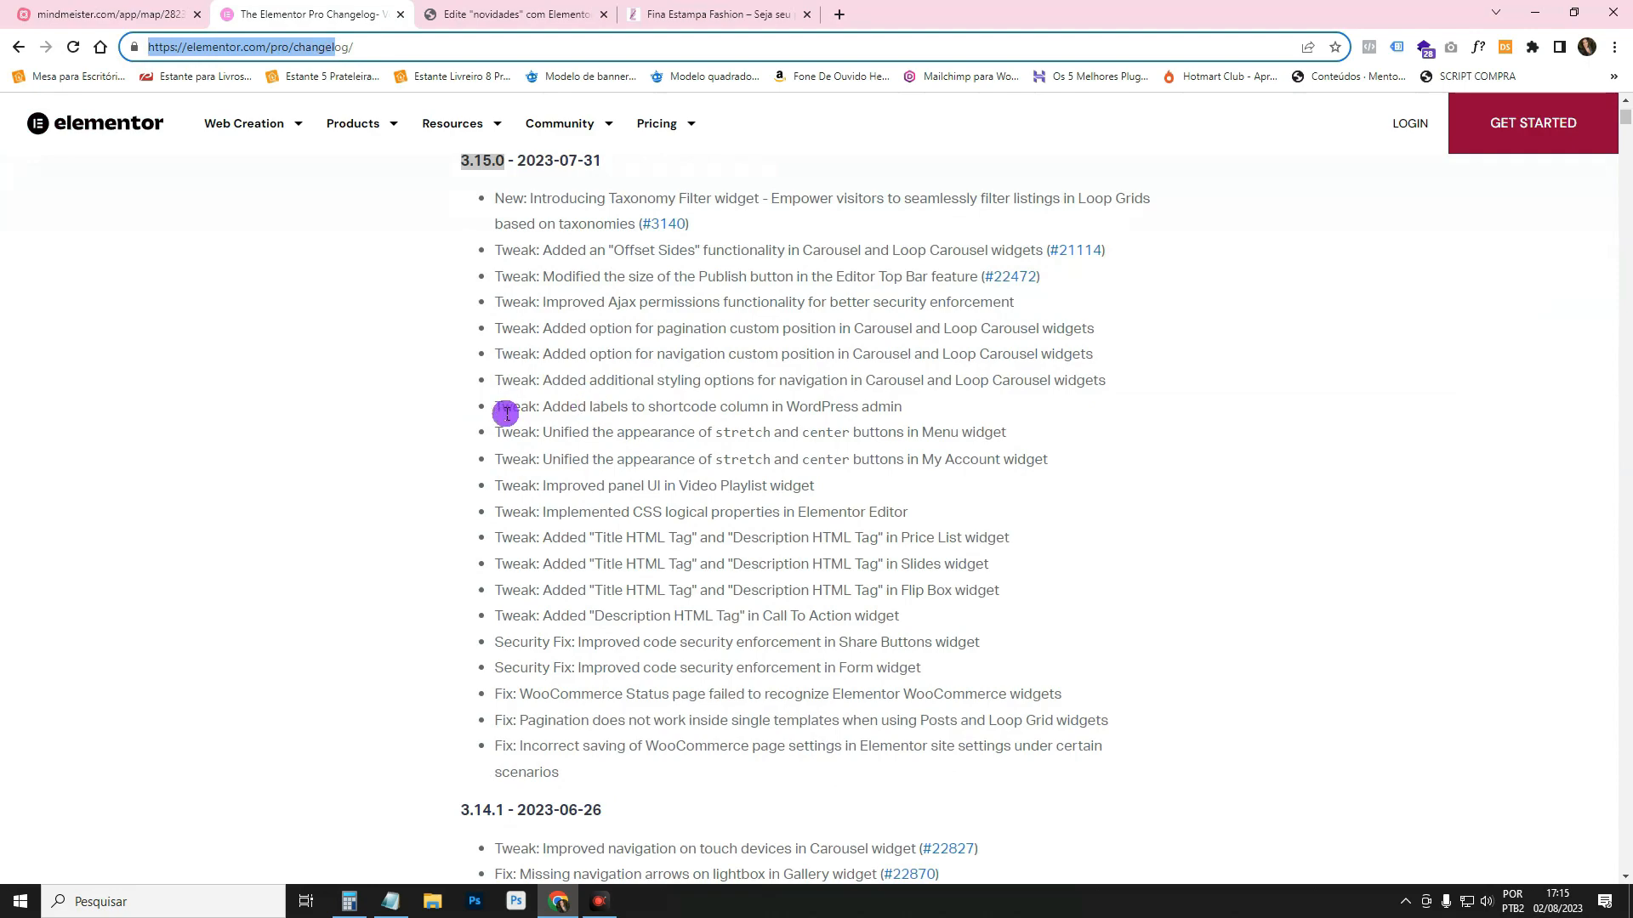
Translate the Elementor Pro changelog page from English into Portuguese.
{"action": "scroll", "coordinate": [689, 477], "scroll_direction": "down", "scroll_amount": 3}
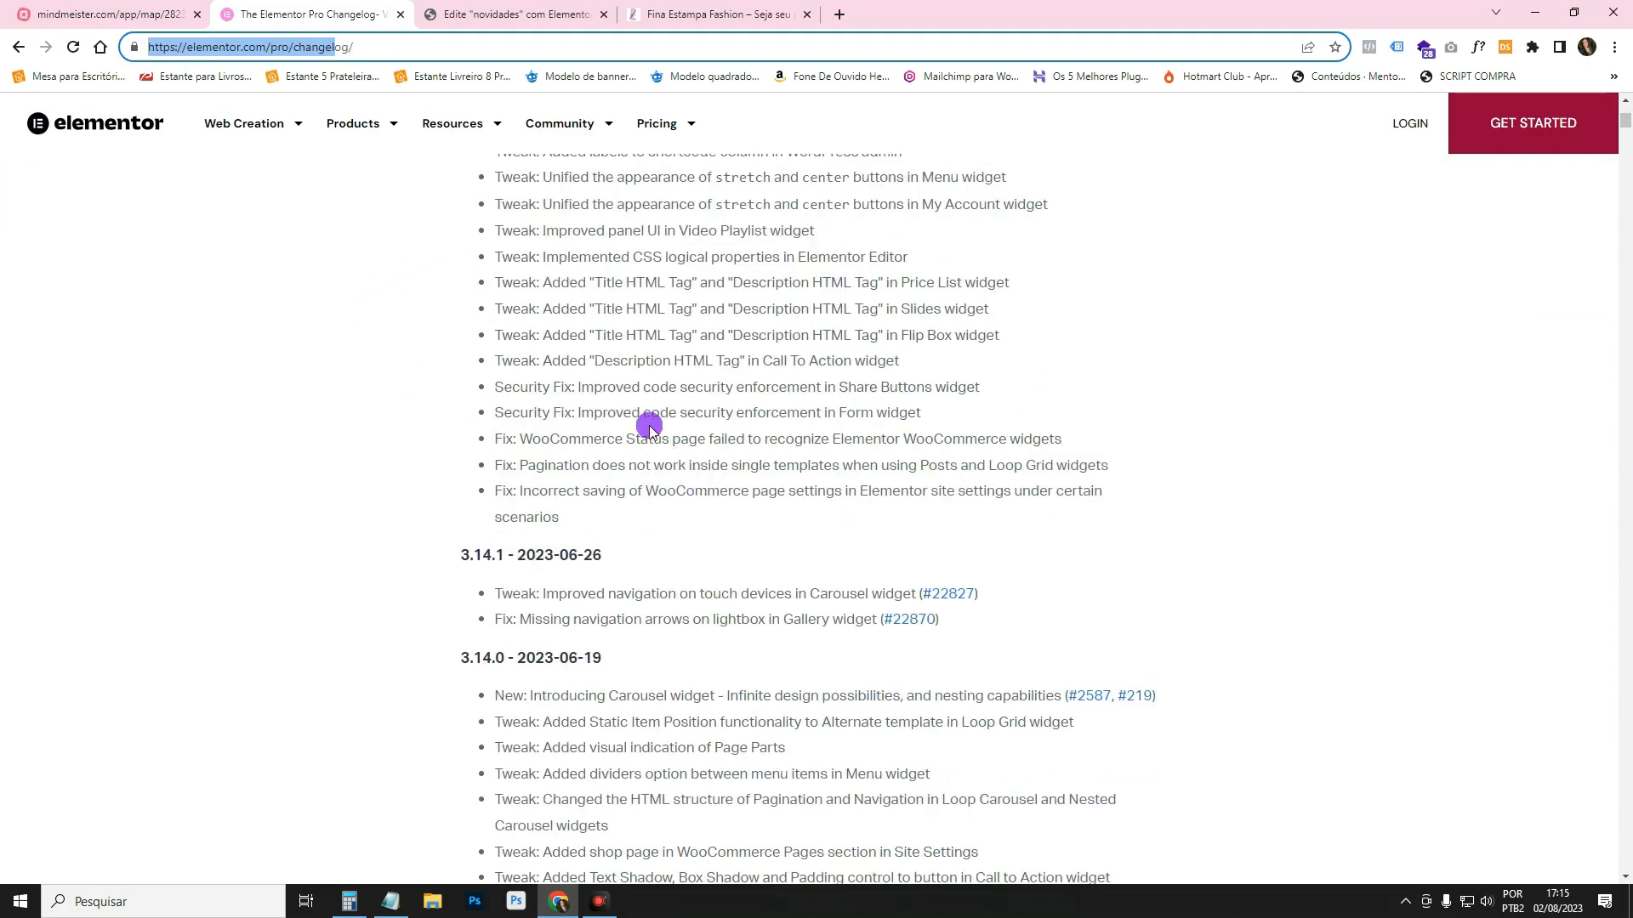
{"action": "scroll", "coordinate": [623, 426], "scroll_direction": "down", "scroll_amount": 5}
{"action": "scroll", "coordinate": [623, 420], "scroll_direction": "up", "scroll_amount": 8}
{"action": "scroll", "coordinate": [624, 418], "scroll_direction": "up", "scroll_amount": 3}
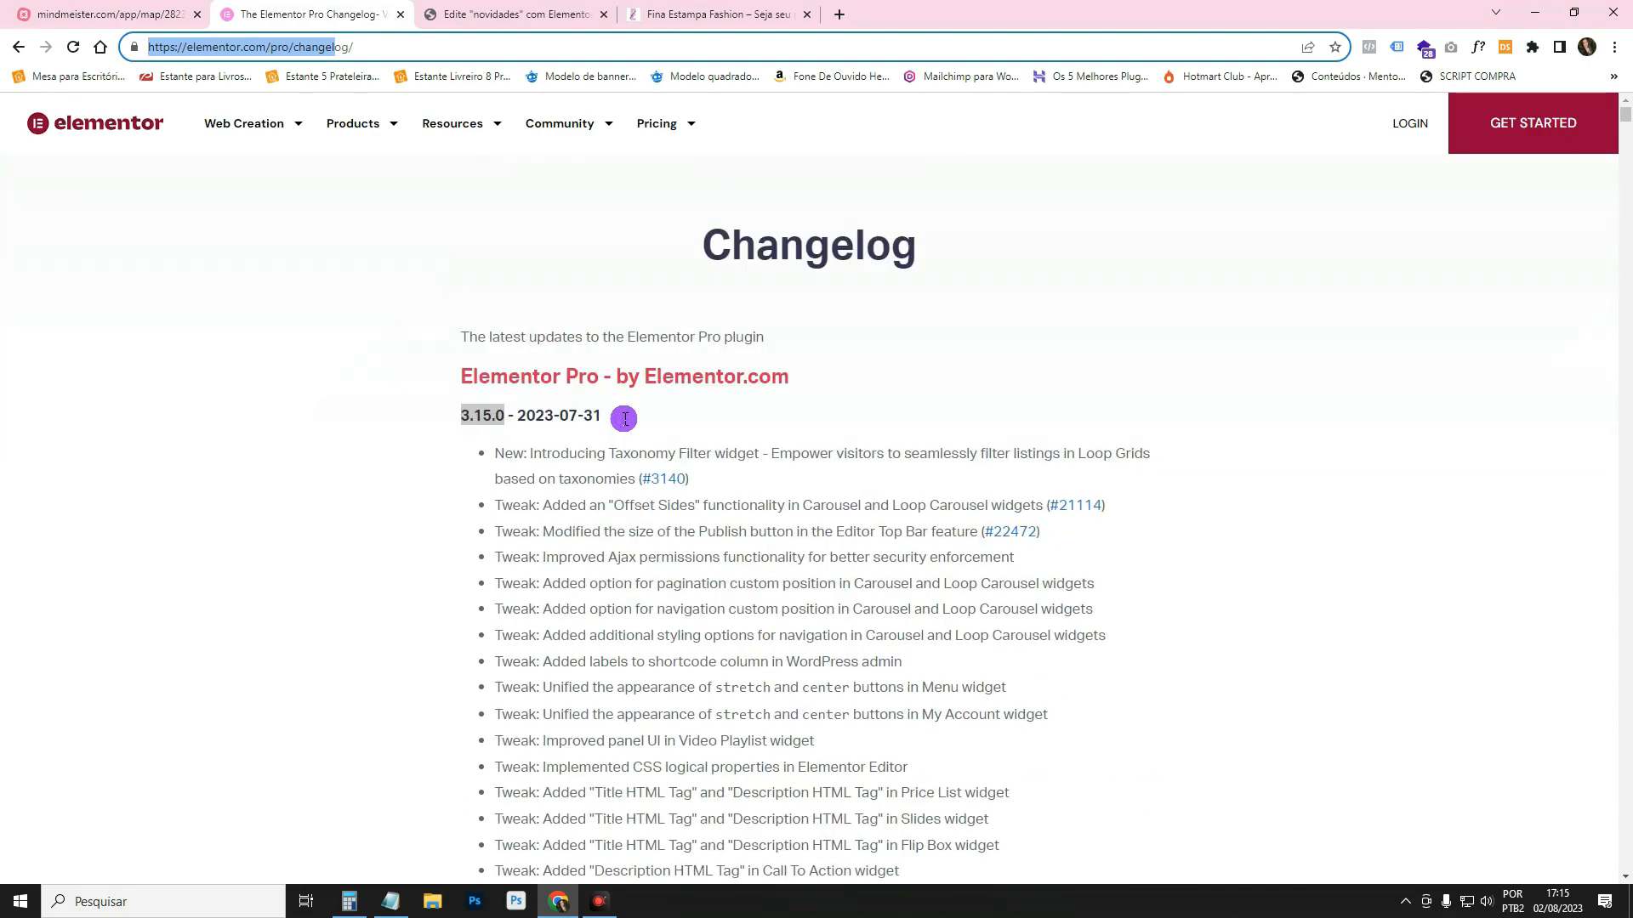
{"action": "right_click", "coordinate": [1160, 297]}
{"action": "left_click", "coordinate": [1269, 515]}
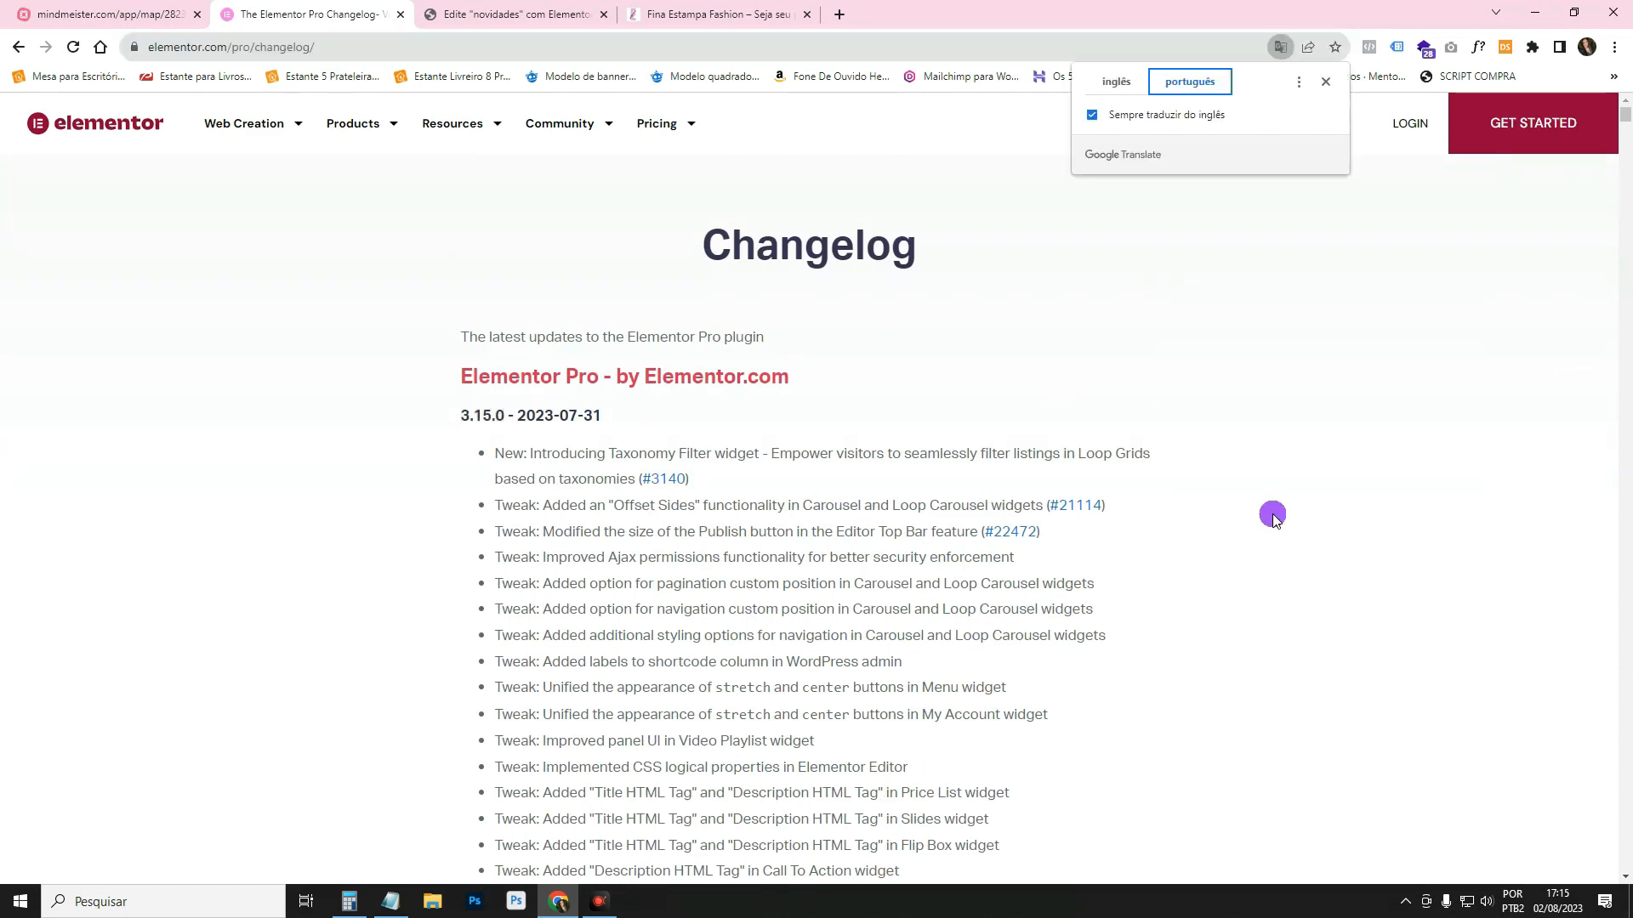
{"action": "left_click", "coordinate": [1332, 82]}
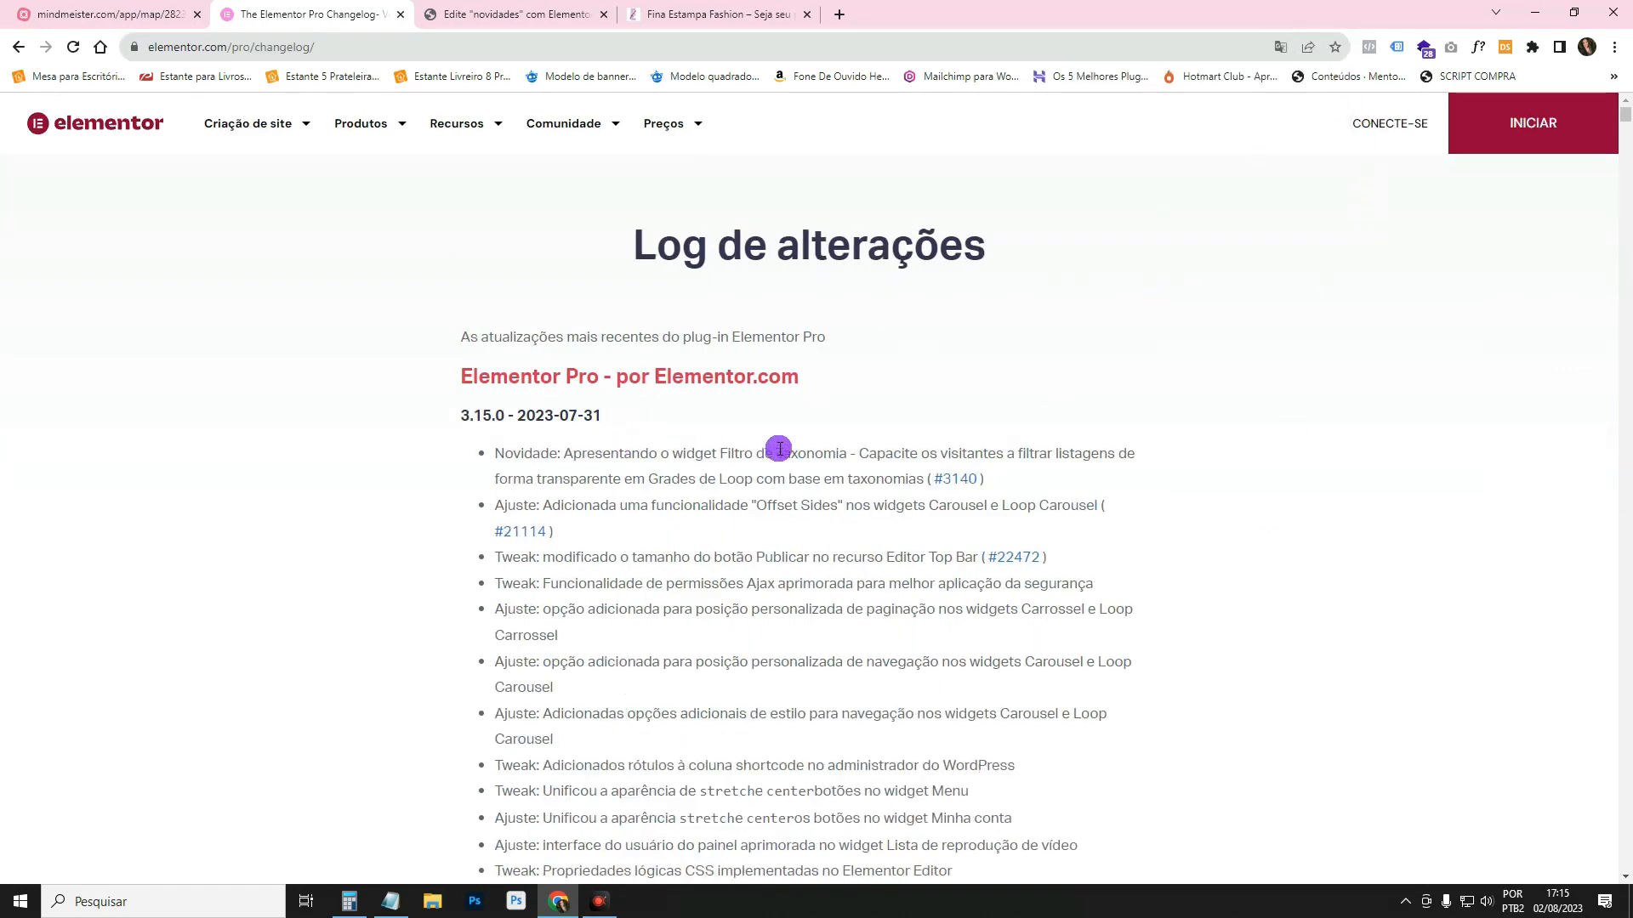
Review the translated 3.15.0 changelog entries, including the HTML tag adjustments and the security fixes.
{"action": "scroll", "coordinate": [922, 527], "scroll_direction": "down", "scroll_amount": 2}
{"action": "scroll", "coordinate": [927, 546], "scroll_direction": "down", "scroll_amount": 2}
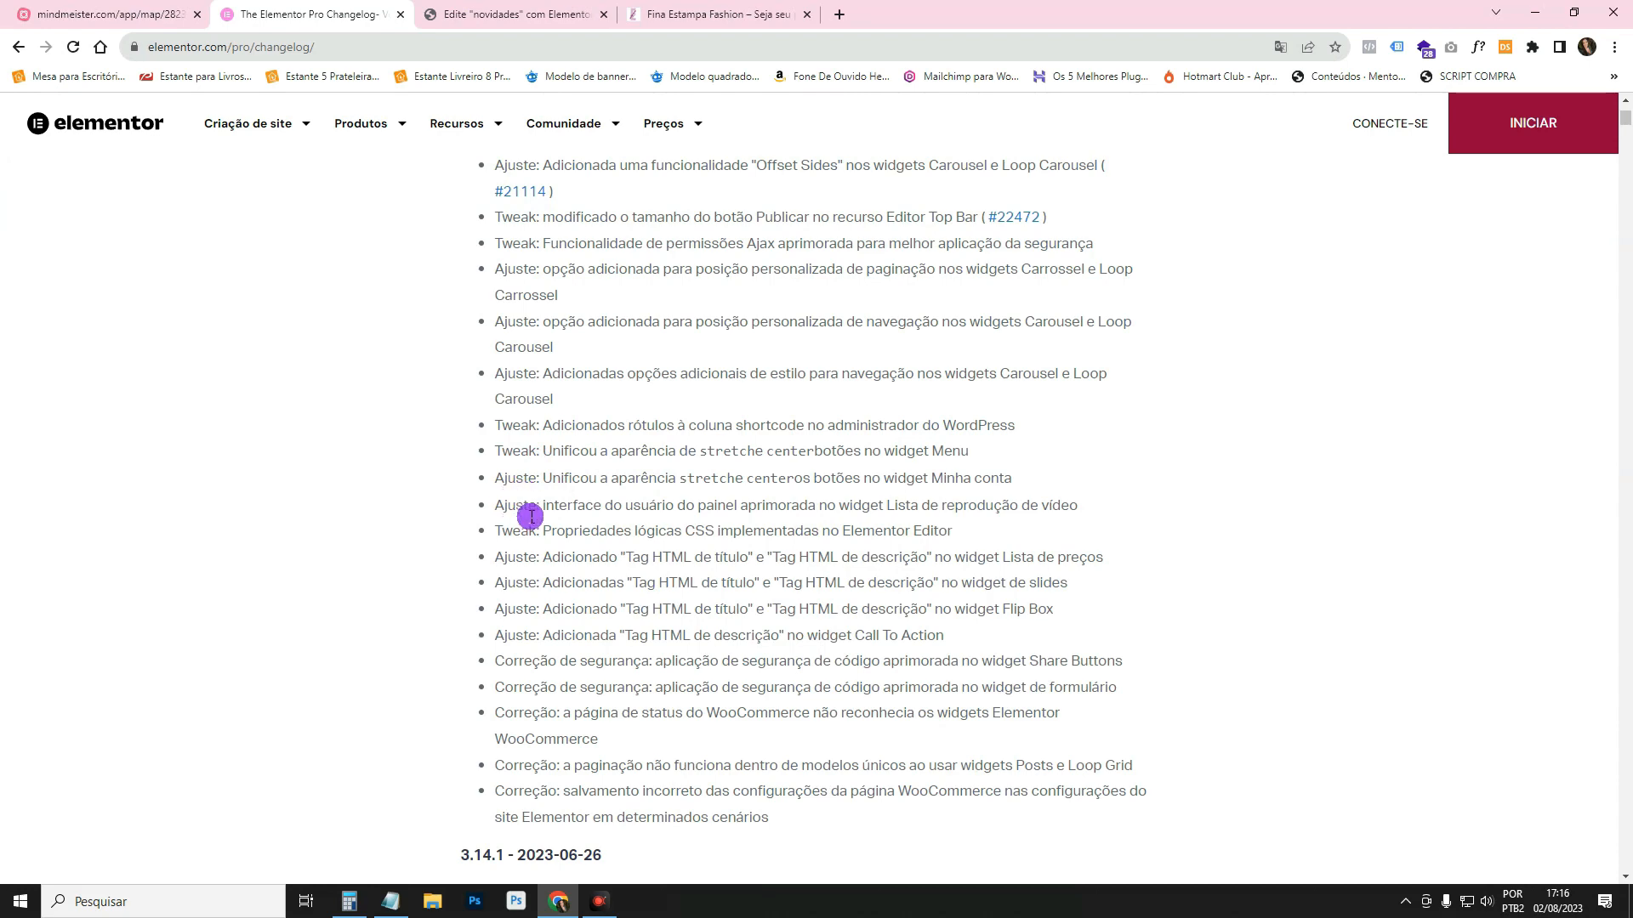
{"action": "left_click_drag", "start_coordinate": [671, 557], "coordinate": [925, 585]}
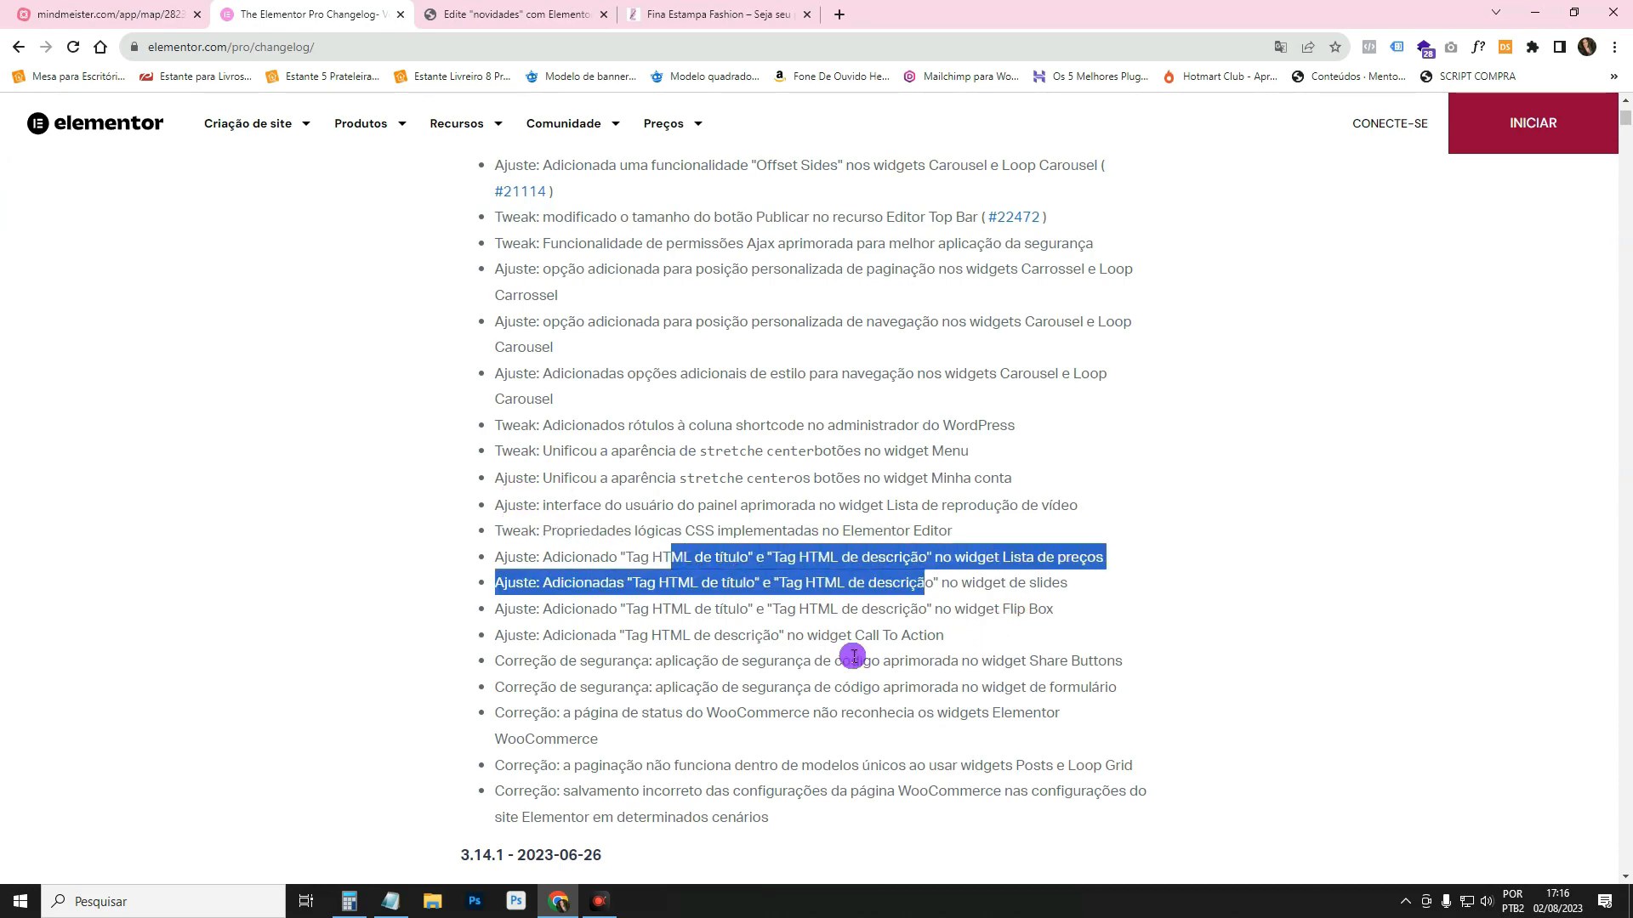
{"action": "left_click_drag", "start_coordinate": [488, 661], "coordinate": [582, 661]}
{"action": "scroll", "coordinate": [942, 664], "scroll_direction": "down", "scroll_amount": 2}
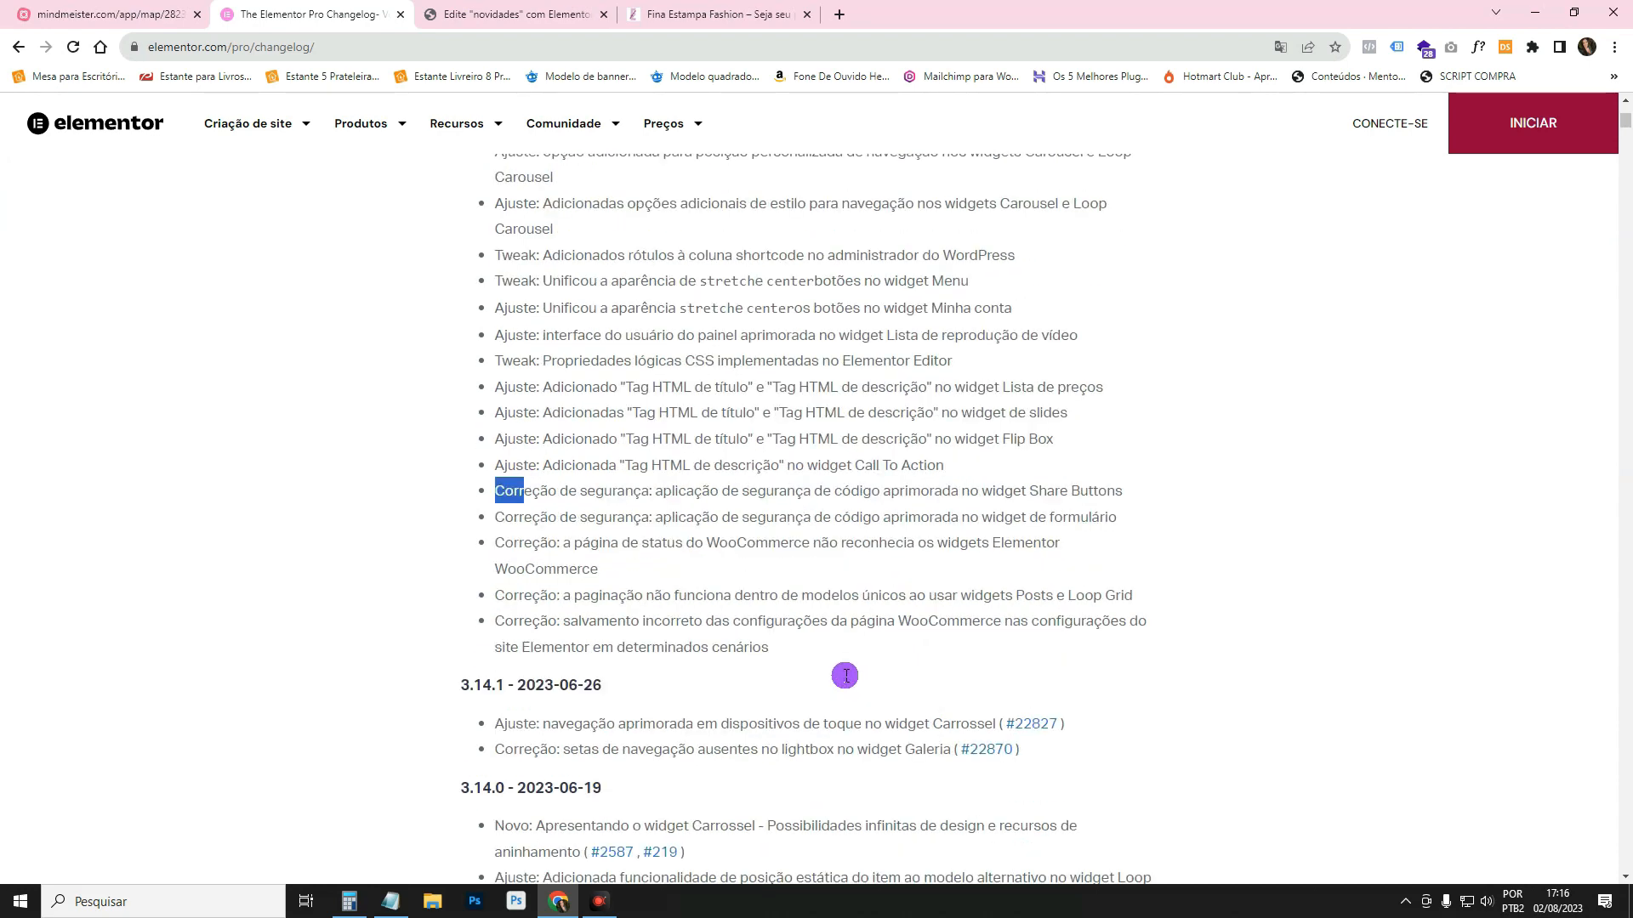
{"action": "scroll", "coordinate": [682, 494], "scroll_direction": "up", "scroll_amount": 5}
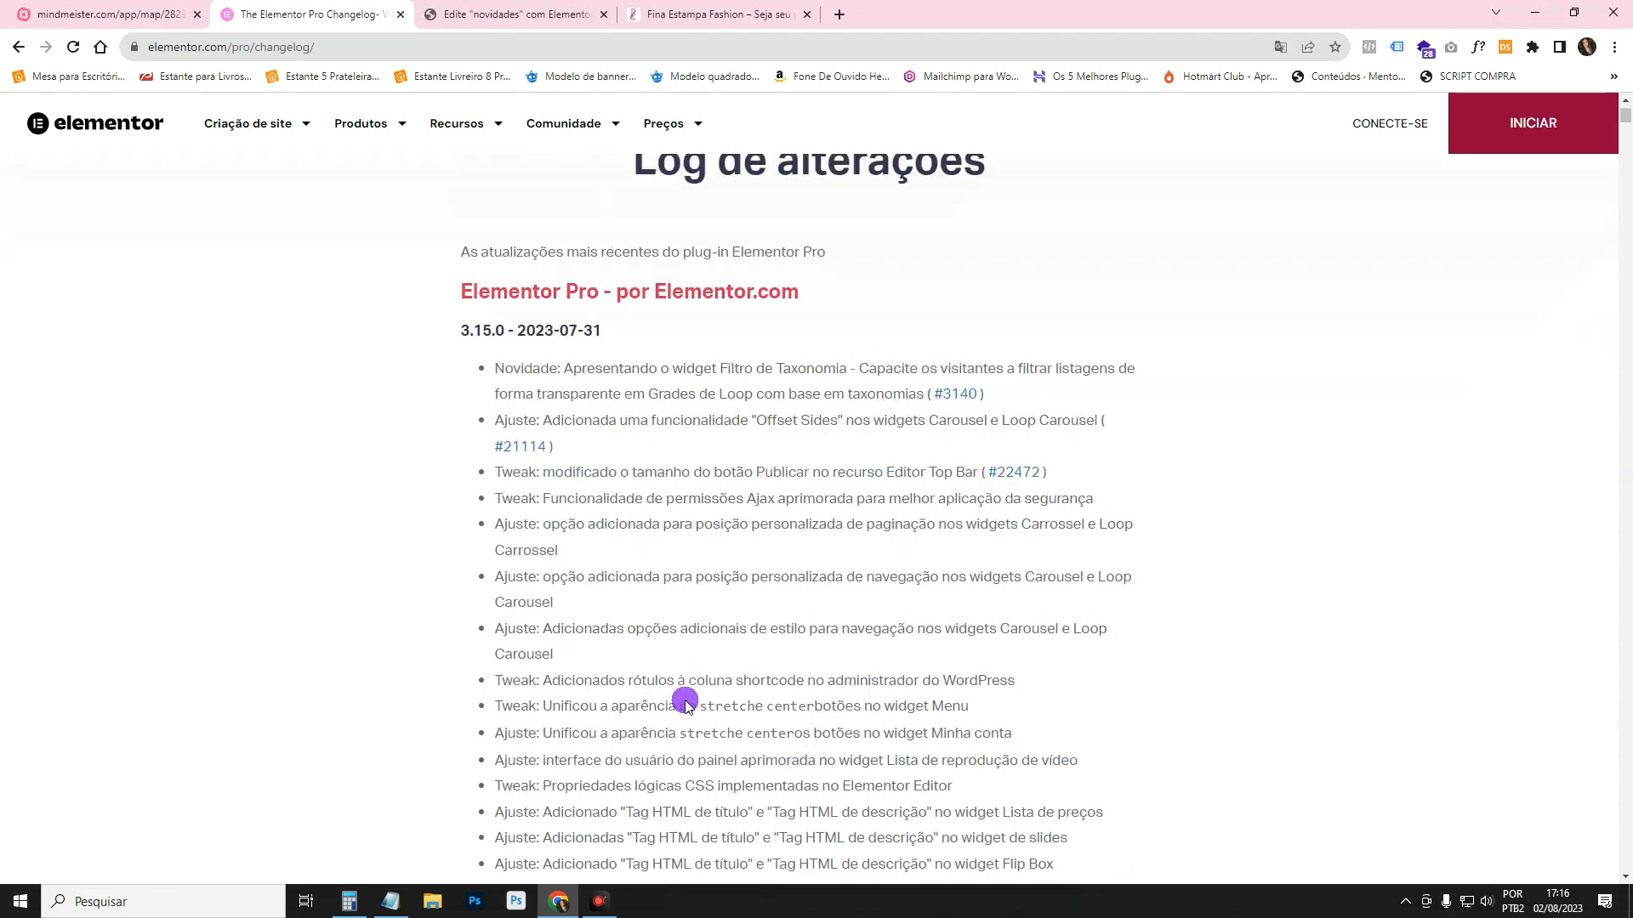
Close the changelog page and select the "Novos Filtros para Grid de produtos e posts" topic in the Elementor 3.15 mind map.
{"action": "left_click", "coordinate": [175, 15]}
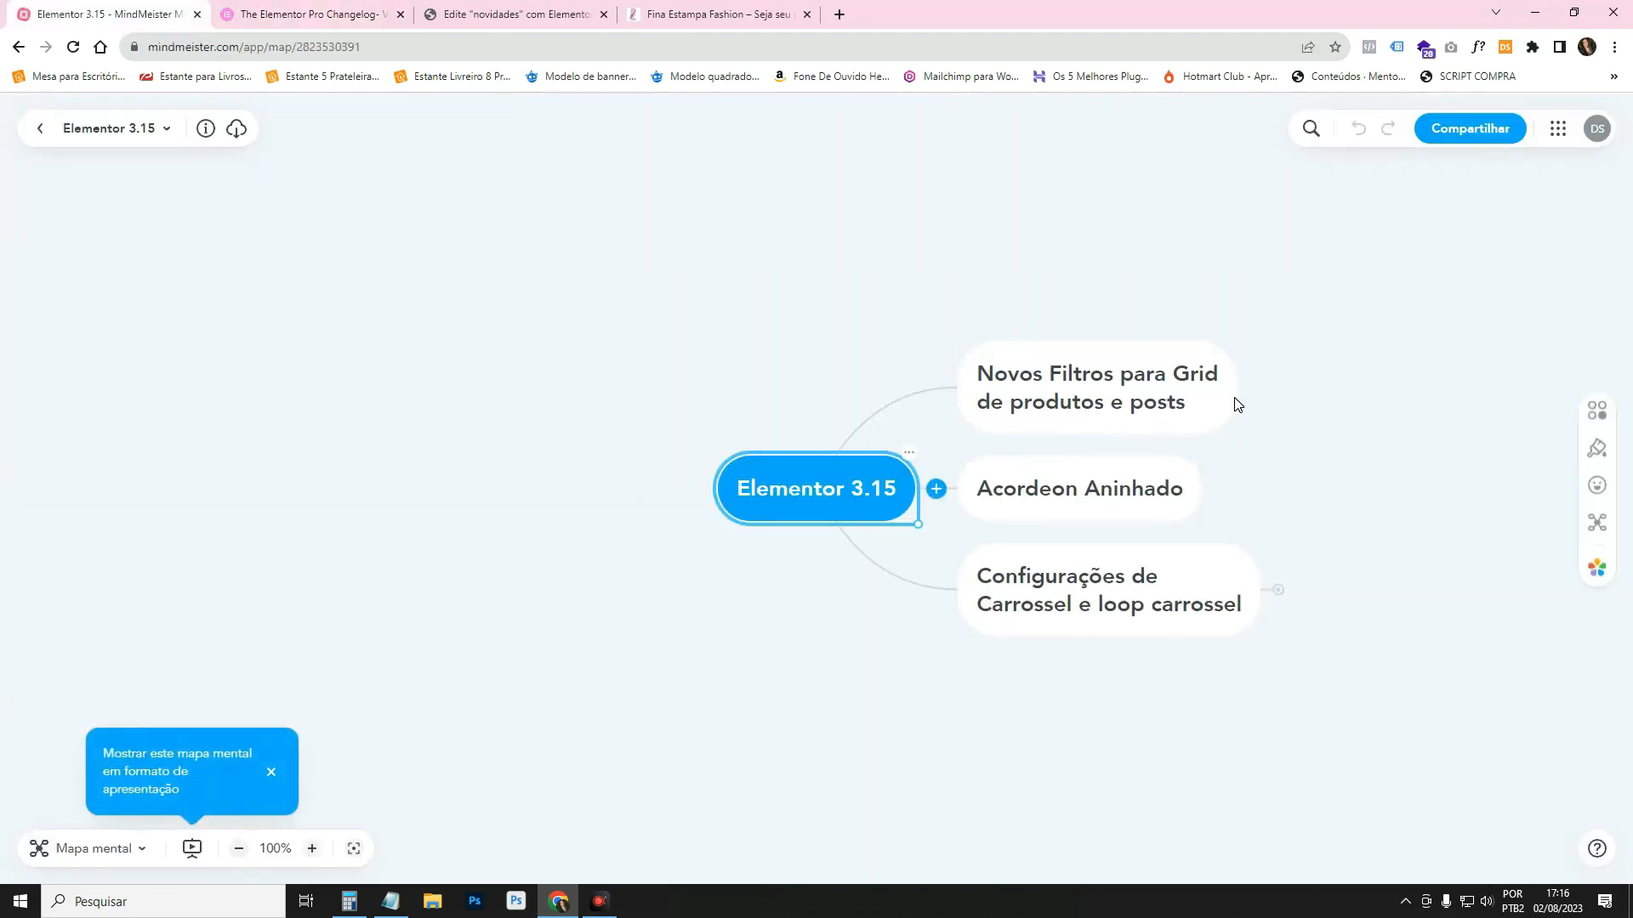
{"action": "left_click_drag", "start_coordinate": [1108, 313], "coordinate": [831, 306]}
{"action": "left_click", "coordinate": [743, 380]}
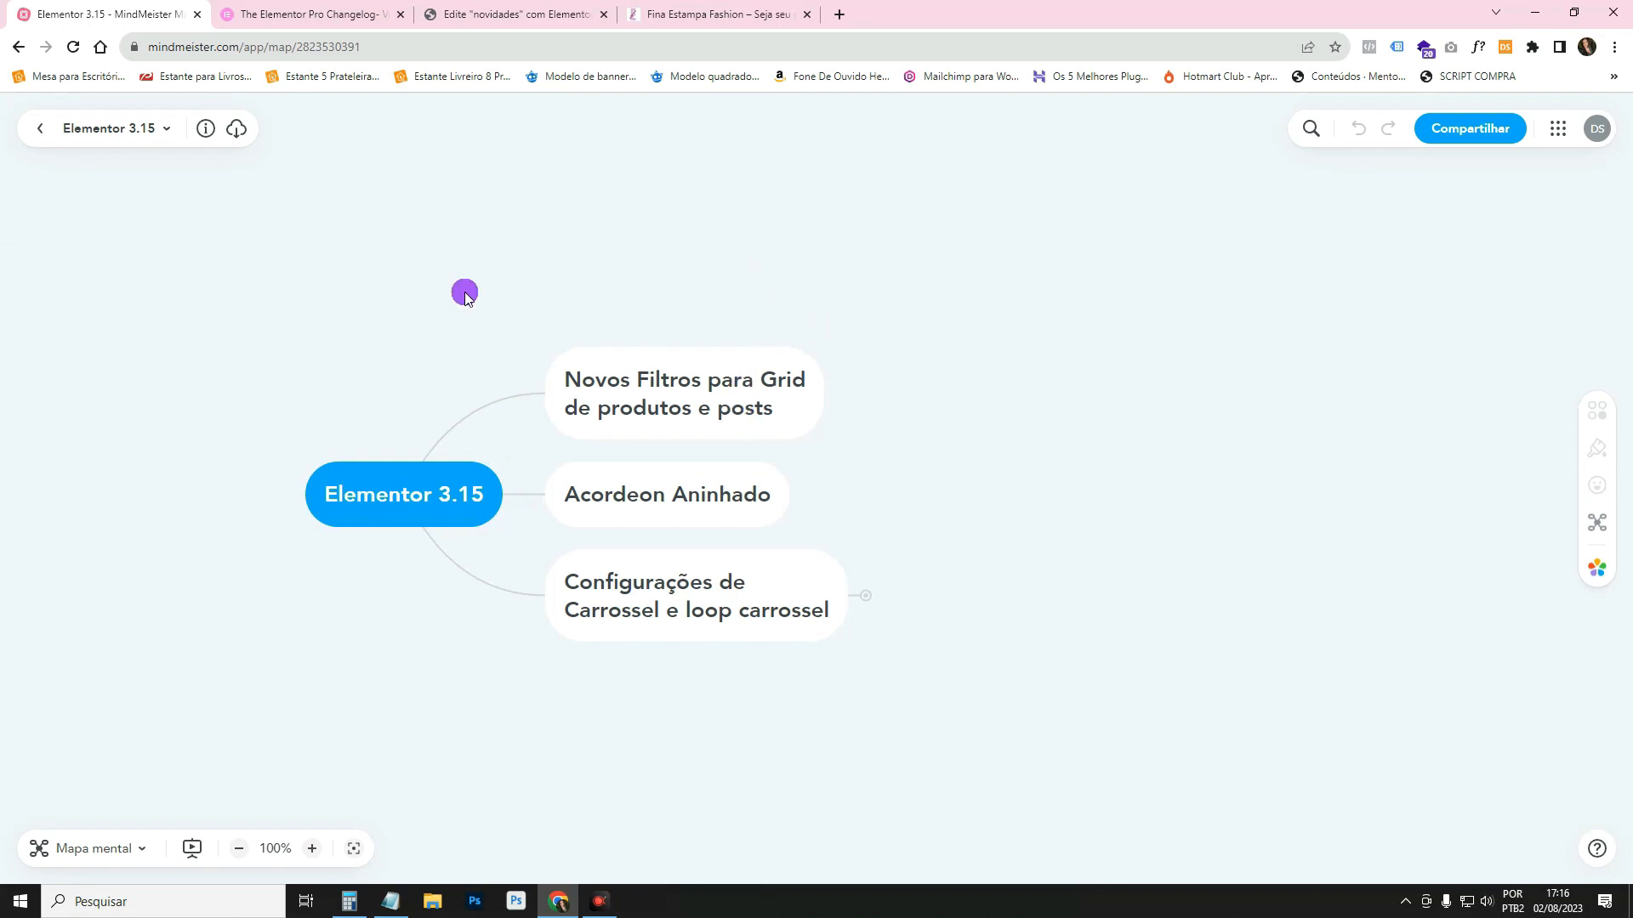
{"action": "left_click", "coordinate": [402, 13]}
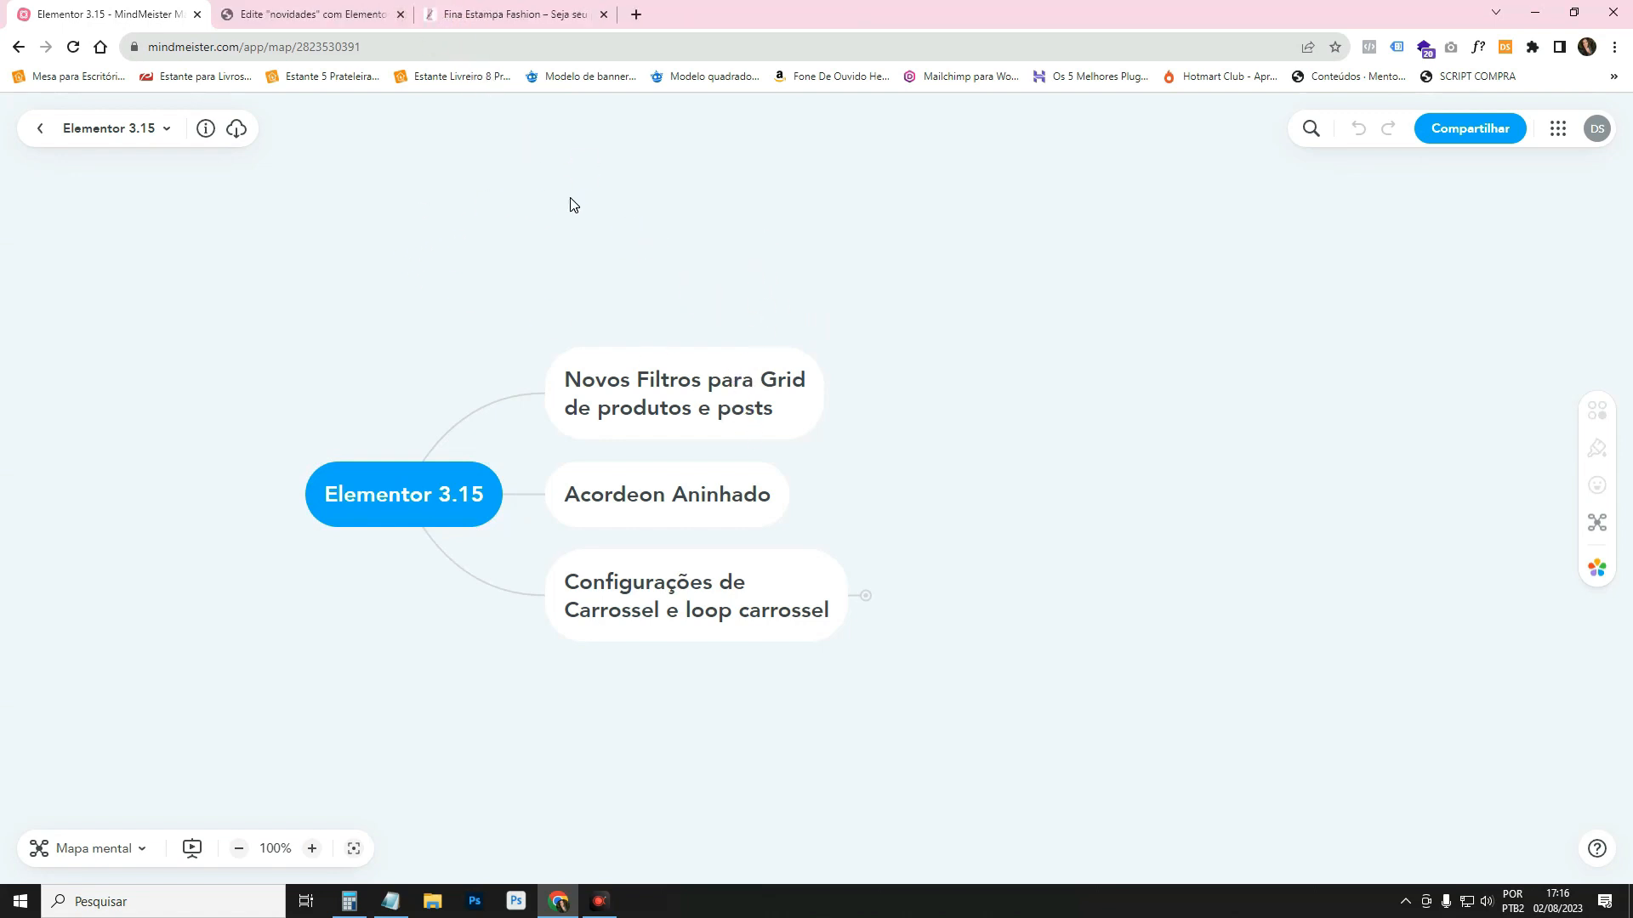
{"action": "left_click", "coordinate": [710, 423]}
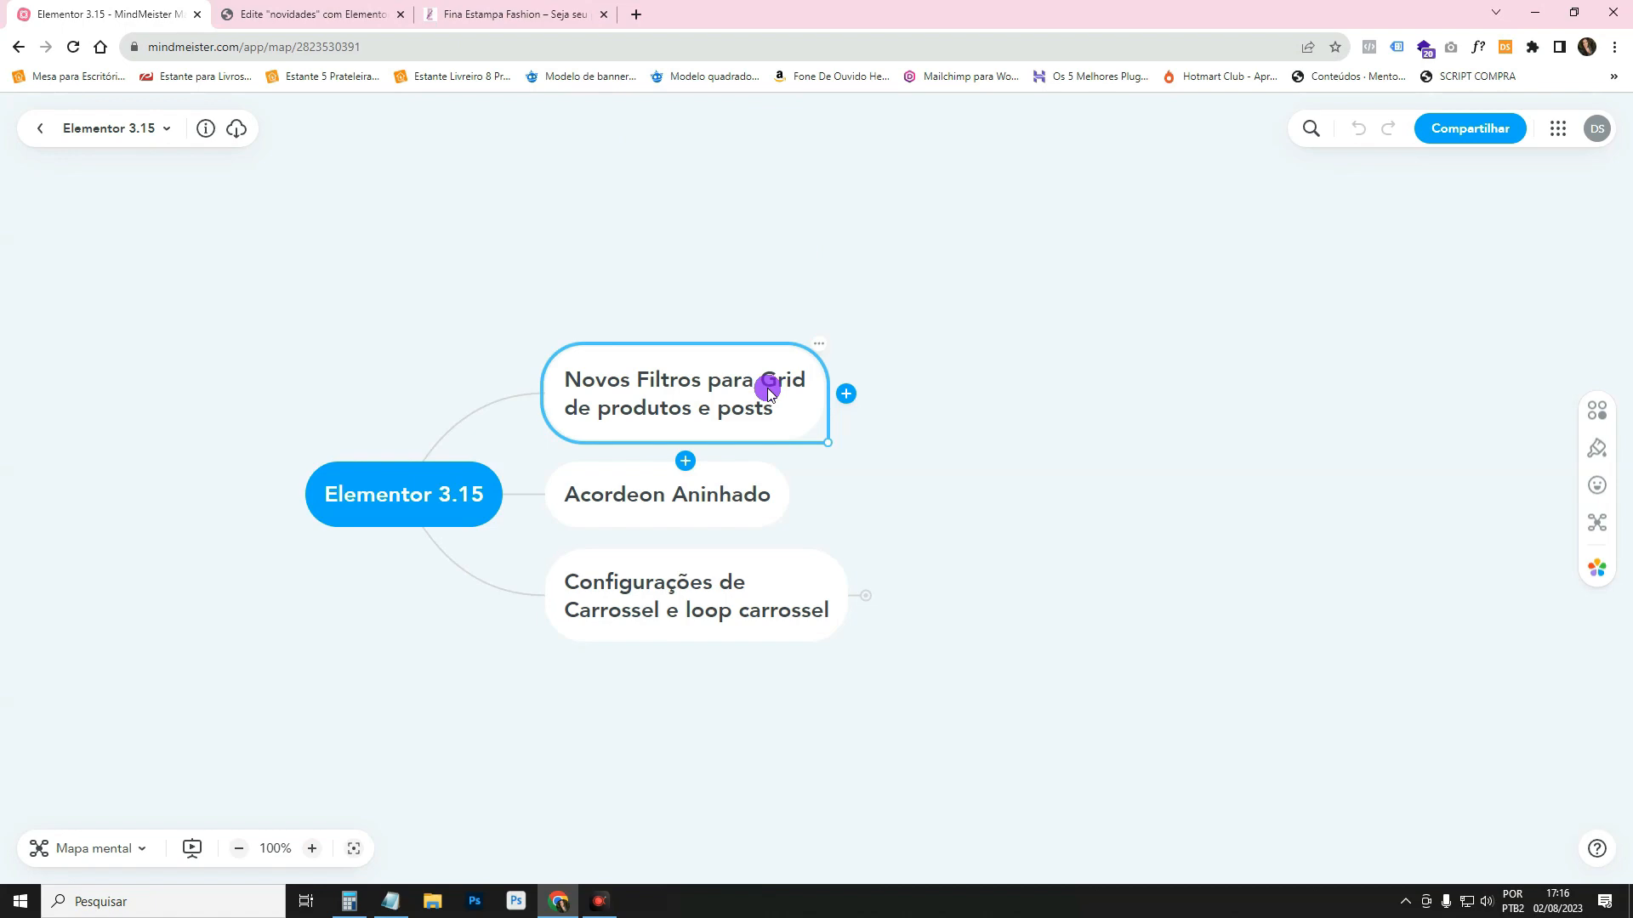
Look over the Fina Estampa store homepage and add a Grade do Loop widget to the novidades page in the Elementor editor.
{"action": "left_click", "coordinate": [508, 12]}
{"action": "scroll", "coordinate": [685, 527], "scroll_direction": "down", "scroll_amount": 9}
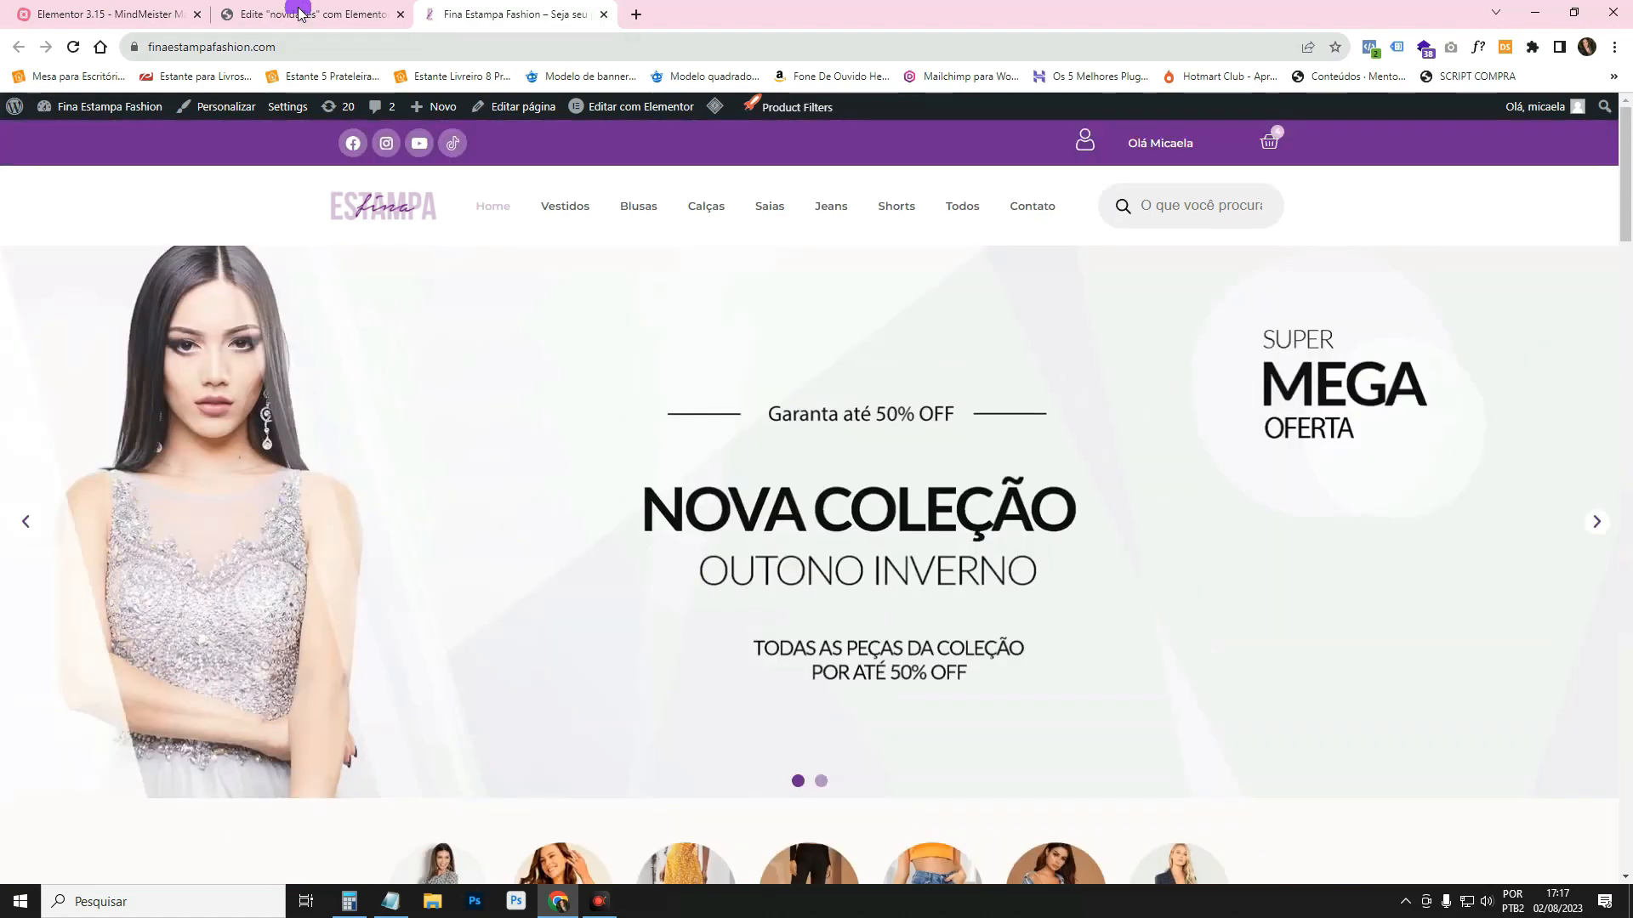
{"action": "left_click", "coordinate": [302, 10]}
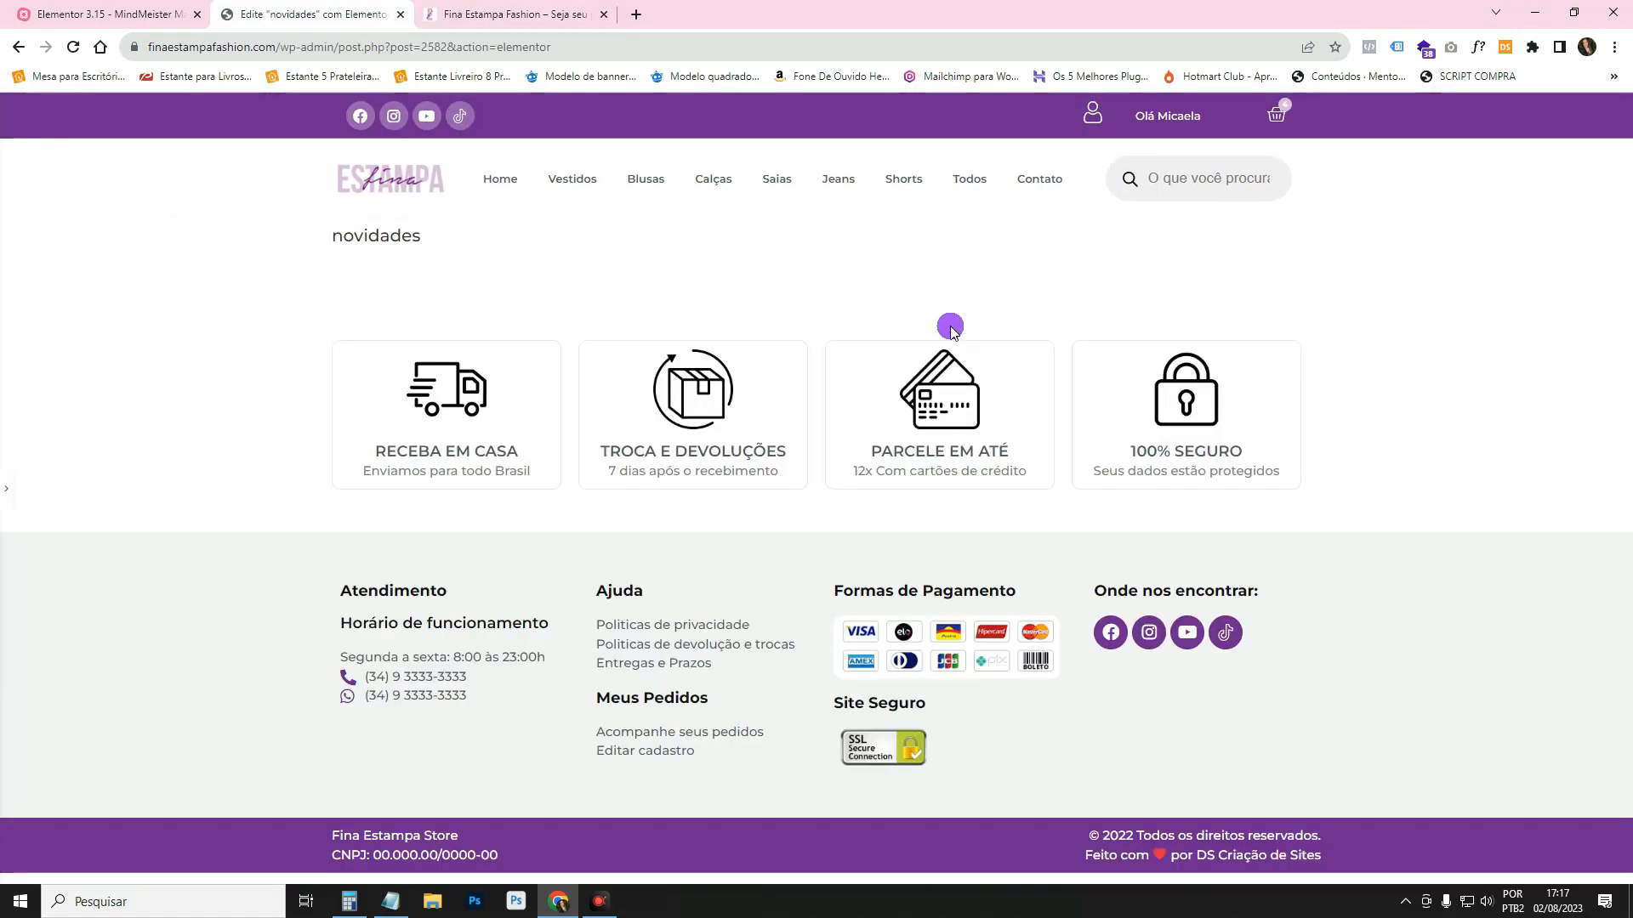
{"action": "left_click", "coordinate": [5, 485]}
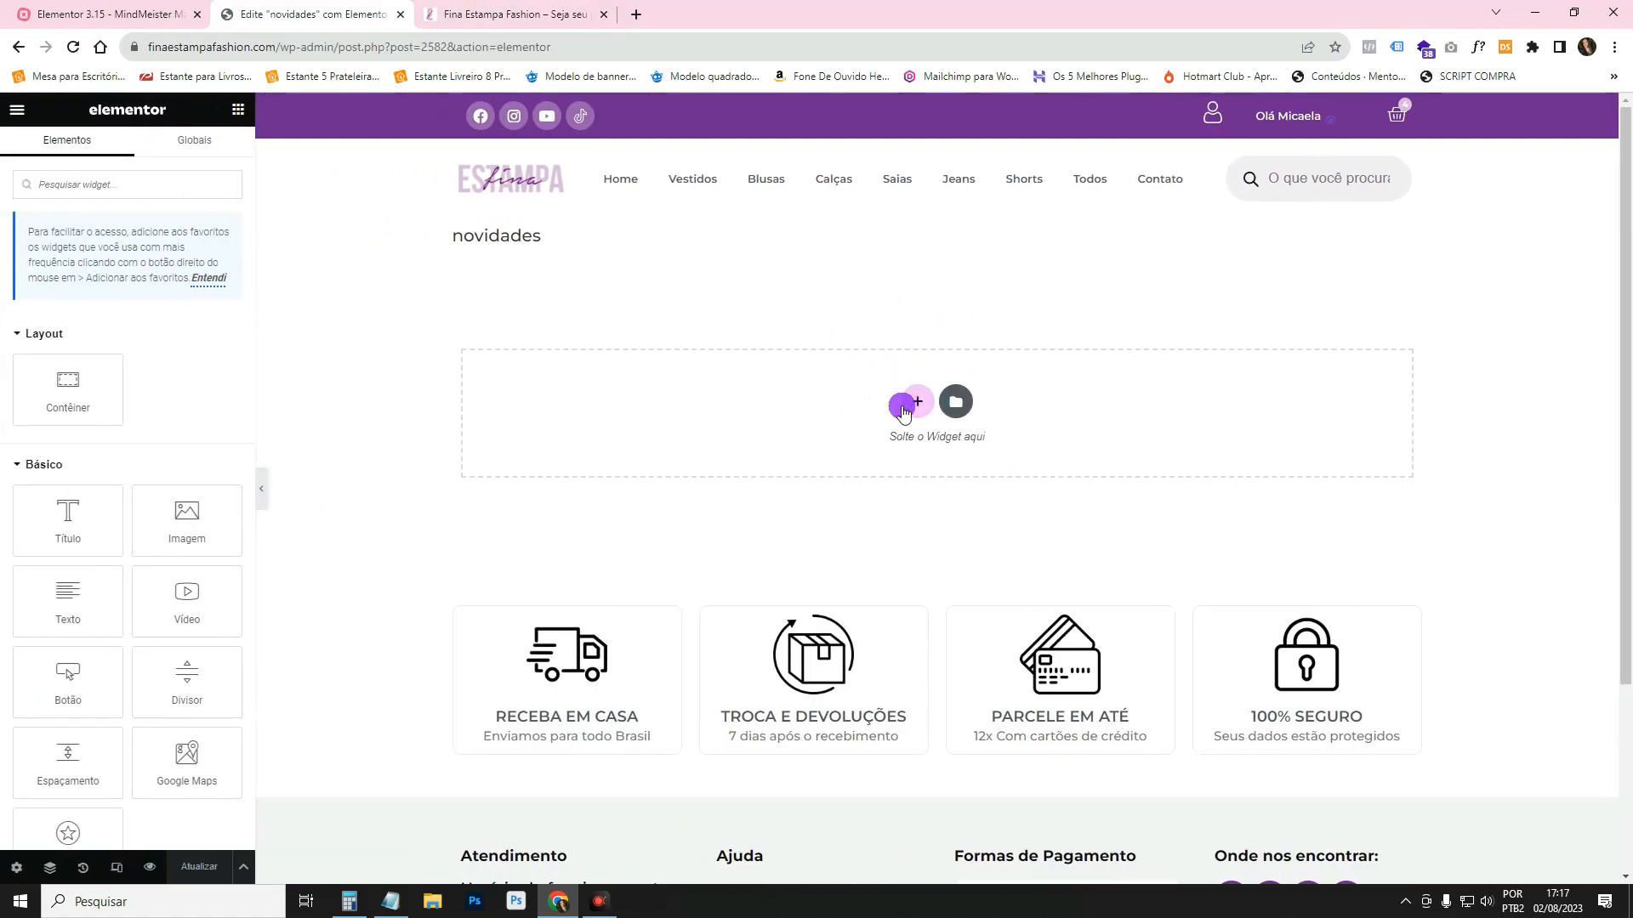
{"action": "left_click", "coordinate": [142, 195]}
{"action": "type", "text": "grid"}
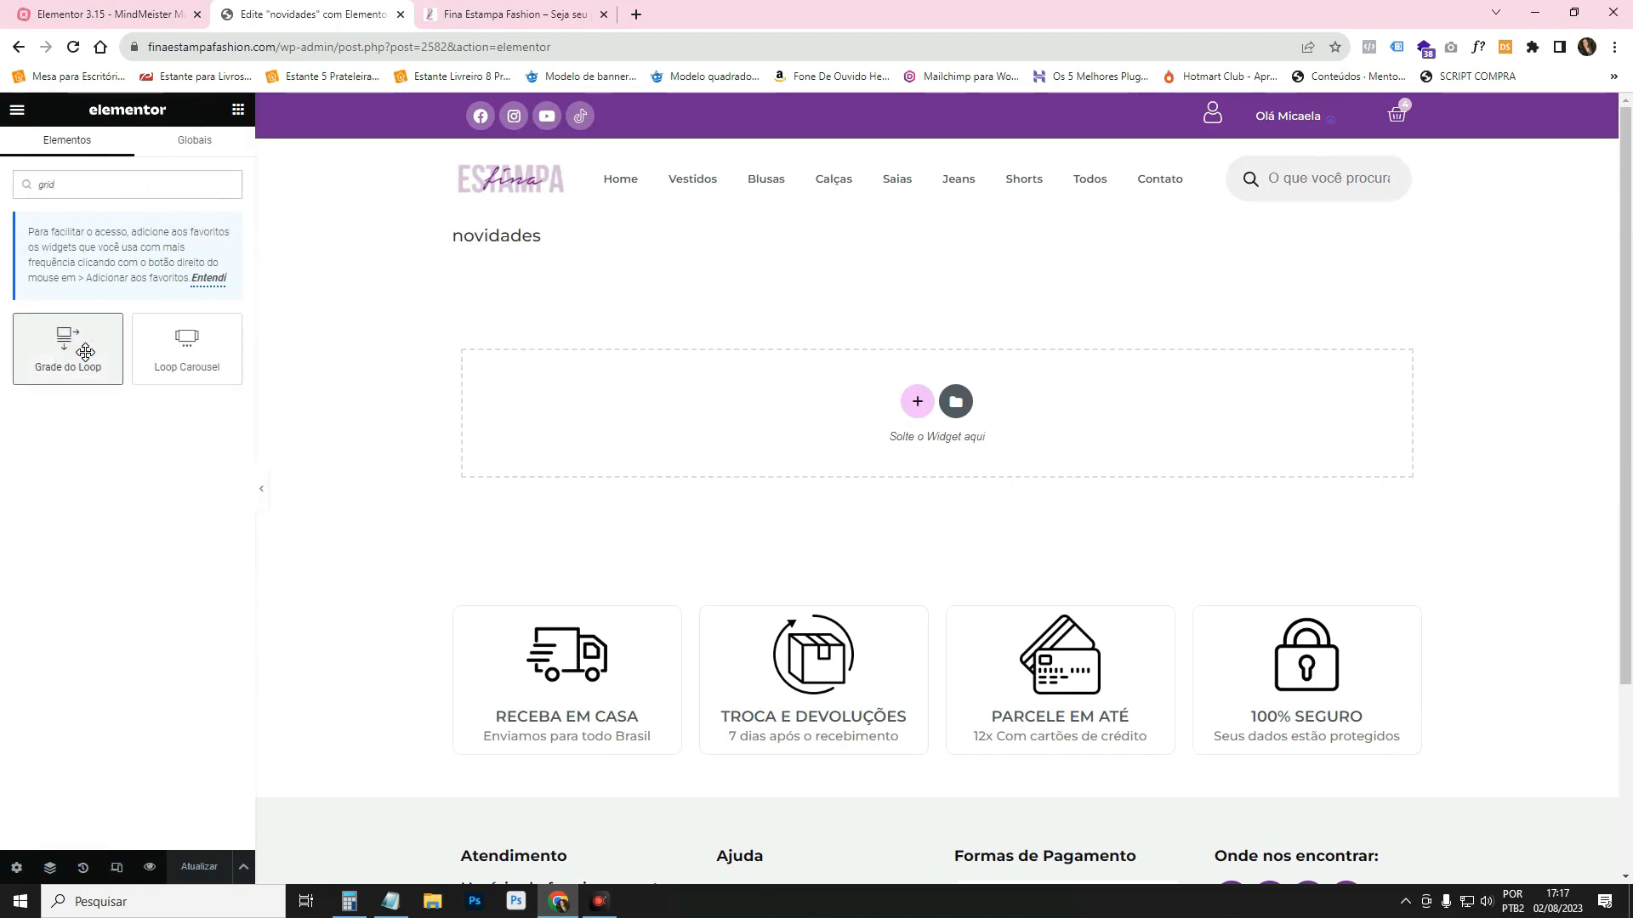
{"action": "left_click_drag", "start_coordinate": [54, 346], "coordinate": [686, 401]}
Set the loop grid's template type to Produtos and choose the "loop de produto" template.
{"action": "left_click", "coordinate": [111, 14]}
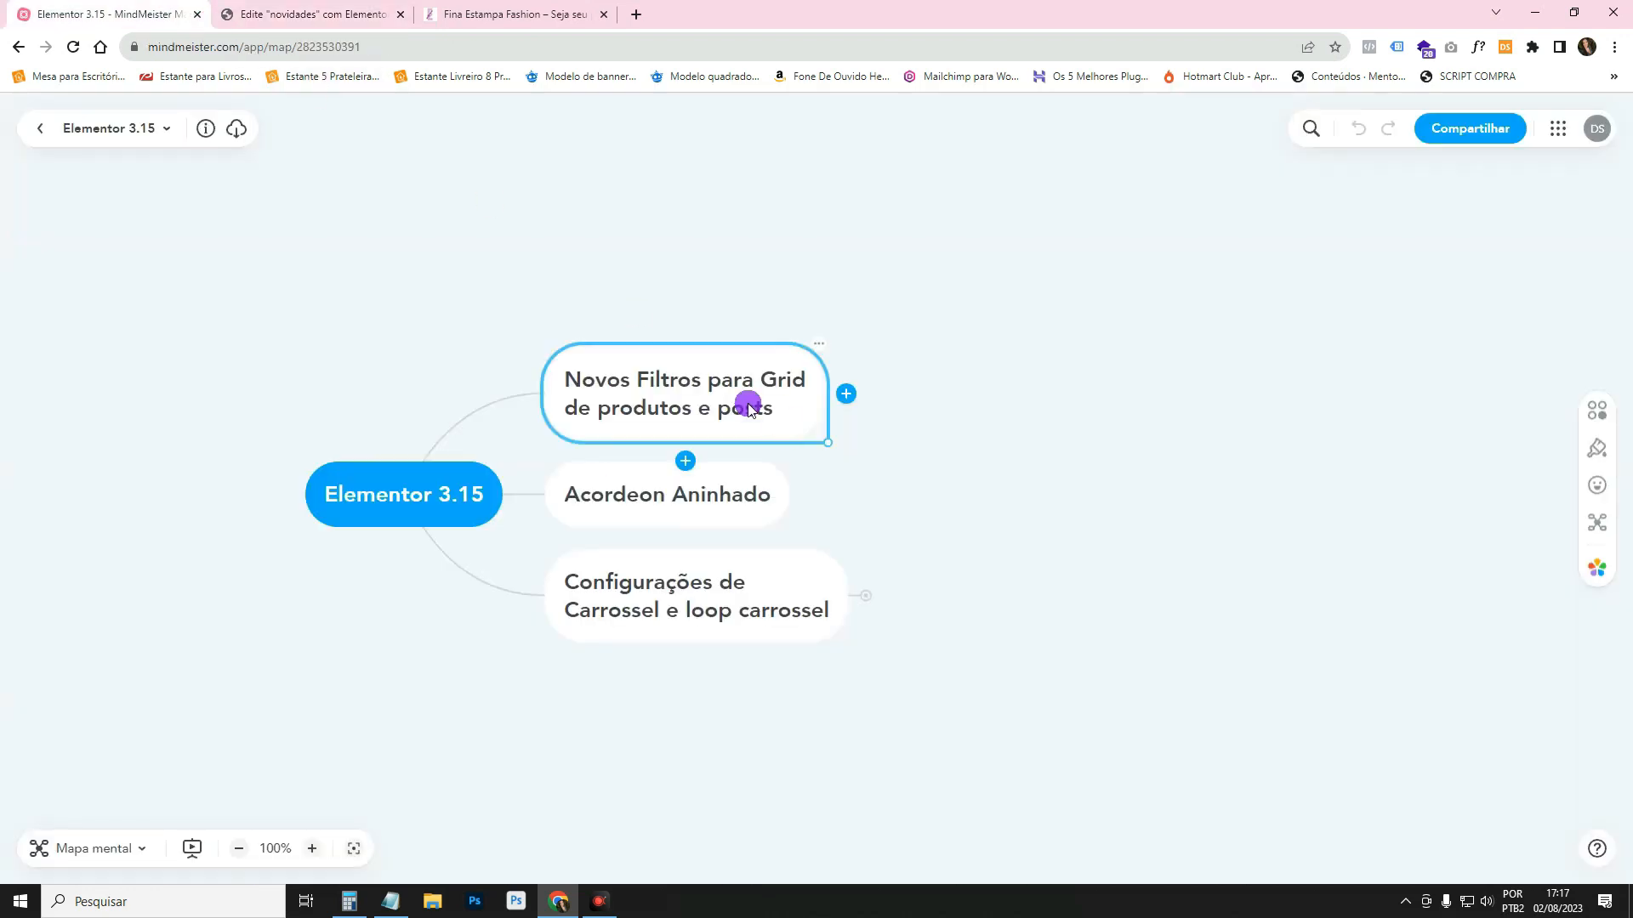
{"action": "left_click", "coordinate": [340, 13]}
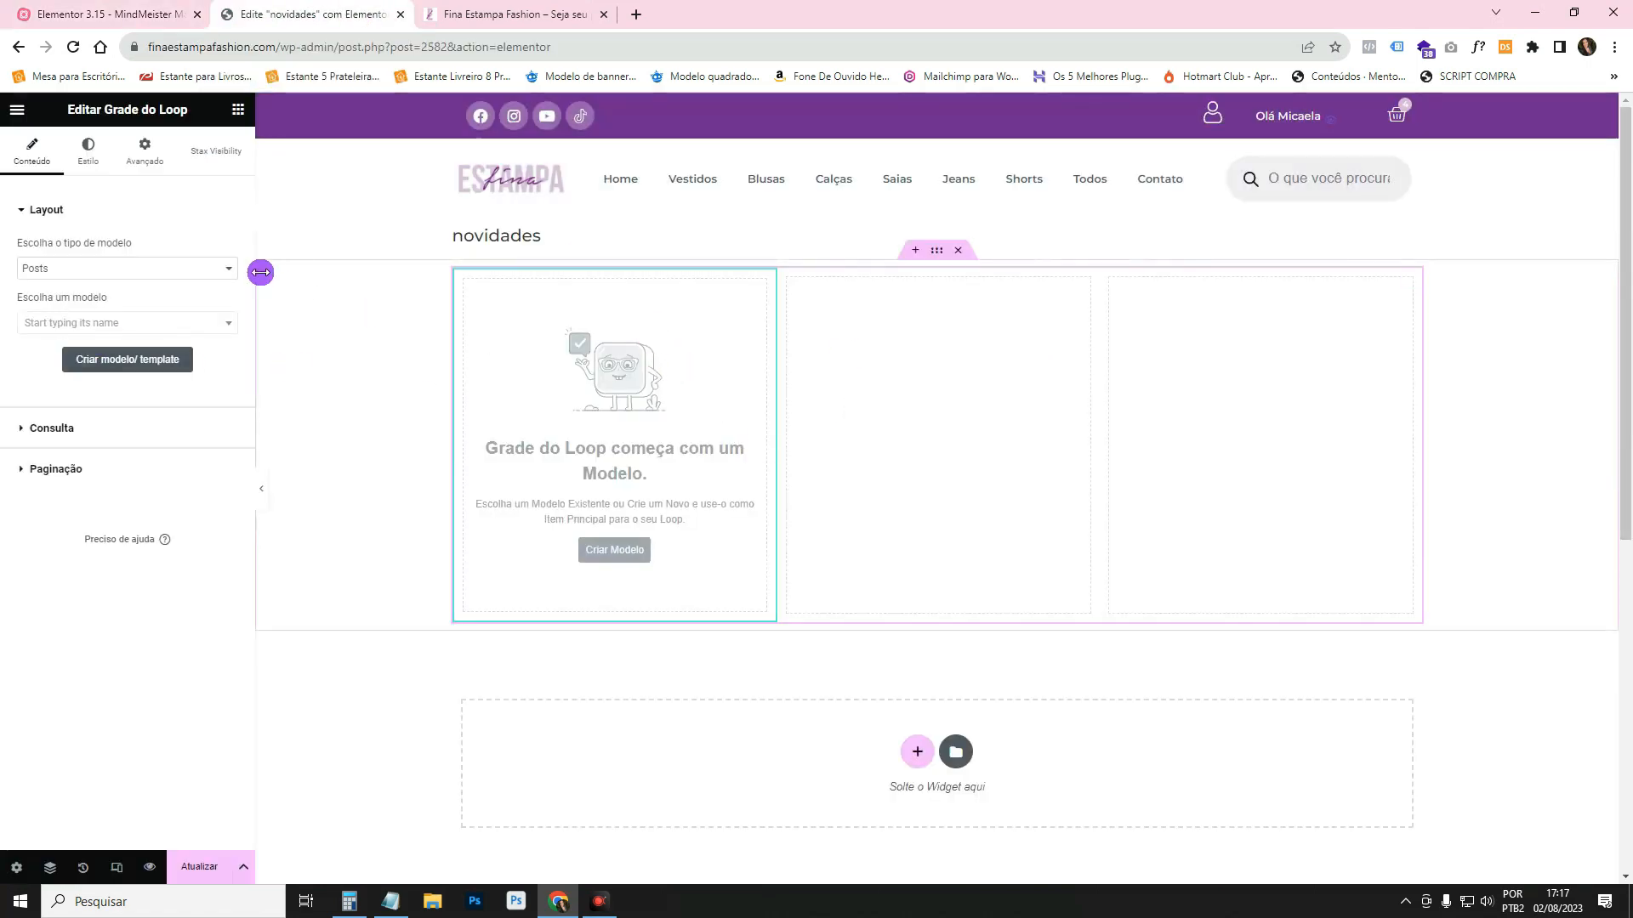
{"action": "left_click", "coordinate": [201, 269]}
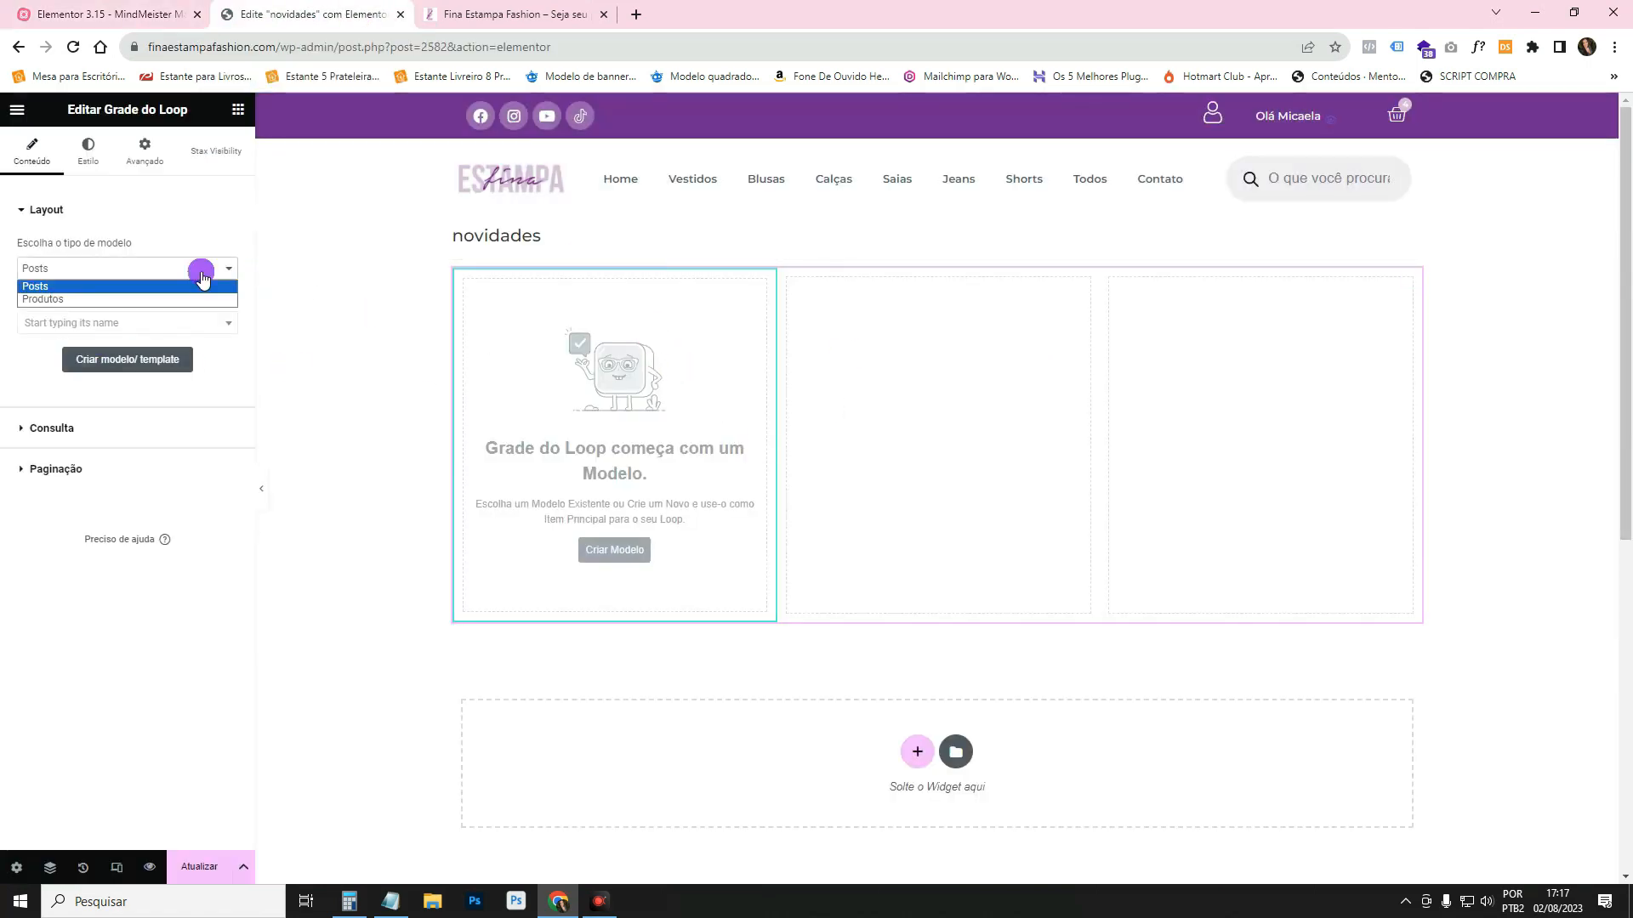
{"action": "left_click", "coordinate": [172, 299]}
{"action": "left_click", "coordinate": [136, 322]}
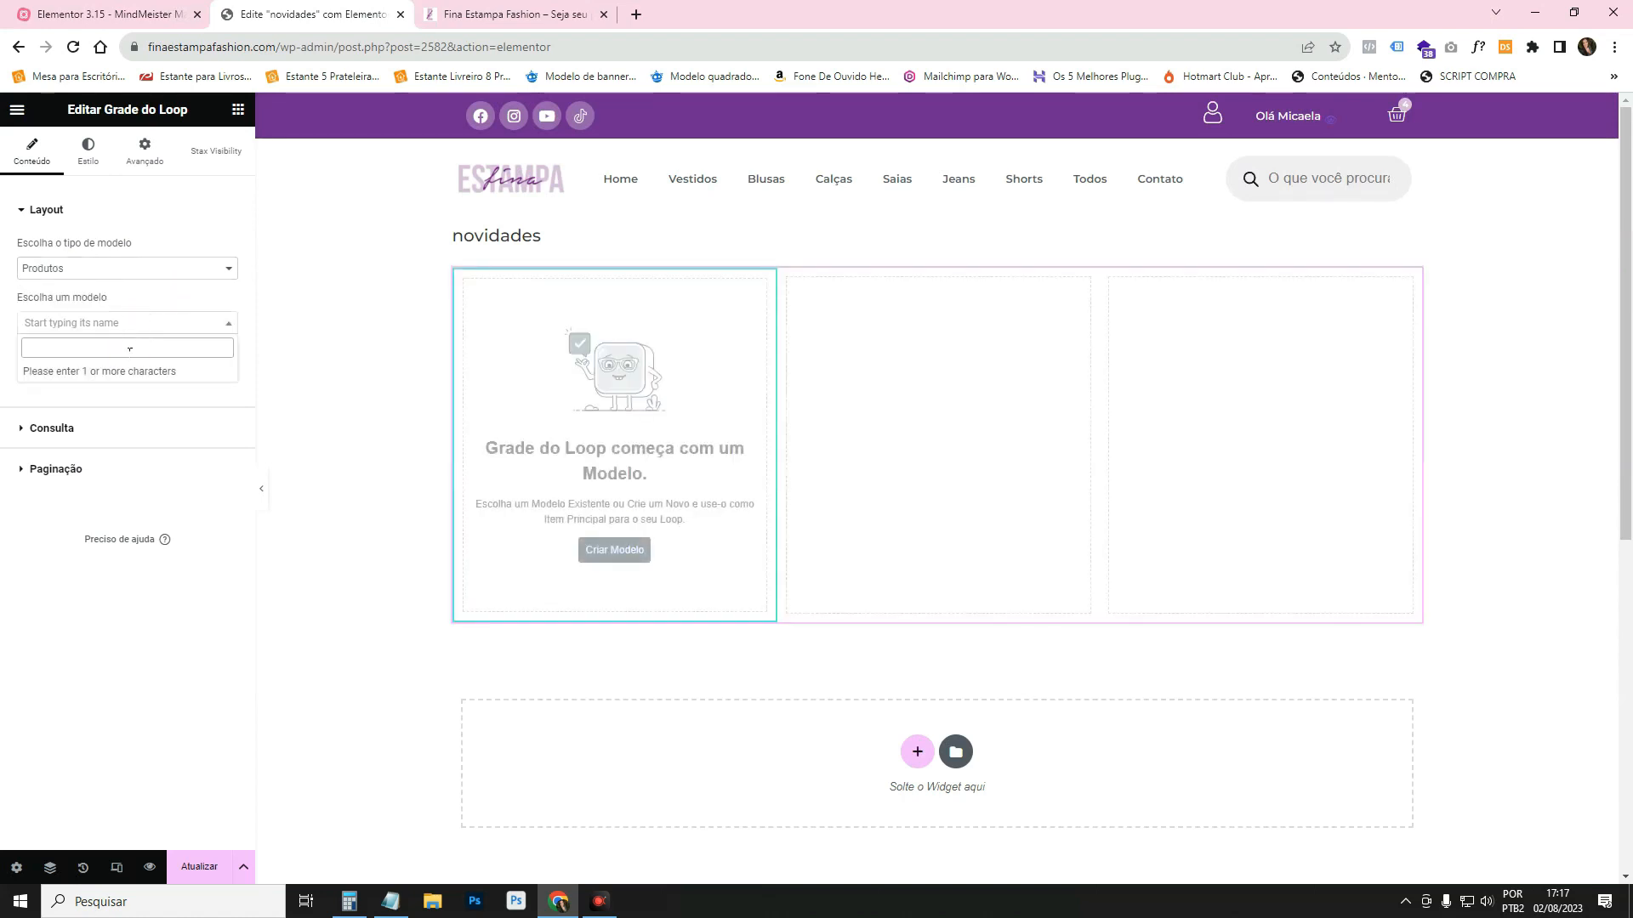
{"action": "type", "text": "m"}
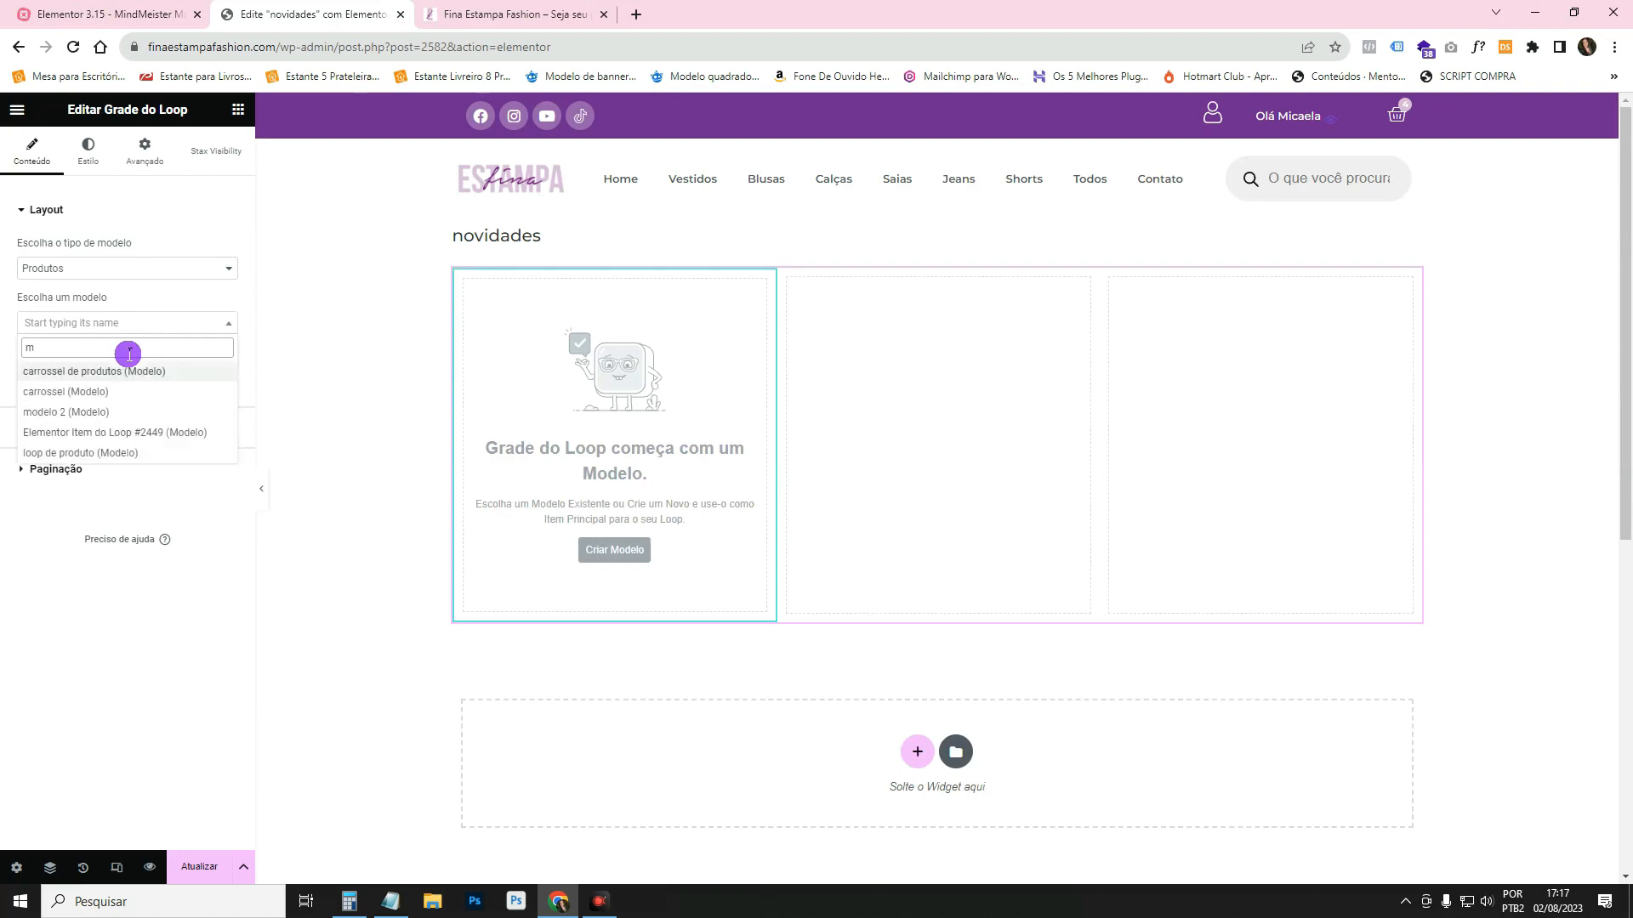
{"action": "left_click", "coordinate": [136, 453]}
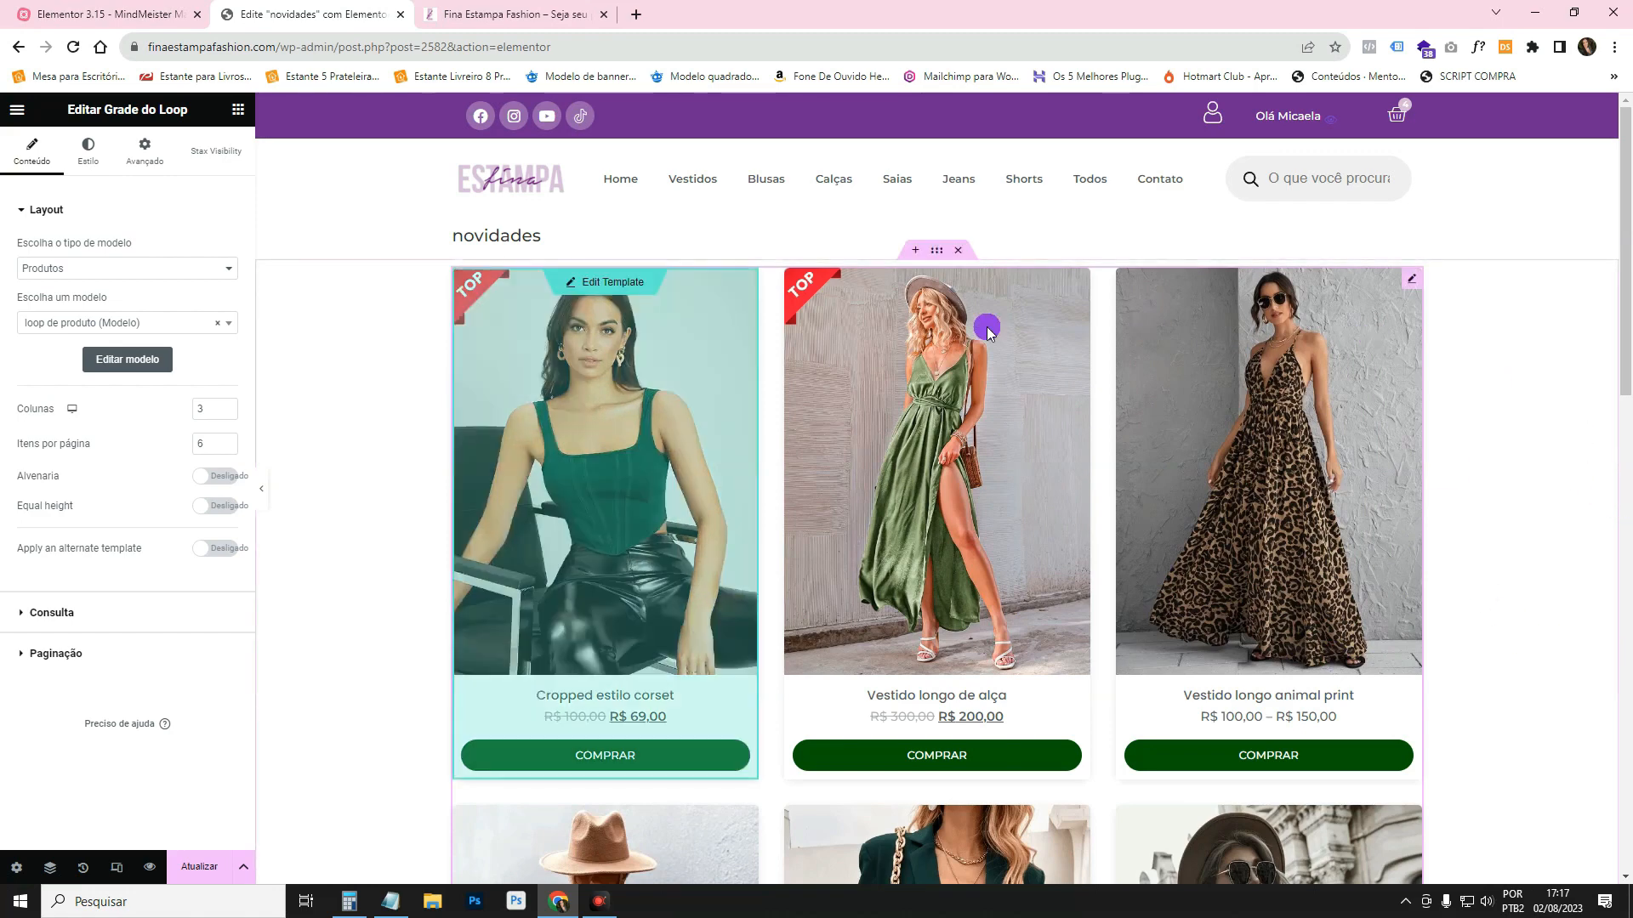
Open the grid's product template for in-place editing, saving the changes made to the page.
{"action": "left_click", "coordinate": [262, 486]}
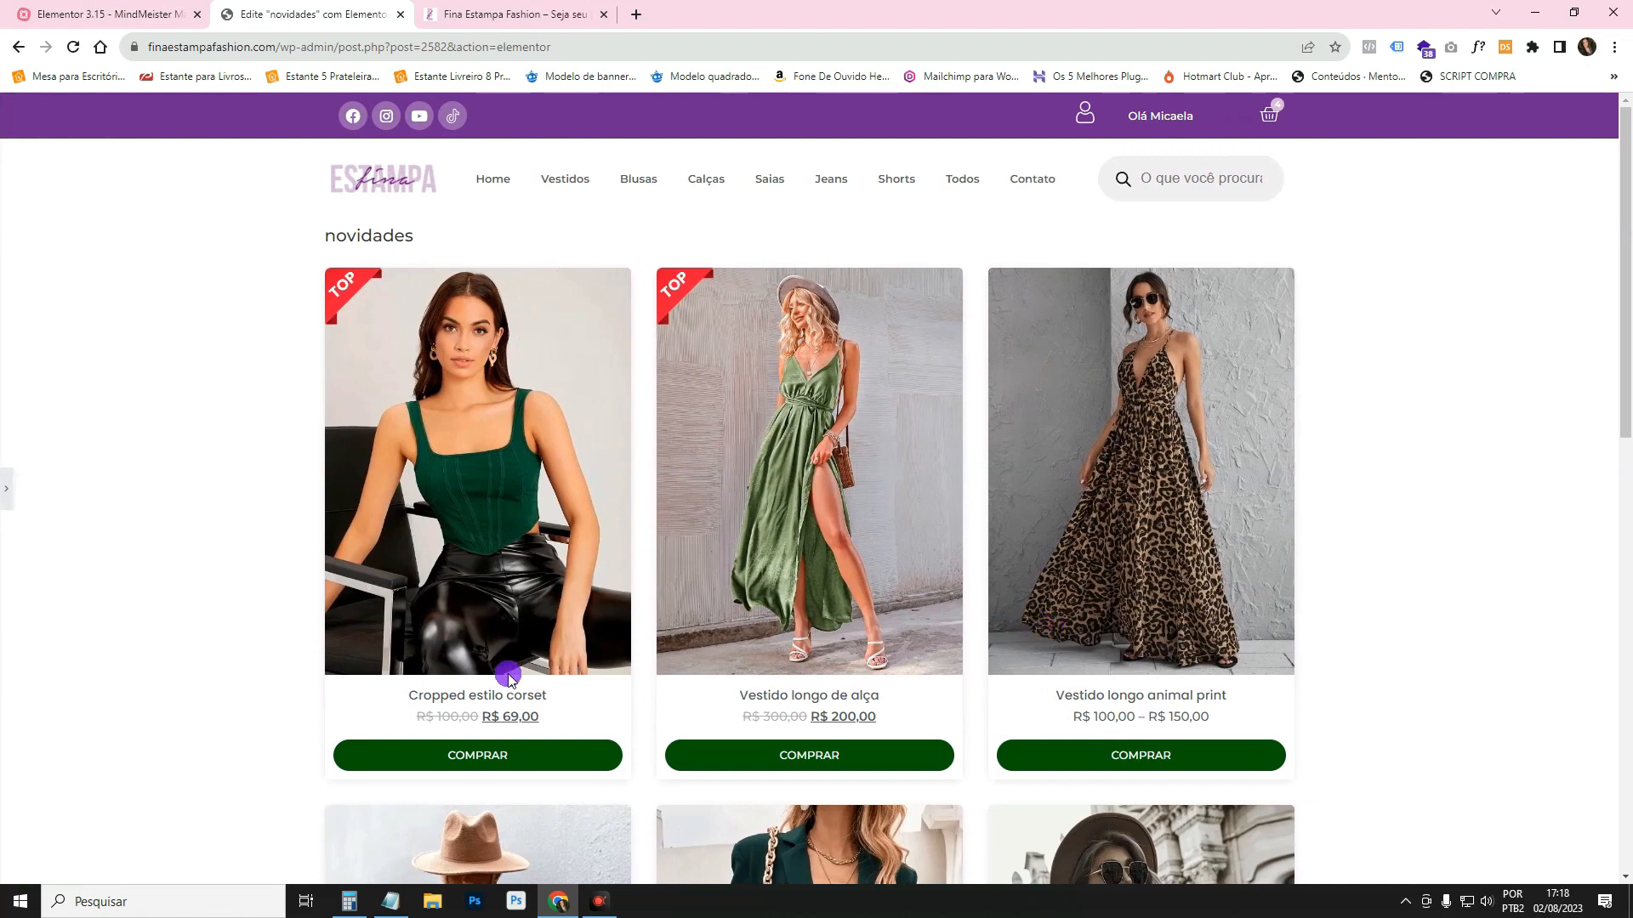
{"action": "left_click", "coordinate": [13, 486]}
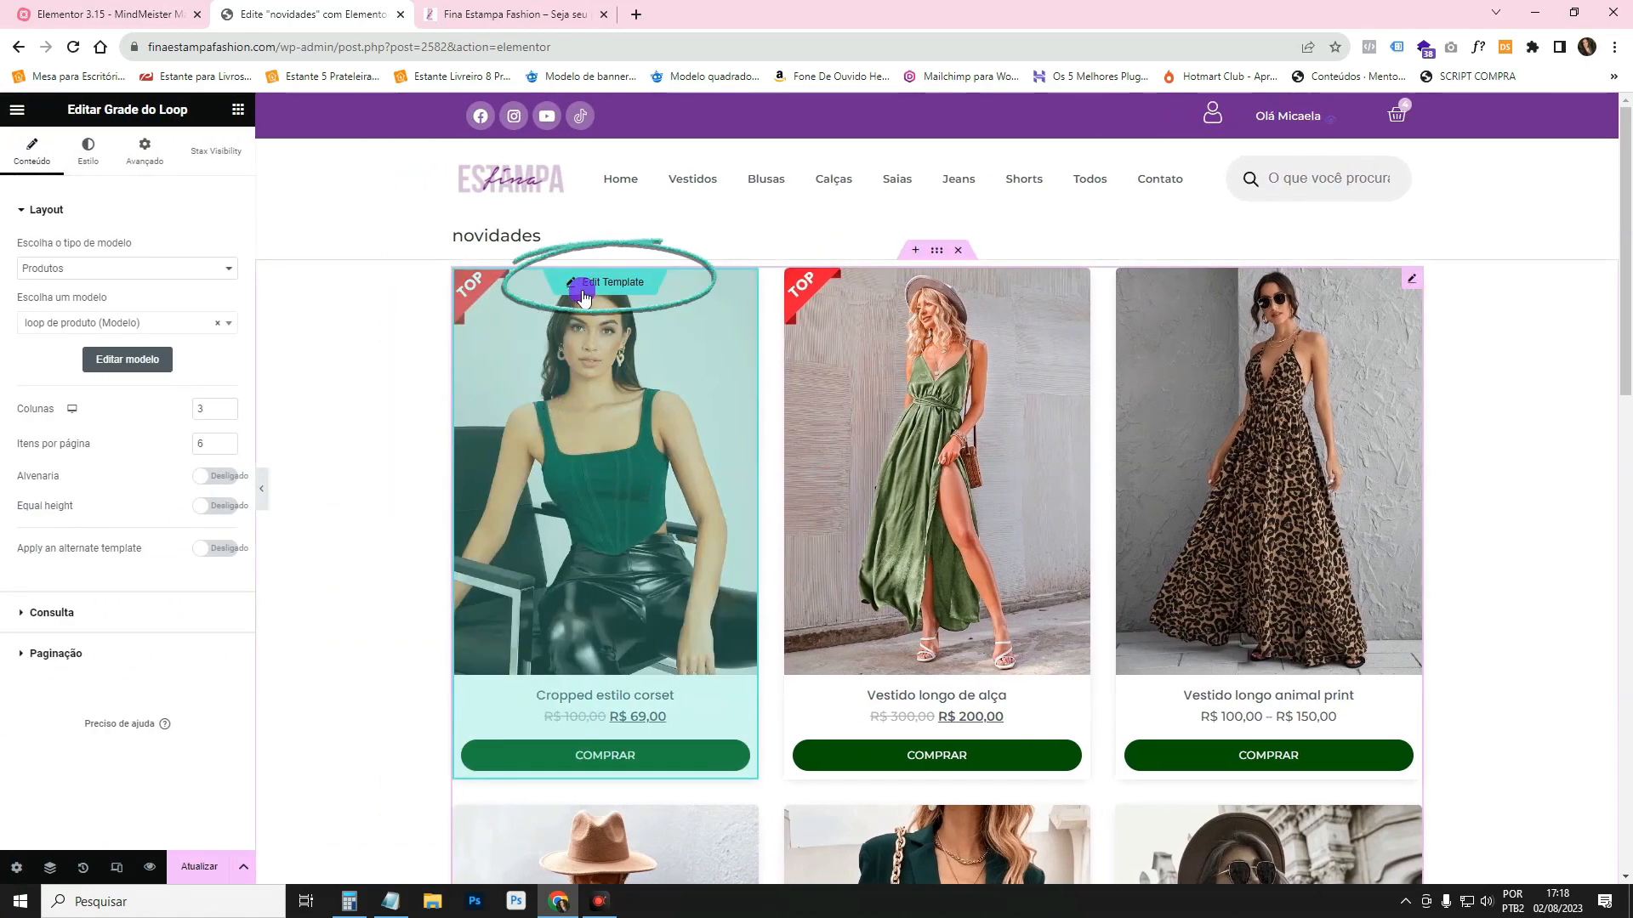
{"action": "left_click", "coordinate": [586, 287]}
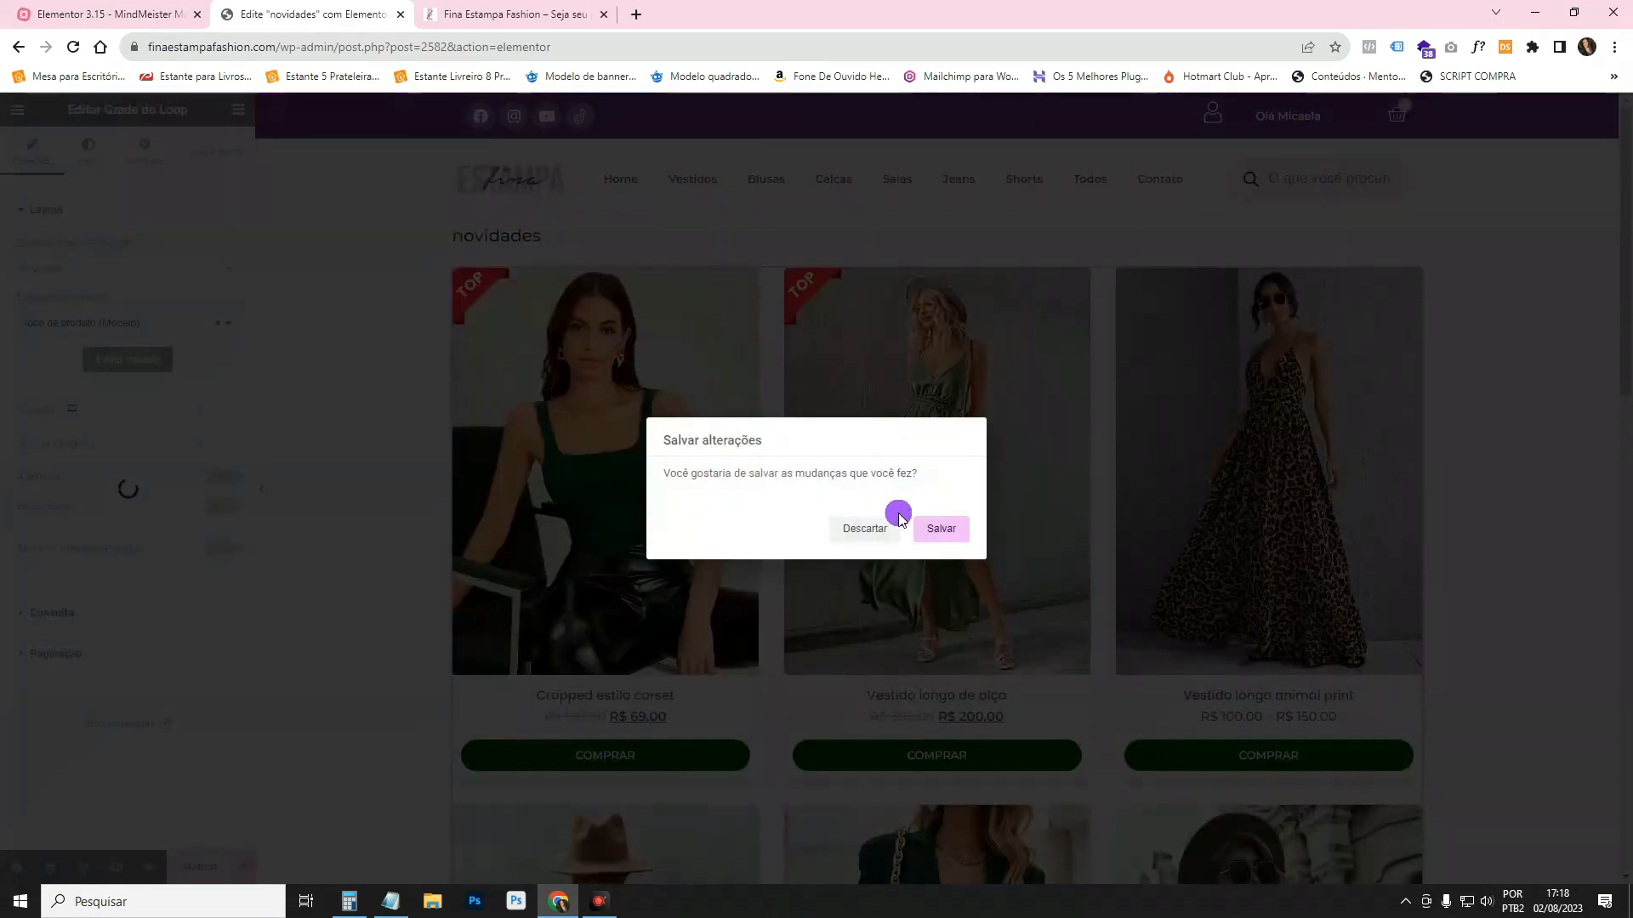
{"action": "left_click", "coordinate": [950, 534]}
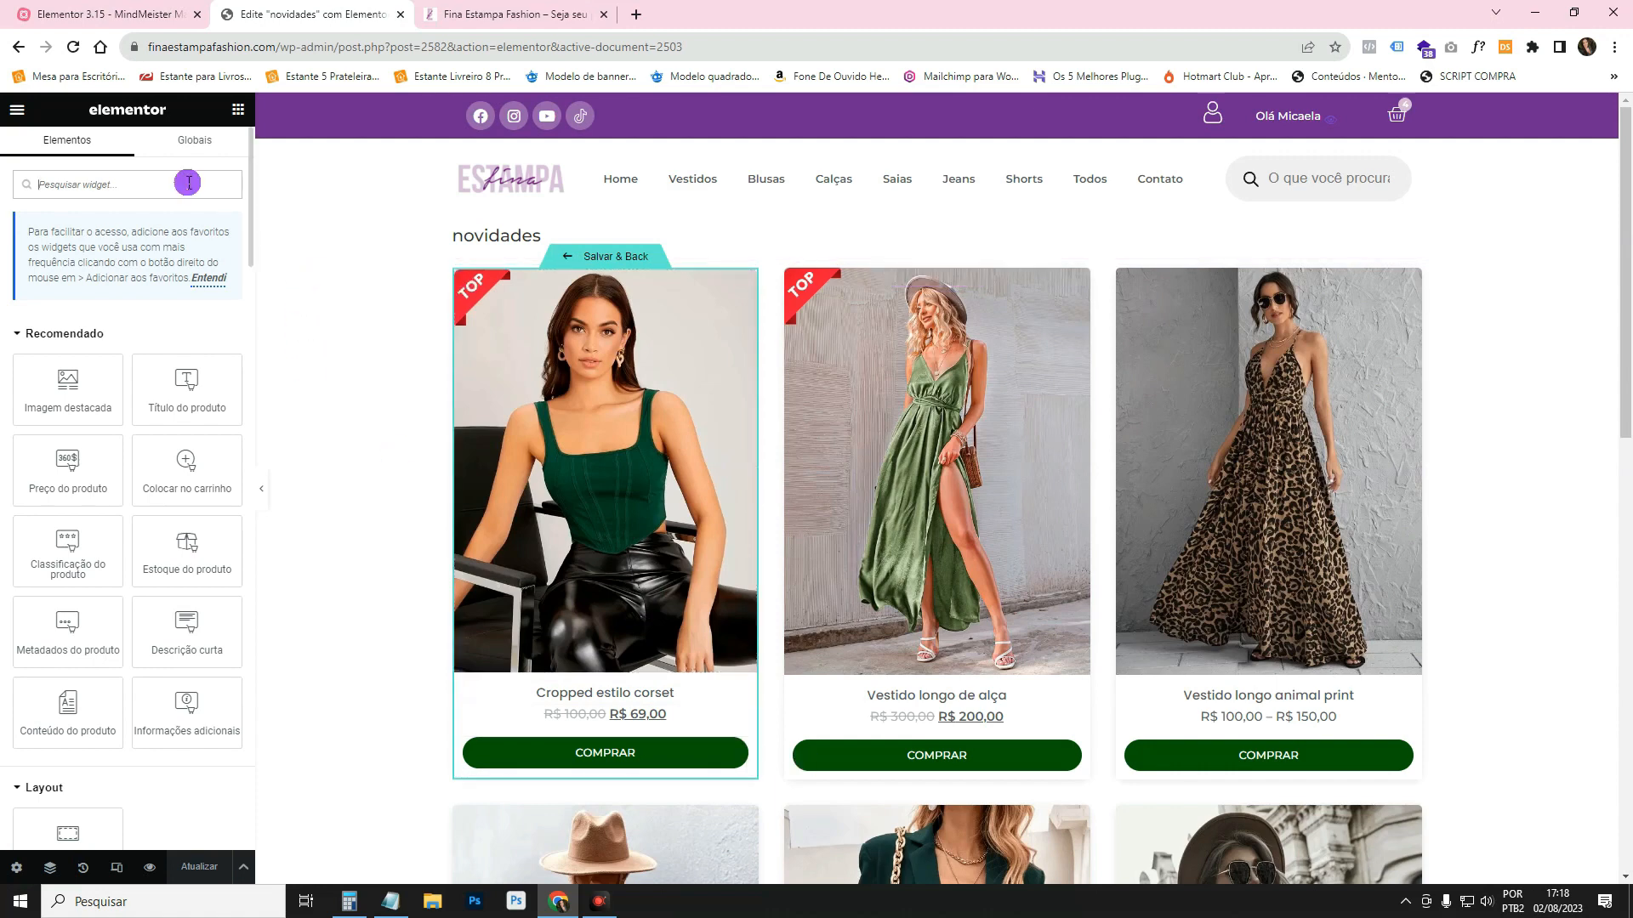
Insert the Classificação do produto widget between the product title and the price in the loop template.
{"action": "type", "text": "ad"}
{"action": "key", "text": "BackSpace"}
{"action": "key", "text": "BackSpace"}
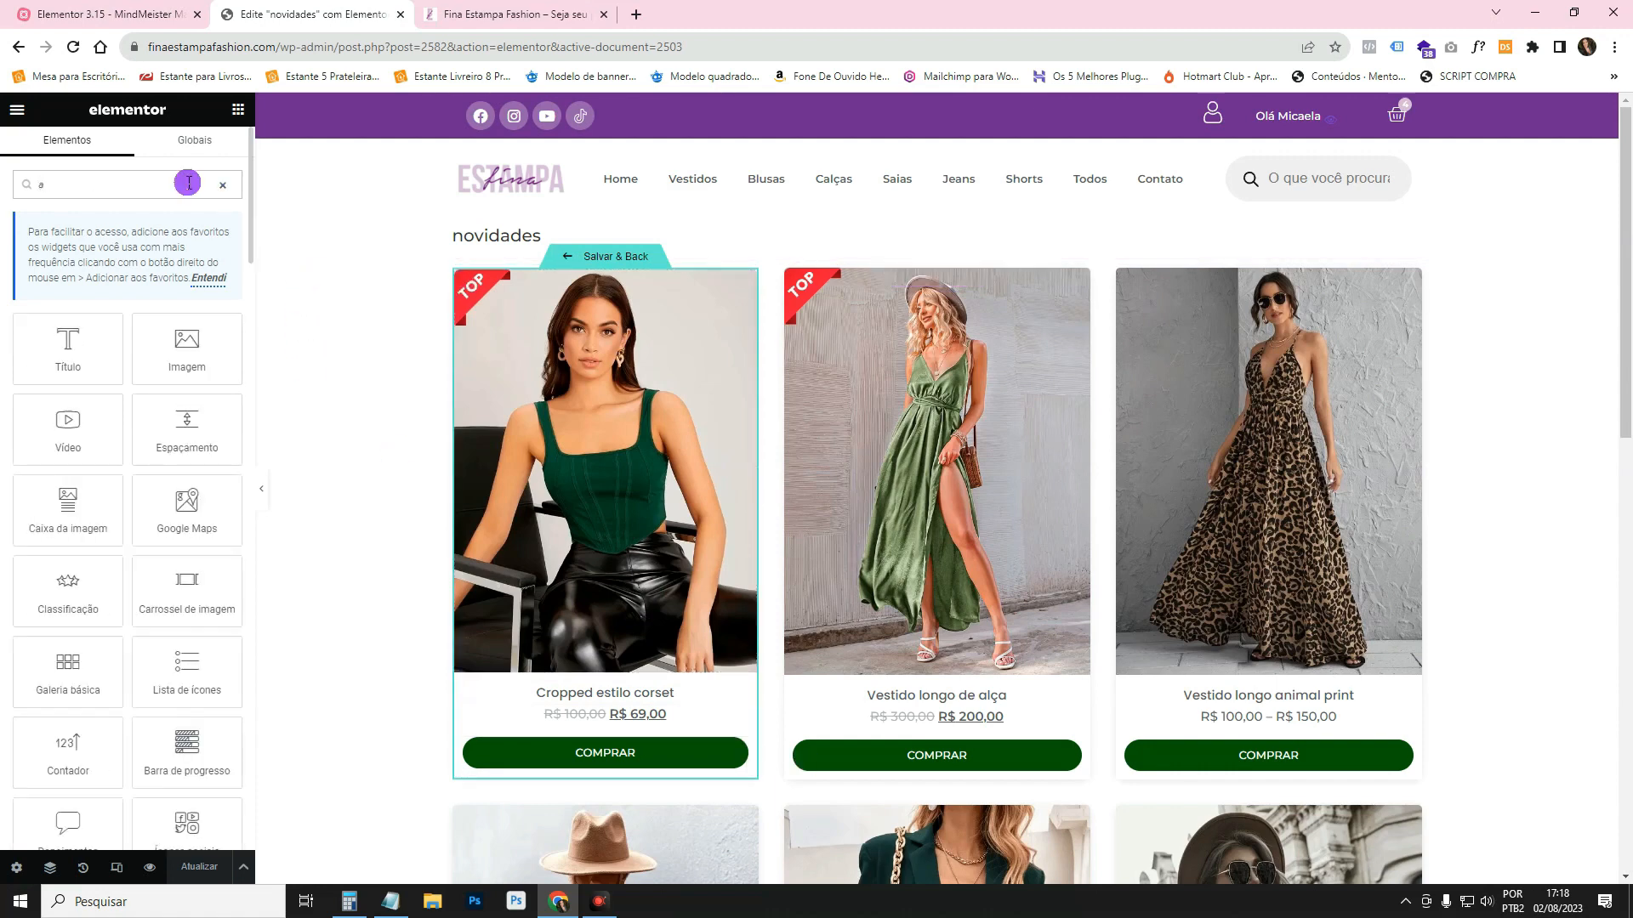
{"action": "left_click_drag", "start_coordinate": [68, 544], "coordinate": [633, 706]}
Set the product rating's star colour to golden yellow, #F7BC12.
{"action": "left_click", "coordinate": [226, 364]}
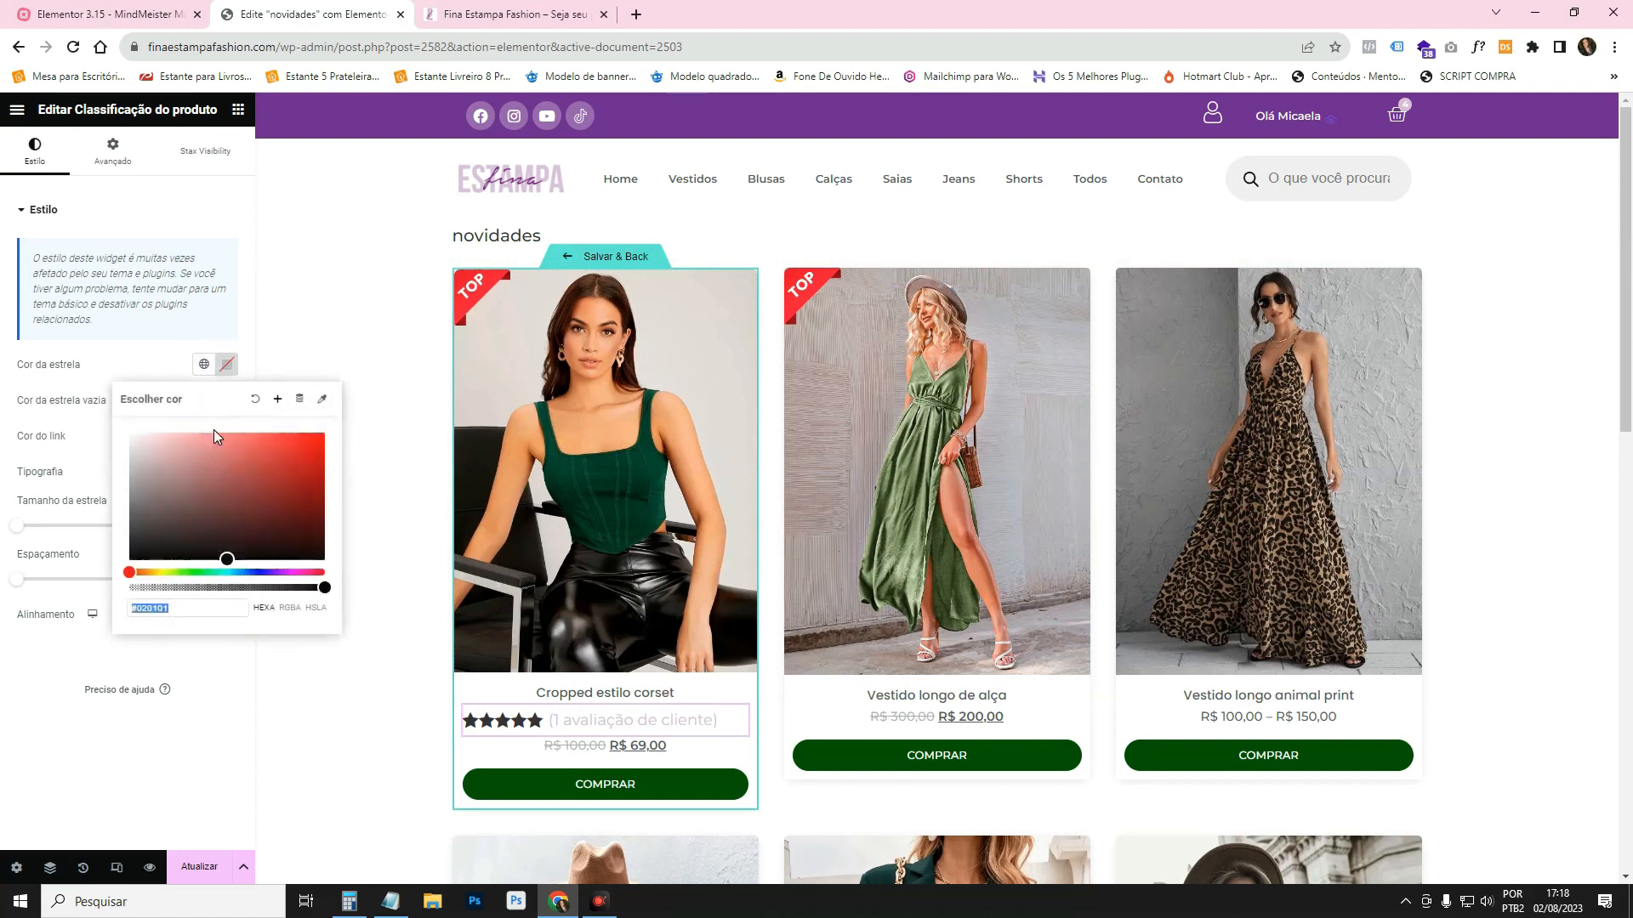
{"action": "left_click_drag", "start_coordinate": [153, 572], "coordinate": [153, 572]}
{"action": "left_click", "coordinate": [311, 442]}
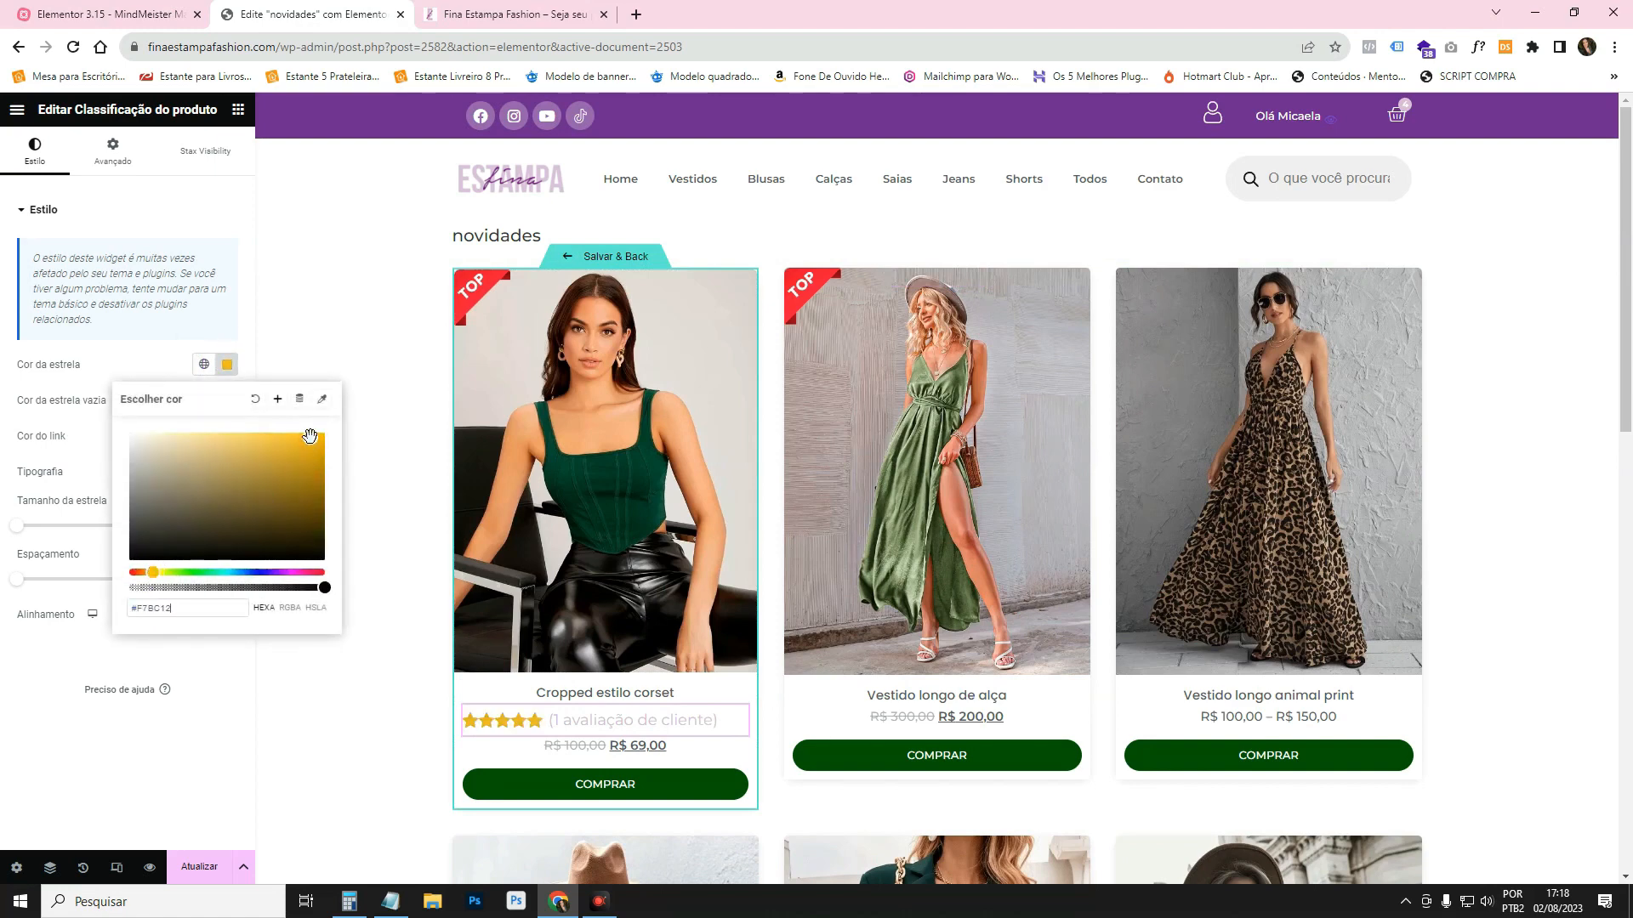
{"action": "left_click", "coordinate": [146, 363]}
Set the star size to 0.6 em and reduce the font size of the rating's review text.
{"action": "left_click", "coordinate": [38, 526]}
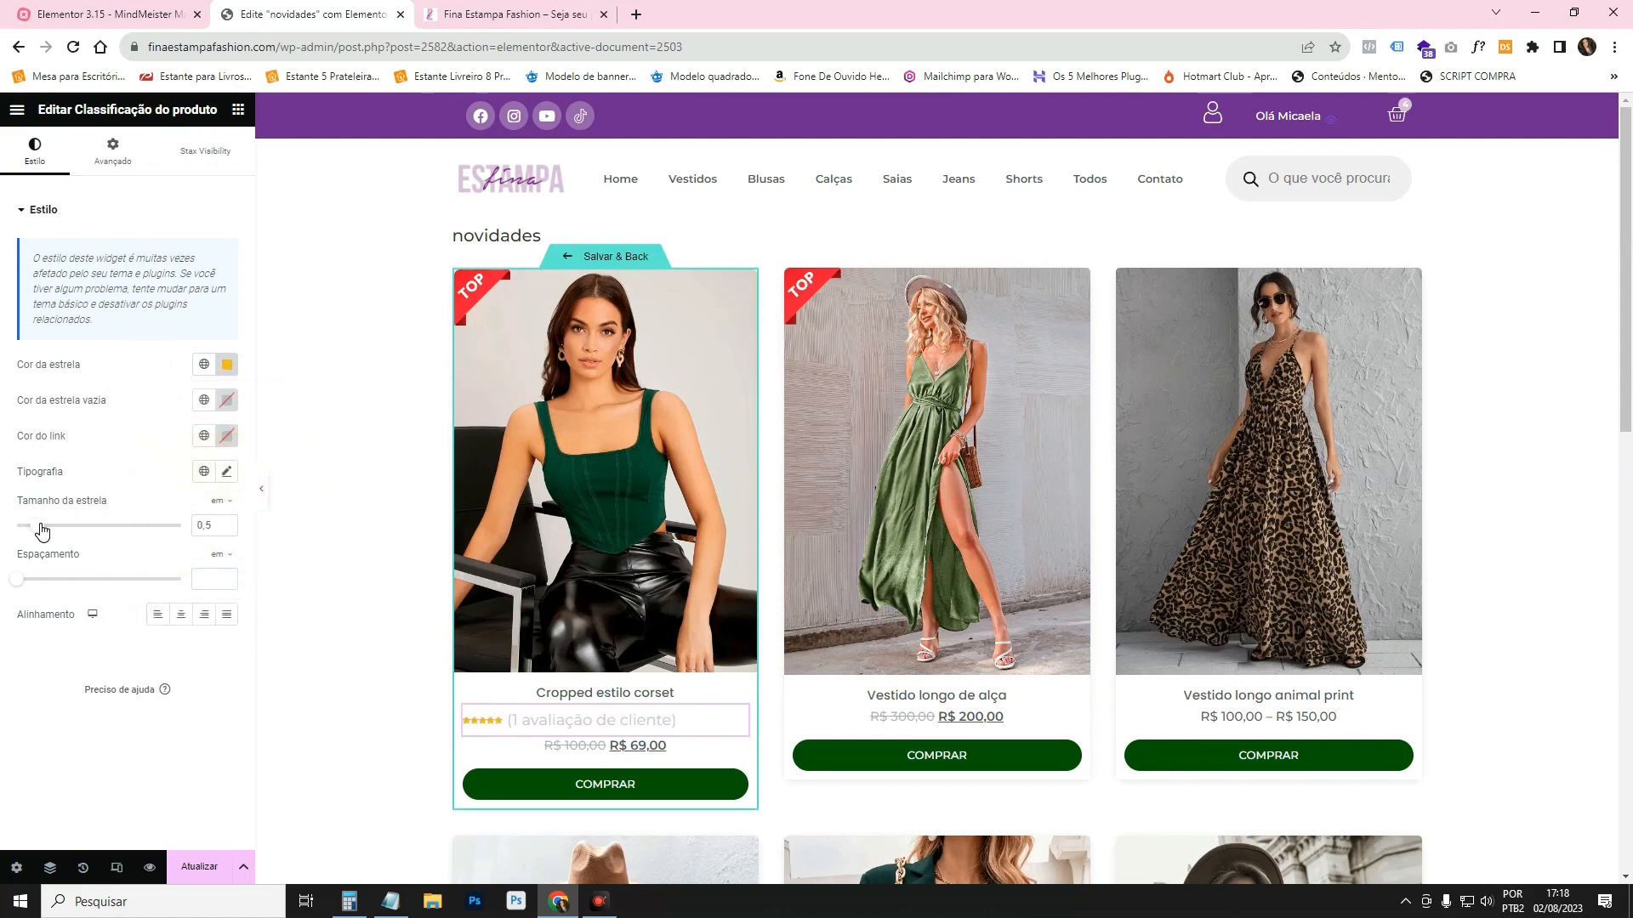
{"action": "left_click_drag", "start_coordinate": [41, 530], "coordinate": [44, 530]}
{"action": "left_click", "coordinate": [227, 472]}
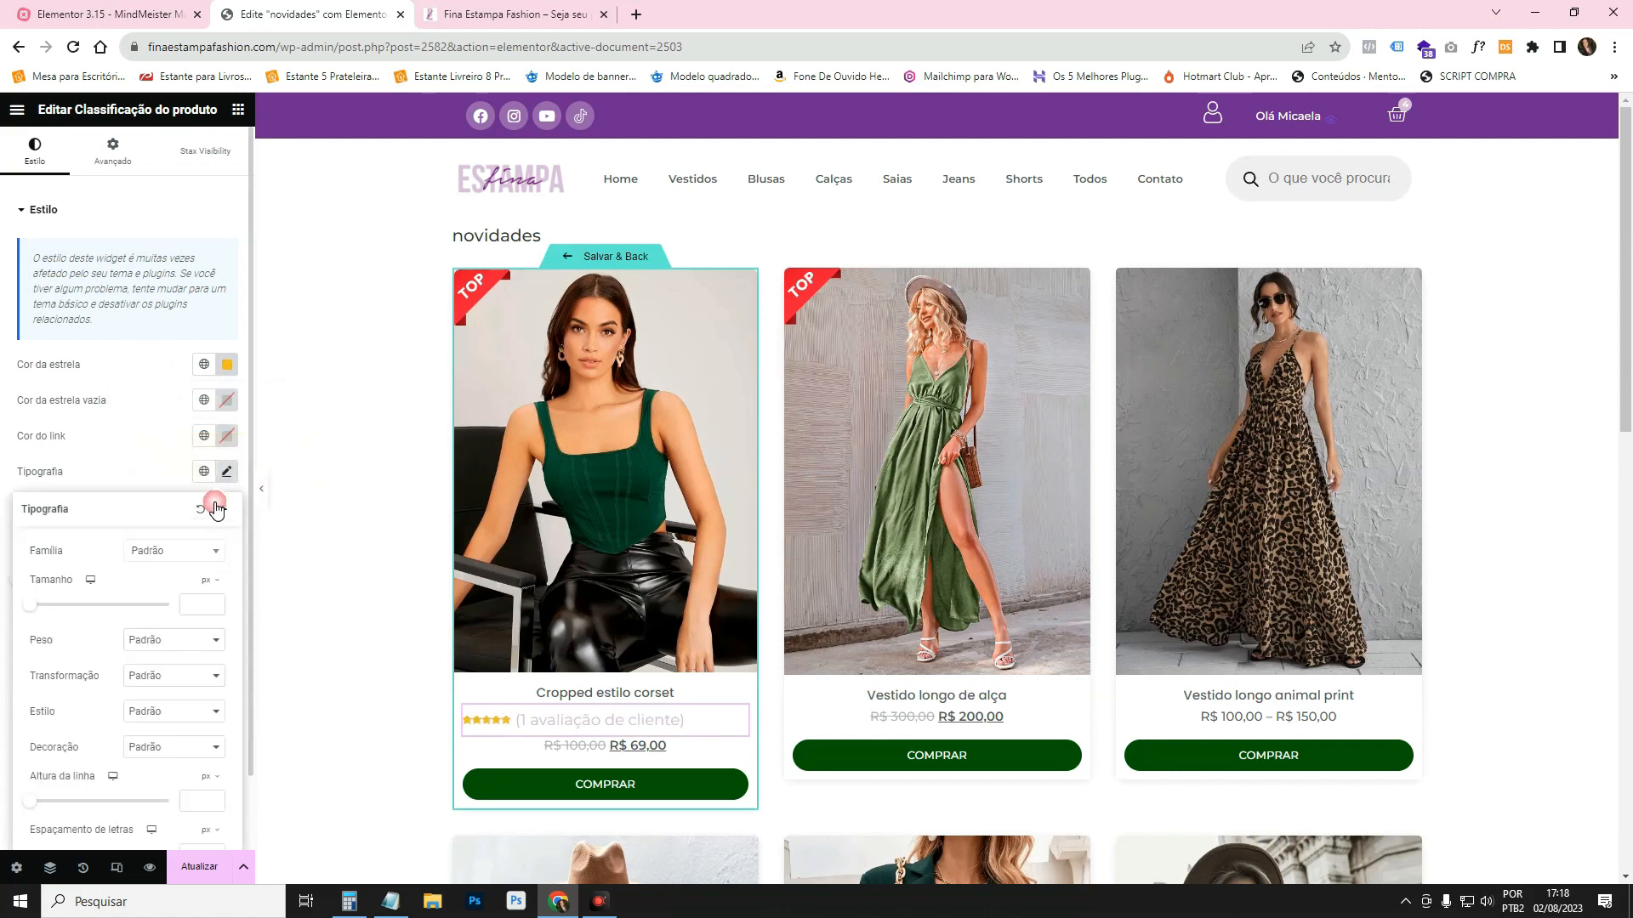
{"action": "left_click", "coordinate": [29, 606]}
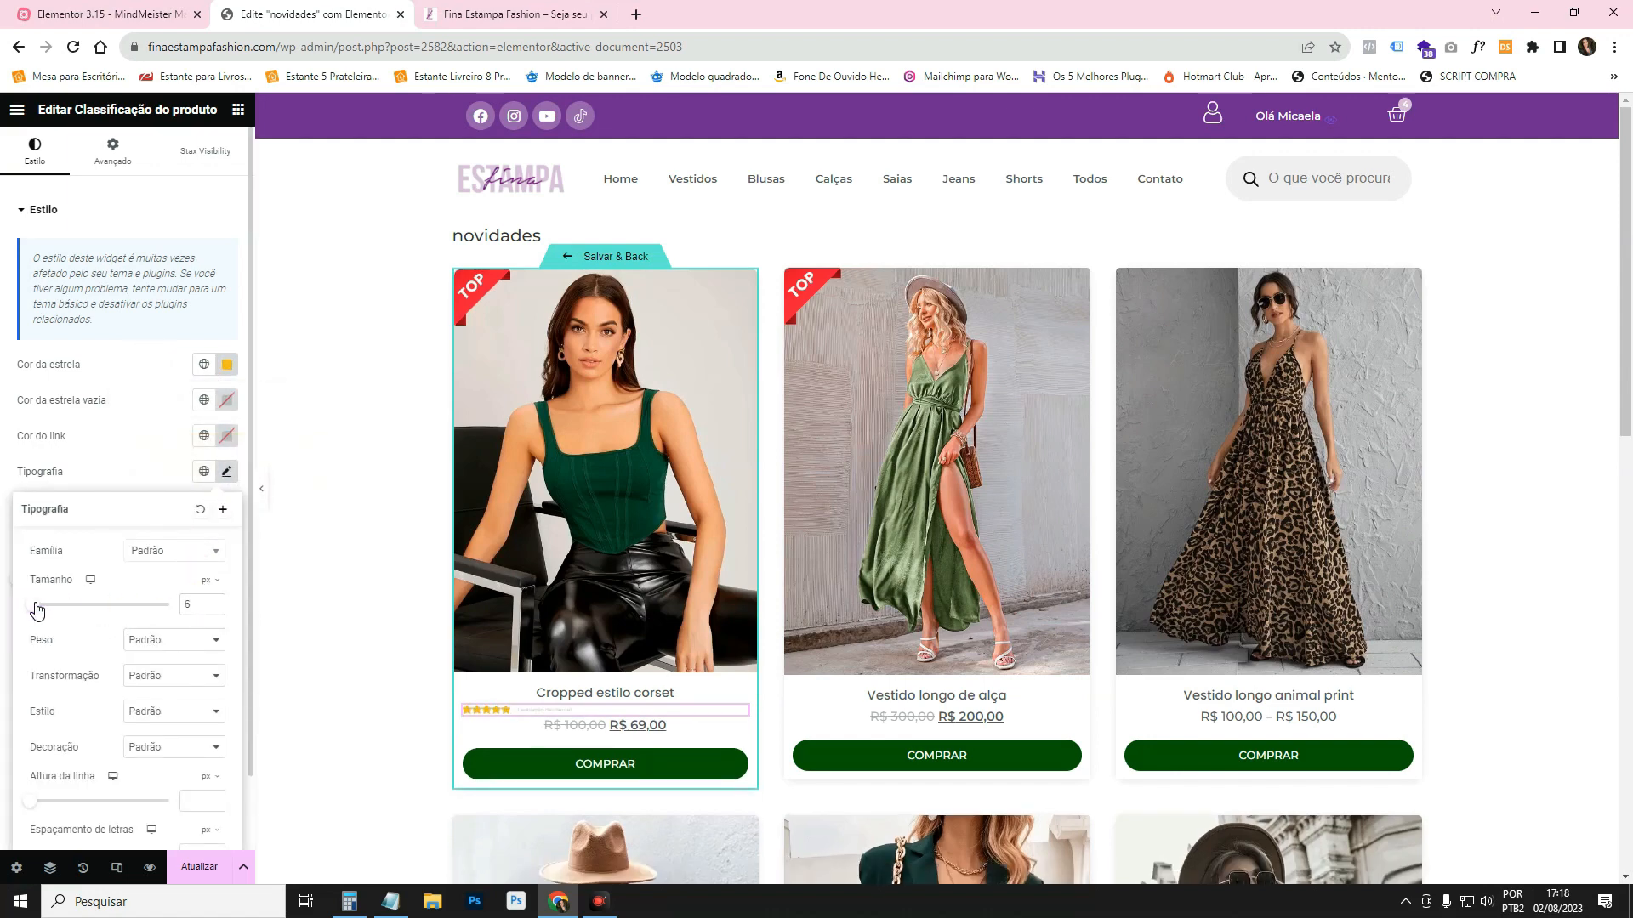
{"action": "left_click", "coordinate": [123, 465]}
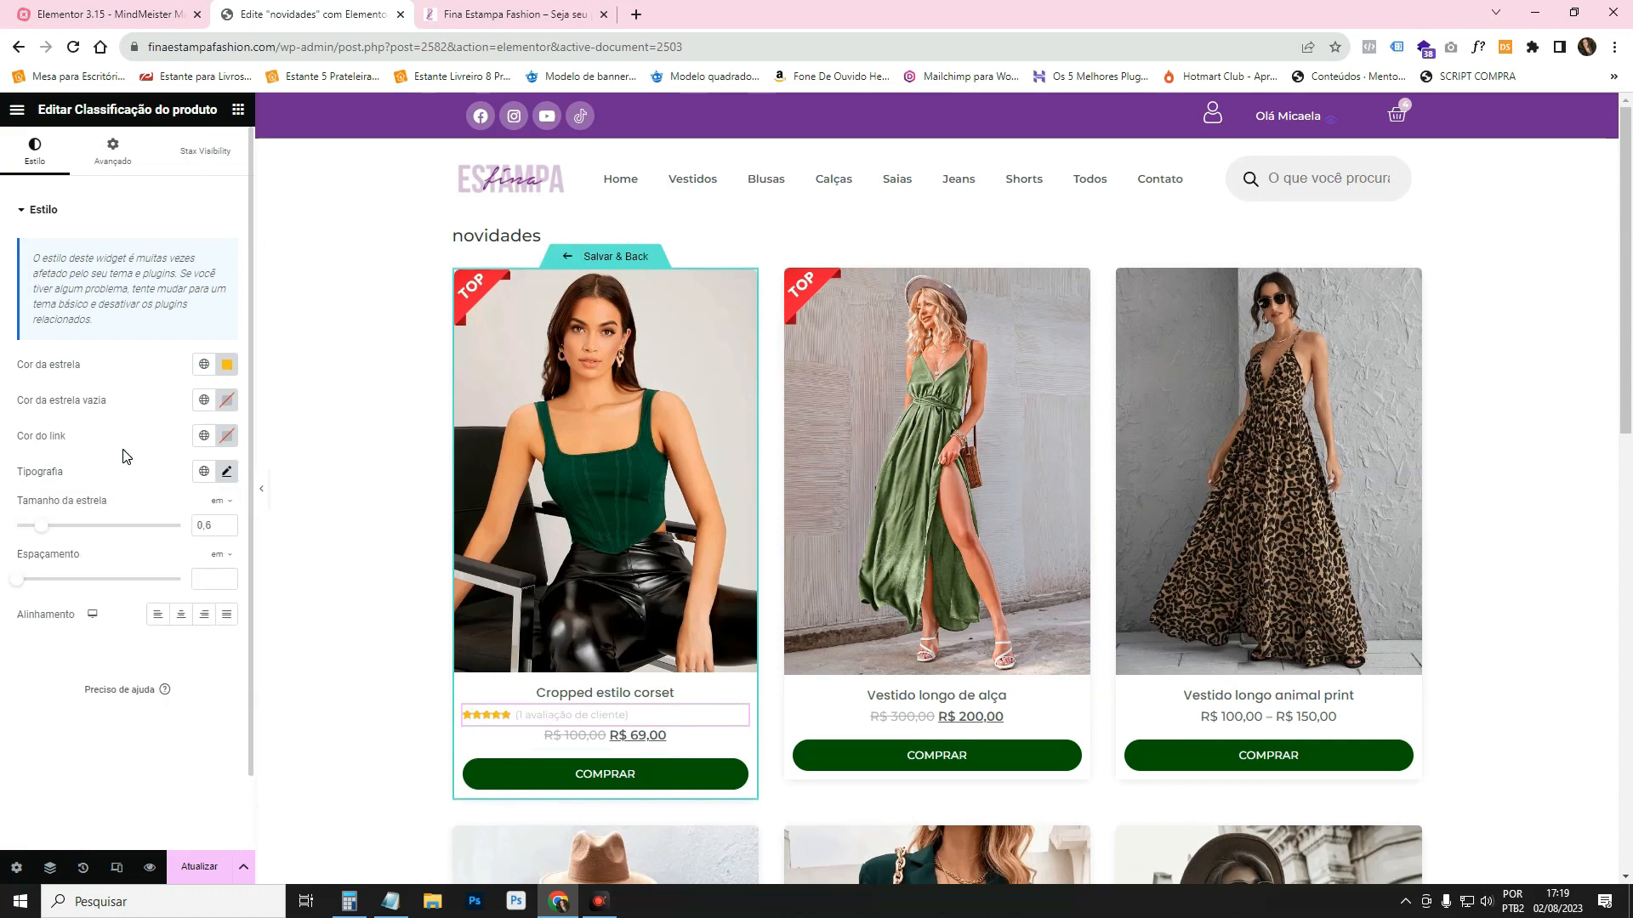
Centre the product rating in the card, then save the loop template and return to the novidades page.
{"action": "left_click", "coordinate": [181, 614]}
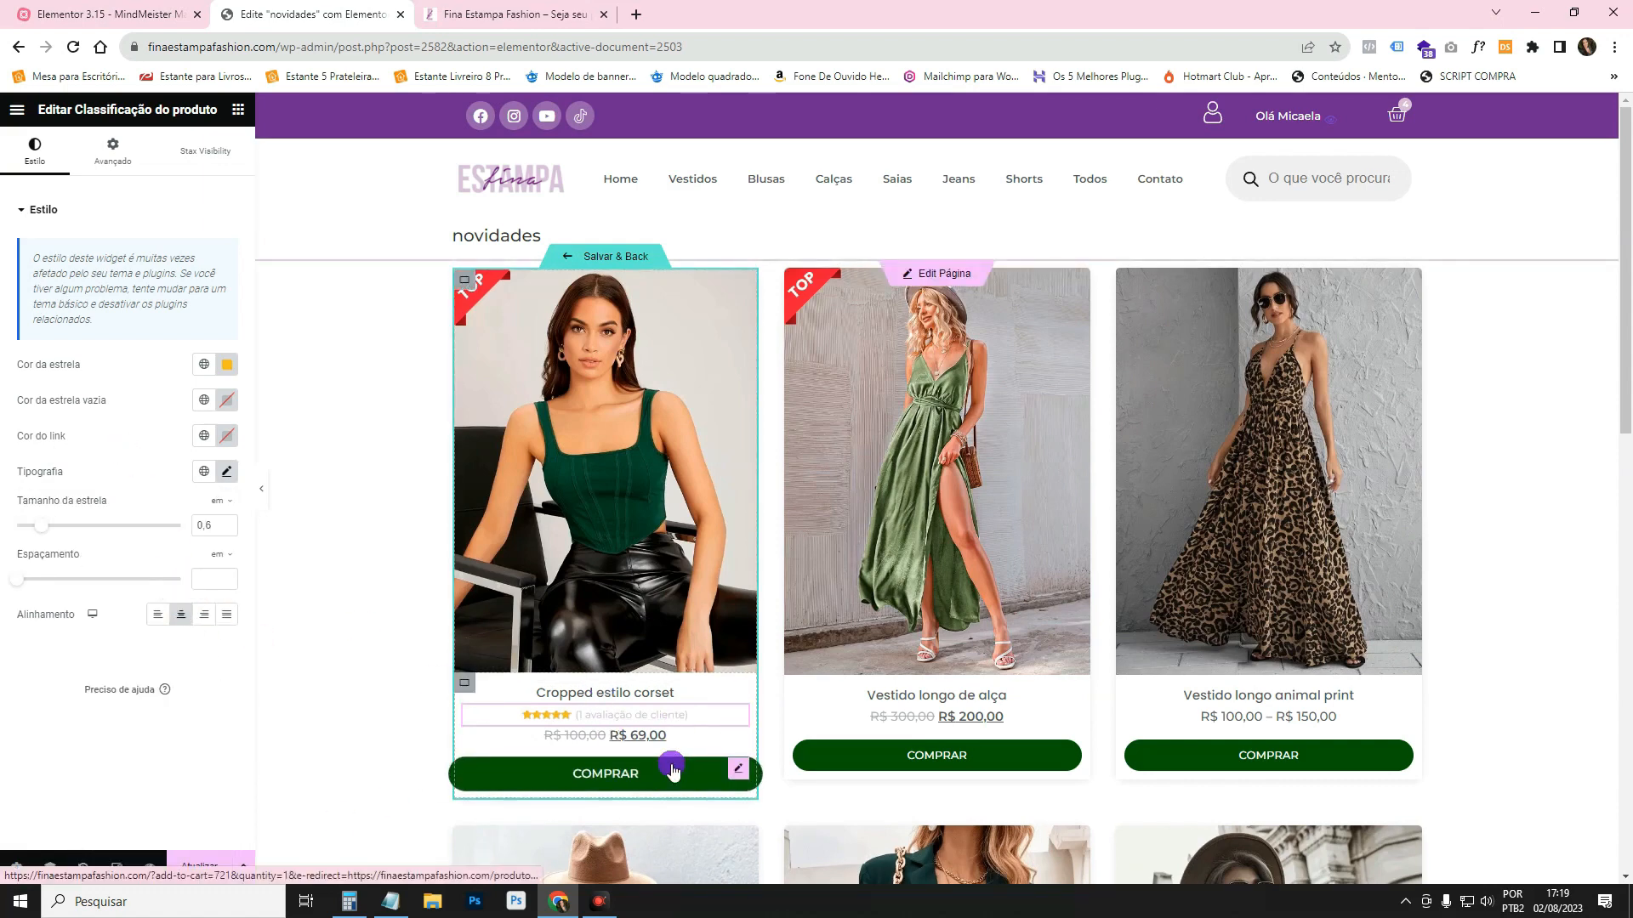
{"action": "left_click", "coordinate": [616, 258]}
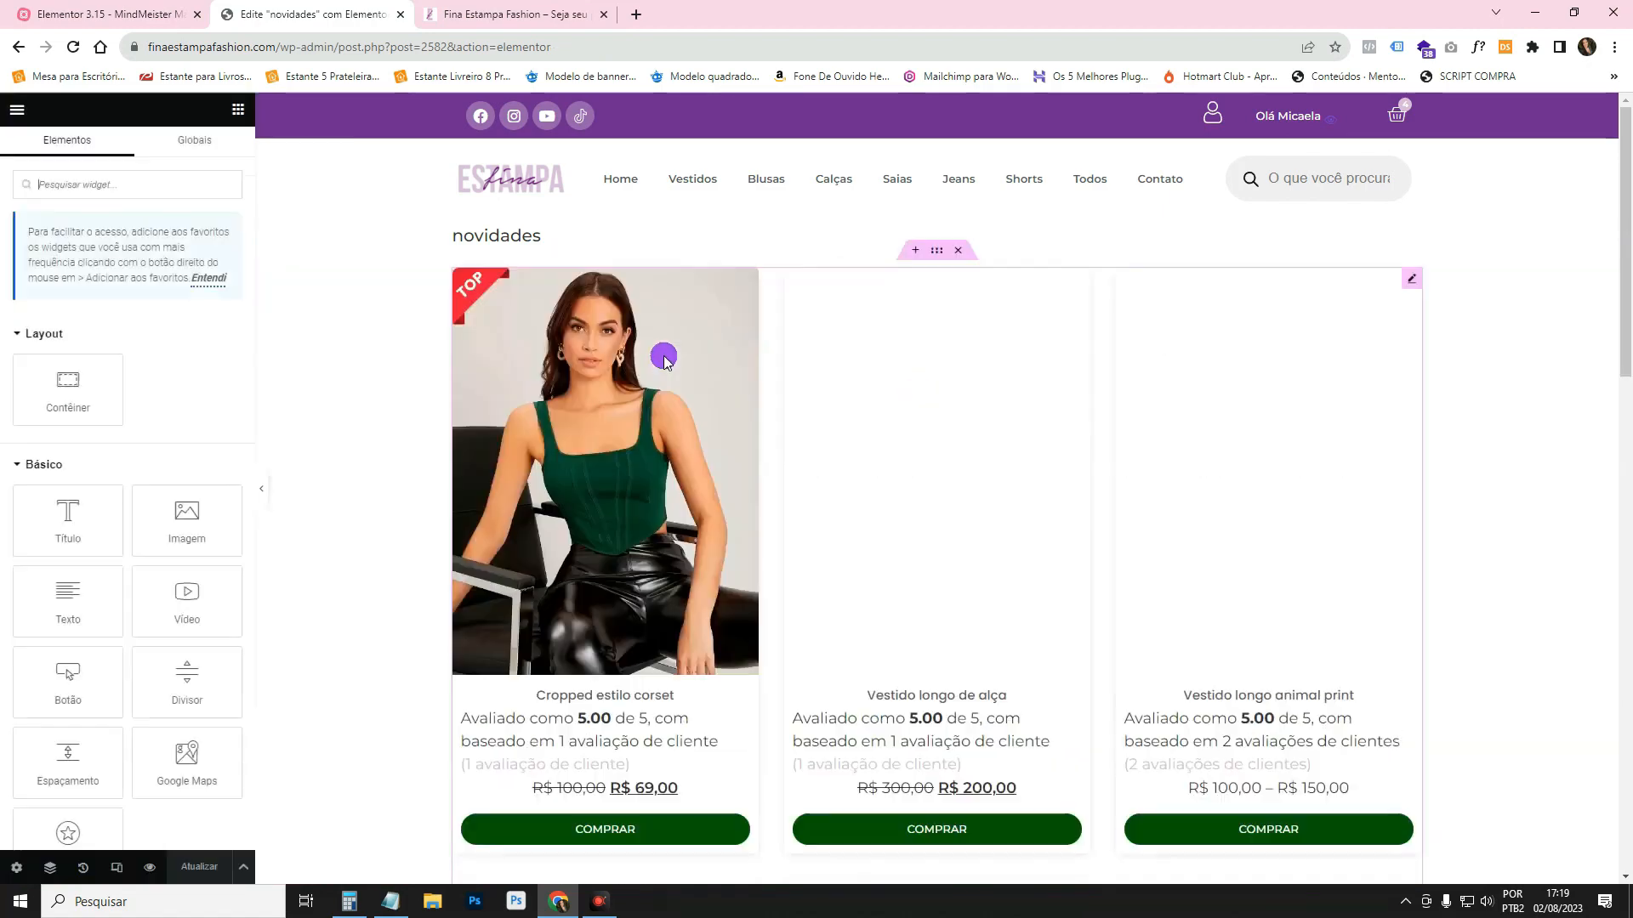
Look over the product cards with their star ratings throughout the novidades loop grid.
{"action": "scroll", "coordinate": [1441, 712], "scroll_direction": "down", "scroll_amount": 2}
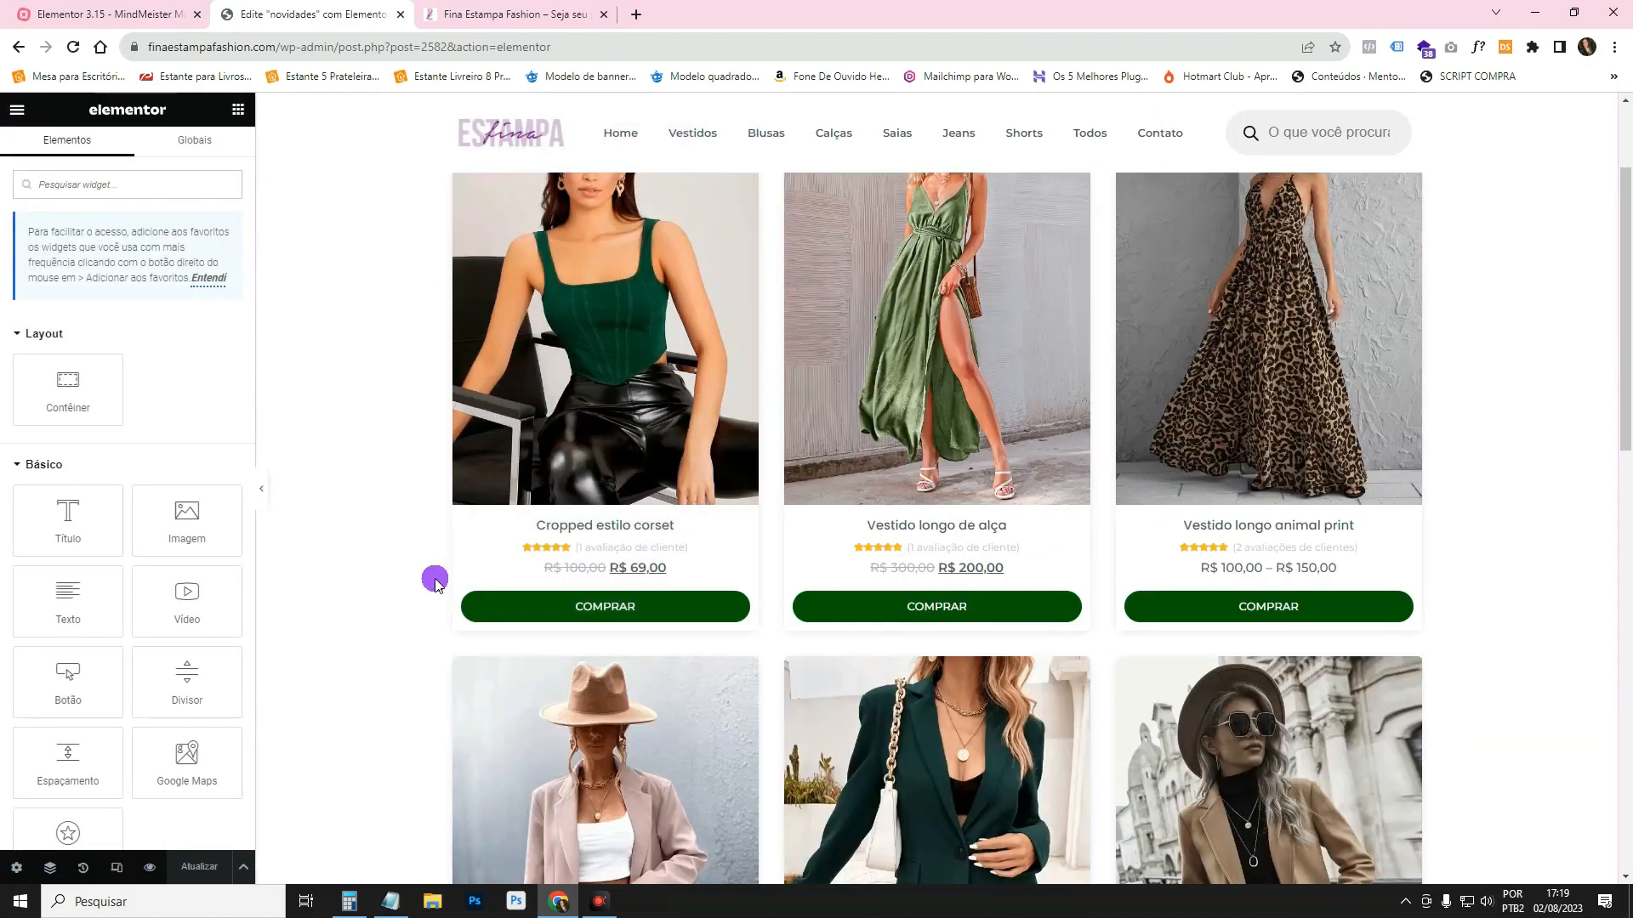
{"action": "scroll", "coordinate": [777, 330], "scroll_direction": "up", "scroll_amount": 2}
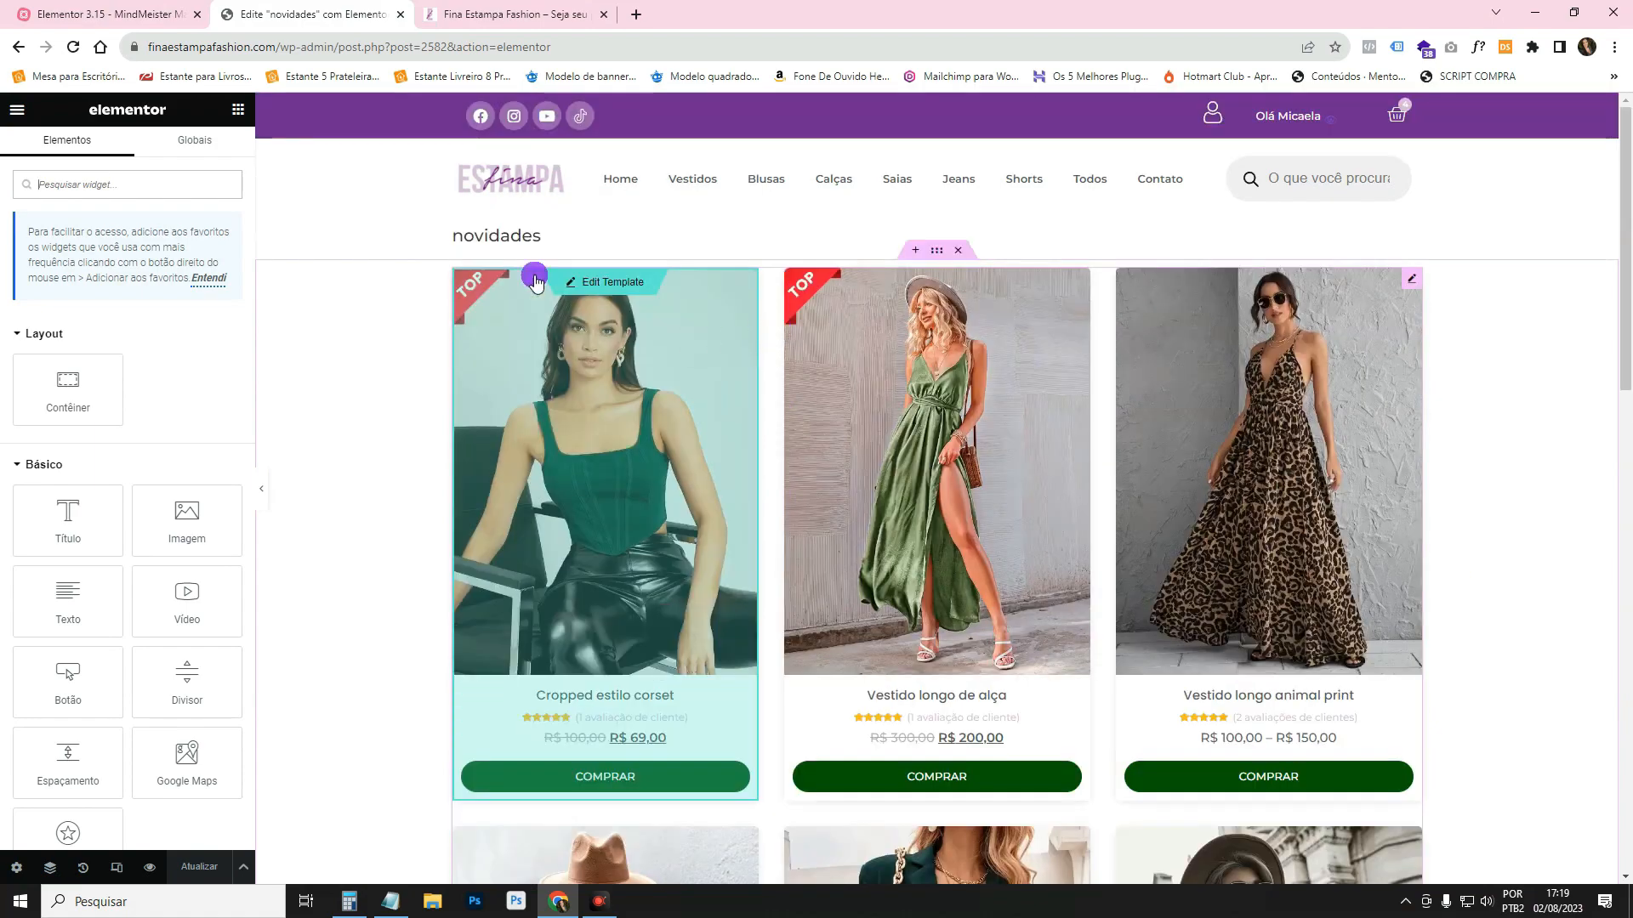
{"action": "scroll", "coordinate": [1248, 442], "scroll_direction": "down", "scroll_amount": 3}
{"action": "scroll", "coordinate": [1304, 503], "scroll_direction": "down", "scroll_amount": 4}
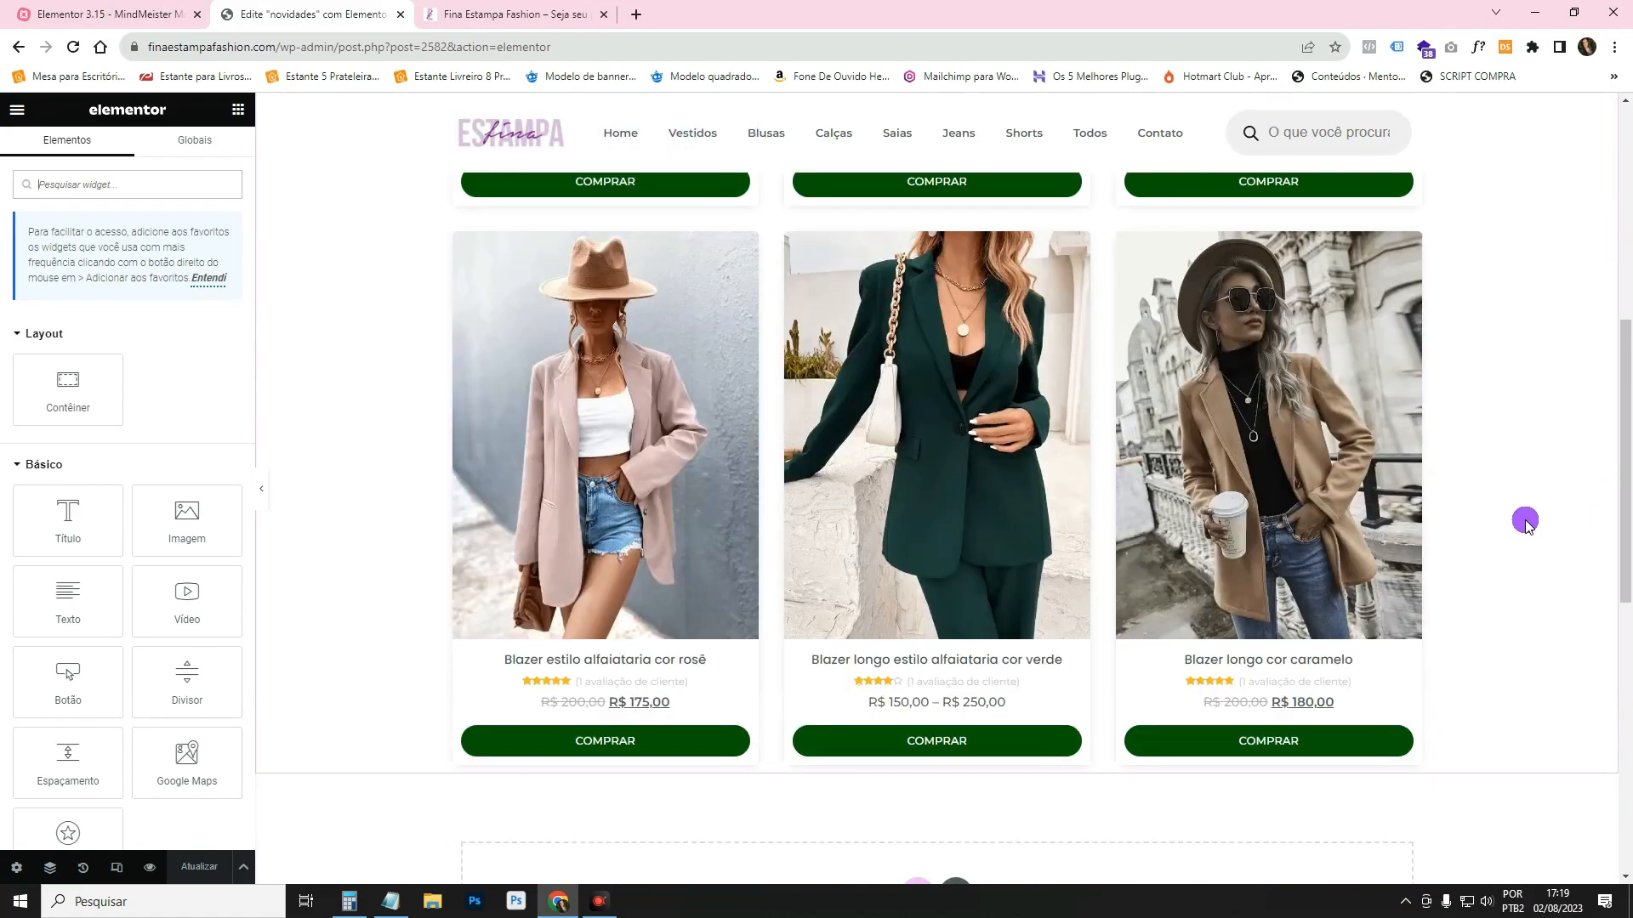
{"action": "scroll", "coordinate": [1523, 517], "scroll_direction": "up", "scroll_amount": 7}
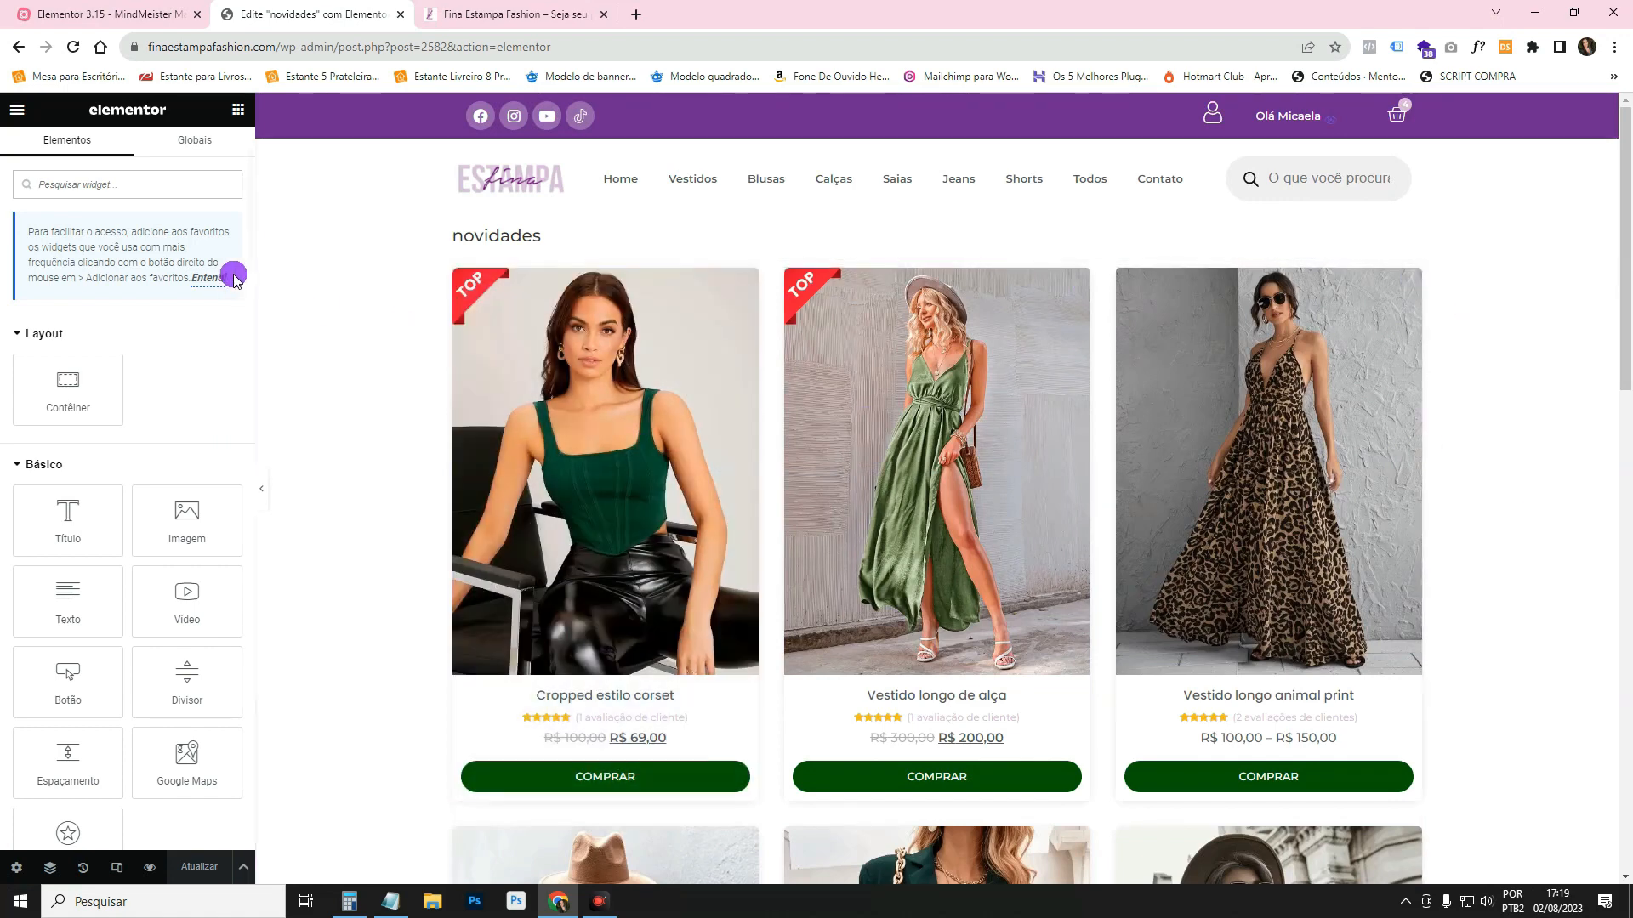
Open the list of installed WordPress plugins and check the versions of Elementor and Elementor Pro.
{"action": "left_click", "coordinate": [435, 8]}
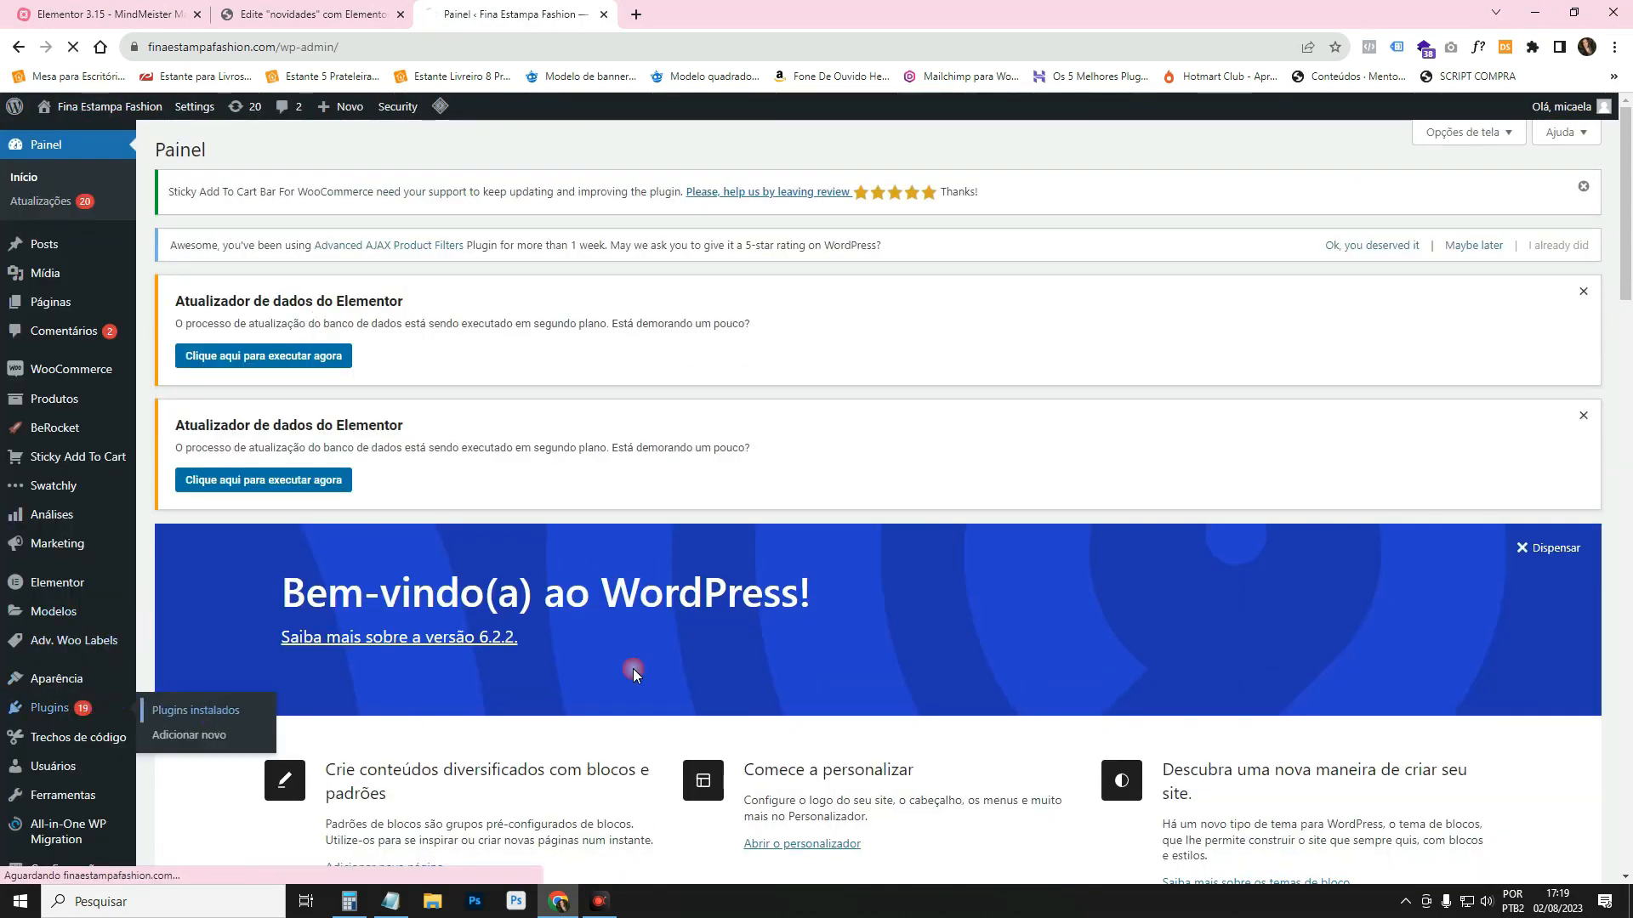
{"action": "scroll", "coordinate": [667, 660], "scroll_direction": "down", "scroll_amount": 15}
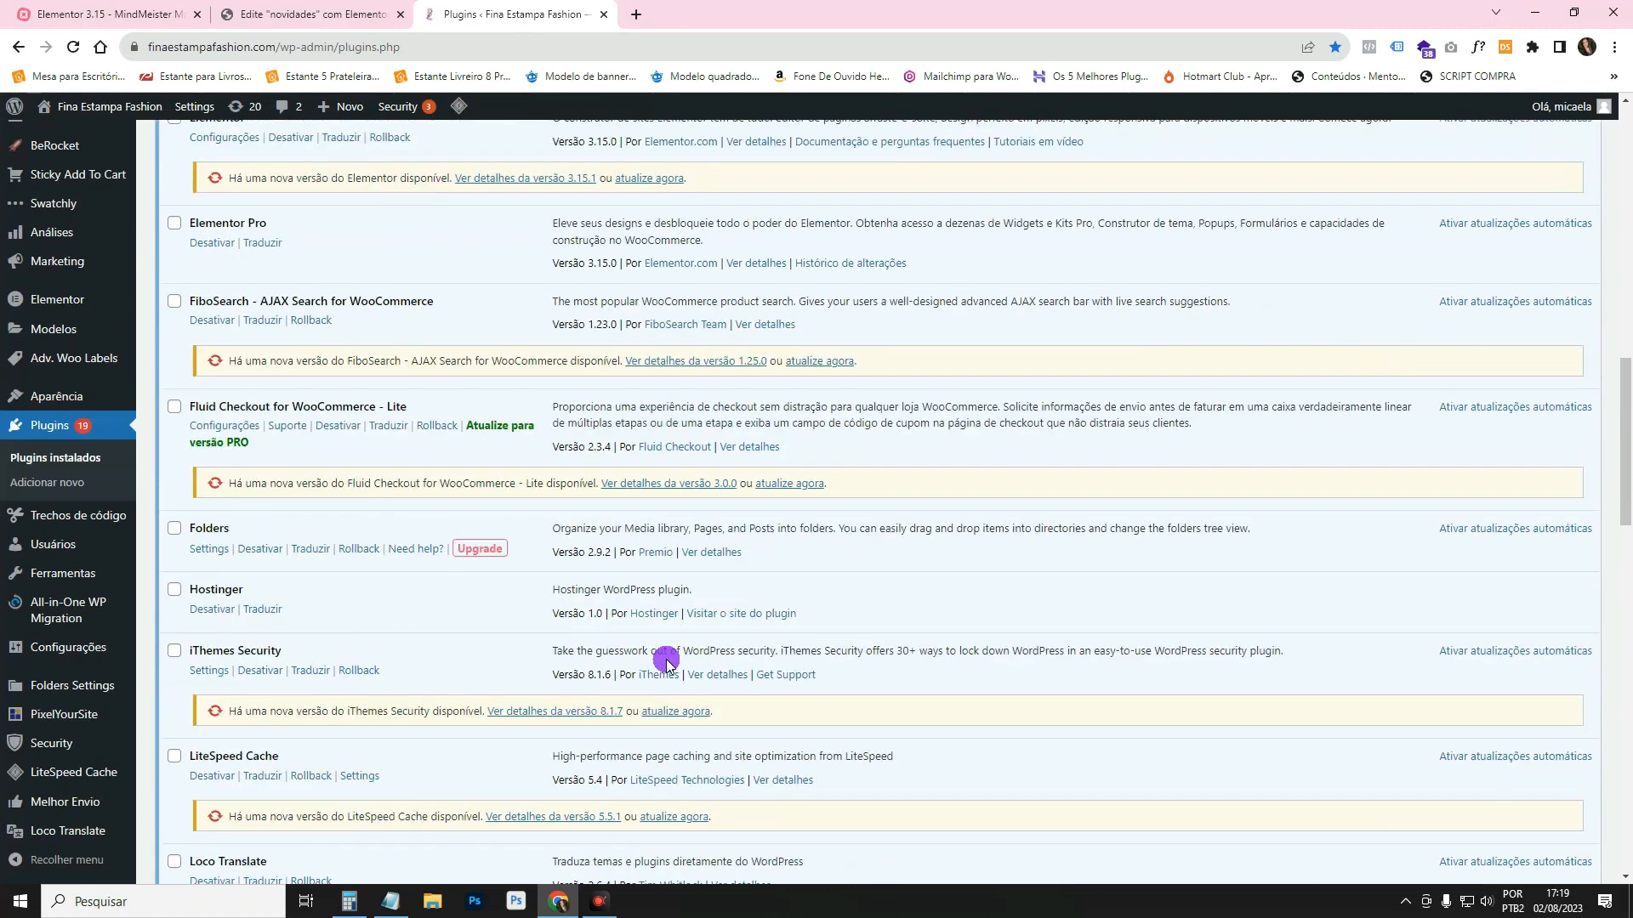
{"action": "scroll", "coordinate": [667, 660], "scroll_direction": "up", "scroll_amount": 2}
{"action": "scroll", "coordinate": [667, 659], "scroll_direction": "down", "scroll_amount": 1}
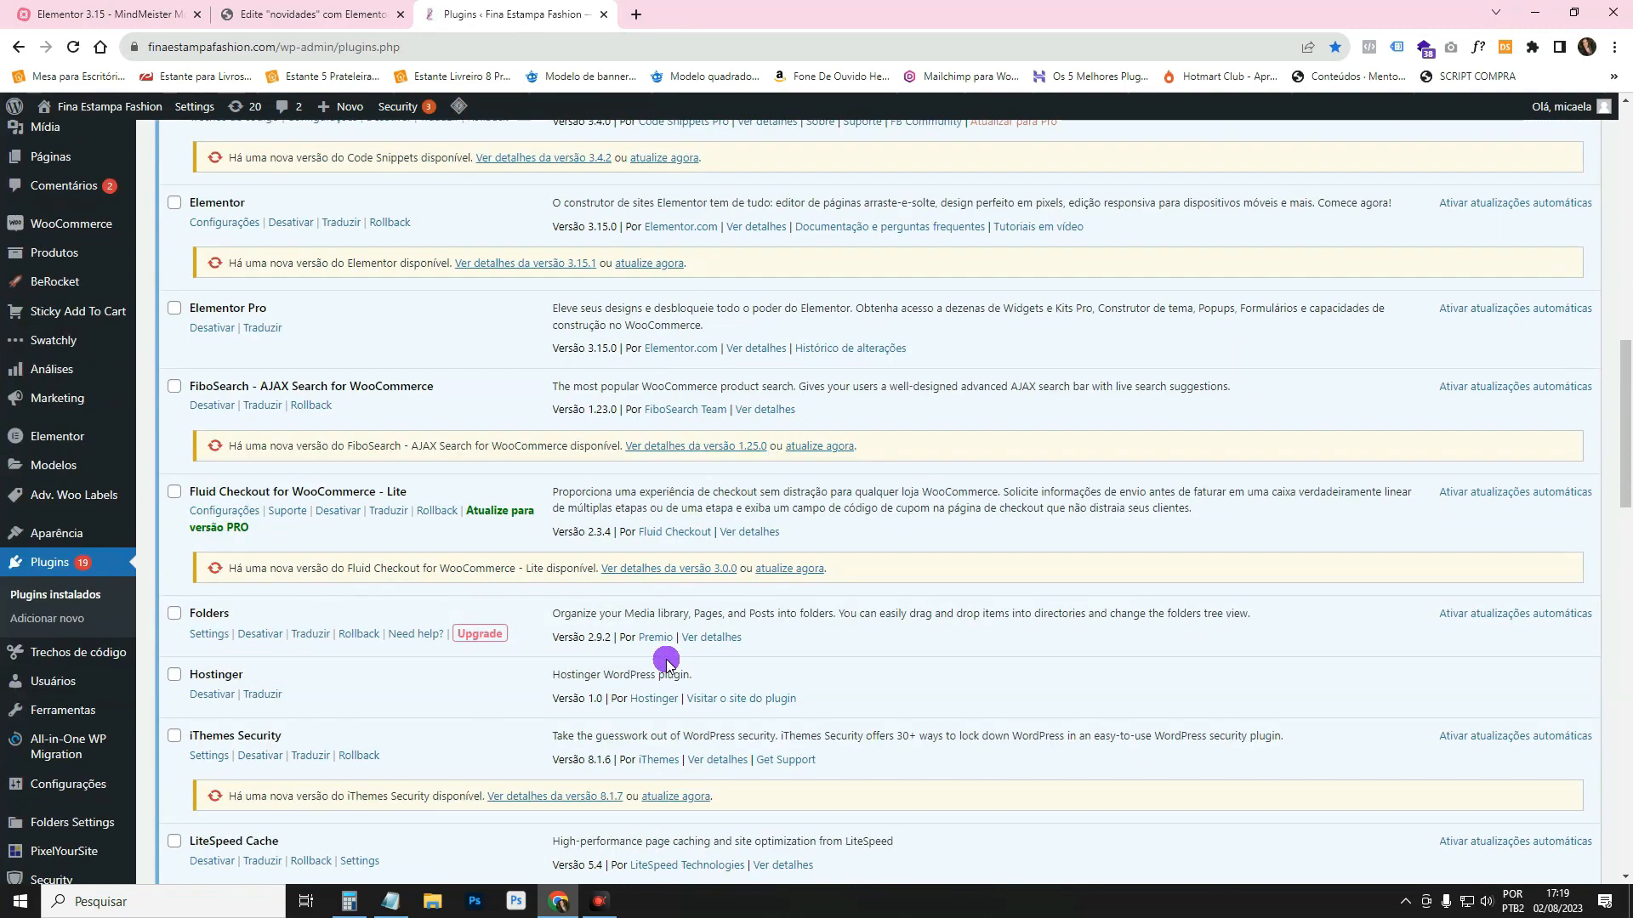
{"action": "mouse_move", "coordinate": [38, 757]}
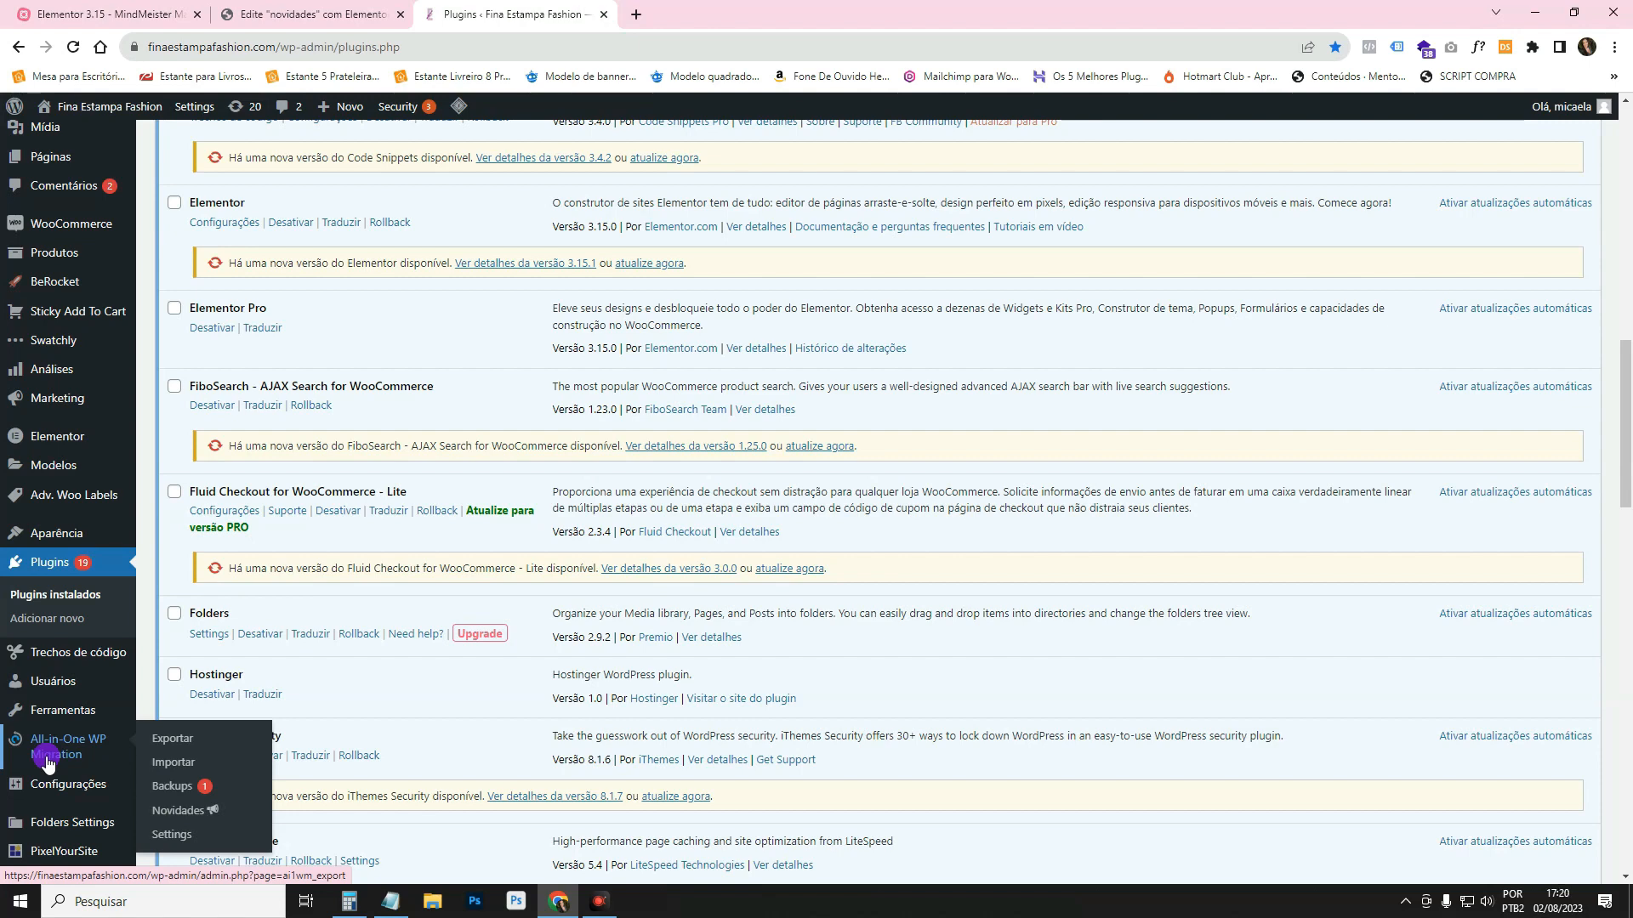
{"action": "scroll", "coordinate": [470, 698], "scroll_direction": "up", "scroll_amount": 2}
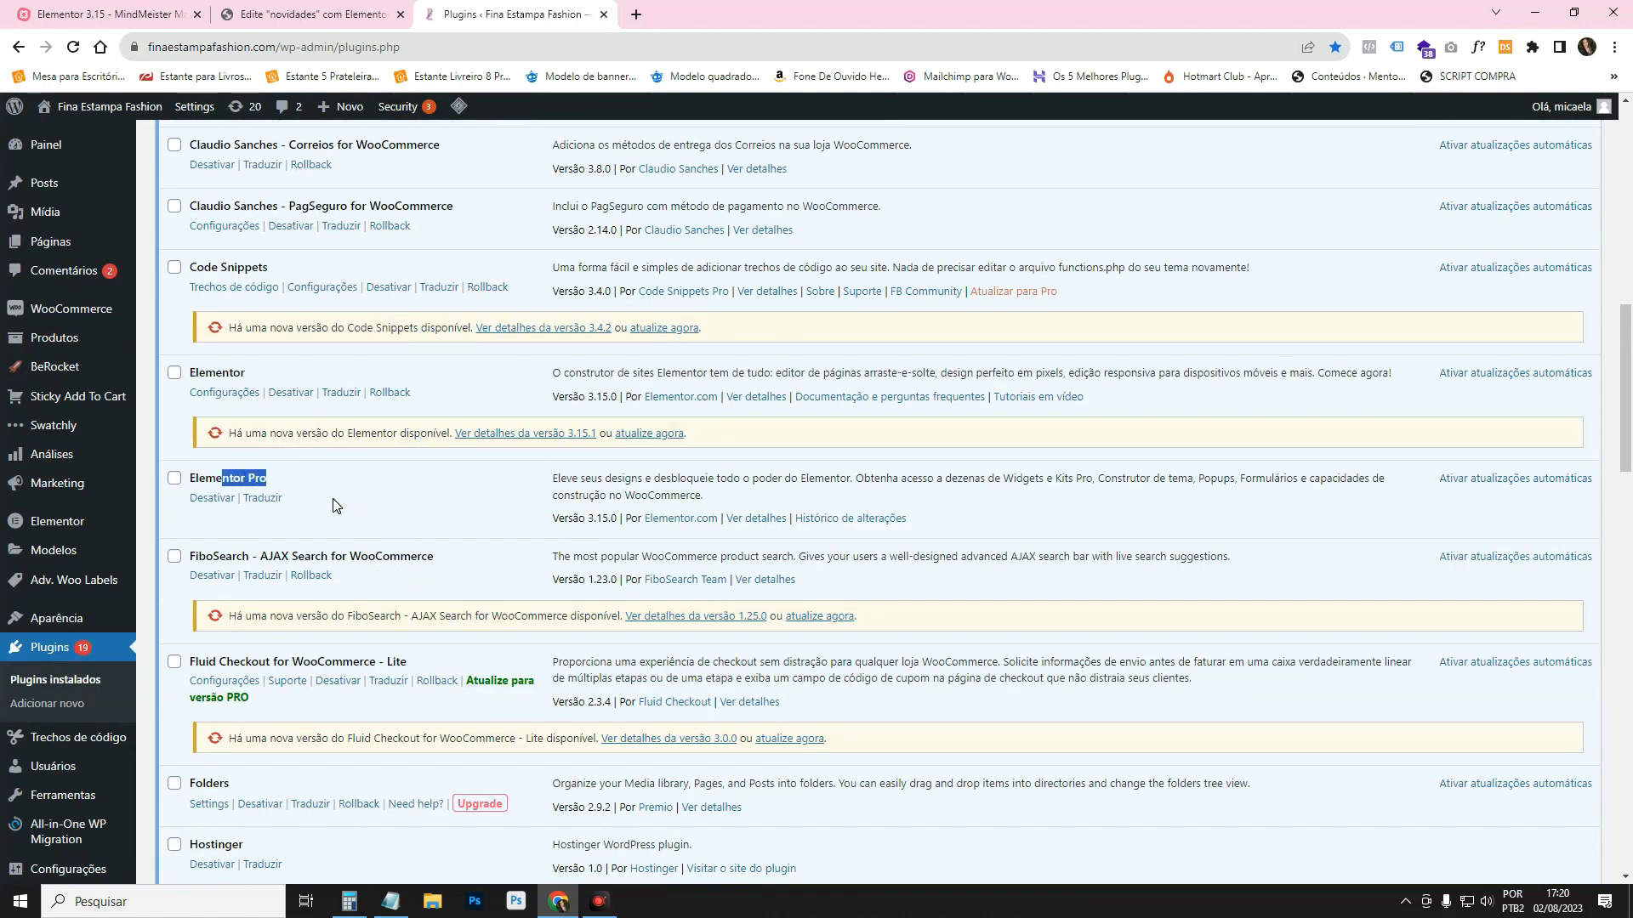
{"action": "left_click", "coordinate": [445, 496]}
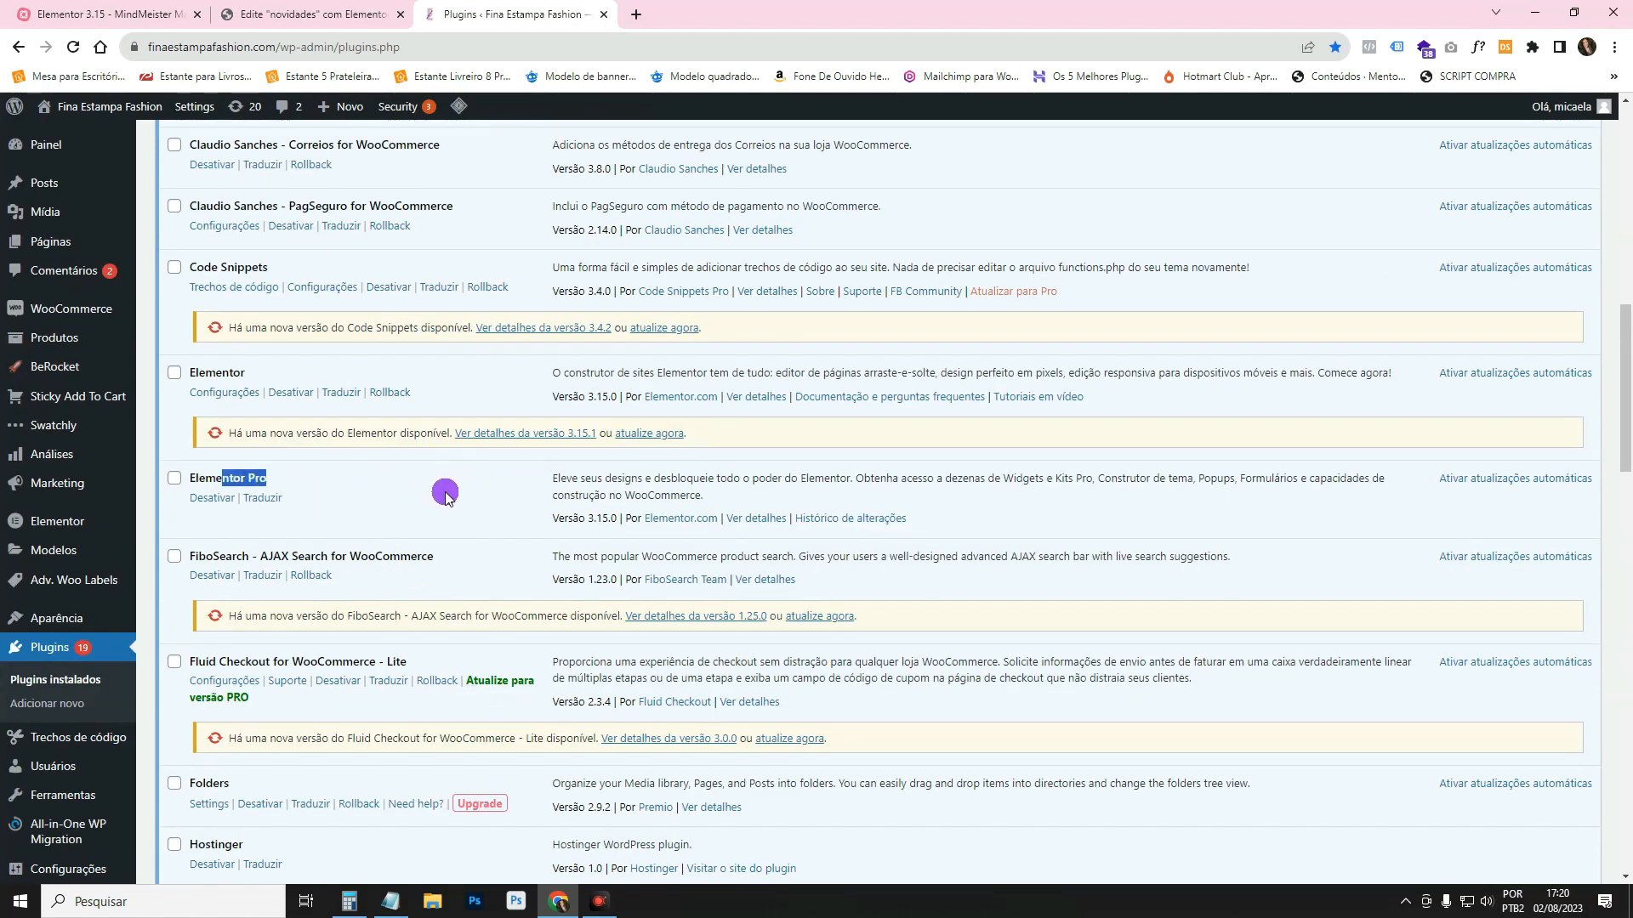
{"action": "left_click", "coordinate": [656, 439]}
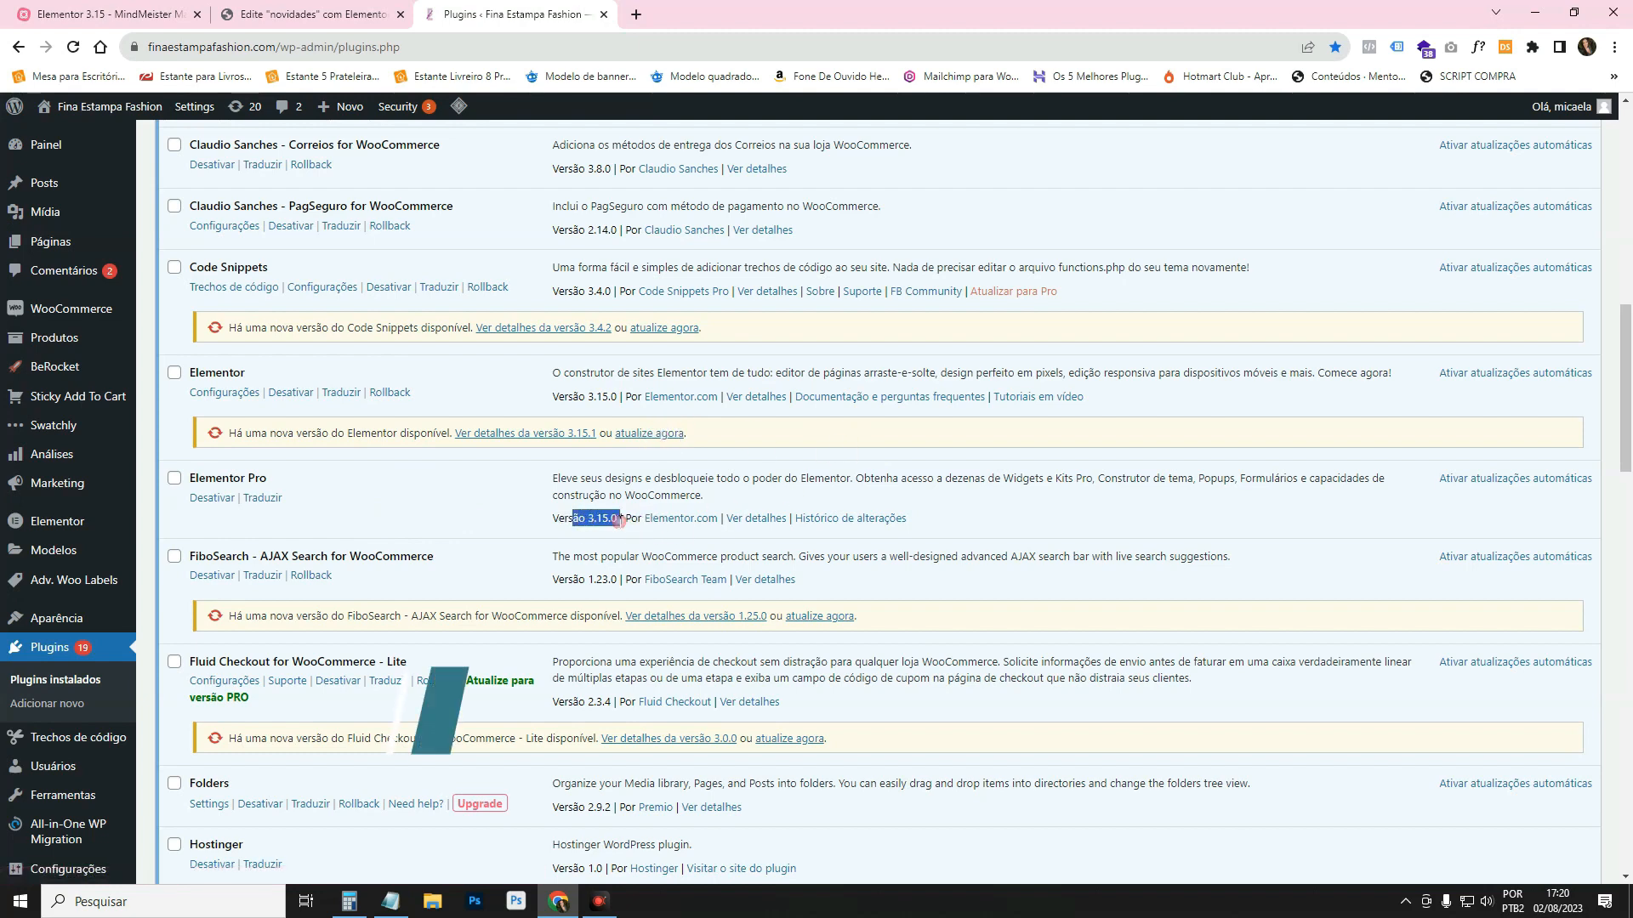
{"action": "left_click_drag", "start_coordinate": [703, 496], "coordinate": [546, 508]}
{"action": "scroll", "coordinate": [546, 508], "scroll_direction": "up", "scroll_amount": 2}
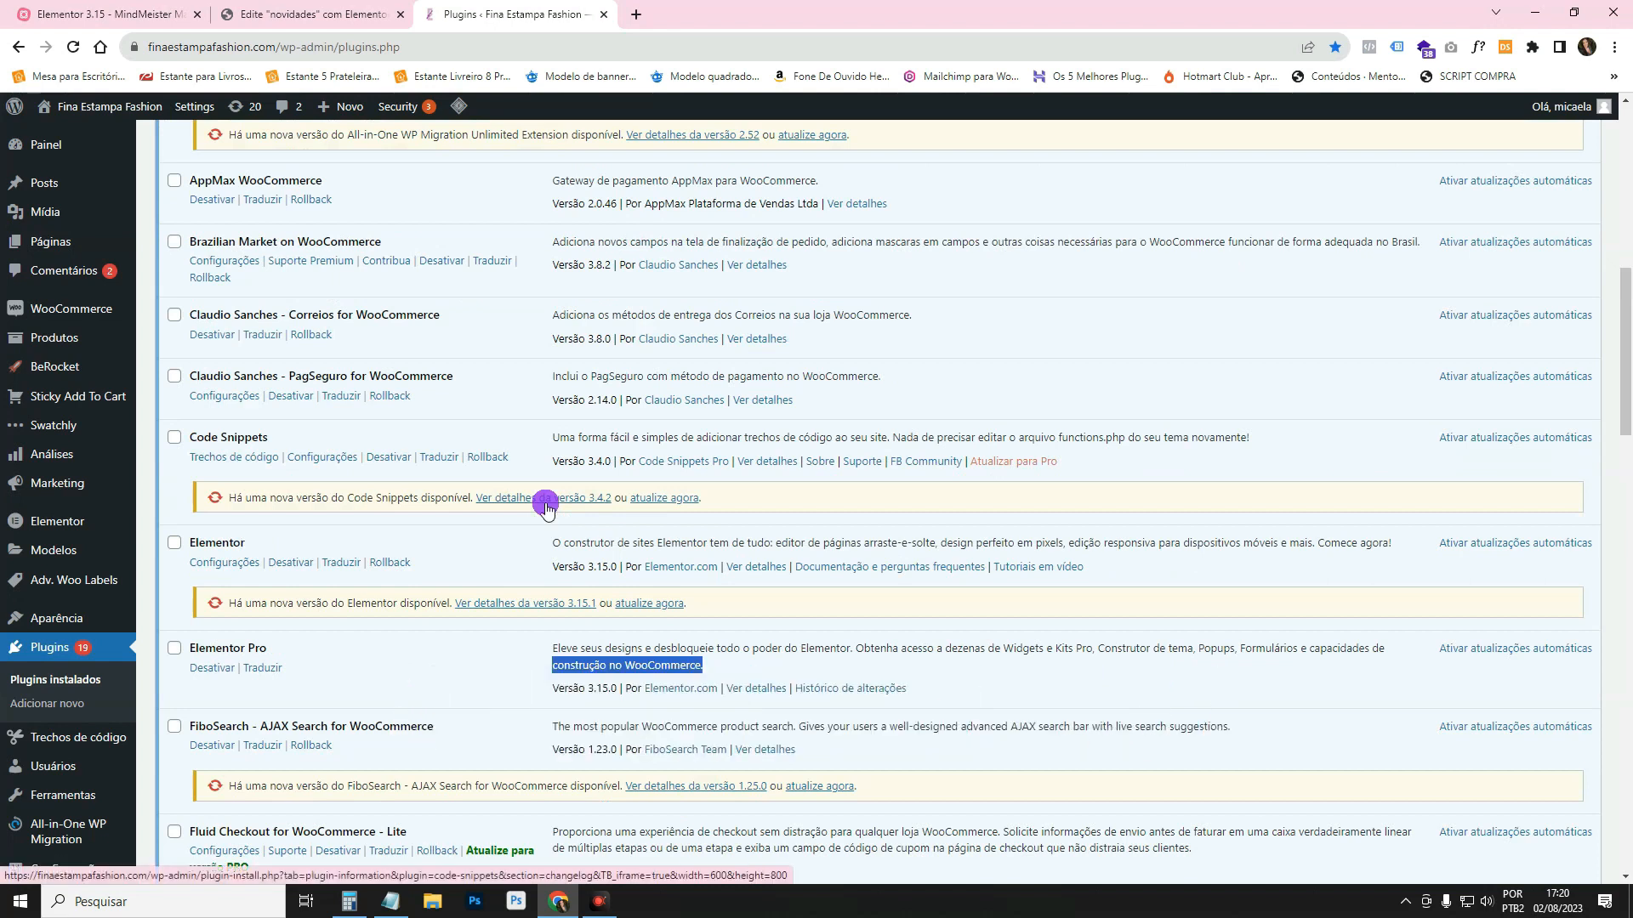
Open the Recursos section of Elementor's settings and check the Contêiner Flexível and Grid Container experiments.
{"action": "mouse_move", "coordinate": [85, 522]}
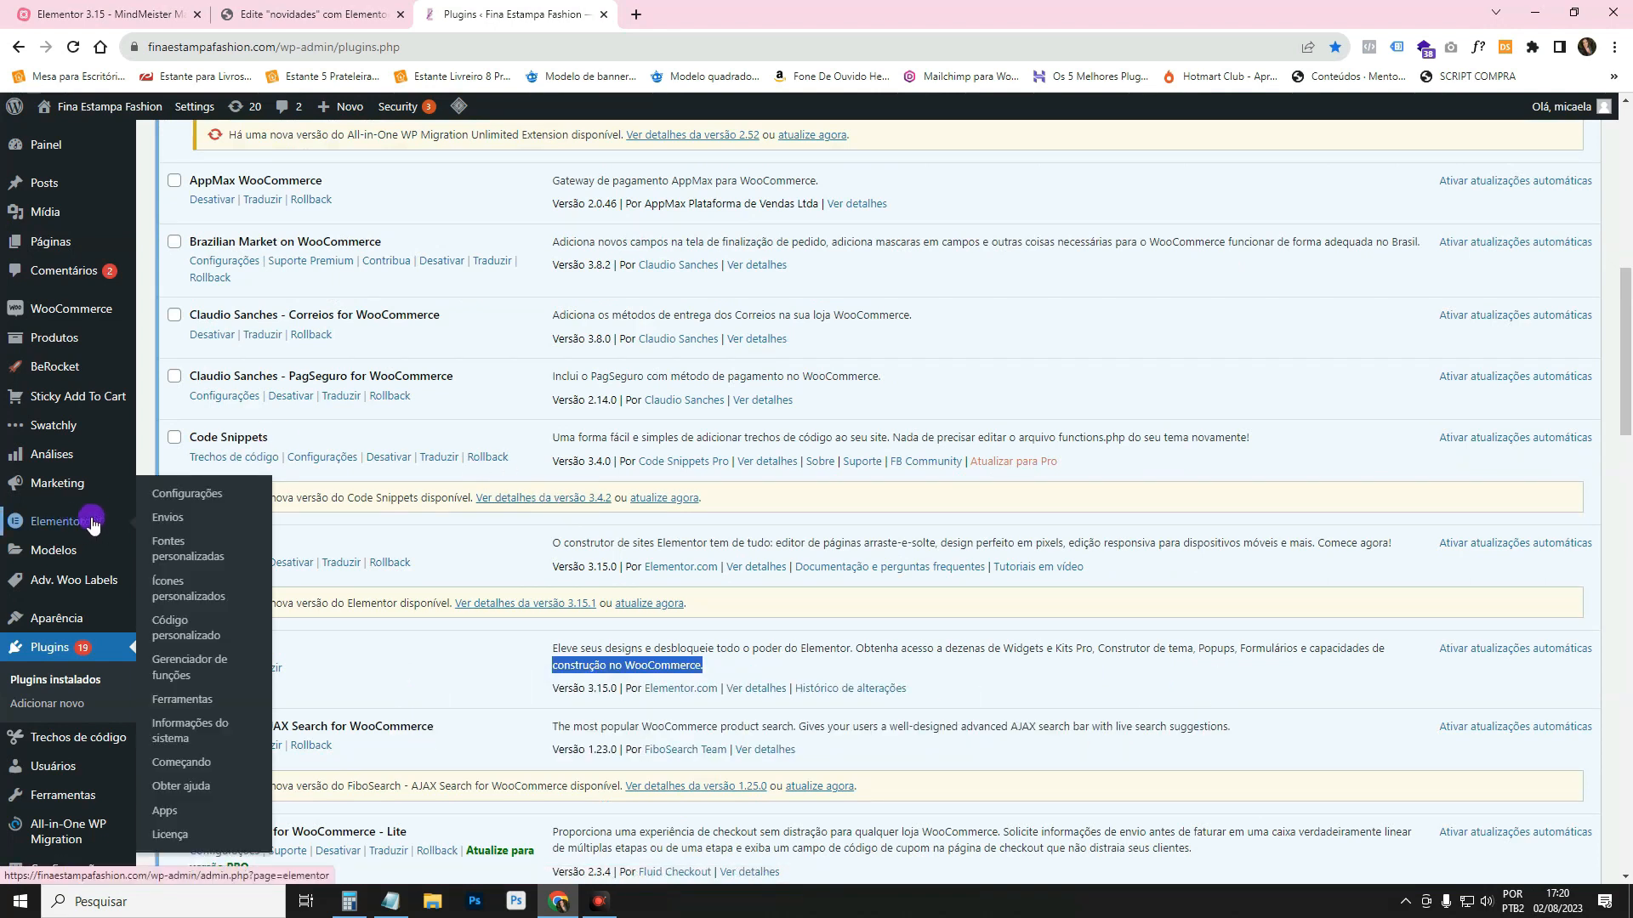
{"action": "left_click", "coordinate": [227, 496]}
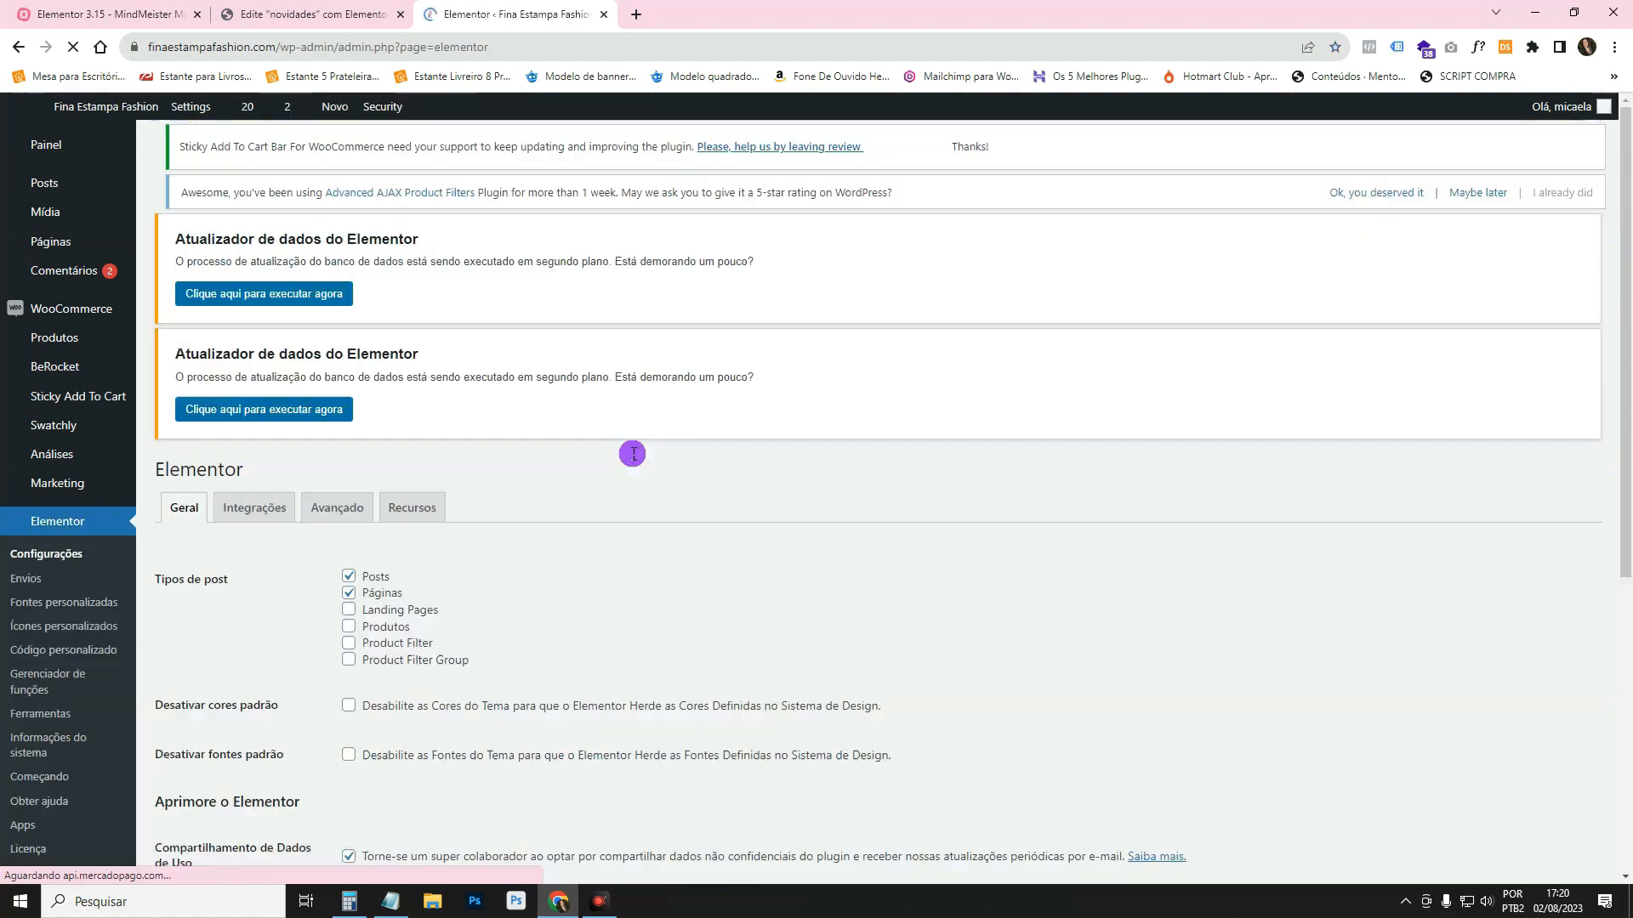
{"action": "left_click", "coordinate": [408, 459]}
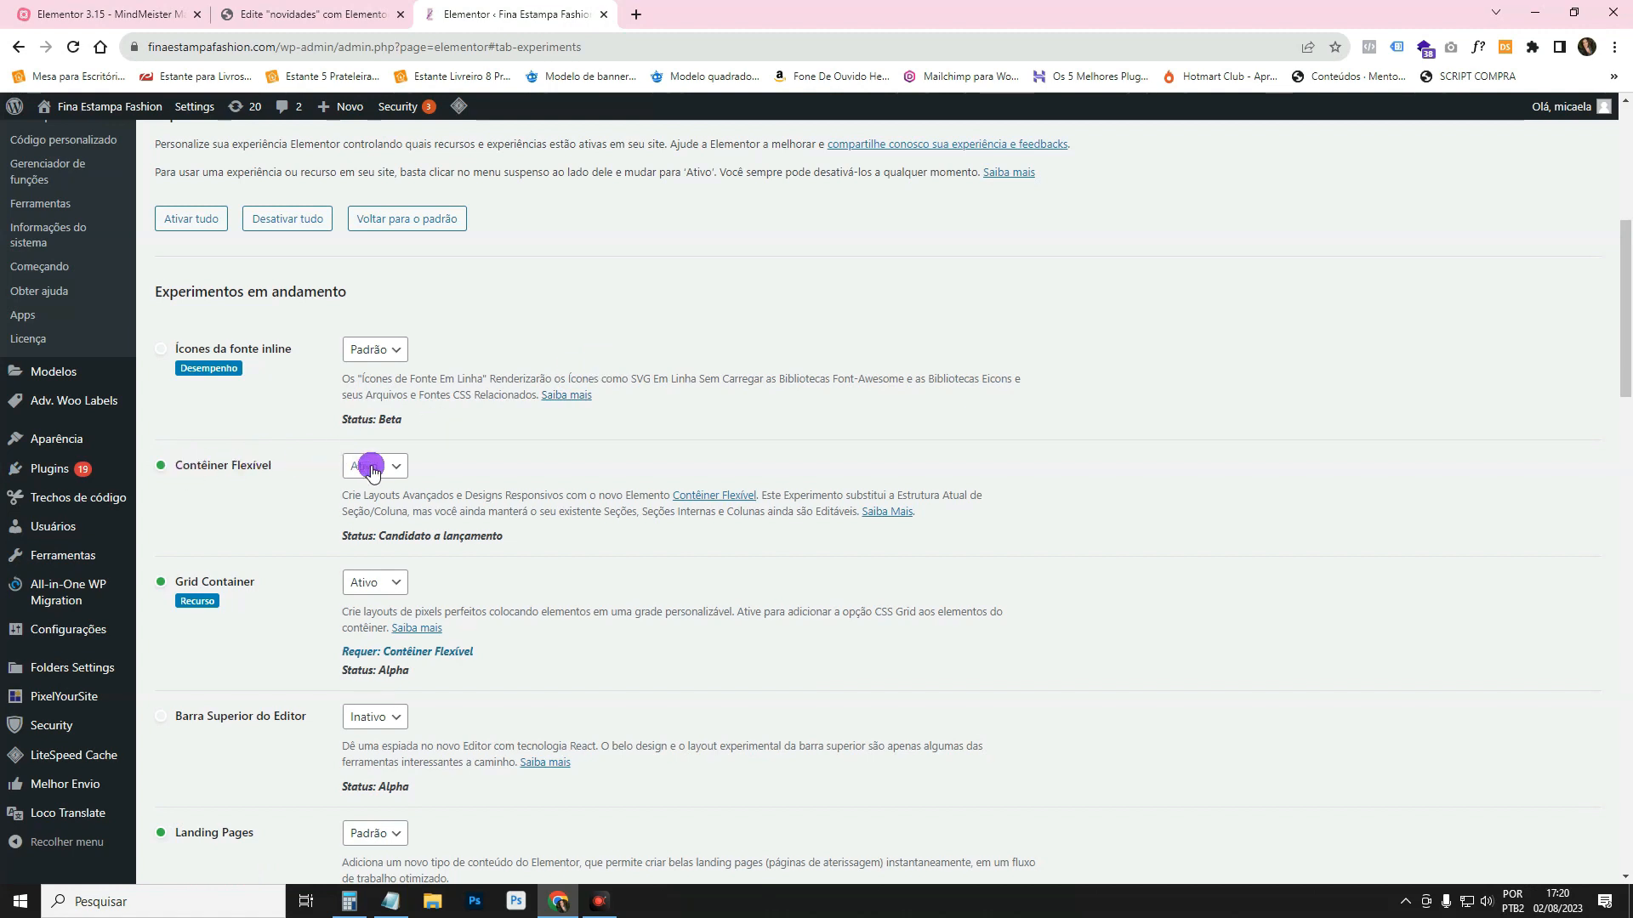
{"action": "scroll", "coordinate": [371, 474], "scroll_direction": "down", "scroll_amount": 1}
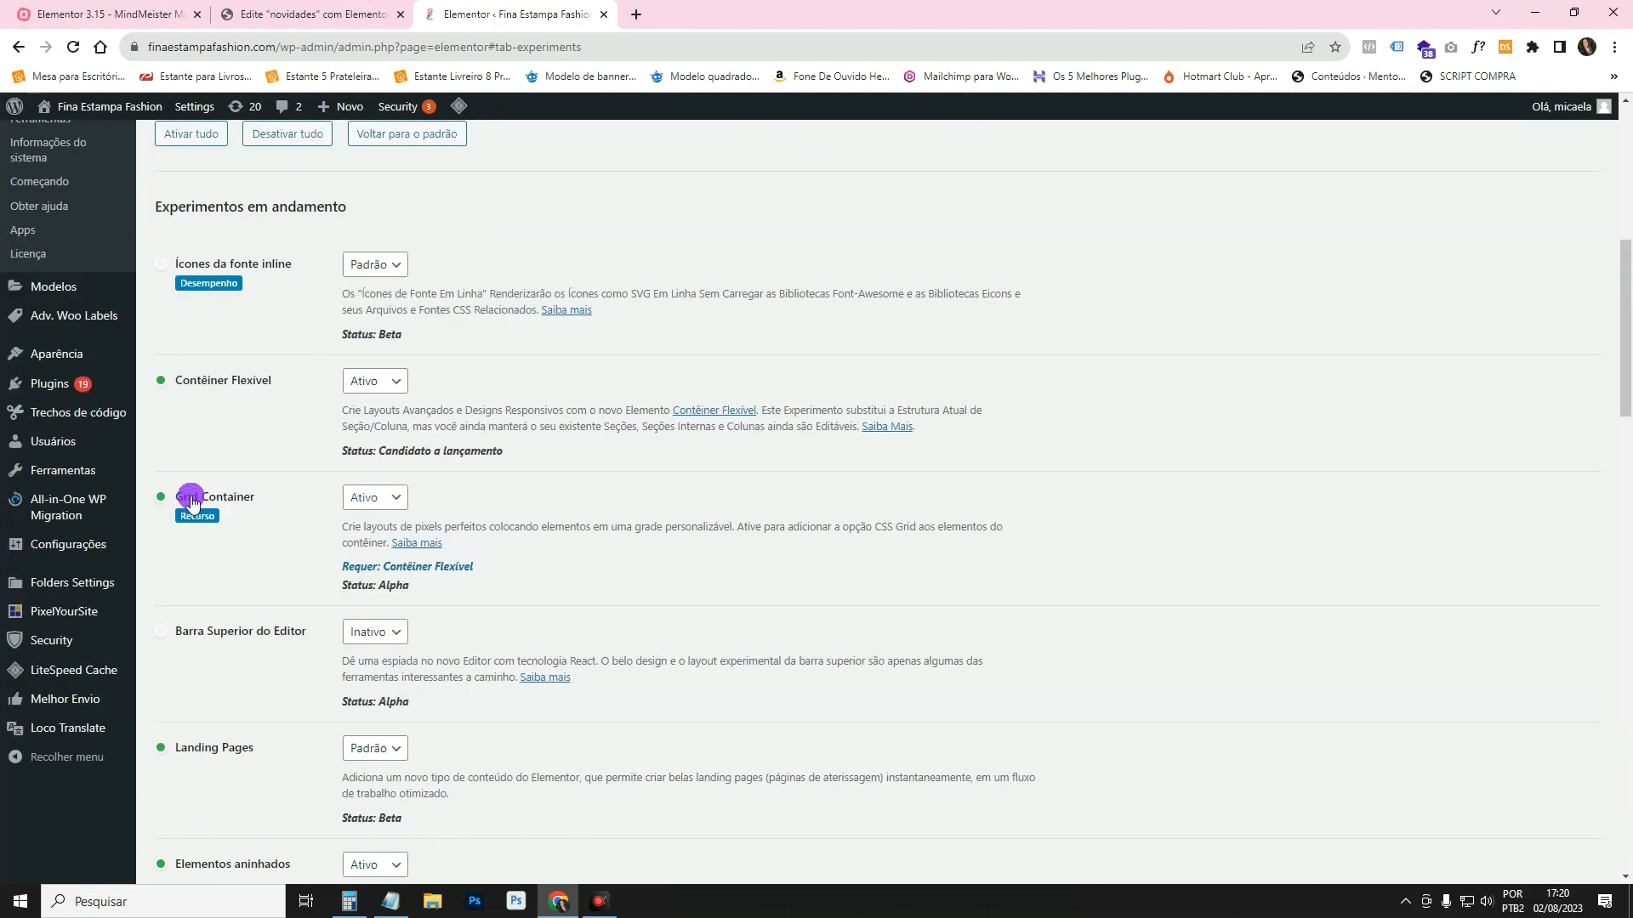
{"action": "left_click_drag", "start_coordinate": [191, 498], "coordinate": [252, 501]}
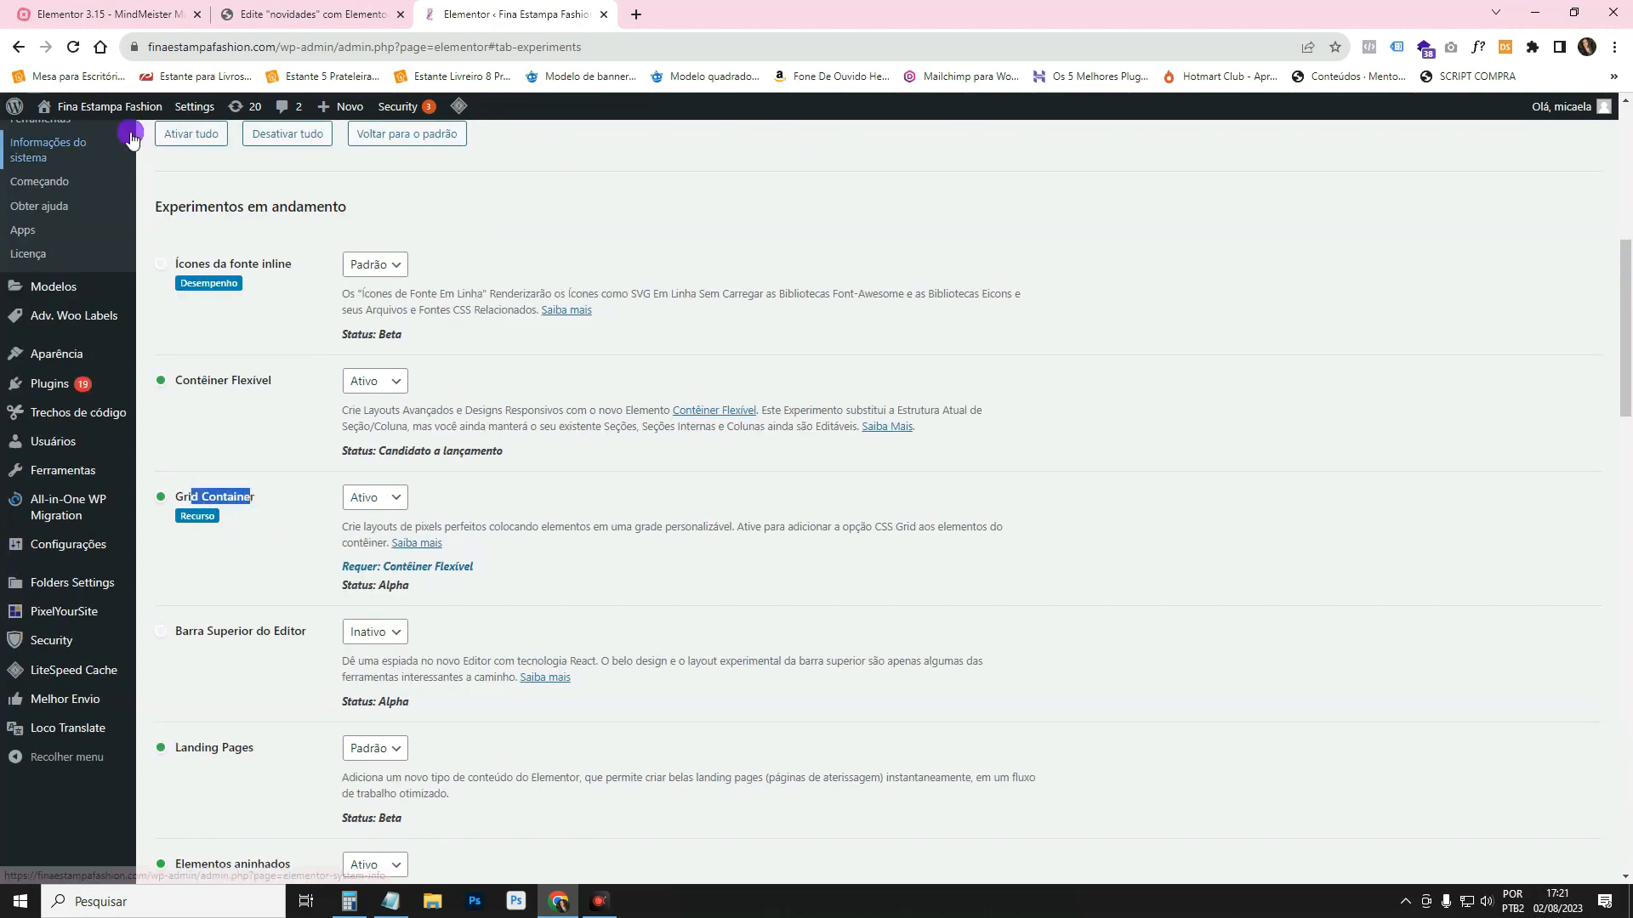
Check the Taxonomy Filter and Repetir features in the experiments list, then close the settings and return to the novidades editor.
{"action": "scroll", "coordinate": [309, 306], "scroll_direction": "down", "scroll_amount": 3}
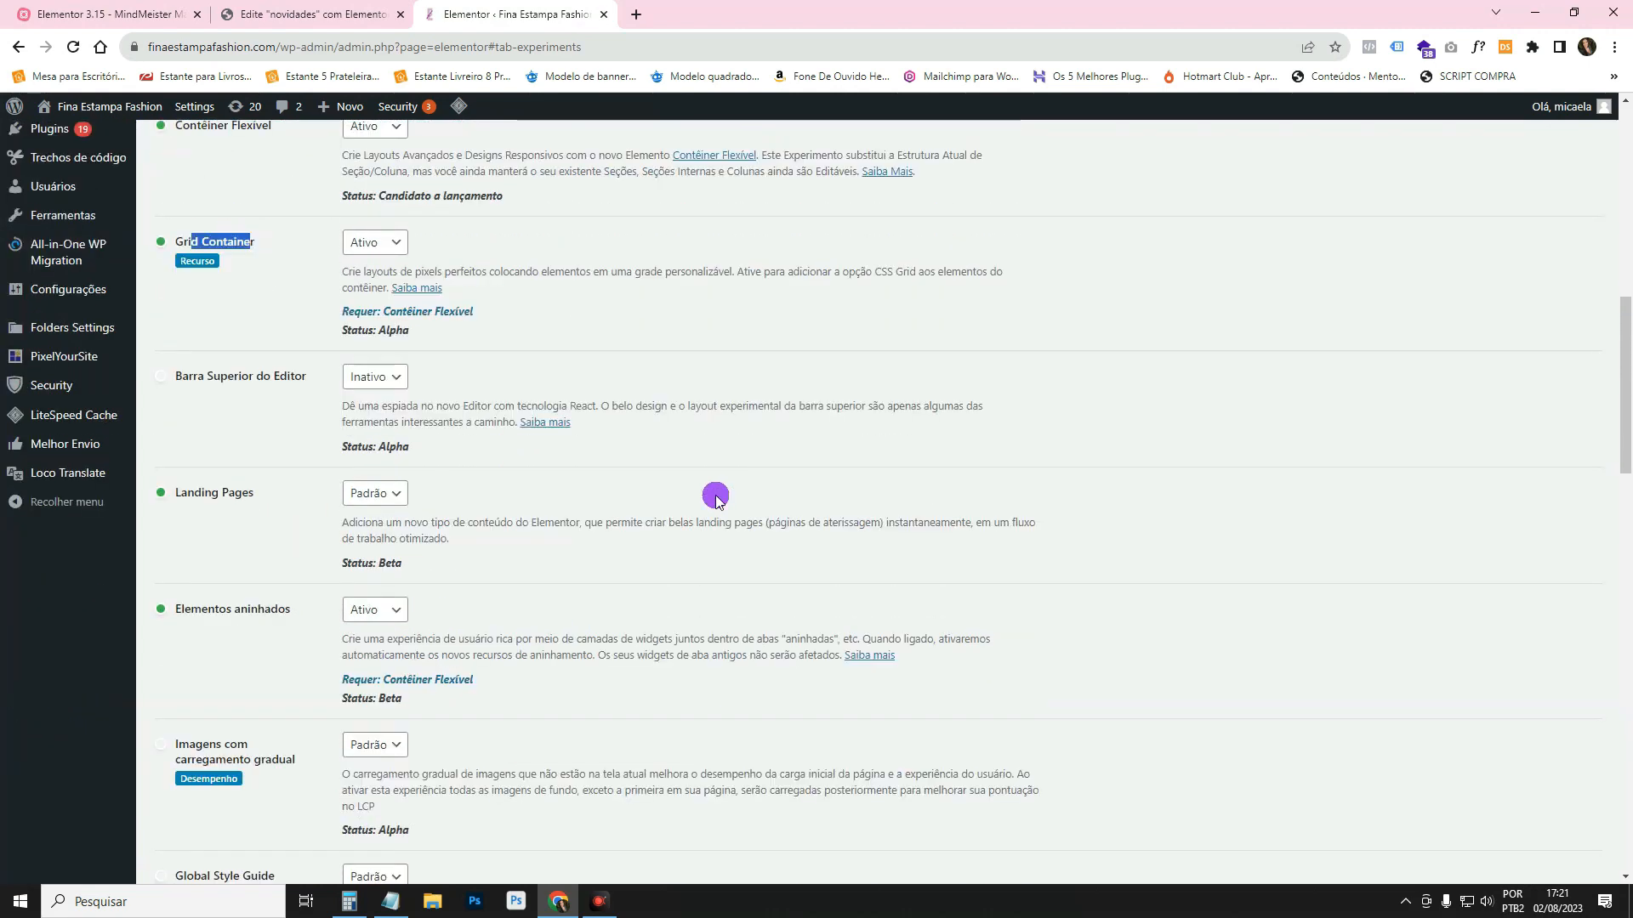
{"action": "scroll", "coordinate": [584, 368], "scroll_direction": "down", "scroll_amount": 2}
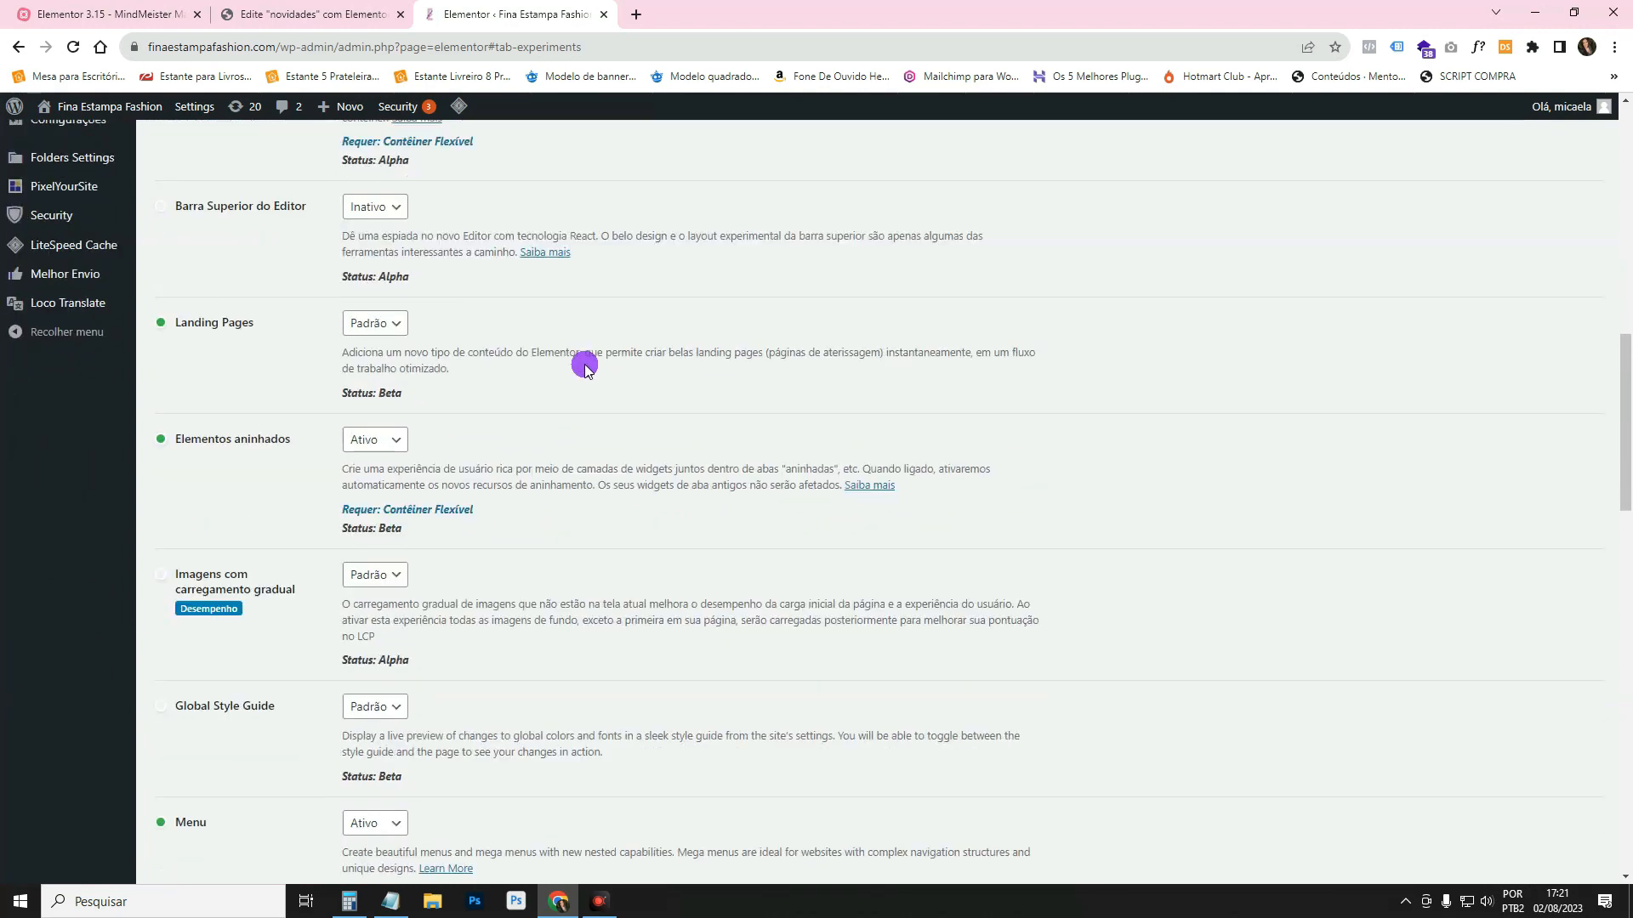
{"action": "scroll", "coordinate": [585, 368], "scroll_direction": "down", "scroll_amount": 6}
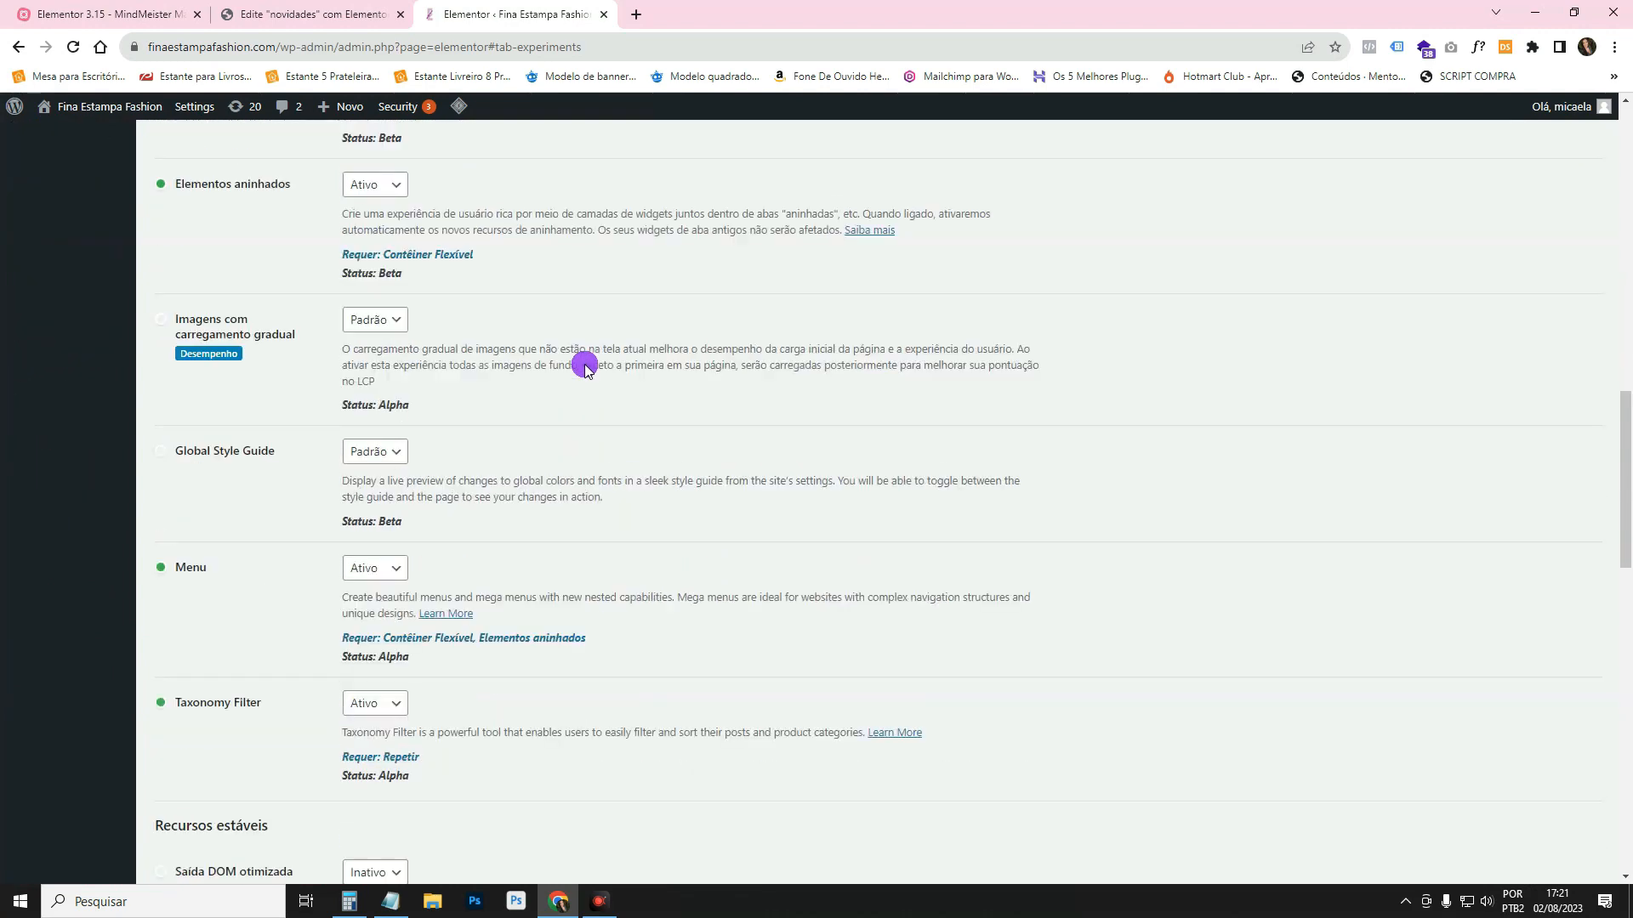
{"action": "left_click_drag", "start_coordinate": [187, 449], "coordinate": [249, 451]}
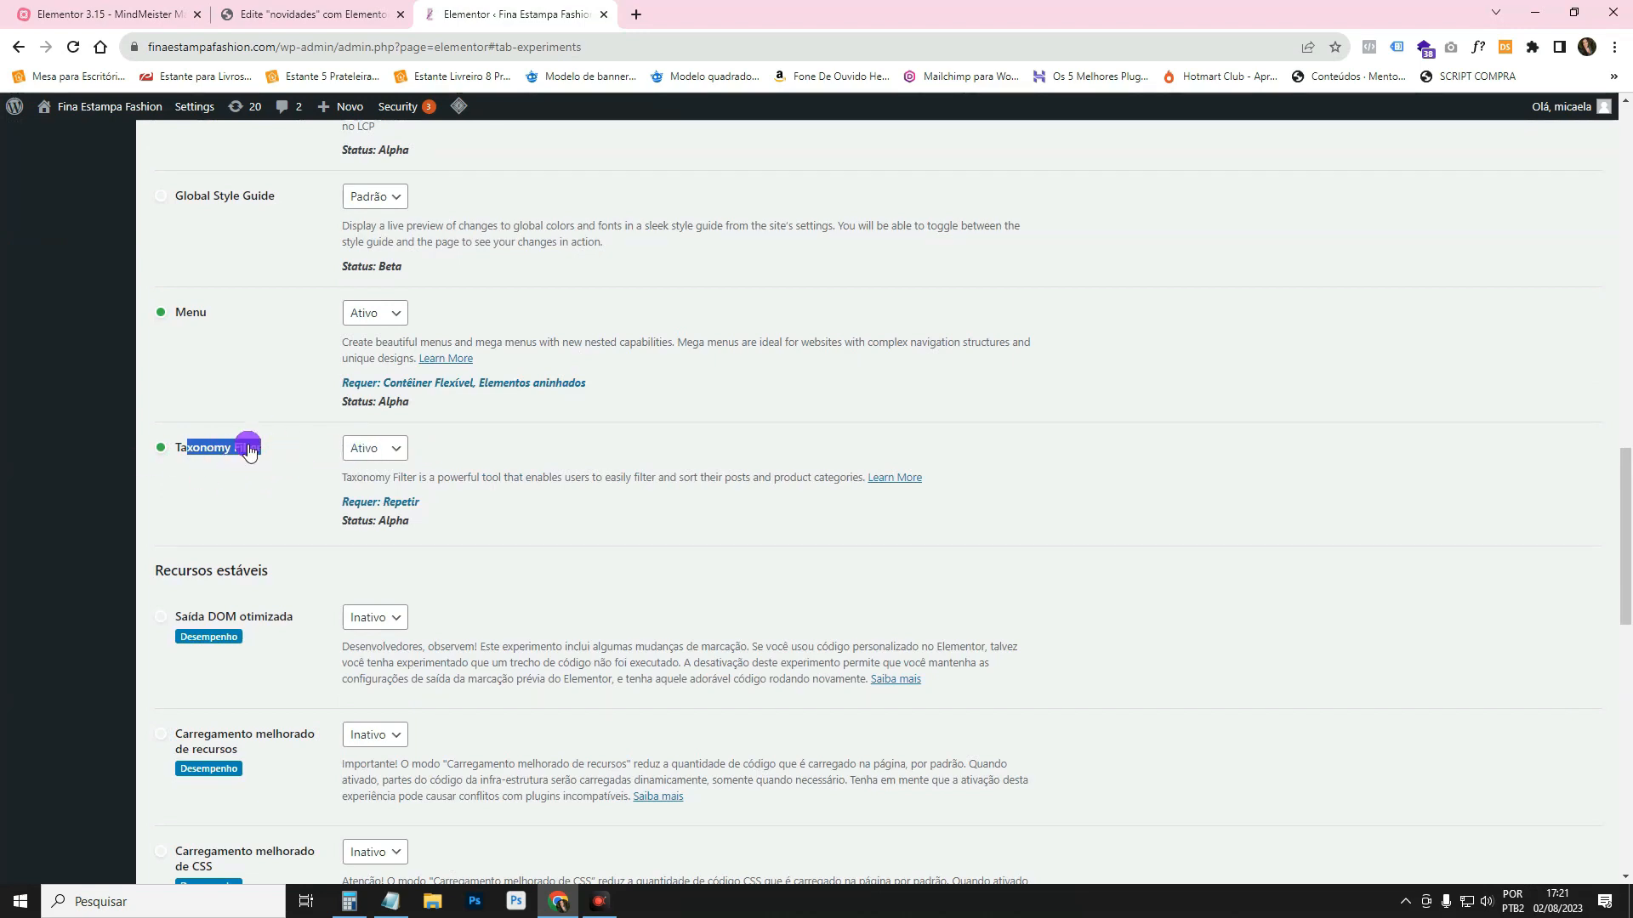
{"action": "left_click", "coordinate": [366, 451]}
{"action": "scroll", "coordinate": [510, 532], "scroll_direction": "down", "scroll_amount": 10}
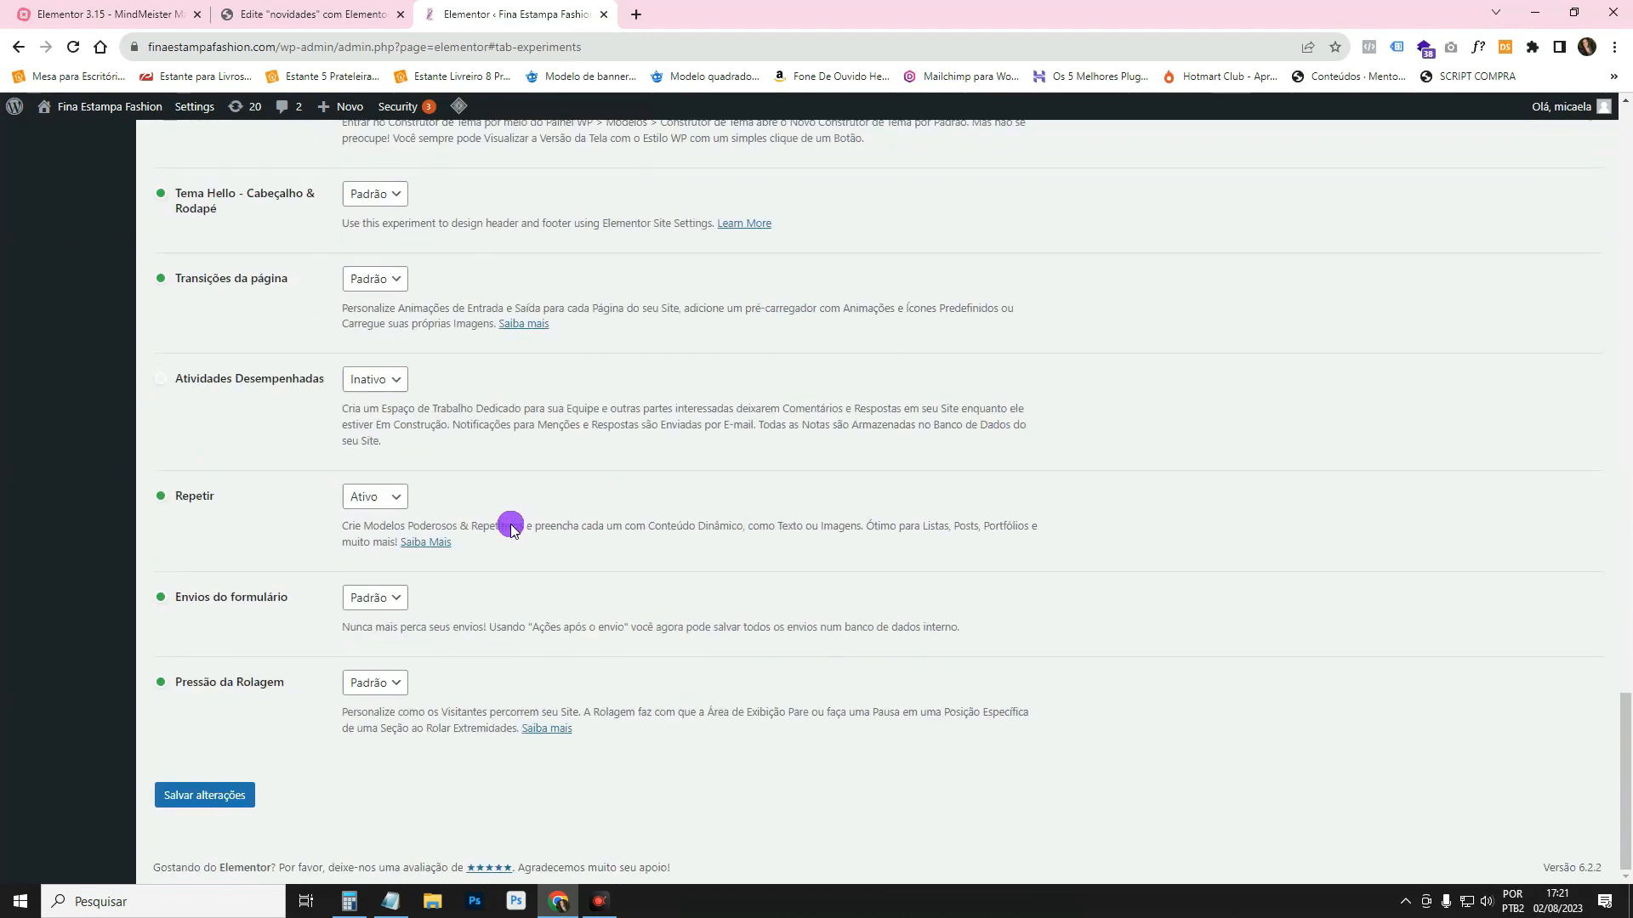
{"action": "left_click", "coordinate": [604, 15]}
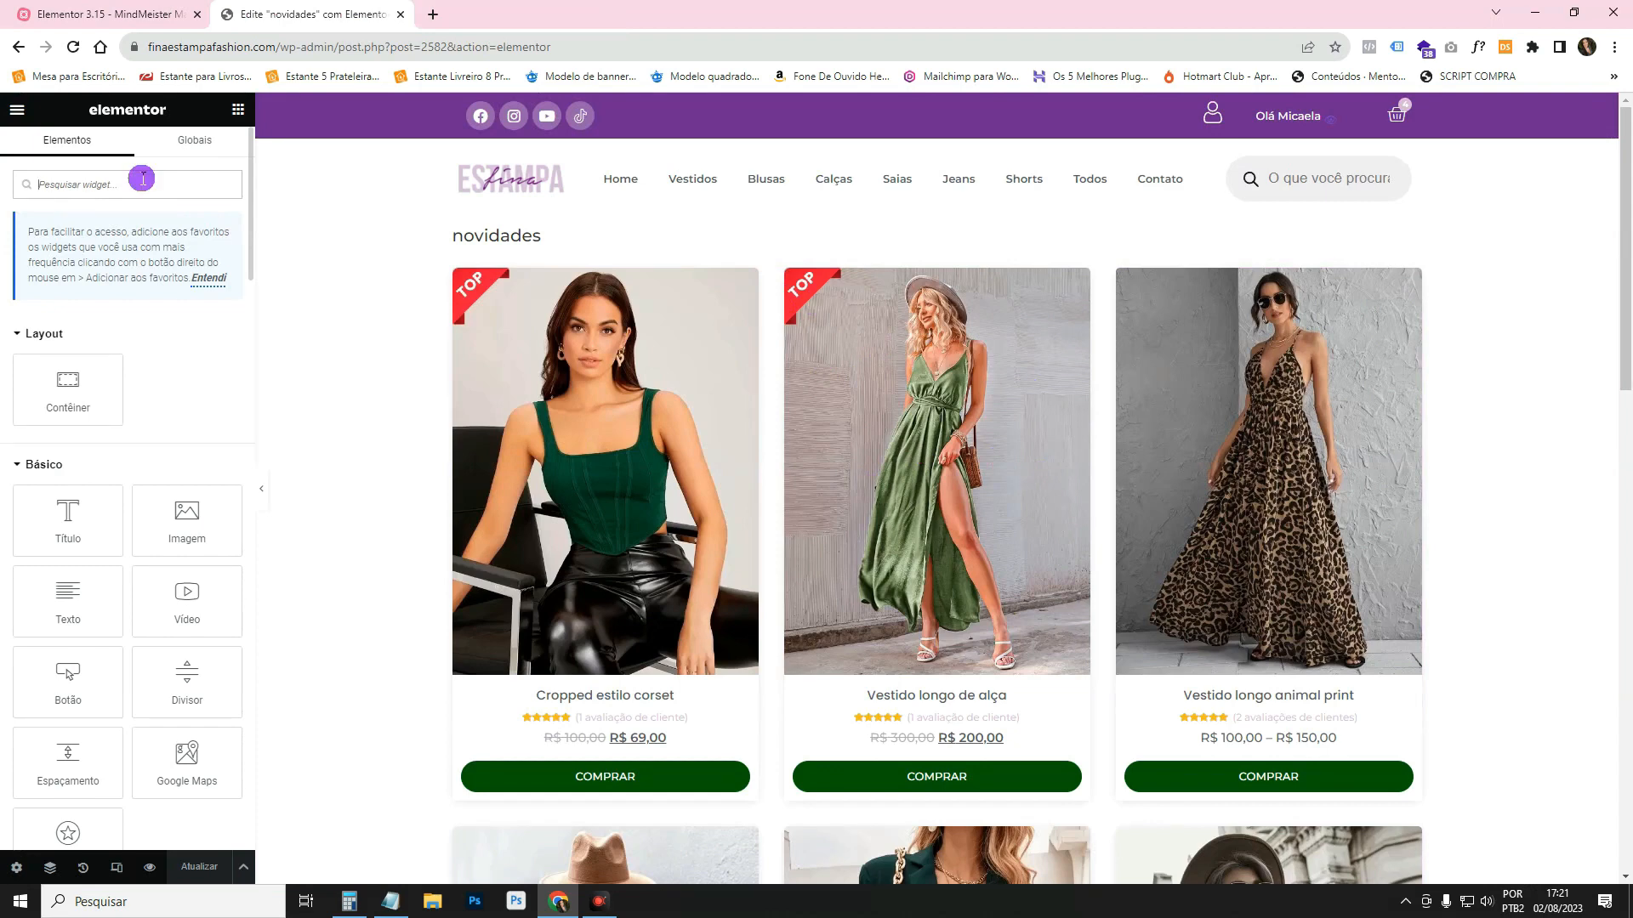
Add a Taxonomy Filter widget above the product grid, linked to Loop Grid 1 with Categorias de produto as its taxonomy.
{"action": "type", "text": "fi"}
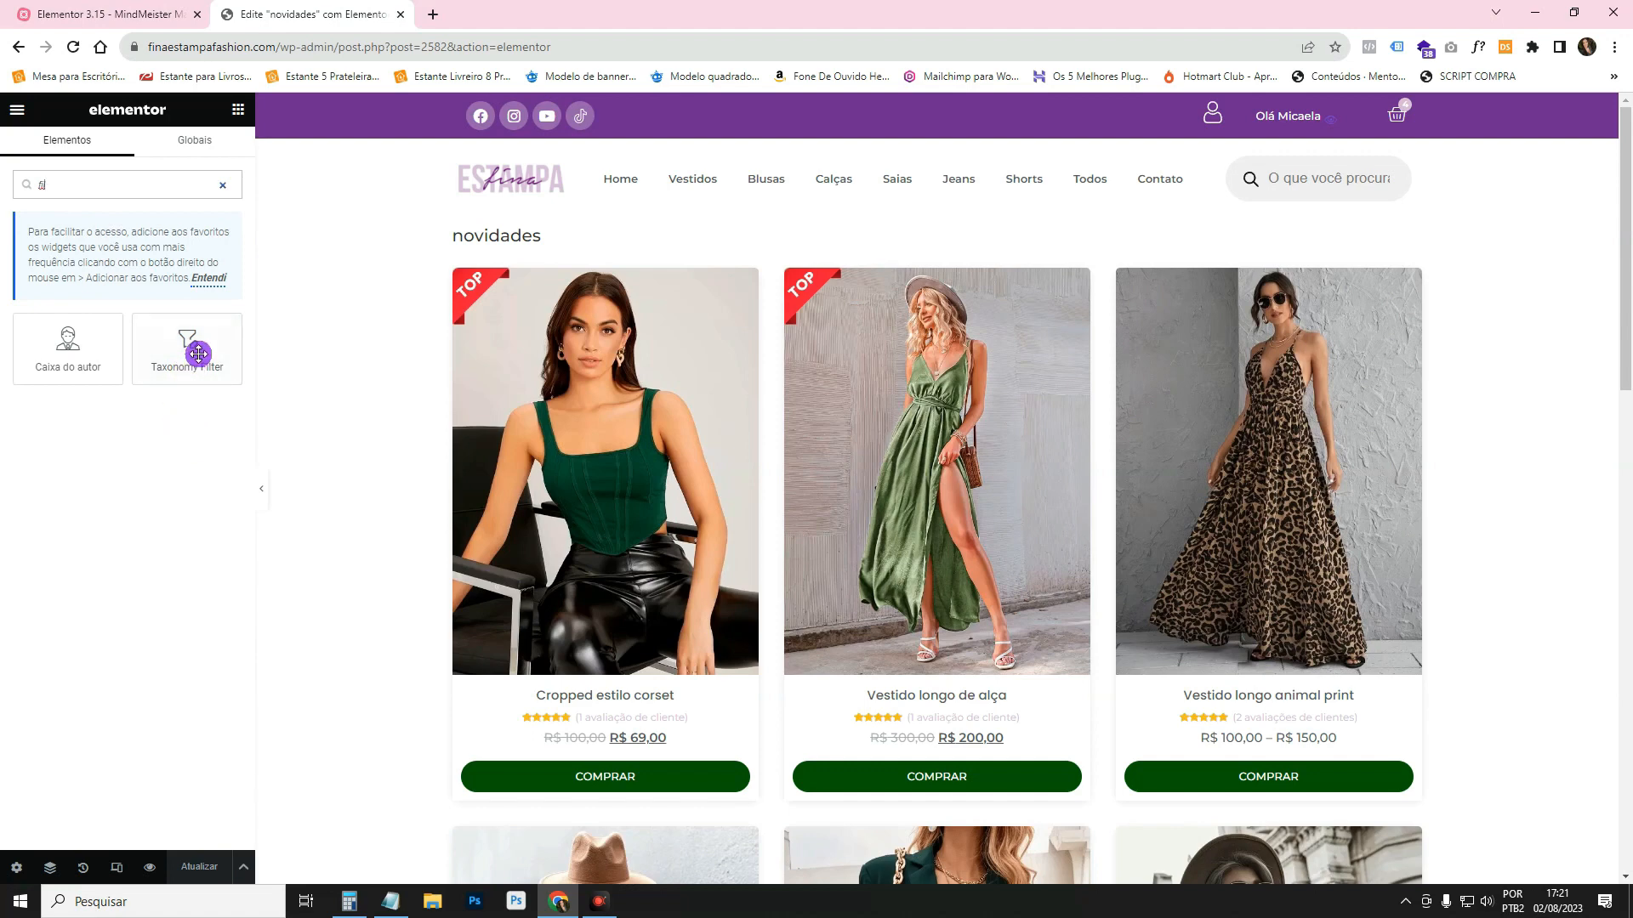
{"action": "left_click_drag", "start_coordinate": [192, 351], "coordinate": [580, 287]}
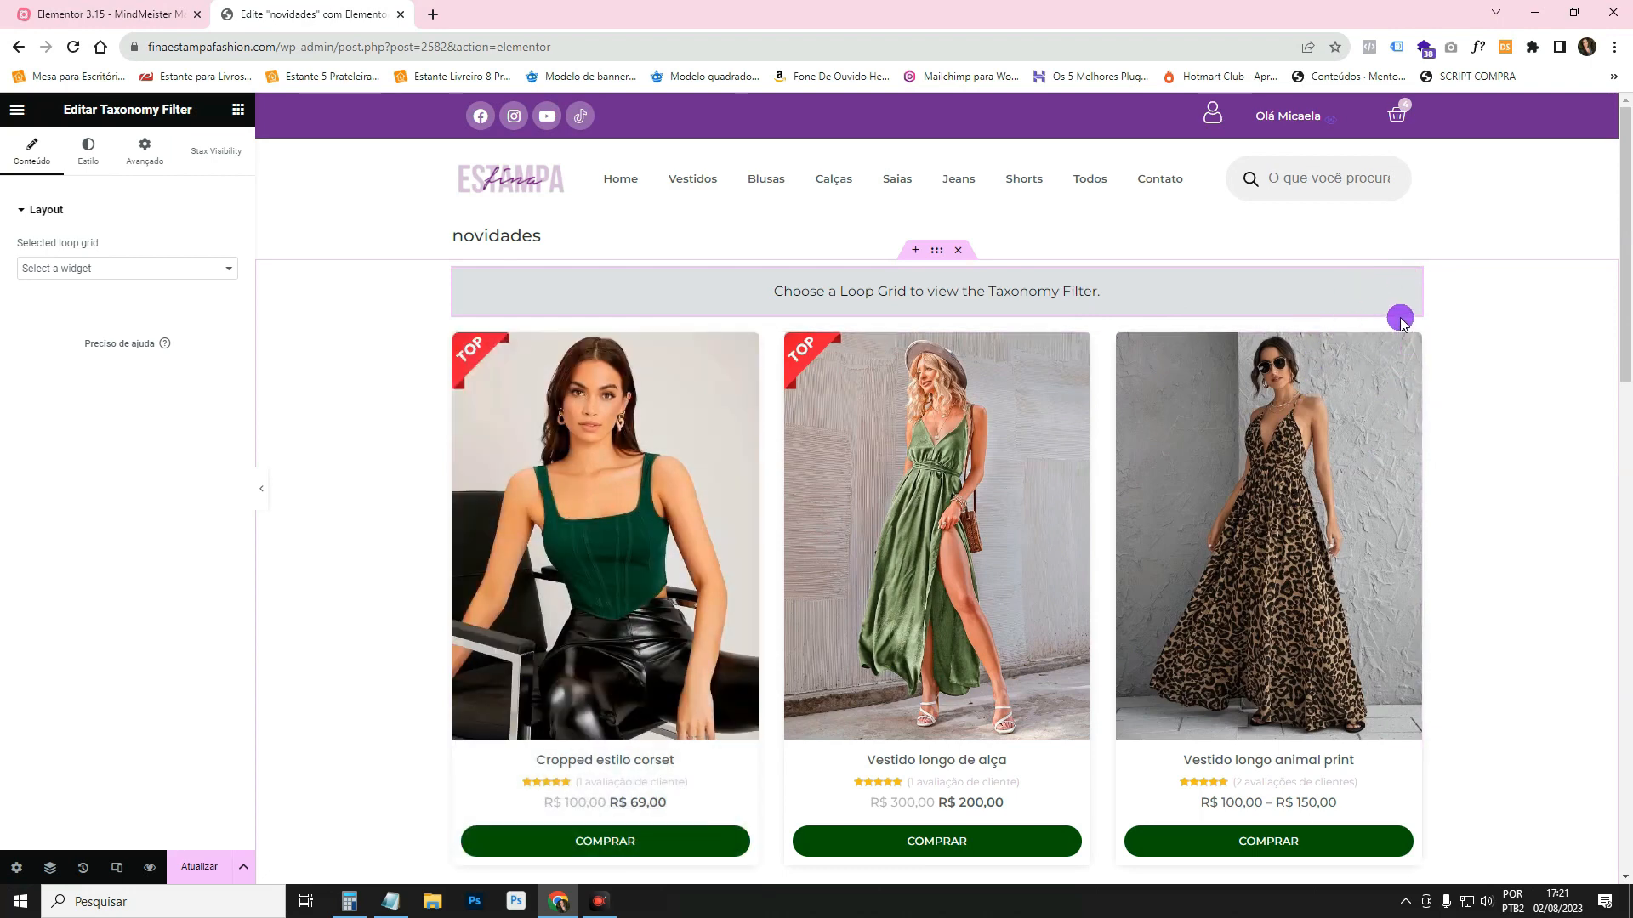
{"action": "left_click", "coordinate": [50, 269]}
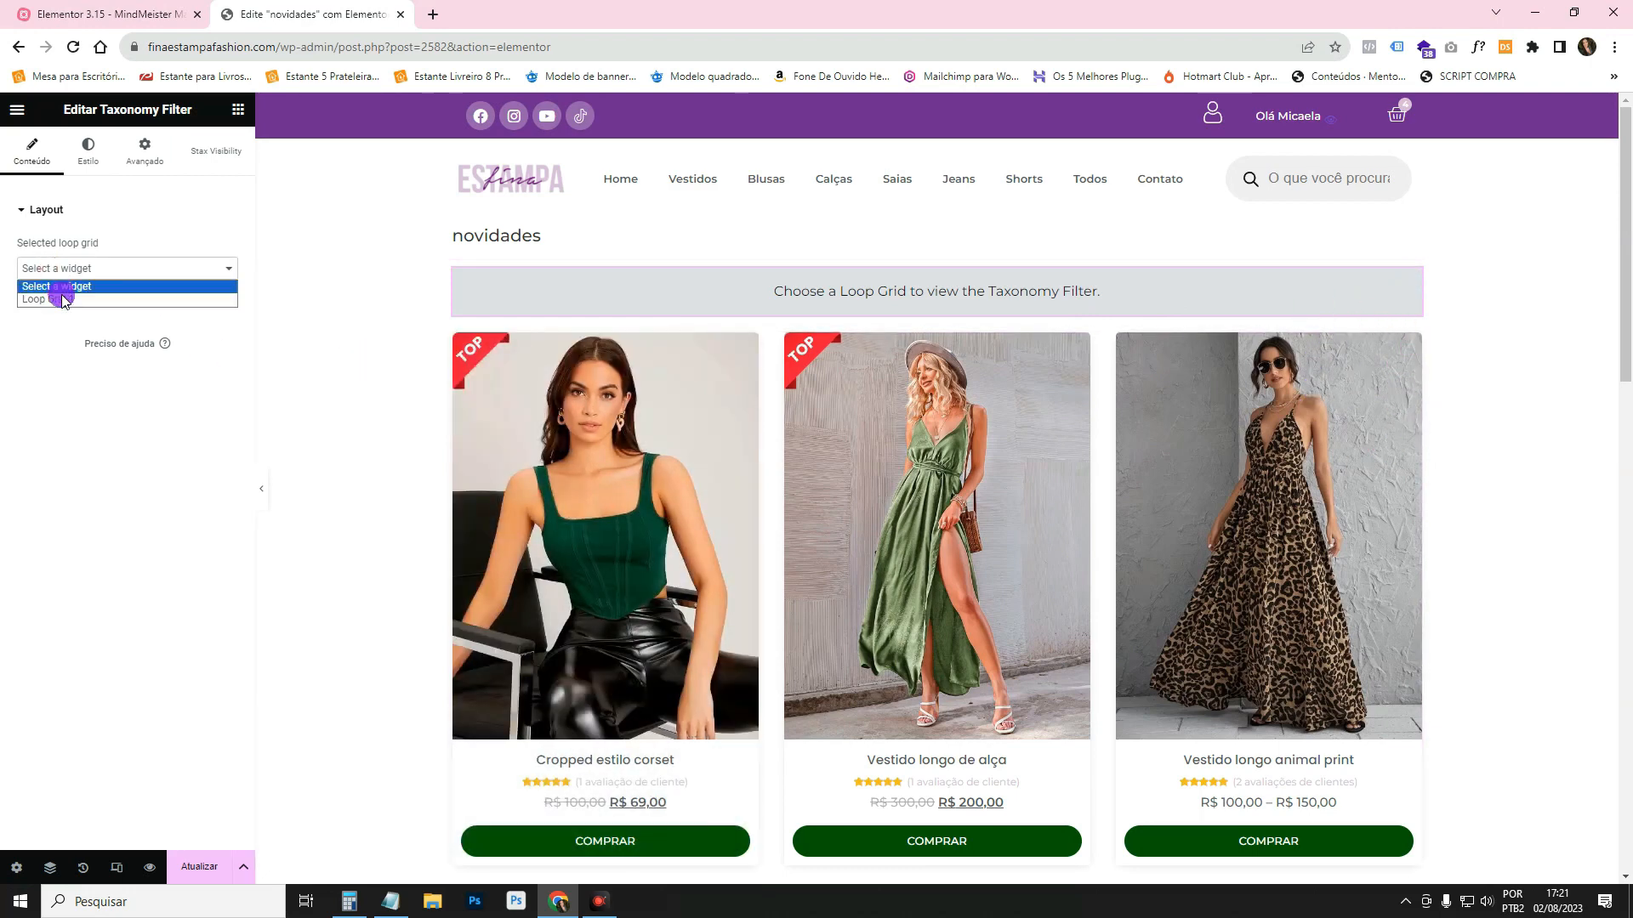
{"action": "left_click", "coordinate": [47, 301]}
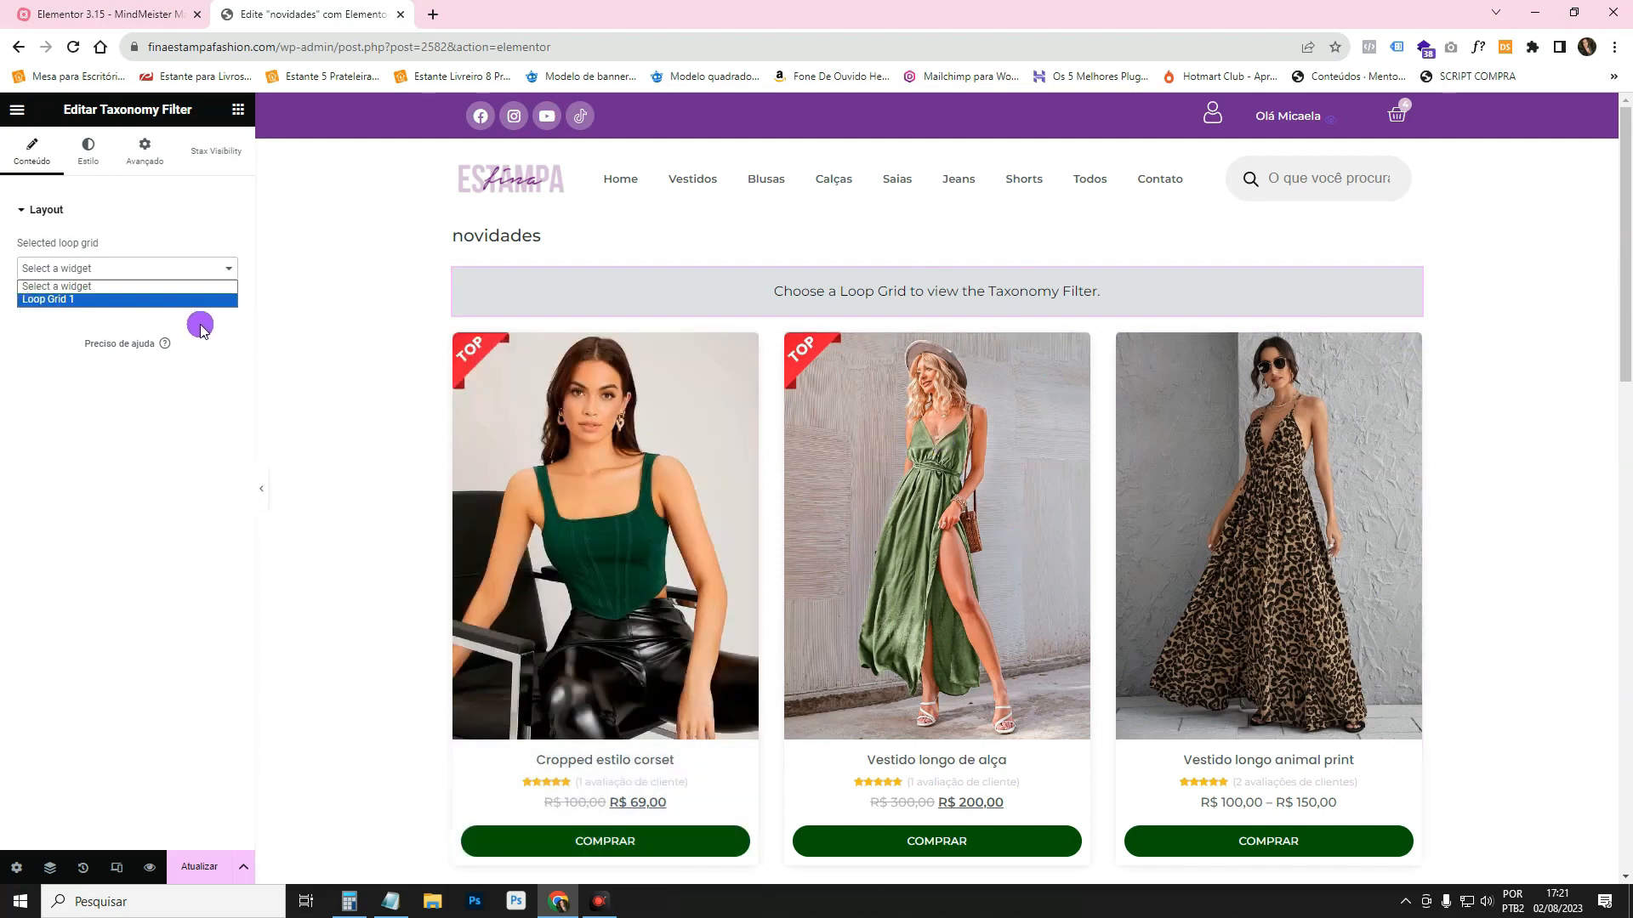
{"action": "left_click", "coordinate": [120, 299]}
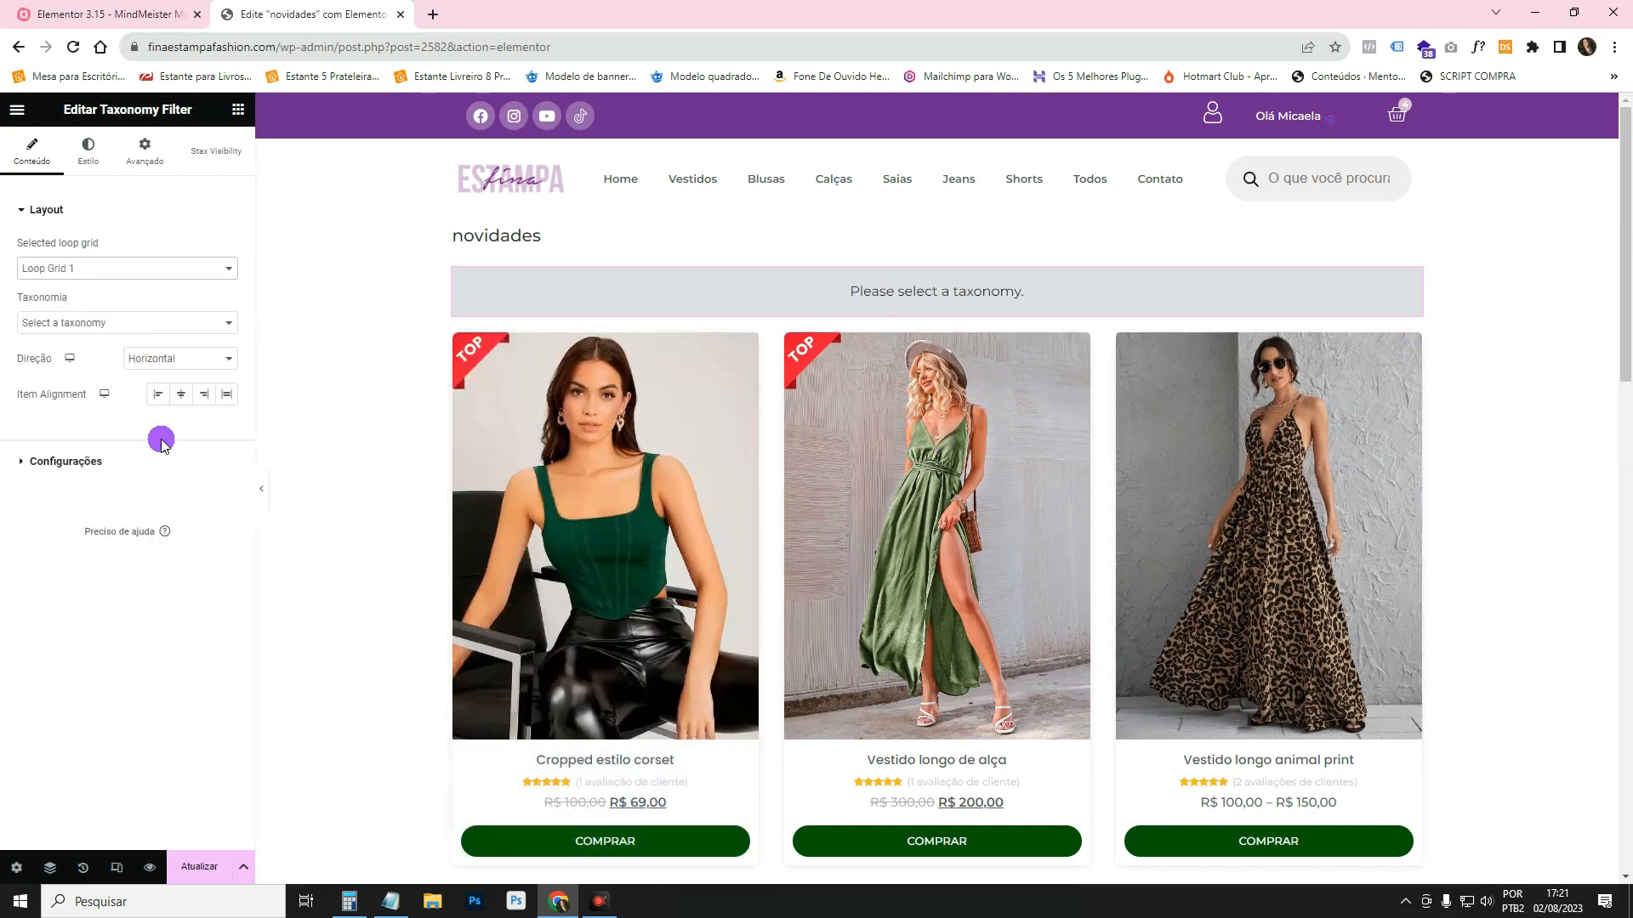
{"action": "left_click", "coordinate": [107, 323]}
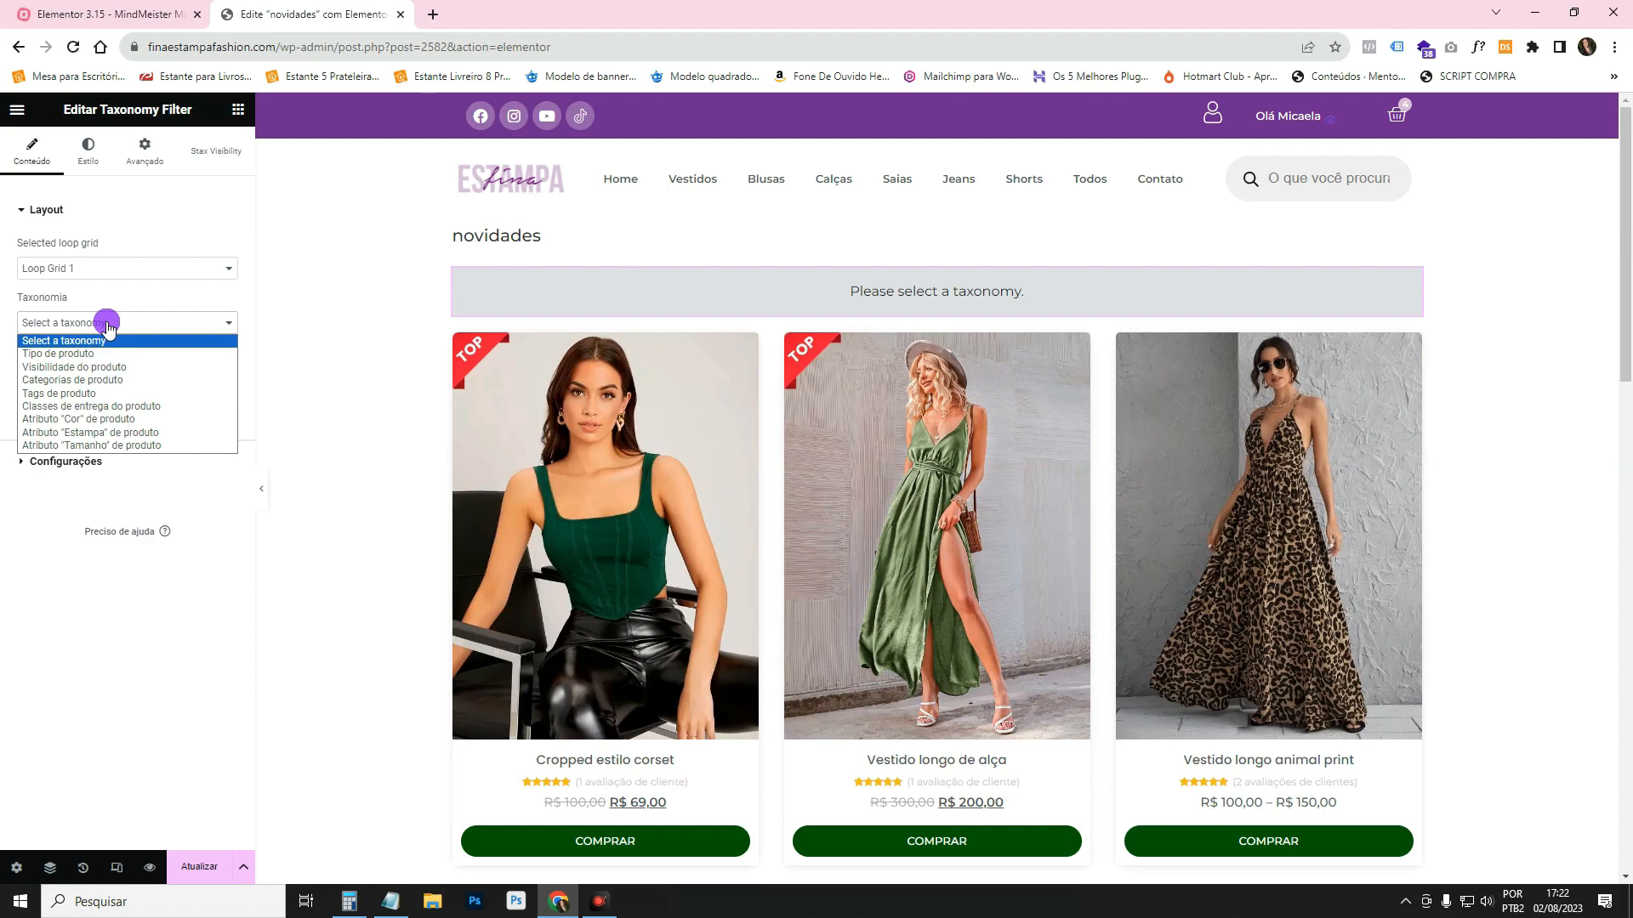
{"action": "left_click", "coordinate": [111, 379]}
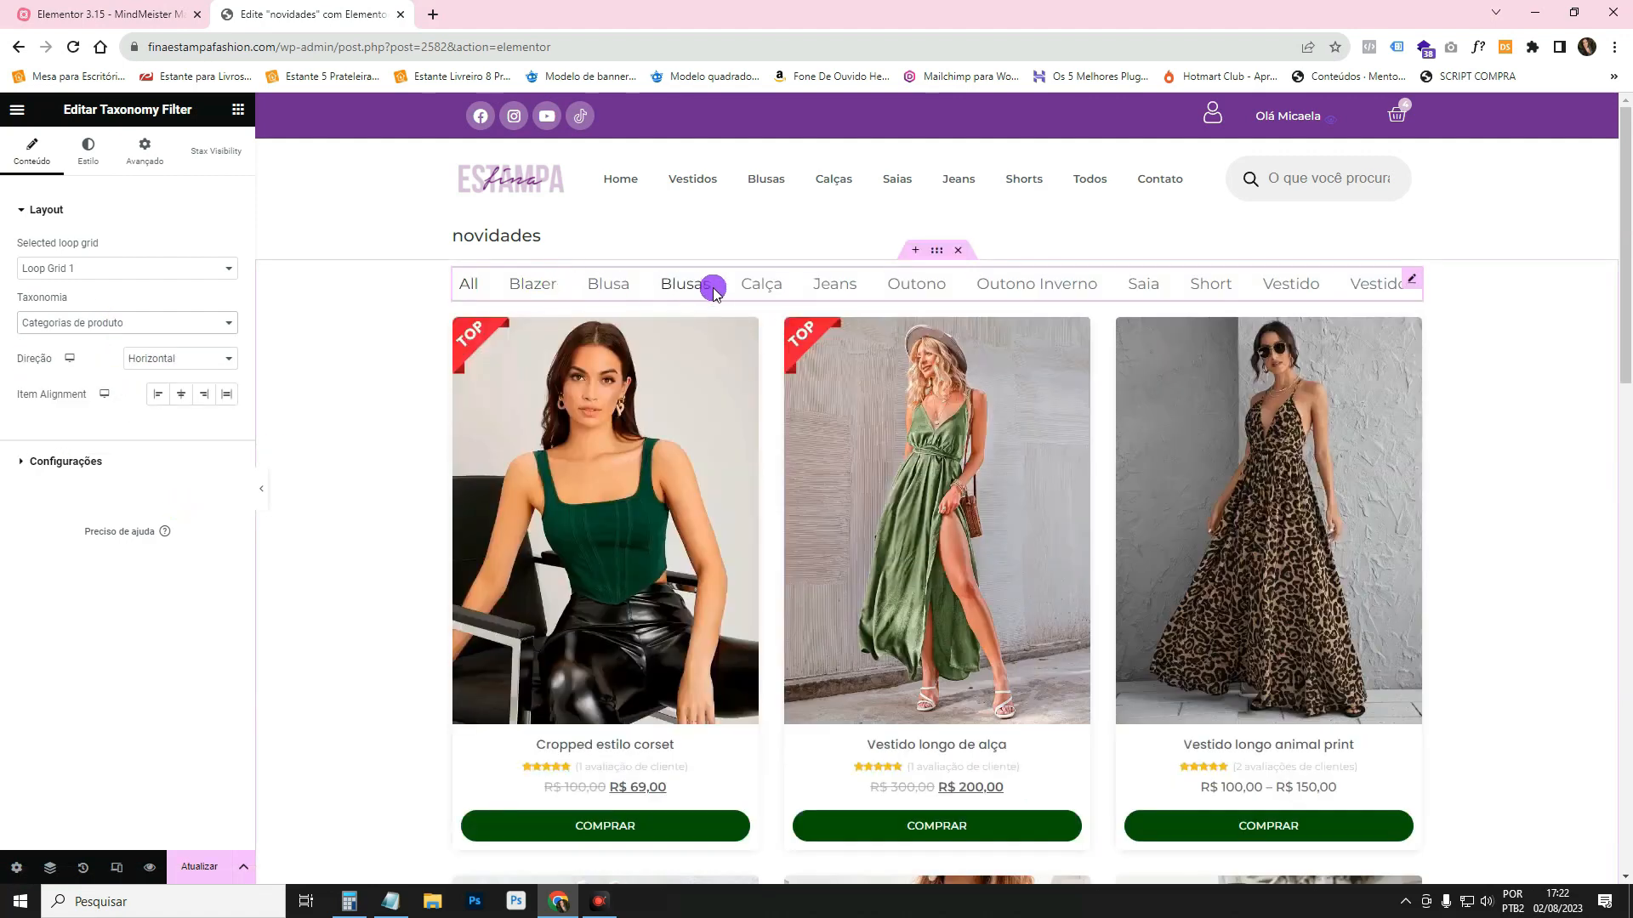
Test the category filter on the full-width page by filtering to Blusas, then reset it to All and restore the editing panel.
{"action": "left_click", "coordinate": [264, 483]}
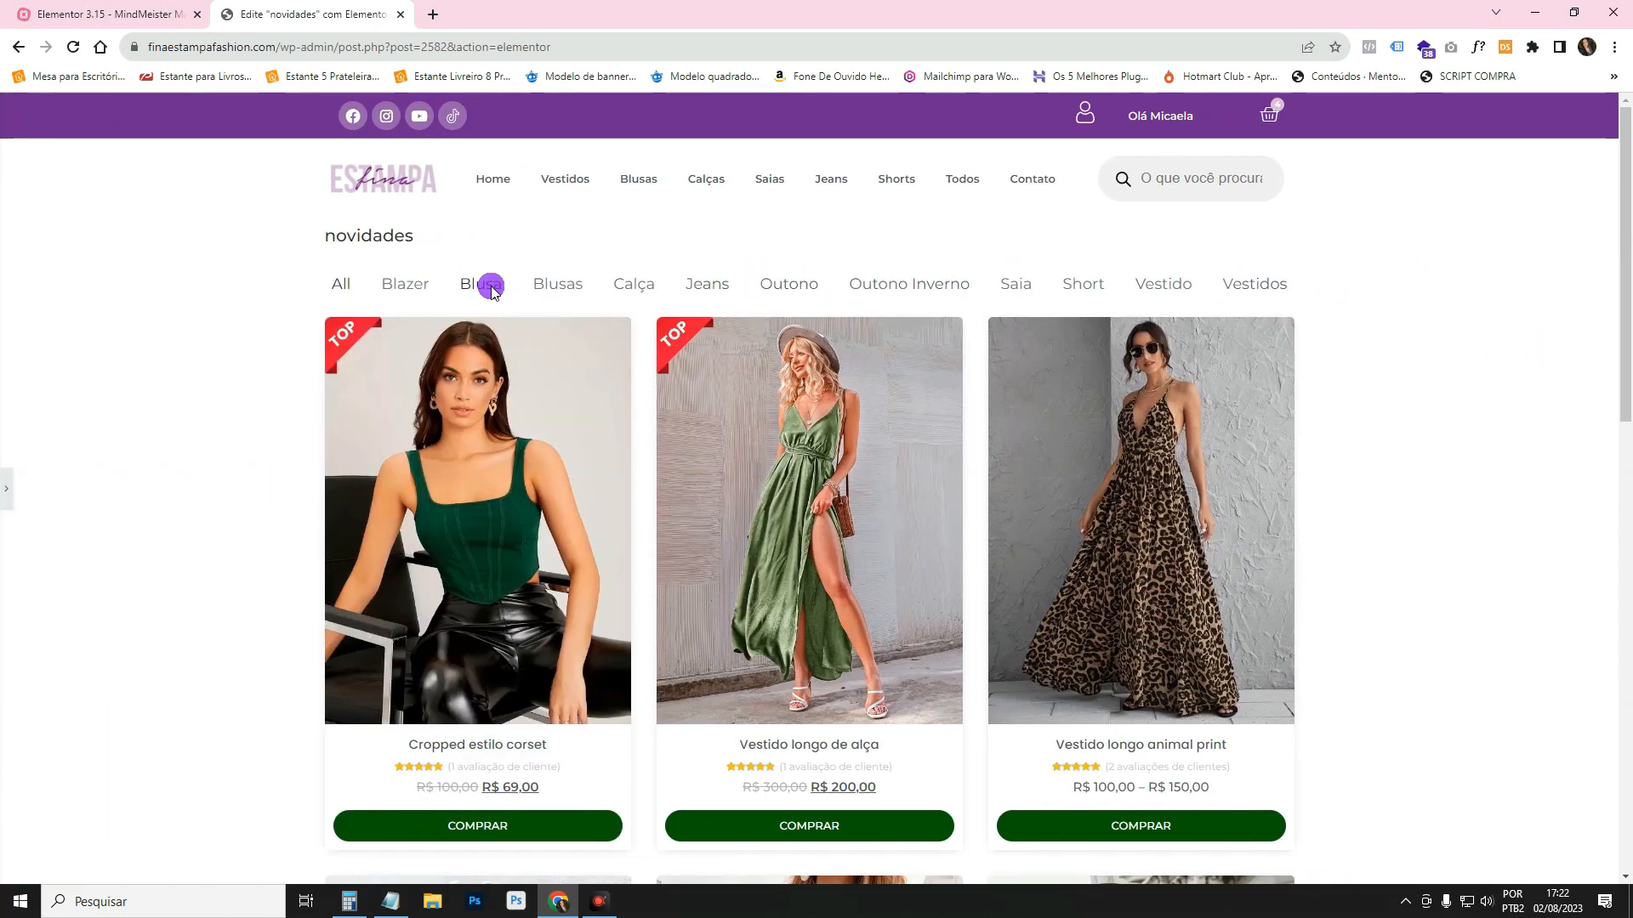
{"action": "left_click", "coordinate": [574, 285]}
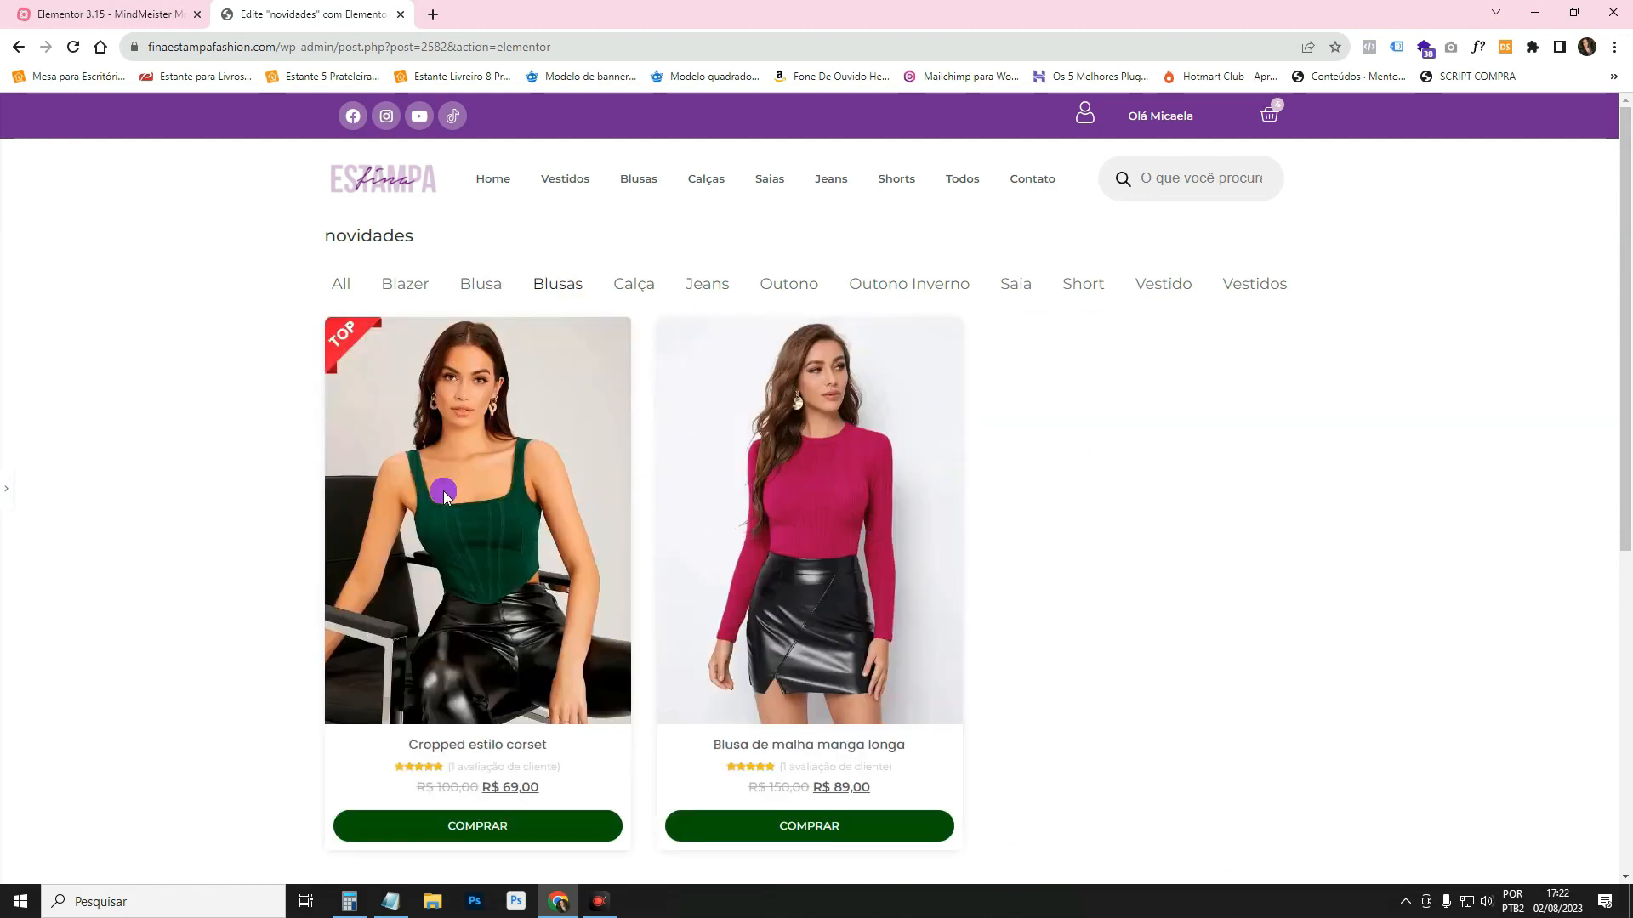
{"action": "left_click", "coordinate": [339, 281]}
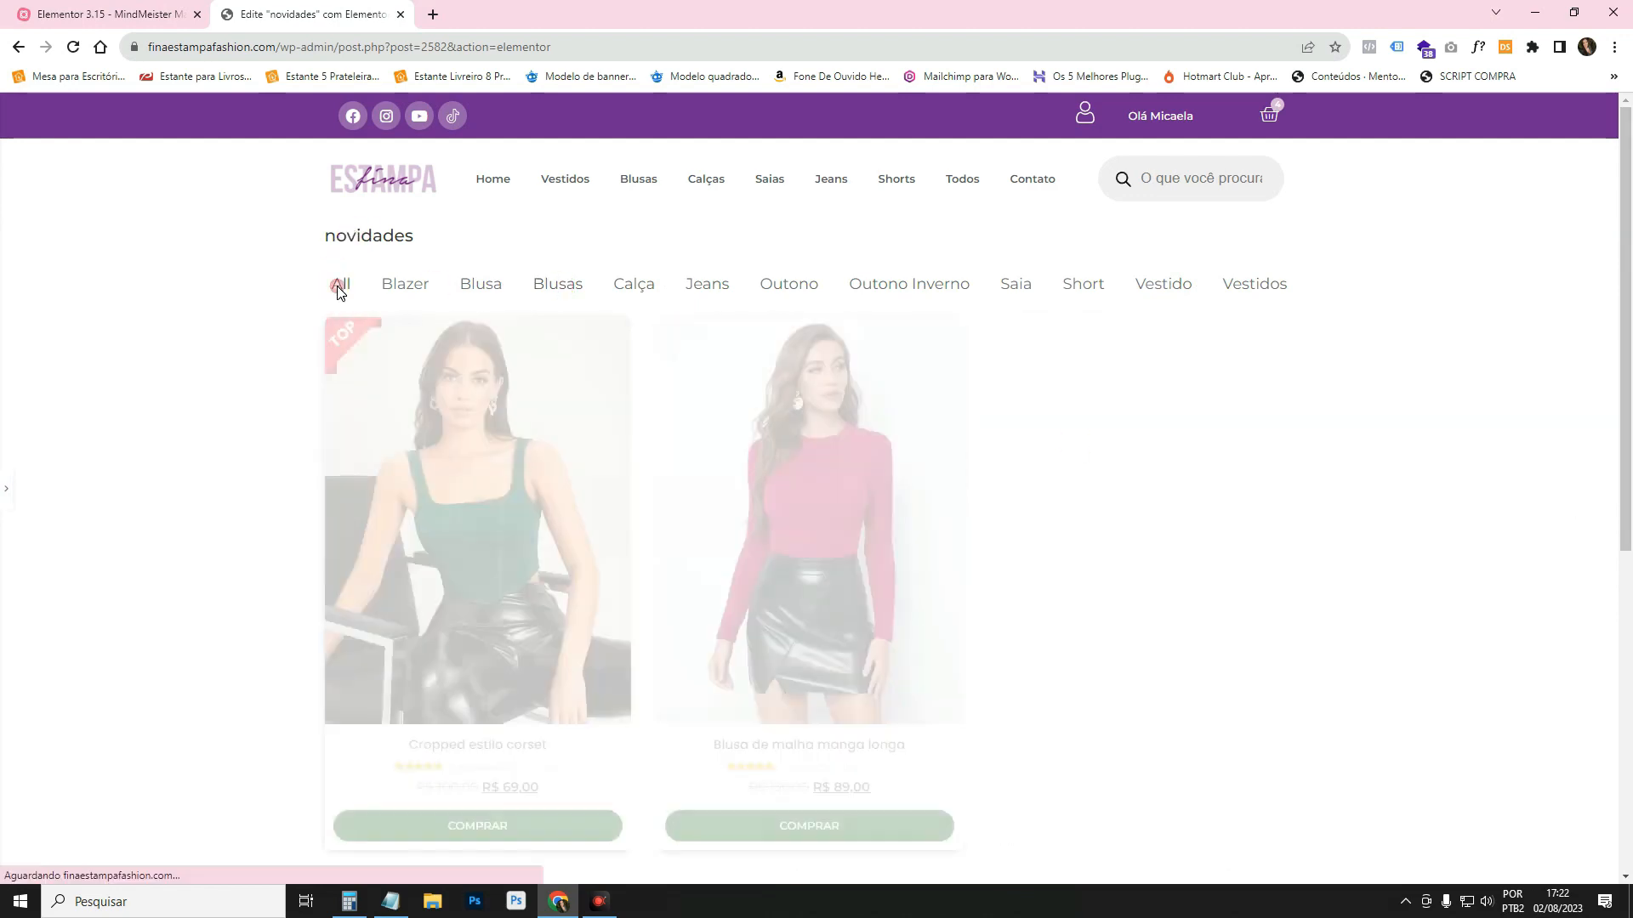
{"action": "left_click", "coordinate": [4, 486]}
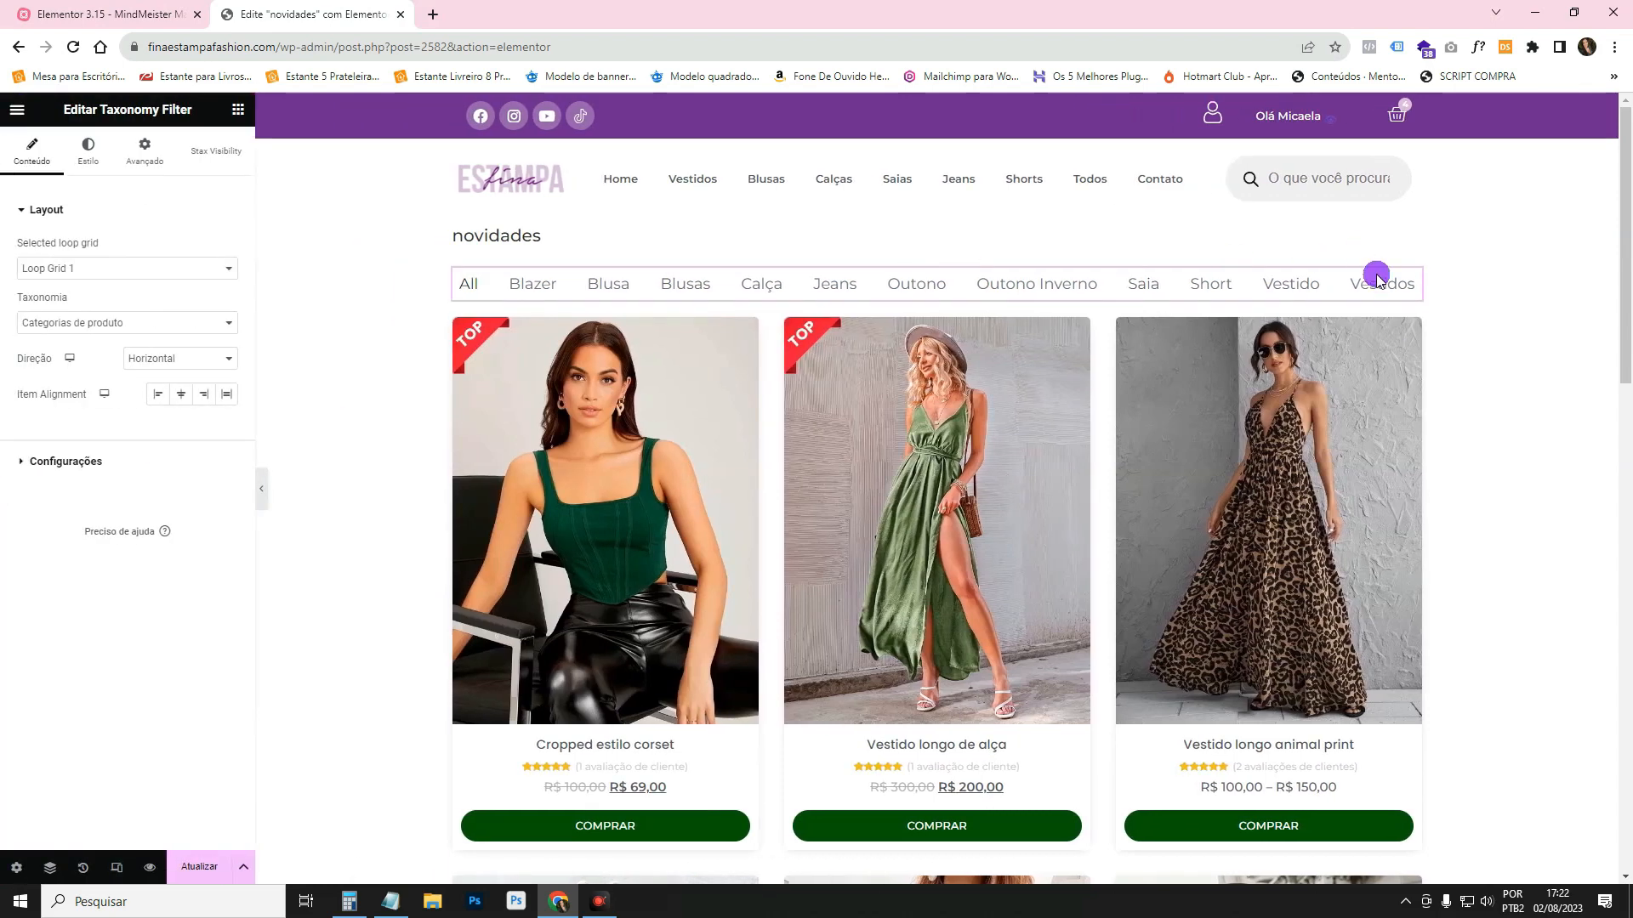
Title the Taxonomy Filter's first item Todas, then hide that item and show it again.
{"action": "left_click", "coordinate": [64, 461]}
{"action": "double_click", "coordinate": [64, 423]}
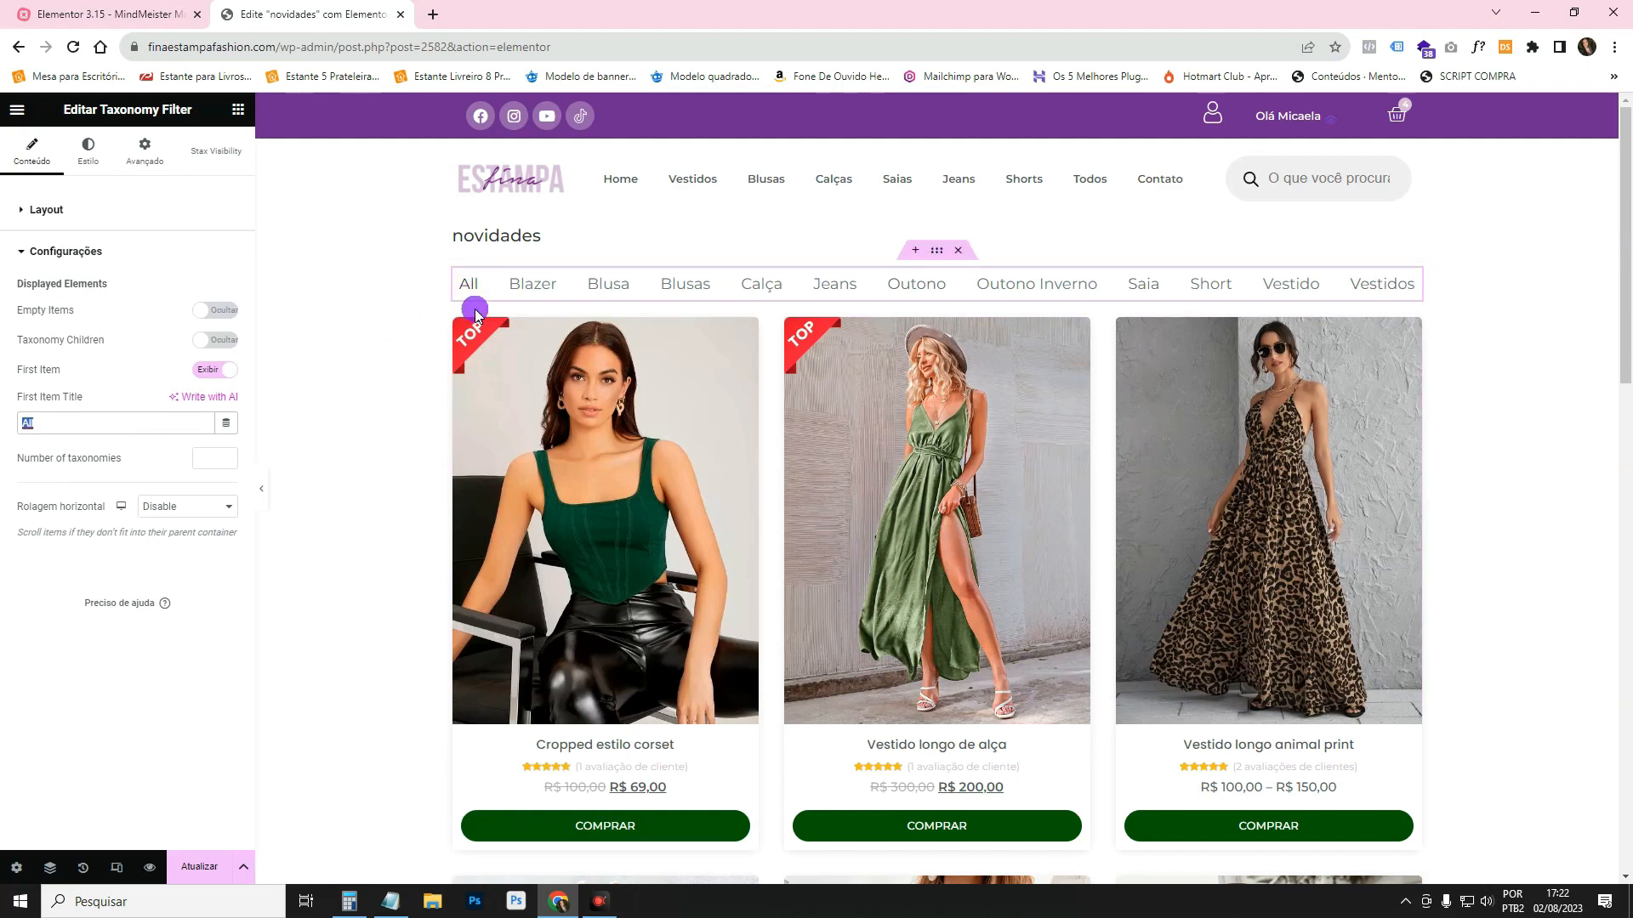
{"action": "type", "text": "T"}
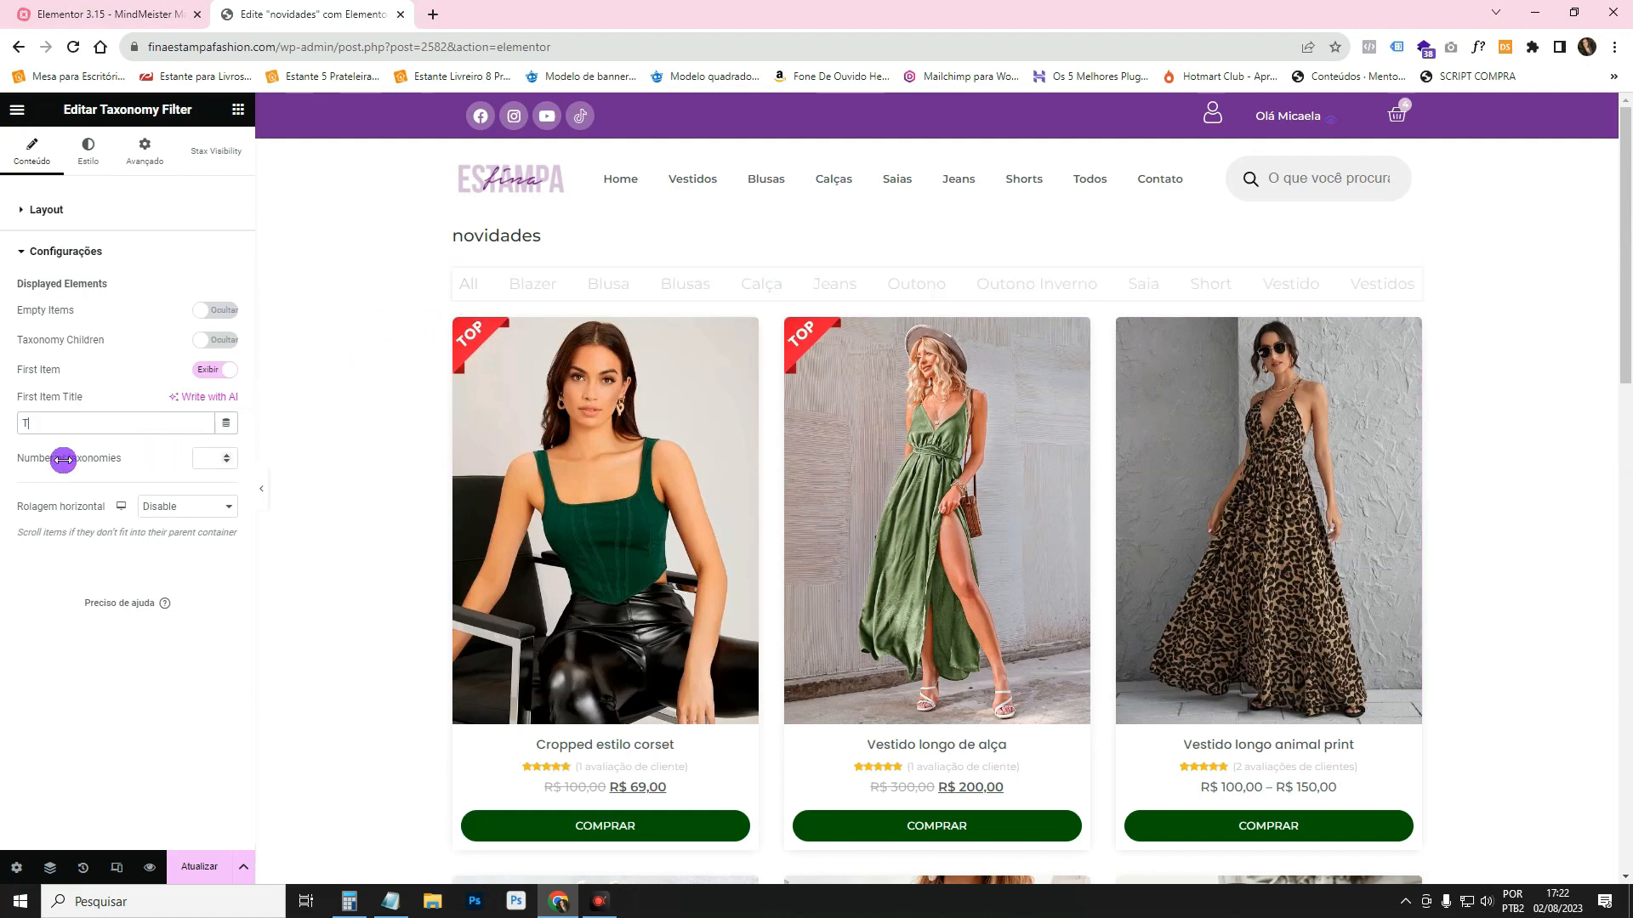
{"action": "type", "text": "odas"}
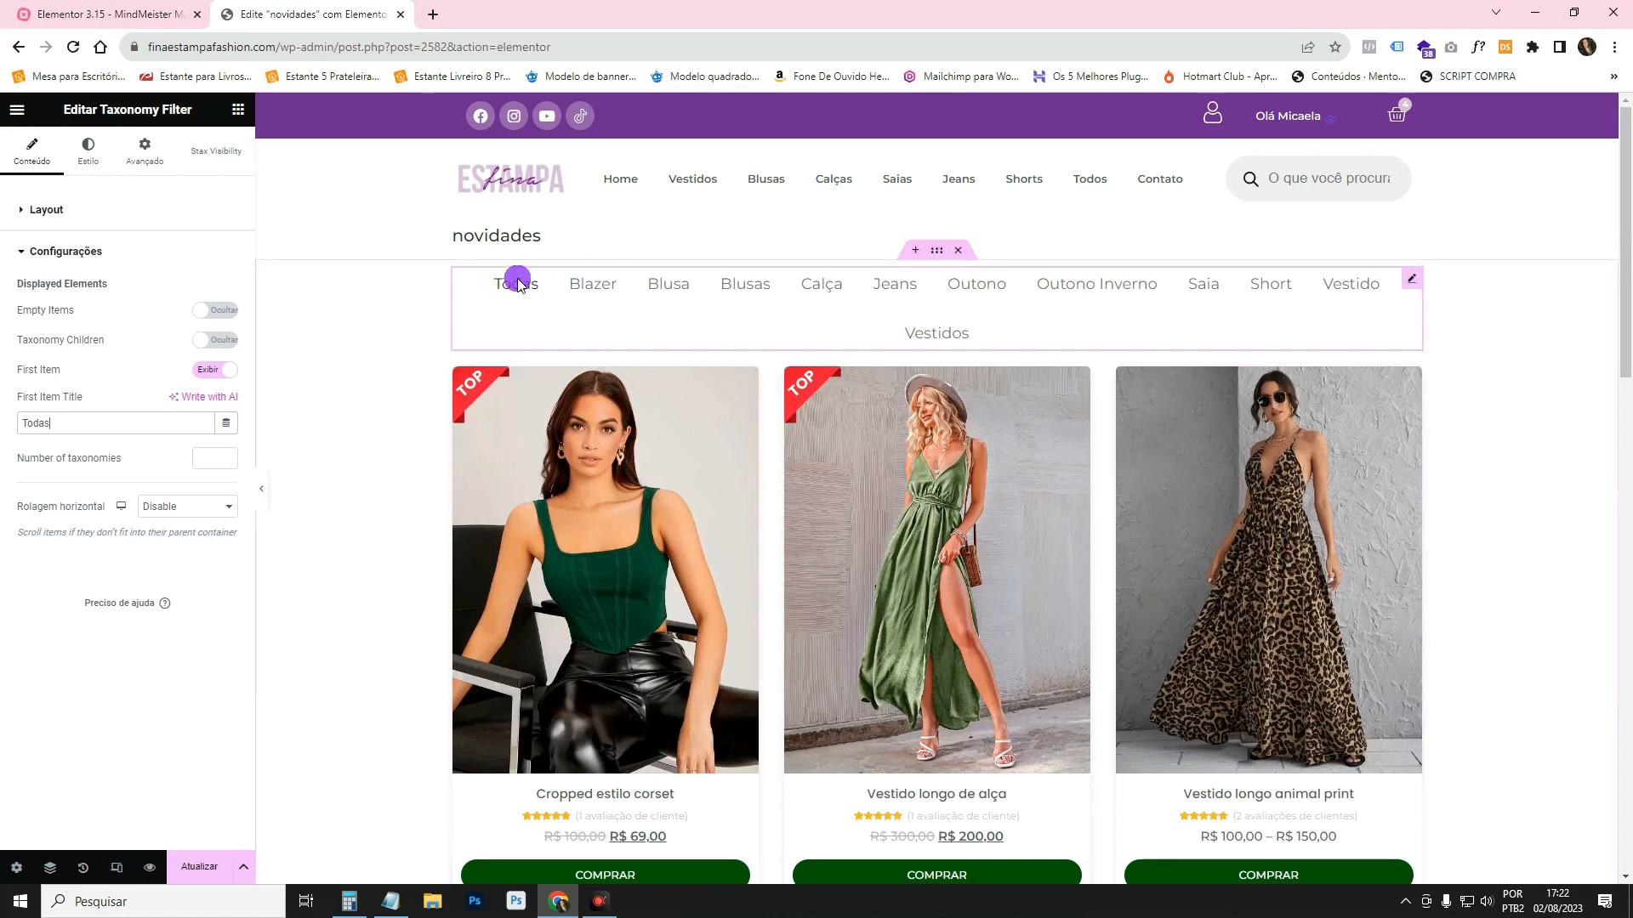
{"action": "left_click", "coordinate": [208, 370]}
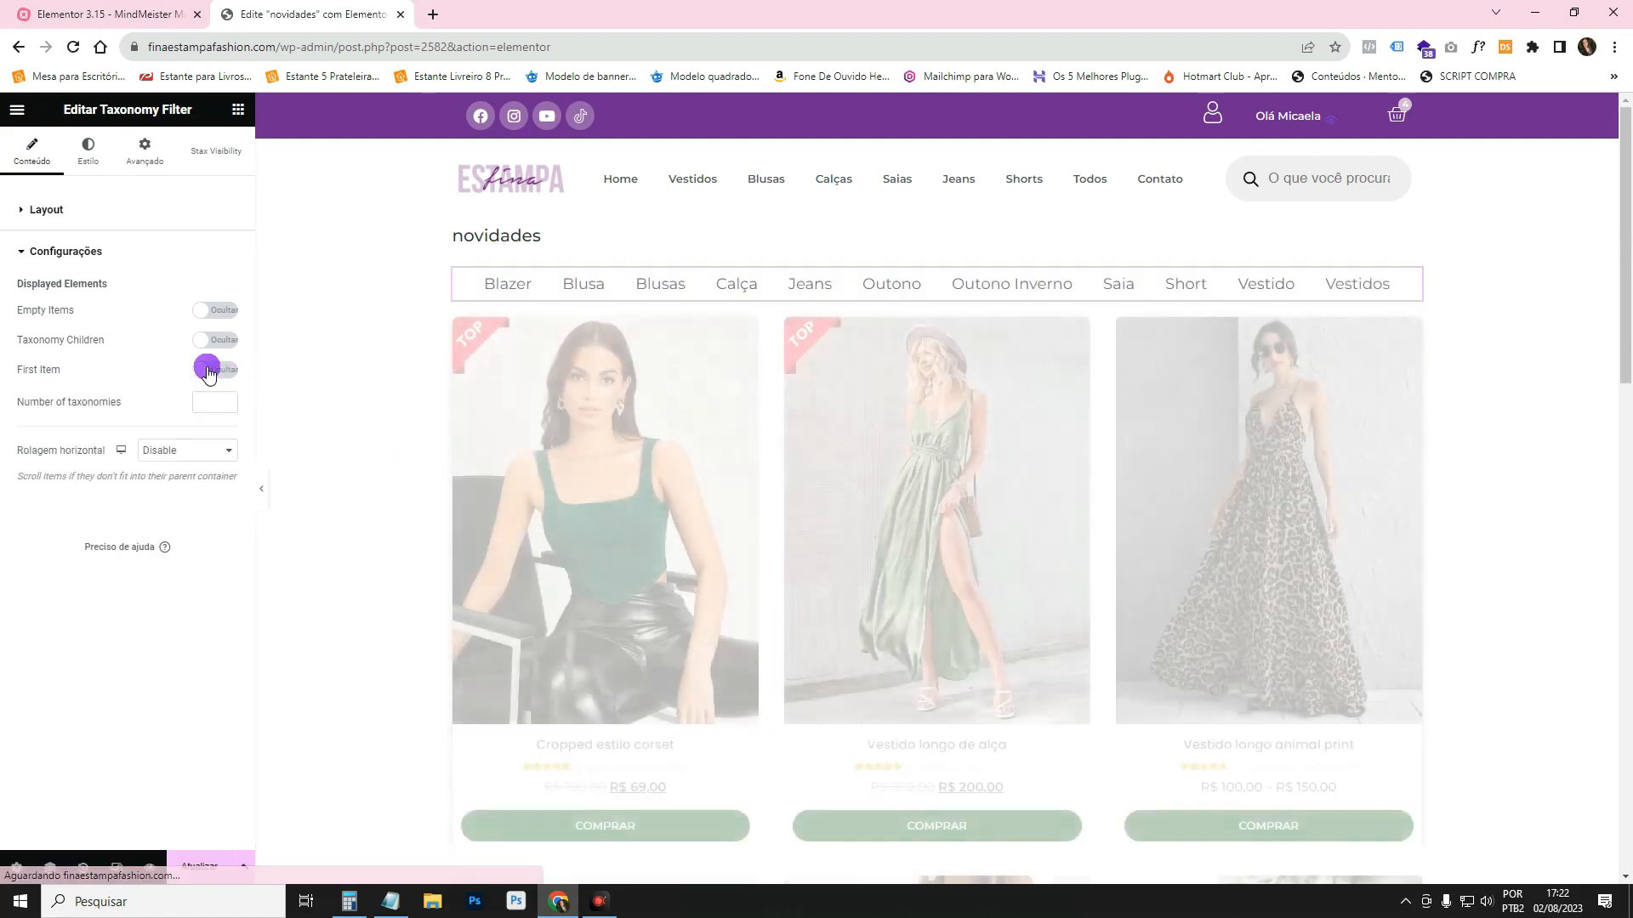
{"action": "left_click", "coordinate": [226, 372]}
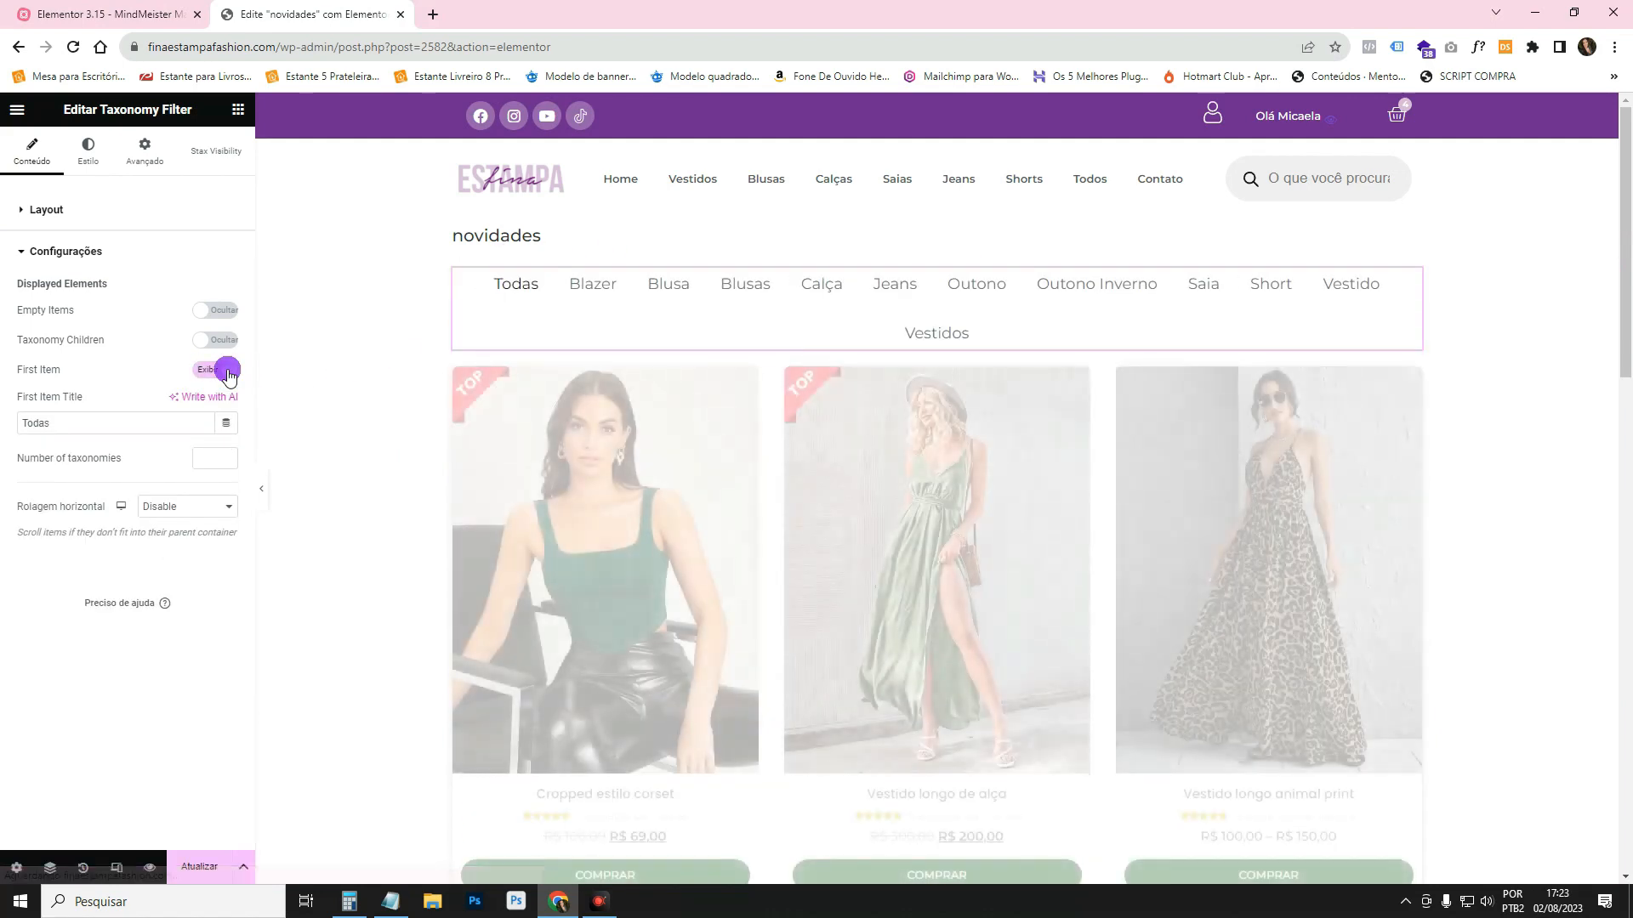
Translate the editor page into Portuguese and highlight the Itens Vazios option label.
{"action": "right_click", "coordinate": [114, 309]}
{"action": "left_click", "coordinate": [203, 528]}
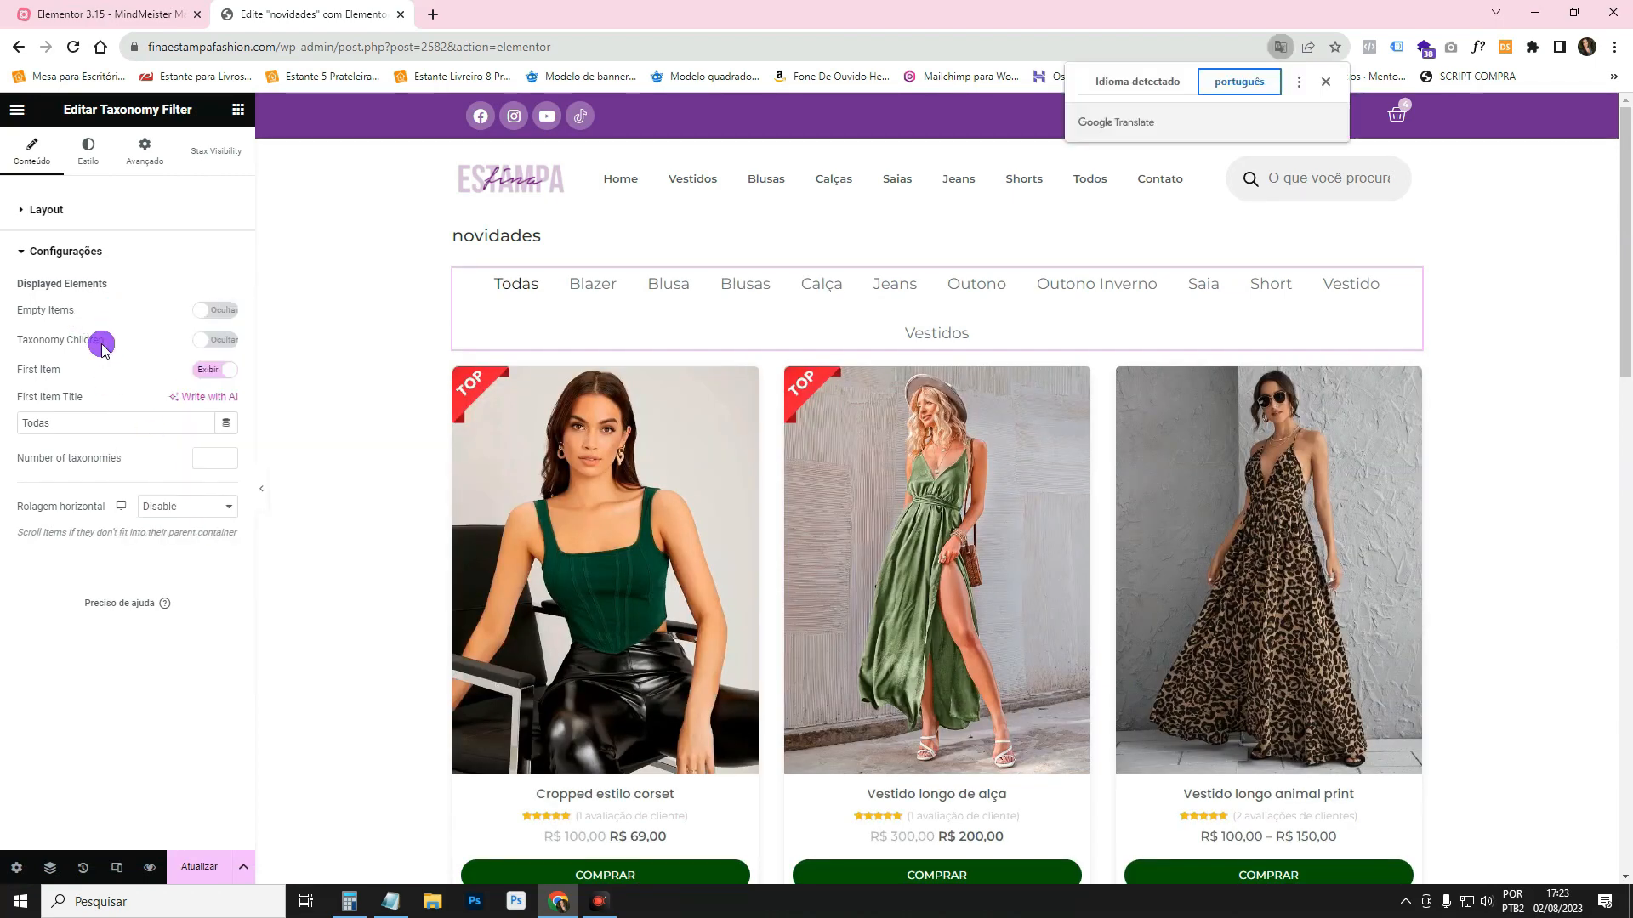
{"action": "left_click_drag", "start_coordinate": [78, 310], "coordinate": [17, 311]}
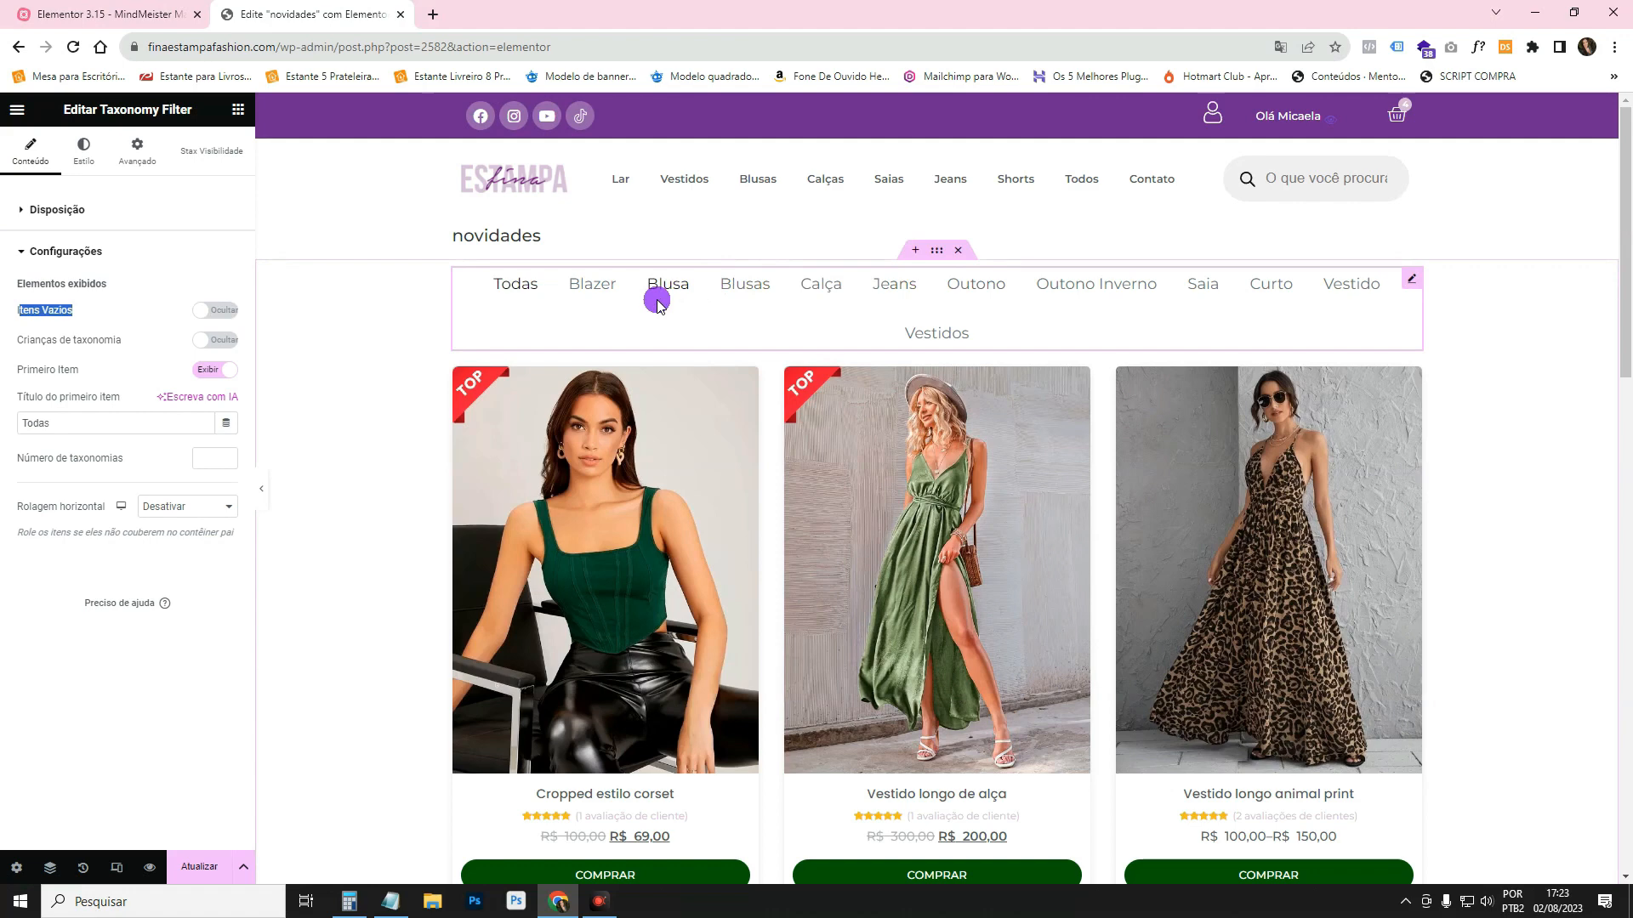
Try displaying empty items and taxonomy children in the filter, hiding each option again.
{"action": "left_click", "coordinate": [213, 312]}
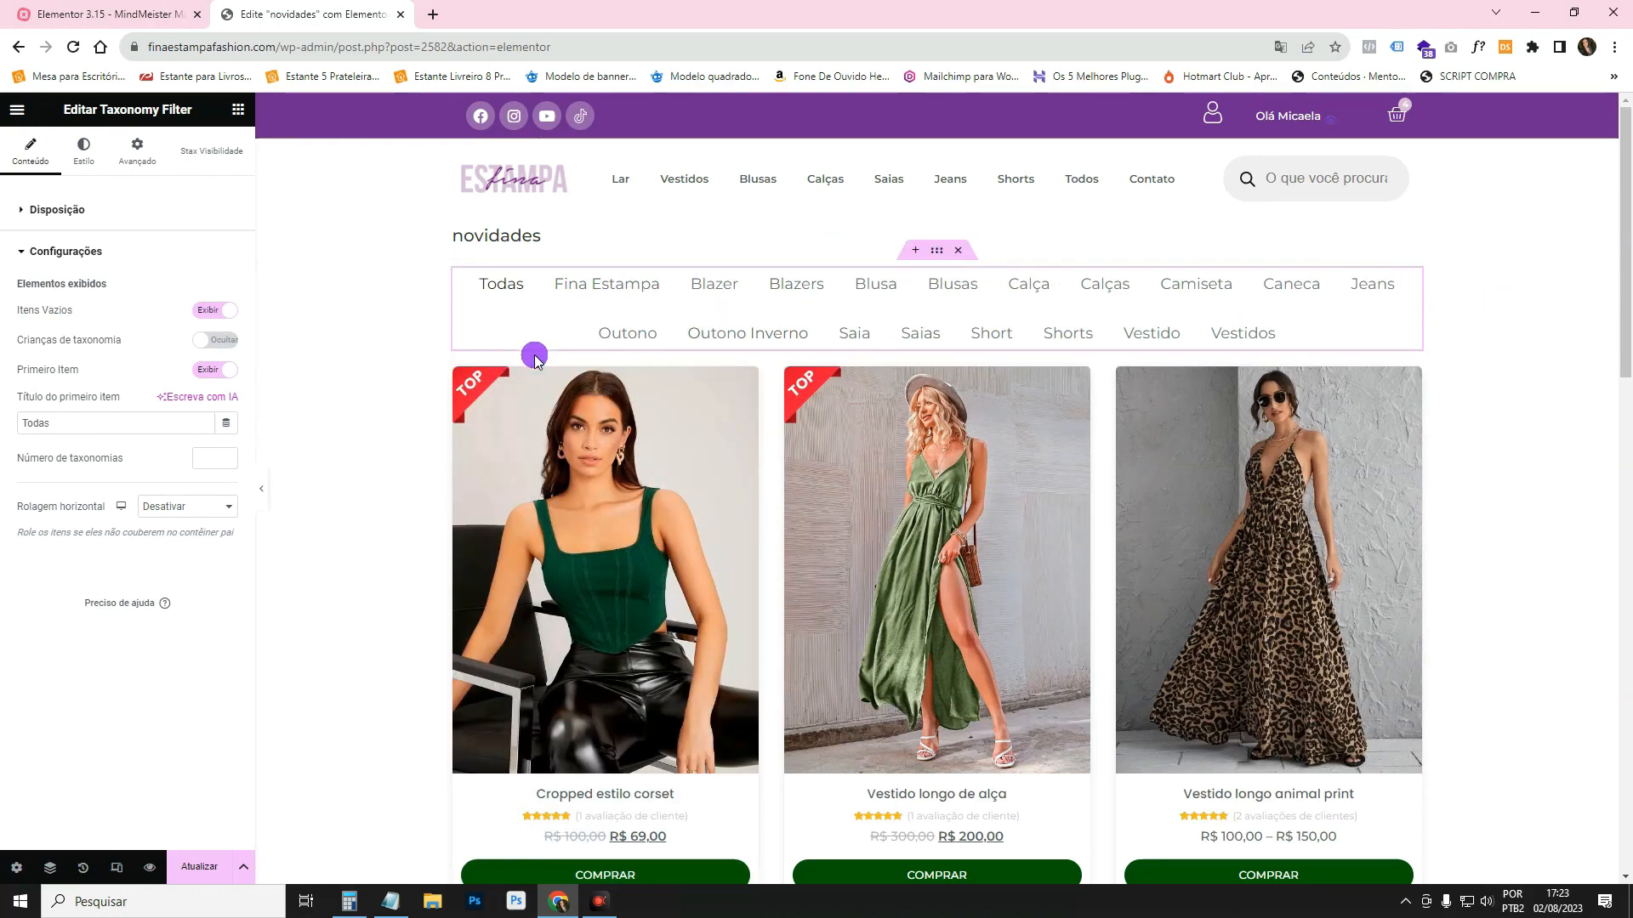
{"action": "left_click", "coordinate": [216, 312]}
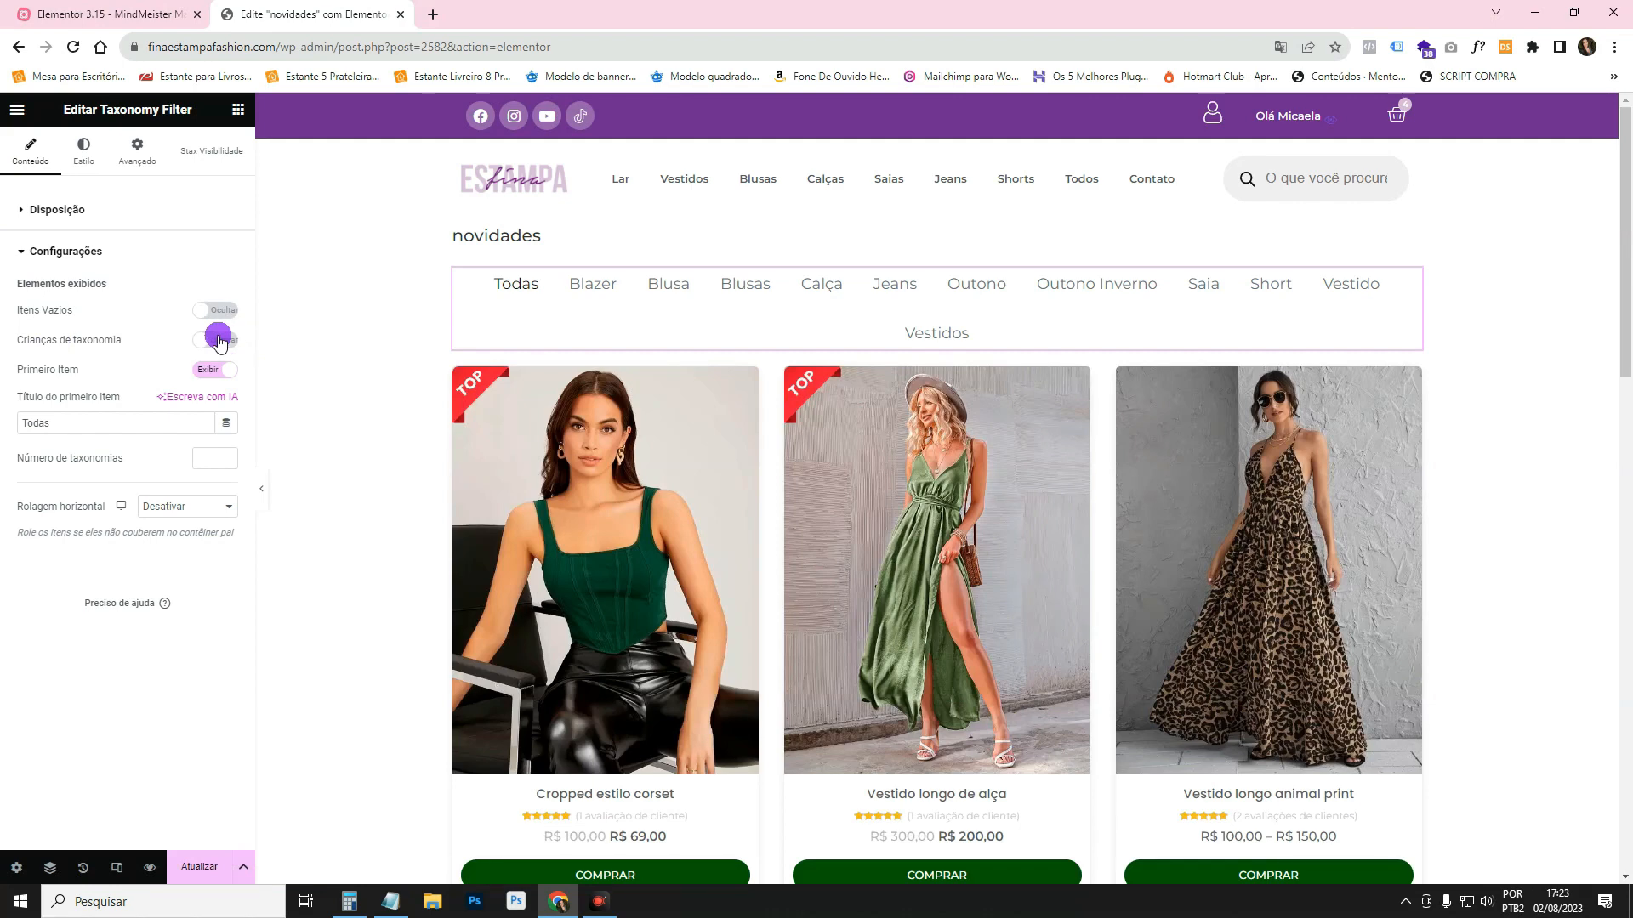
{"action": "left_click", "coordinate": [670, 285]}
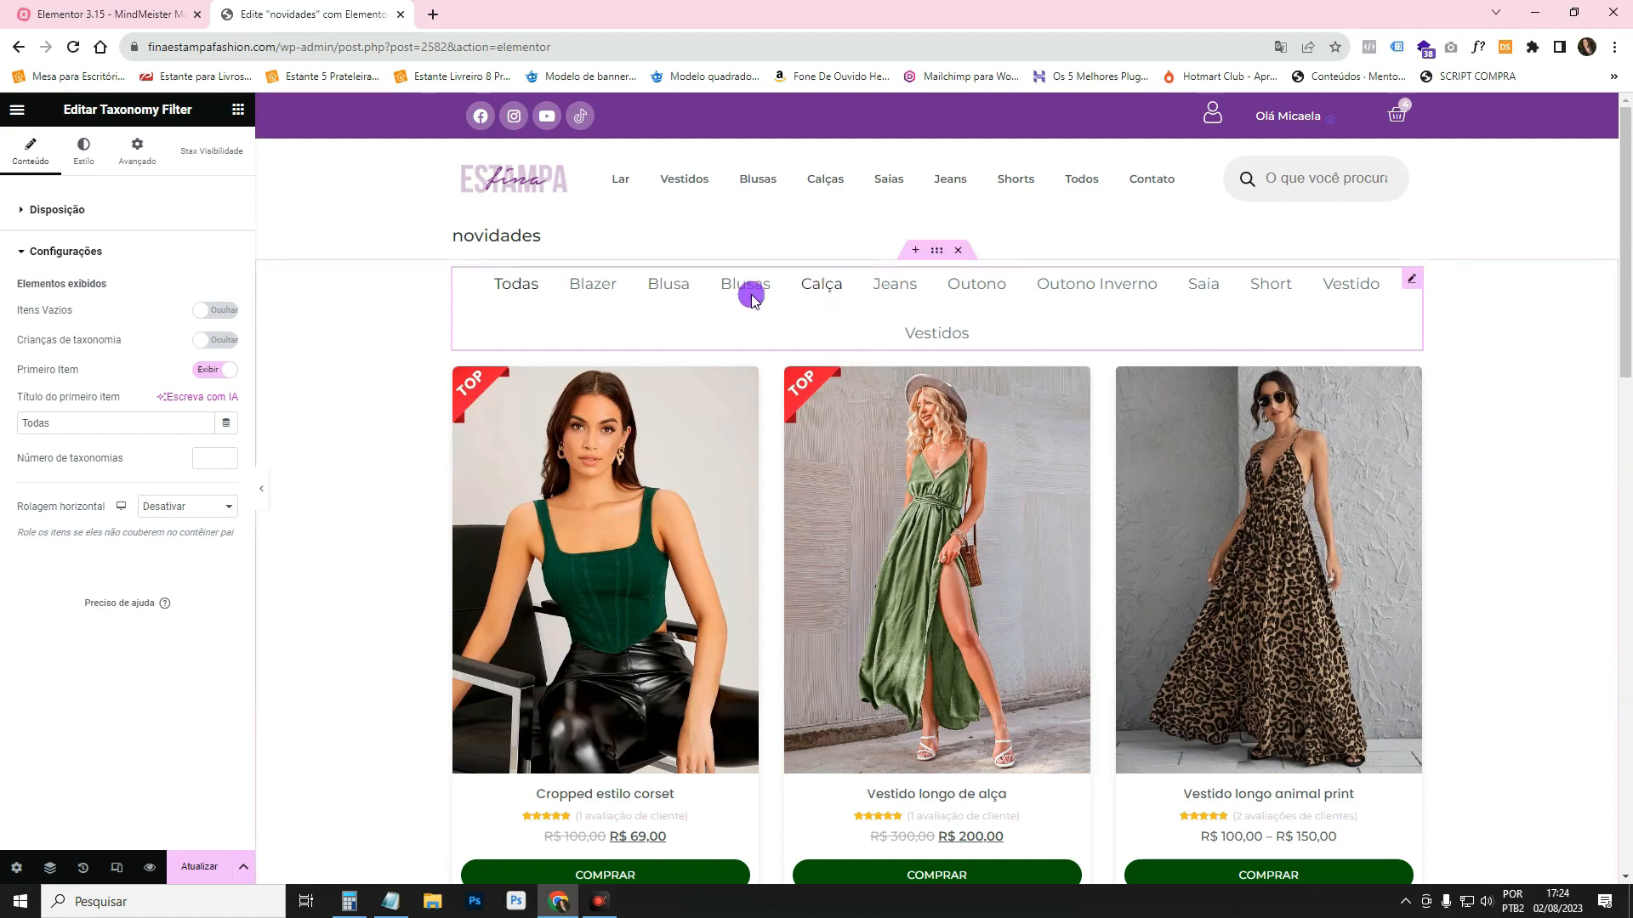
{"action": "left_click", "coordinate": [225, 341]}
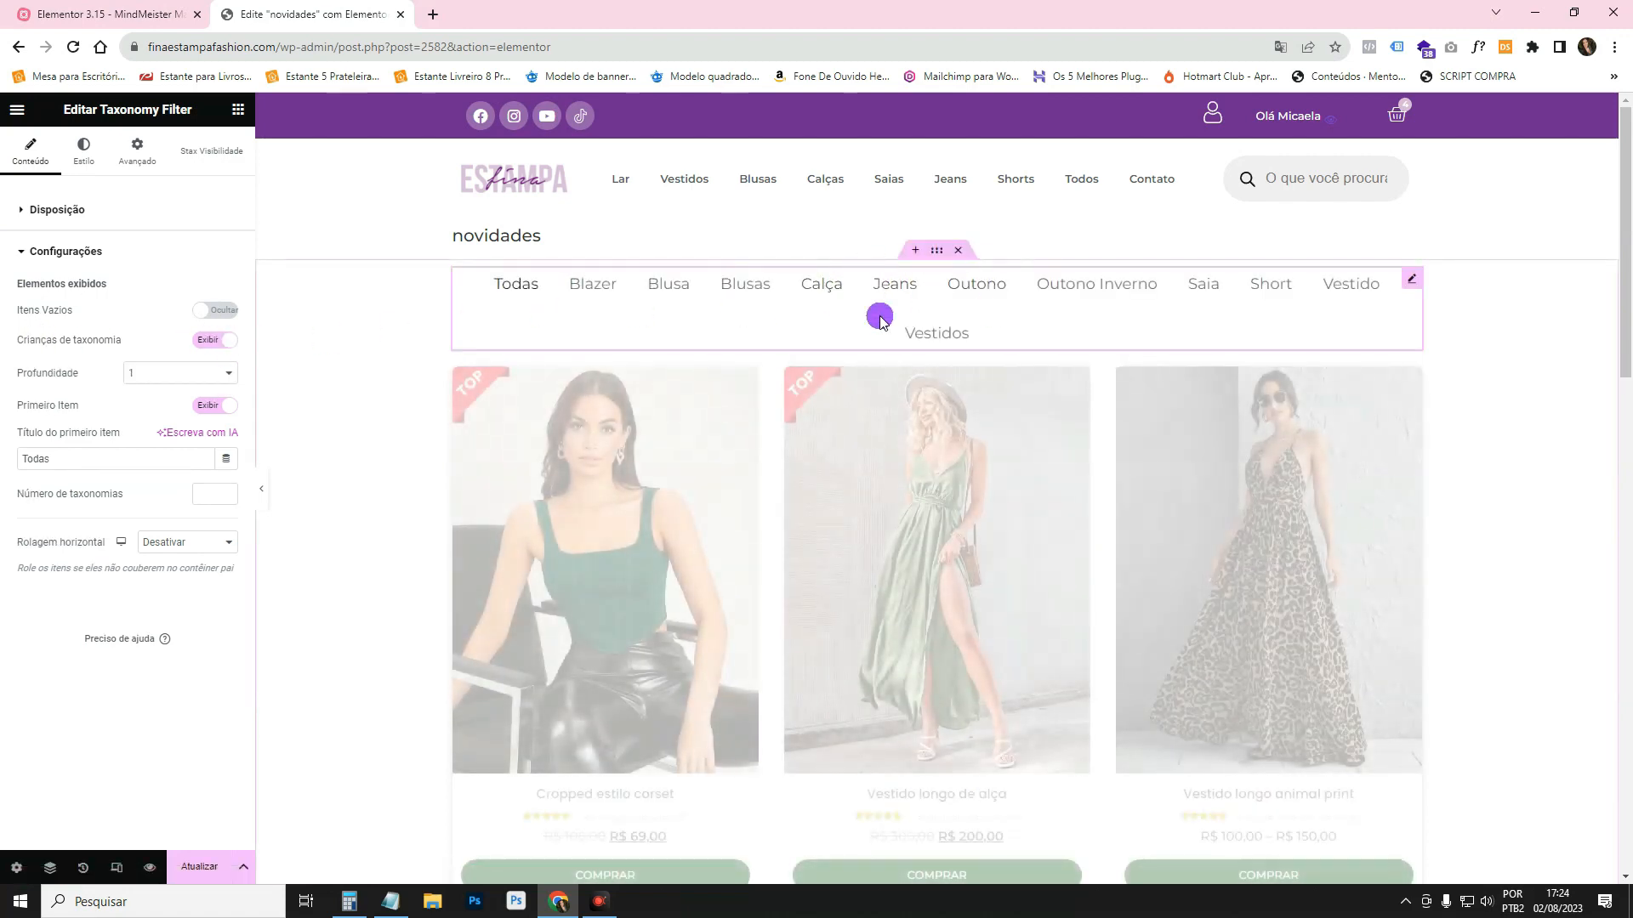
{"action": "left_click", "coordinate": [230, 338]}
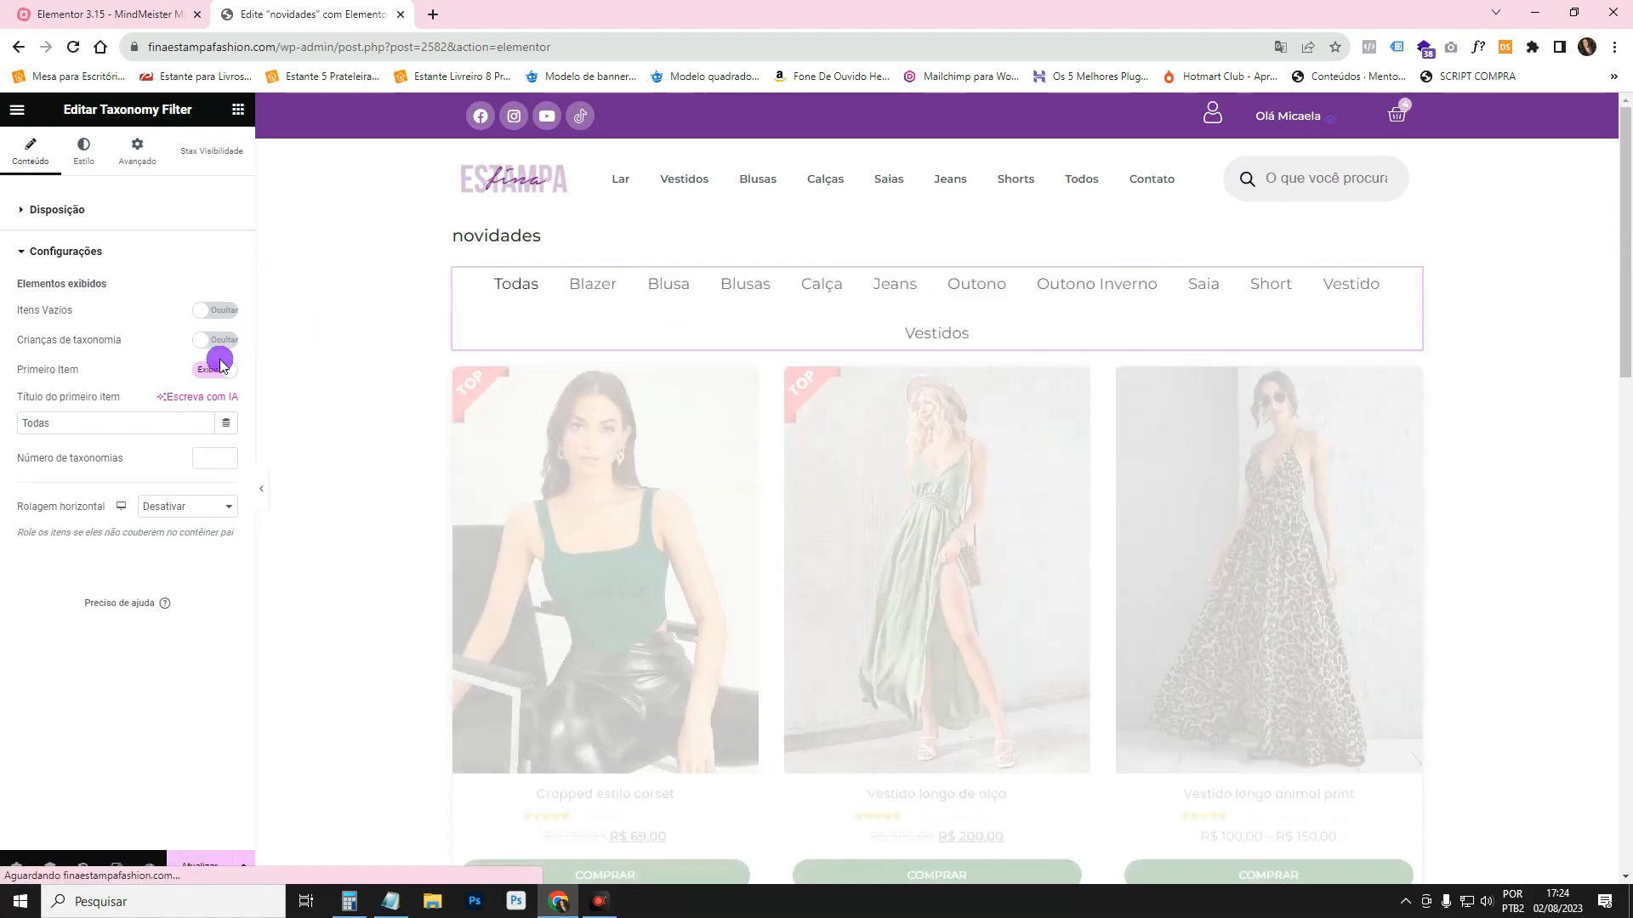
Enable horizontal scrolling for the filter and test sliding the category row with the editing panel hidden.
{"action": "left_click", "coordinate": [196, 459]}
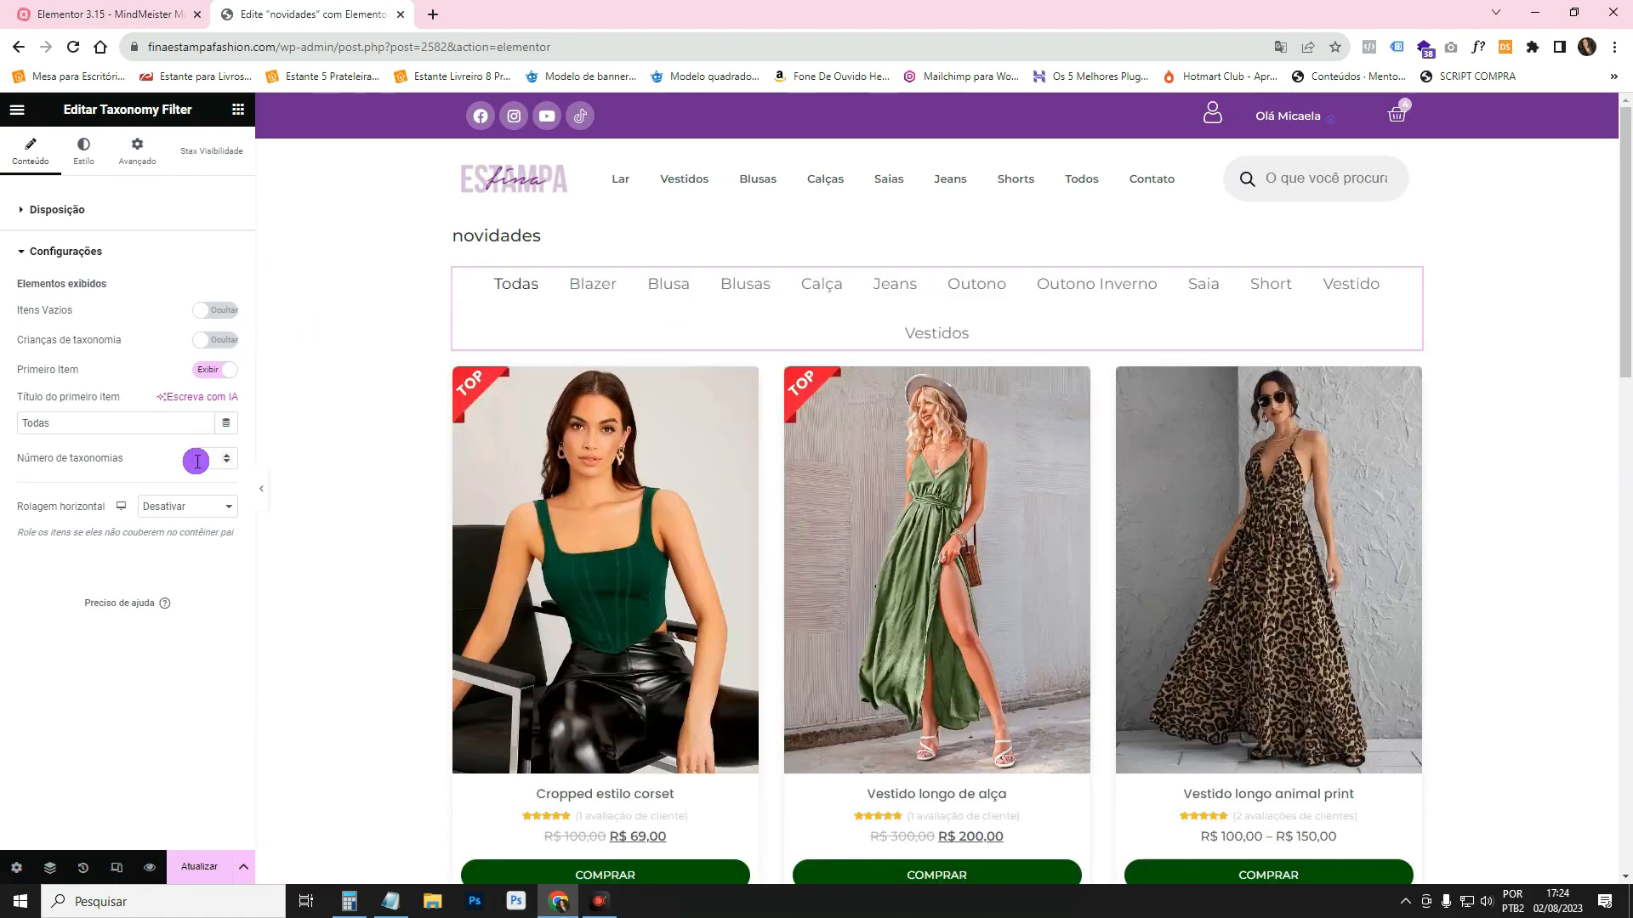
{"action": "mouse_move", "coordinate": [45, 507]}
{"action": "left_mouse_down"}
{"action": "mouse_move", "coordinate": [107, 507]}
{"action": "mouse_move", "coordinate": [20, 517]}
{"action": "left_mouse_up"}
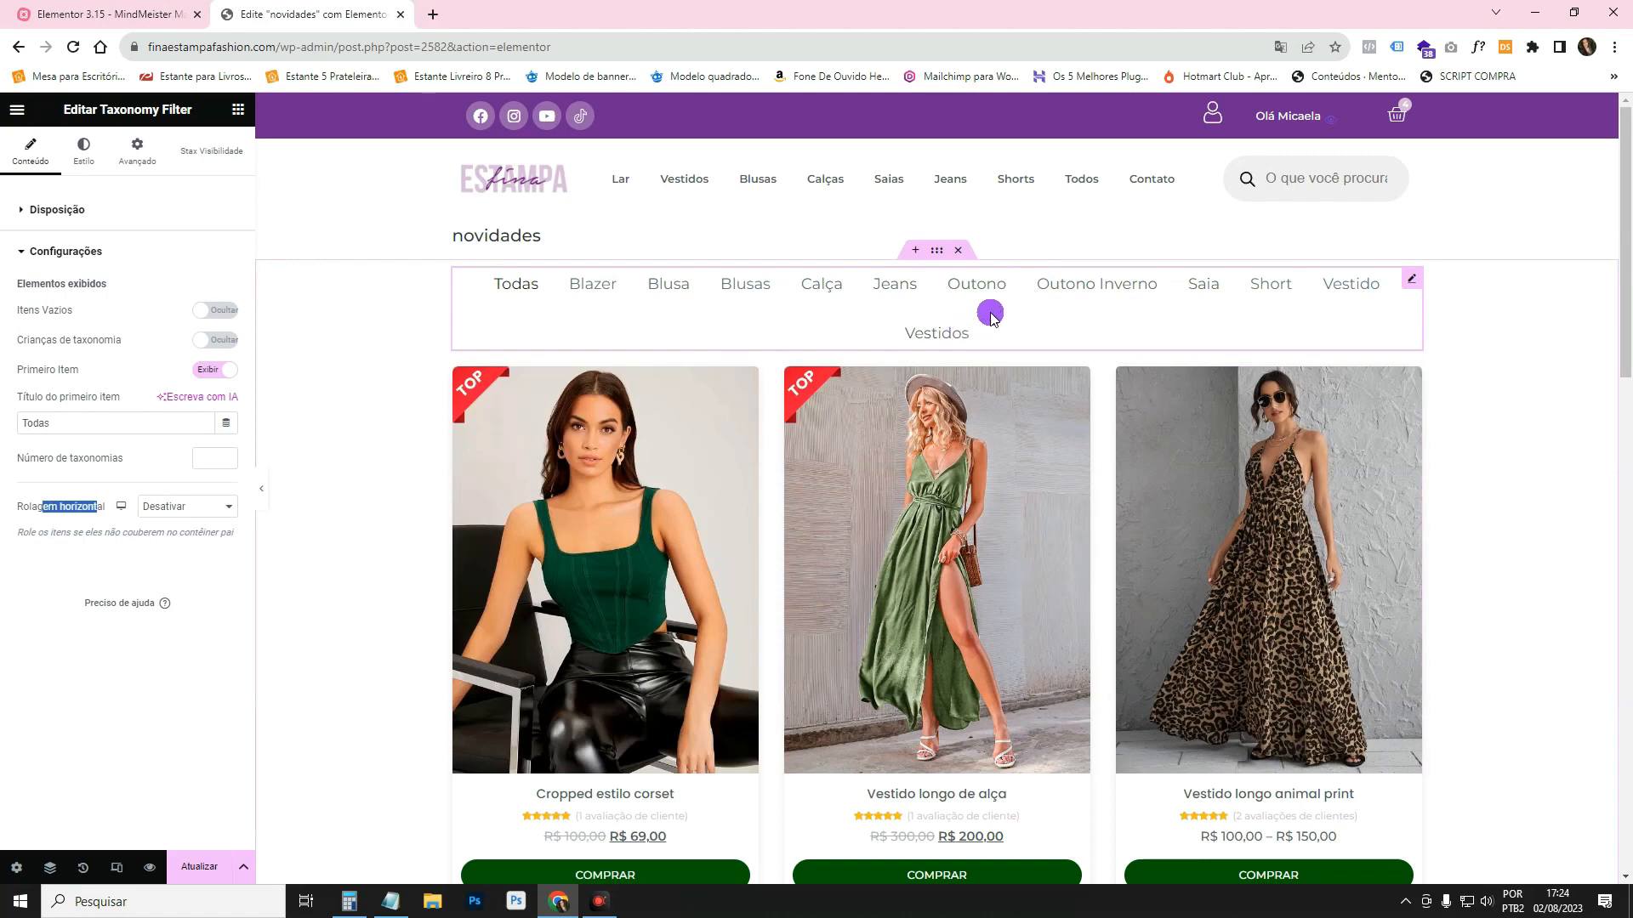
{"action": "left_click", "coordinate": [196, 506]}
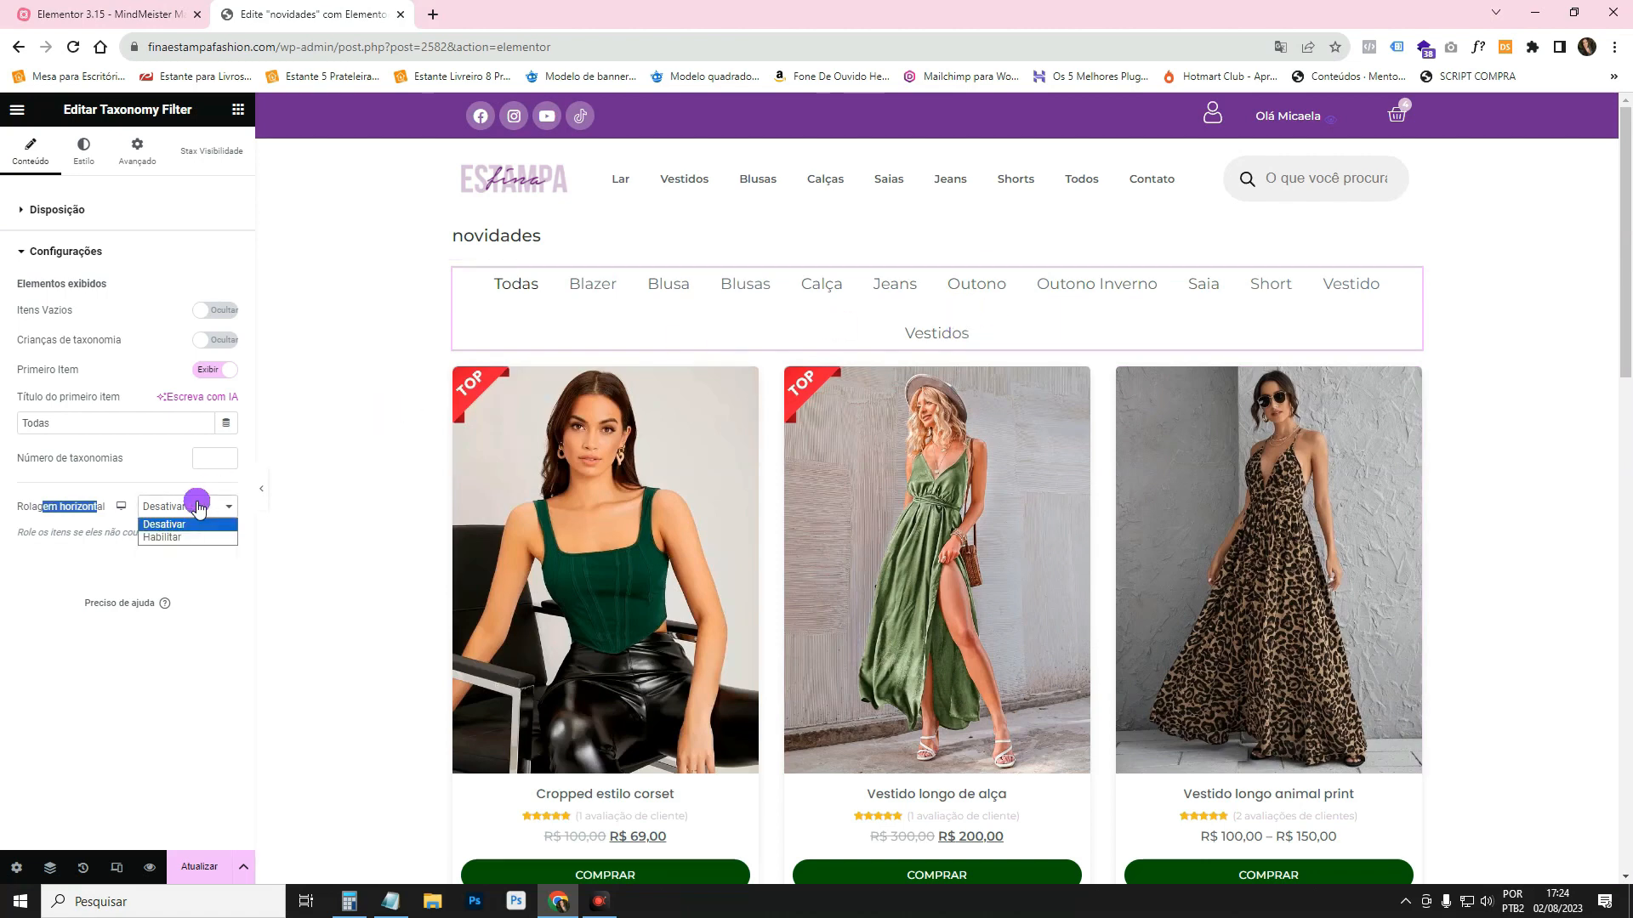
{"action": "left_click", "coordinate": [207, 537]}
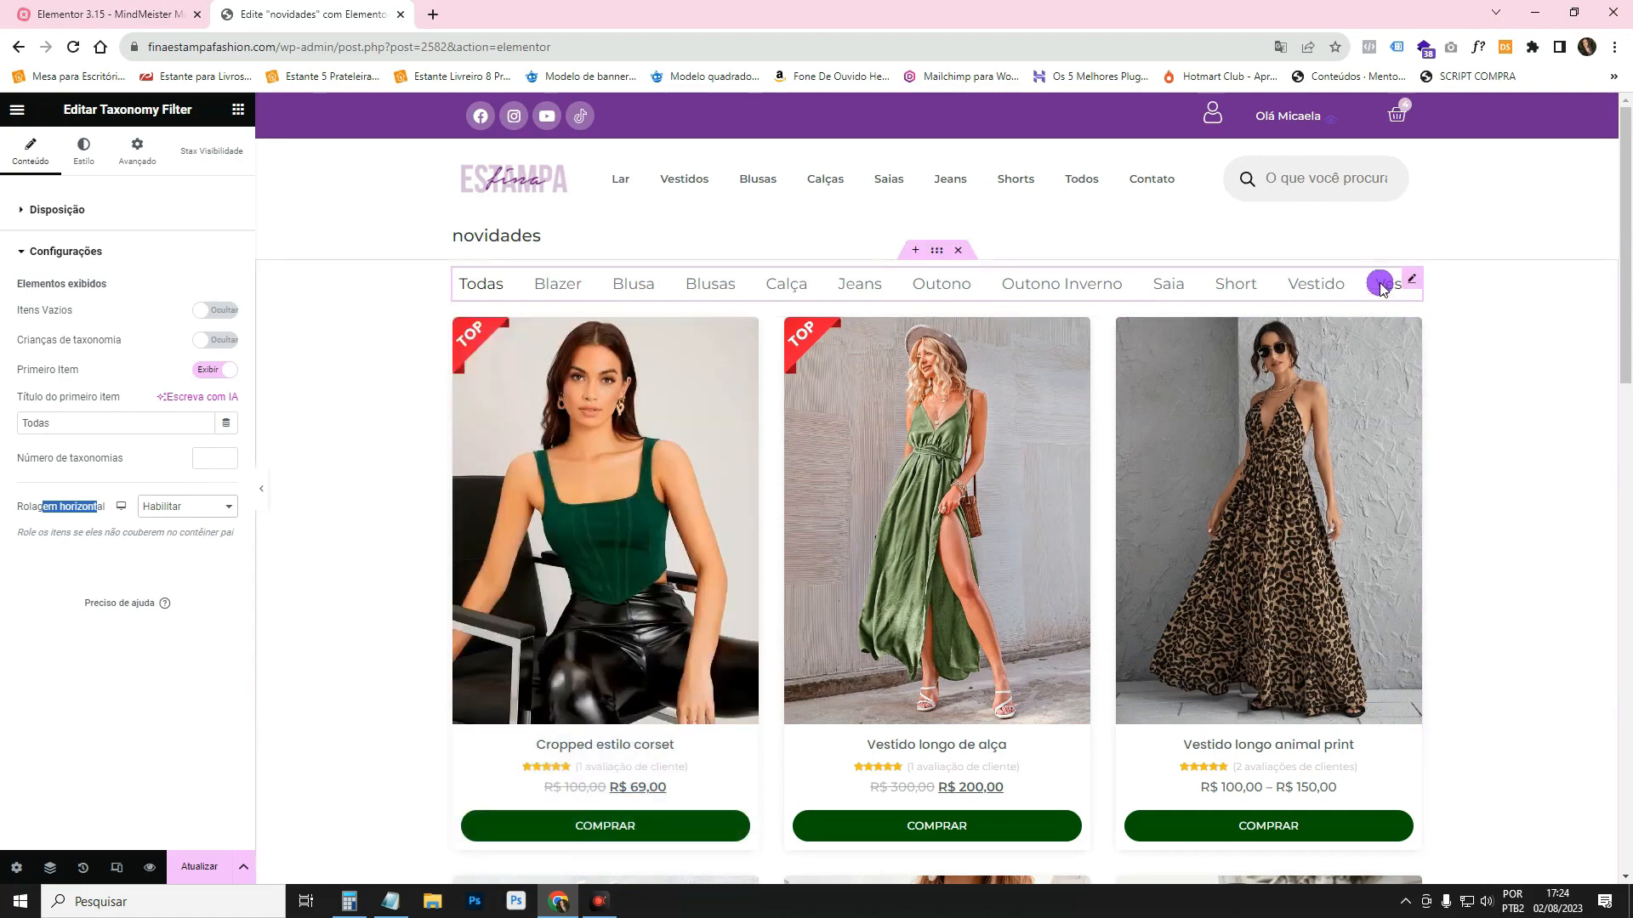
{"action": "left_click", "coordinate": [257, 477]}
{"action": "left_click_drag", "start_coordinate": [1152, 281], "coordinate": [970, 273]}
{"action": "left_click", "coordinate": [7, 488]}
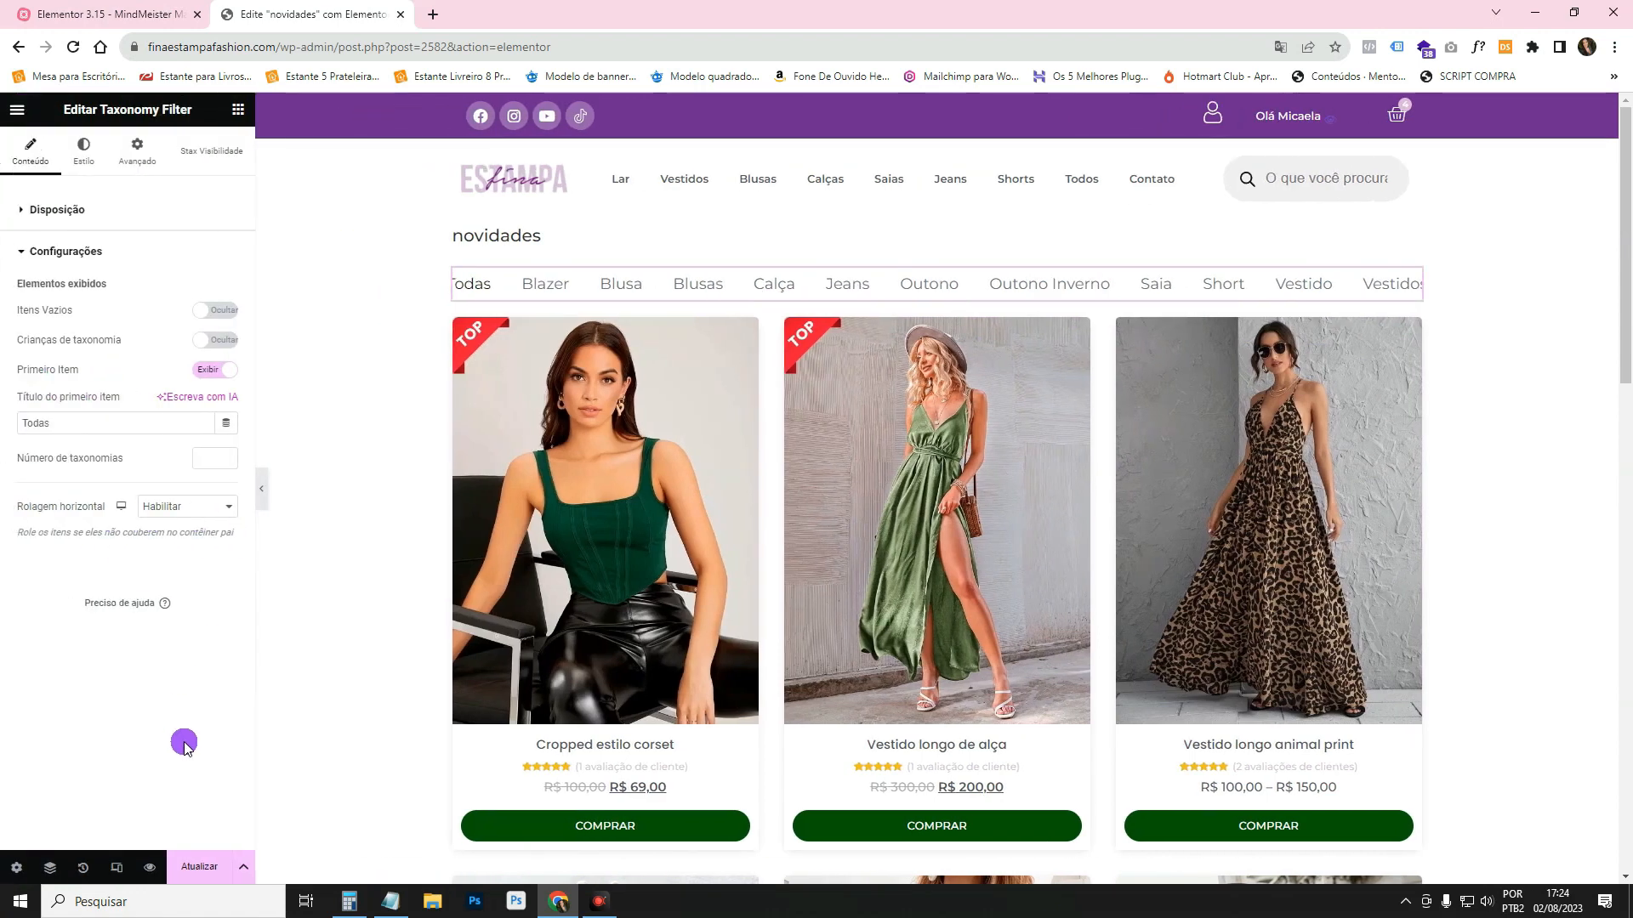
Preview the novidades page, test sliding its category row sideways, and return to the Taxonomy Filter in the editor.
{"action": "left_click", "coordinate": [151, 867]}
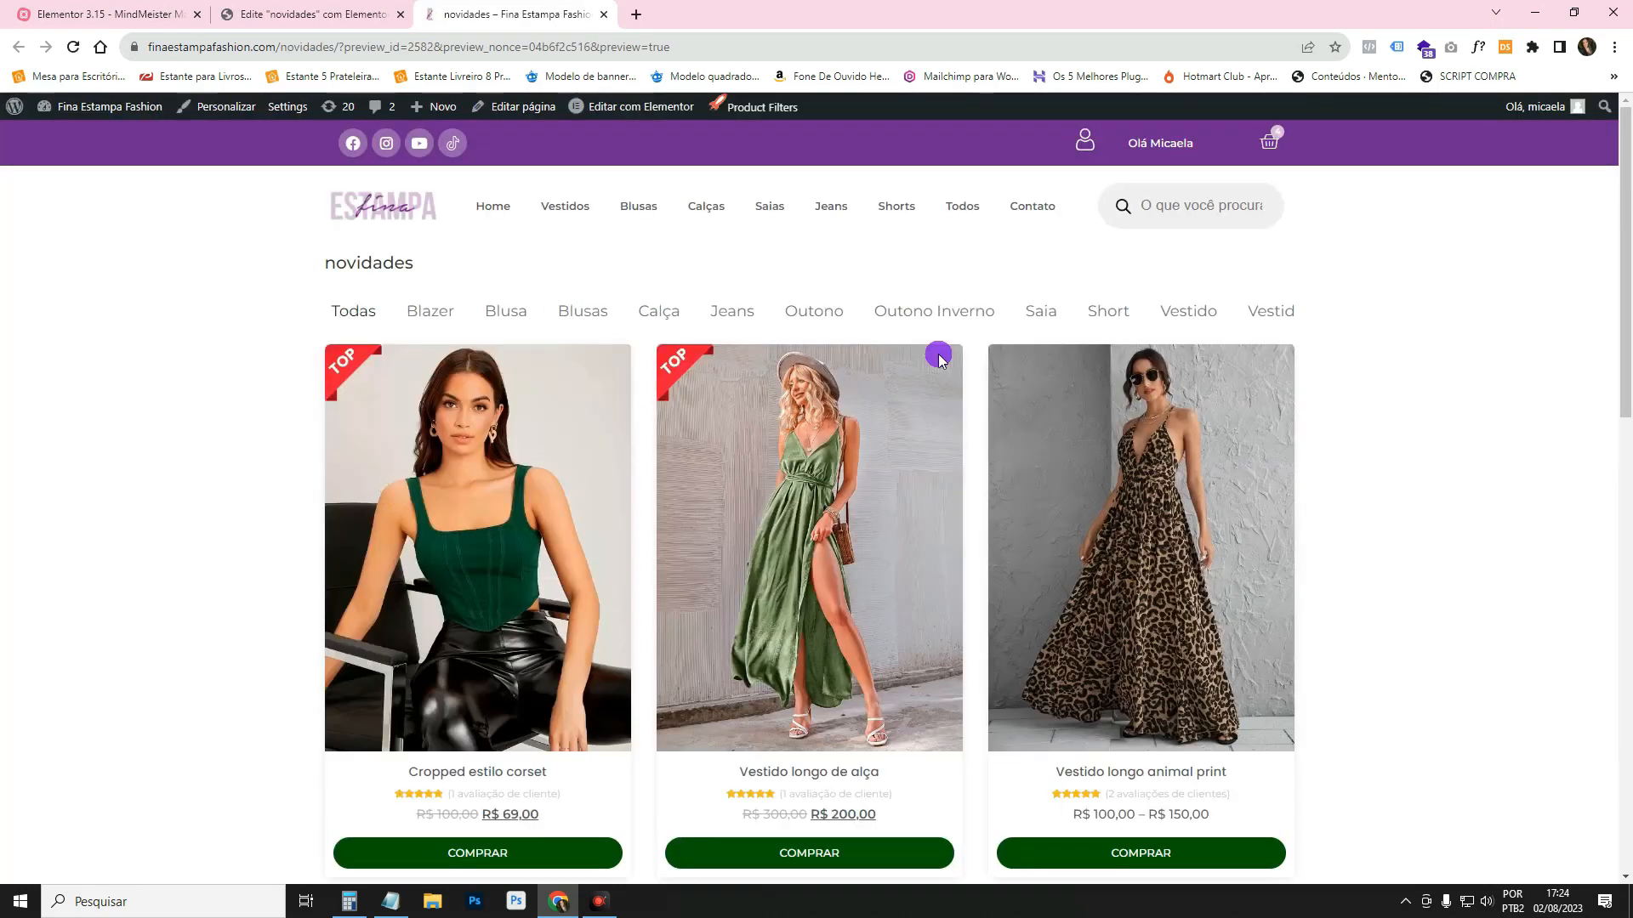
{"action": "left_click_drag", "start_coordinate": [1194, 319], "coordinate": [1095, 359]}
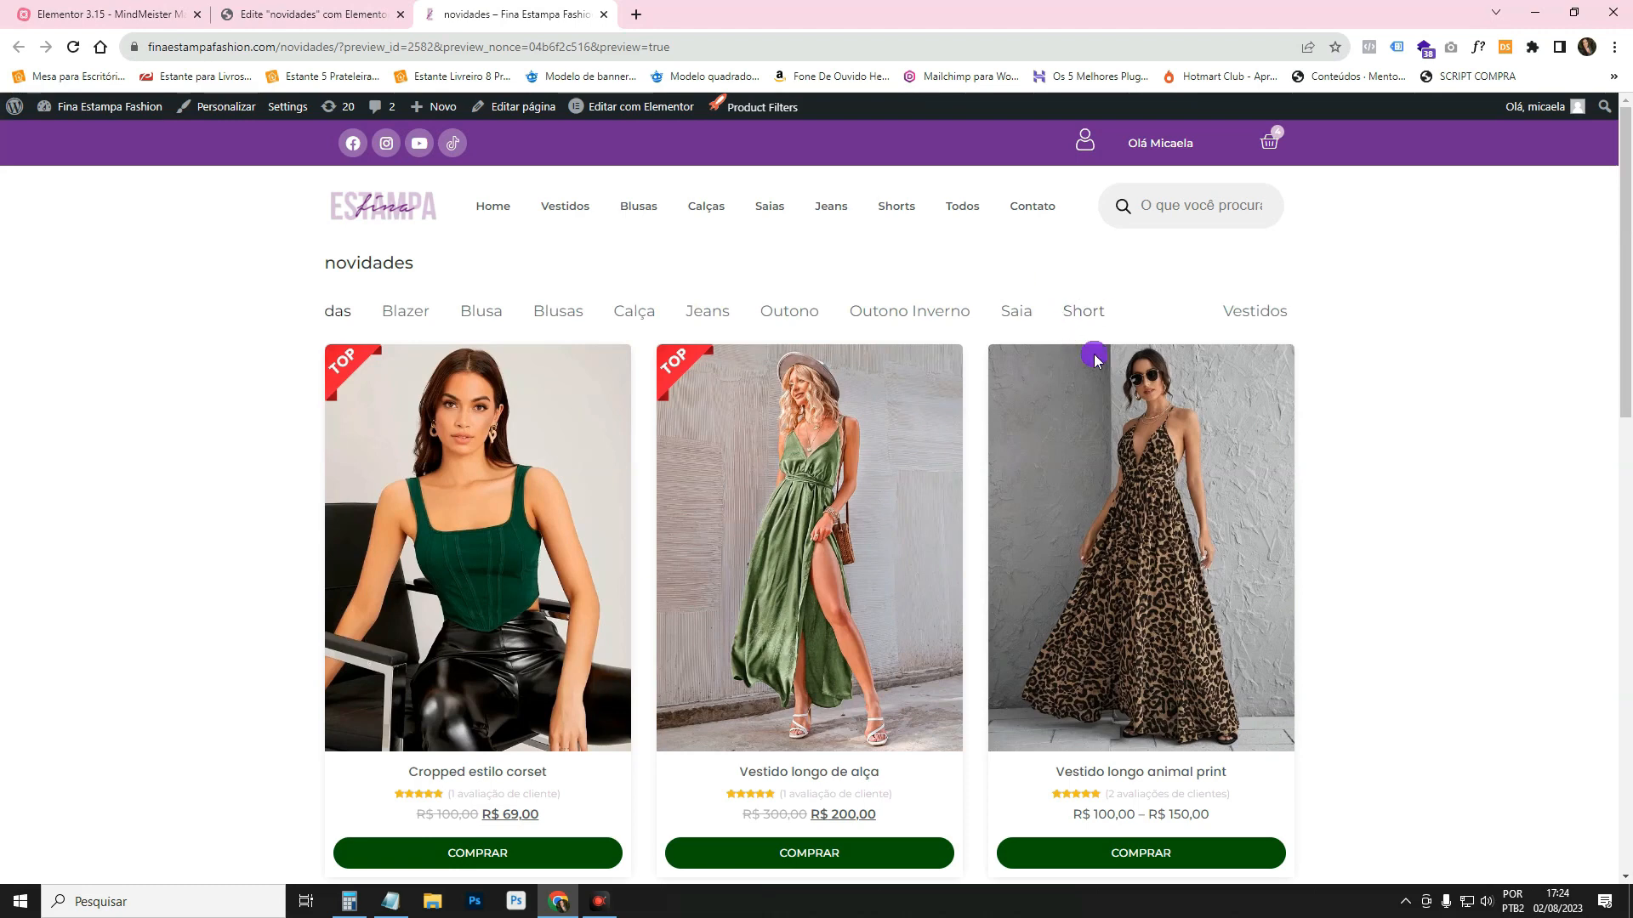
{"action": "left_click_drag", "start_coordinate": [1197, 346], "coordinate": [707, 314]}
{"action": "left_click", "coordinate": [657, 316]}
{"action": "key", "text": "ctrl+shift+Tab"}
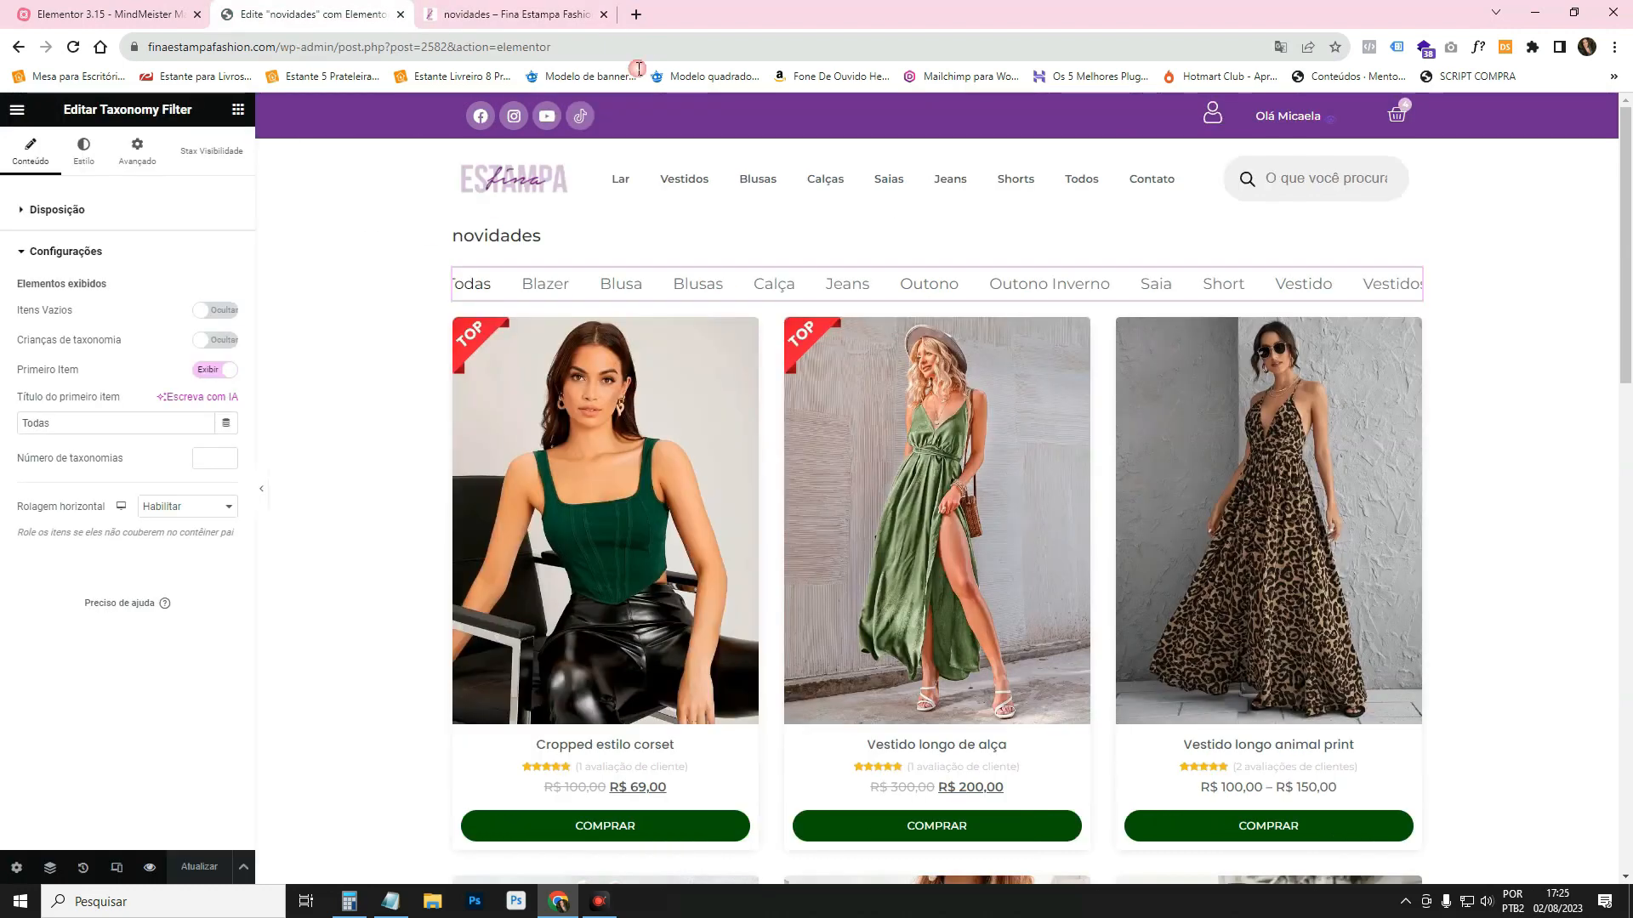
{"action": "left_click", "coordinate": [1412, 285]}
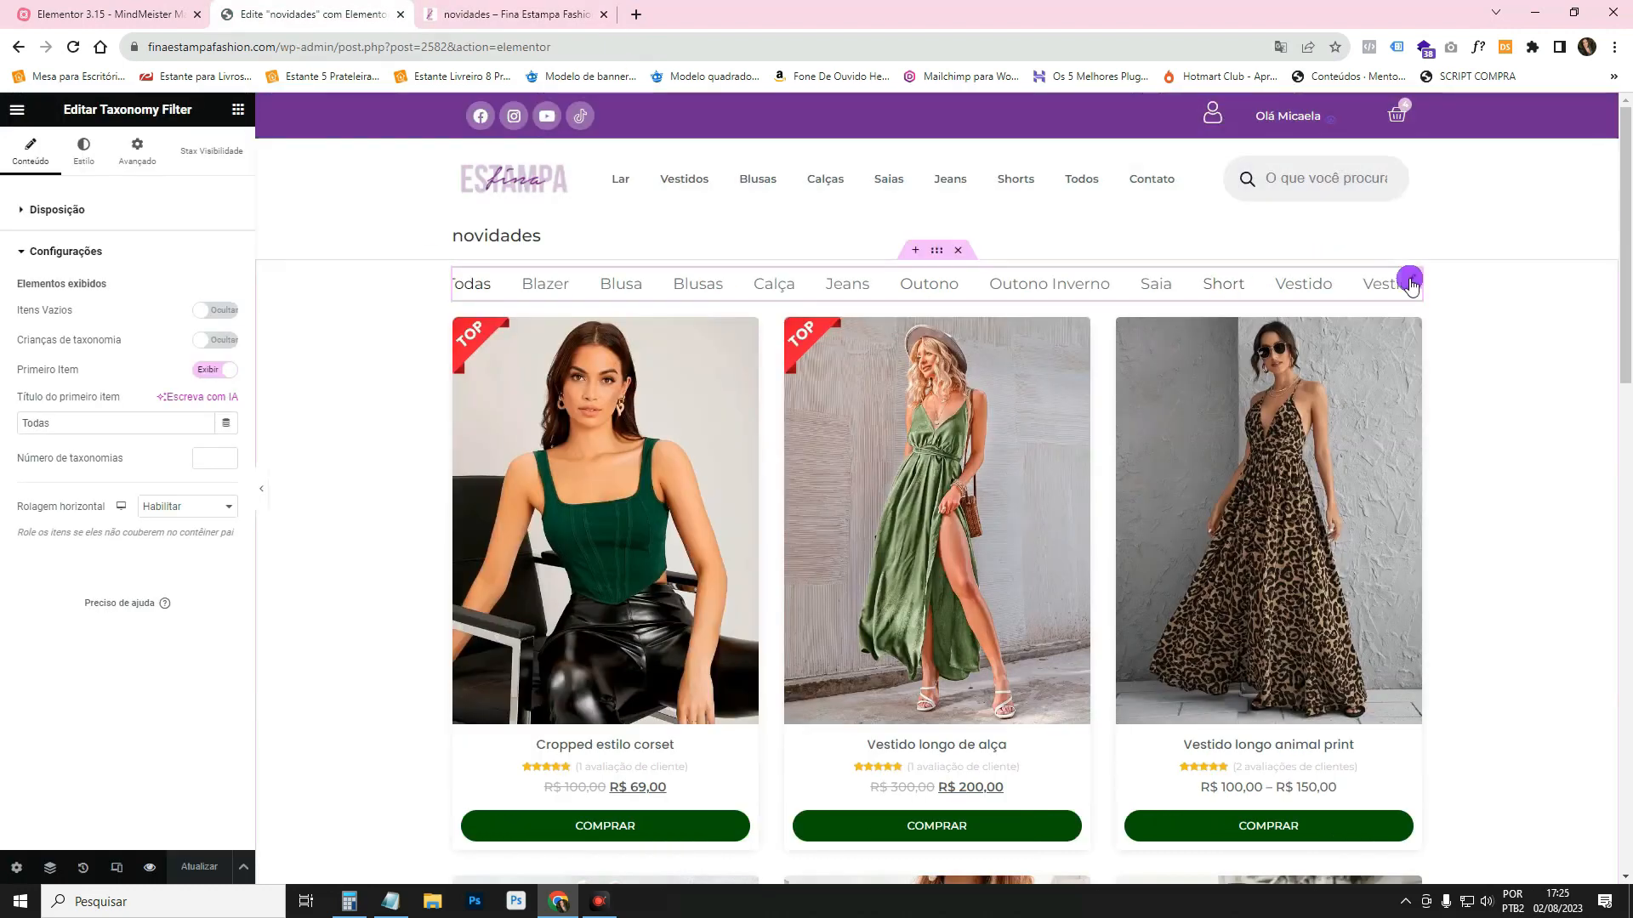
Set the space between filter items to 16 and apply the Acento global font to them.
{"action": "left_click", "coordinate": [88, 160]}
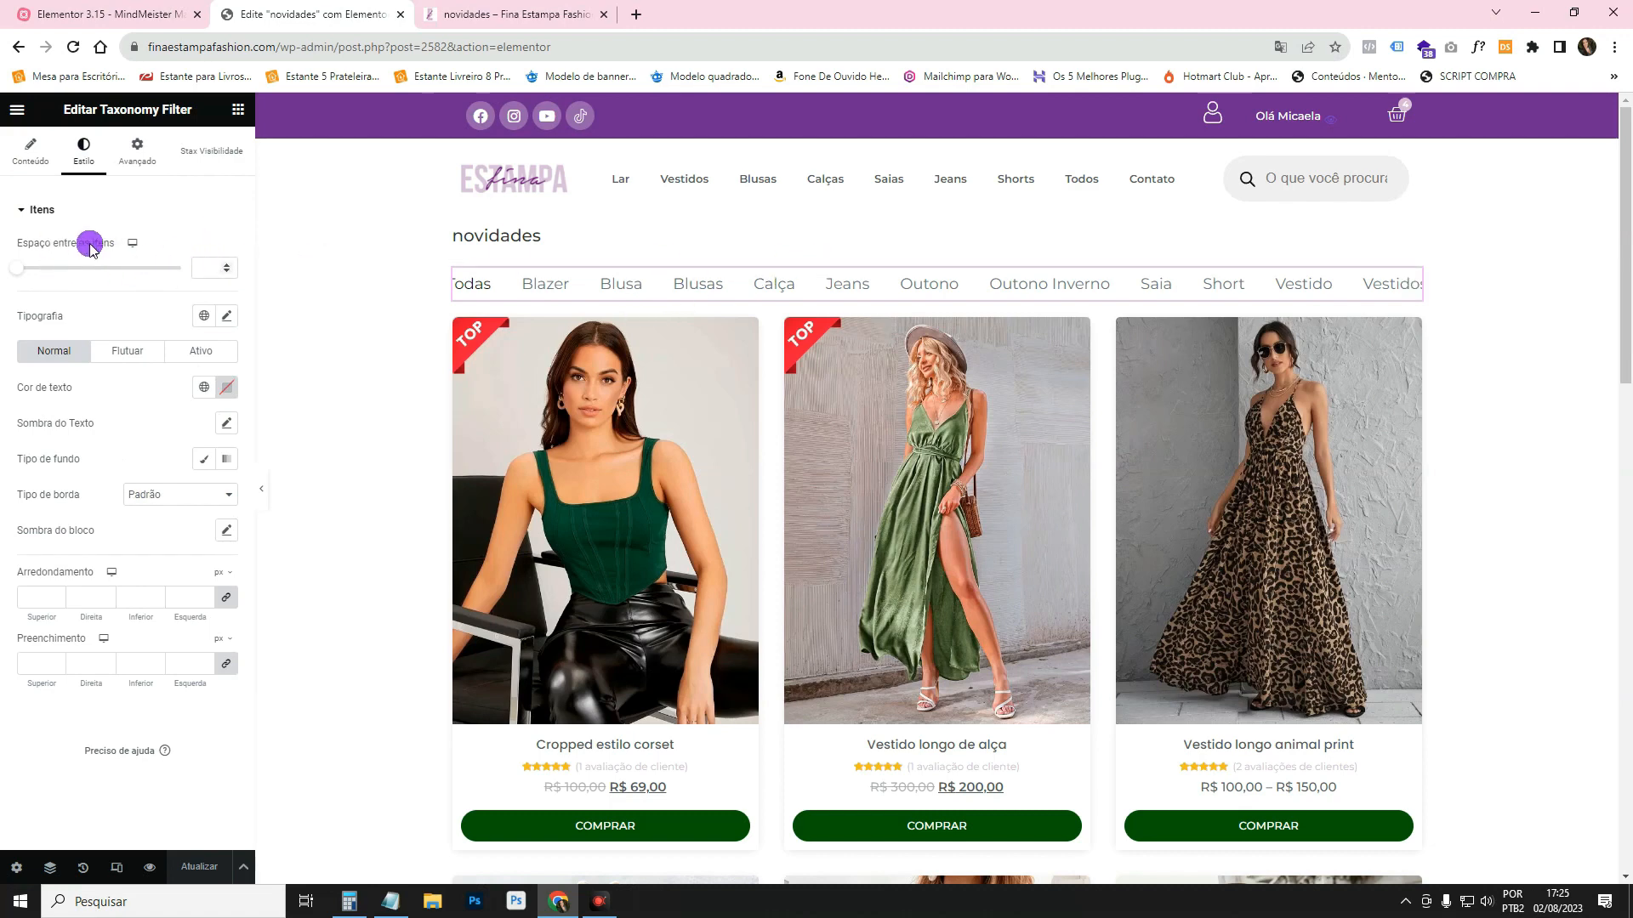
{"action": "left_click_drag", "start_coordinate": [22, 267], "coordinate": [34, 271]}
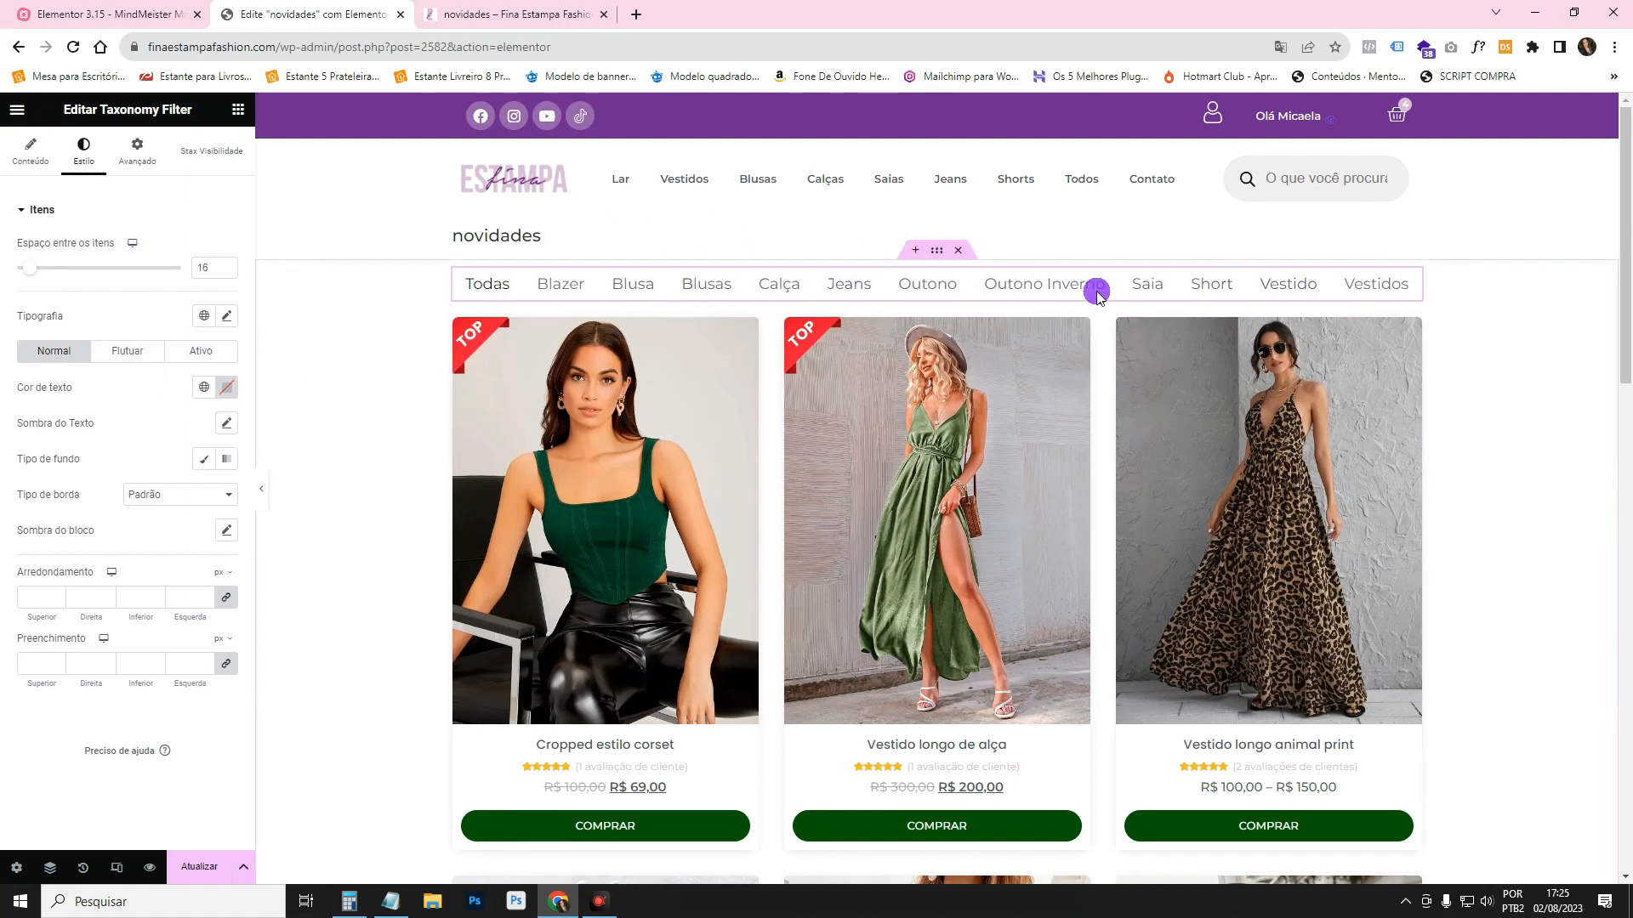
{"action": "left_click", "coordinate": [204, 316]}
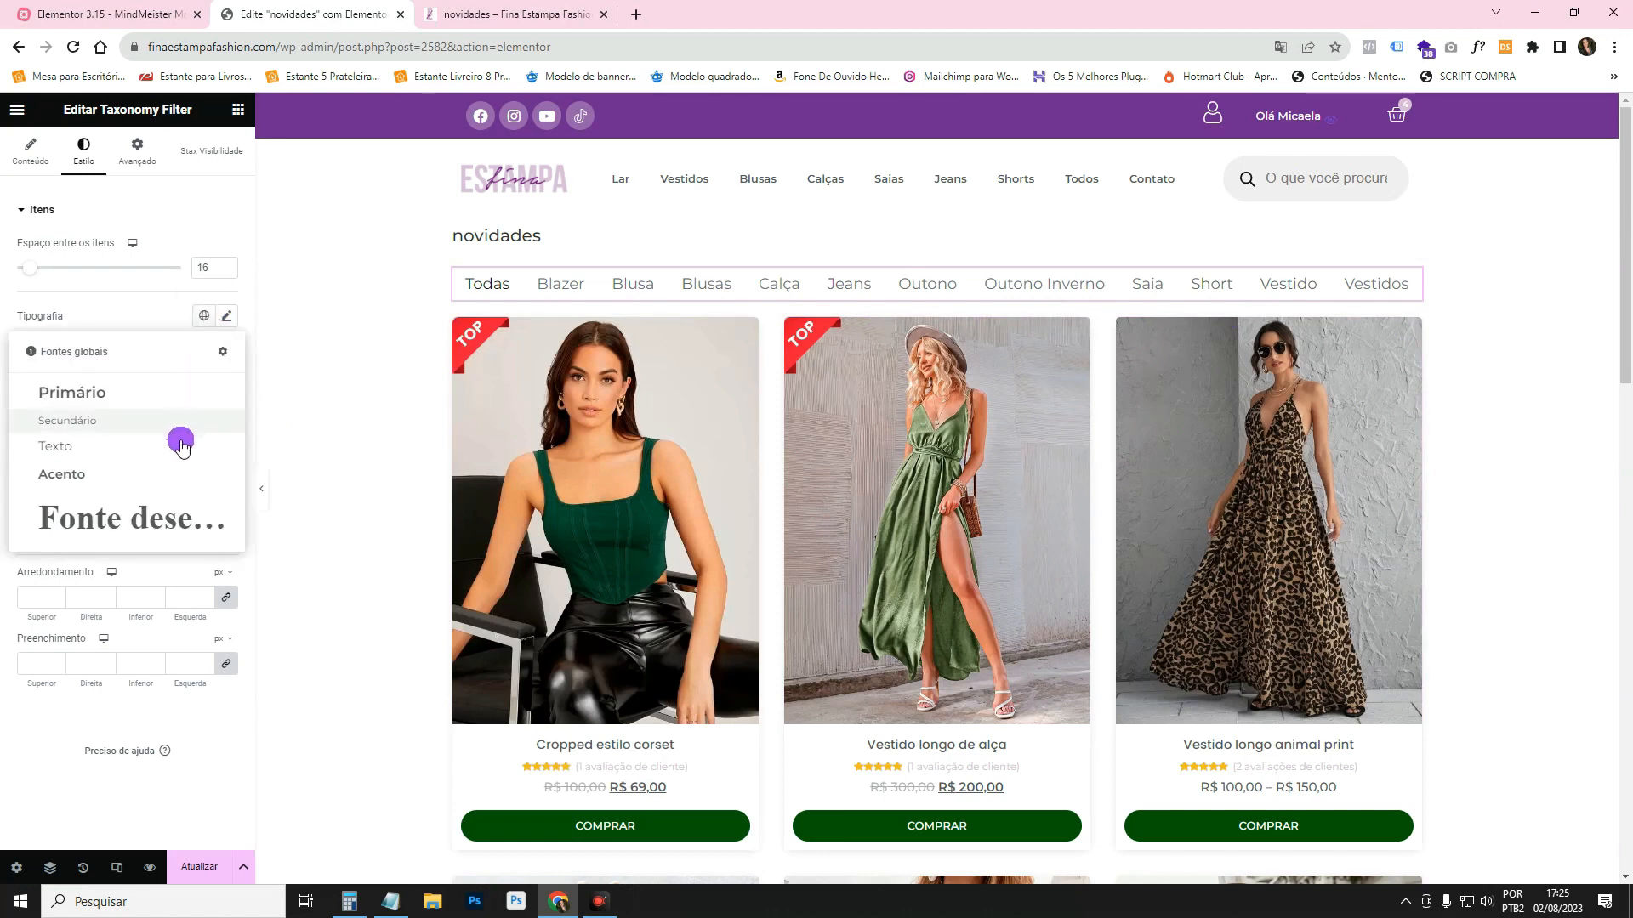
{"action": "left_click", "coordinate": [165, 482]}
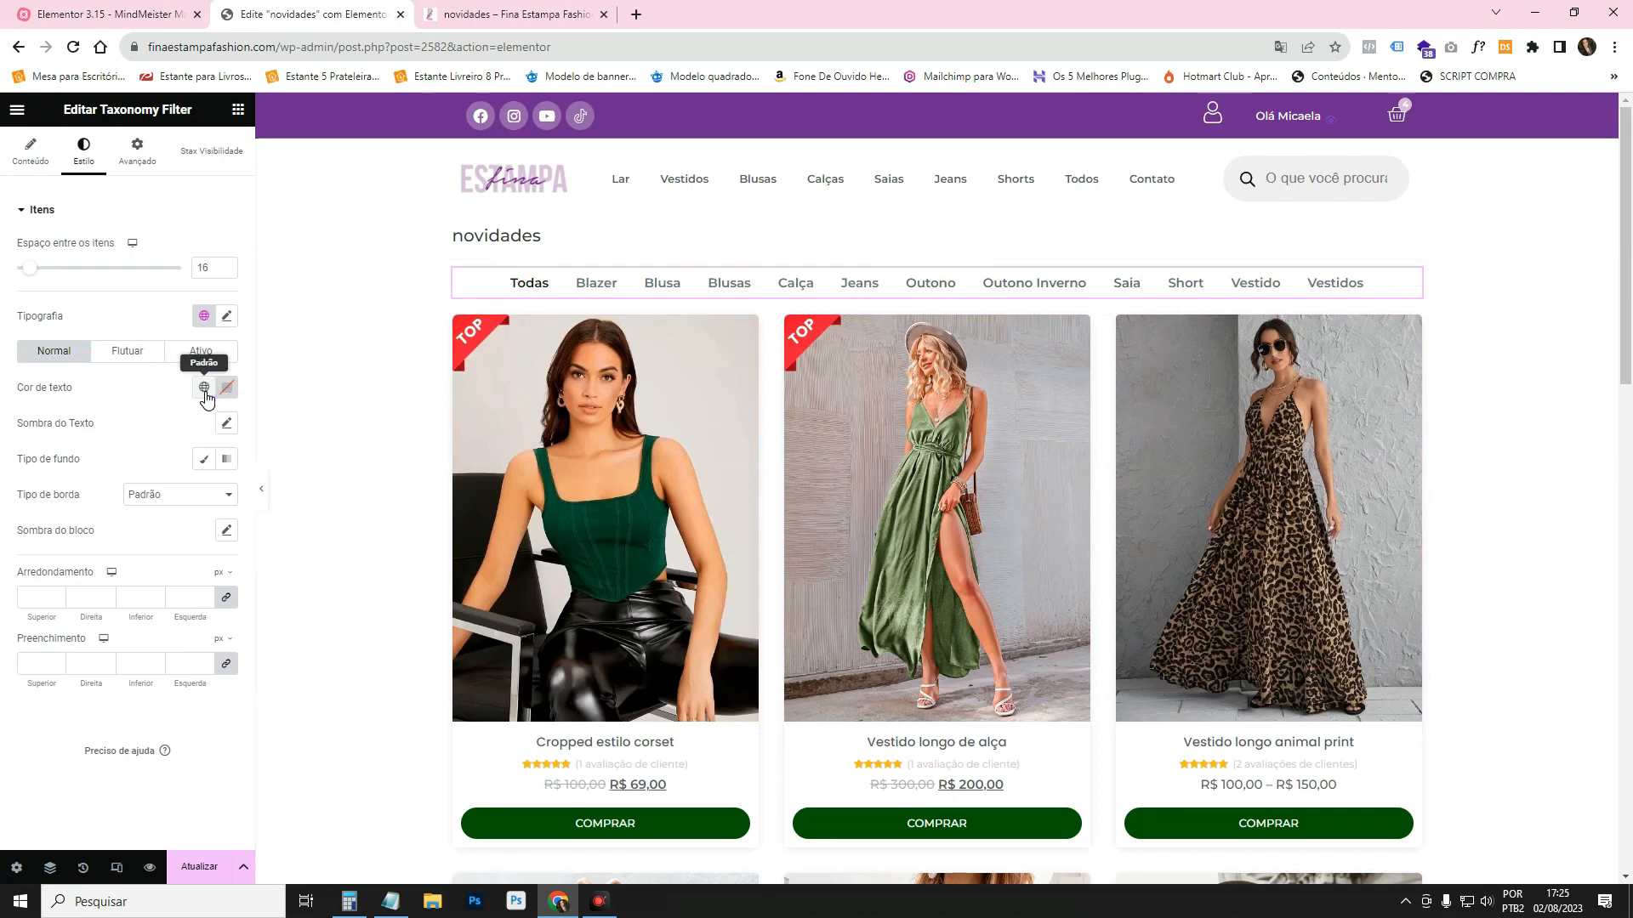
Assign the dark grey global color #54595F to the filter items' text in the normal and hover states.
{"action": "left_click", "coordinate": [205, 388]}
{"action": "left_click", "coordinate": [43, 495]}
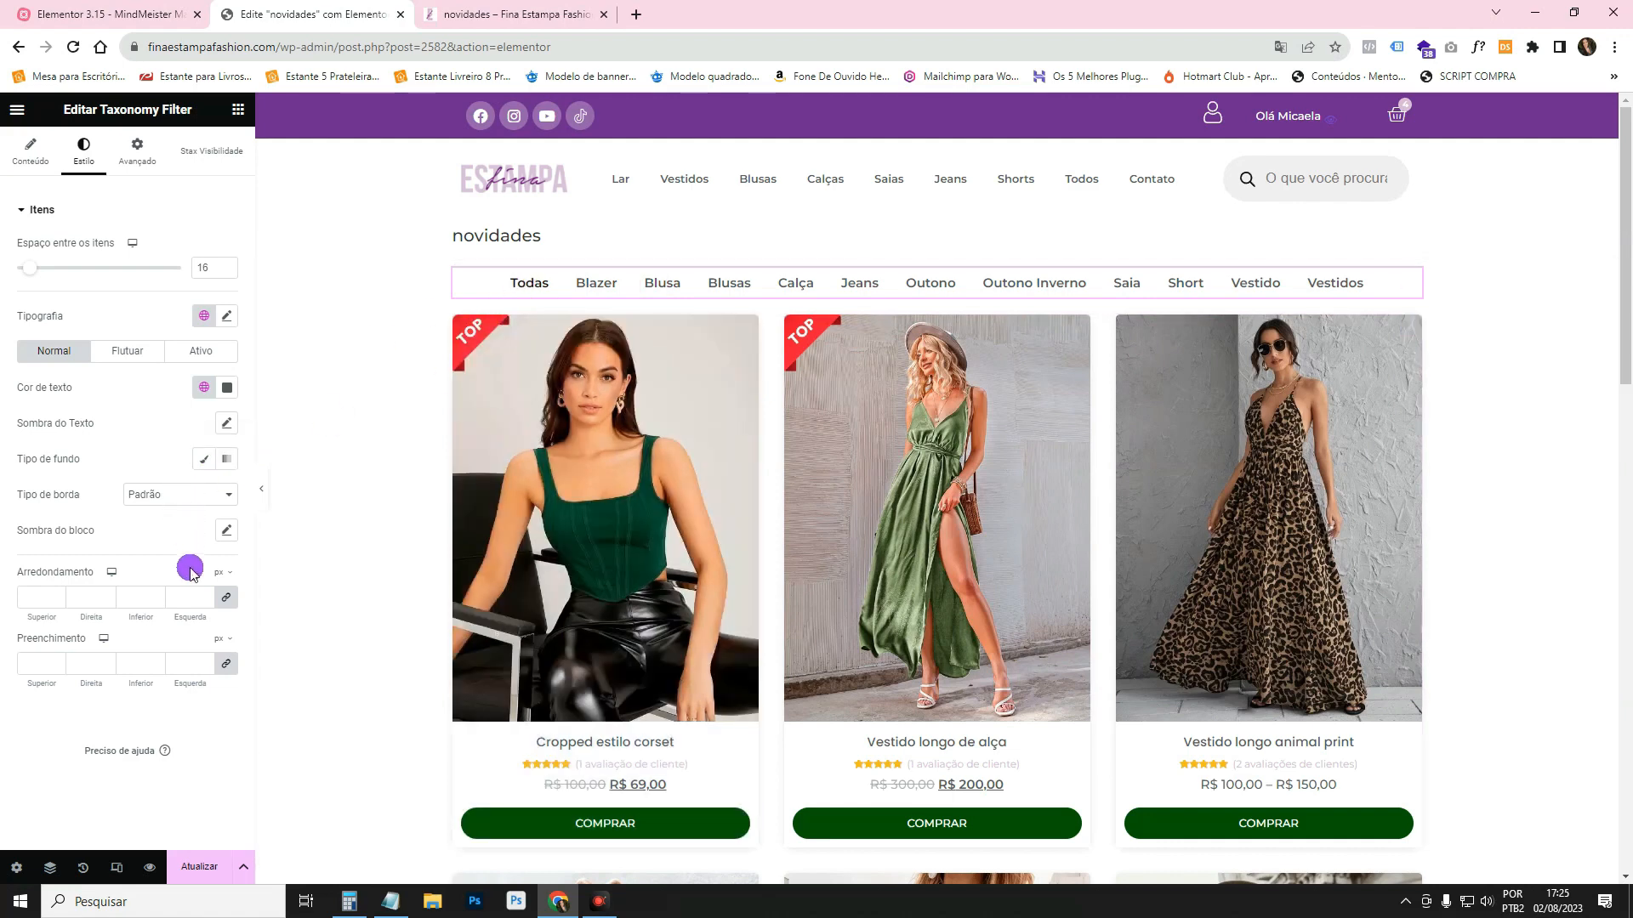
{"action": "left_click", "coordinate": [128, 351]}
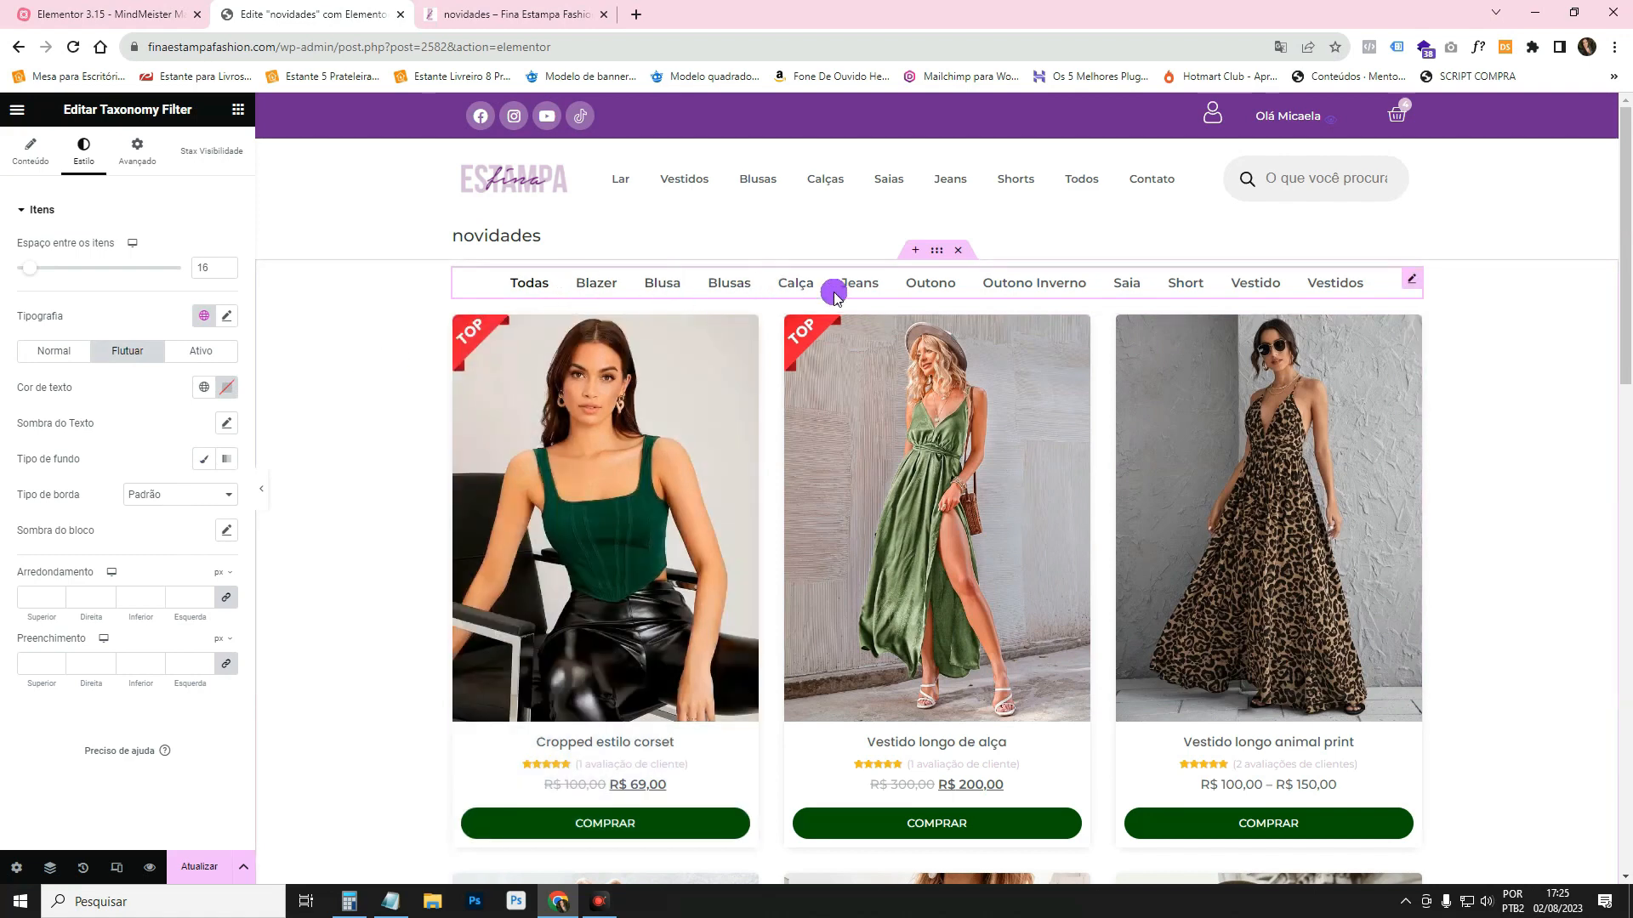
{"action": "left_click", "coordinate": [209, 388]}
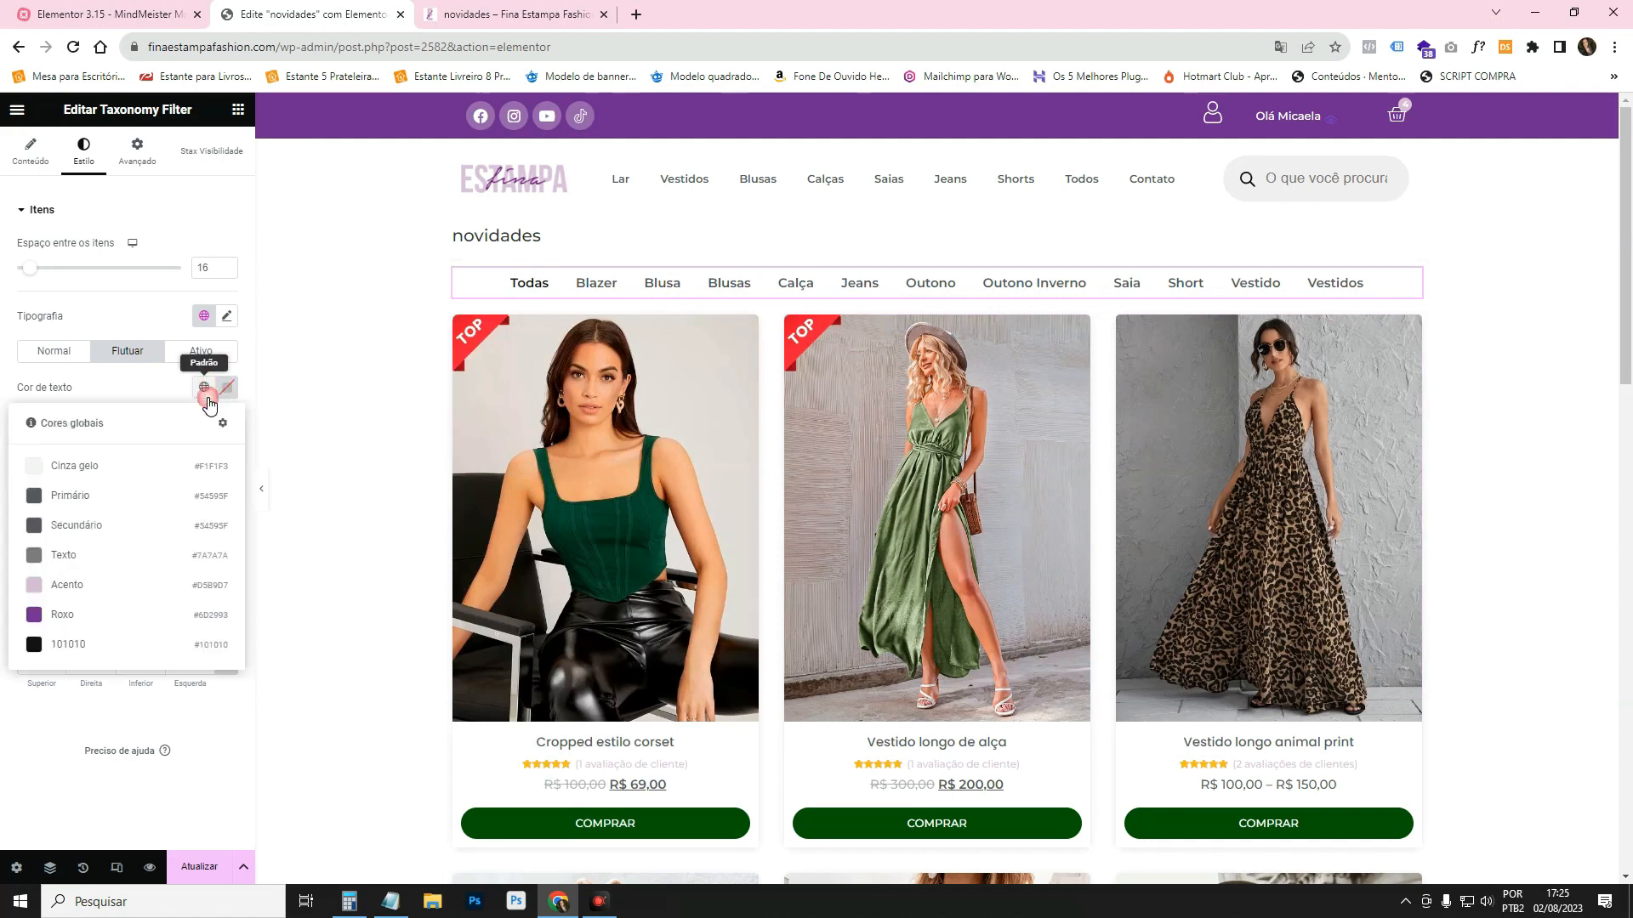
{"action": "left_click", "coordinate": [154, 508]}
Give hovered filter items a classic Cinza gelo background and set a 30 px radius on all corners.
{"action": "left_click", "coordinate": [204, 460]}
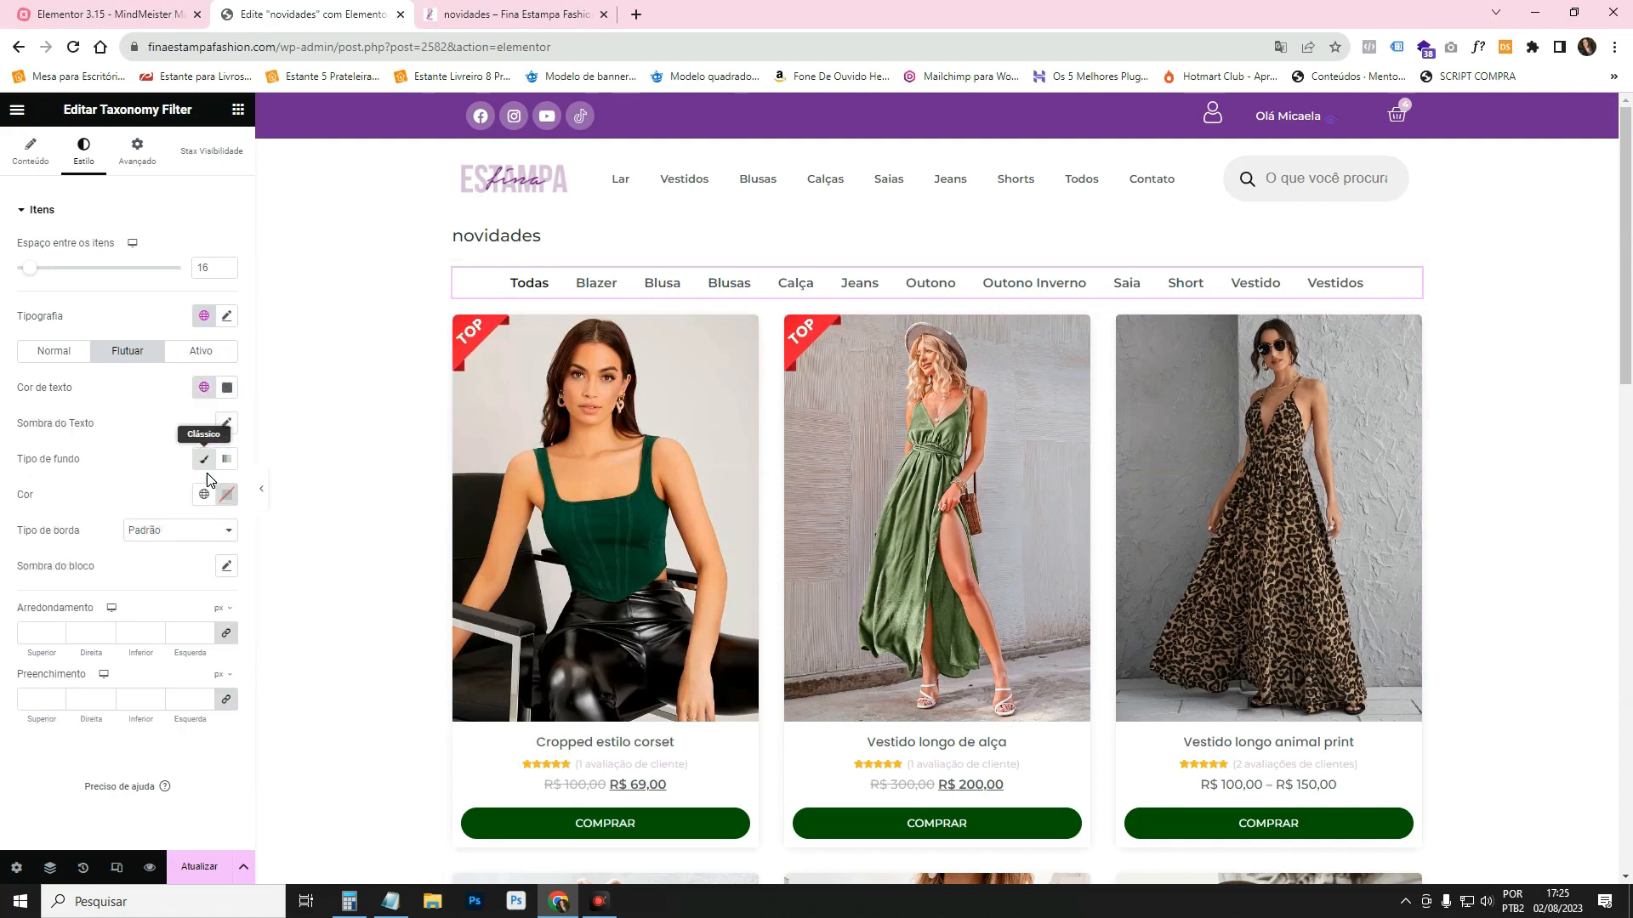
{"action": "left_click", "coordinate": [204, 494]}
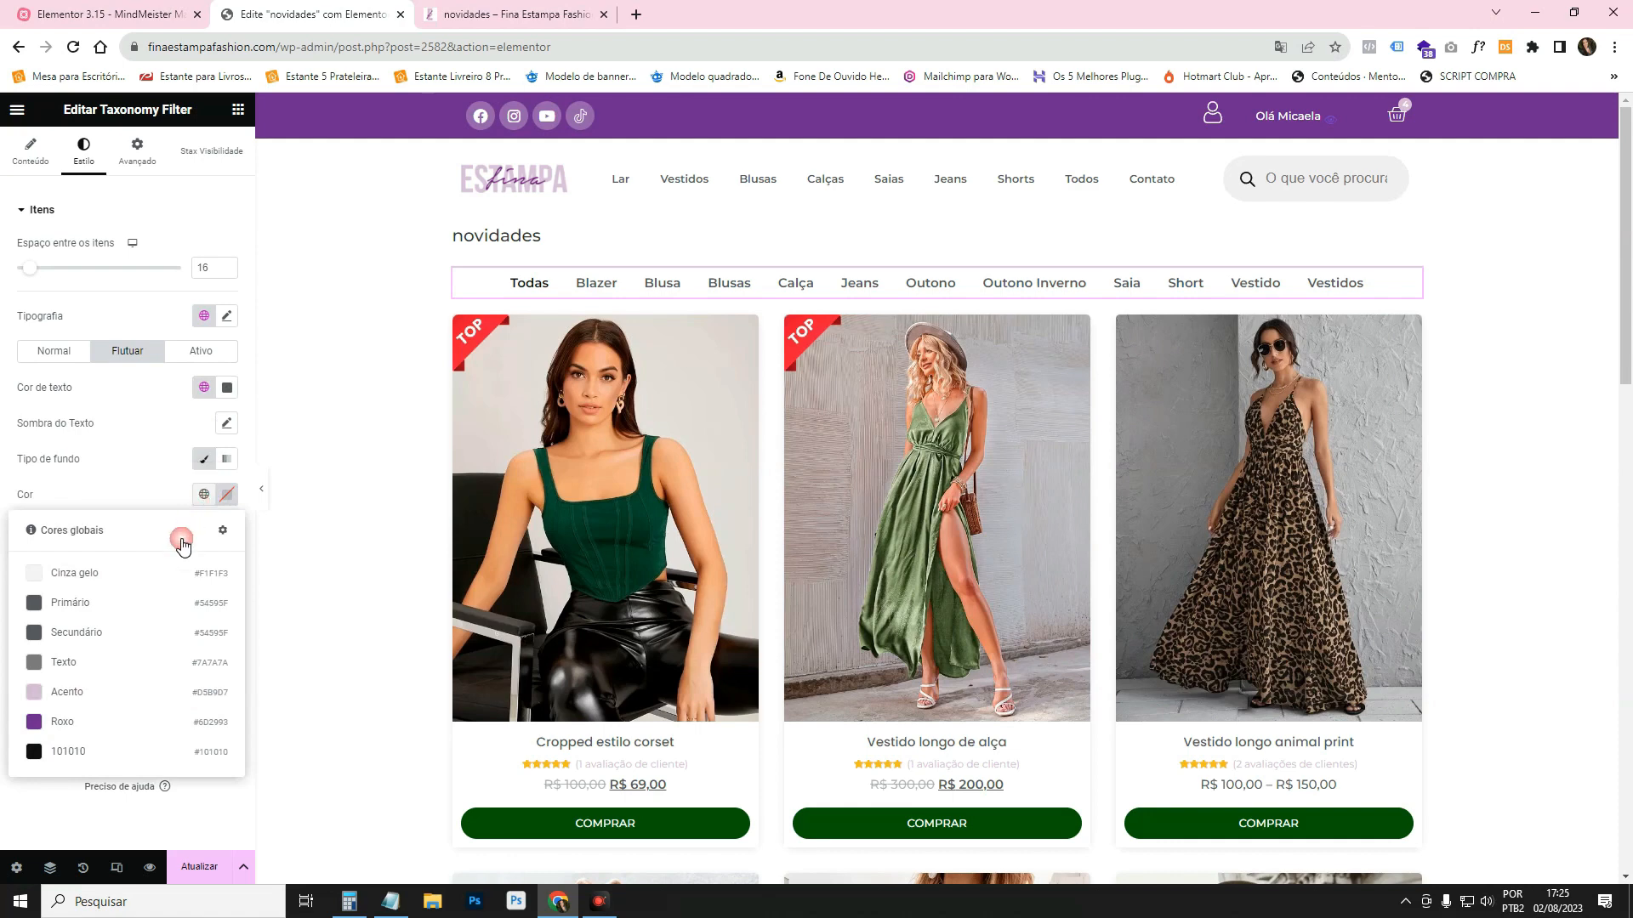
{"action": "left_click", "coordinate": [125, 581]}
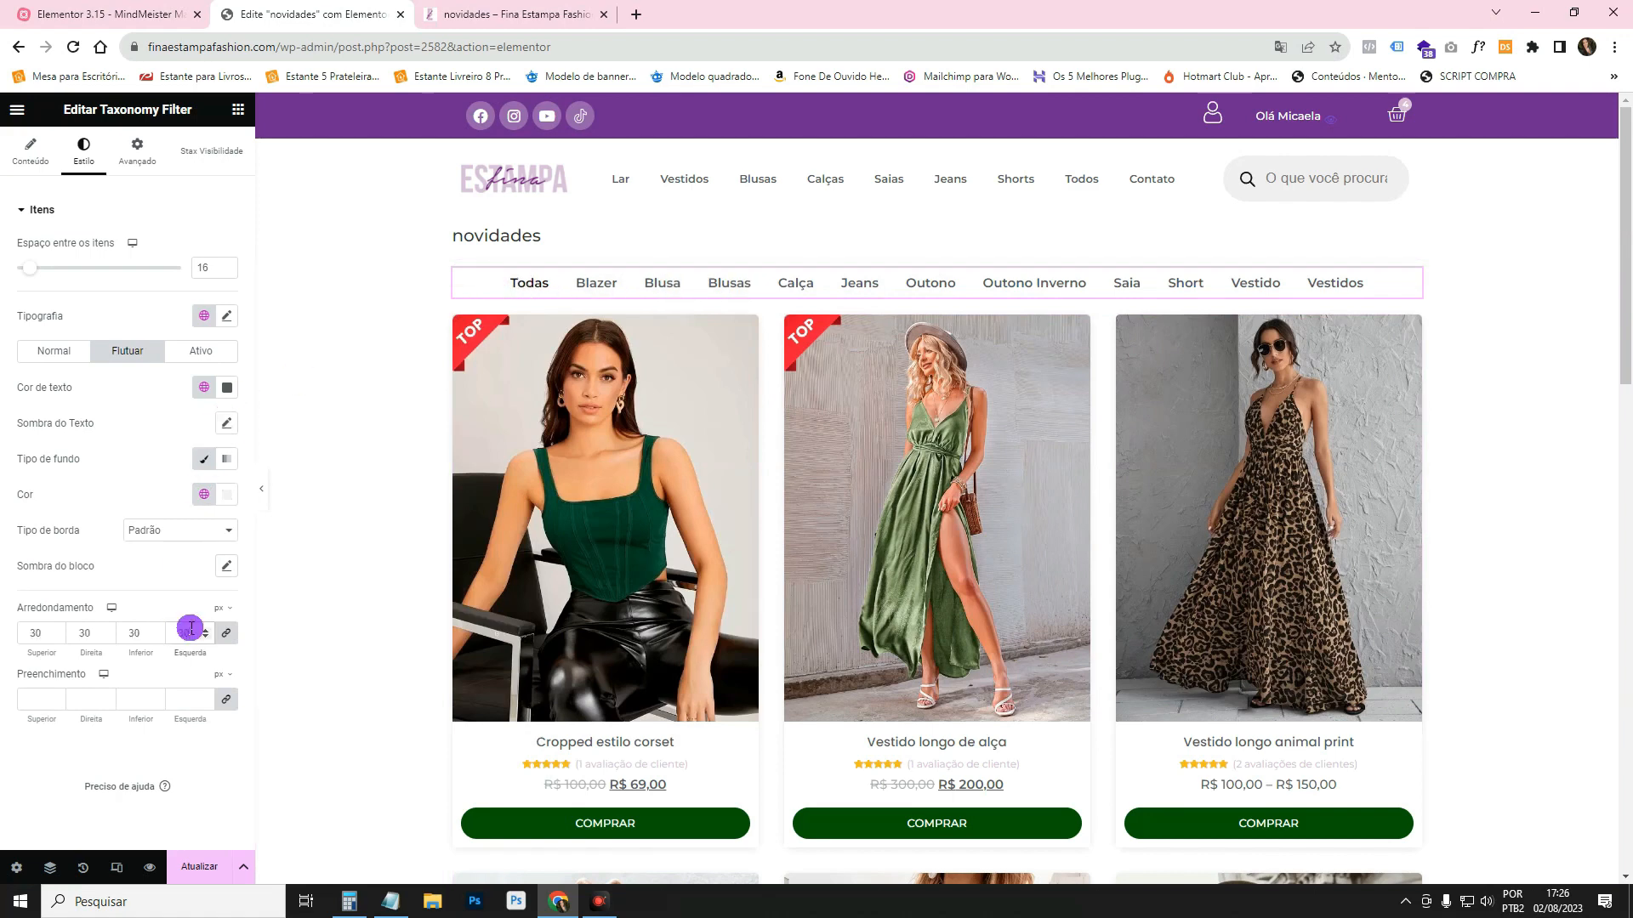
Style the active filter item with white #FFFFFF text on a classic Roxo background.
{"action": "left_click", "coordinate": [200, 350]}
{"action": "left_click", "coordinate": [534, 284]}
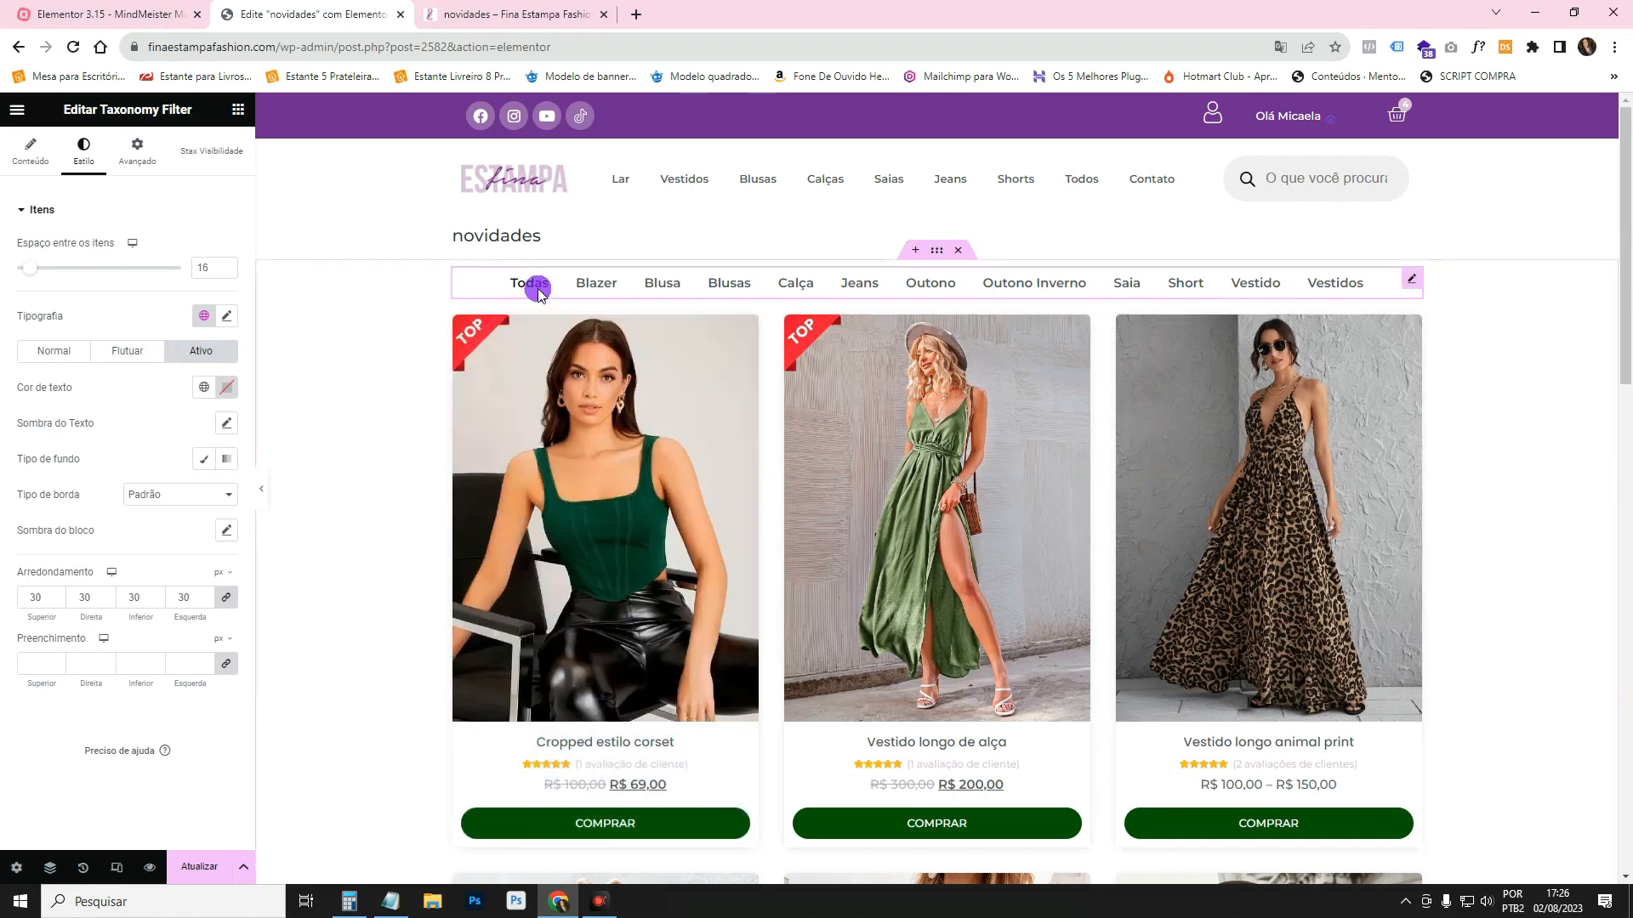
{"action": "left_click", "coordinate": [226, 388]}
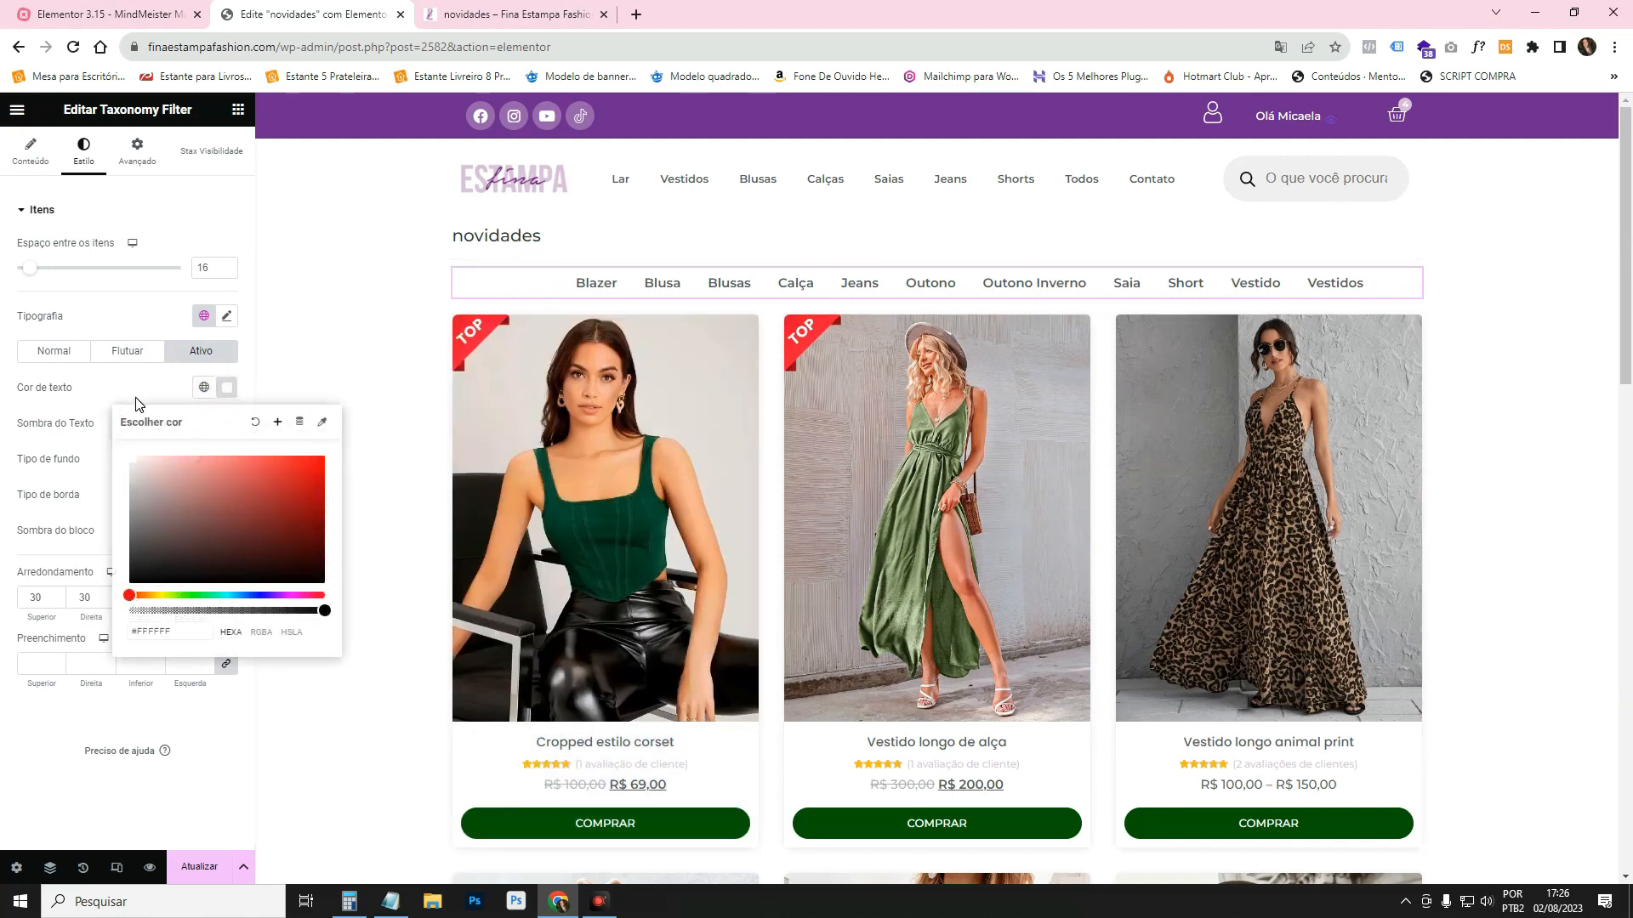
{"action": "left_click", "coordinate": [140, 390]}
{"action": "left_click", "coordinate": [203, 458]}
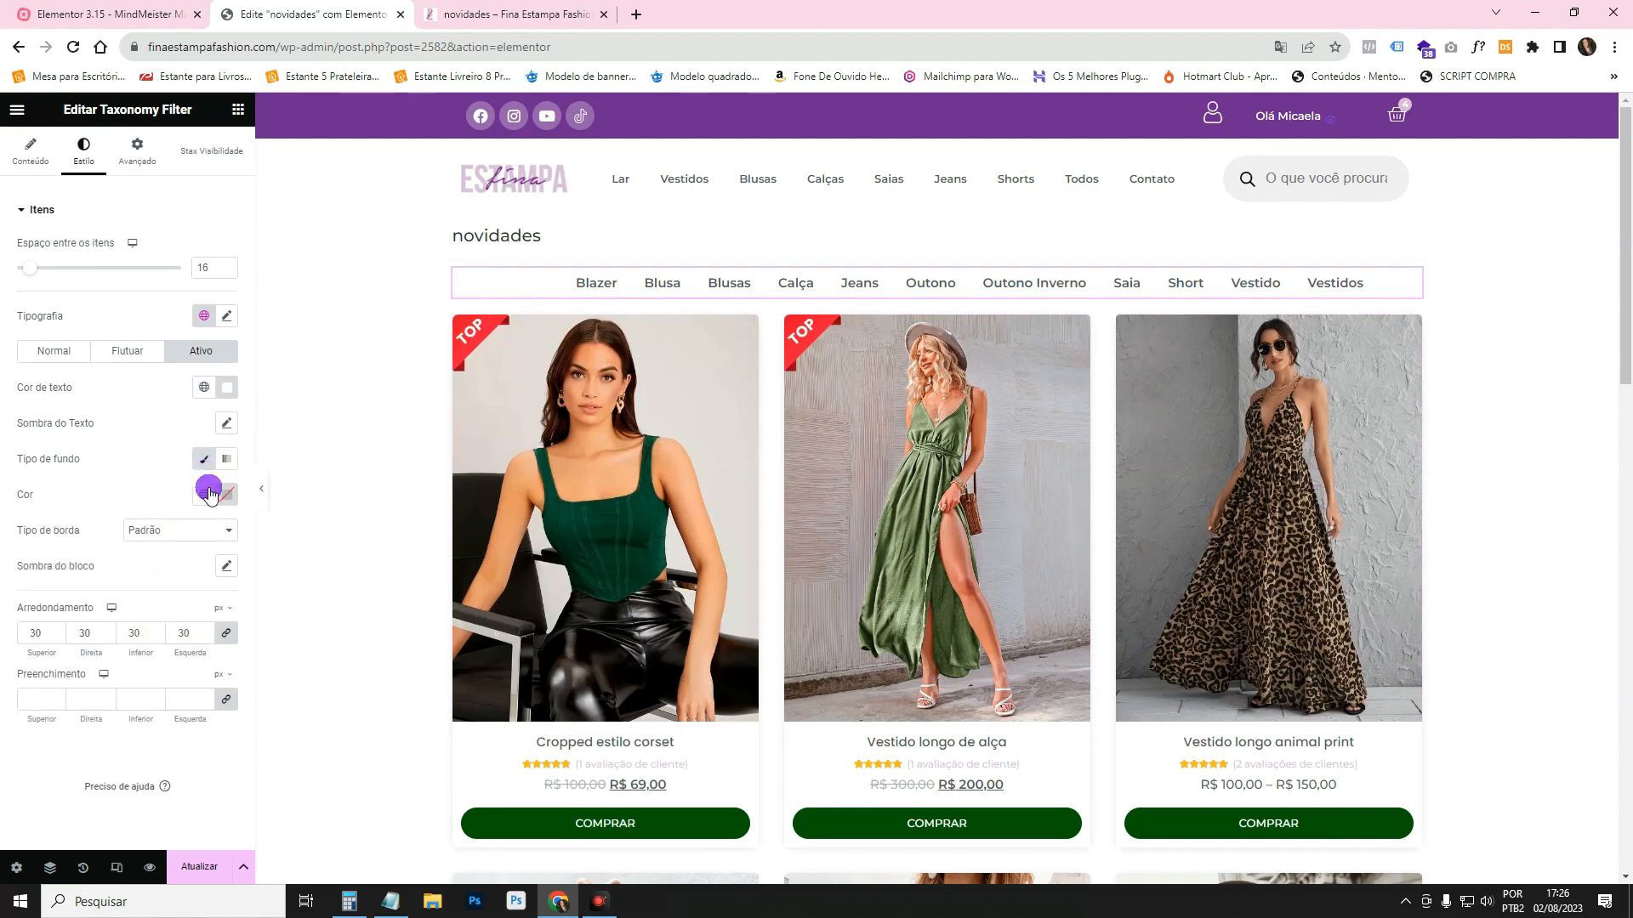
{"action": "left_click", "coordinate": [204, 494]}
{"action": "left_click", "coordinate": [139, 724]}
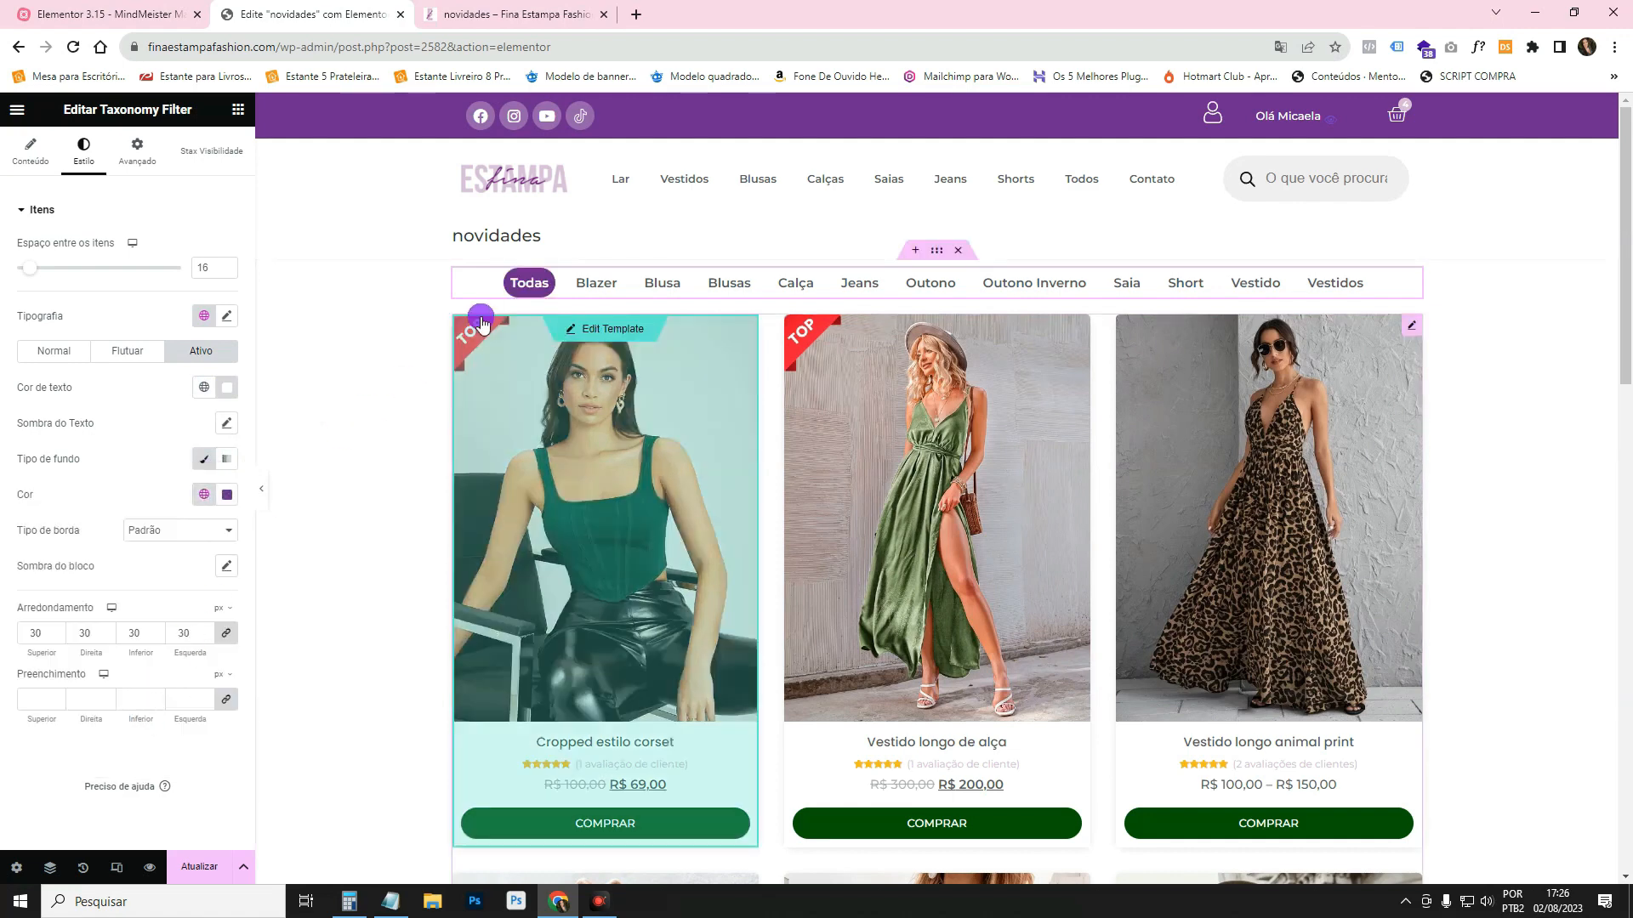
Set the filter items' padding to 5 px on all sides.
{"action": "left_click", "coordinate": [543, 279]}
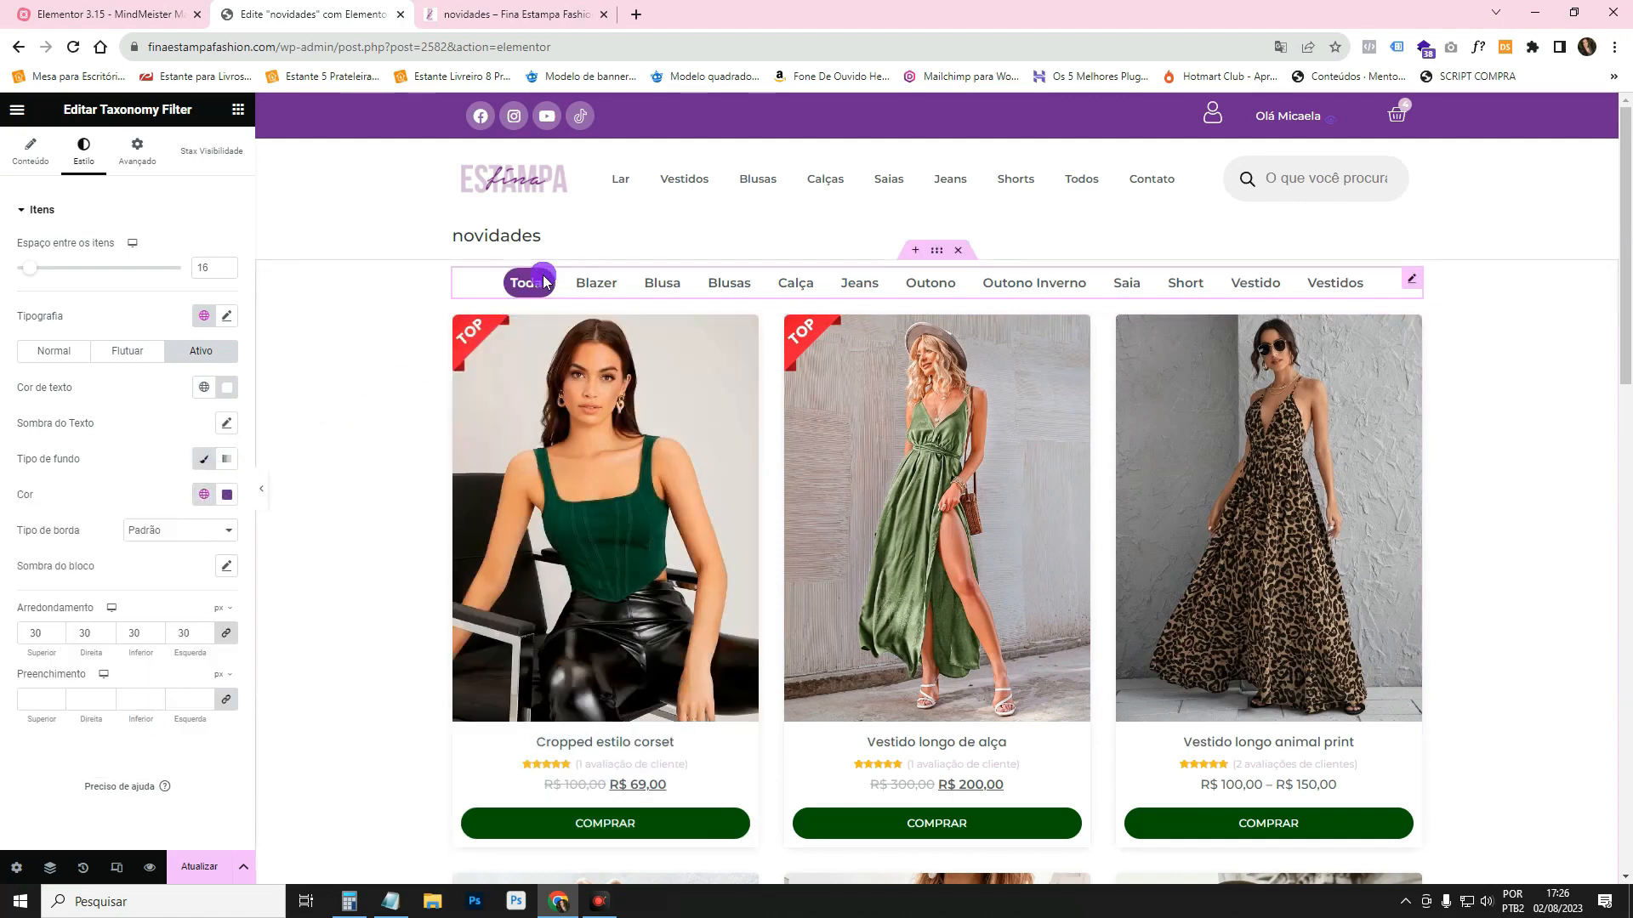
{"action": "left_click", "coordinate": [169, 700]}
{"action": "type", "text": "5"}
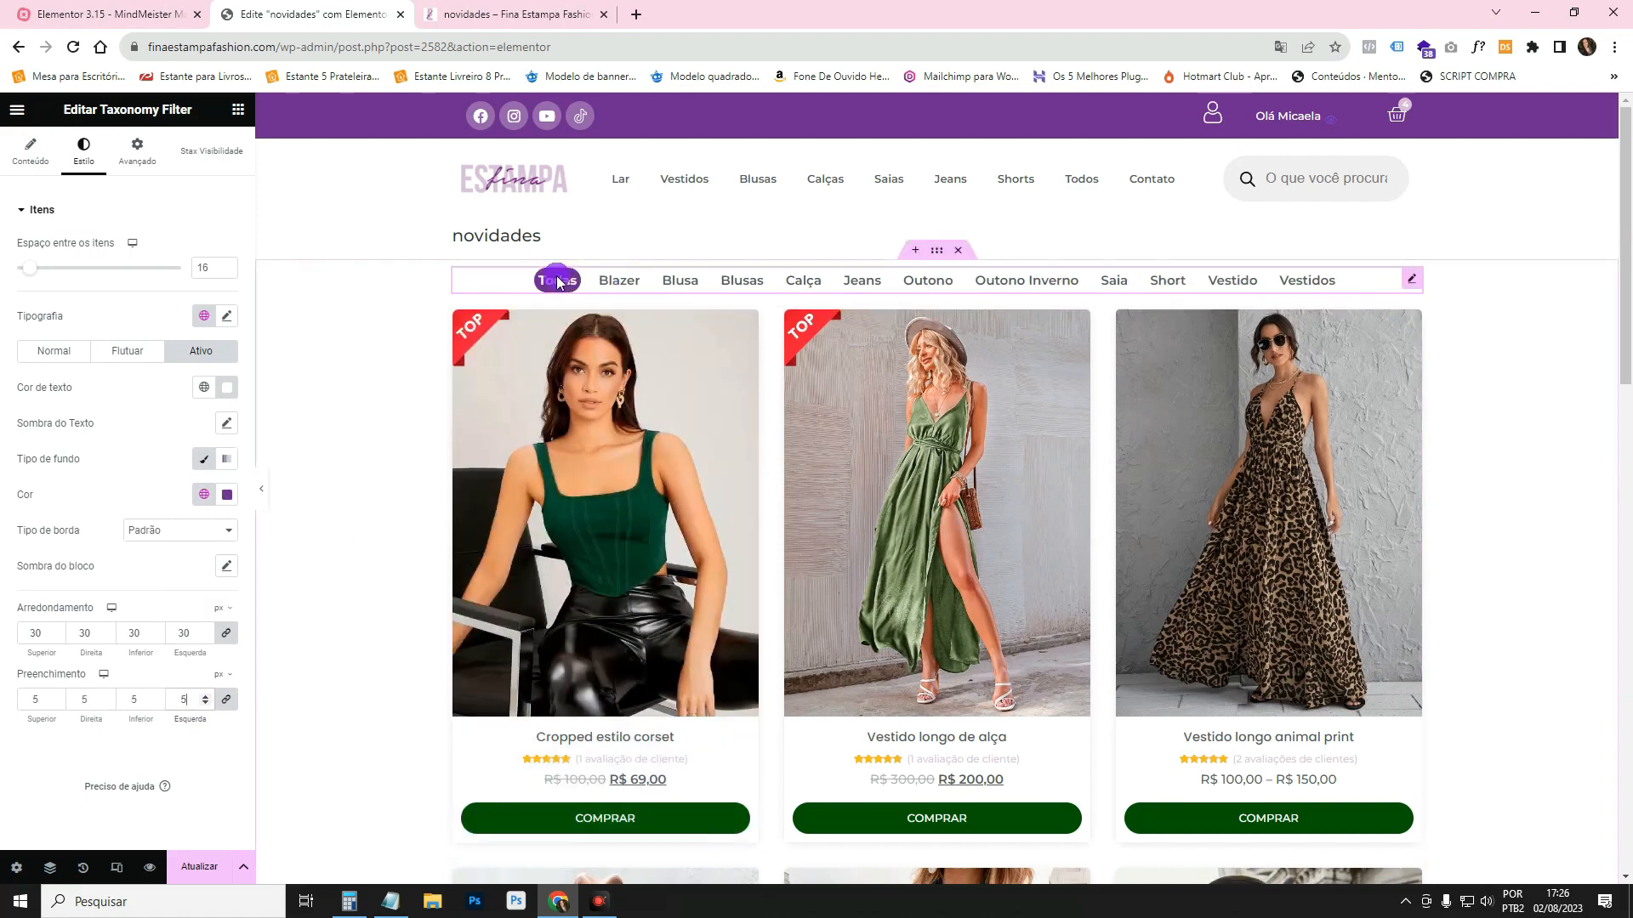
{"action": "left_click", "coordinate": [189, 700]}
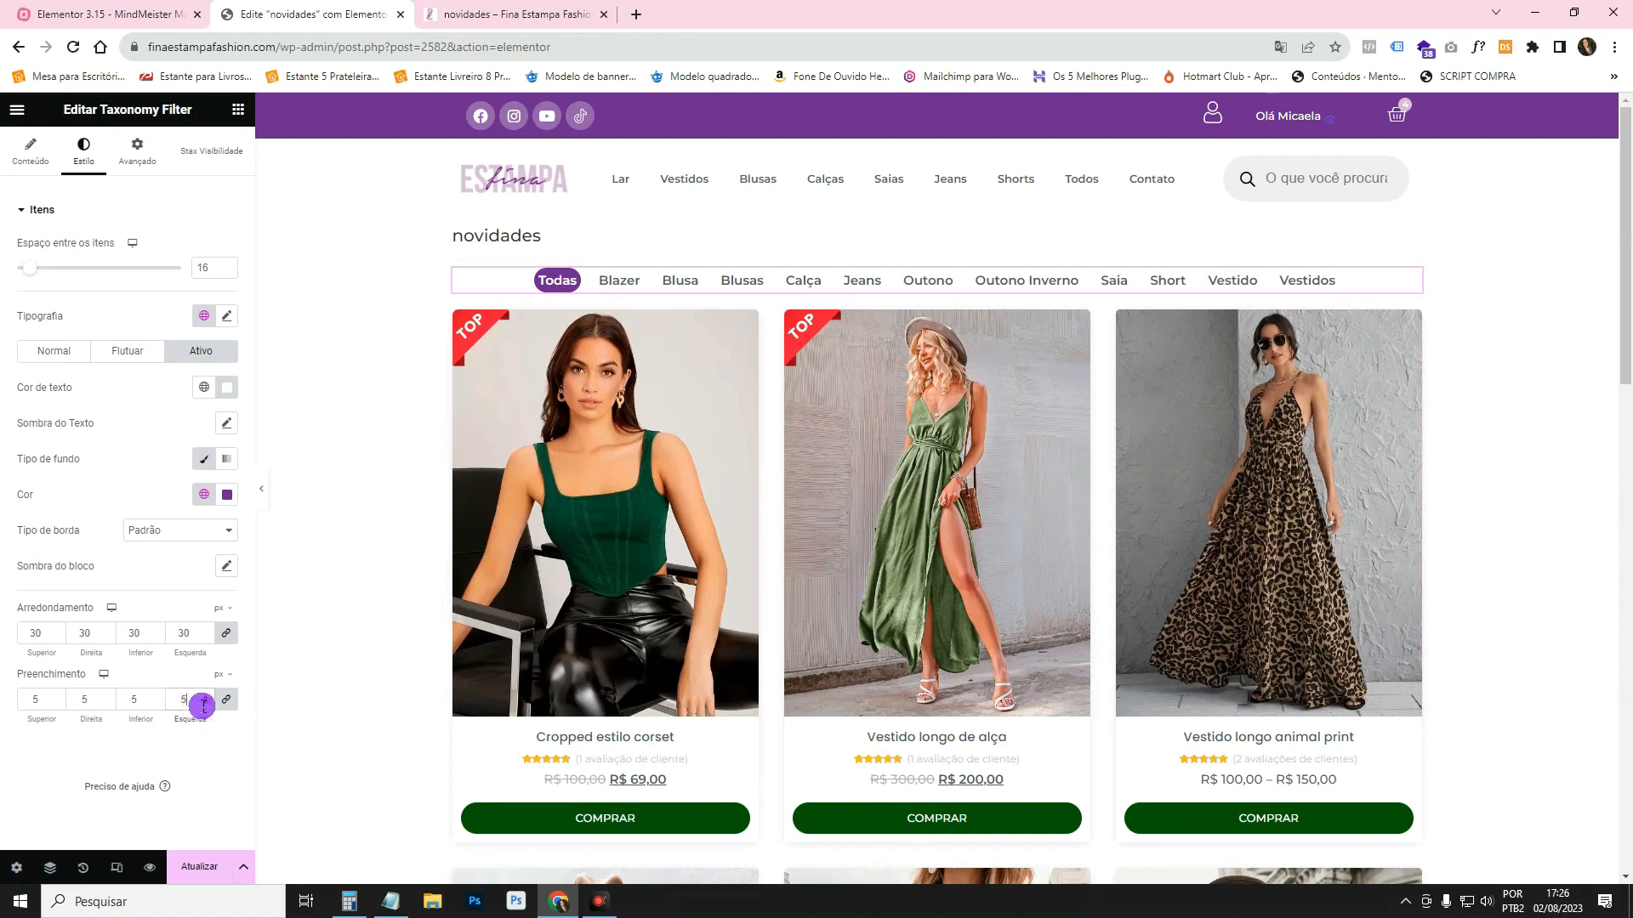
Unlink the padding sides of the filter items, set the right and left padding to 20 px, and update the page.
{"action": "left_click", "coordinate": [225, 700]}
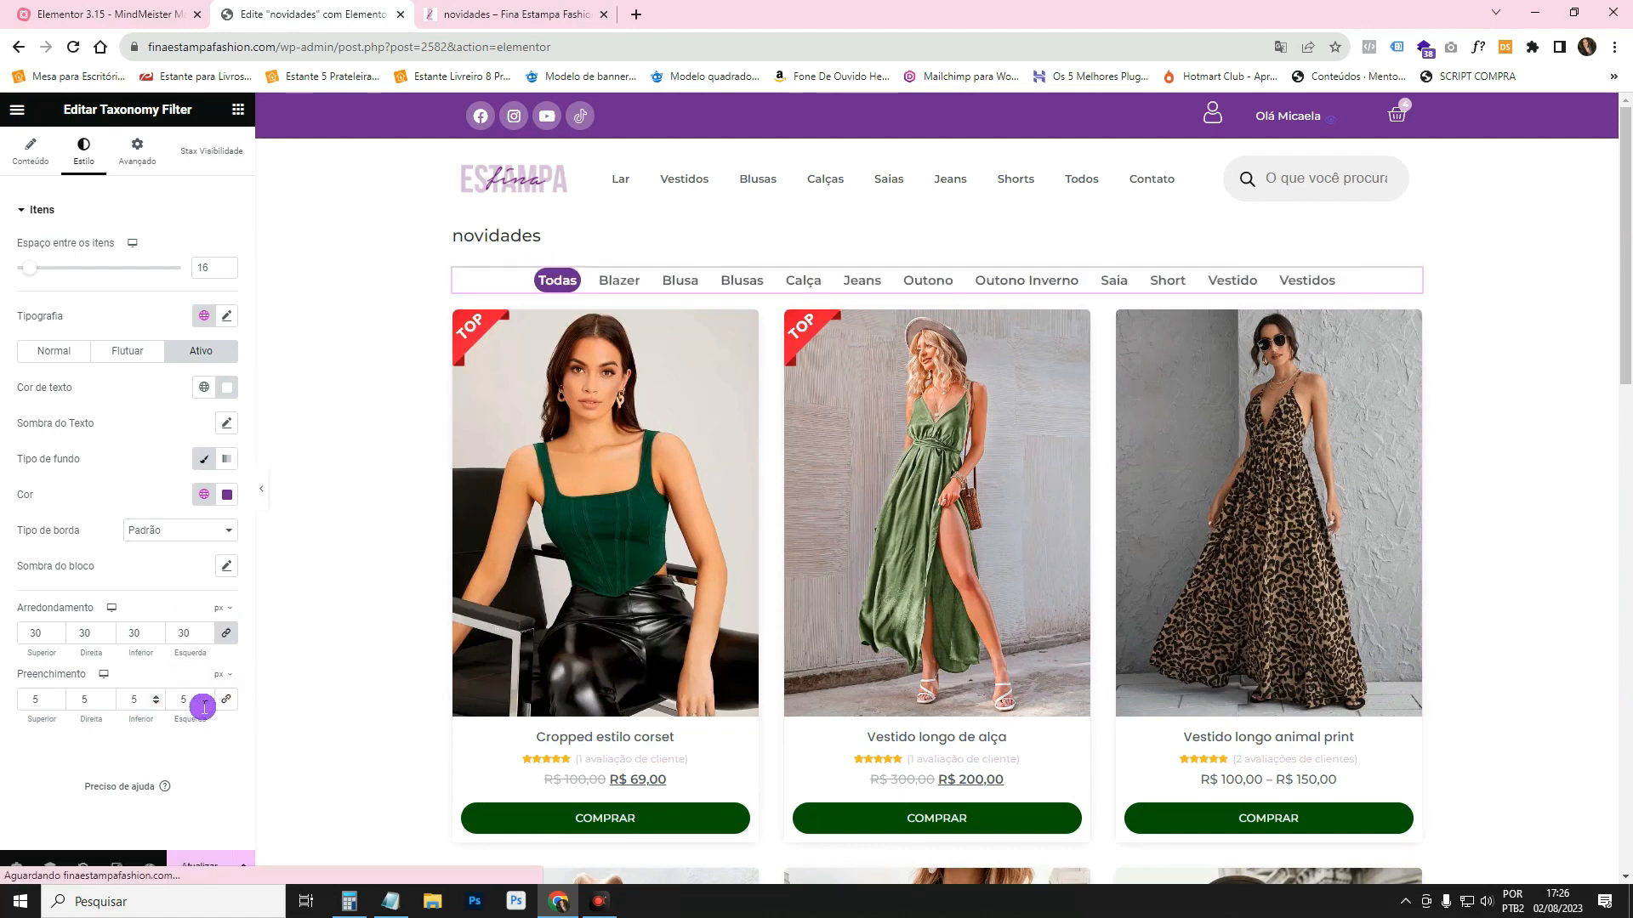
{"action": "left_click", "coordinate": [175, 697]}
{"action": "type", "text": "20"}
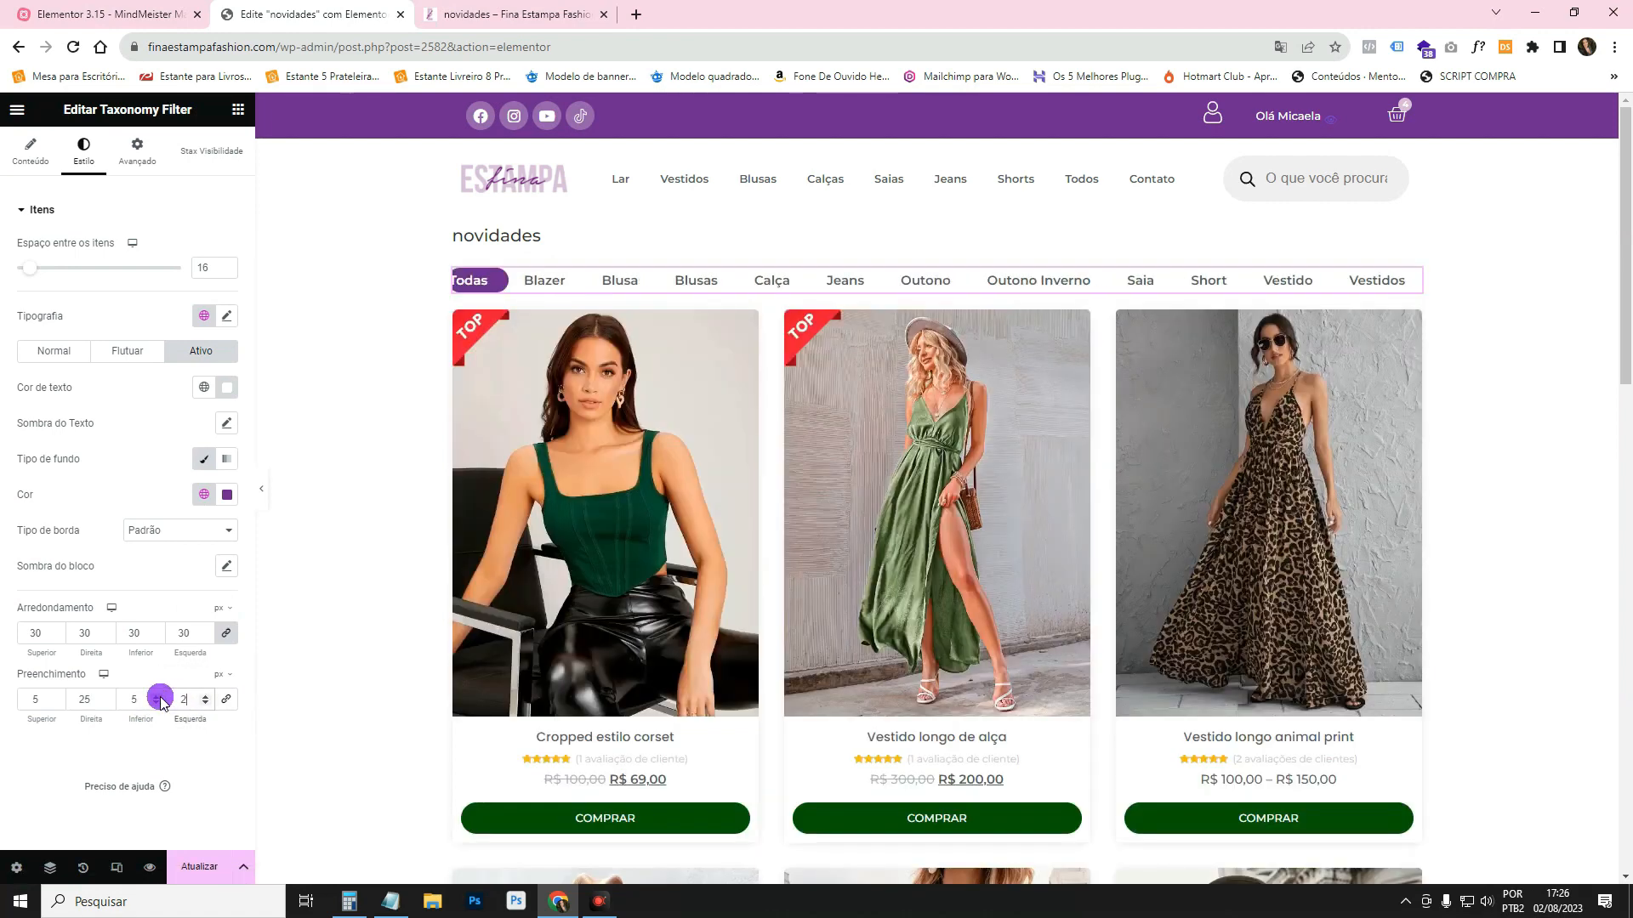
{"action": "left_click", "coordinate": [104, 699]}
{"action": "type", "text": "25"}
{"action": "type", "text": "20"}
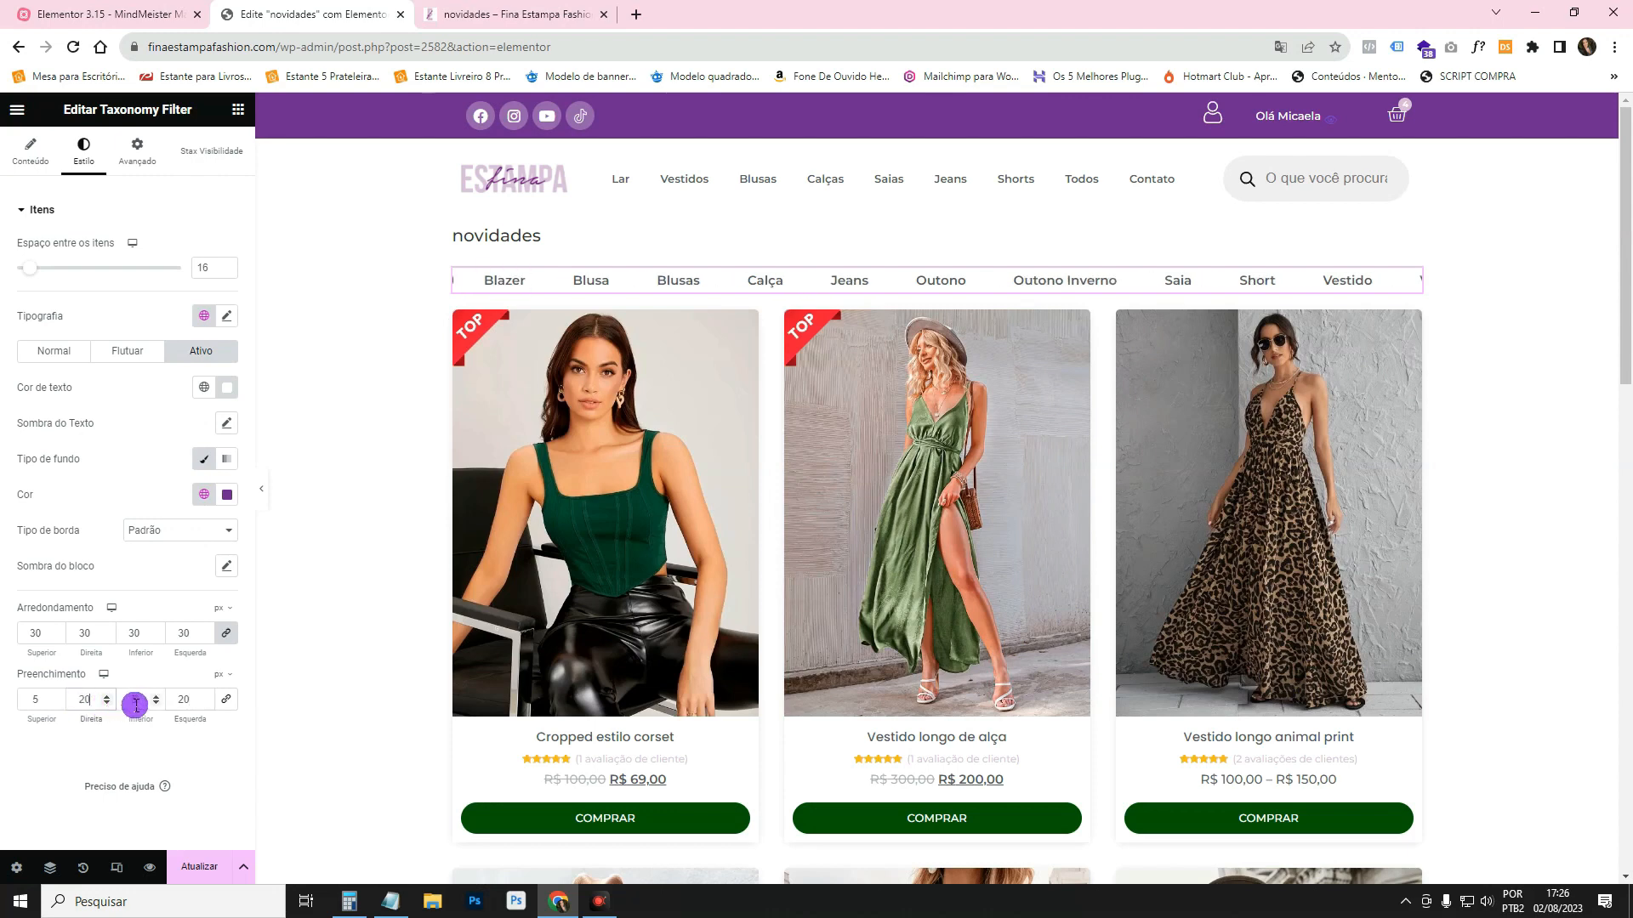
{"action": "left_click", "coordinate": [263, 492]}
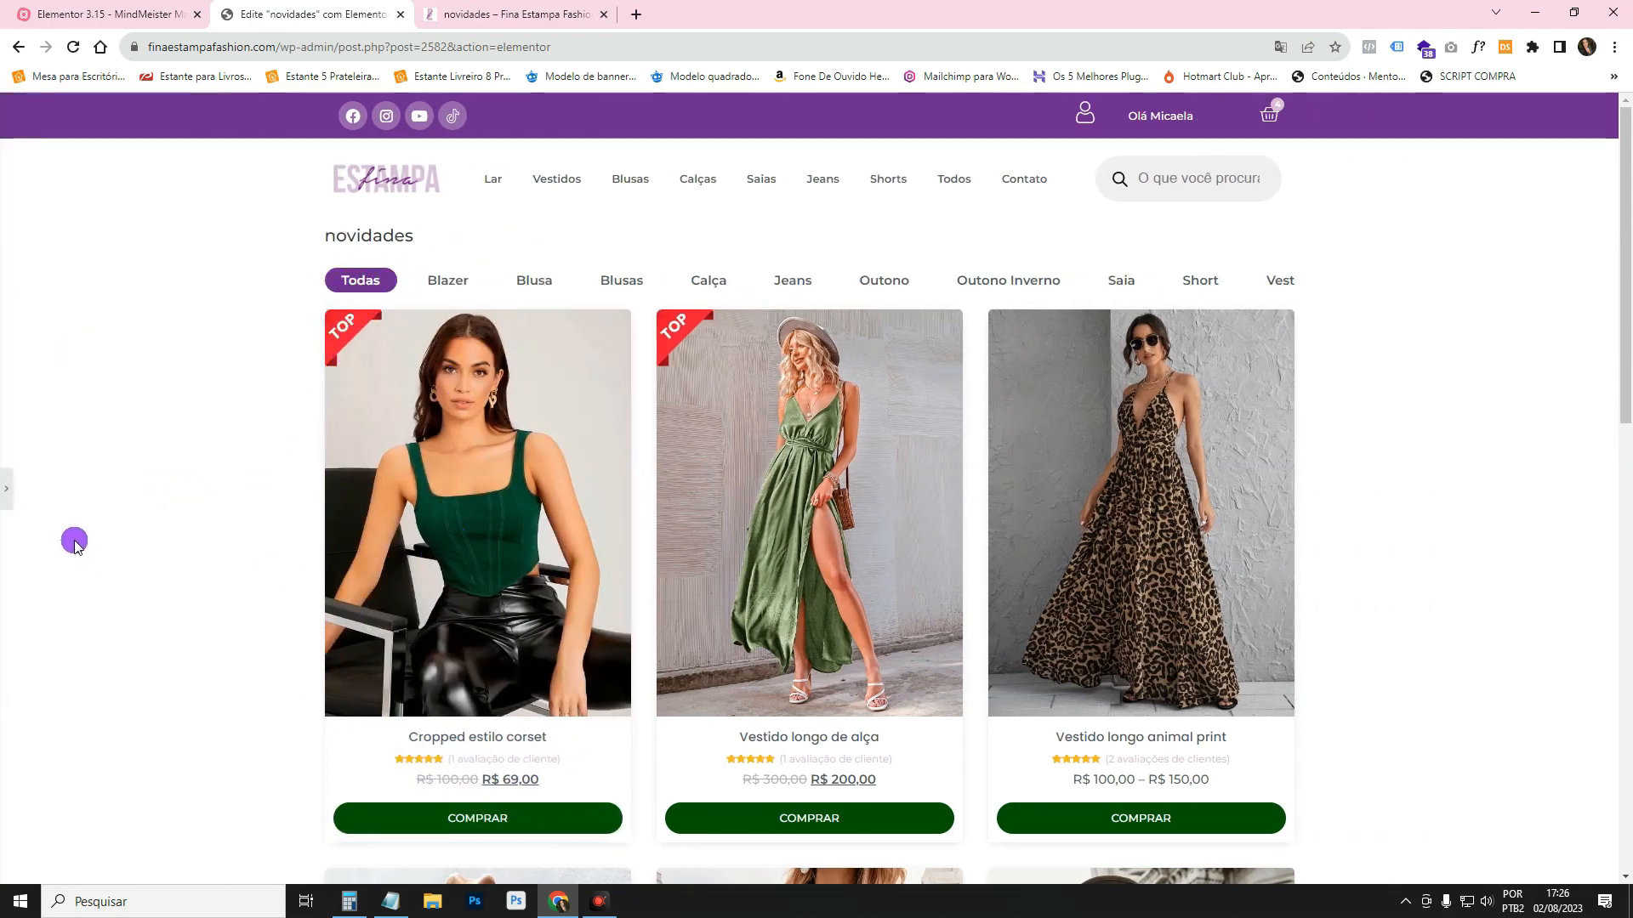
{"action": "left_click", "coordinate": [4, 492]}
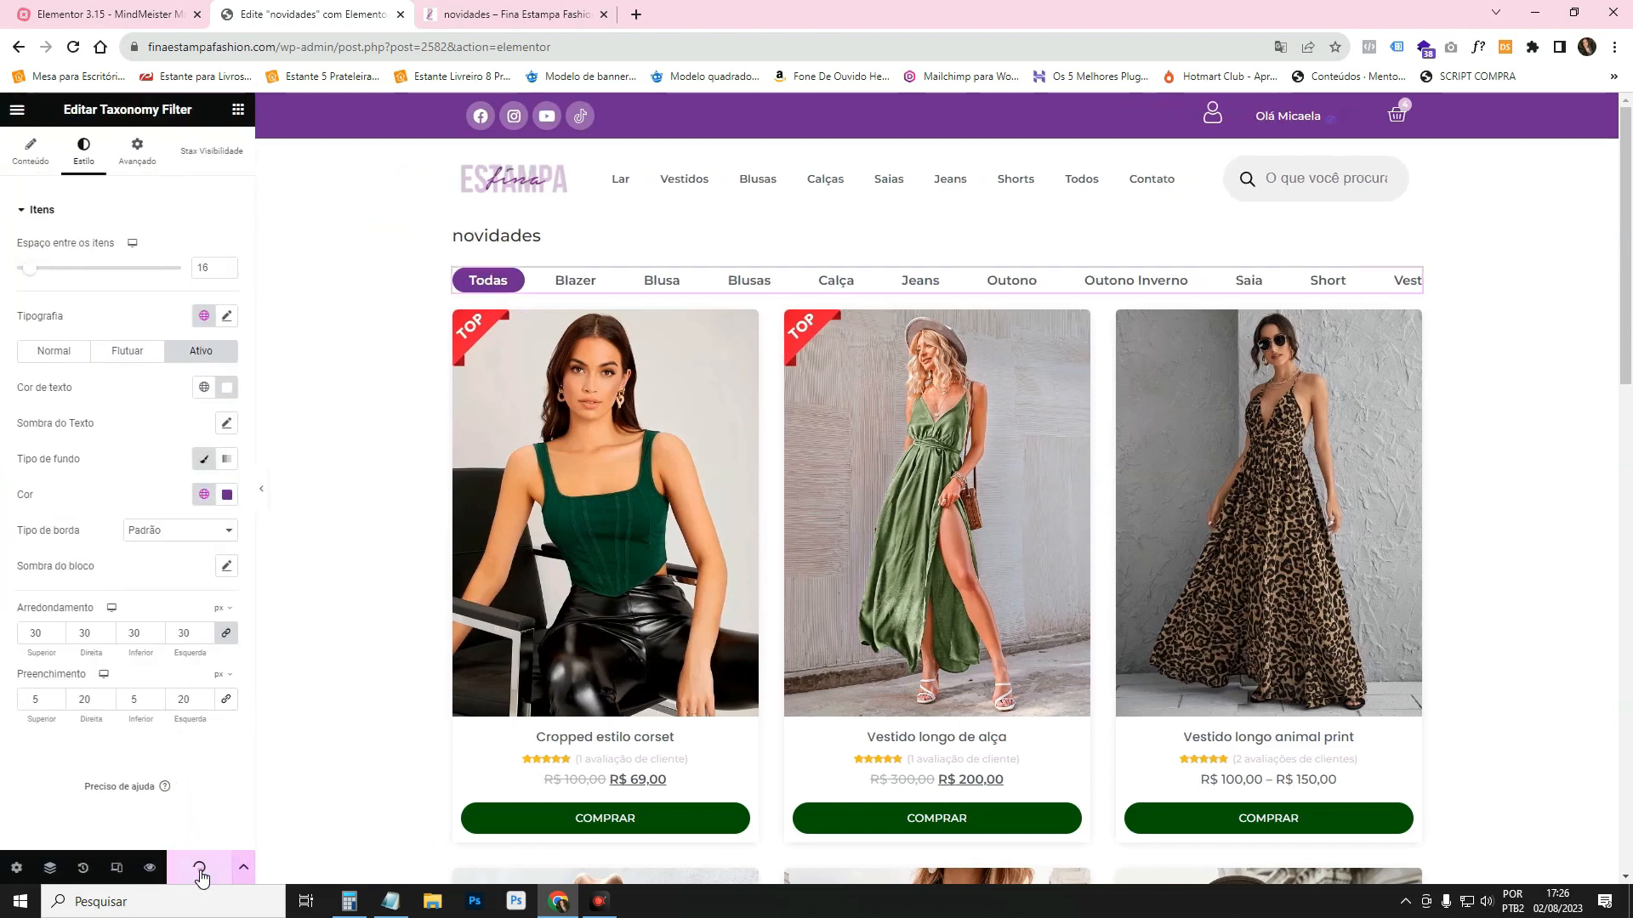
Test the Jeans and Blusas filters on the novidades page preview and return to the editor.
{"action": "left_click", "coordinate": [452, 7]}
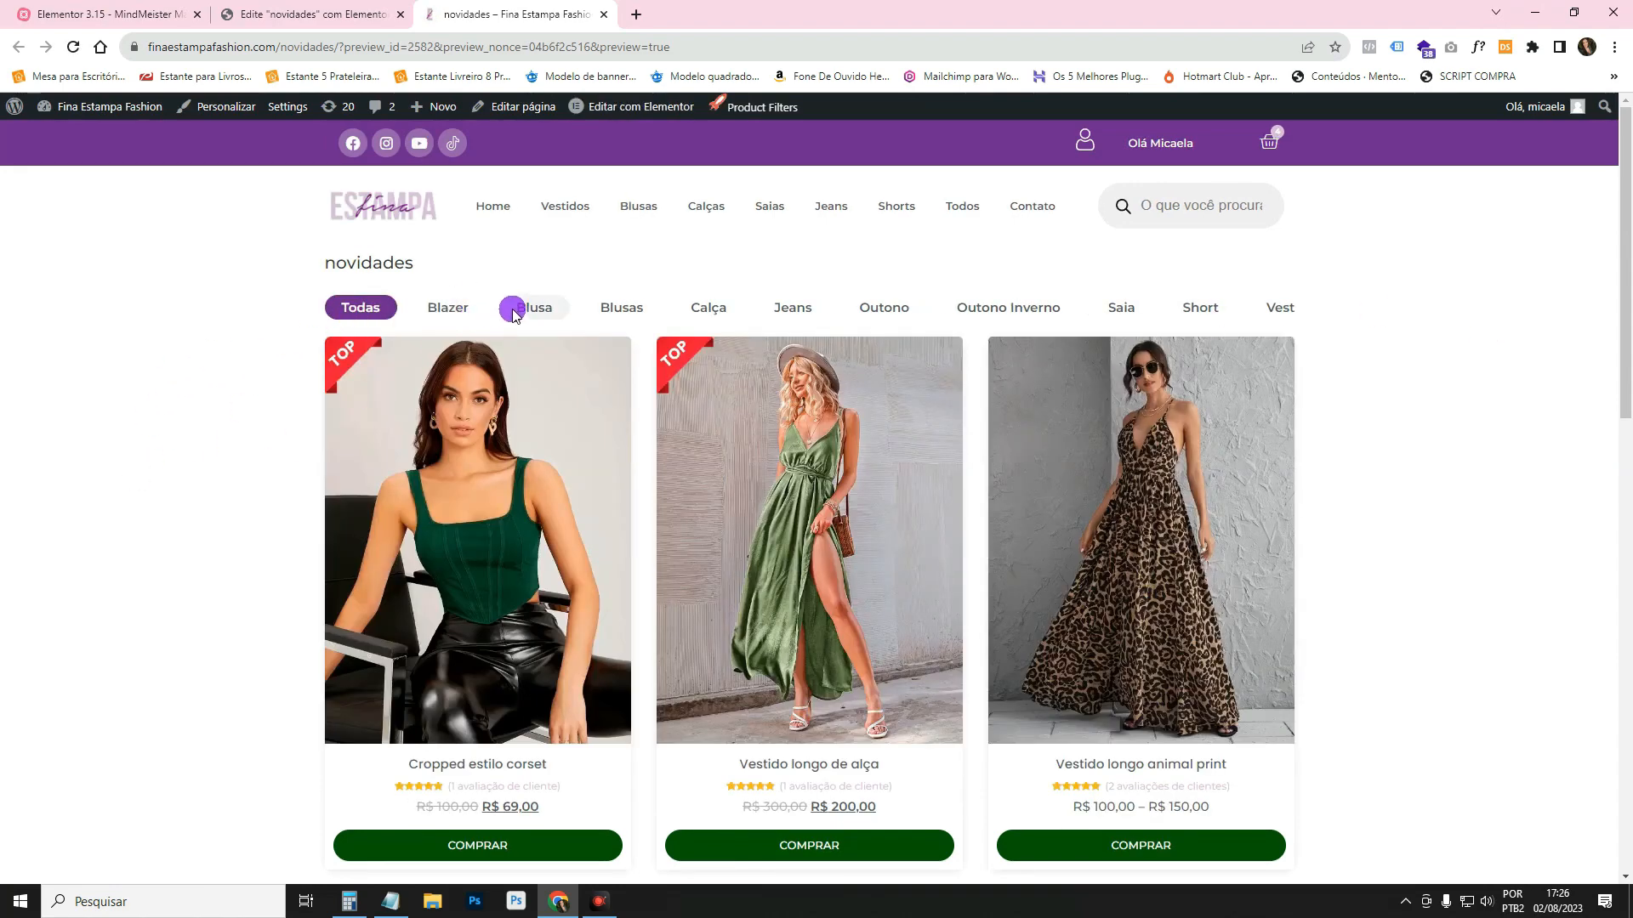
{"action": "left_click", "coordinate": [813, 311]}
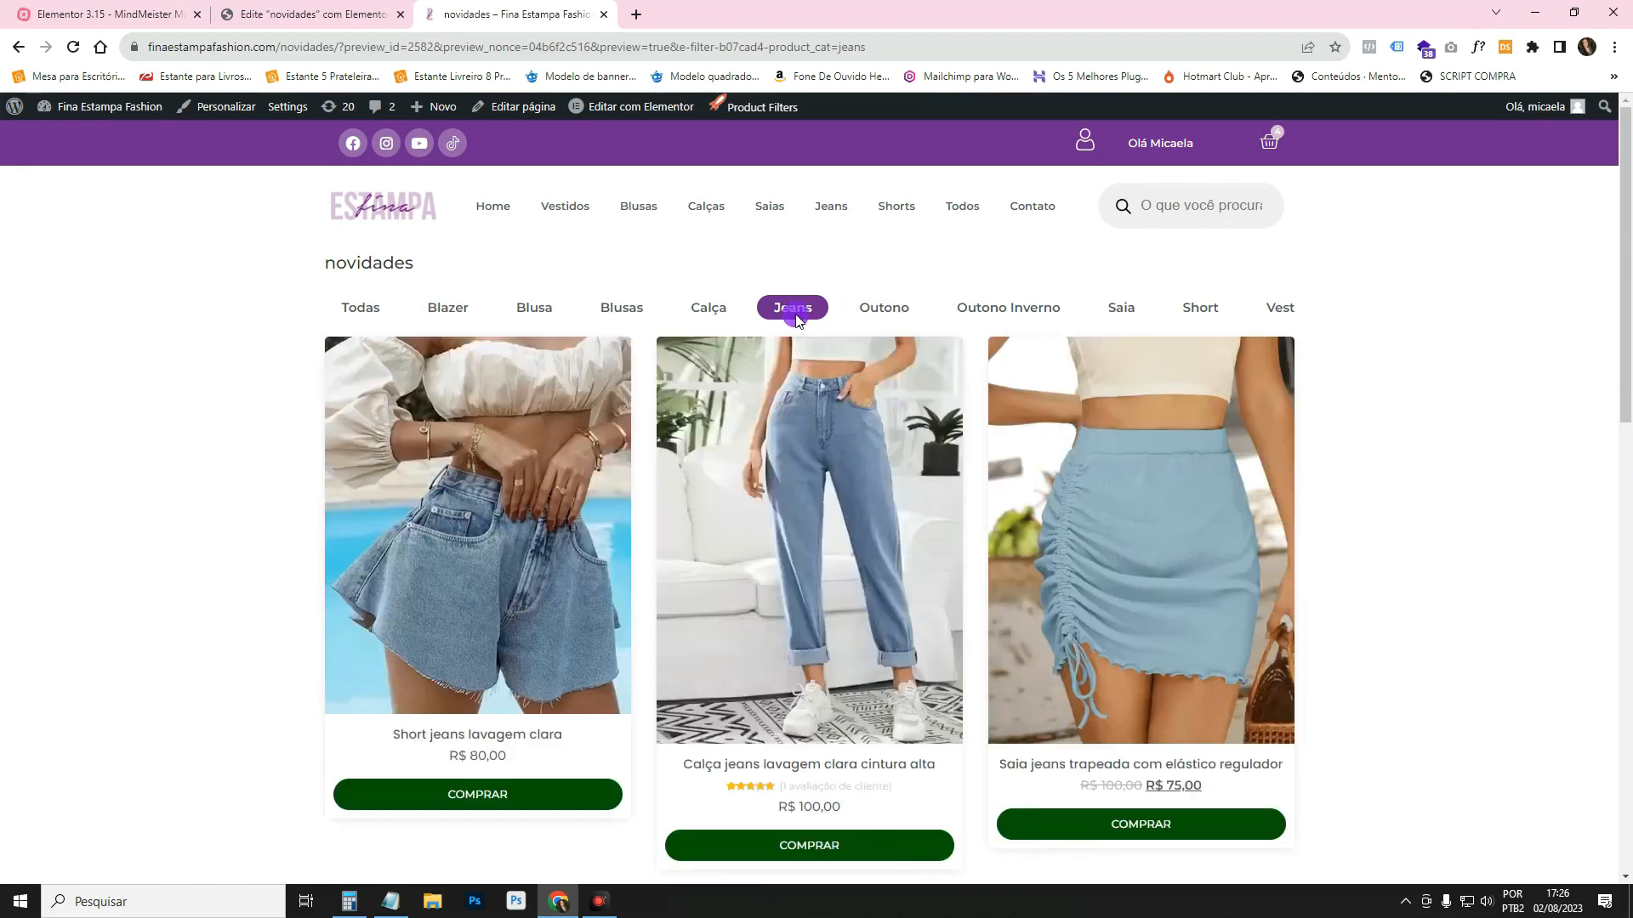
{"action": "left_click", "coordinate": [620, 307]}
{"action": "key", "text": "ctrl+shift+Tab"}
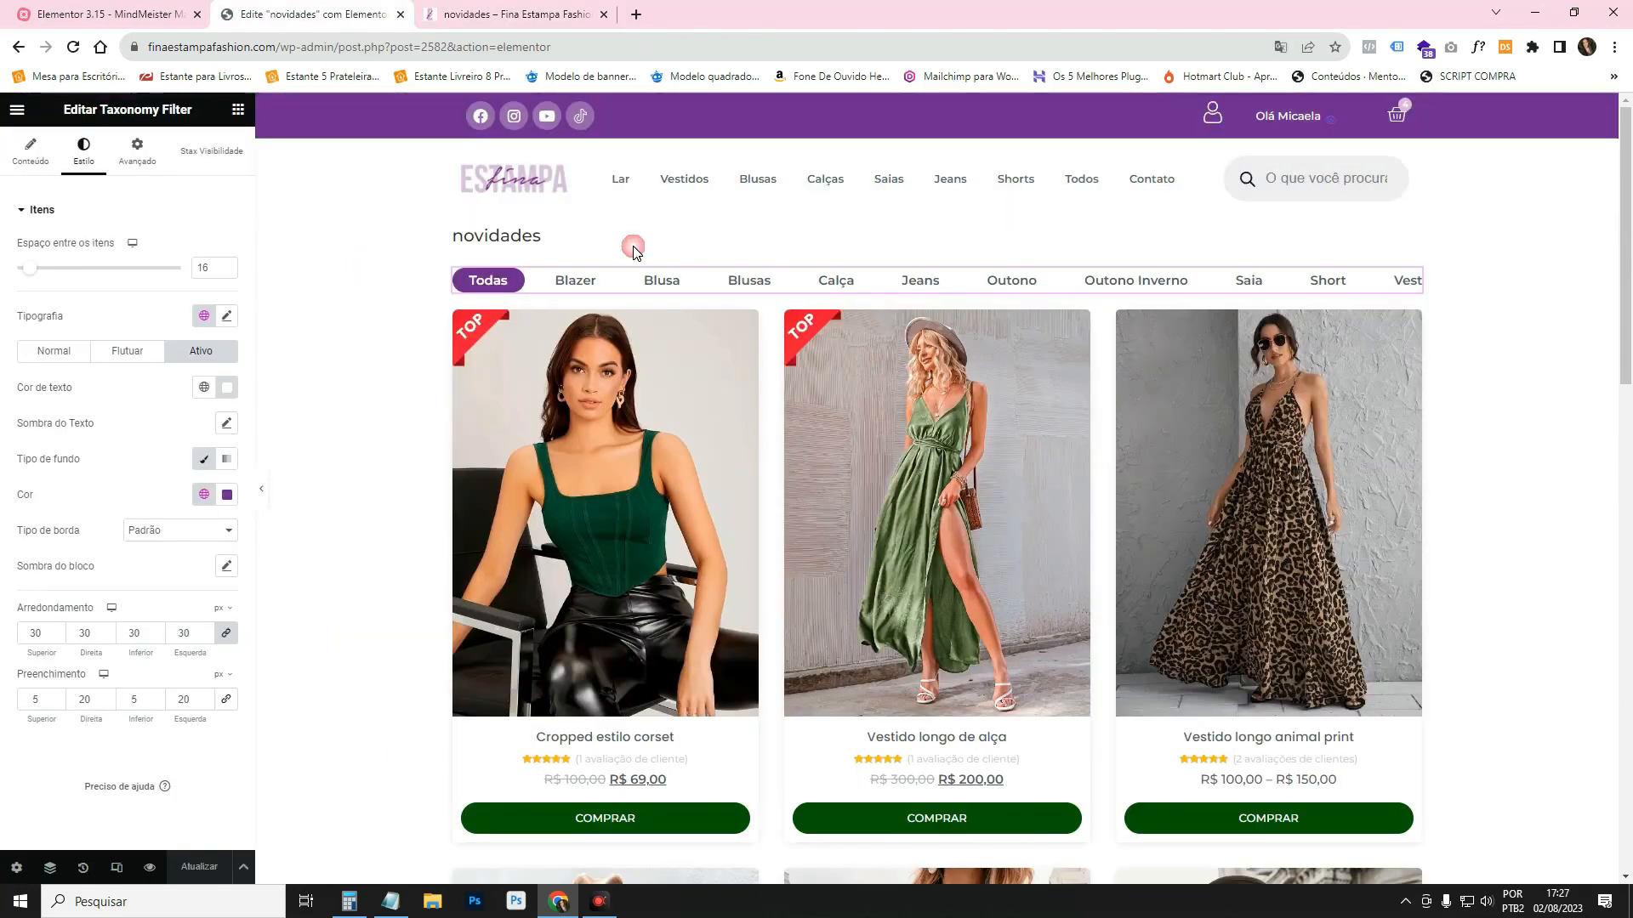
Try the Vertical direction for the filter items and set it back to Horizontal.
{"action": "left_click", "coordinate": [30, 152]}
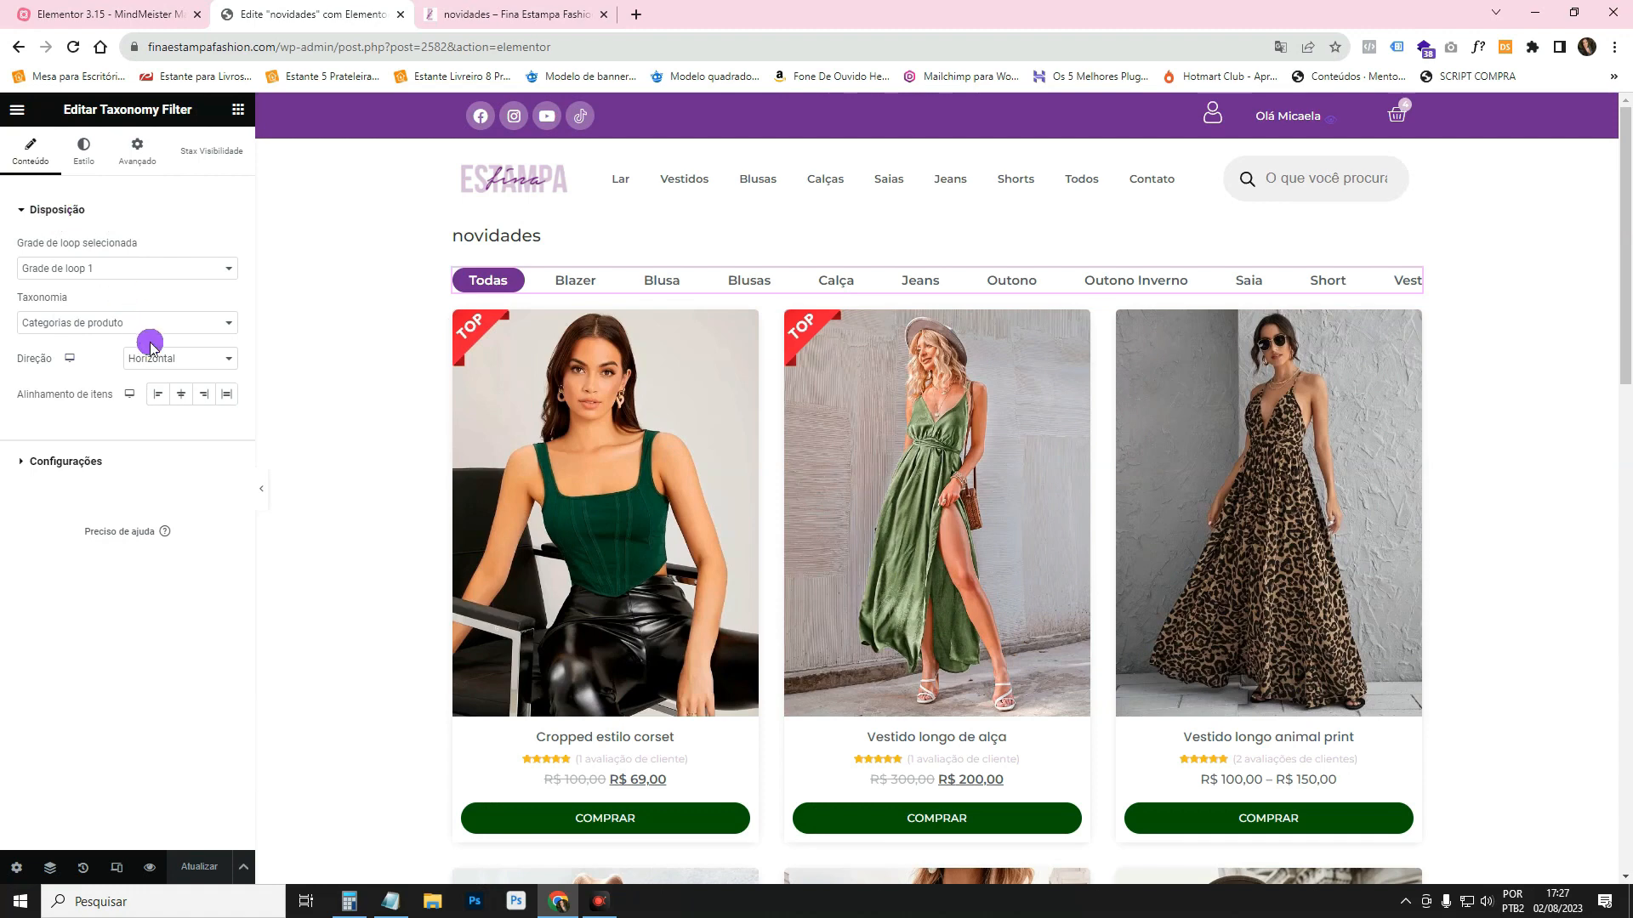
{"action": "left_click", "coordinate": [157, 362]}
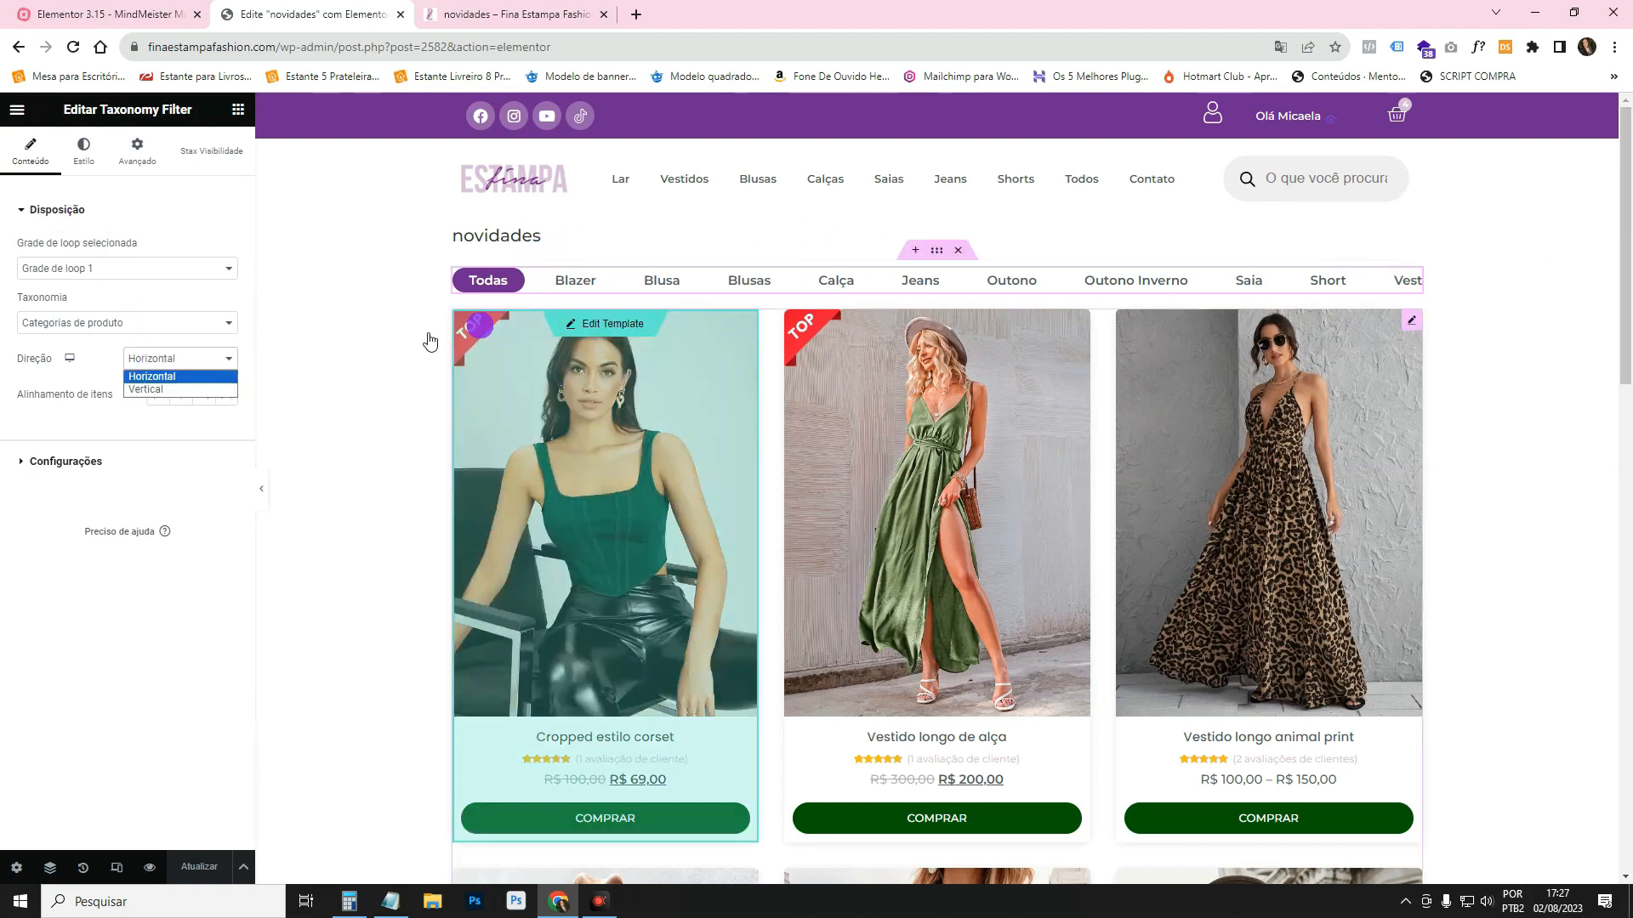
{"action": "left_click", "coordinate": [191, 388]}
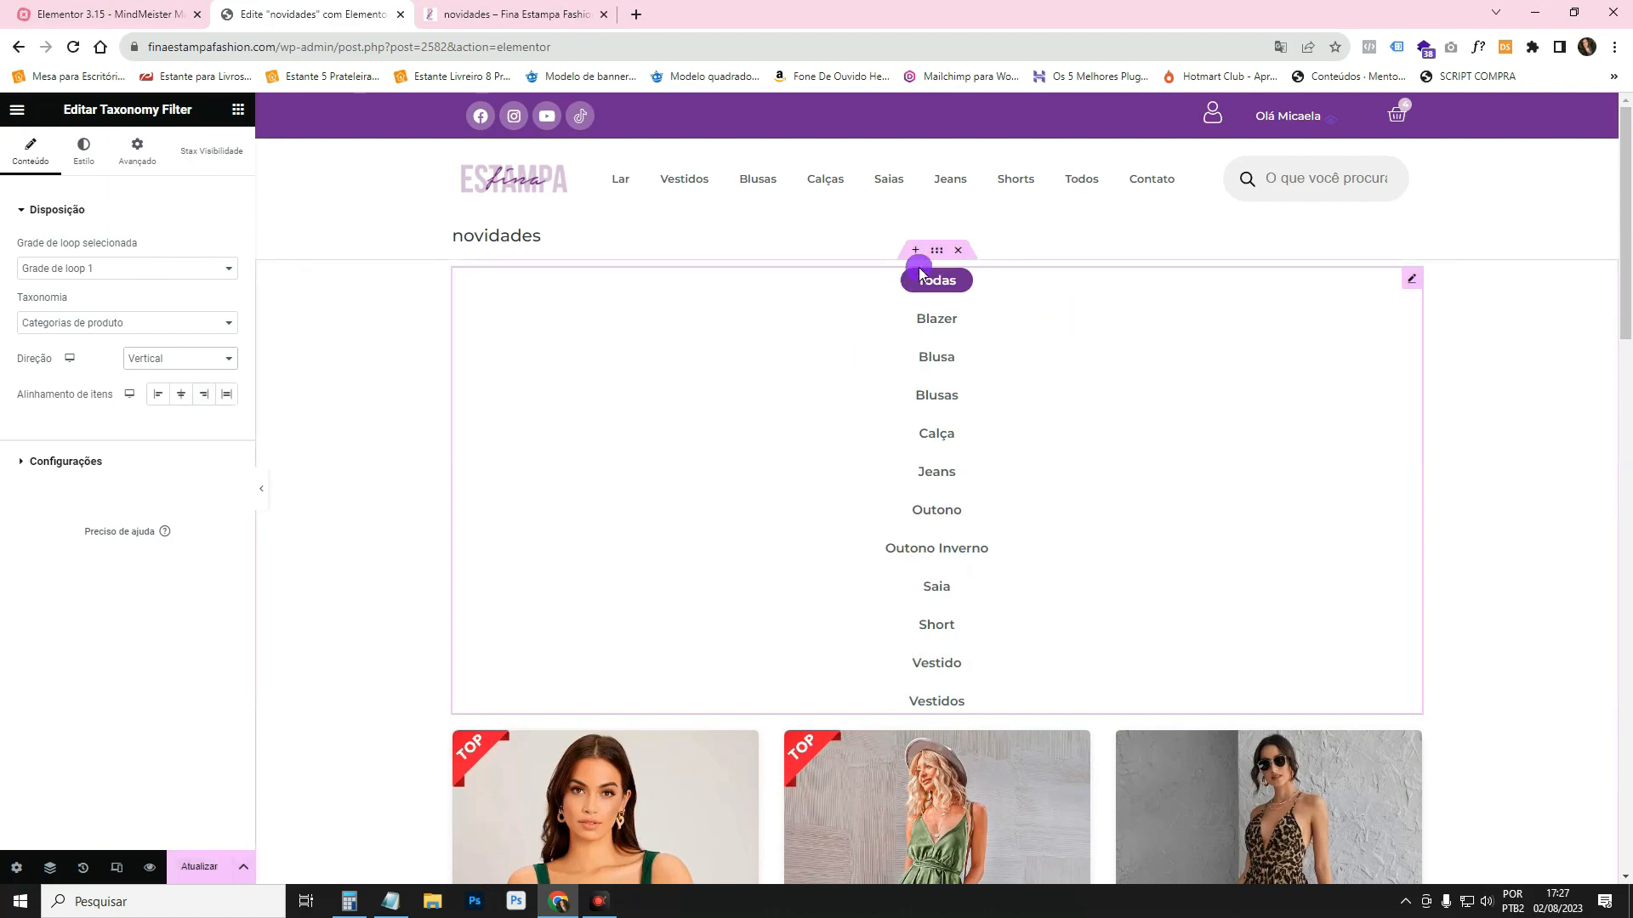
{"action": "left_click", "coordinate": [170, 359]}
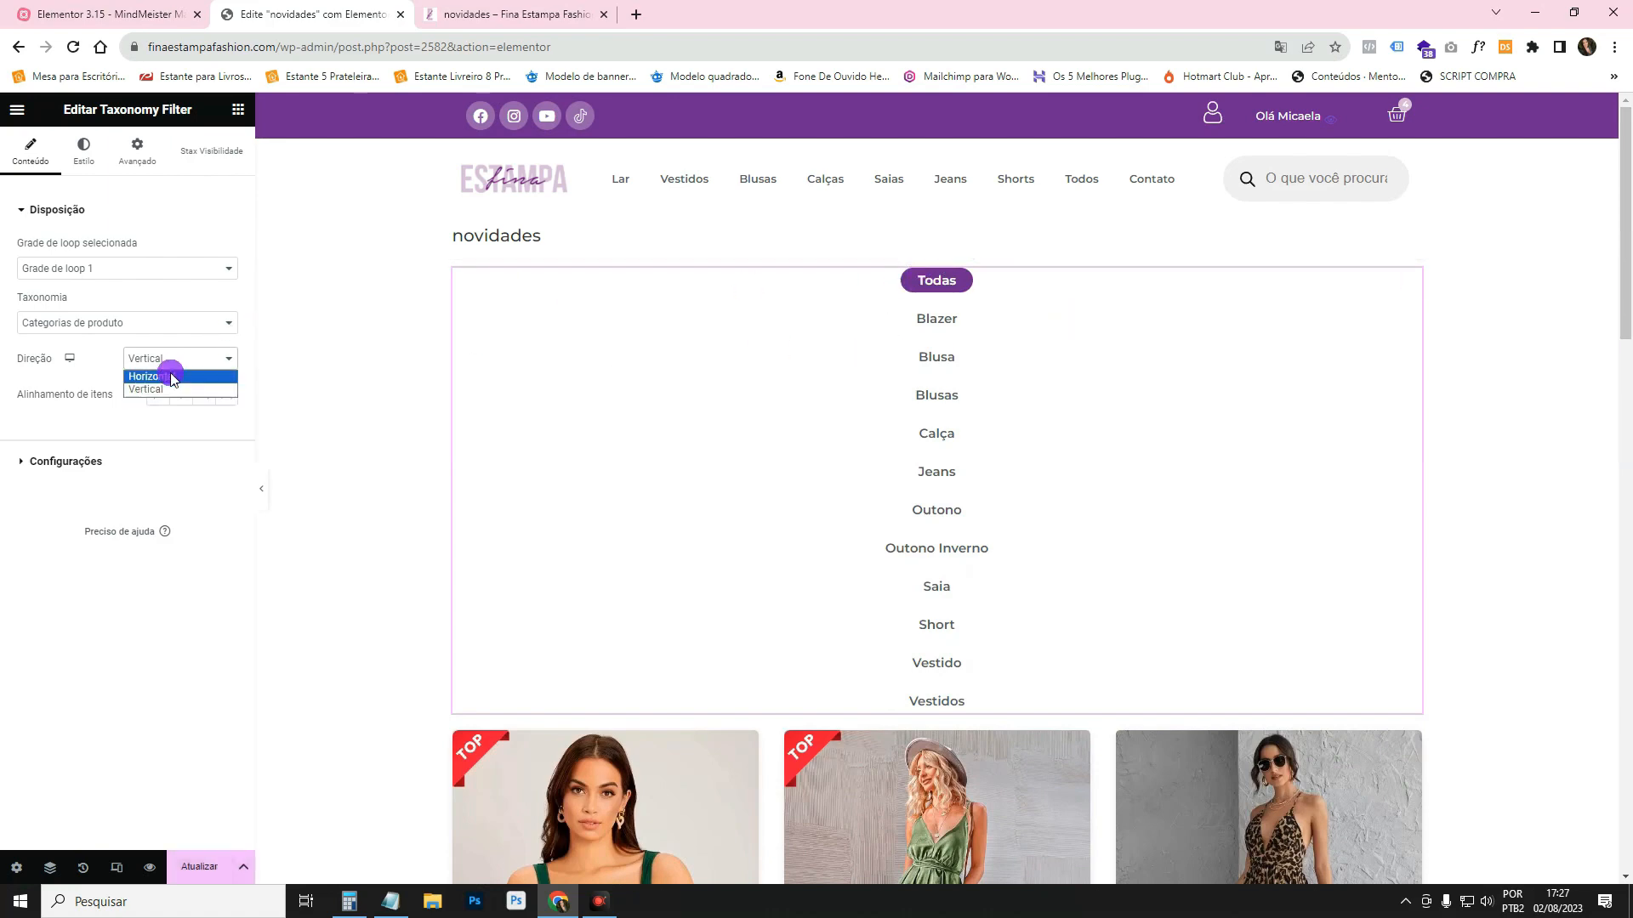
{"action": "left_click", "coordinate": [147, 375]}
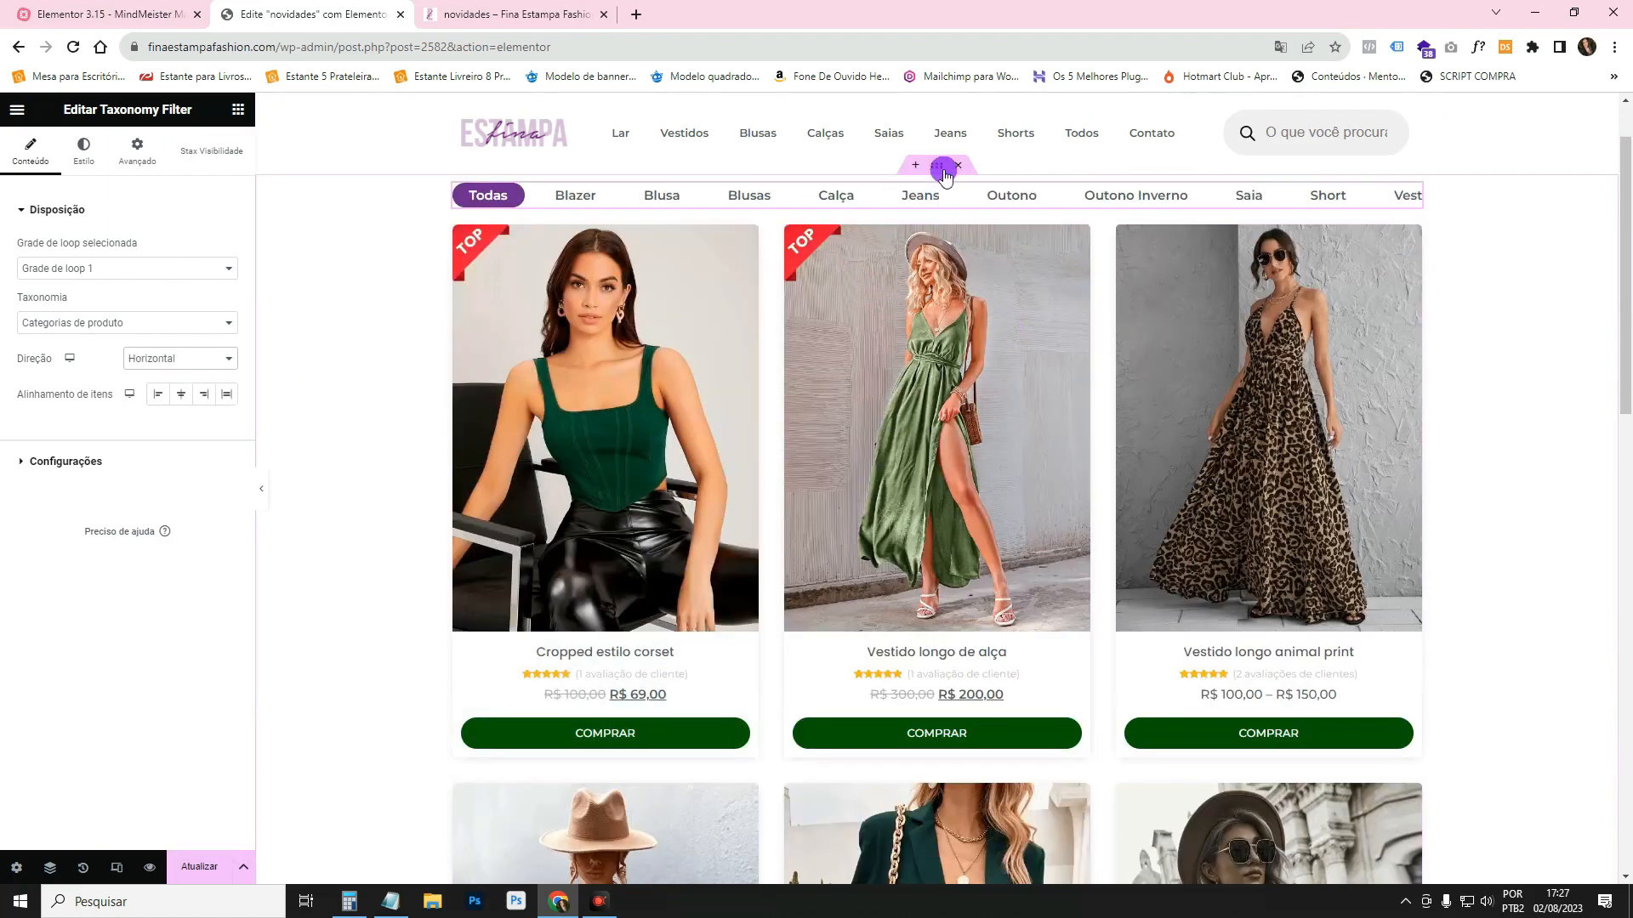
Try a sidebar layout by setting the container's direction to horizontal row and the taxonomy filter's direction to Vertical.
{"action": "left_click", "coordinate": [942, 173]}
{"action": "left_click", "coordinate": [182, 499]}
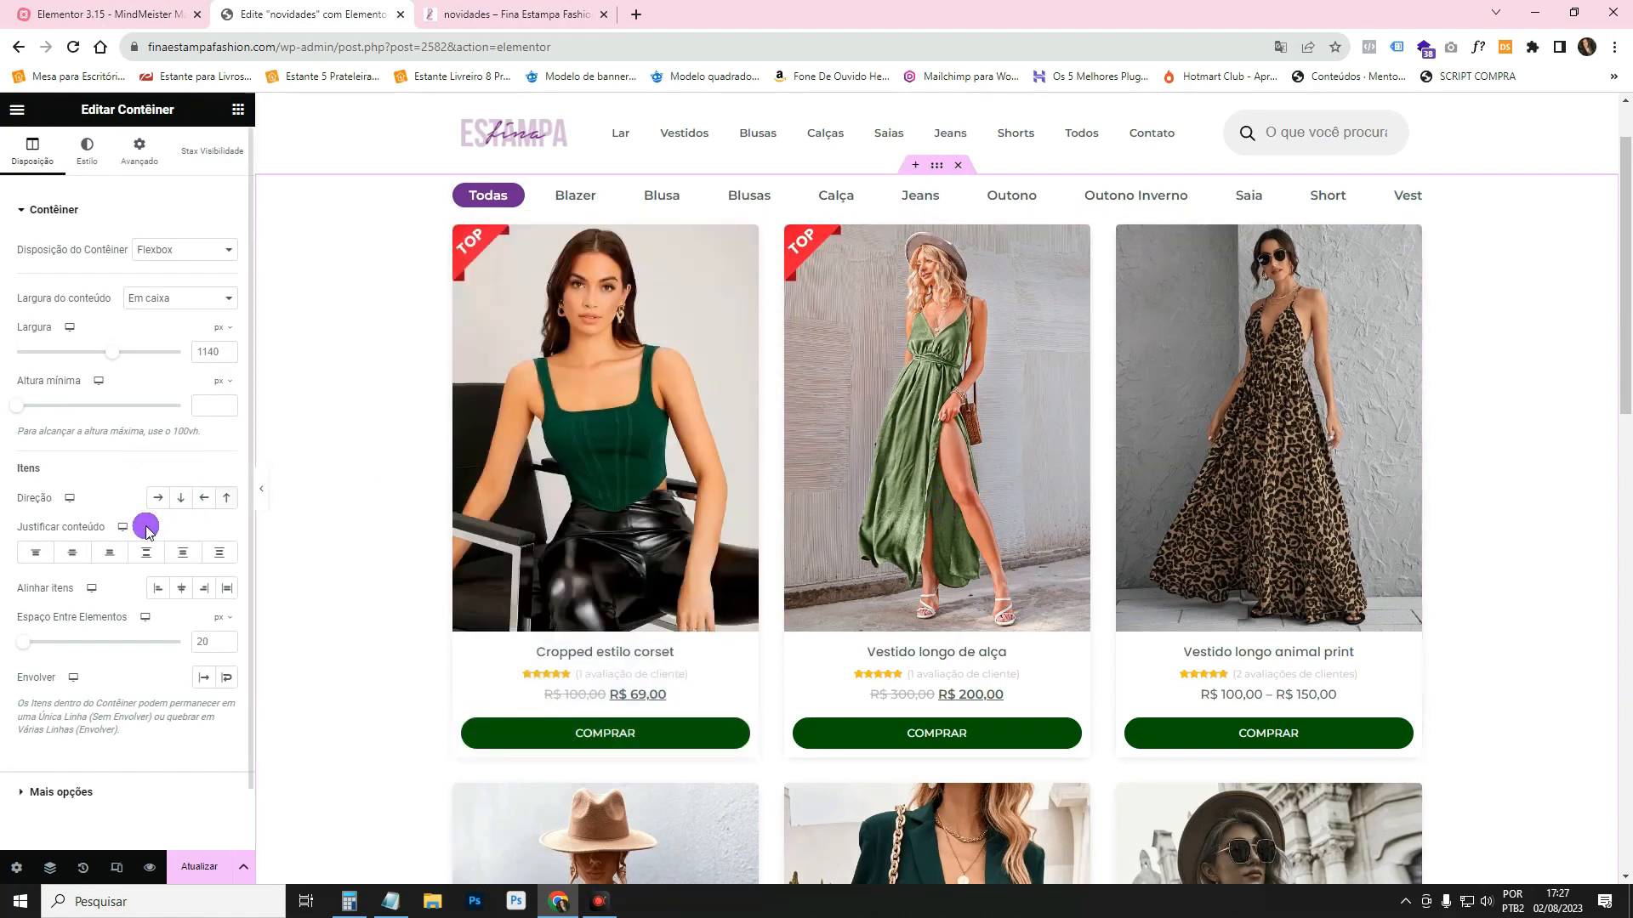
{"action": "left_click", "coordinate": [159, 500]}
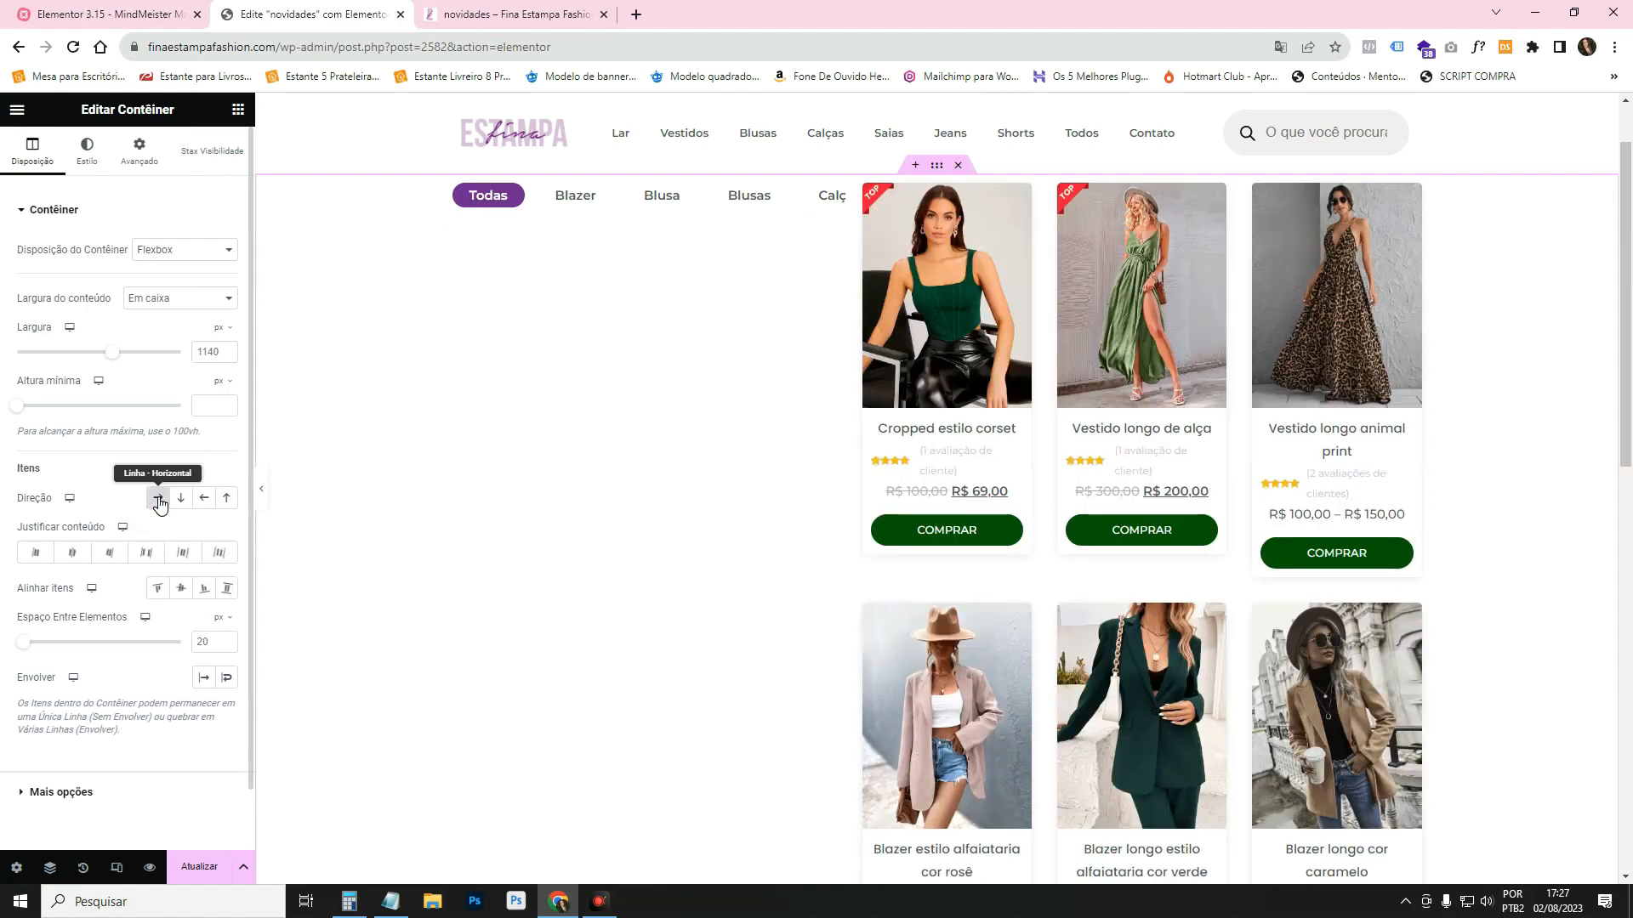
{"action": "left_click", "coordinate": [837, 197]}
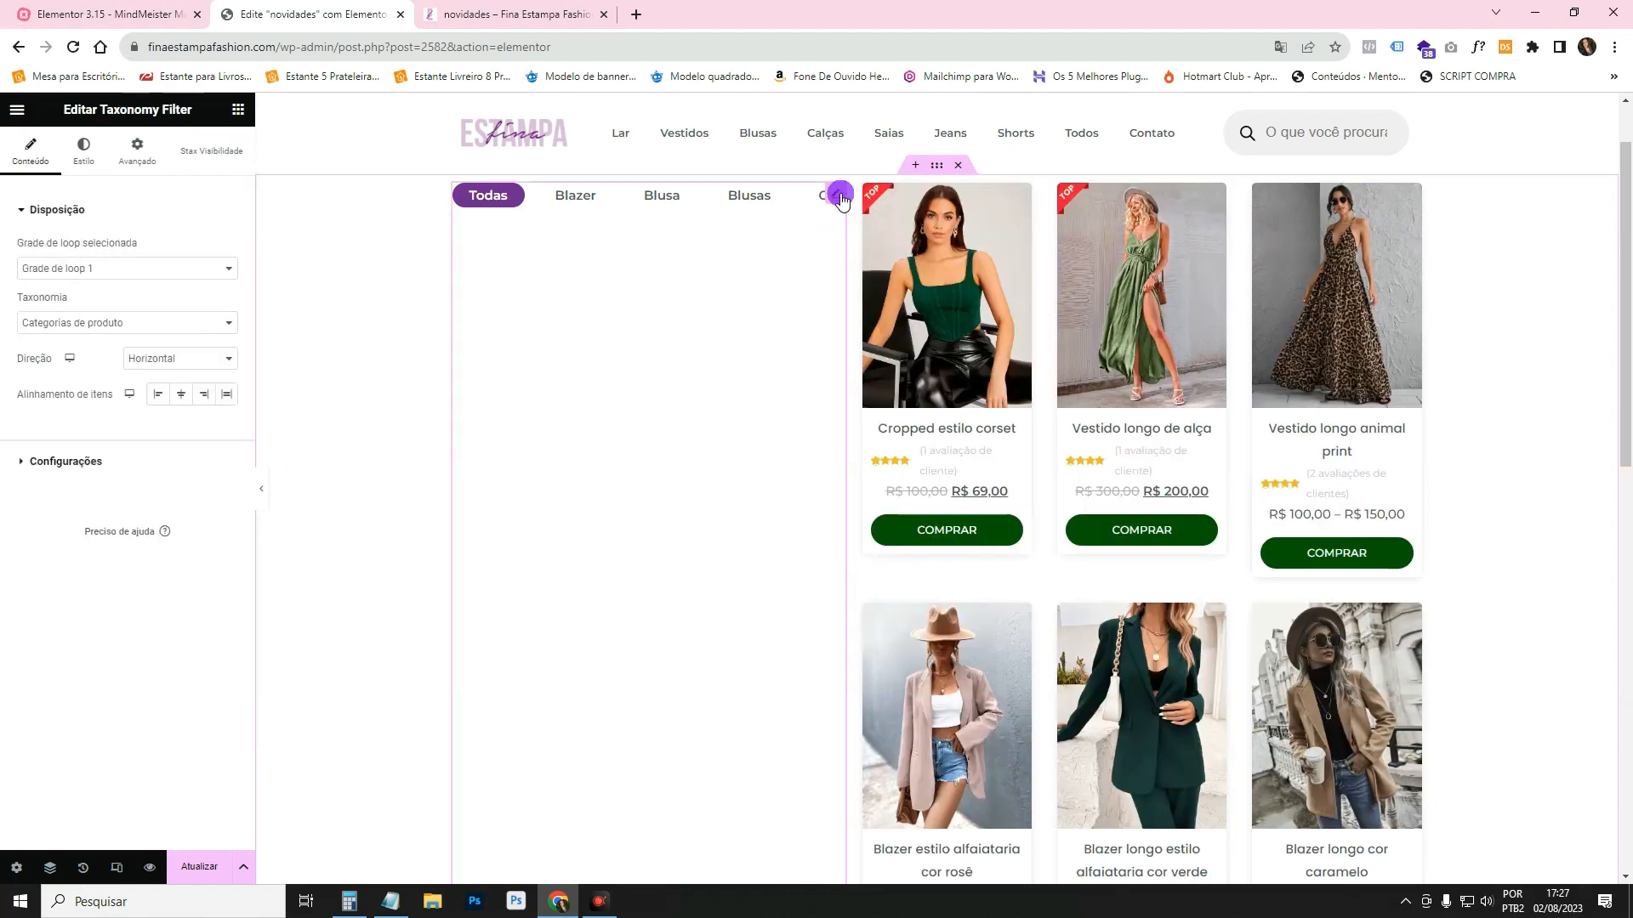
{"action": "left_click", "coordinate": [153, 358]}
{"action": "left_click", "coordinate": [154, 382]}
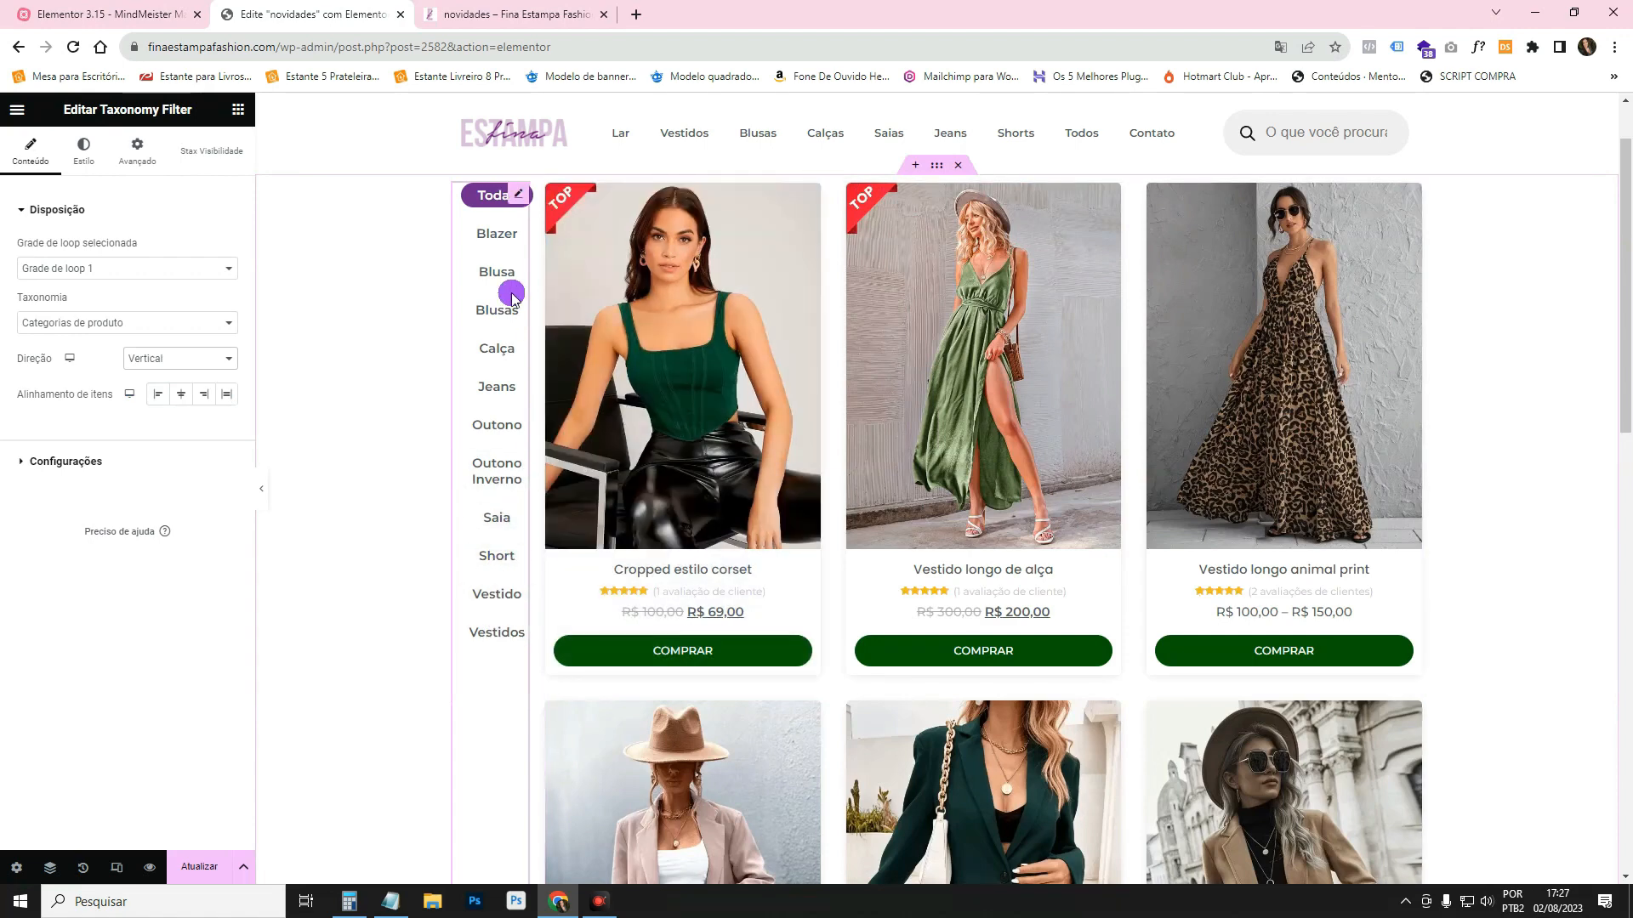
Preview the sidebar layout at full width filtered by Blazer, and undo the container and filter direction changes.
{"action": "left_click", "coordinate": [261, 488]}
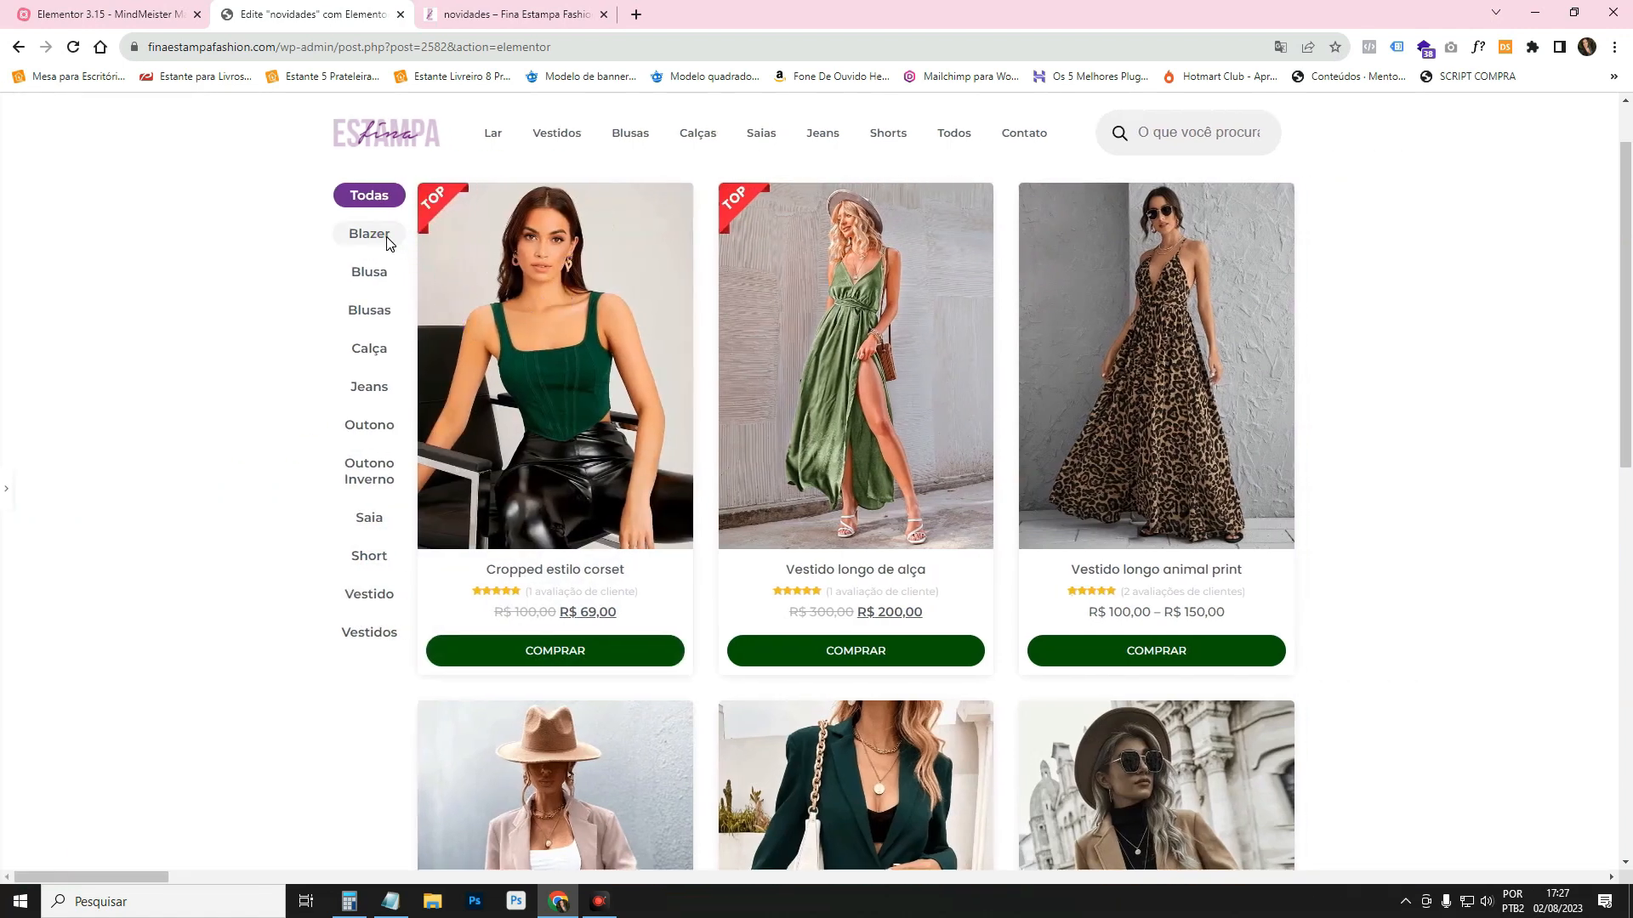
{"action": "left_click", "coordinate": [371, 238]}
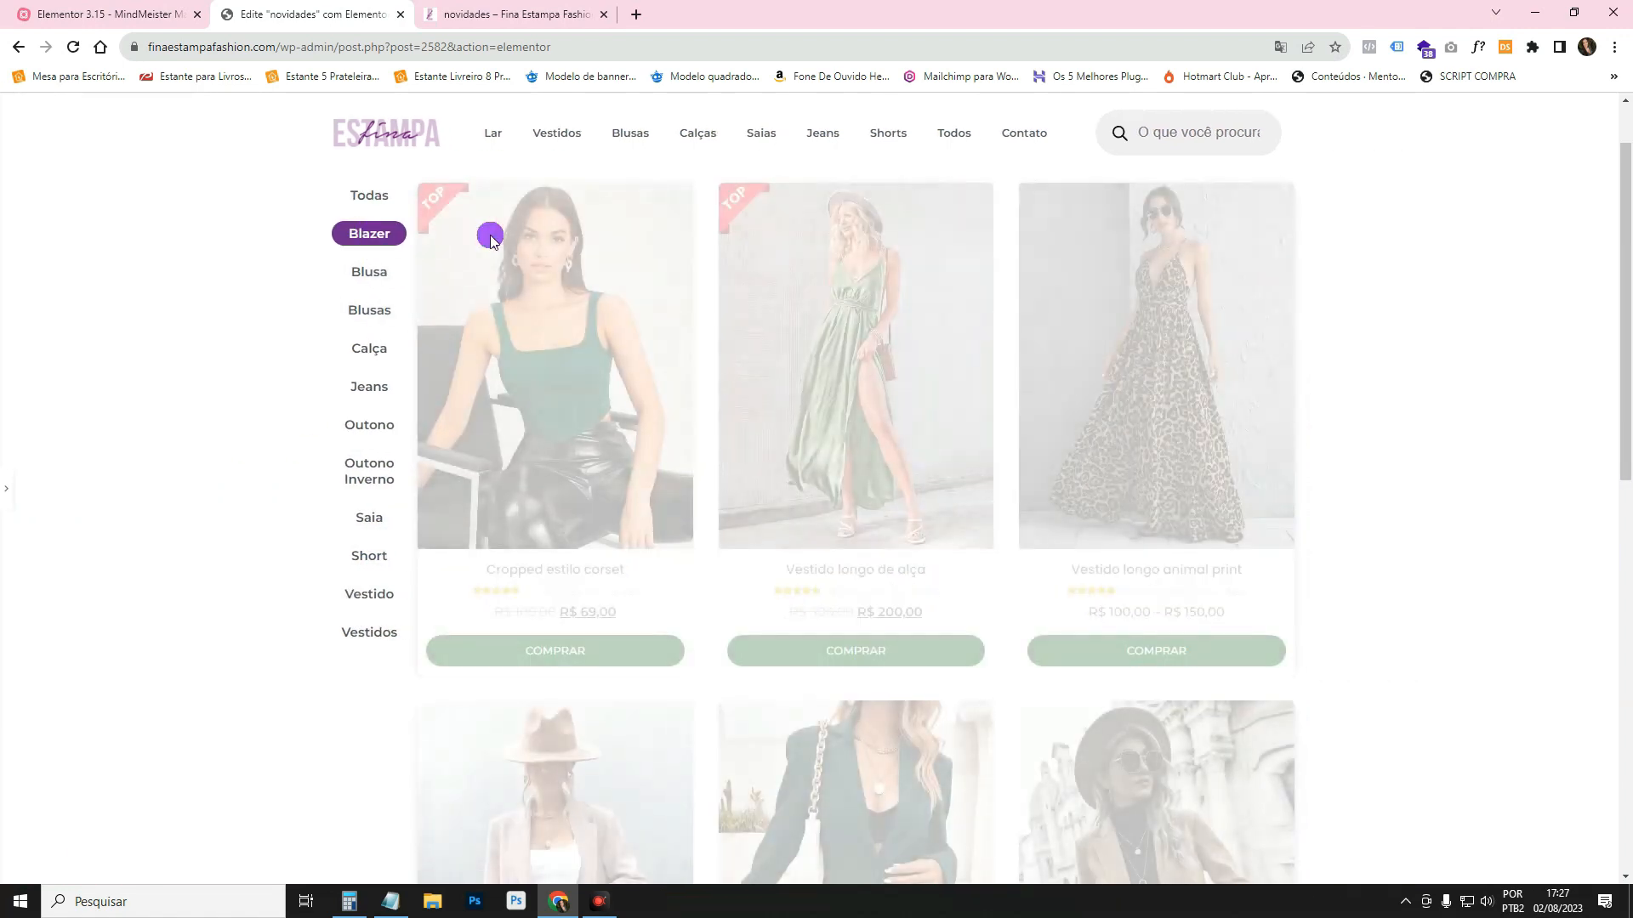
{"action": "left_click", "coordinate": [10, 487]}
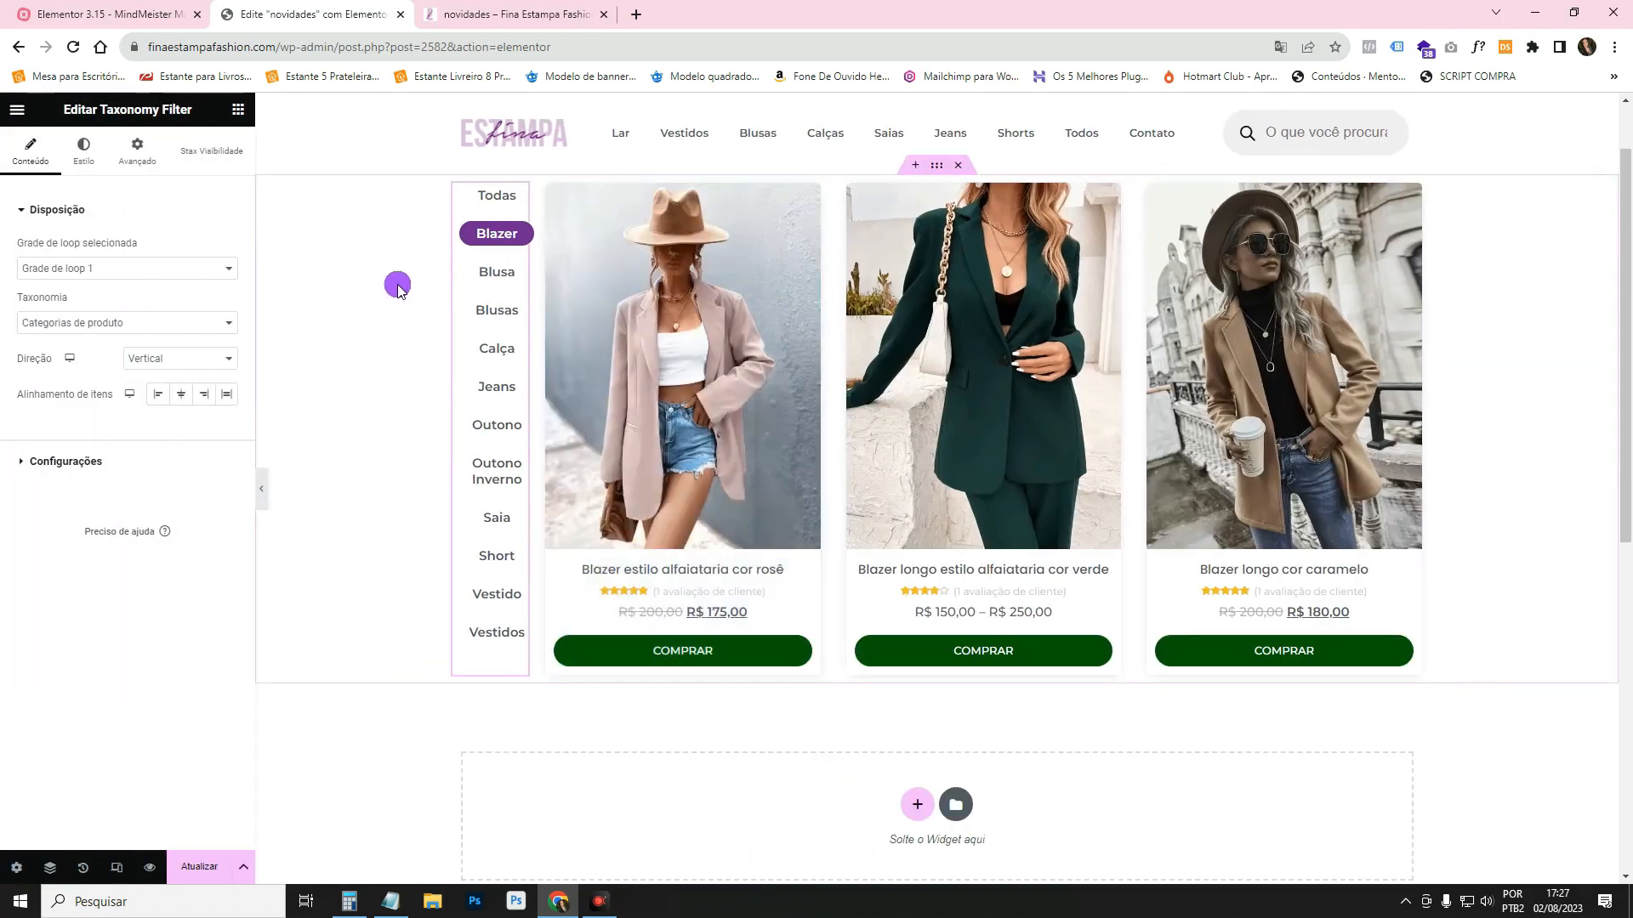
{"action": "key", "text": "ctrl+z"}
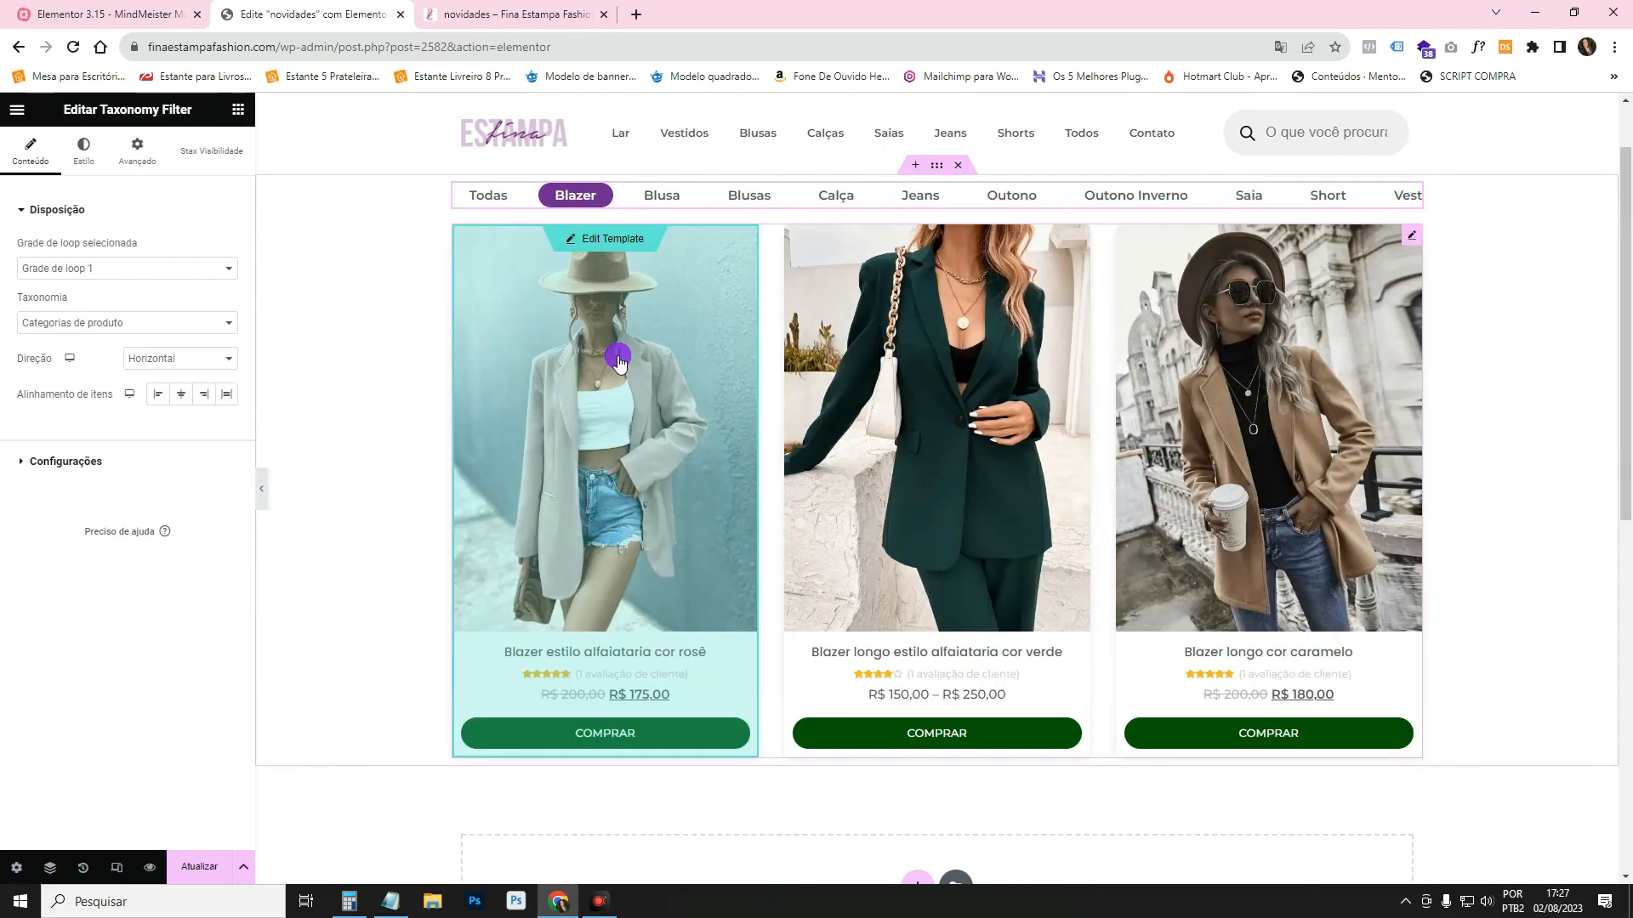
Center the alignment of the filter items and preview the filter row without the editing panel.
{"action": "left_click", "coordinate": [181, 394]}
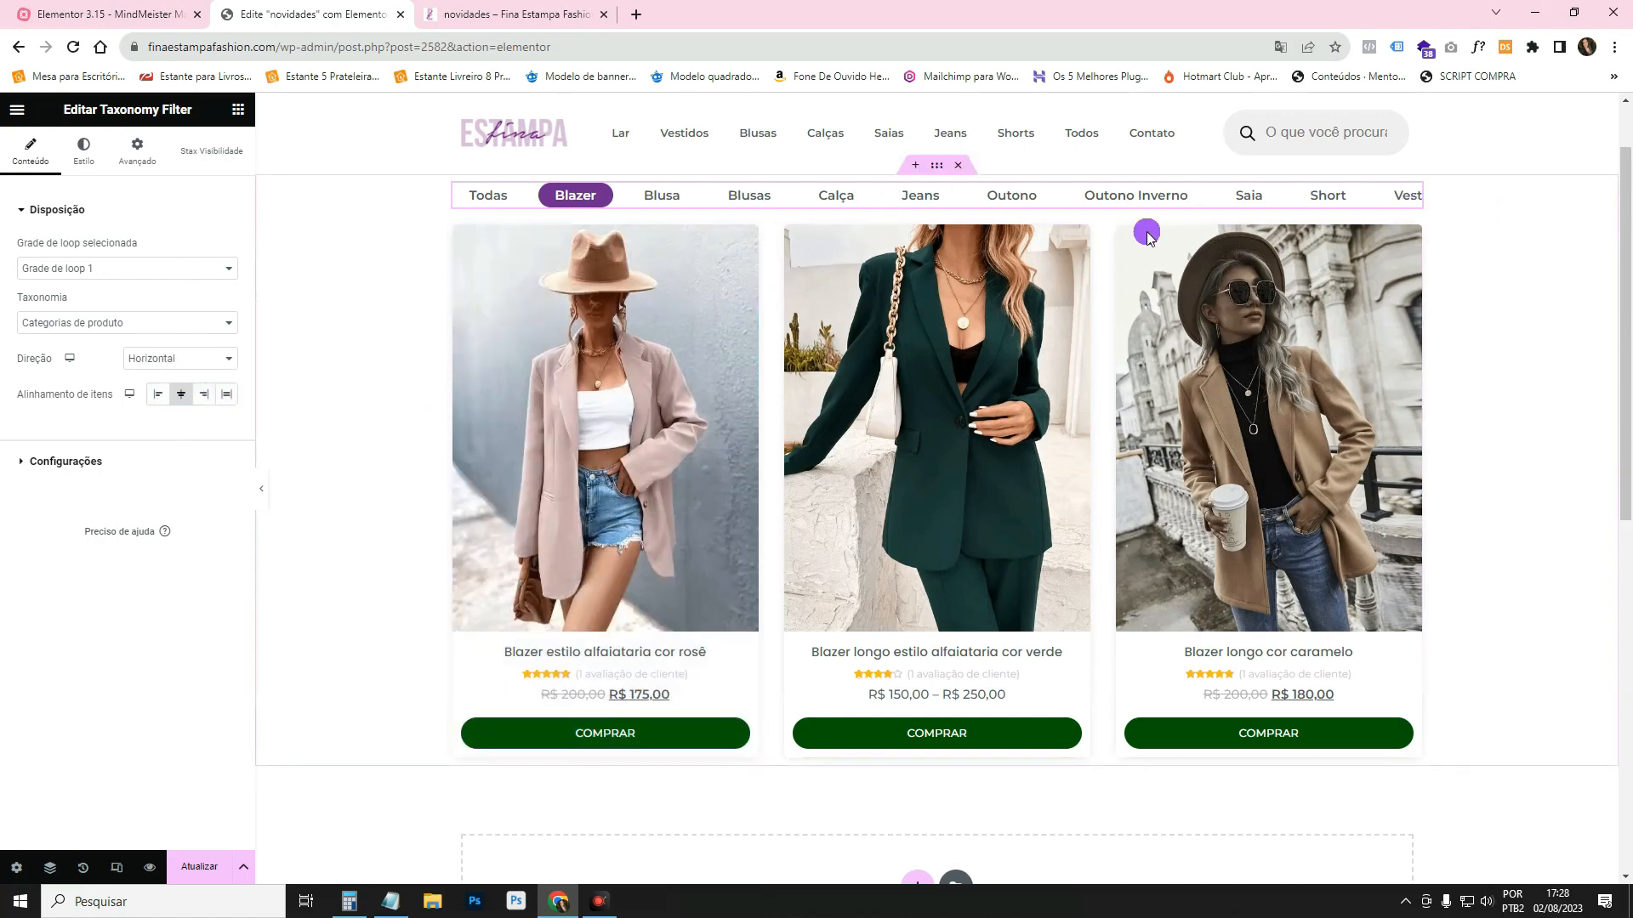
{"action": "left_click", "coordinate": [273, 490]}
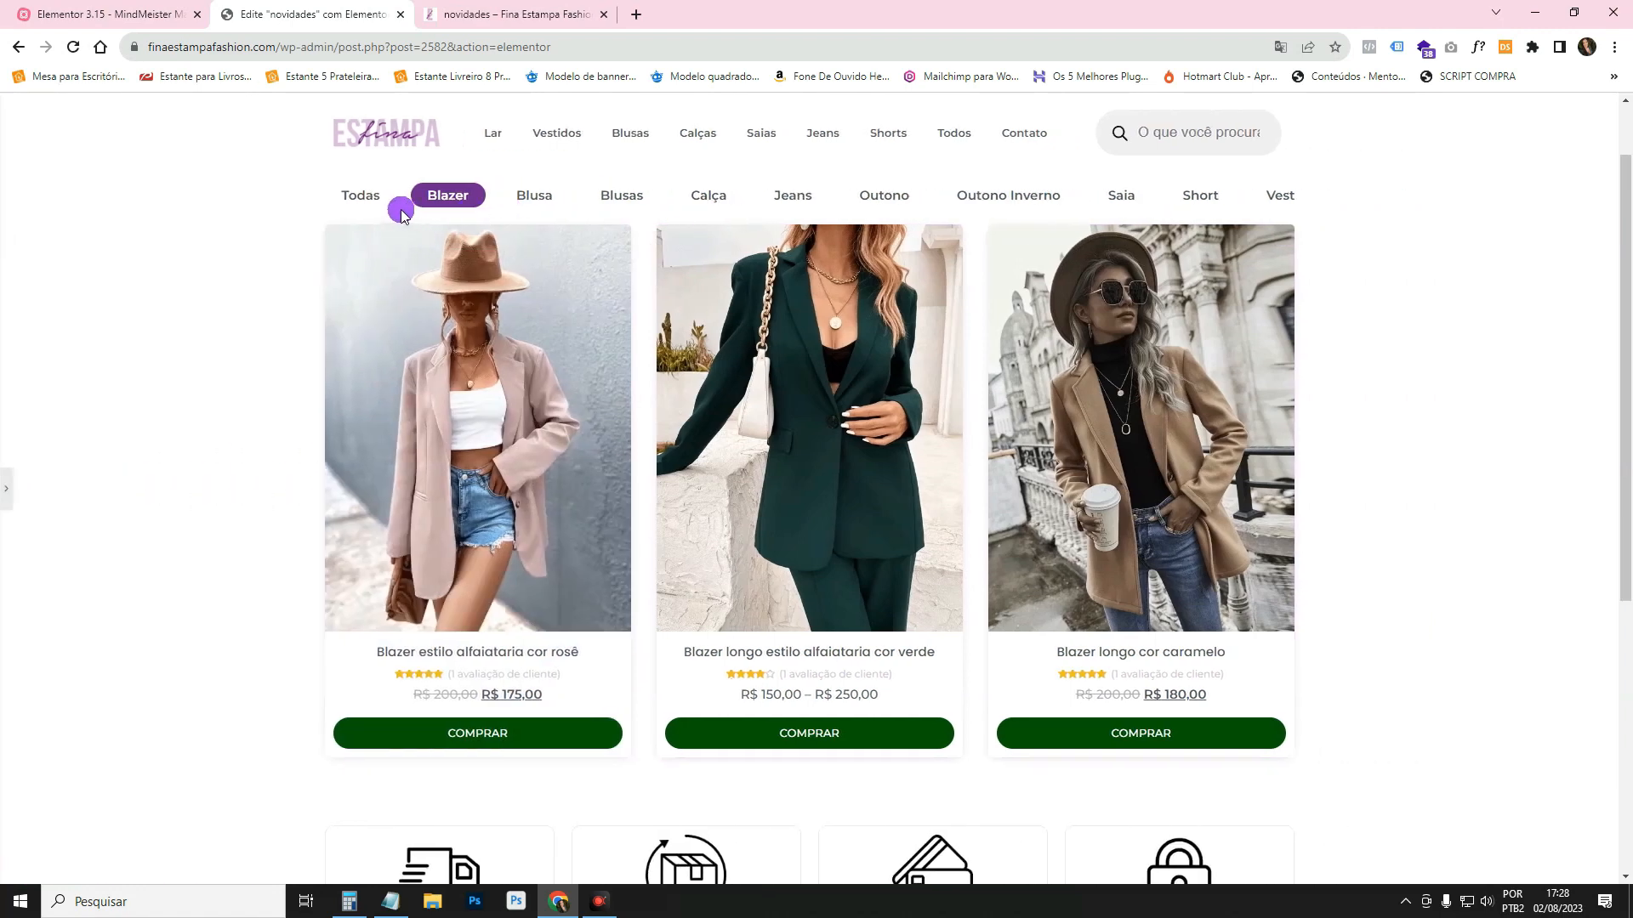
{"action": "left_click", "coordinate": [1214, 211]}
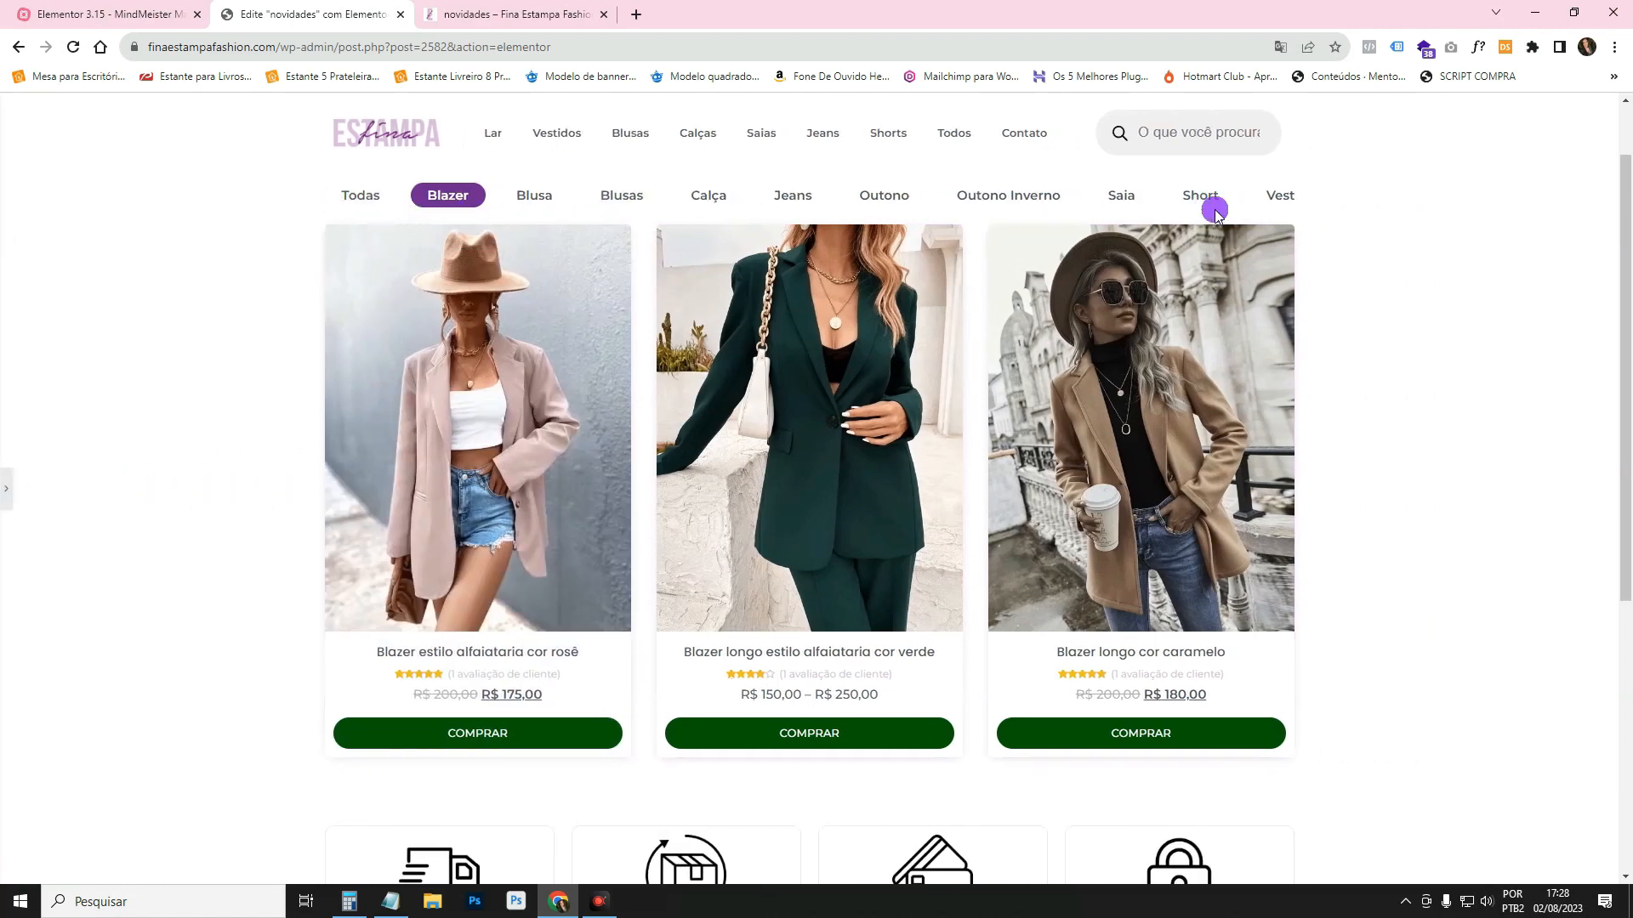
{"action": "left_click", "coordinate": [5, 492]}
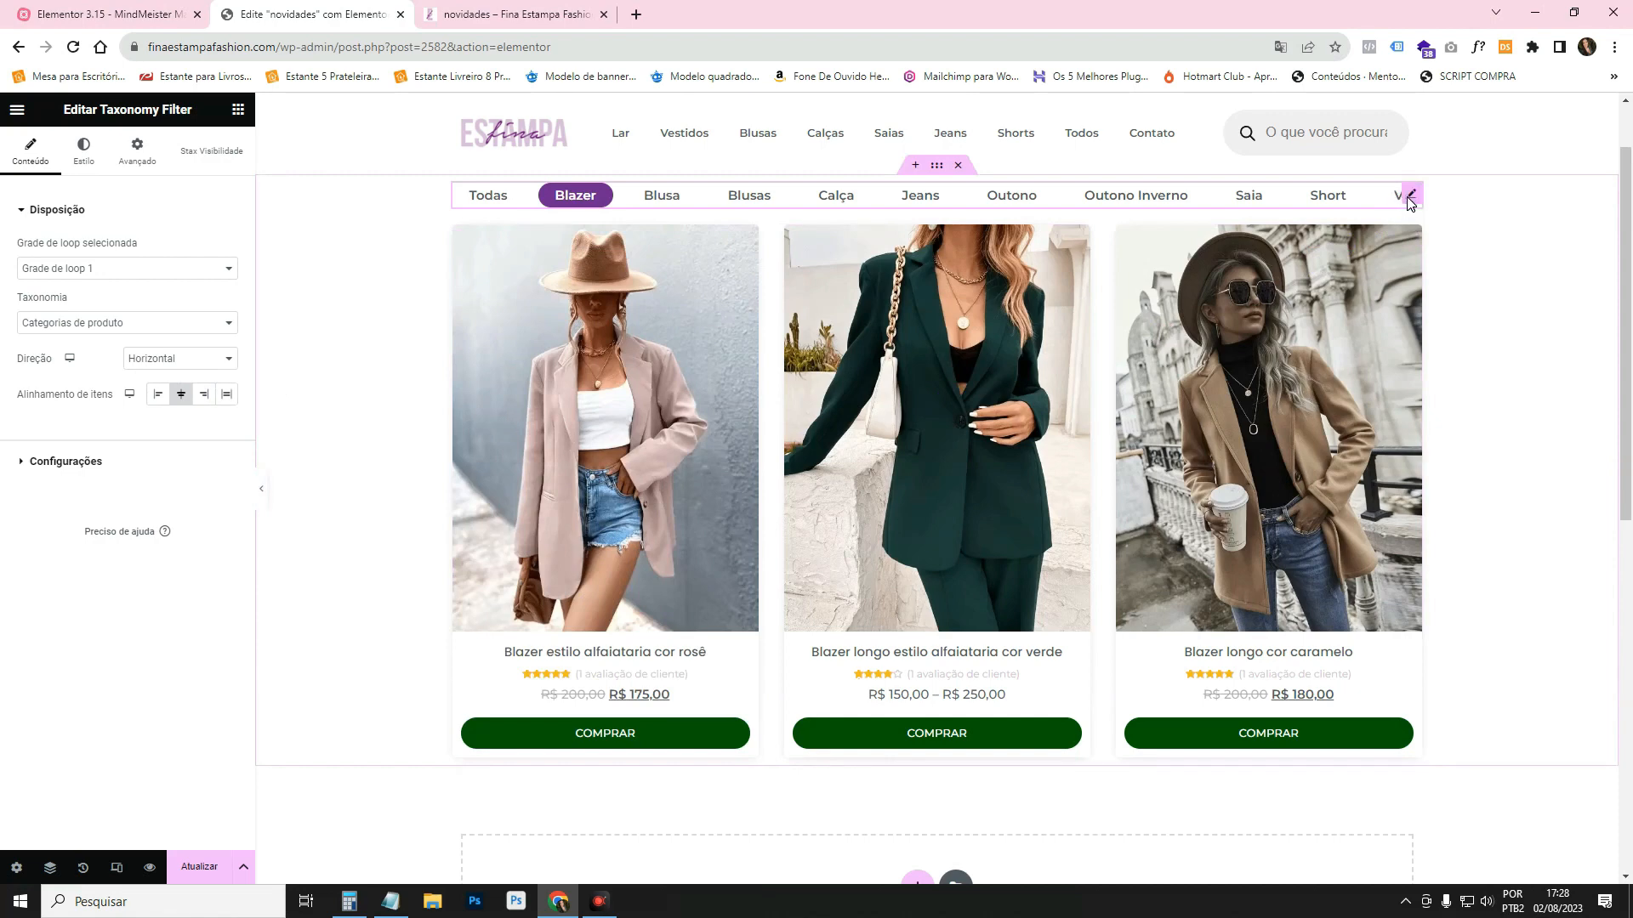
Duplicate the taxonomy filter and assign the copy to Grade de loop 1 with the taxonomy Atributo "Cor" de produto.
{"action": "right_click", "coordinate": [1407, 198]}
{"action": "left_click", "coordinate": [1436, 243]}
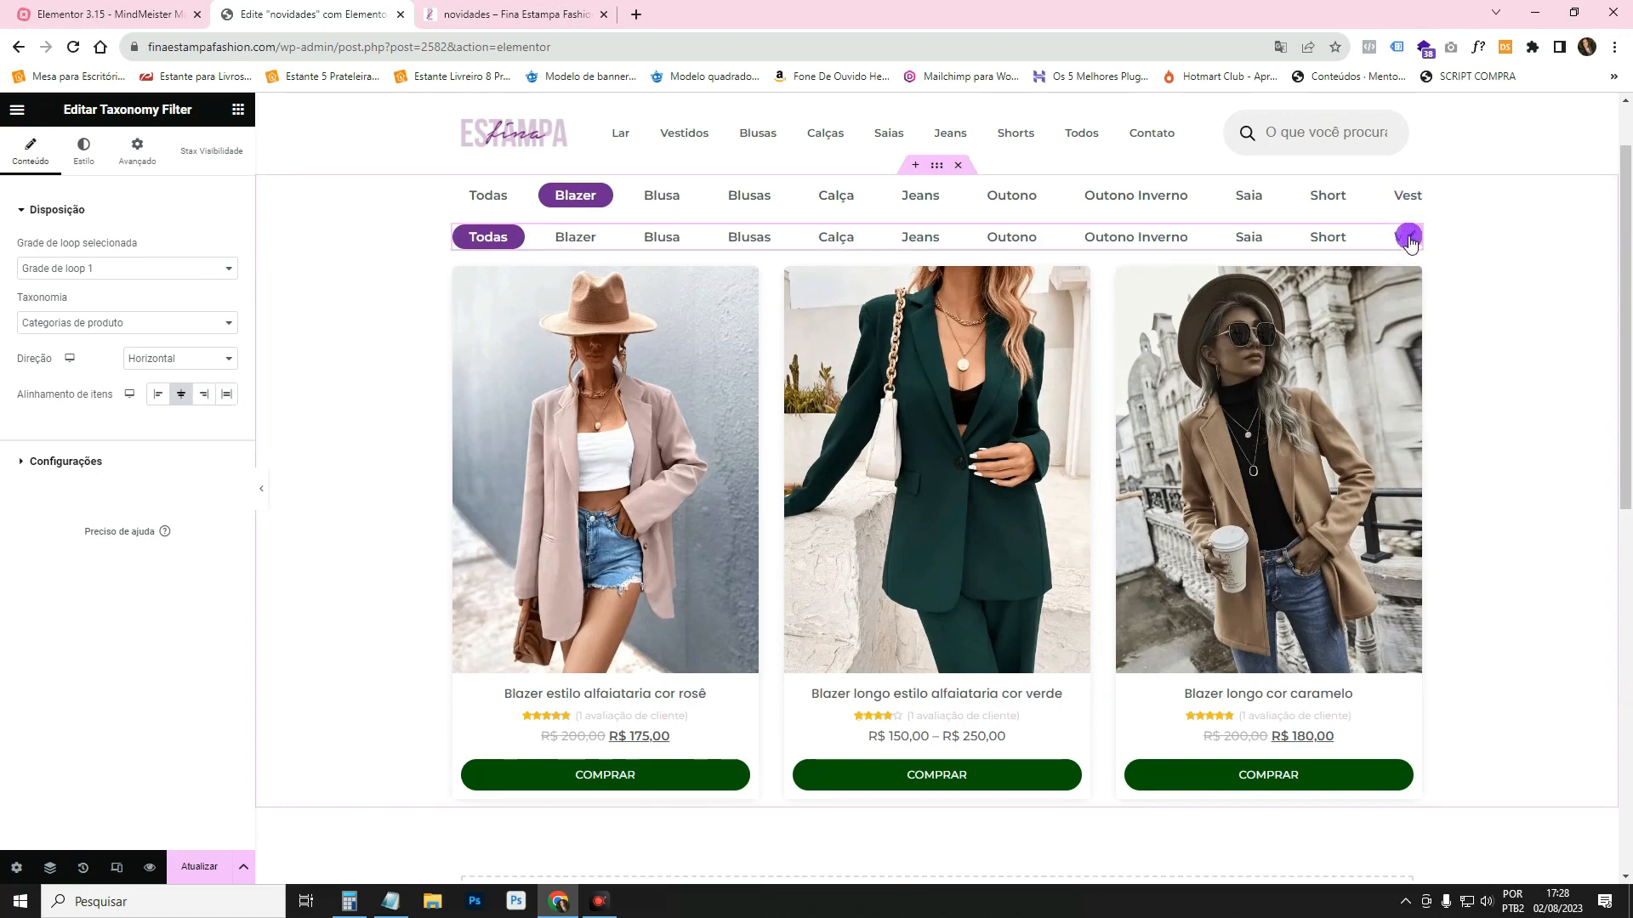
{"action": "left_click", "coordinate": [204, 268]}
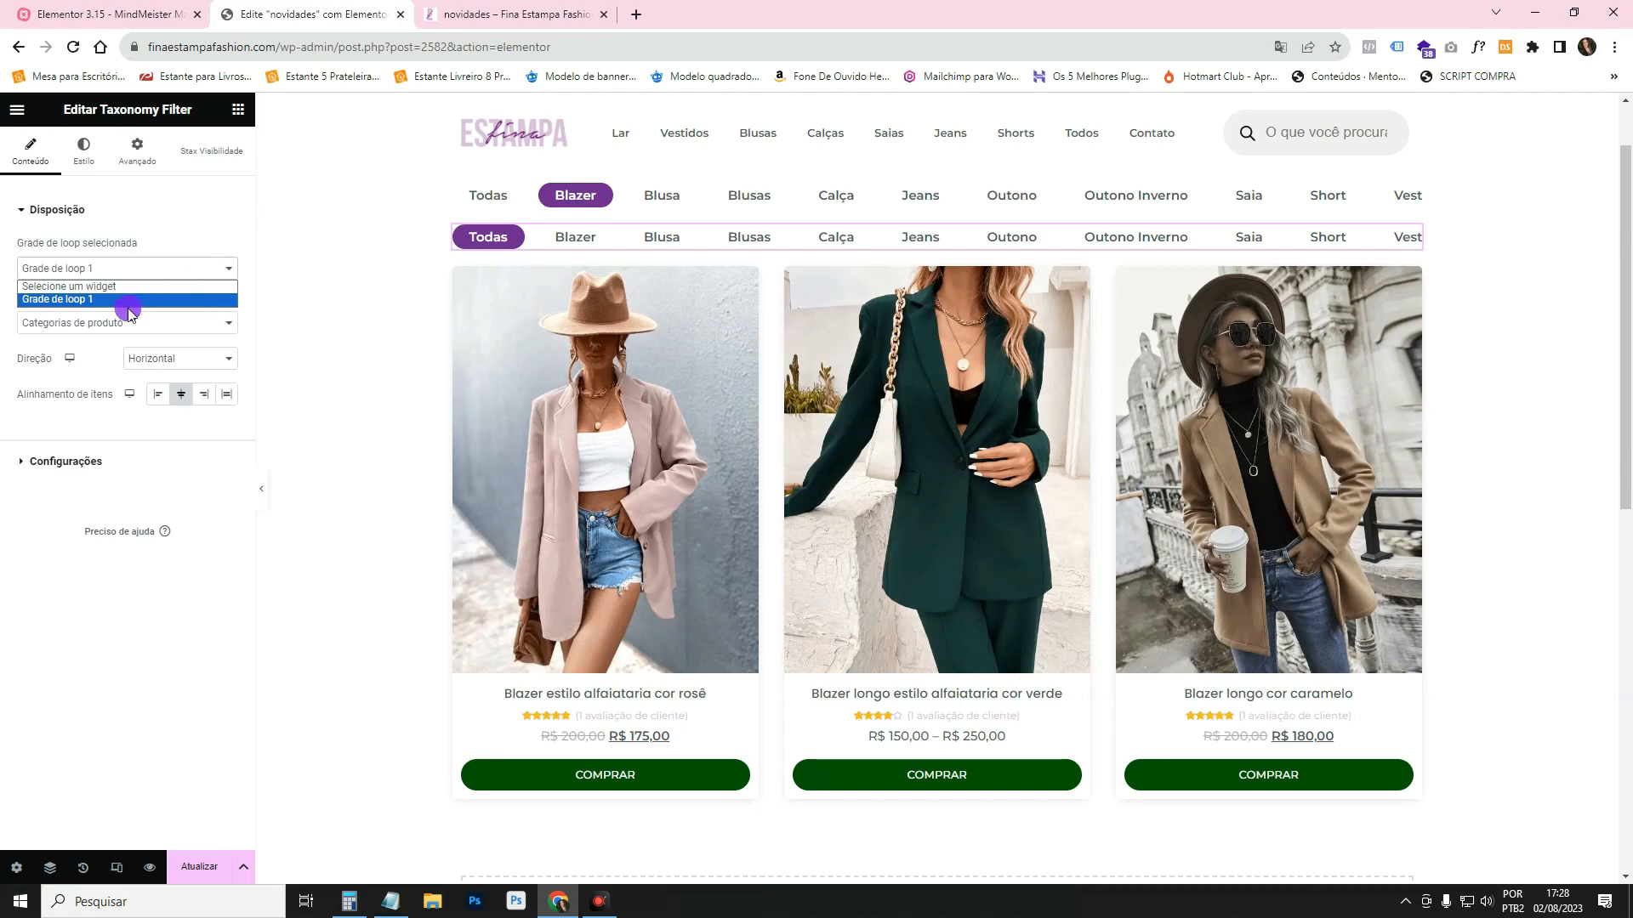
{"action": "left_click", "coordinate": [71, 301]}
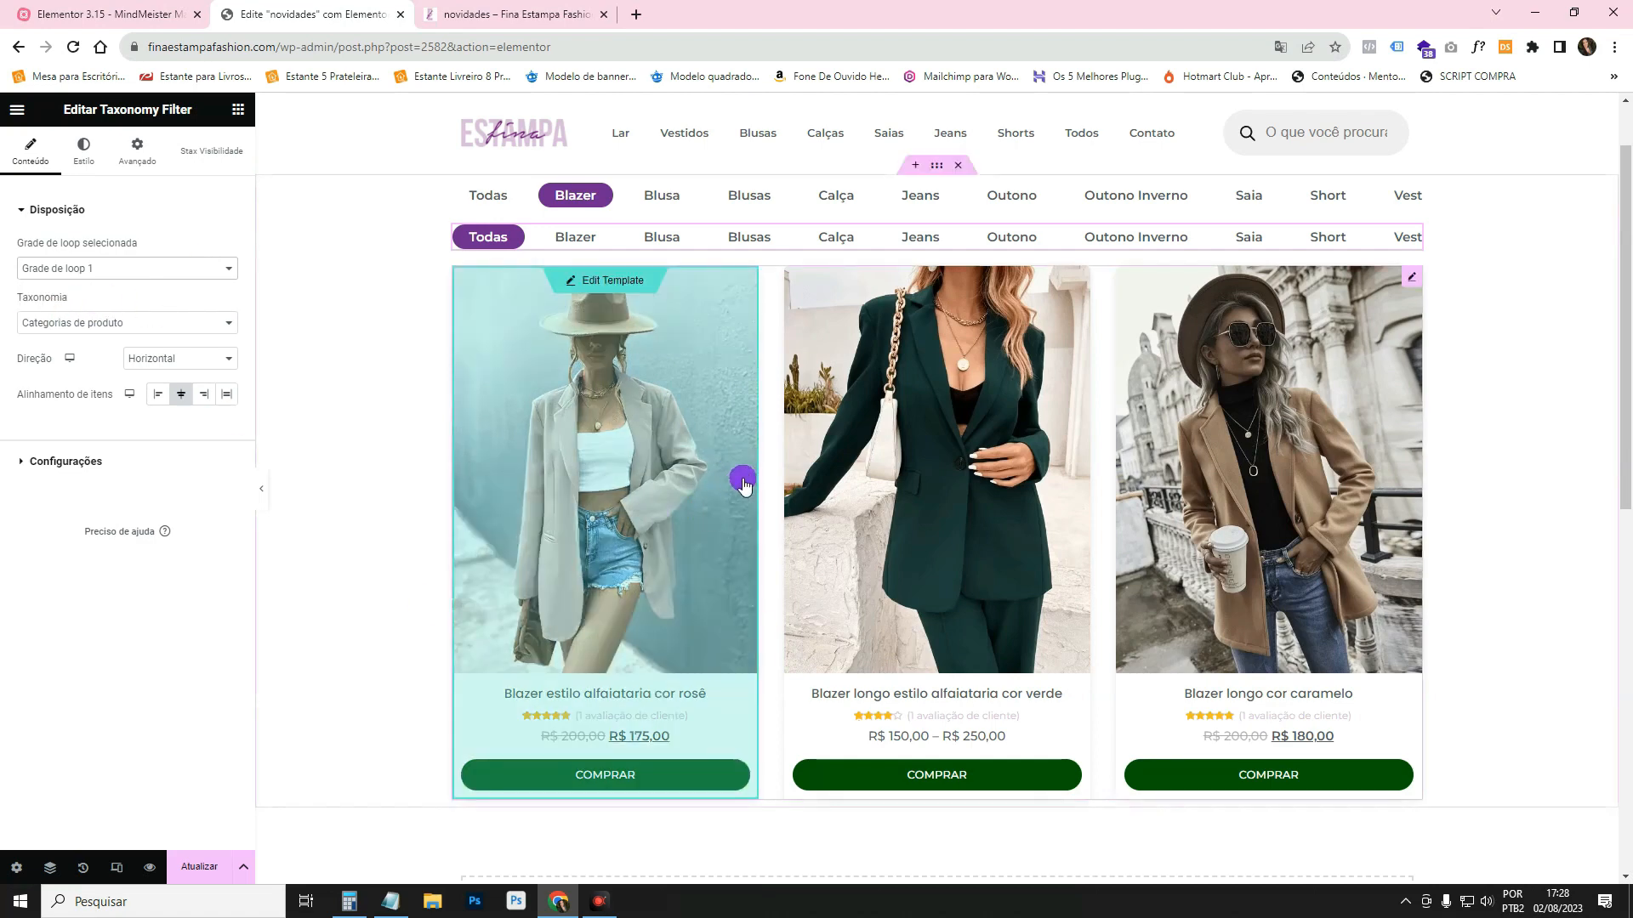
{"action": "left_click", "coordinate": [146, 328]}
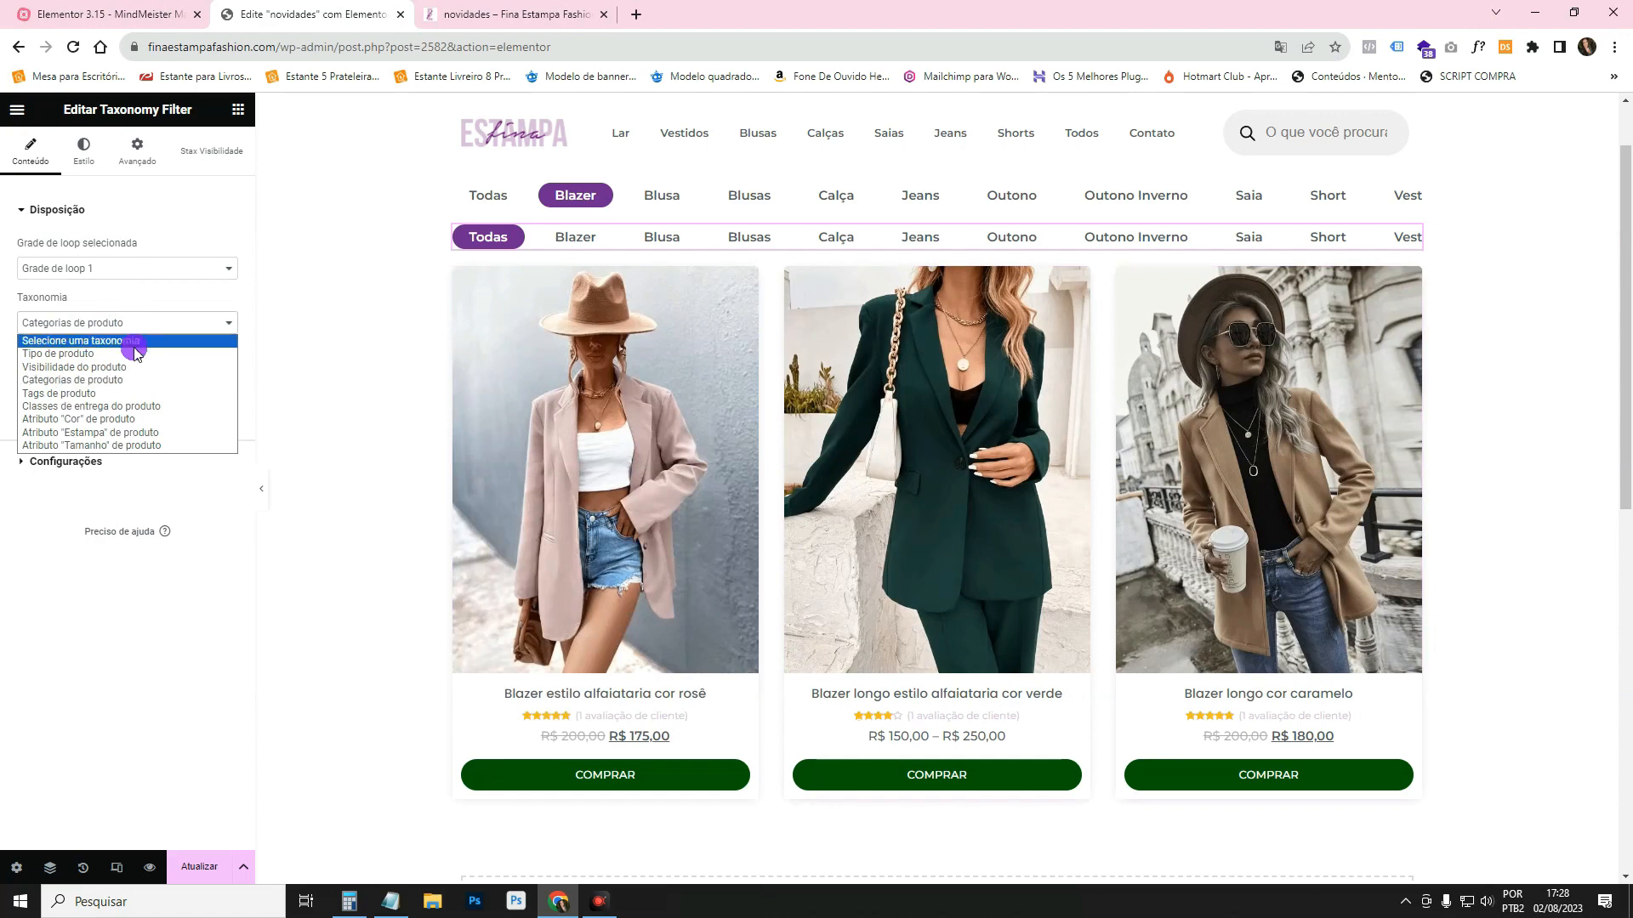
{"action": "left_click", "coordinate": [134, 420]}
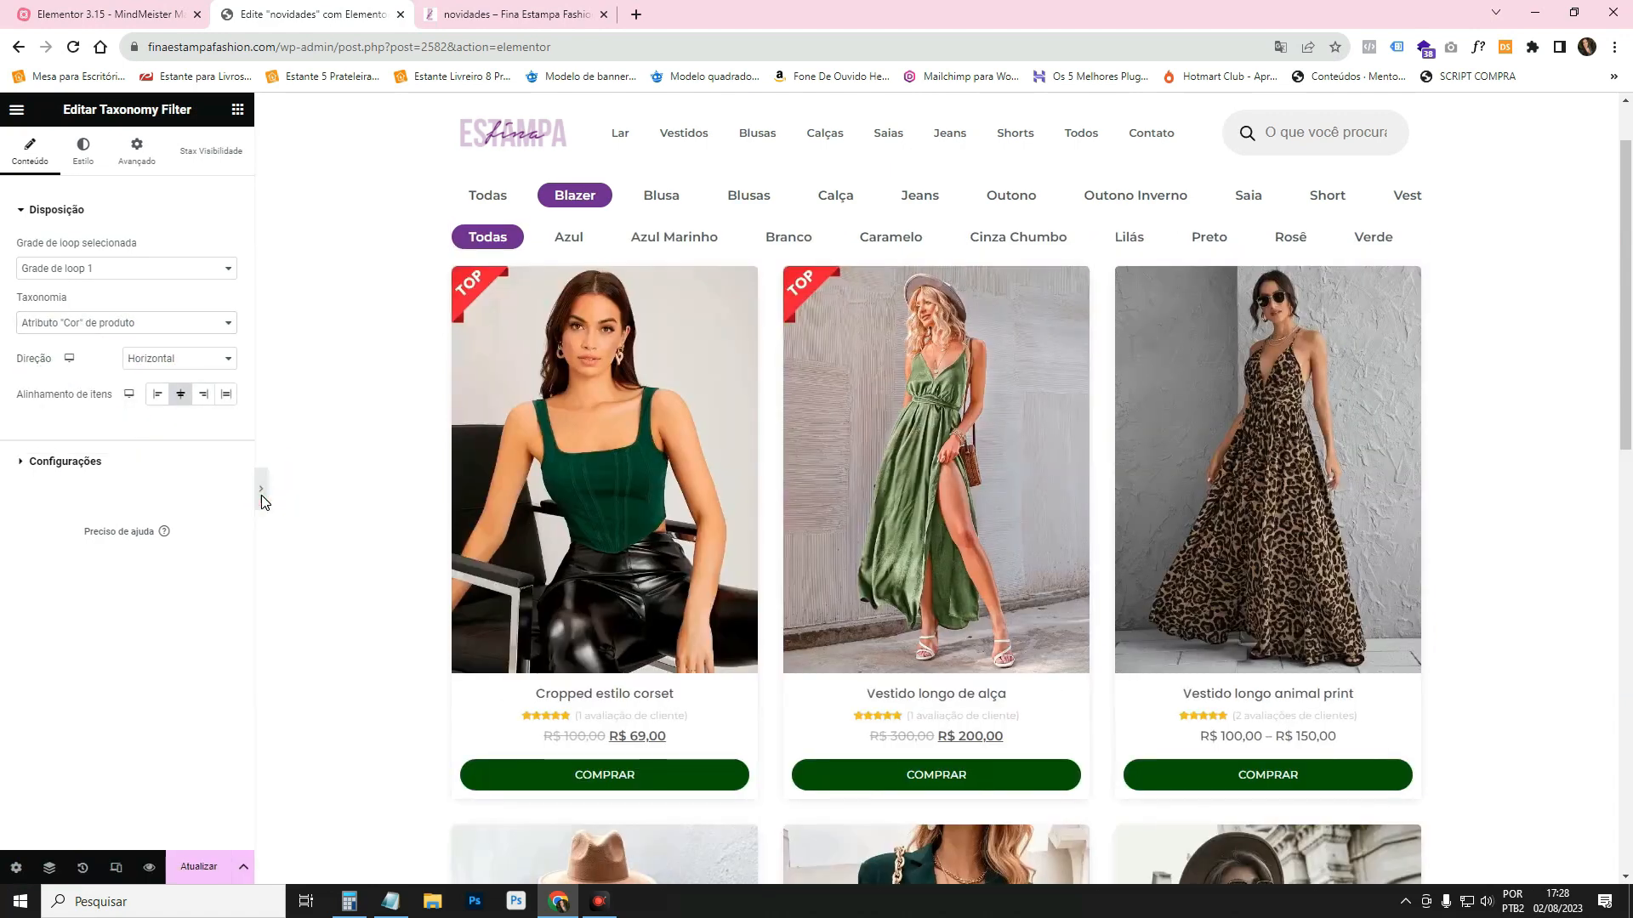
Preview the page at full width and filter the products by the color Azul Marinho.
{"action": "left_click", "coordinate": [261, 500]}
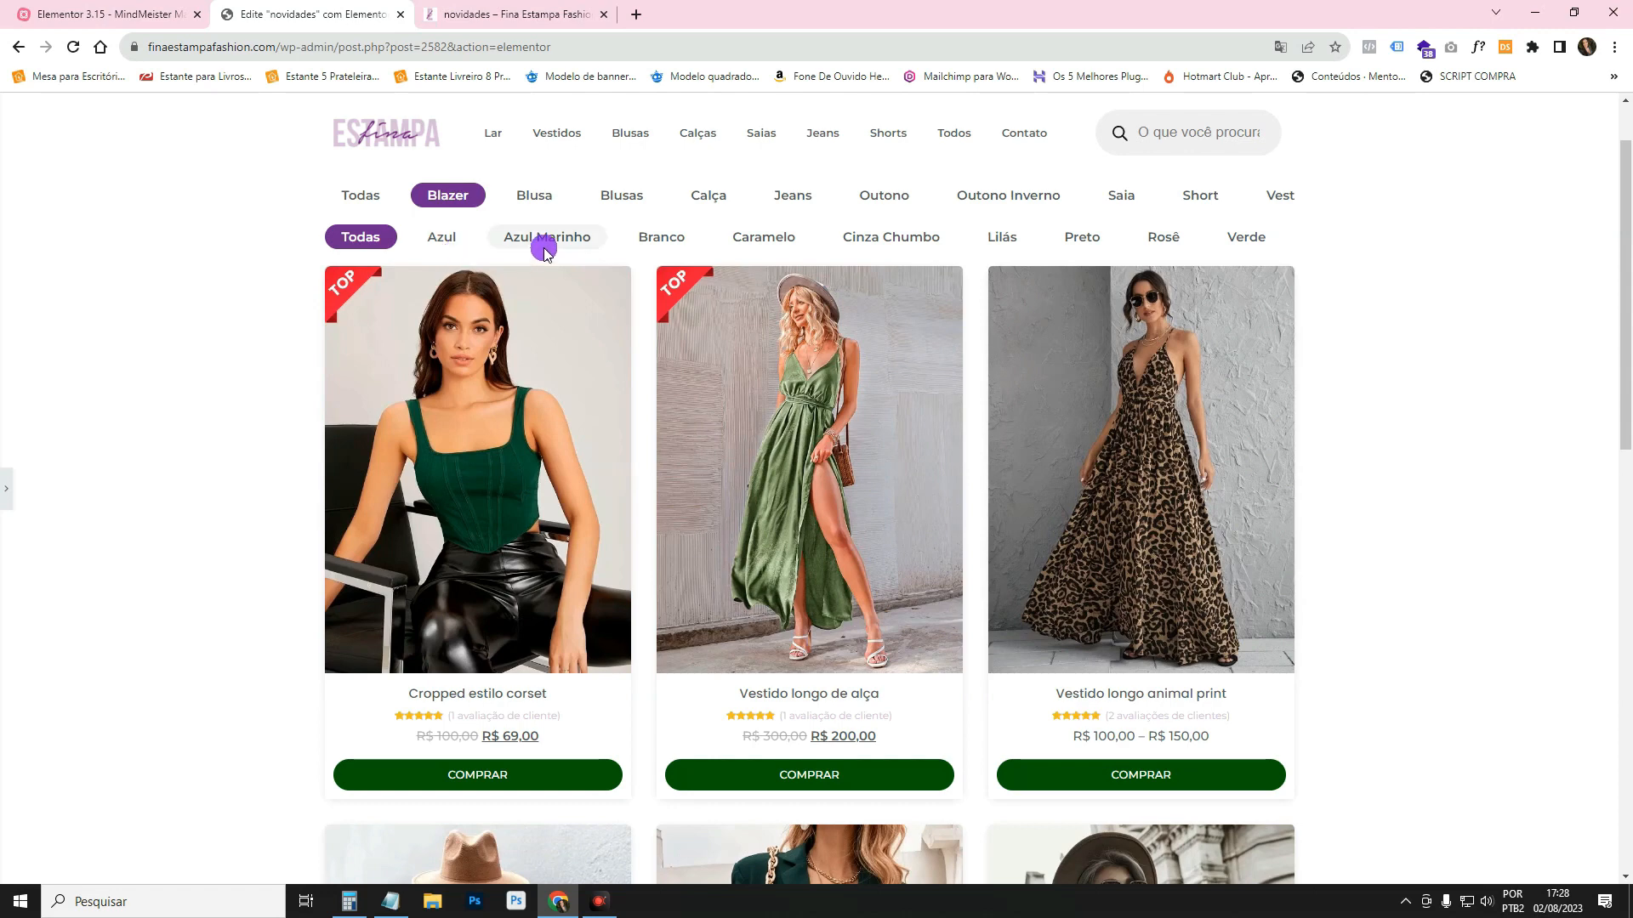
{"action": "left_click", "coordinate": [604, 238]}
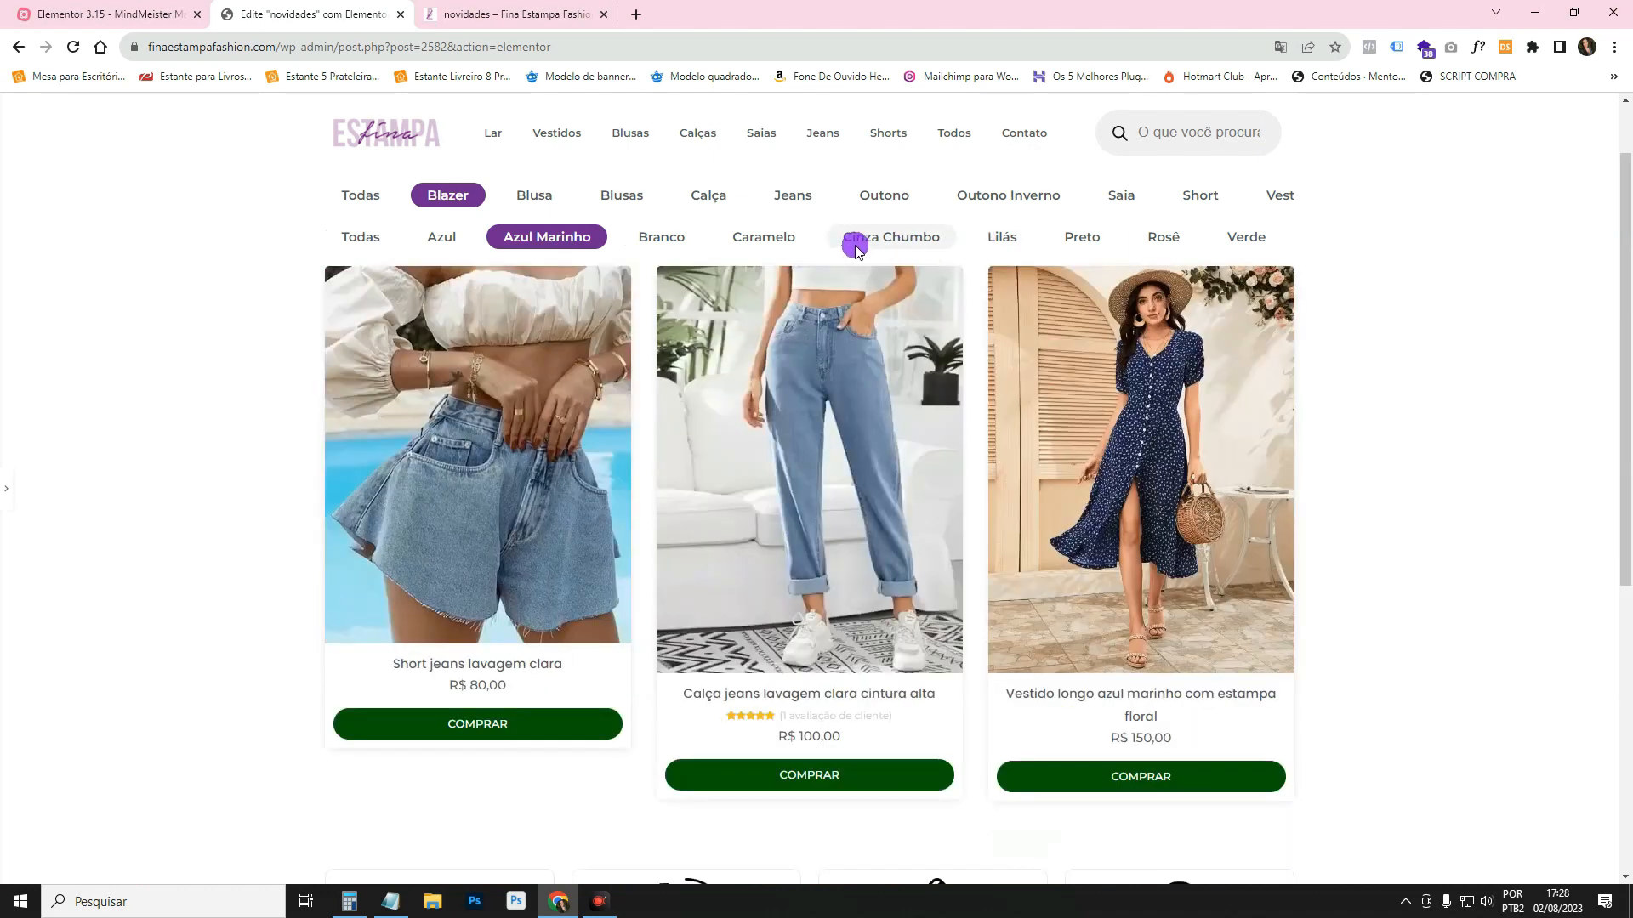
Duplicate the color taxonomy filter, set the copy's taxonomy to Atributo "Tamanho" de produto, and try filtering by size G.
{"action": "left_click", "coordinate": [4, 488]}
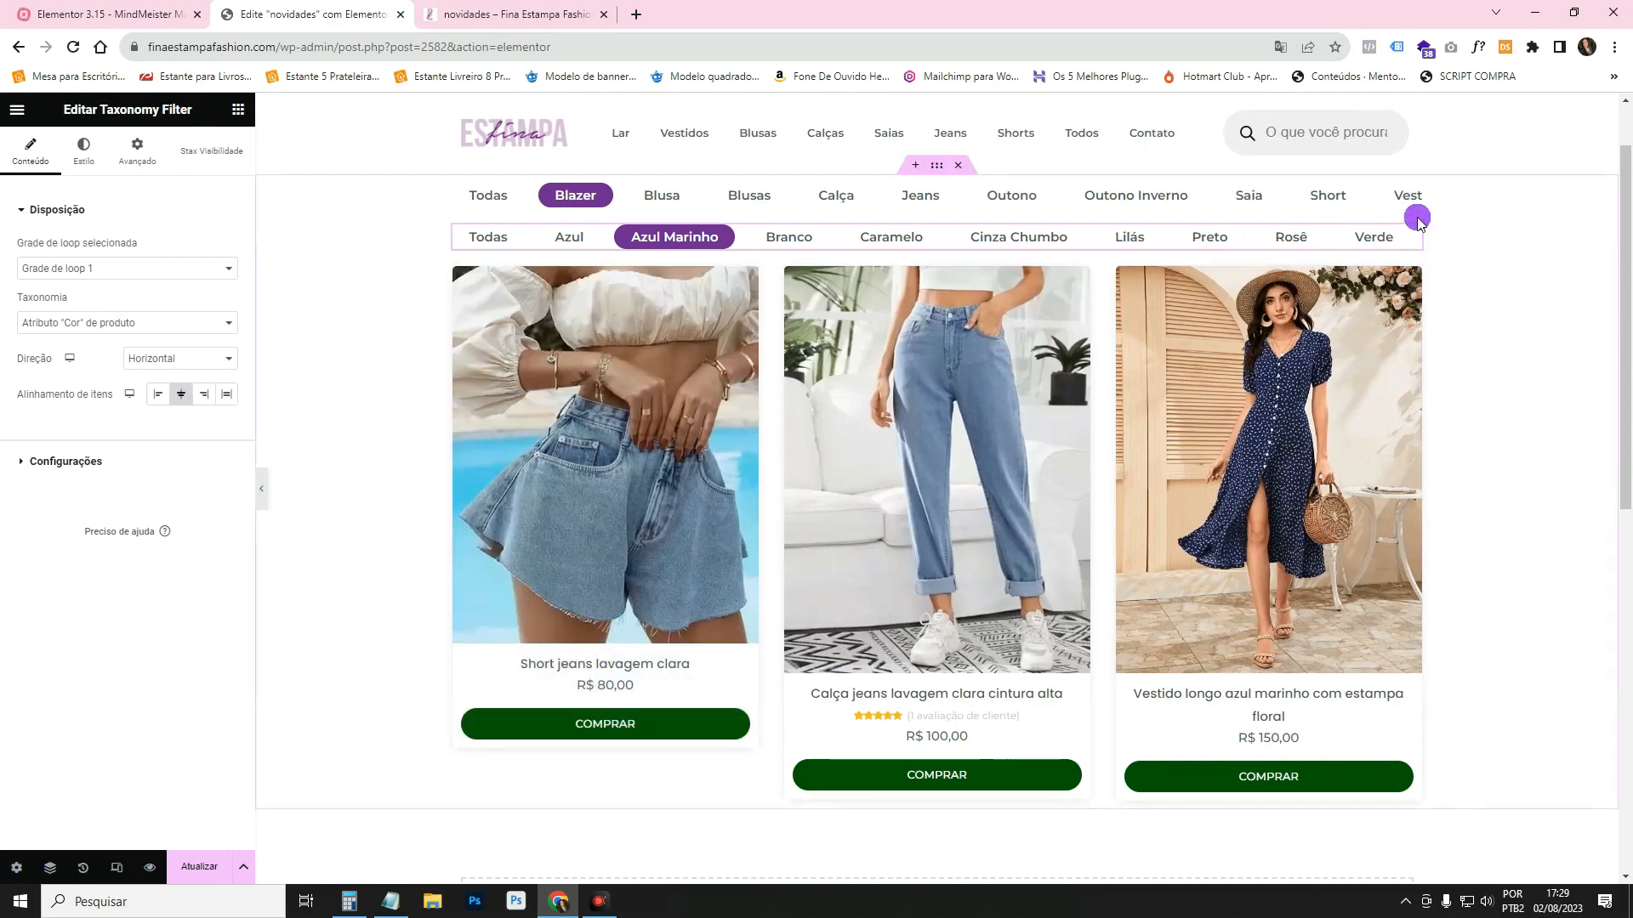
{"action": "right_click", "coordinate": [1415, 241]}
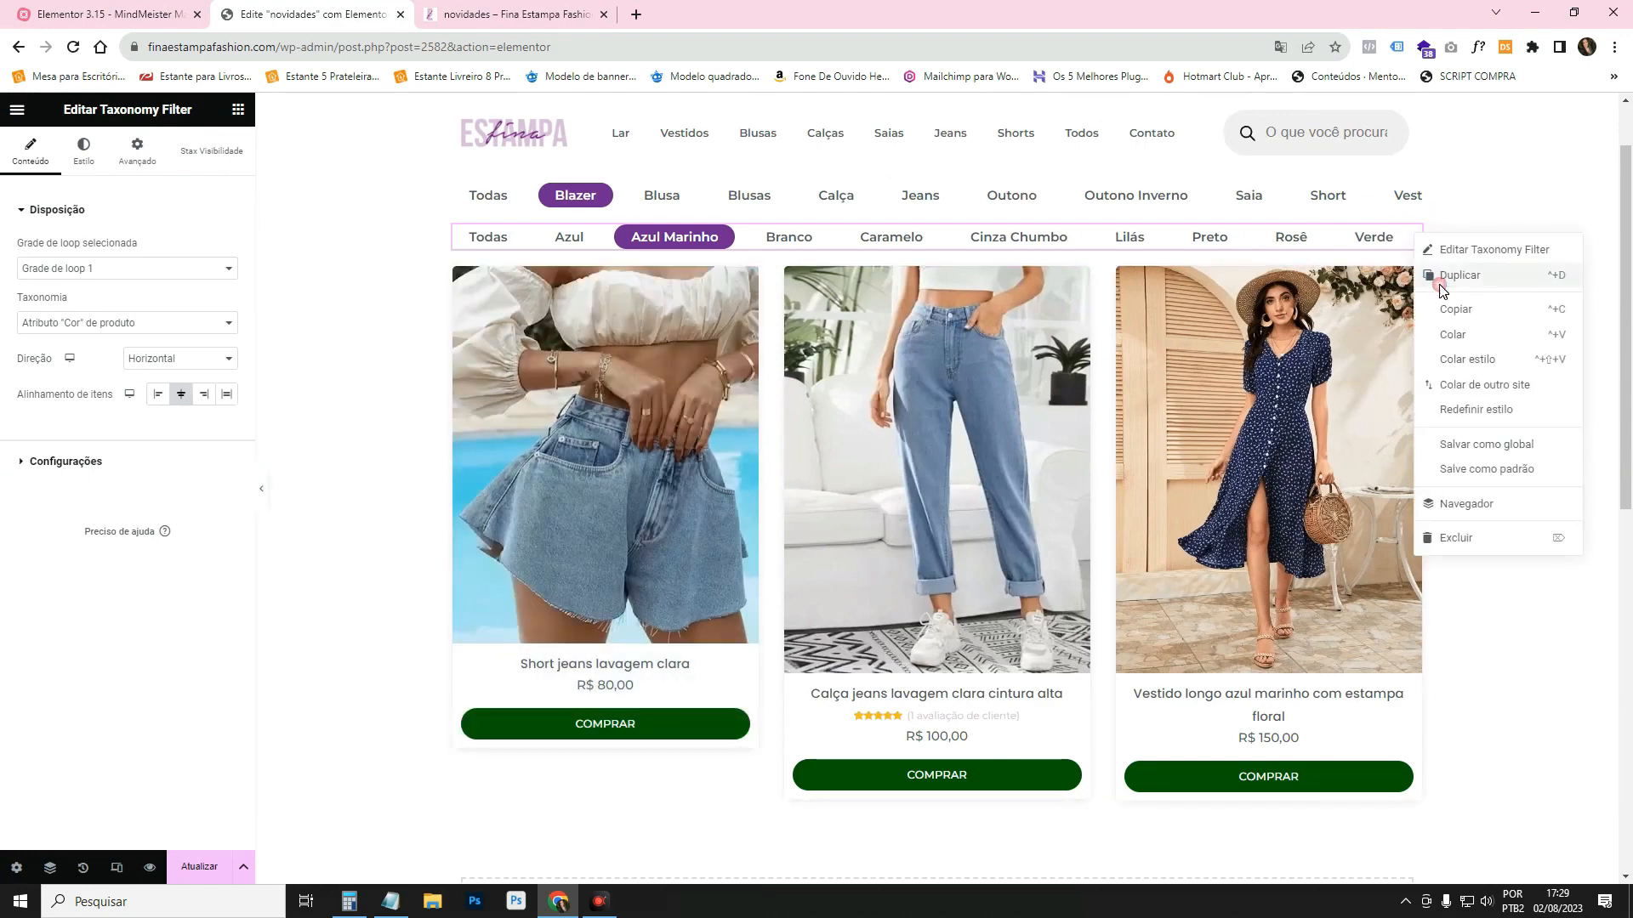
{"action": "left_click", "coordinate": [1431, 268]}
{"action": "left_click", "coordinate": [154, 322]}
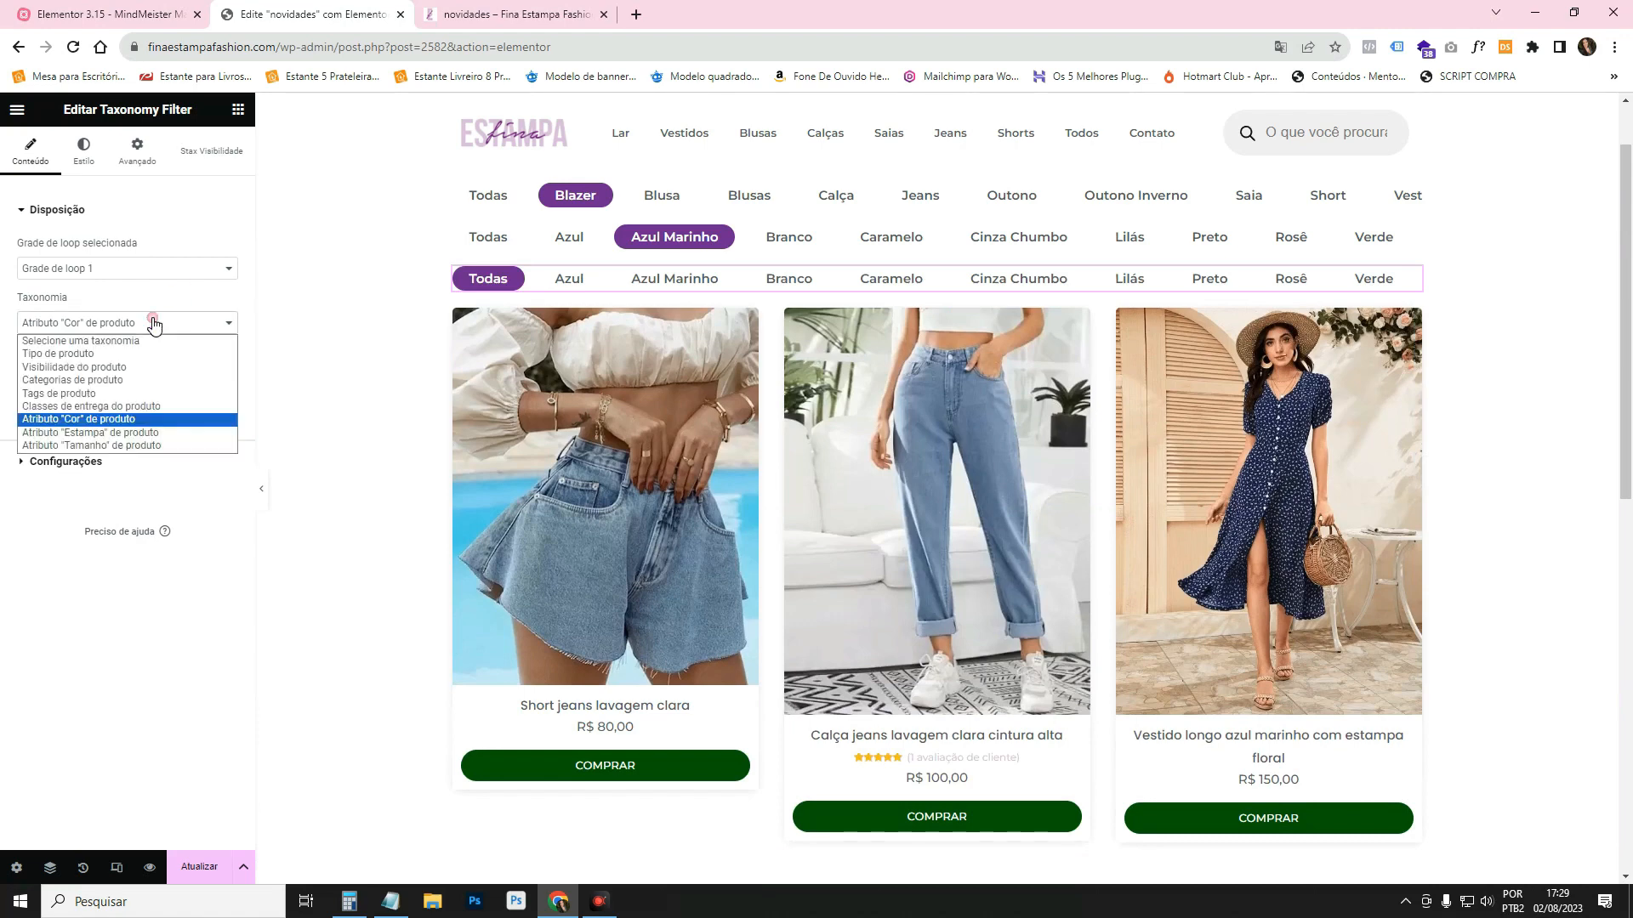
{"action": "left_click", "coordinate": [153, 445]}
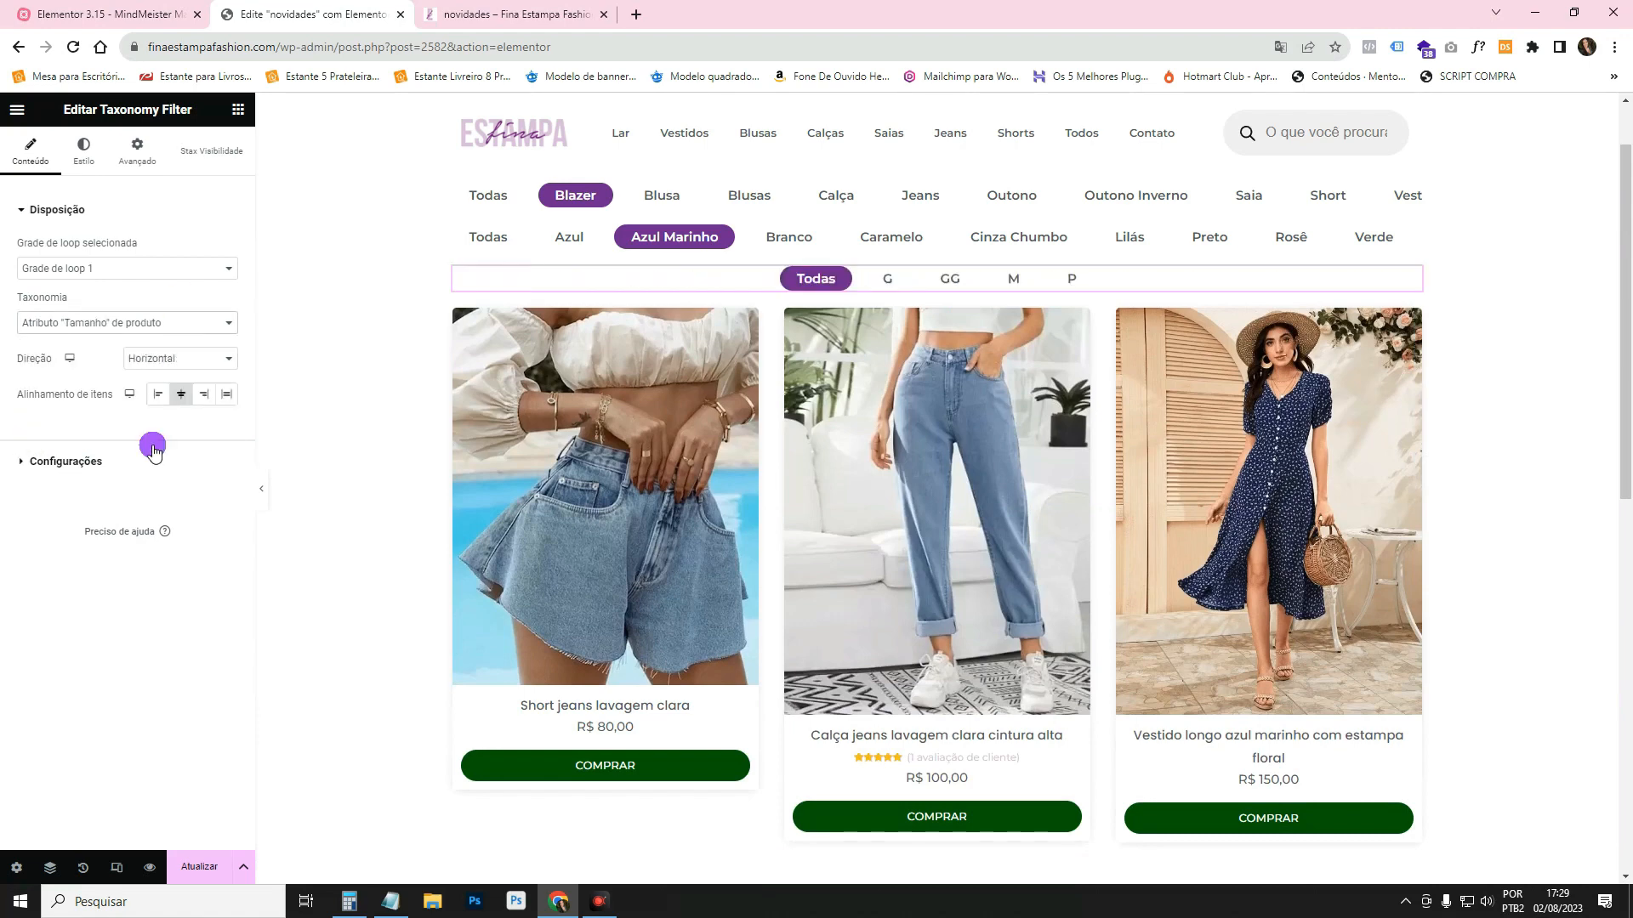
{"action": "left_click", "coordinate": [890, 279]}
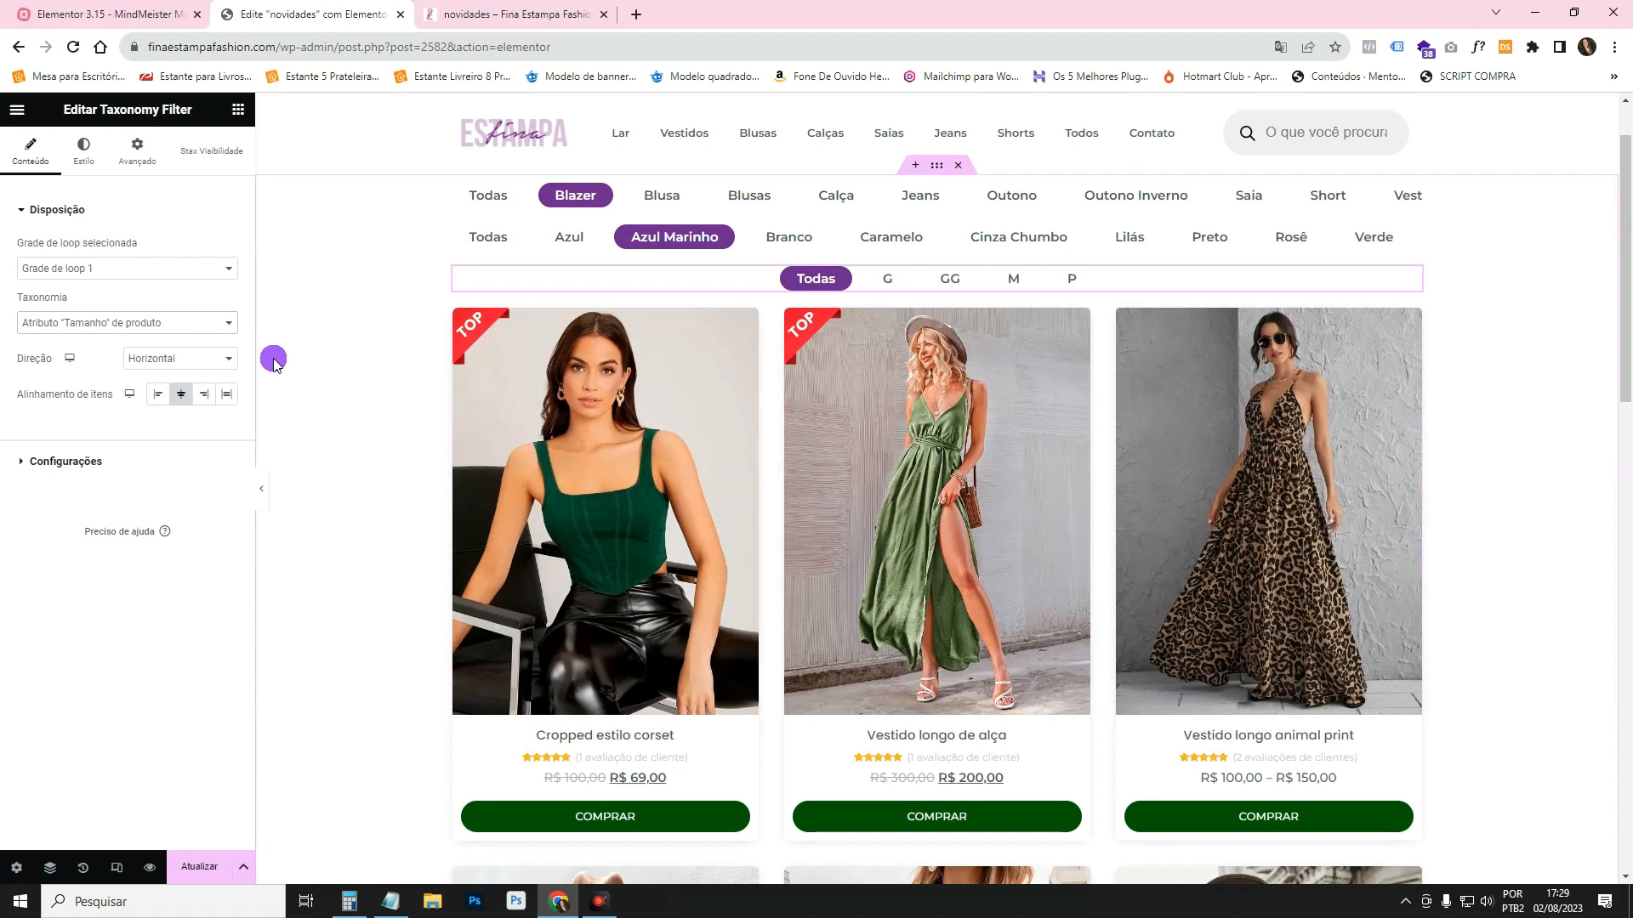
Delete the color and size taxonomy filters, keeping only the category filter above the product grid.
{"action": "right_click", "coordinate": [1064, 231]}
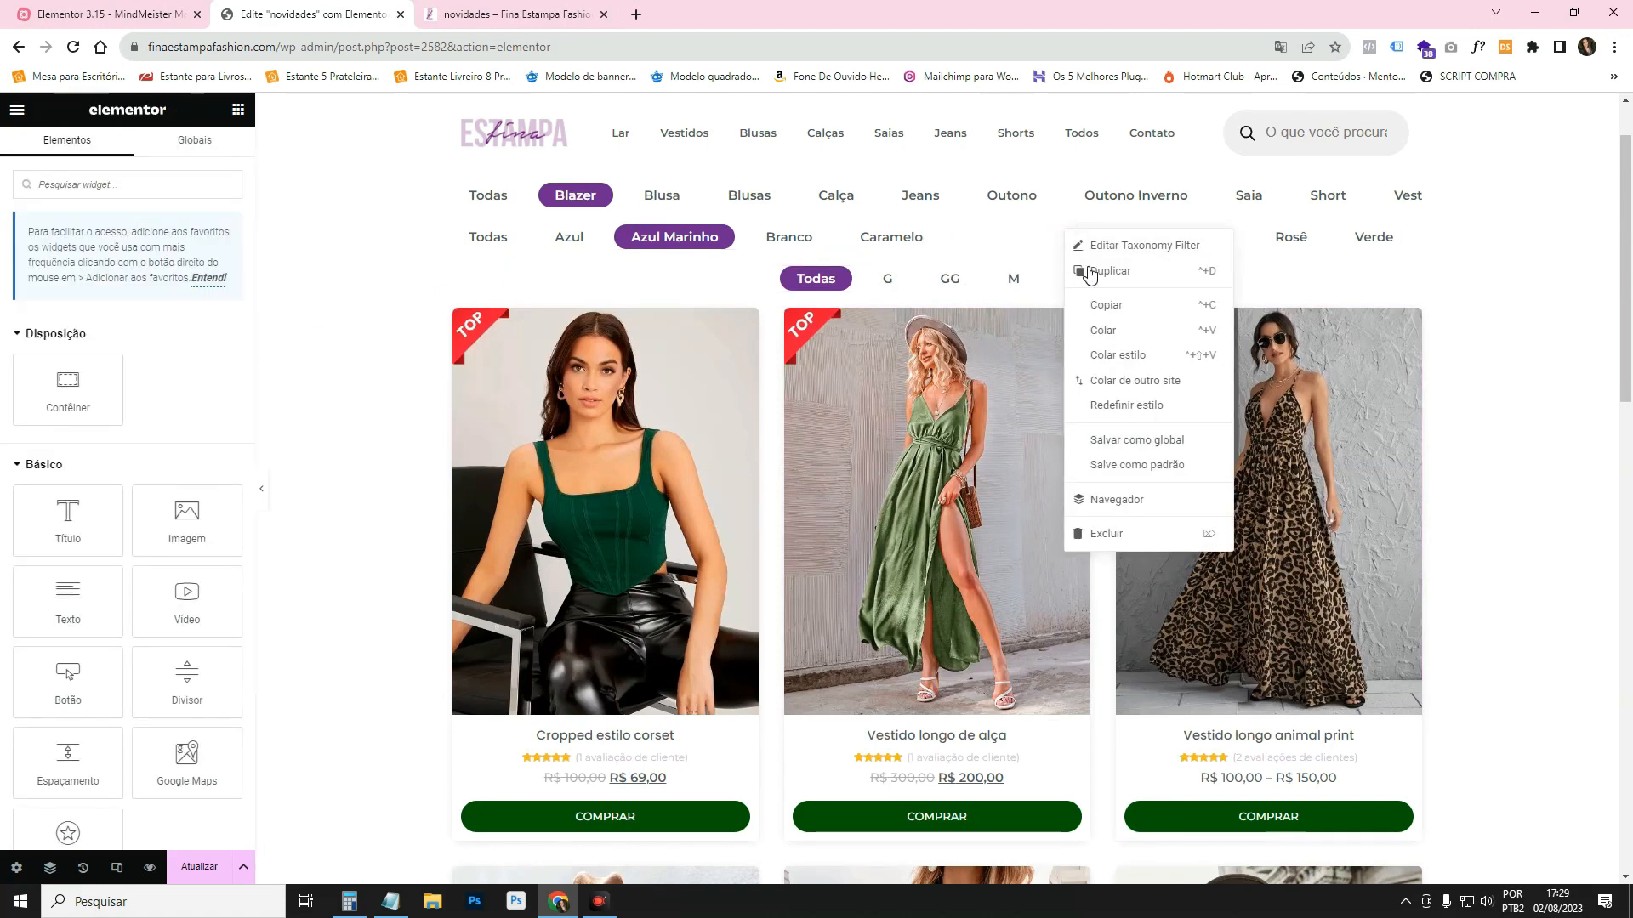
{"action": "left_click", "coordinate": [1134, 526]}
{"action": "right_click", "coordinate": [1051, 236]}
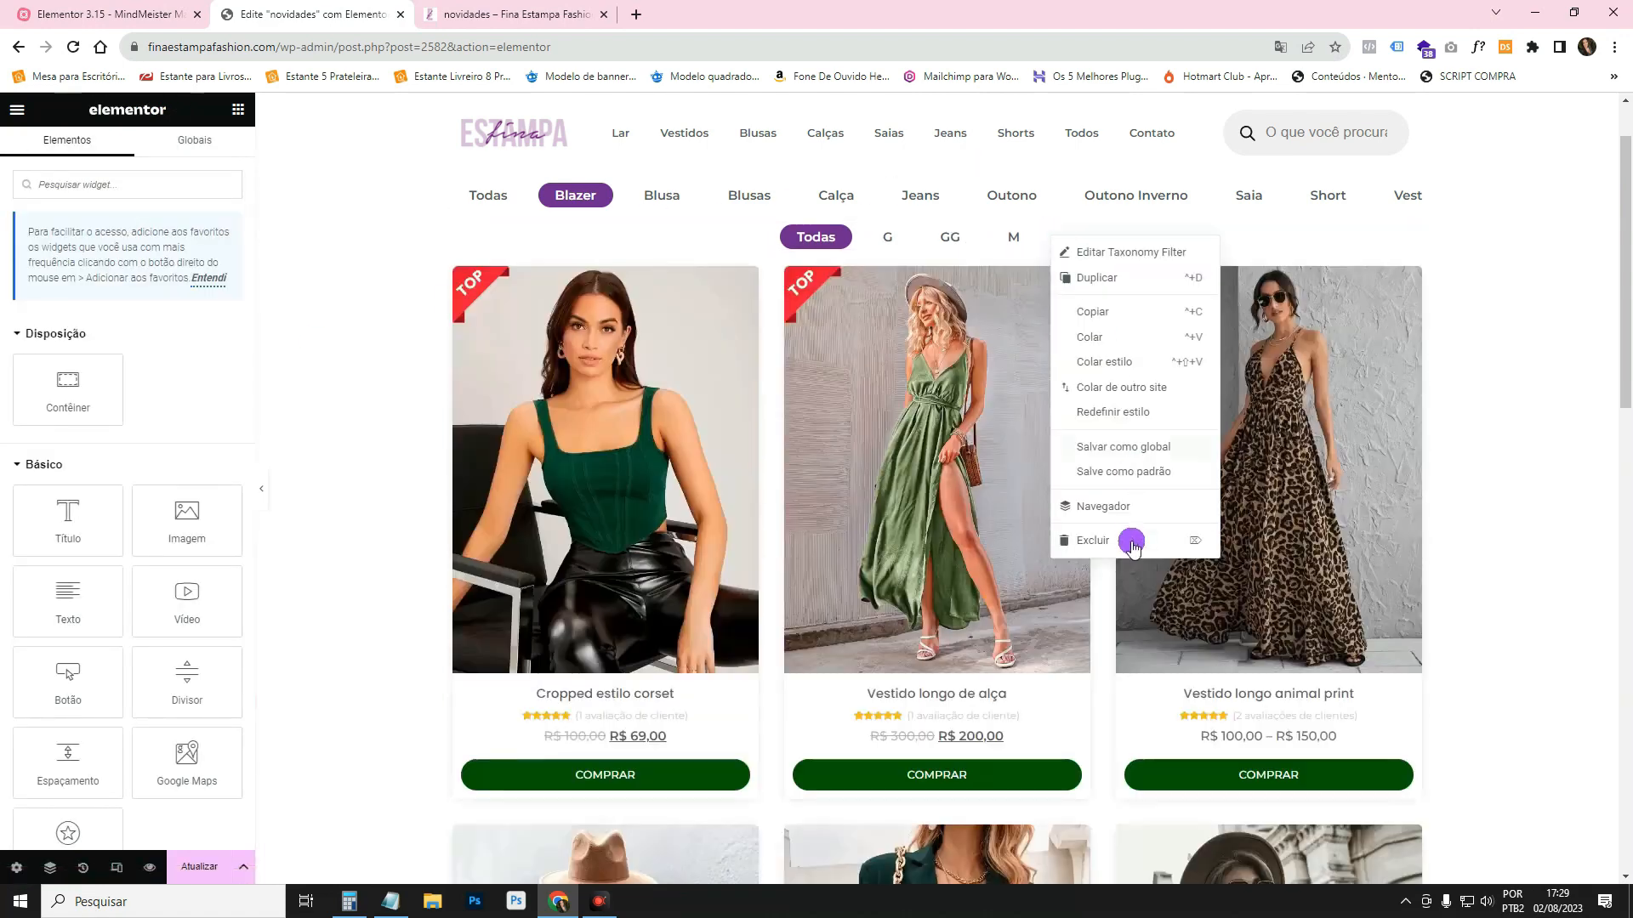
{"action": "left_click", "coordinate": [1134, 545]}
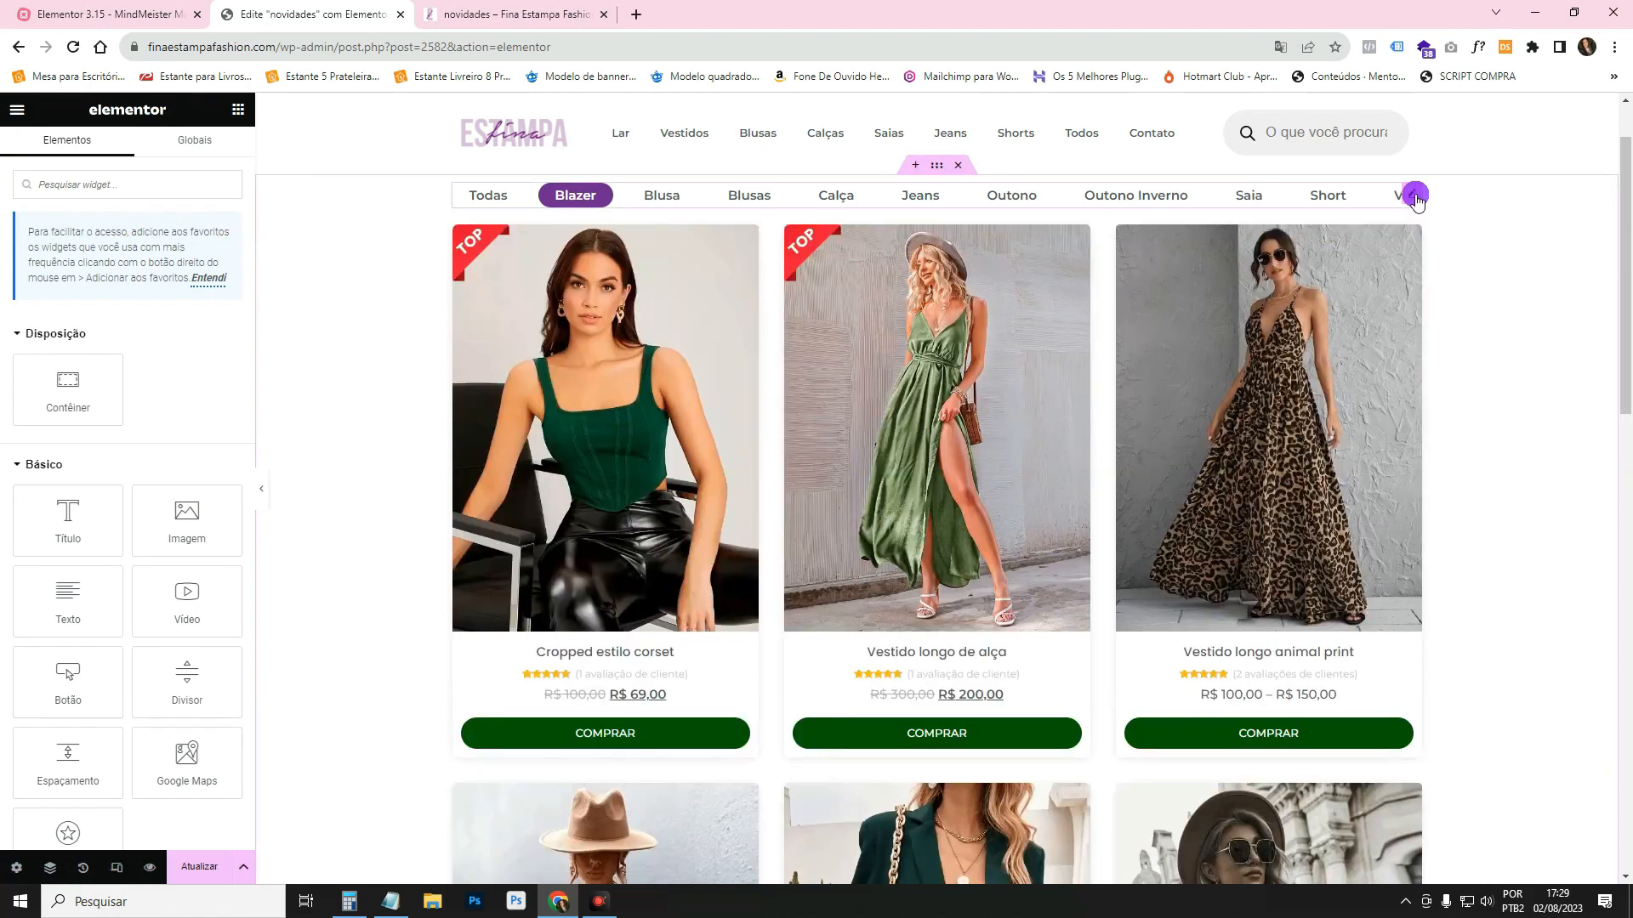
Set the loop grid's template type to Postagens and clear its loop de produto (Modelo) template.
{"action": "left_click", "coordinate": [1414, 198]}
{"action": "left_click", "coordinate": [1413, 236]}
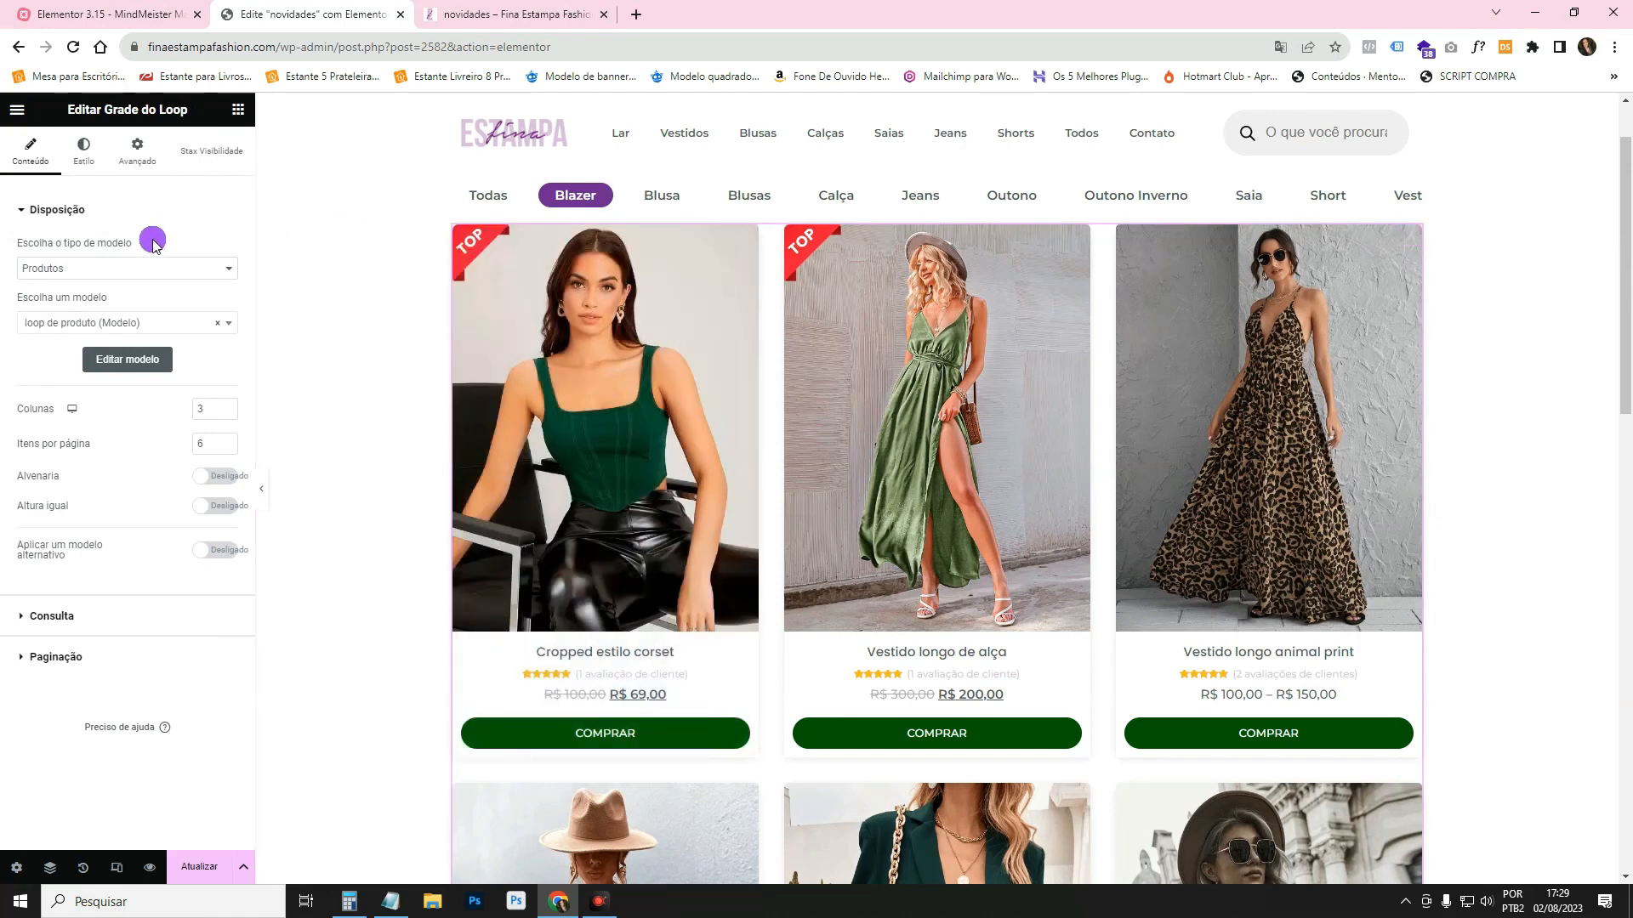
{"action": "left_click", "coordinate": [97, 268]}
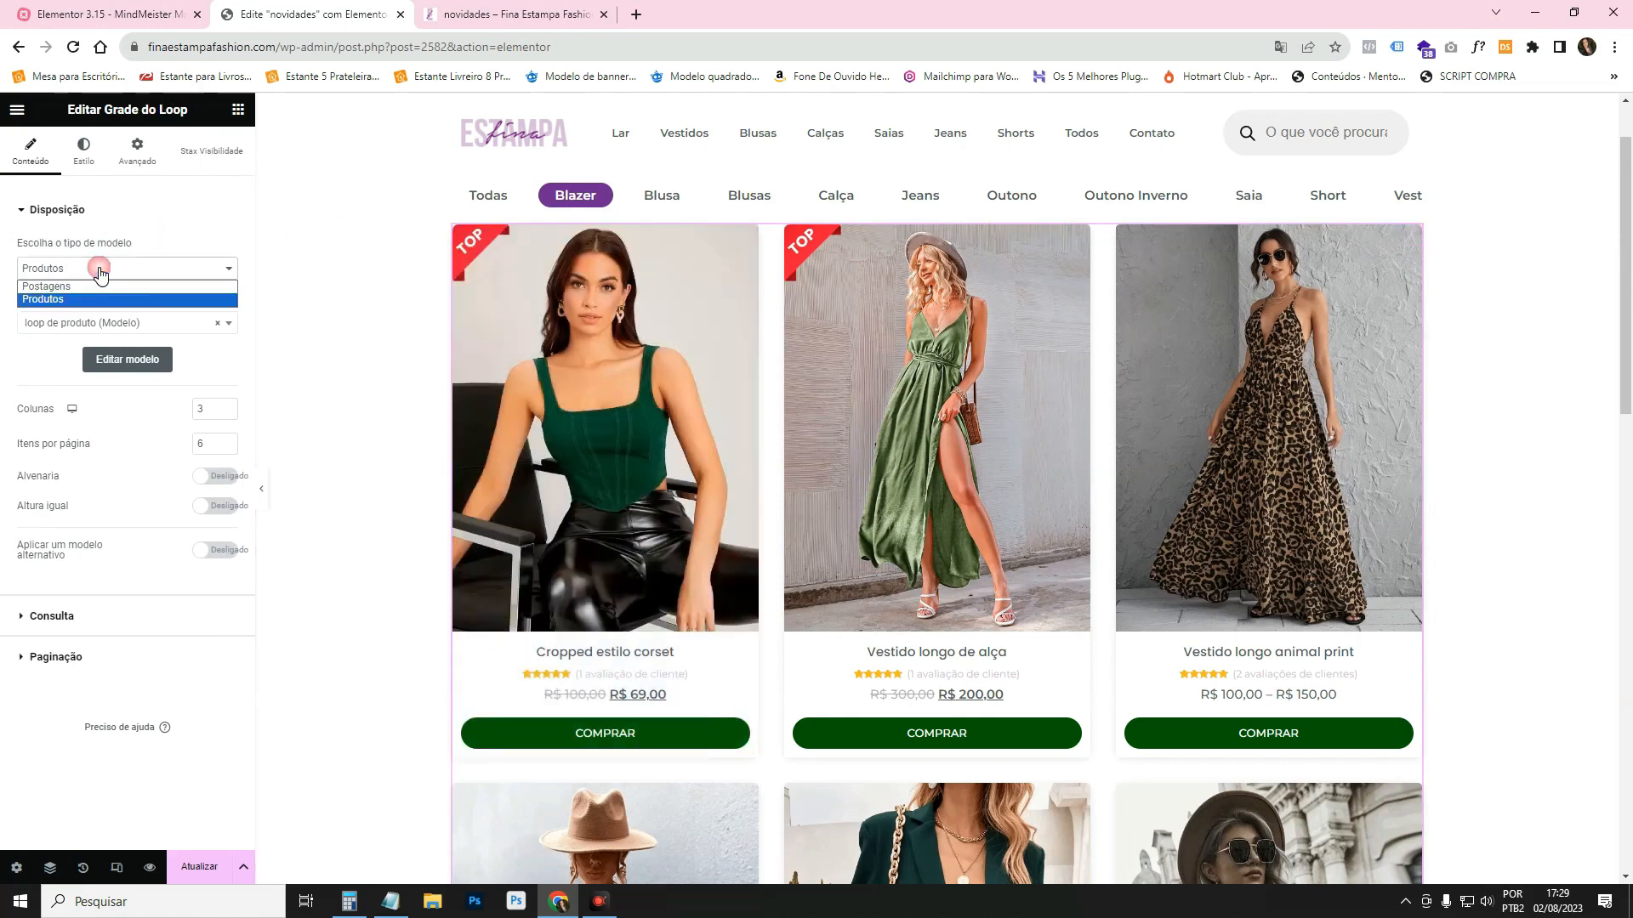
{"action": "left_click", "coordinate": [44, 287]}
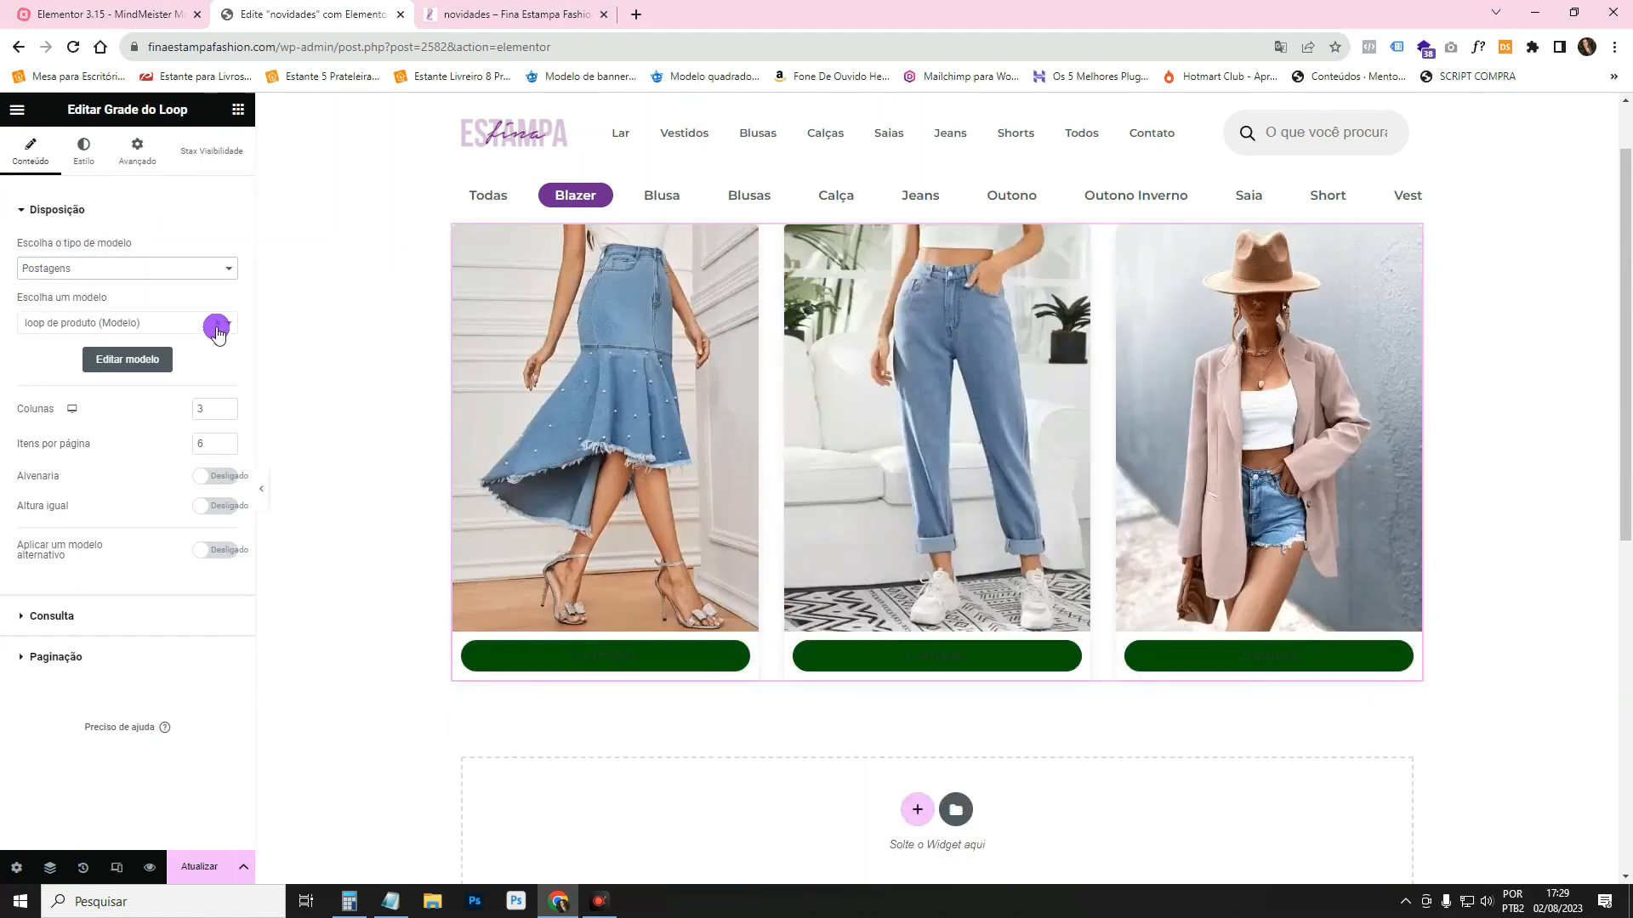
{"action": "left_click", "coordinate": [218, 327]}
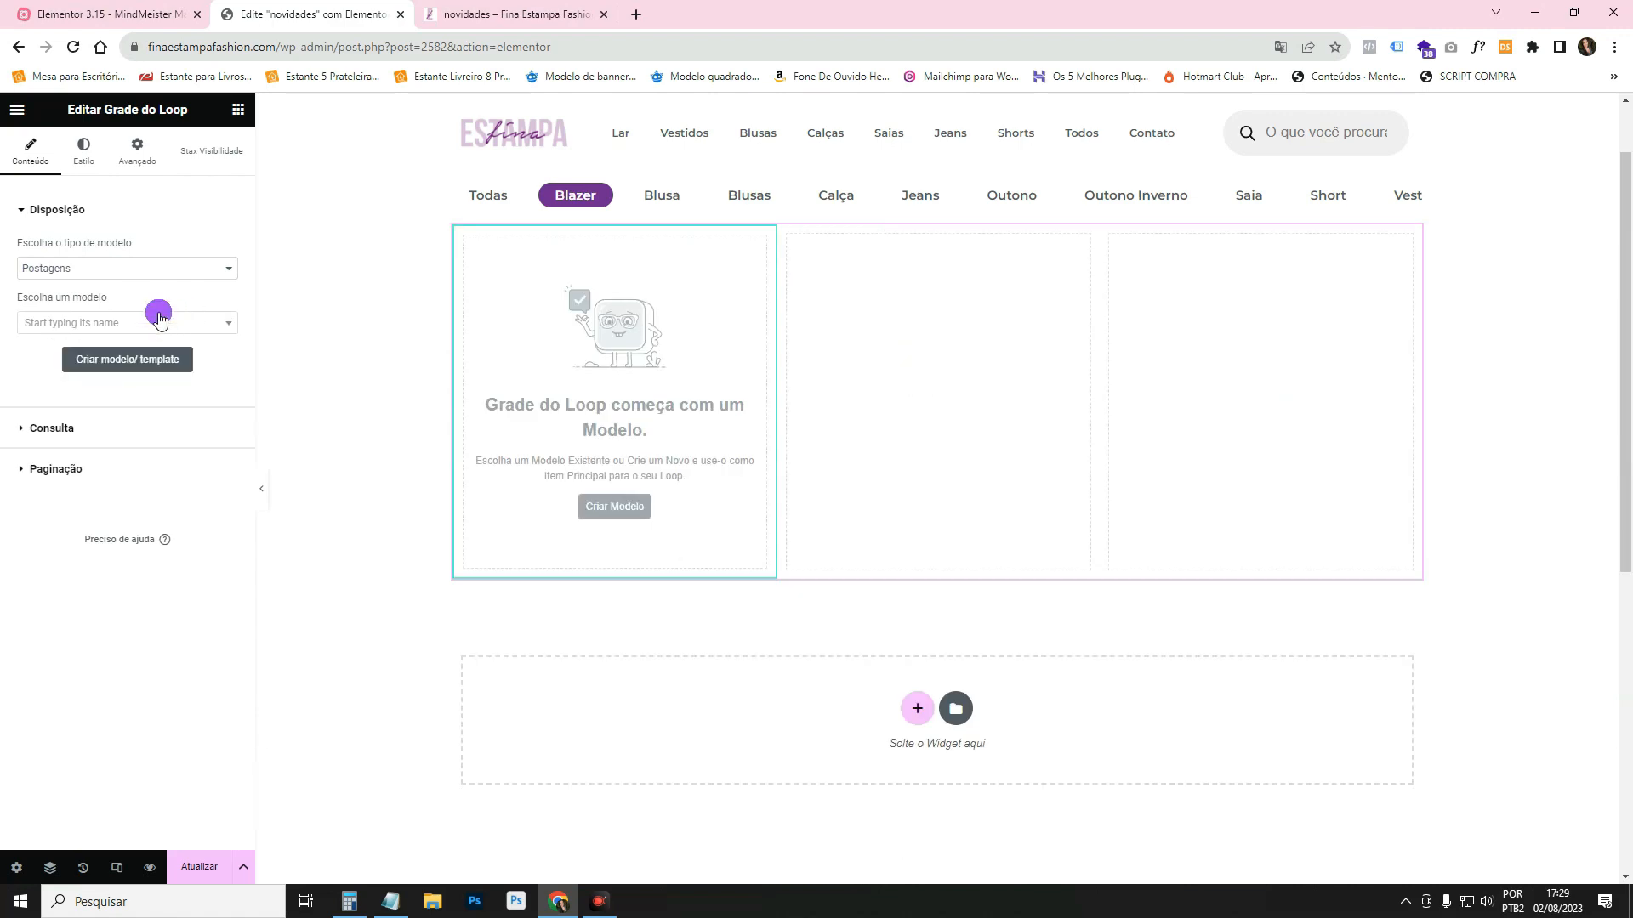
Assign the carrossel (Modelo) template to the Postagens loop grid and preview the posts without the editing panel.
{"action": "left_click", "coordinate": [111, 268]}
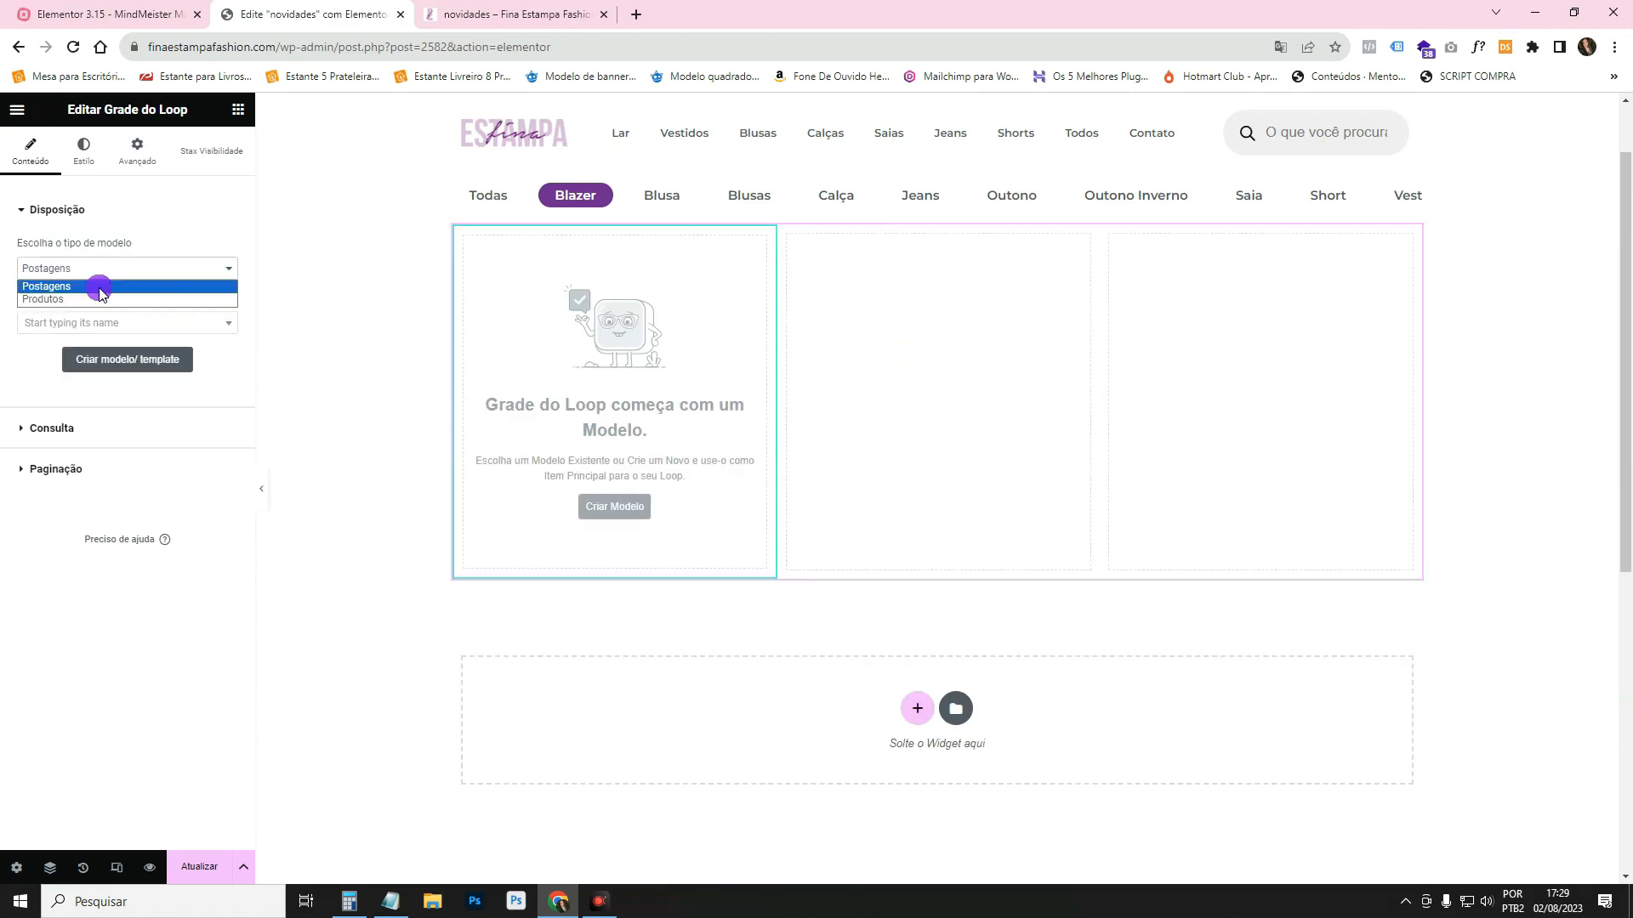
{"action": "left_click", "coordinate": [62, 287]}
{"action": "left_click", "coordinate": [77, 324]}
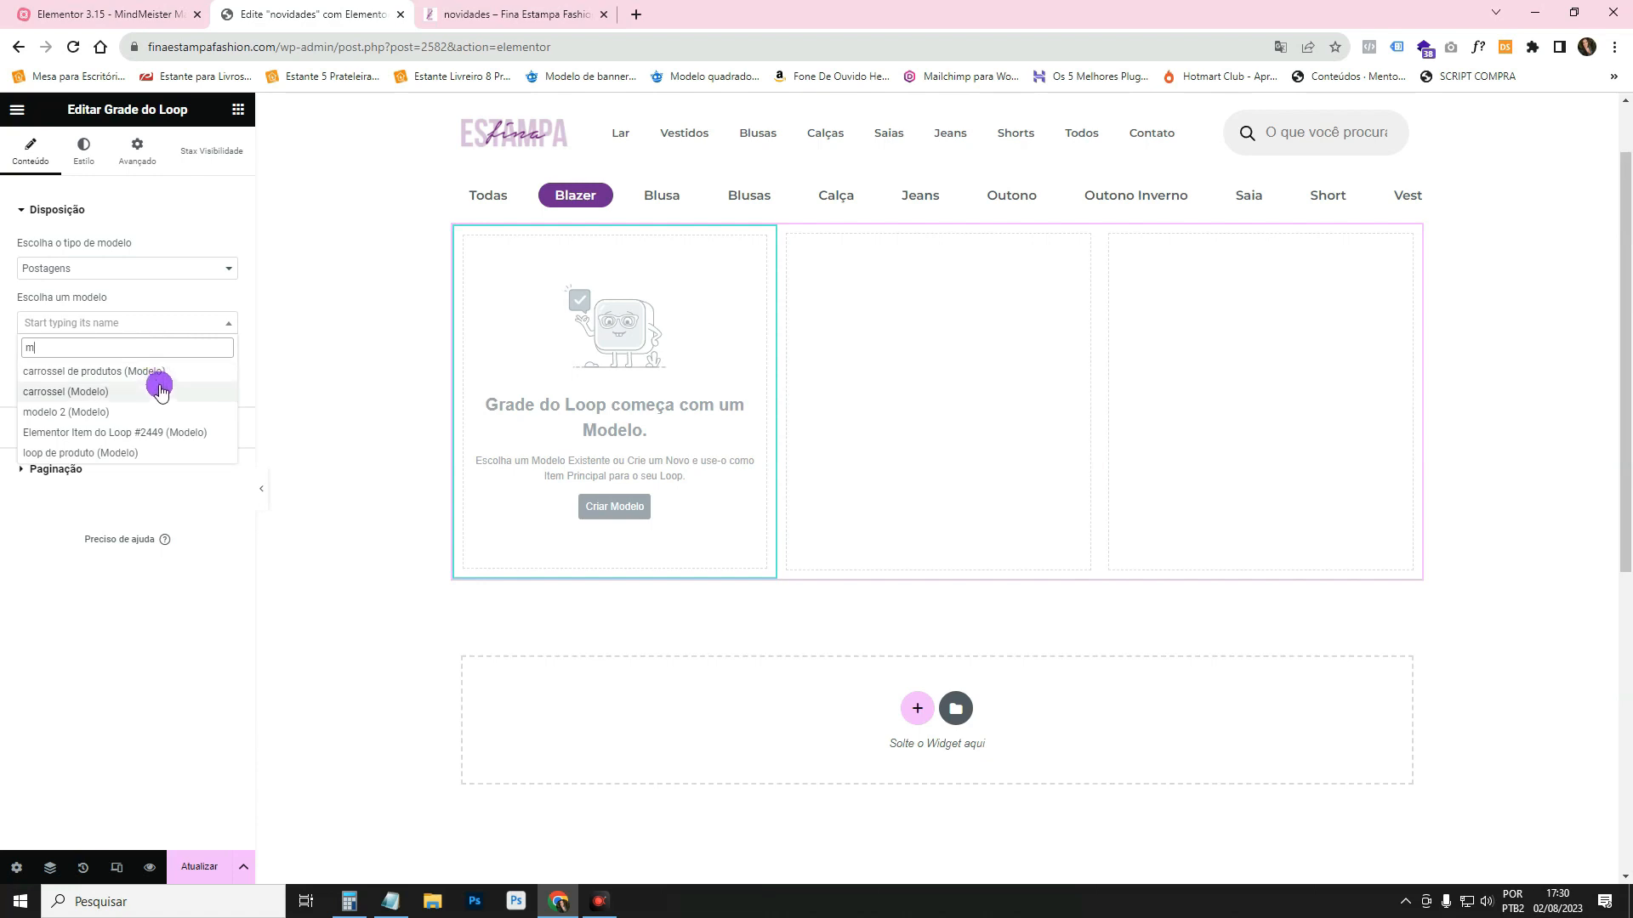
{"action": "left_click", "coordinate": [162, 392]}
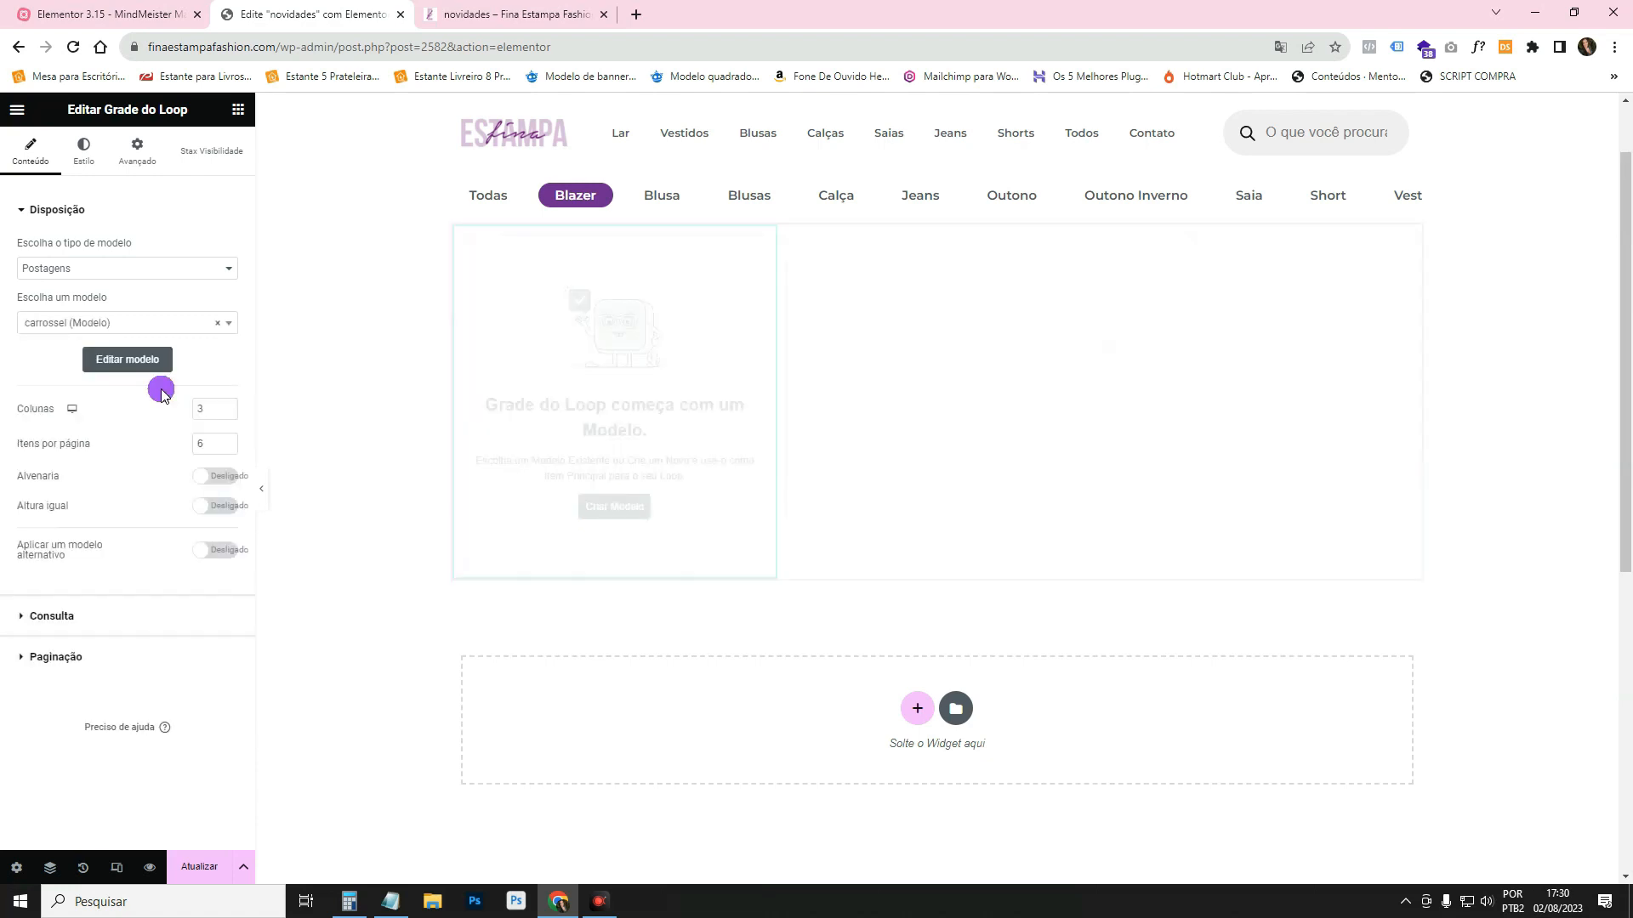
{"action": "left_click", "coordinate": [262, 500]}
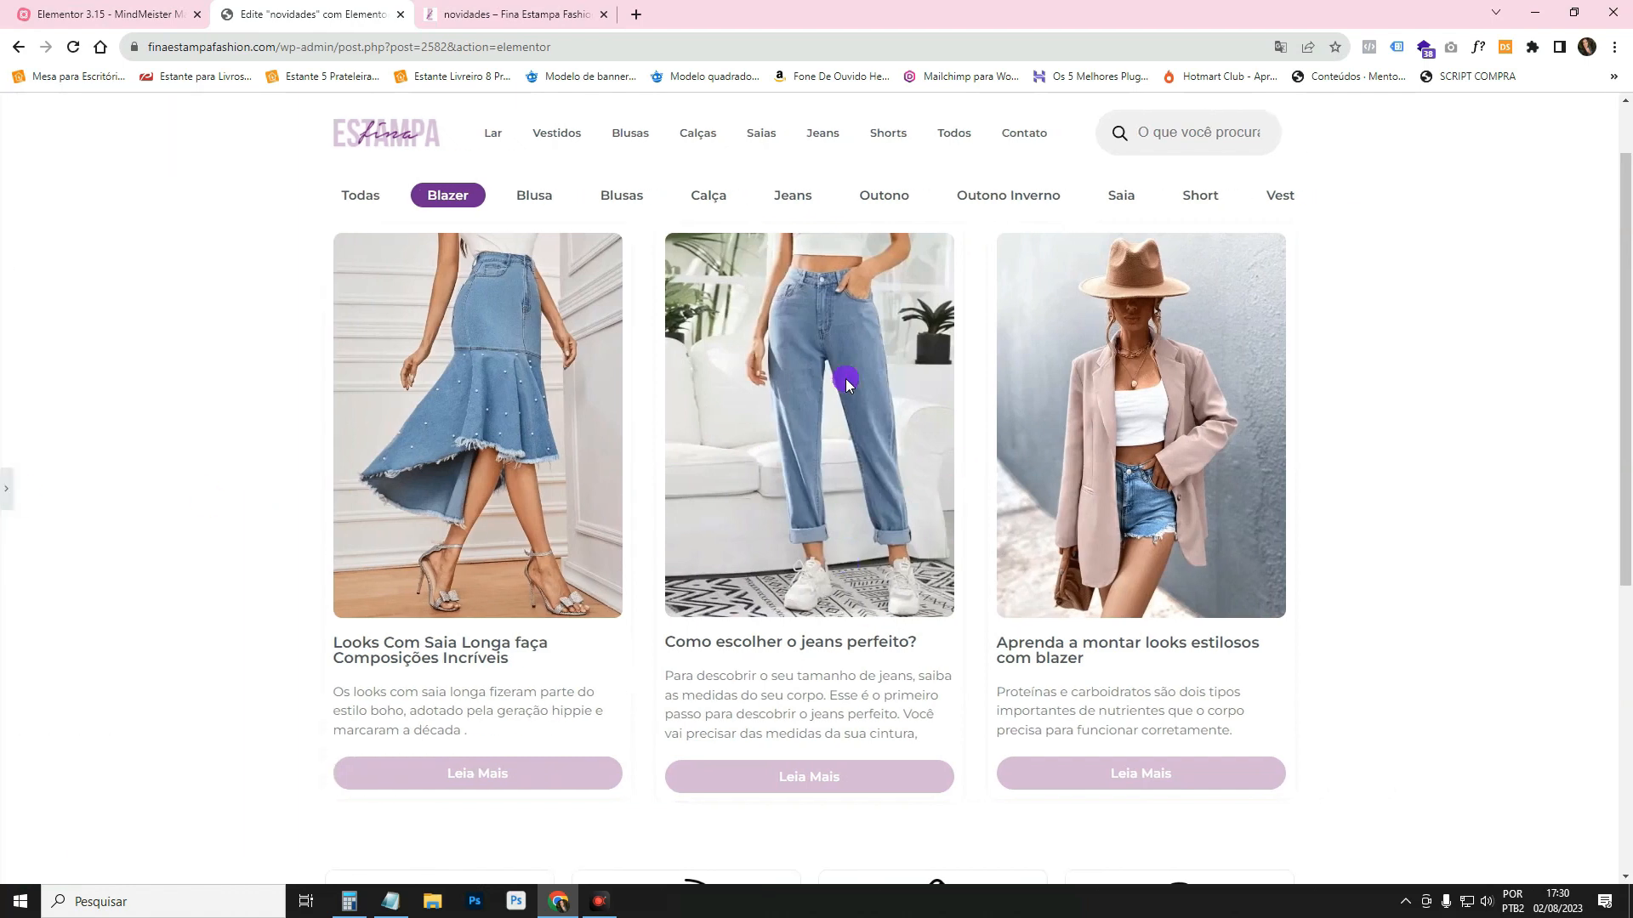
{"action": "left_click", "coordinate": [4, 493]}
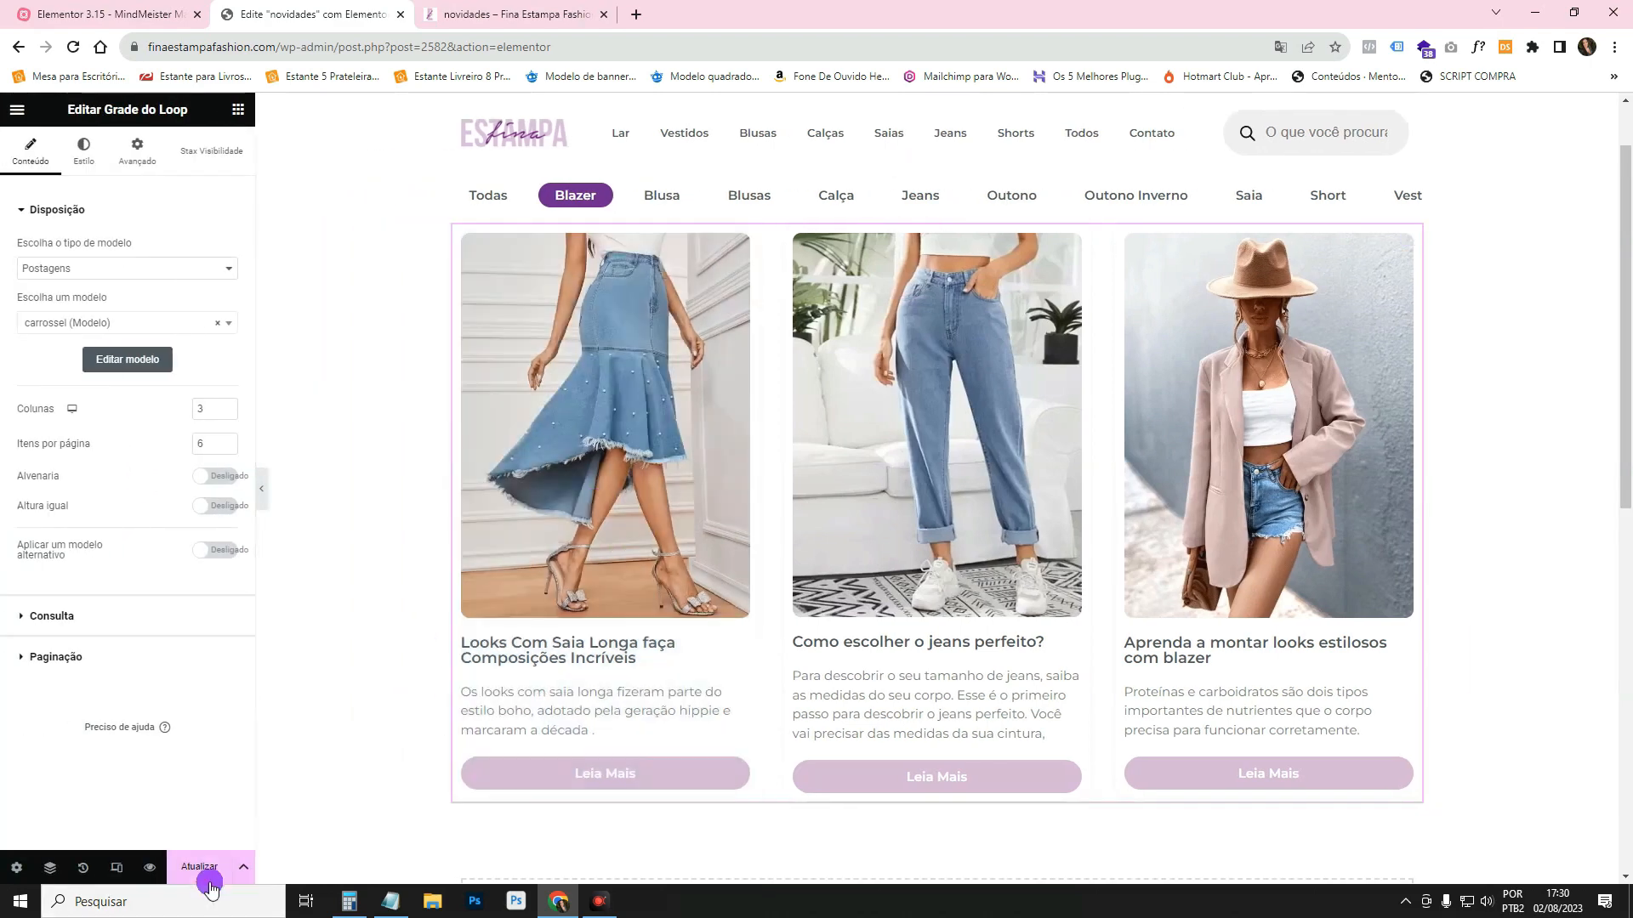
Reconnect the taxonomy filter to Grade de loop 1 and set its taxonomy to Categorias.
{"action": "left_click", "coordinate": [1412, 196]}
{"action": "left_click", "coordinate": [162, 268]}
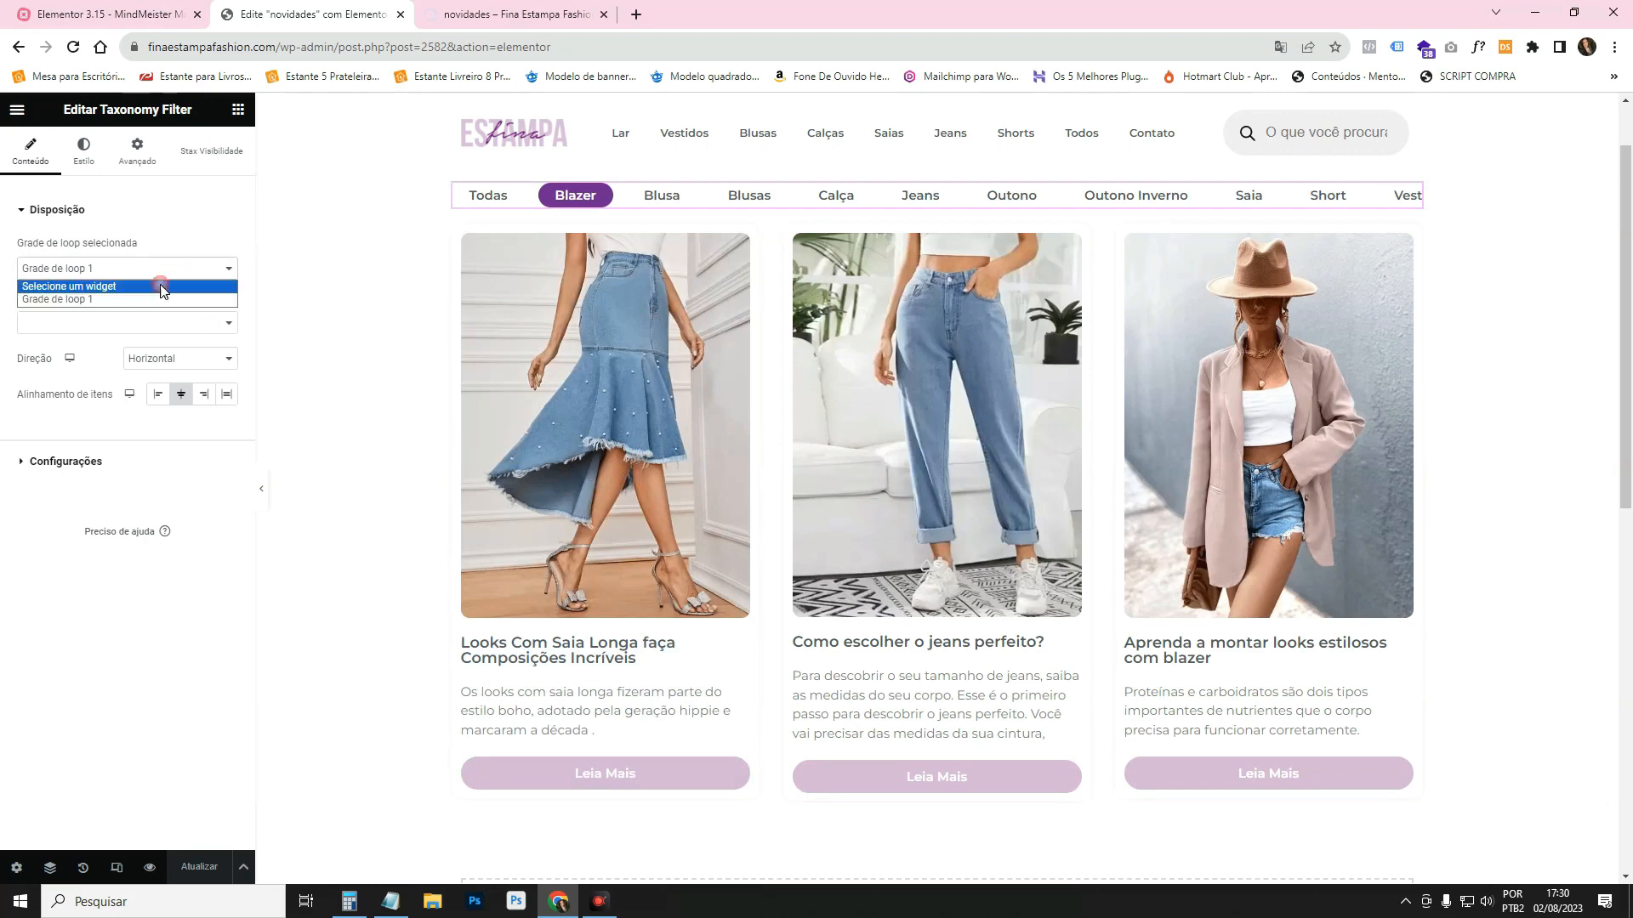
{"action": "left_click", "coordinate": [162, 284]}
{"action": "left_click", "coordinate": [146, 272]}
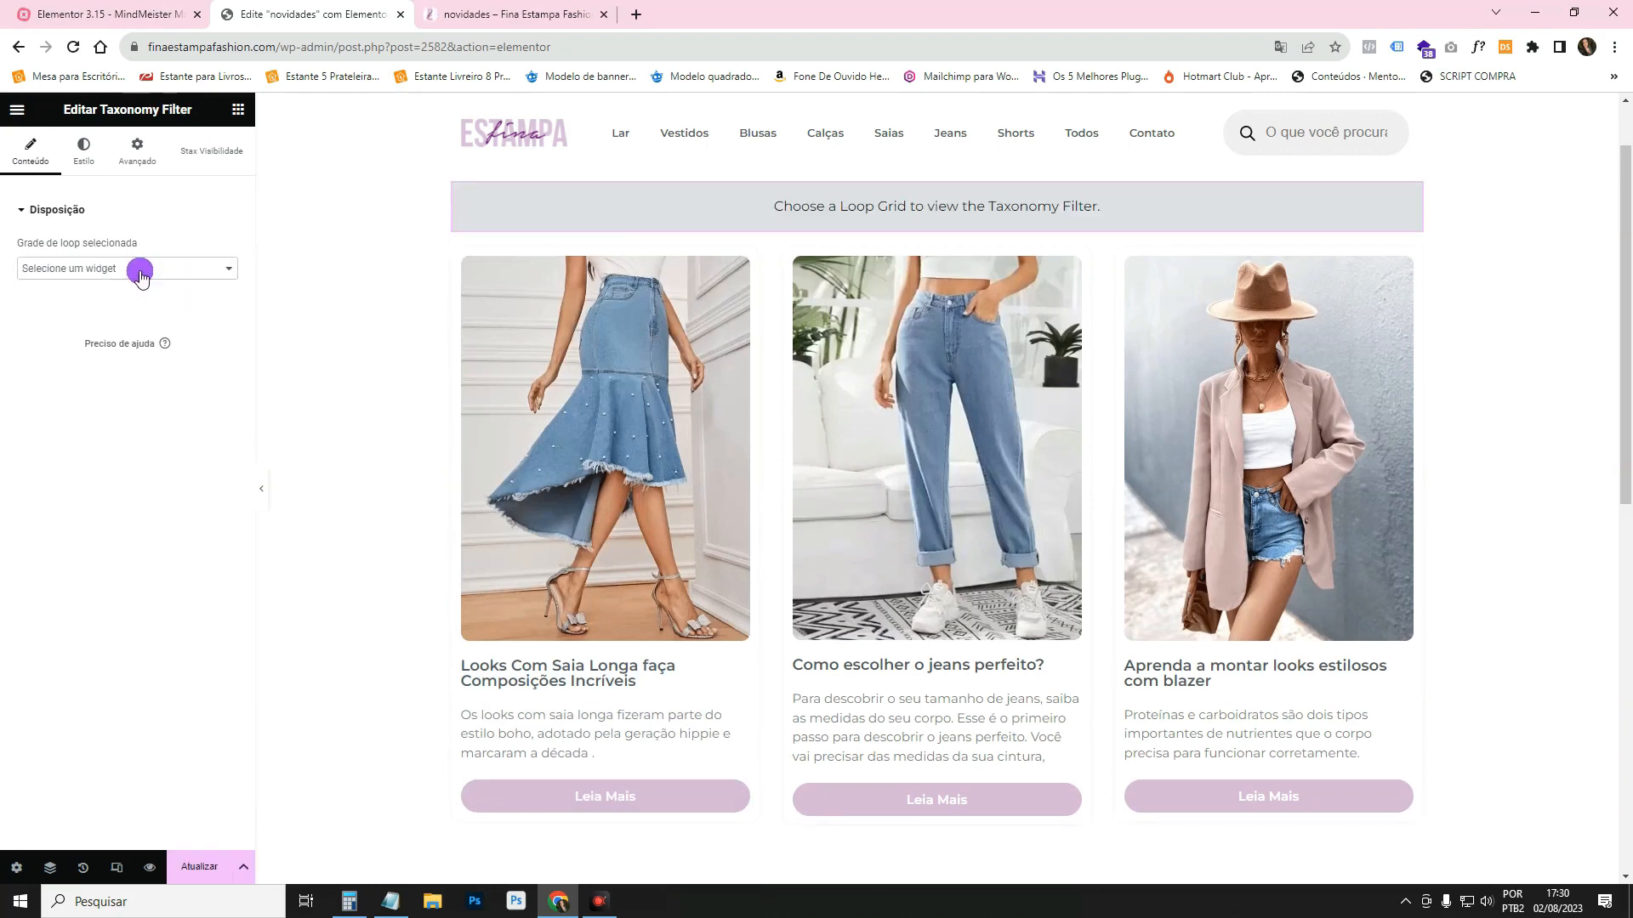
{"action": "left_click", "coordinate": [130, 294]}
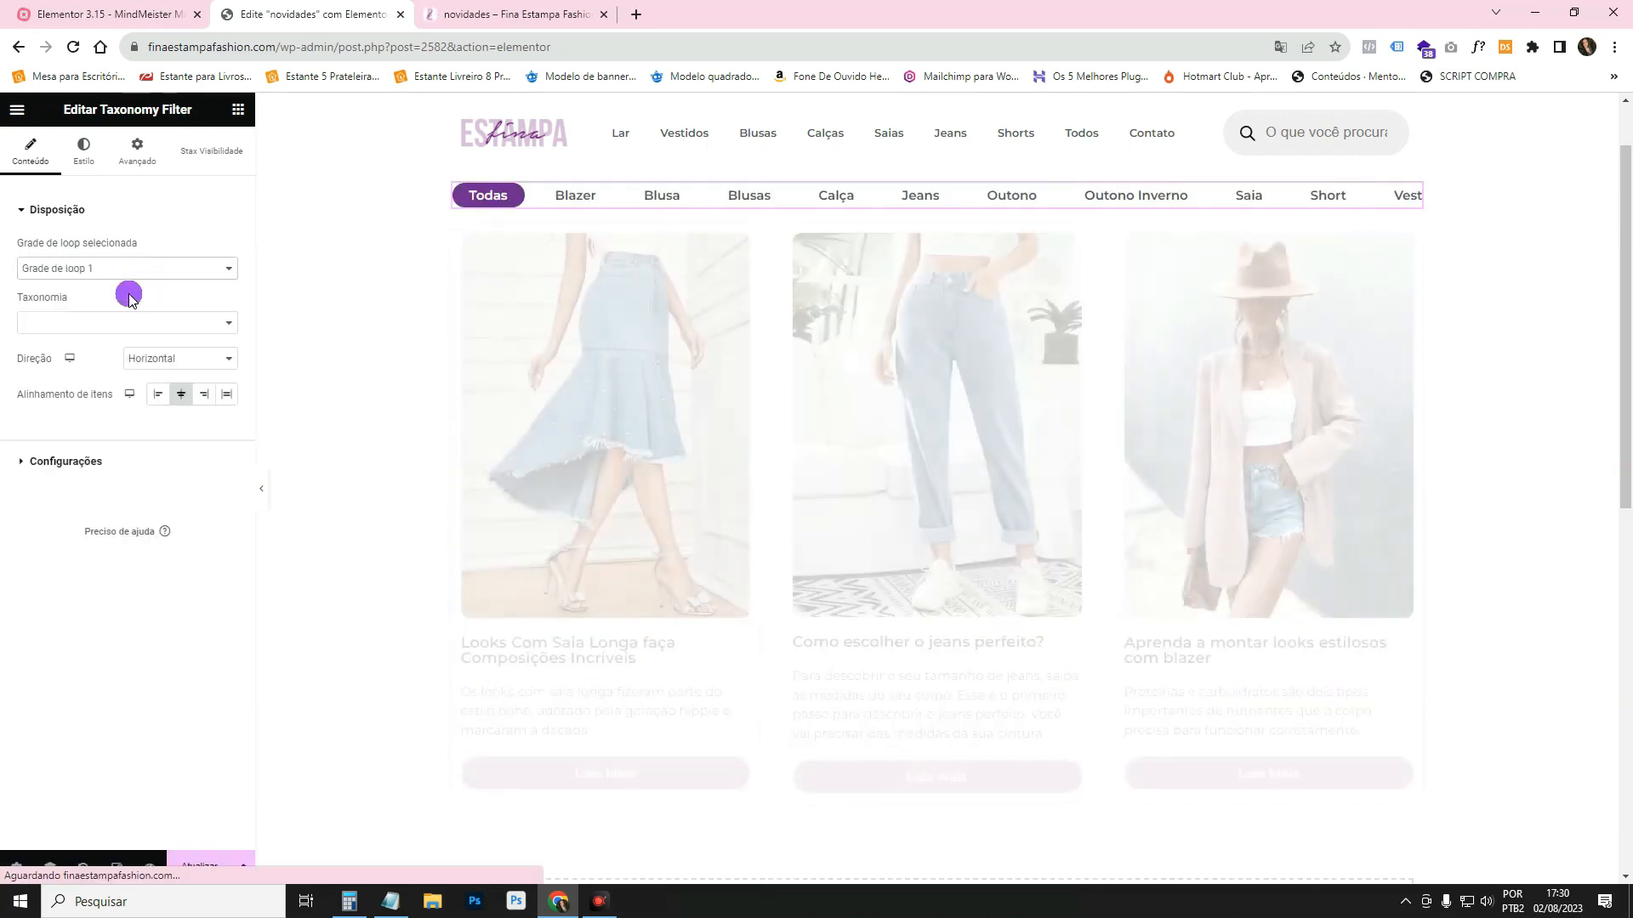
{"action": "left_click", "coordinate": [120, 323]}
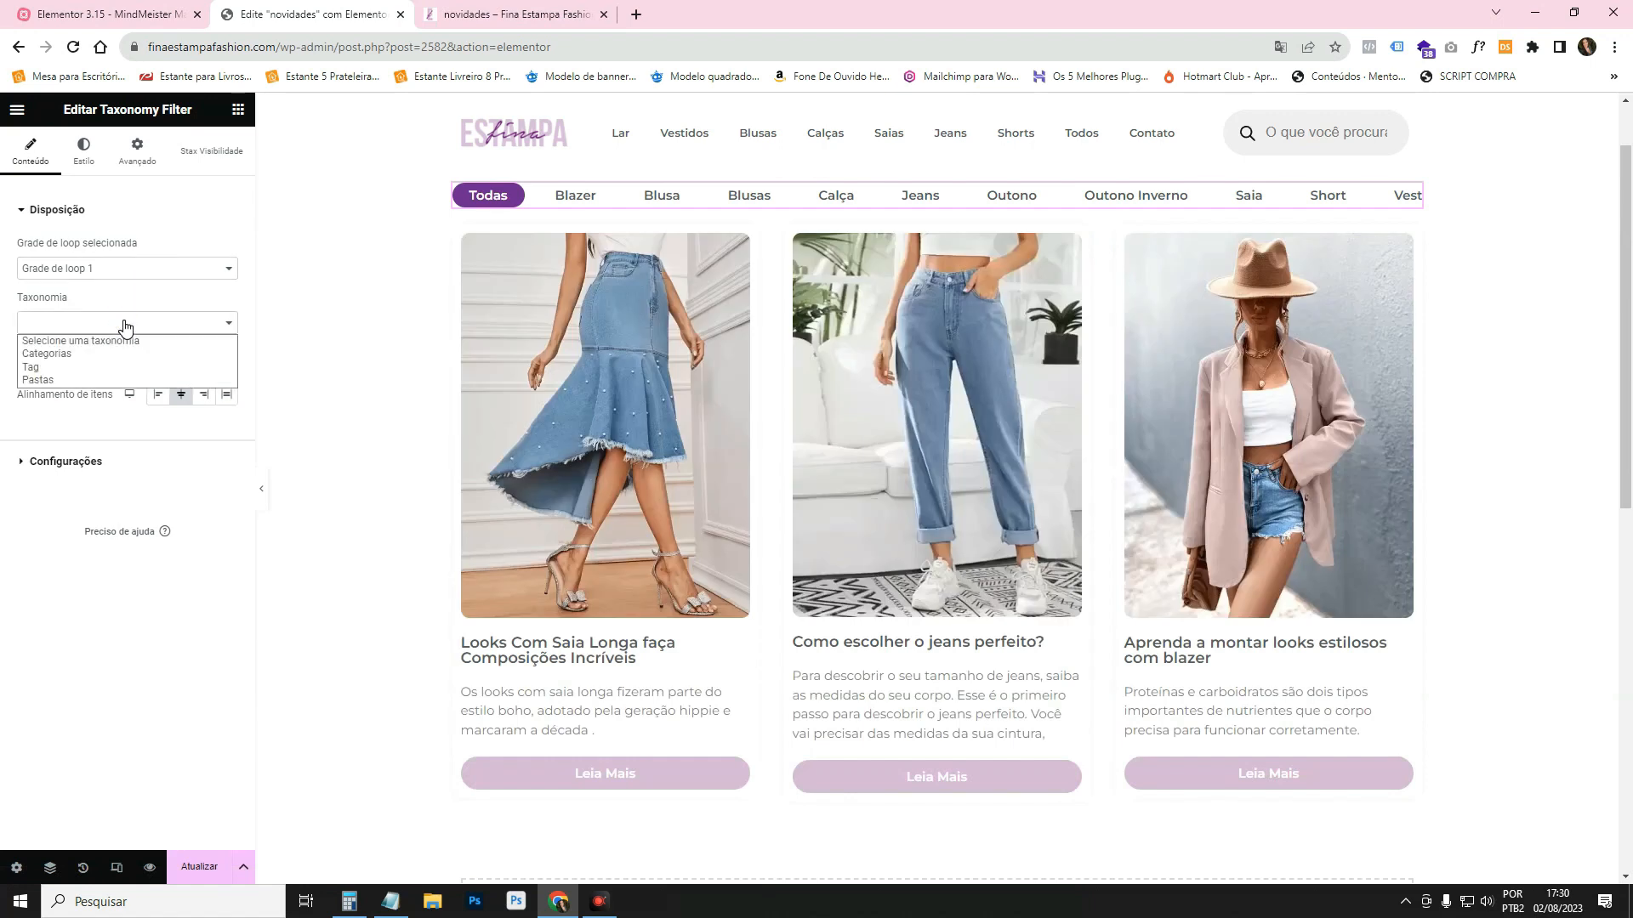
{"action": "left_click", "coordinate": [94, 353]}
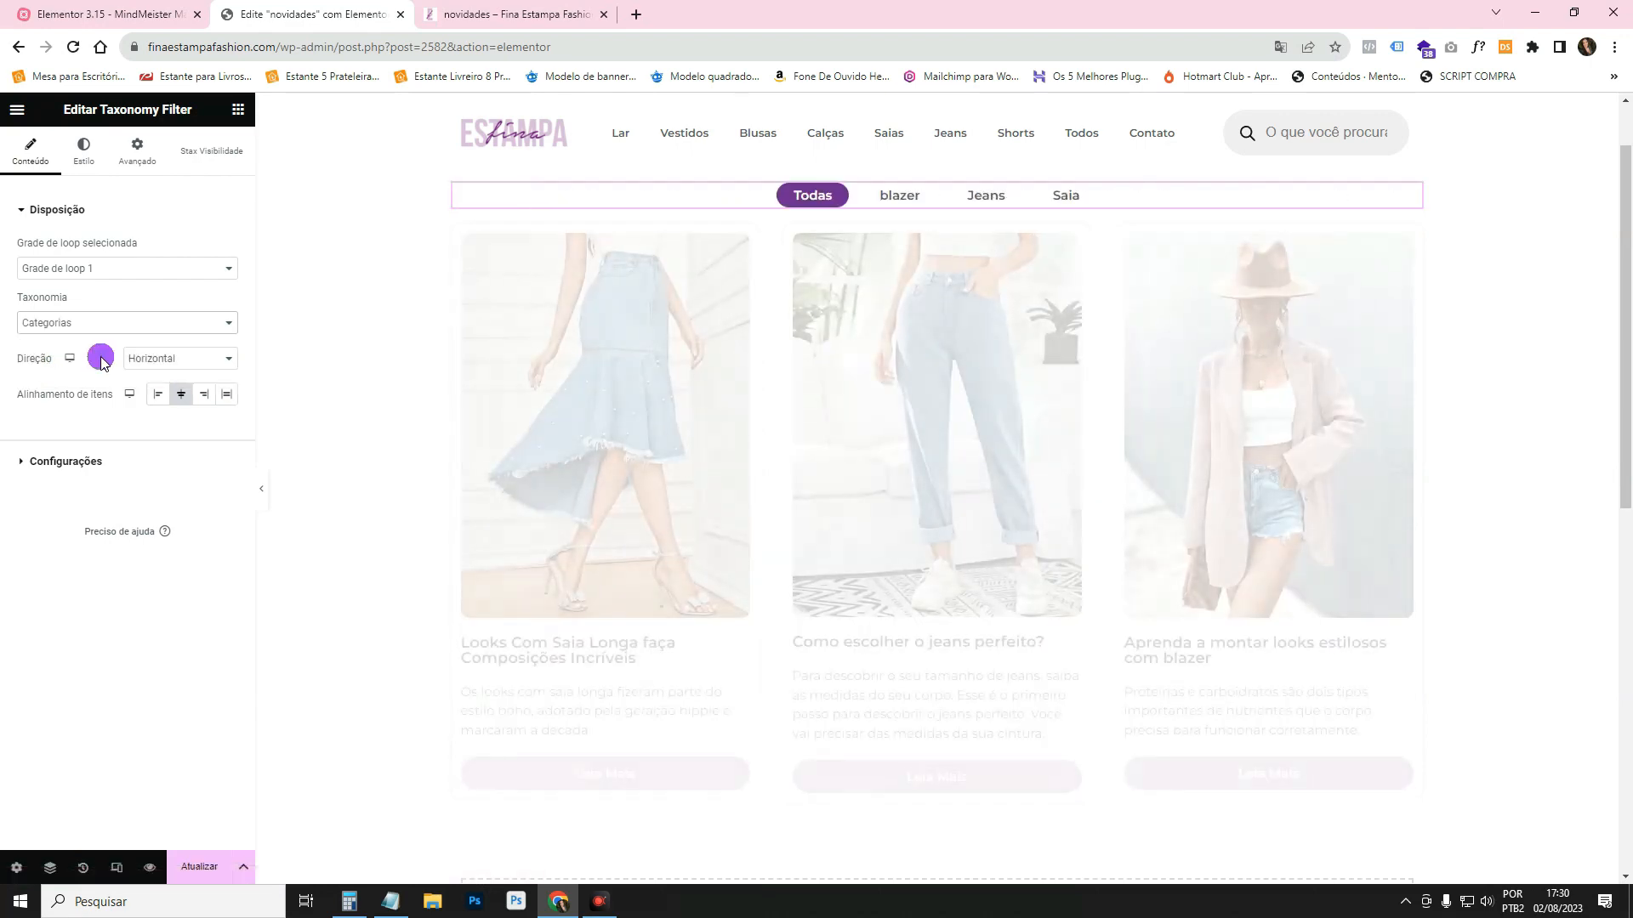
Try Tag as the post filter's taxonomy, and set it back to Categorias.
{"action": "left_click", "coordinate": [127, 323]}
{"action": "left_click", "coordinate": [128, 362]}
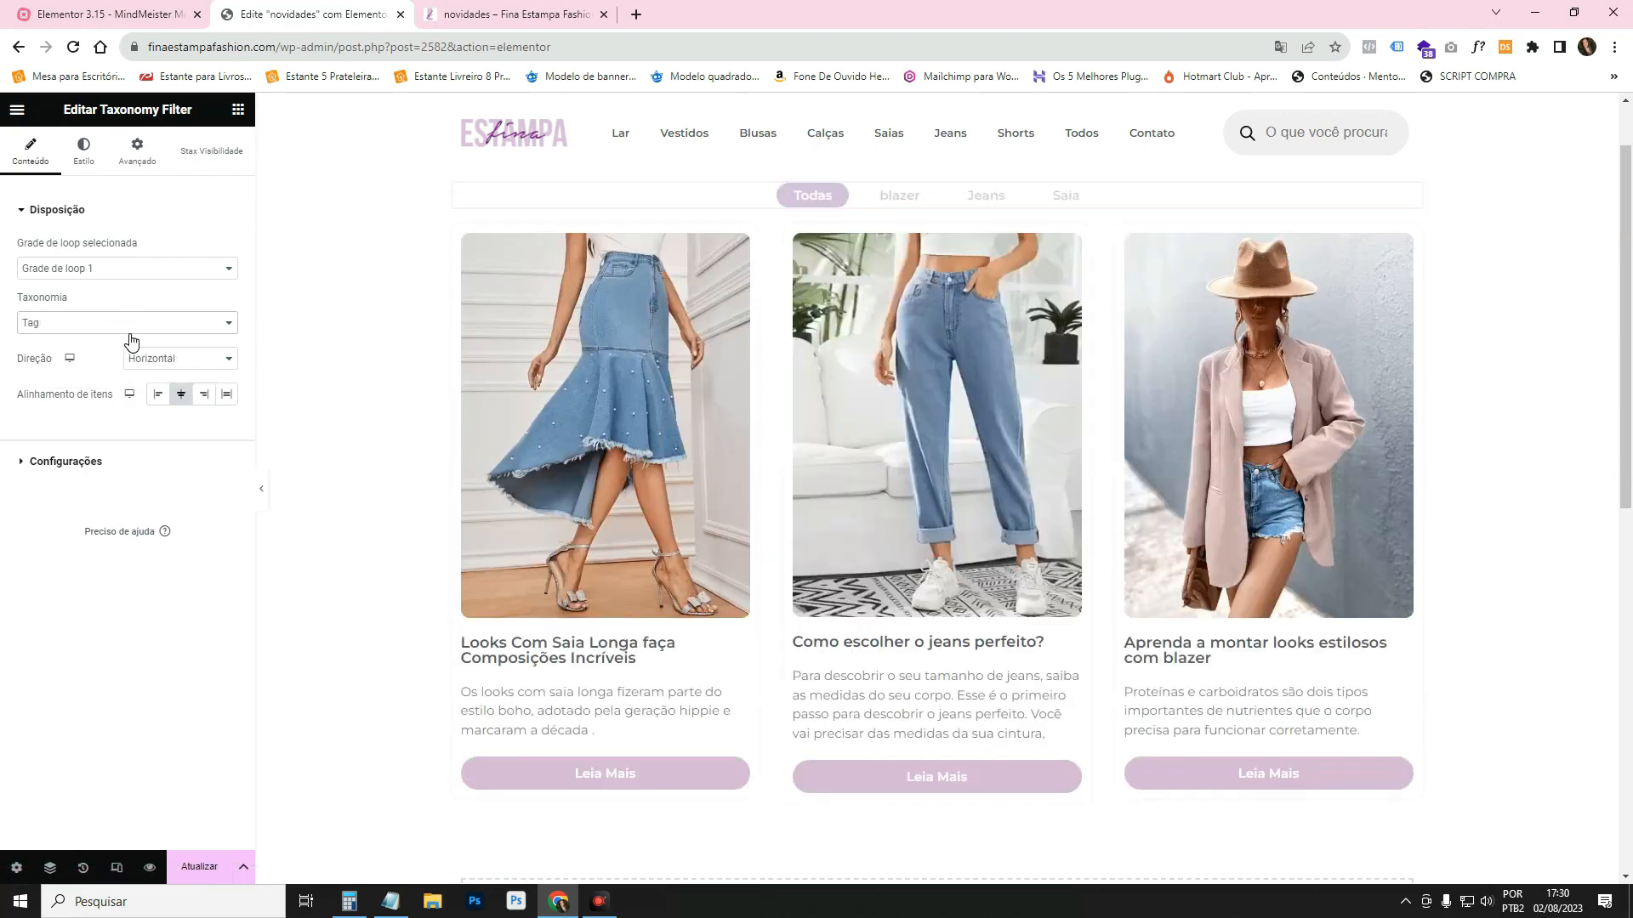
{"action": "left_click", "coordinate": [129, 331]}
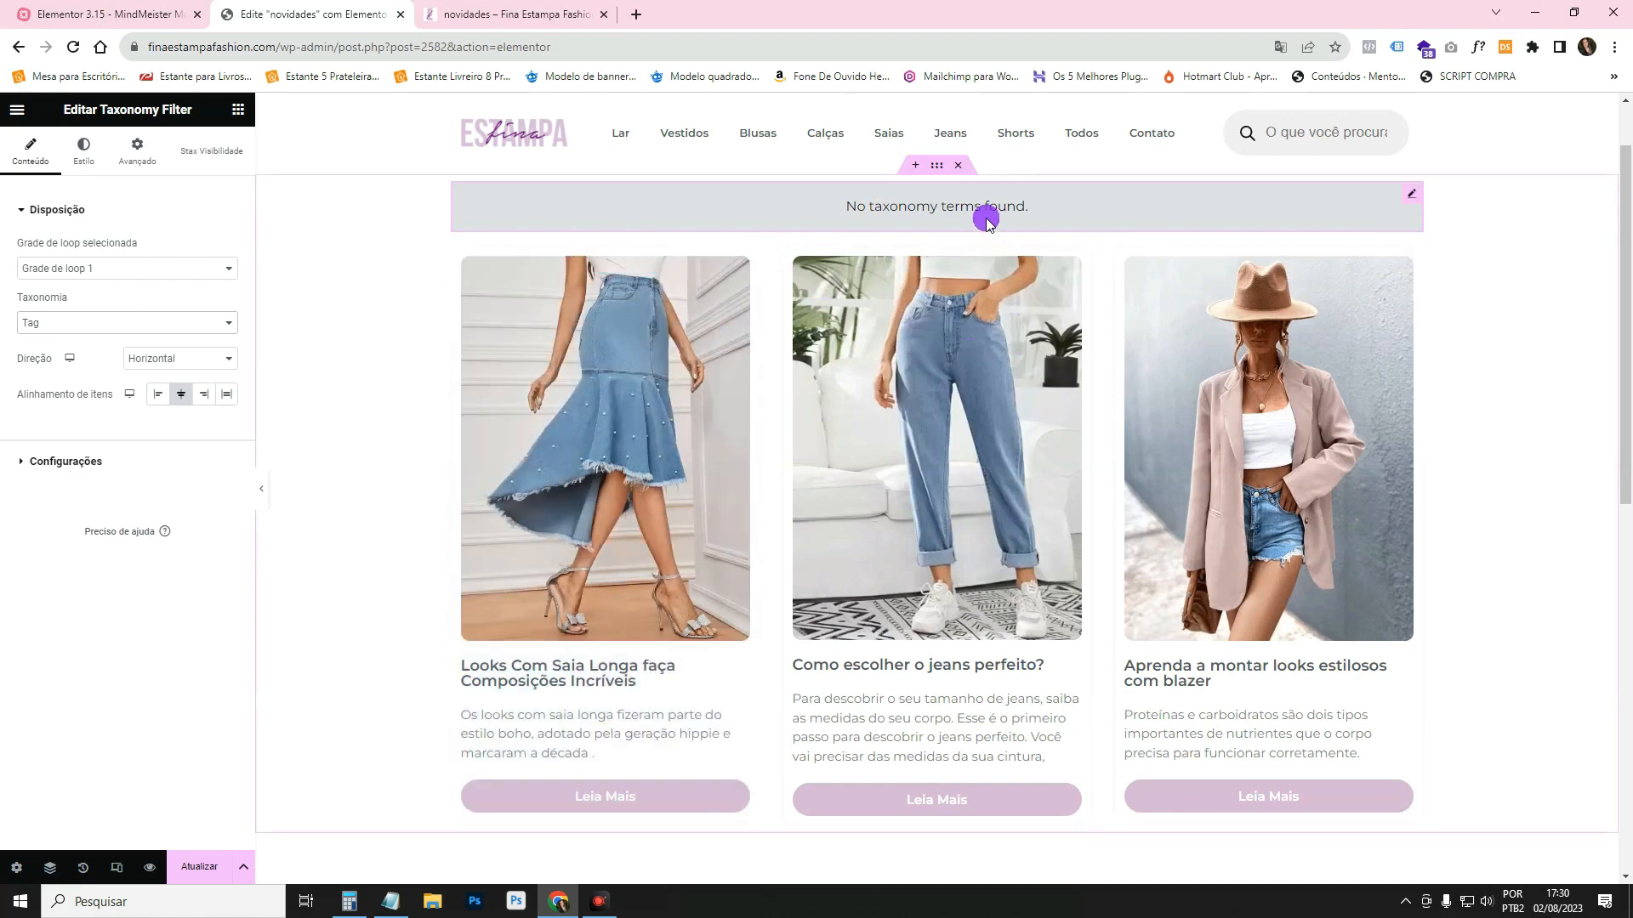
{"action": "left_click", "coordinate": [132, 323]}
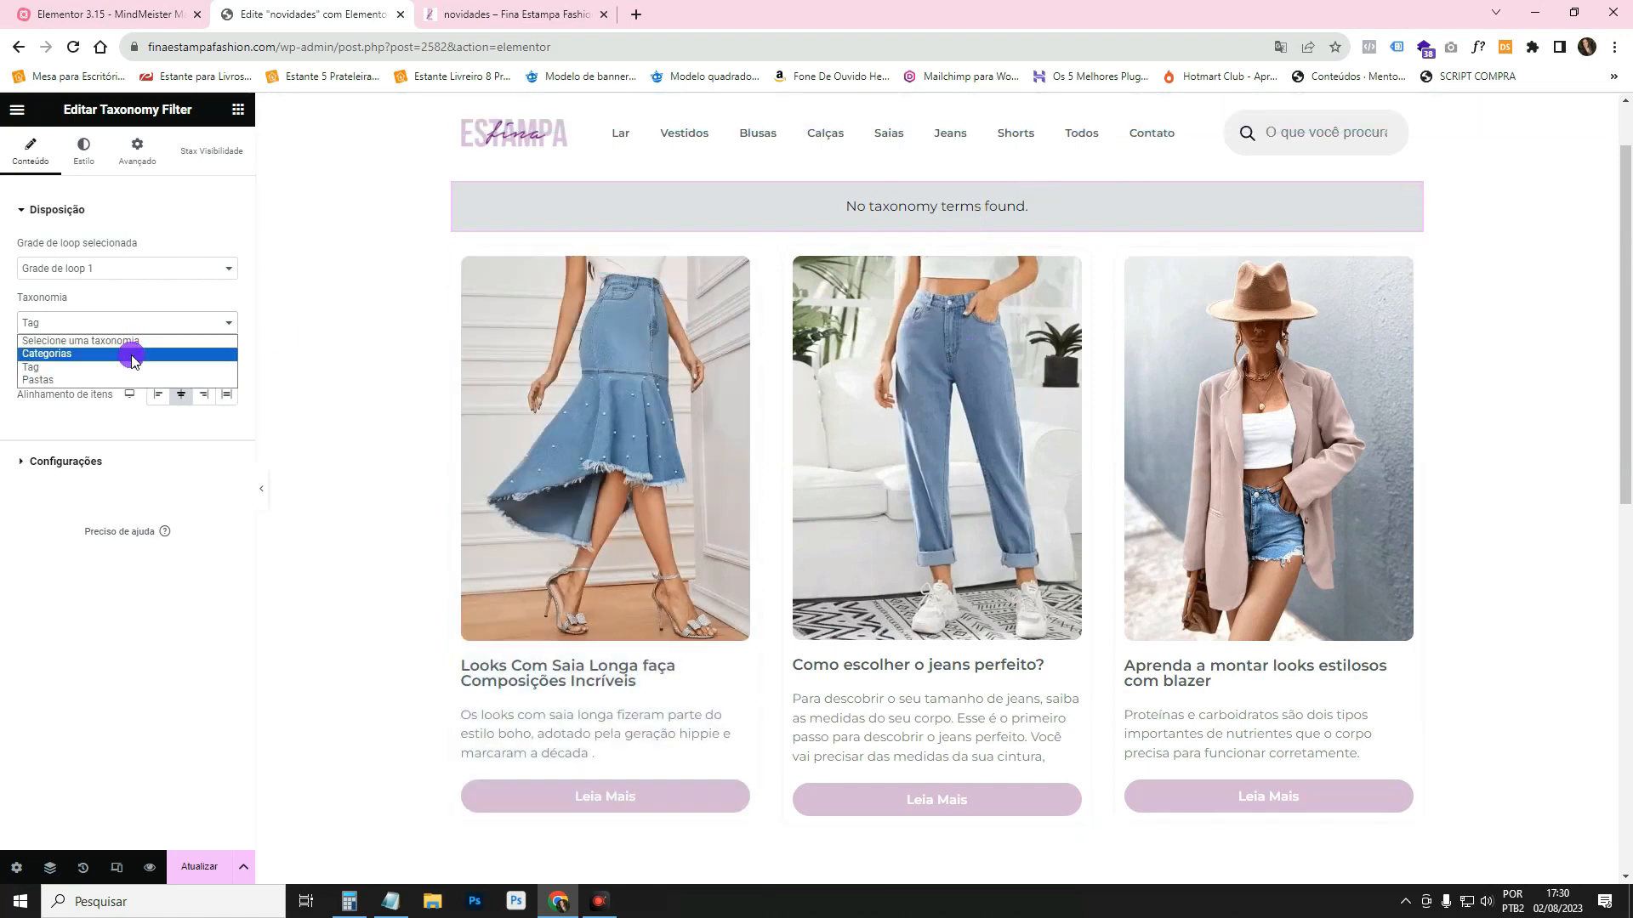
{"action": "left_click", "coordinate": [132, 354]}
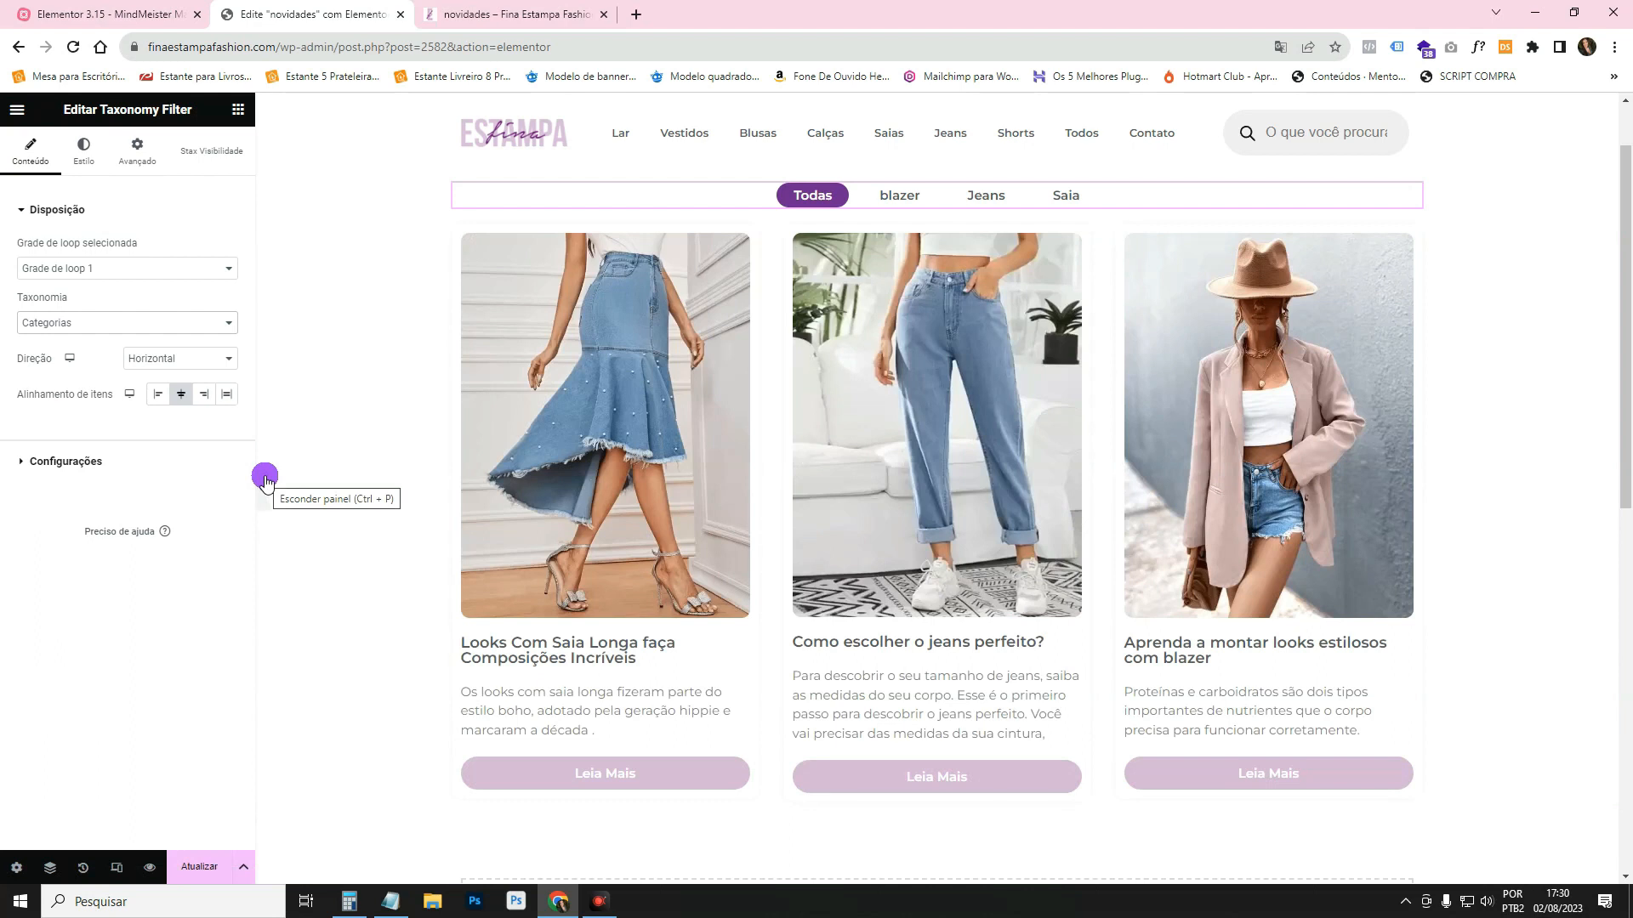
Preview the posts page without the editing panel and filter the posts by blazer.
{"action": "left_click", "coordinate": [265, 478]}
{"action": "left_click", "coordinate": [761, 196]}
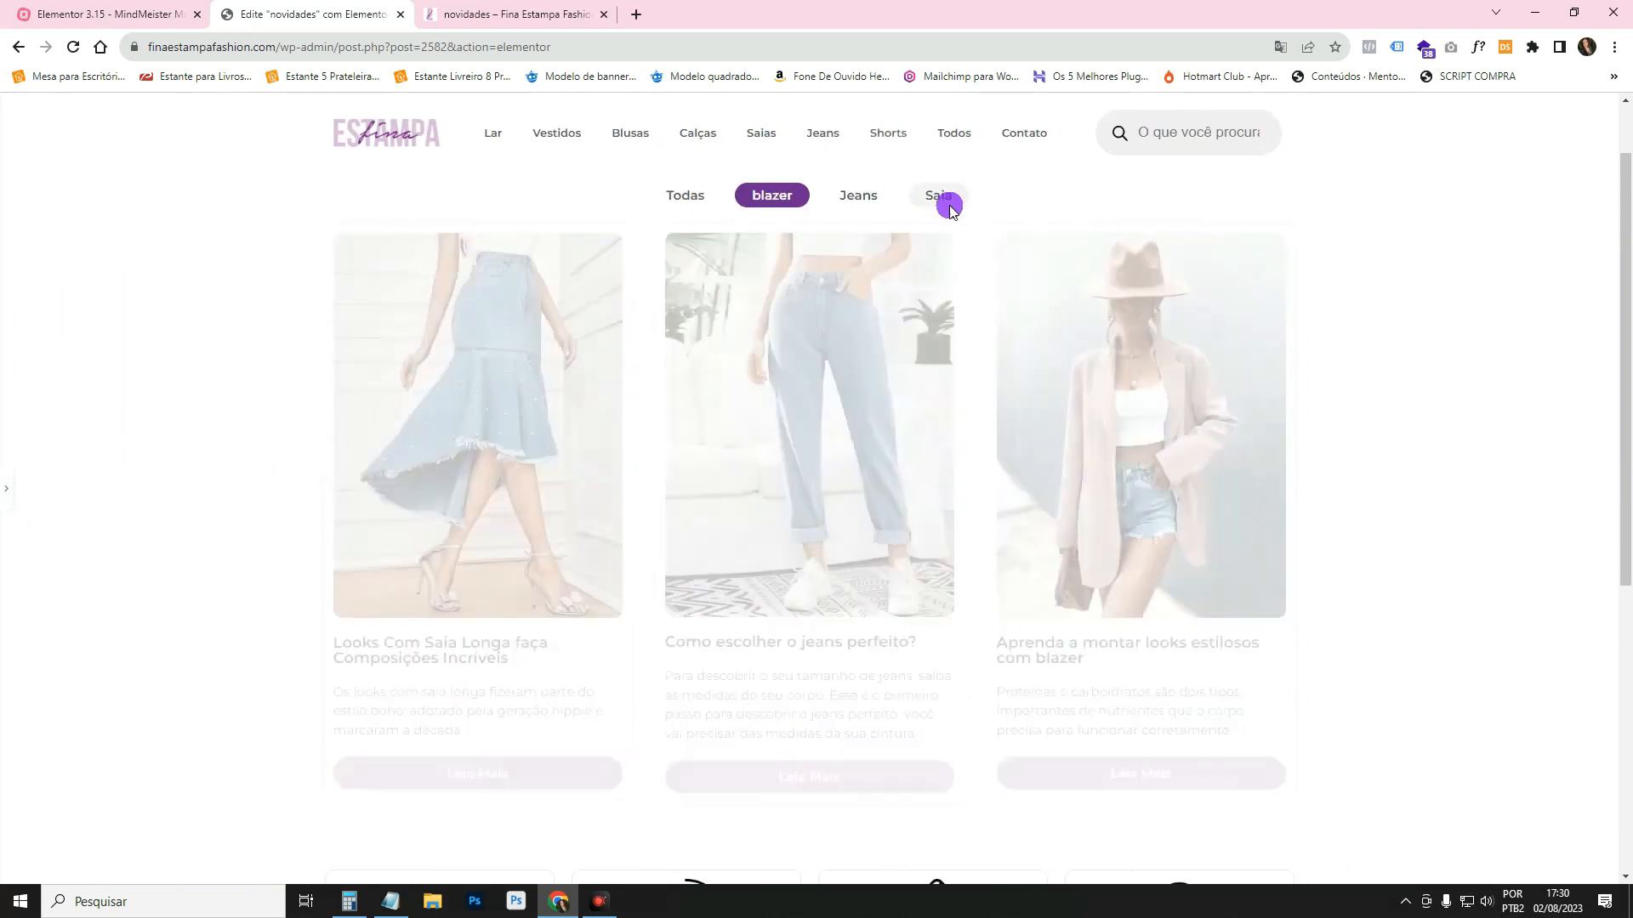
{"action": "left_click", "coordinate": [10, 483]}
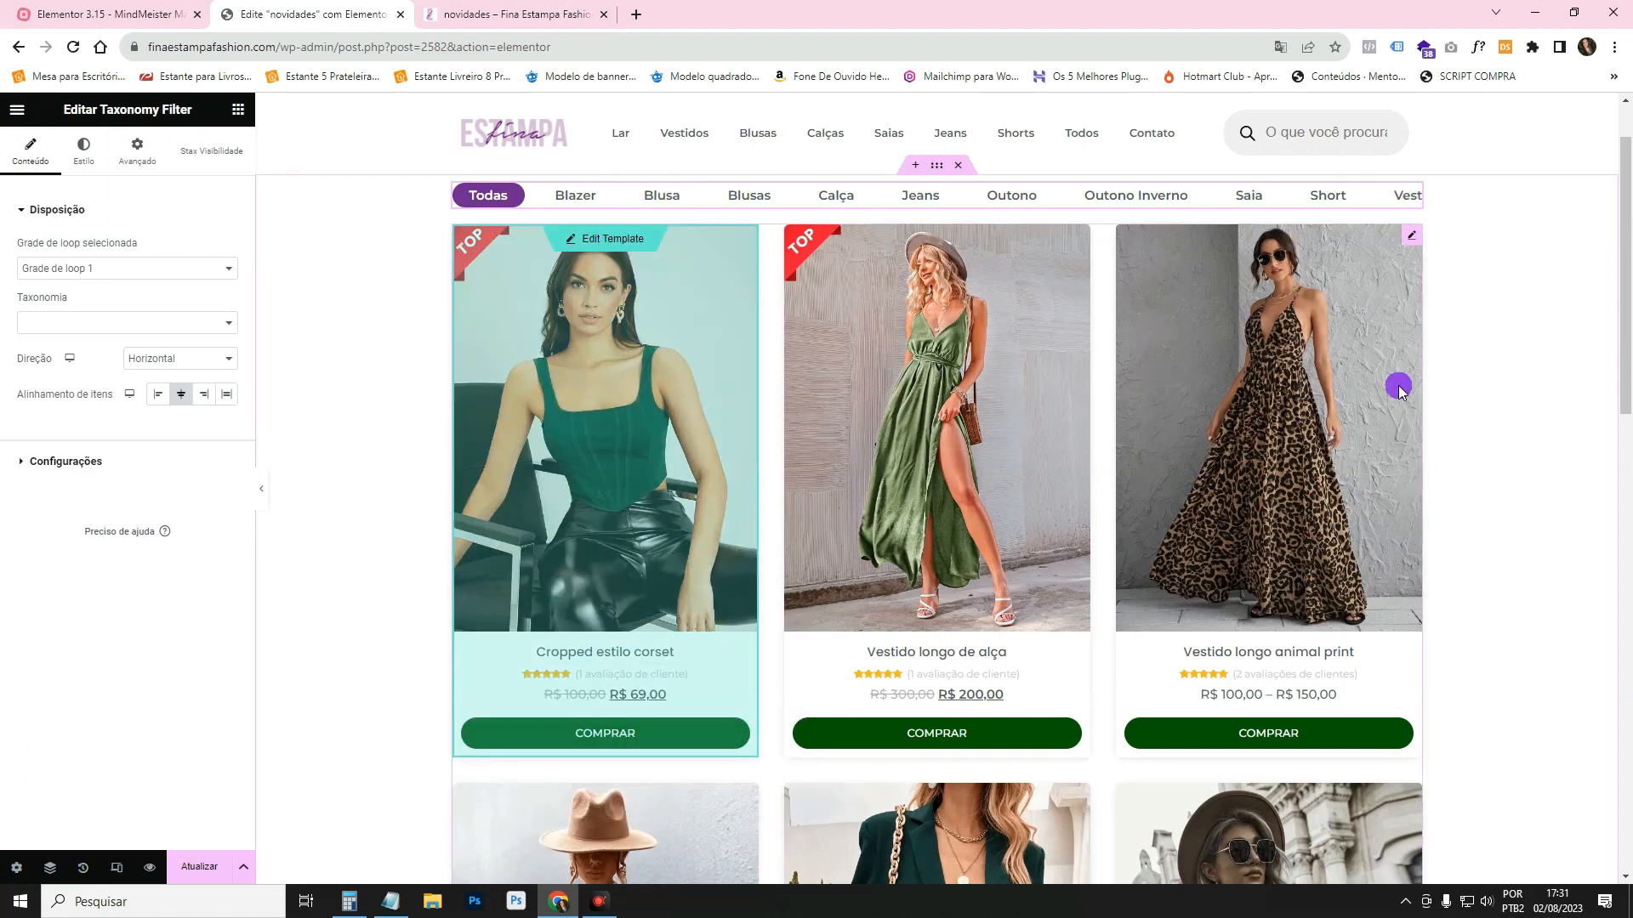
Switch to the MindMeister map, select the Acordeon Aninhado topic, and return to the Elementor editor.
{"action": "scroll", "coordinate": [1504, 429], "scroll_direction": "down", "scroll_amount": 1}
{"action": "scroll", "coordinate": [1504, 429], "scroll_direction": "up", "scroll_amount": 2}
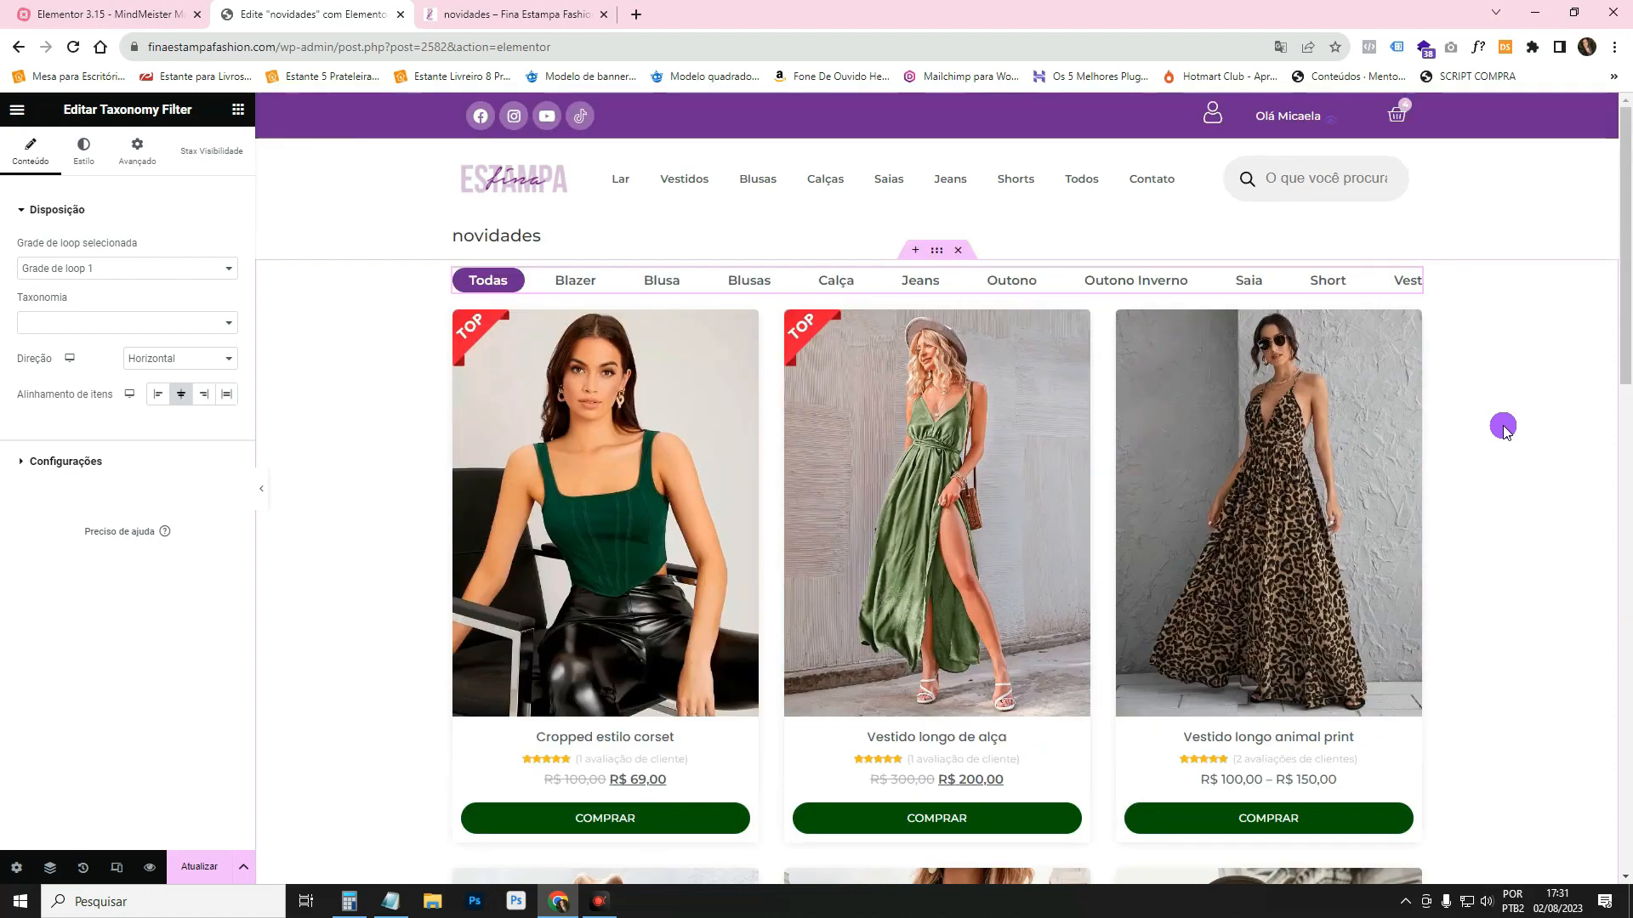
{"action": "left_click", "coordinate": [75, 7]}
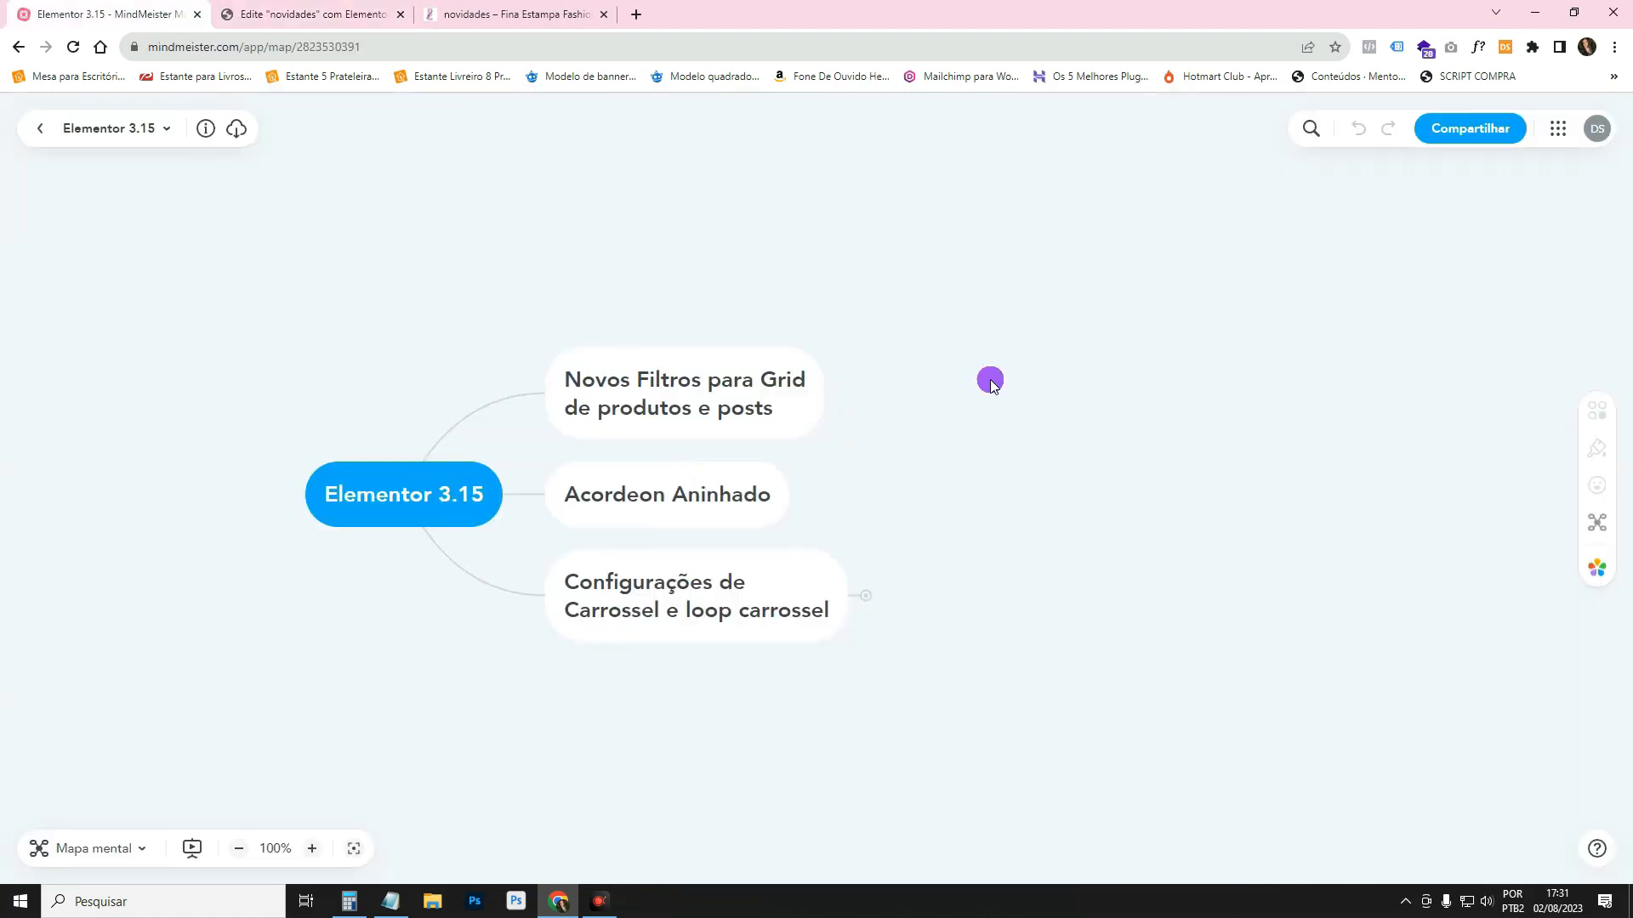
{"action": "left_click", "coordinate": [648, 510]}
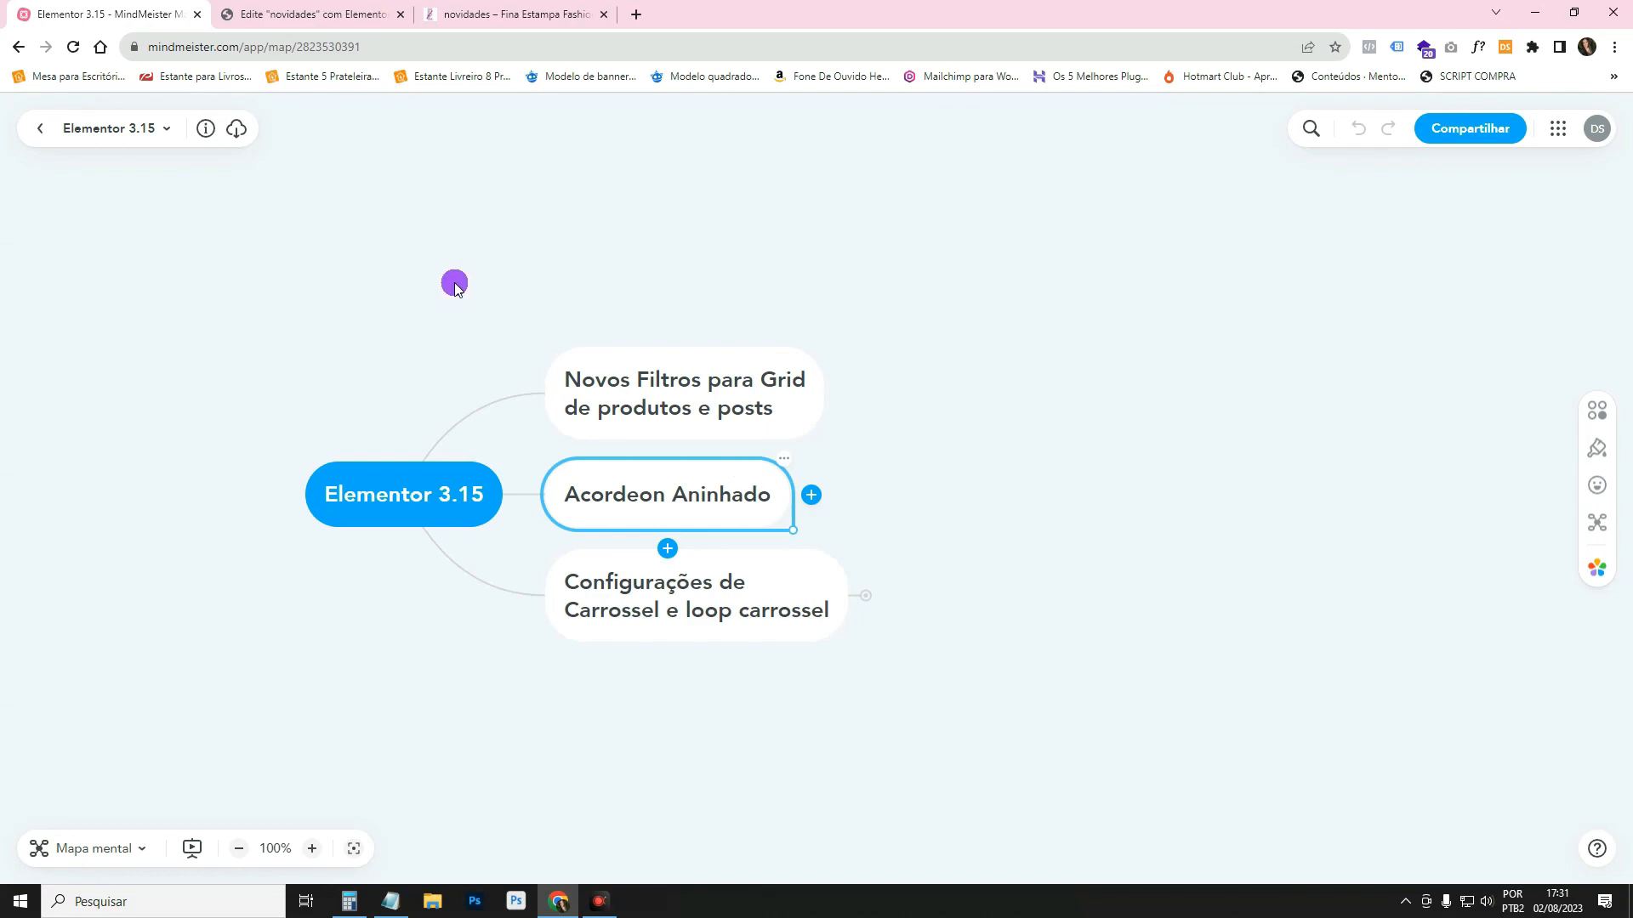
{"action": "left_click", "coordinate": [310, 14]}
Search the widgets for tabs and place the Ambos widget between the taxonomy filter and the product grid.
{"action": "scroll", "coordinate": [880, 395], "scroll_direction": "down", "scroll_amount": 5}
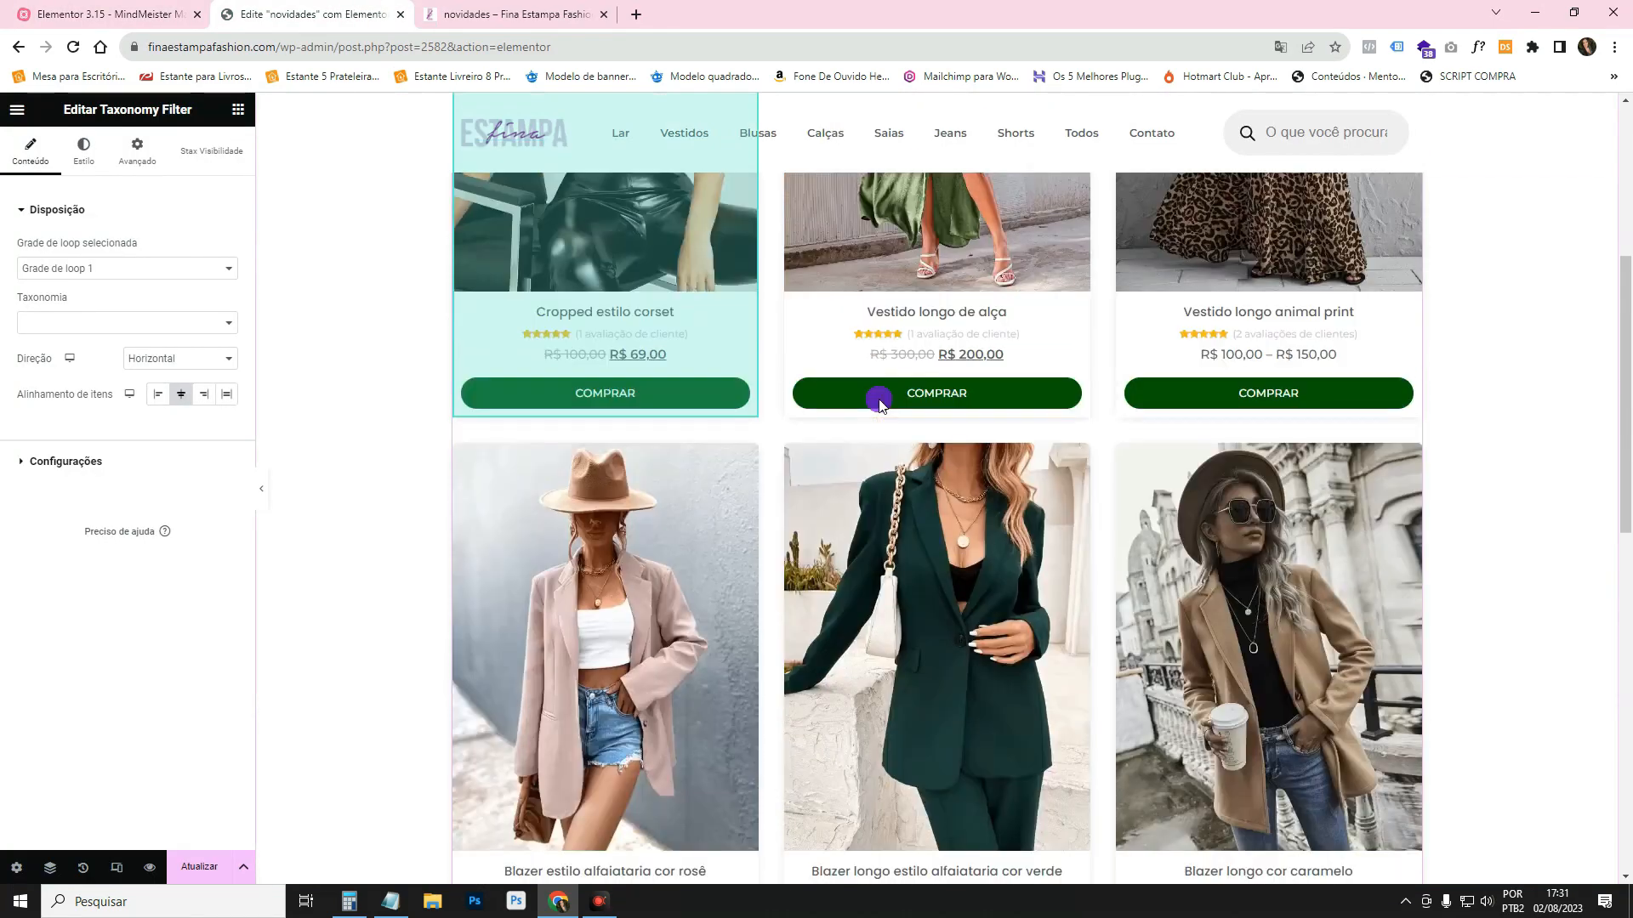
{"action": "scroll", "coordinate": [879, 400], "scroll_direction": "down", "scroll_amount": 2}
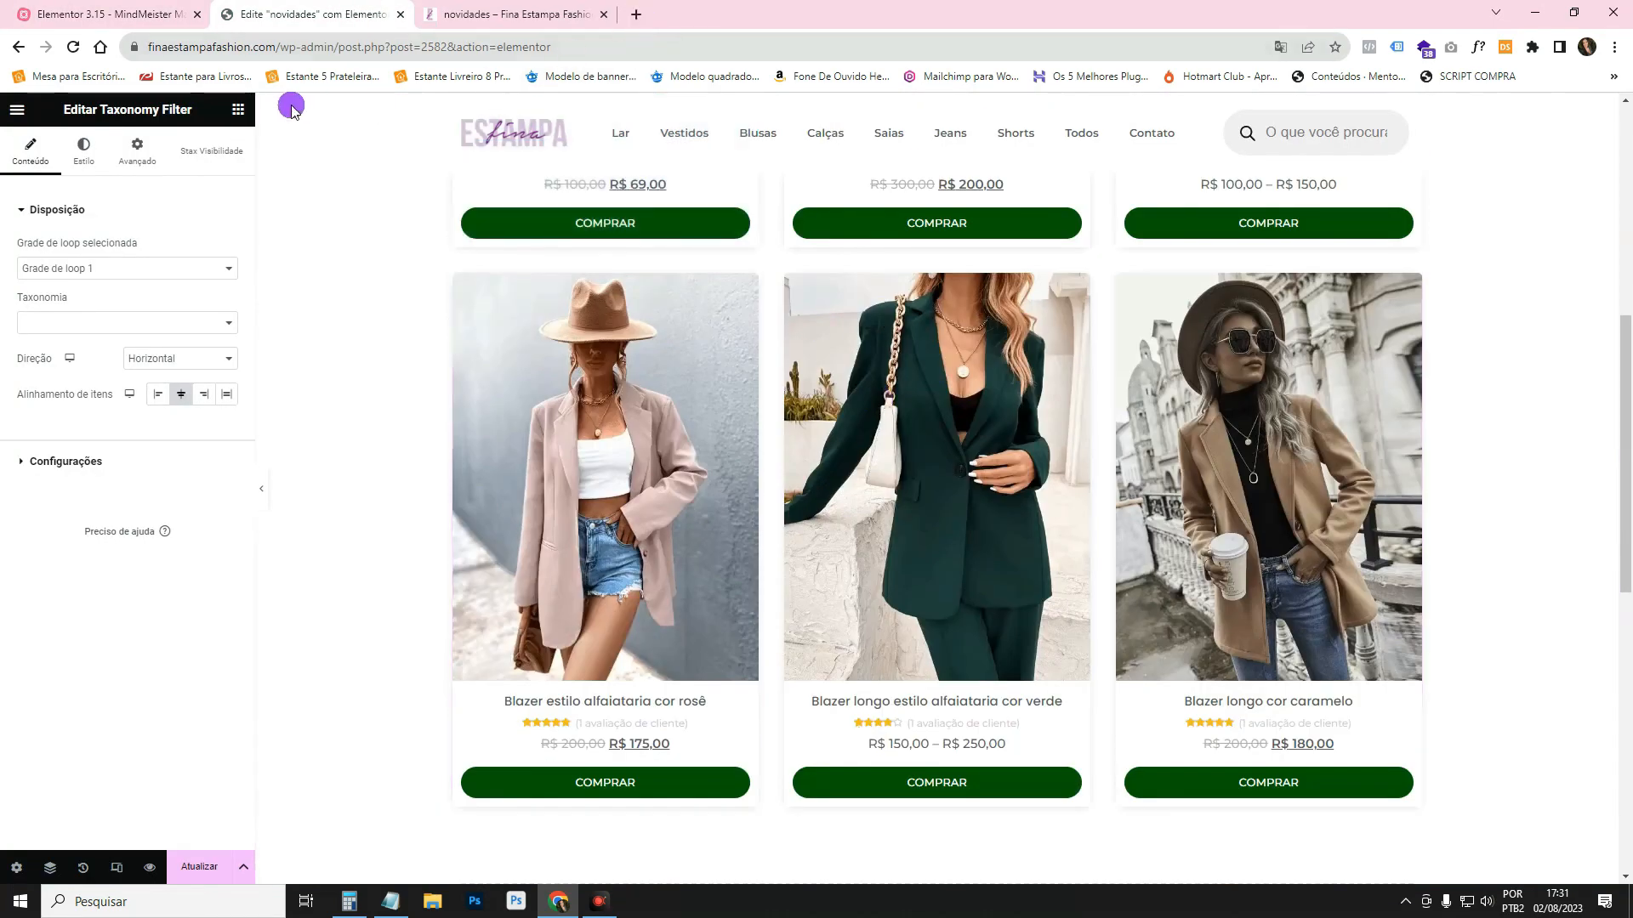
{"action": "left_click", "coordinate": [238, 109]}
{"action": "type", "text": "ta"}
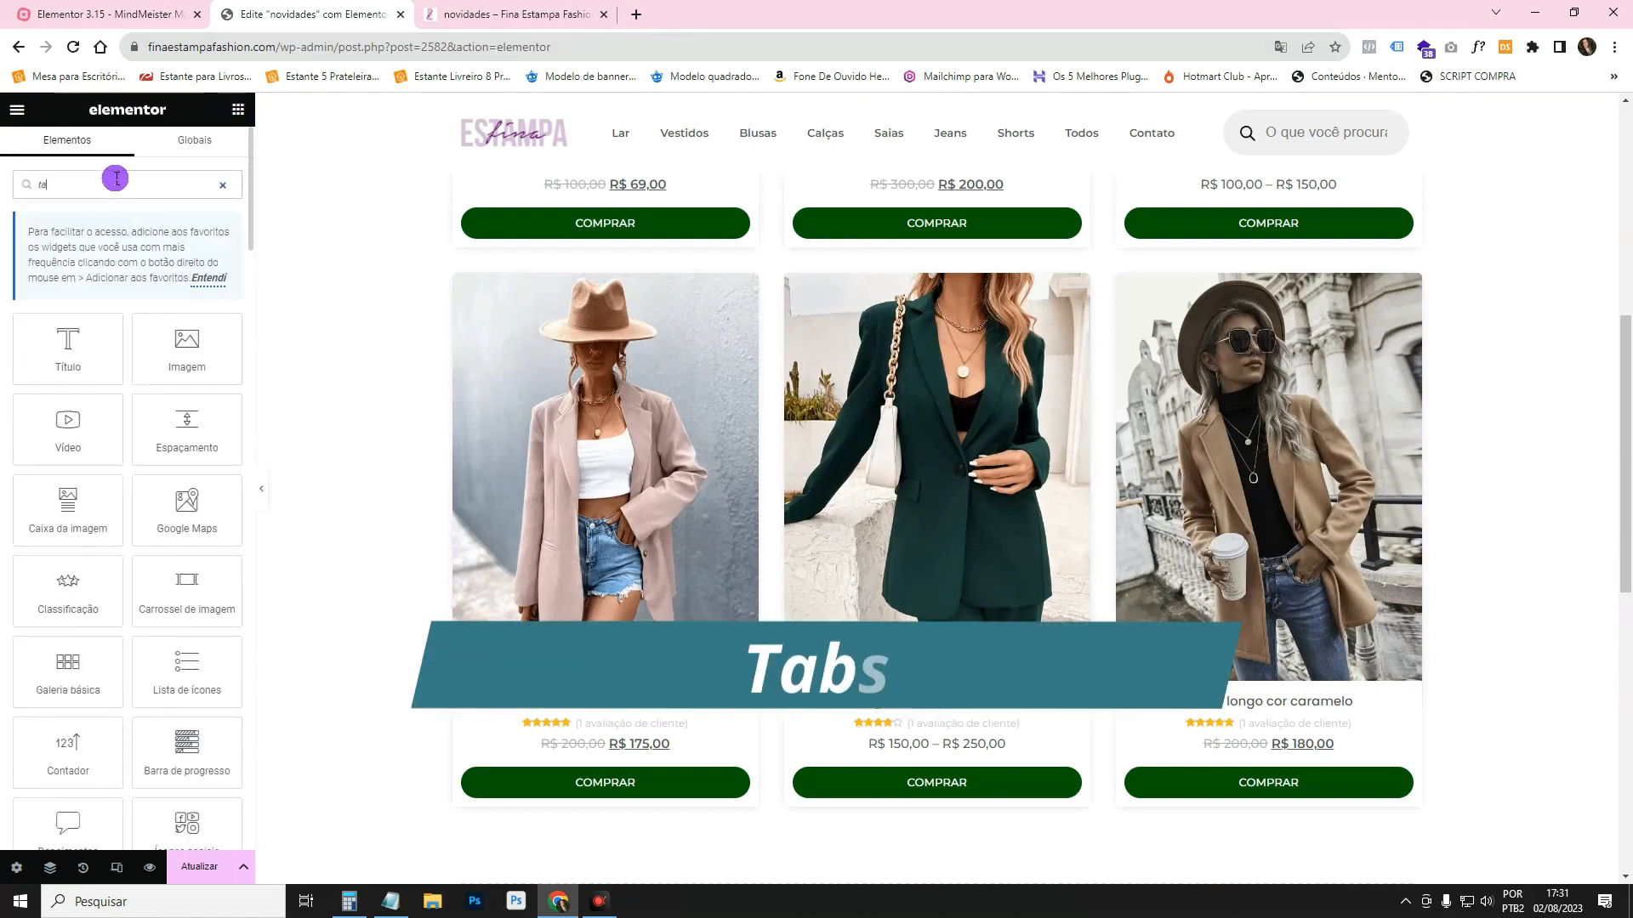
{"action": "type", "text": "bs"}
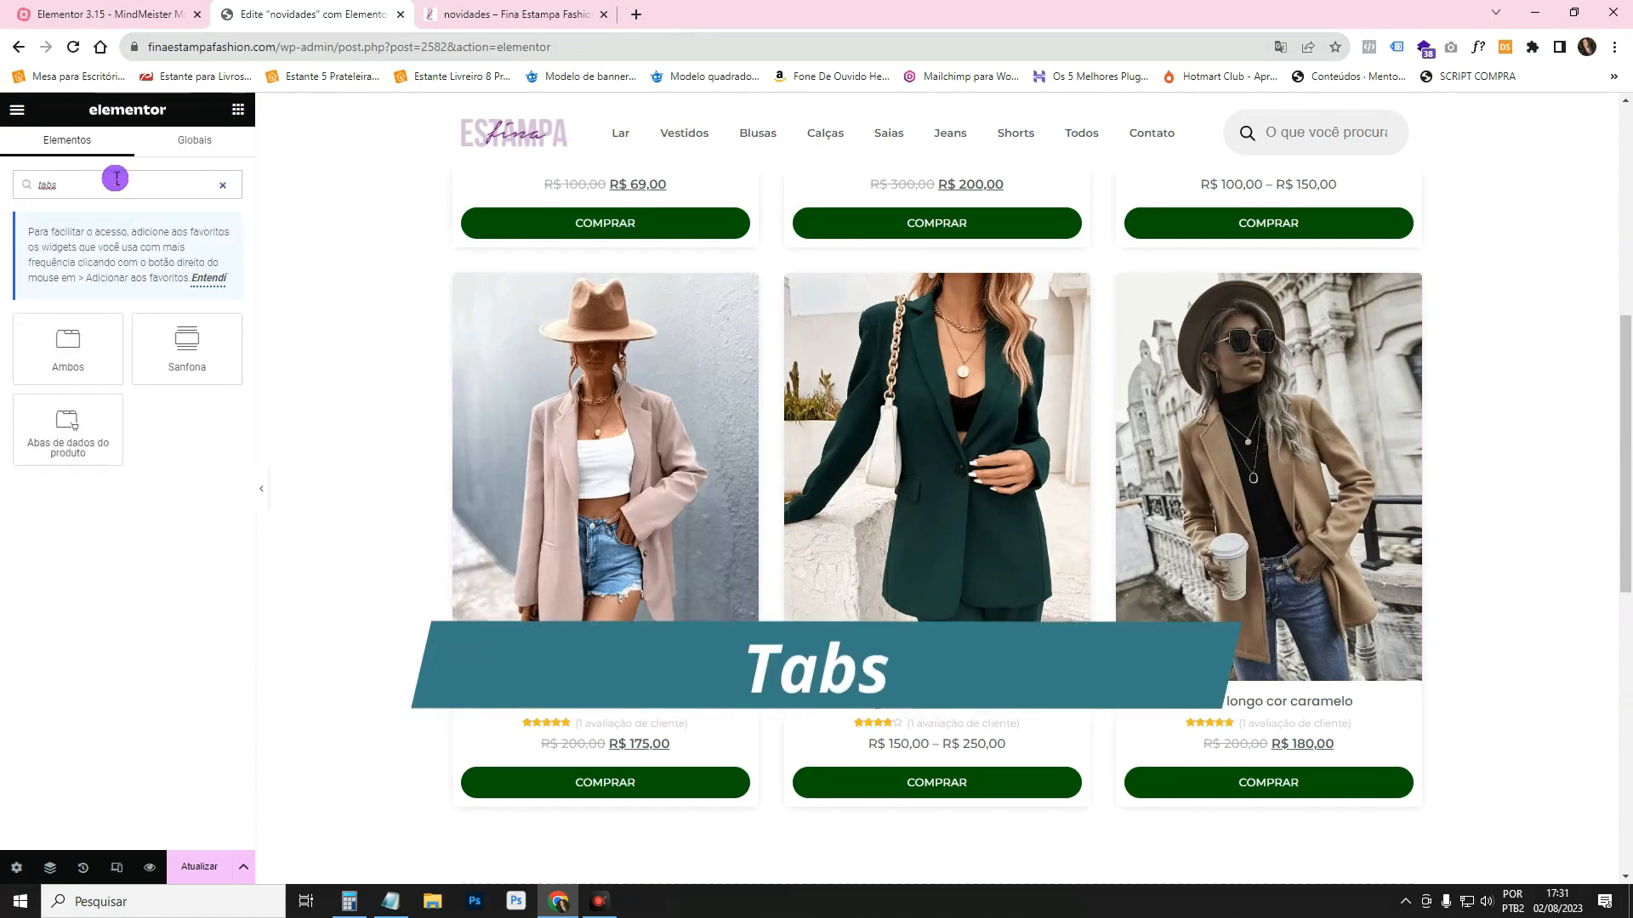
{"action": "scroll", "coordinate": [638, 456], "scroll_direction": "down", "scroll_amount": 1}
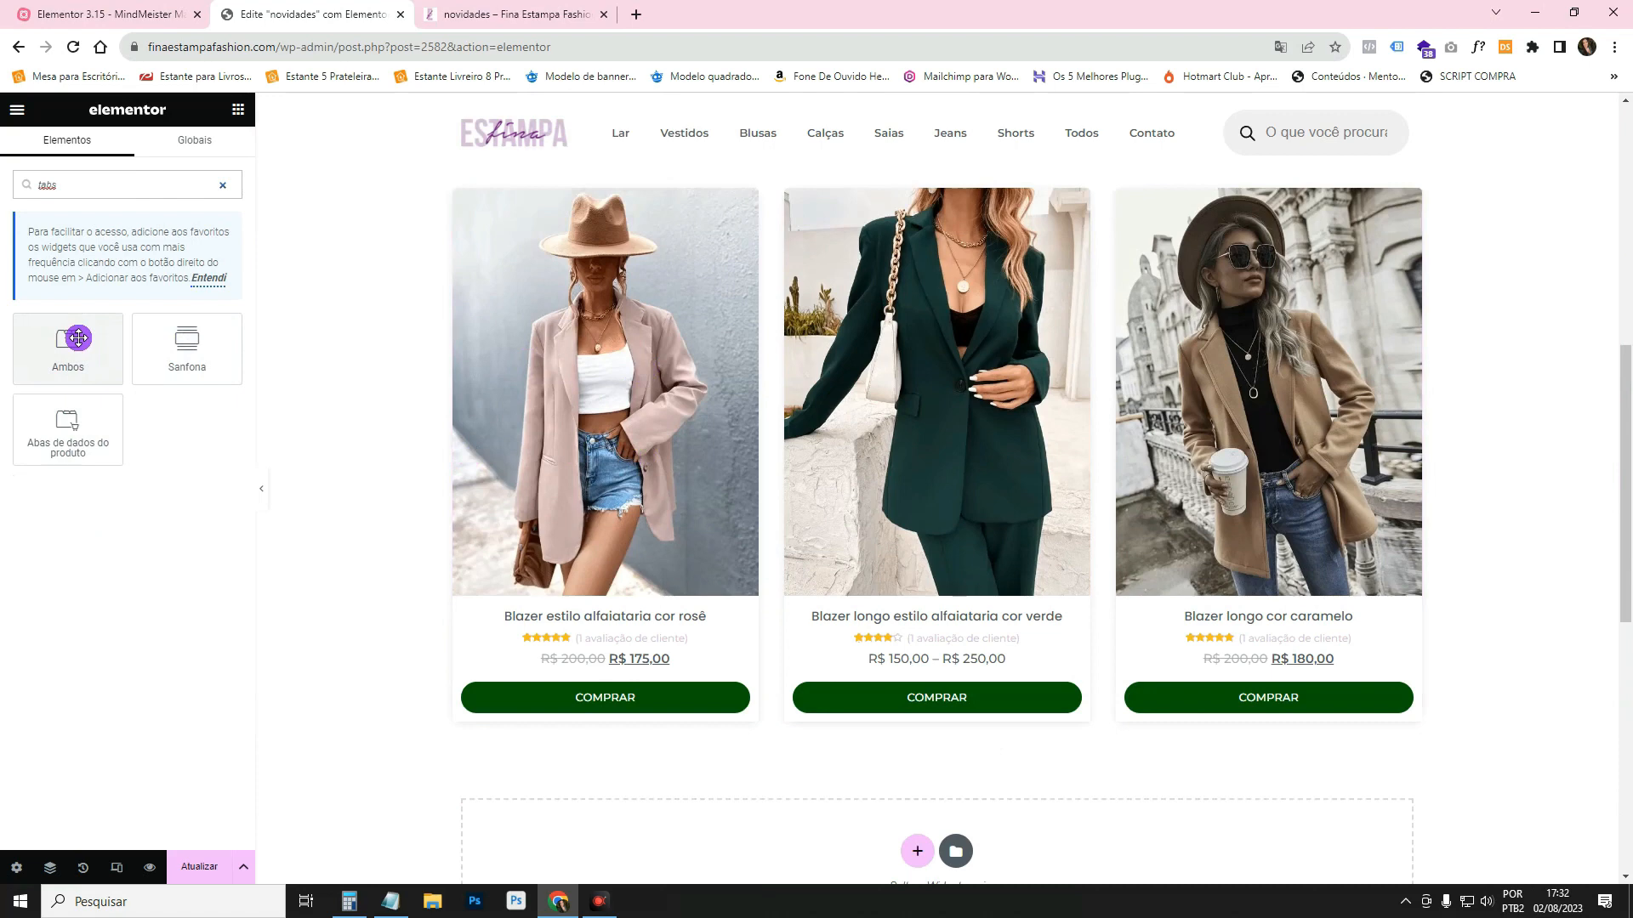
{"action": "left_click_drag", "start_coordinate": [79, 337], "coordinate": [641, 685]}
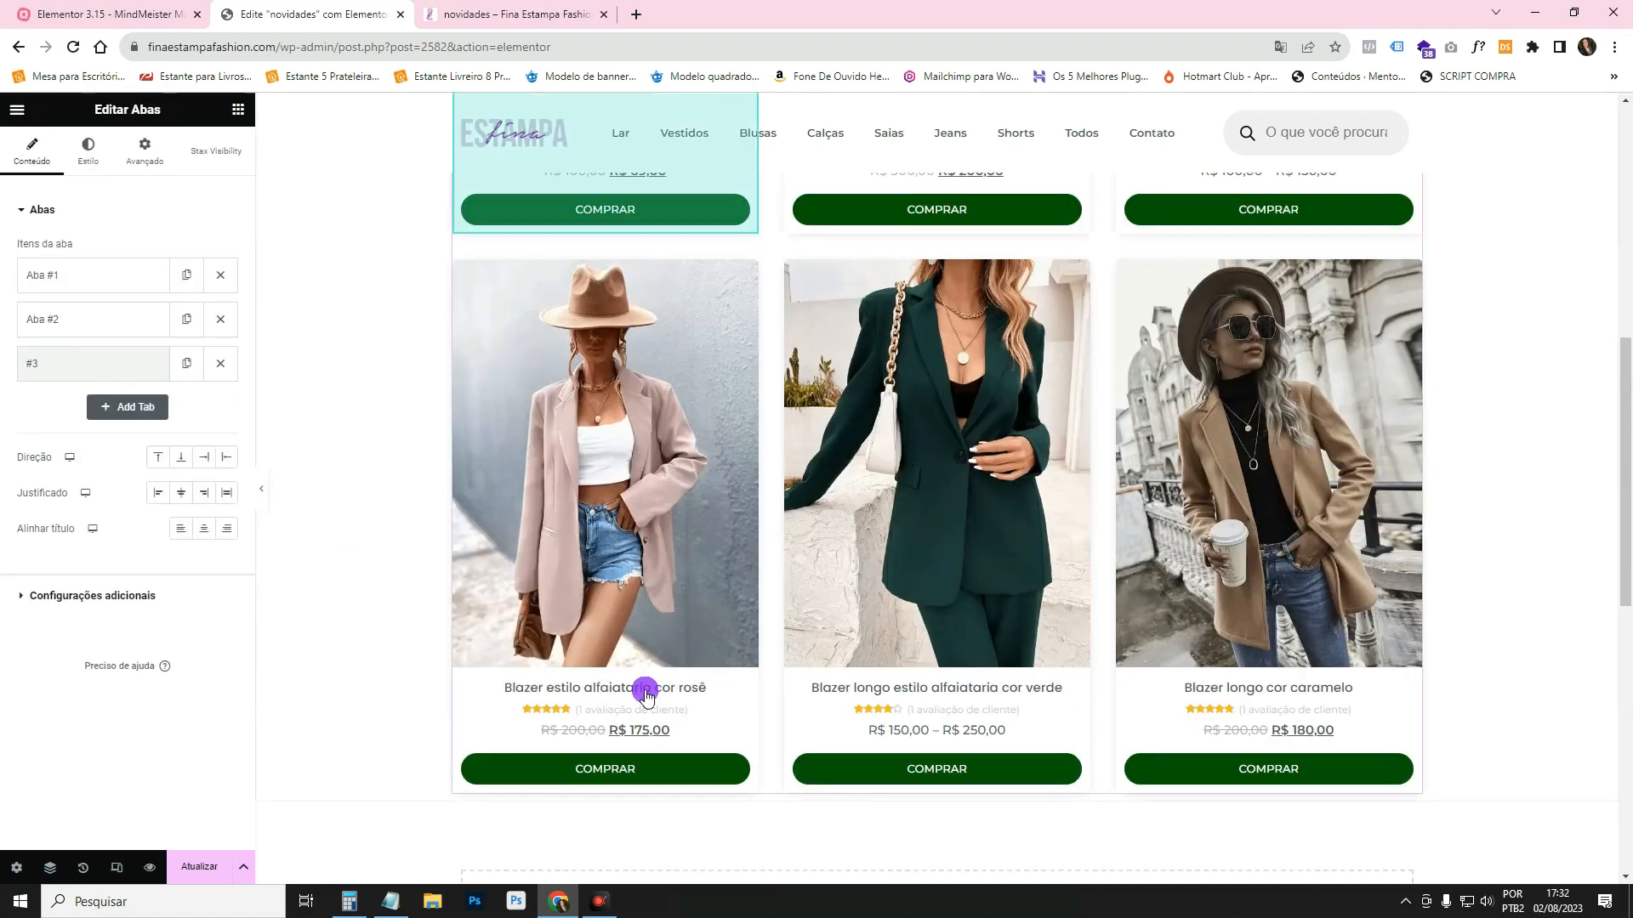
Show tab #3 of the new tabs widget, and delete the widget from the page.
{"action": "left_click", "coordinate": [125, 284]}
{"action": "left_click", "coordinate": [125, 284]}
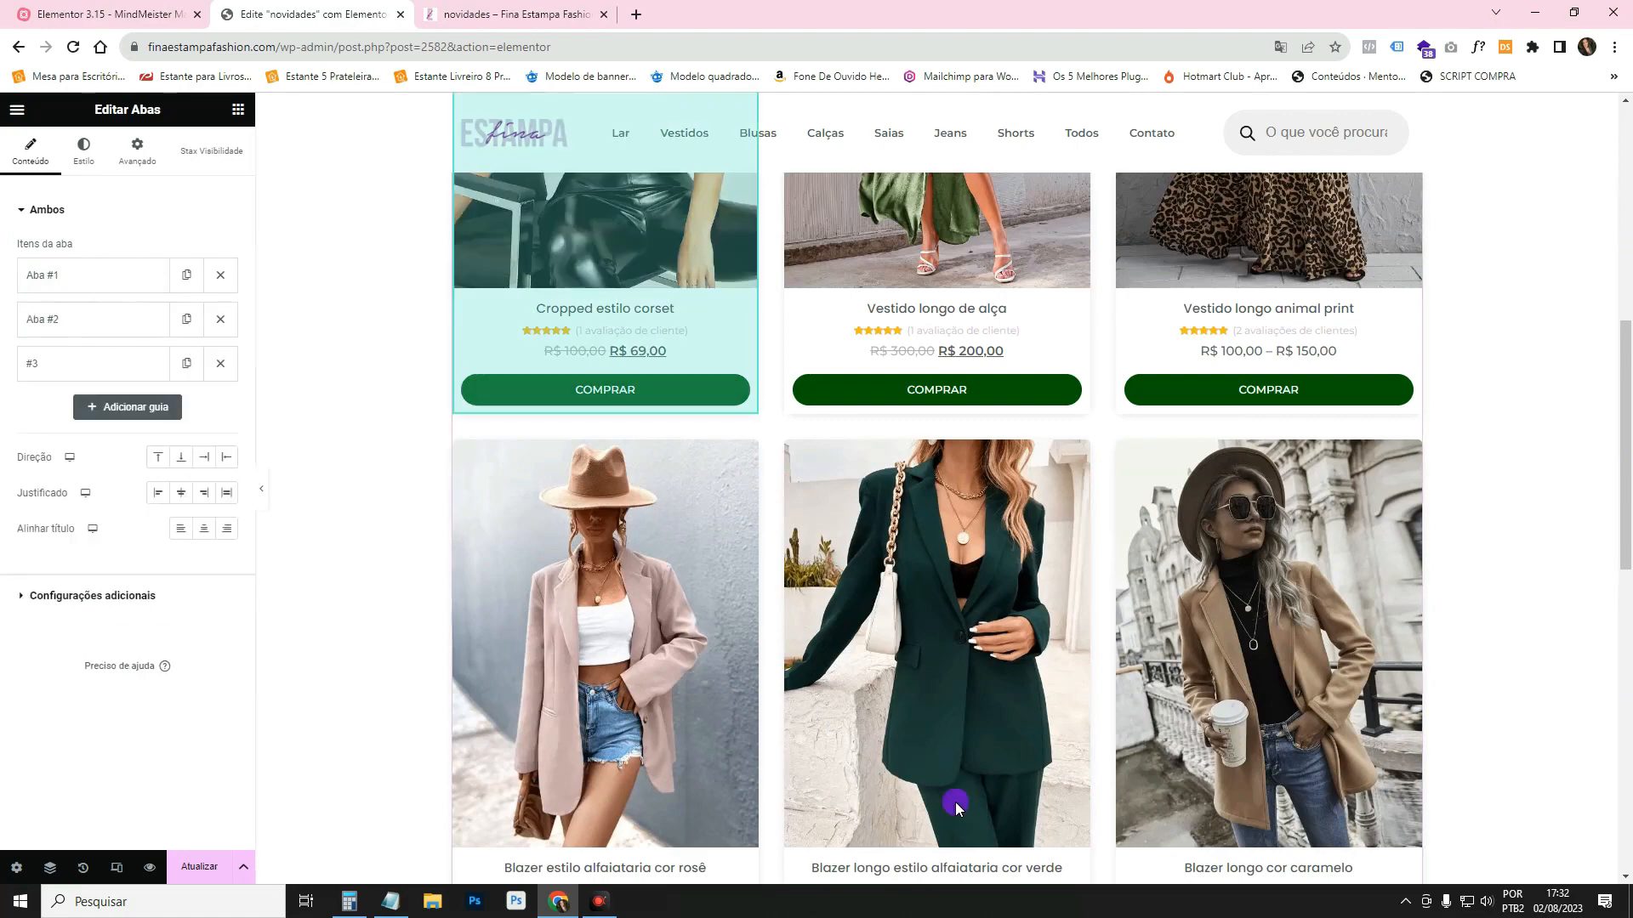
{"action": "scroll", "coordinate": [935, 561], "scroll_direction": "up", "scroll_amount": 8}
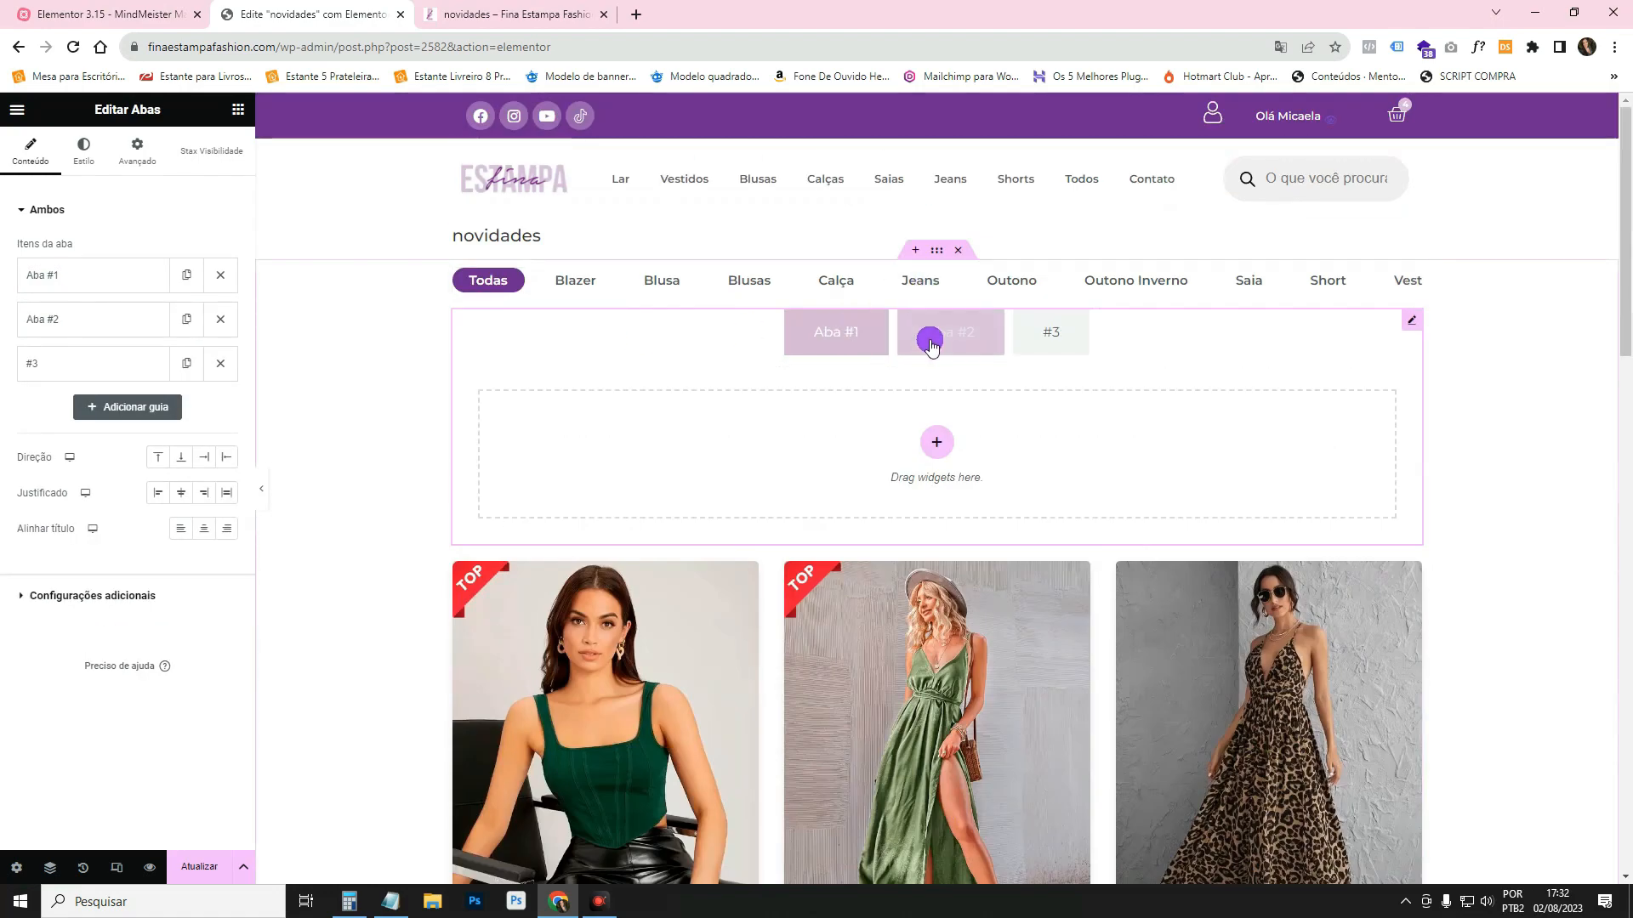
{"action": "left_click", "coordinate": [1052, 335]}
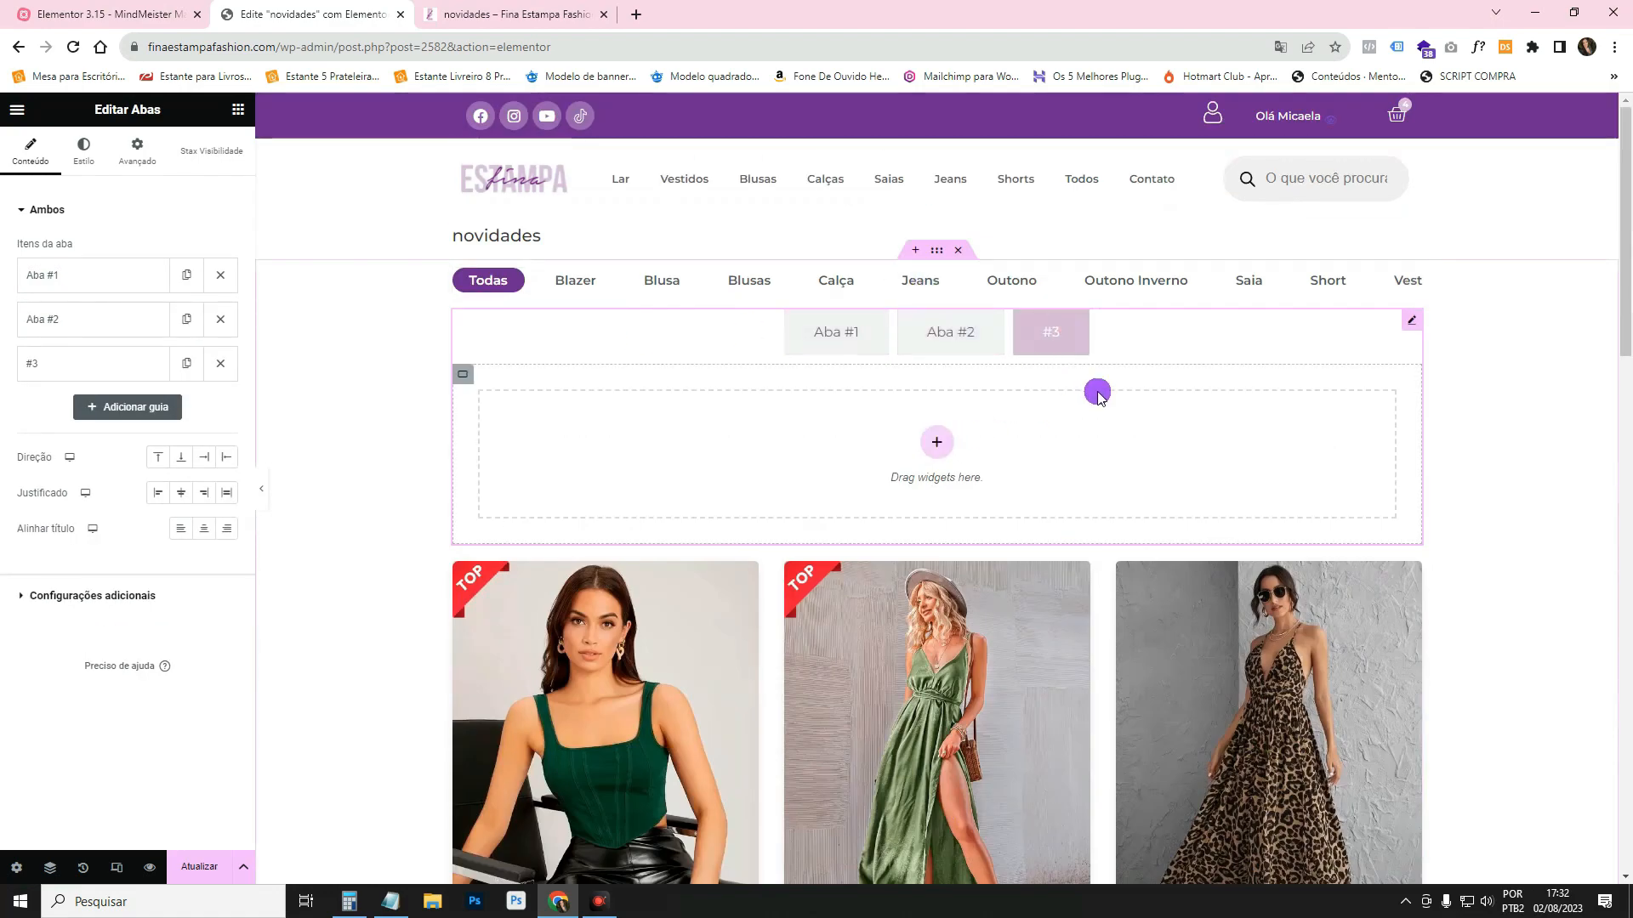
{"action": "right_click", "coordinate": [1412, 327]}
{"action": "left_click", "coordinate": [1445, 572]}
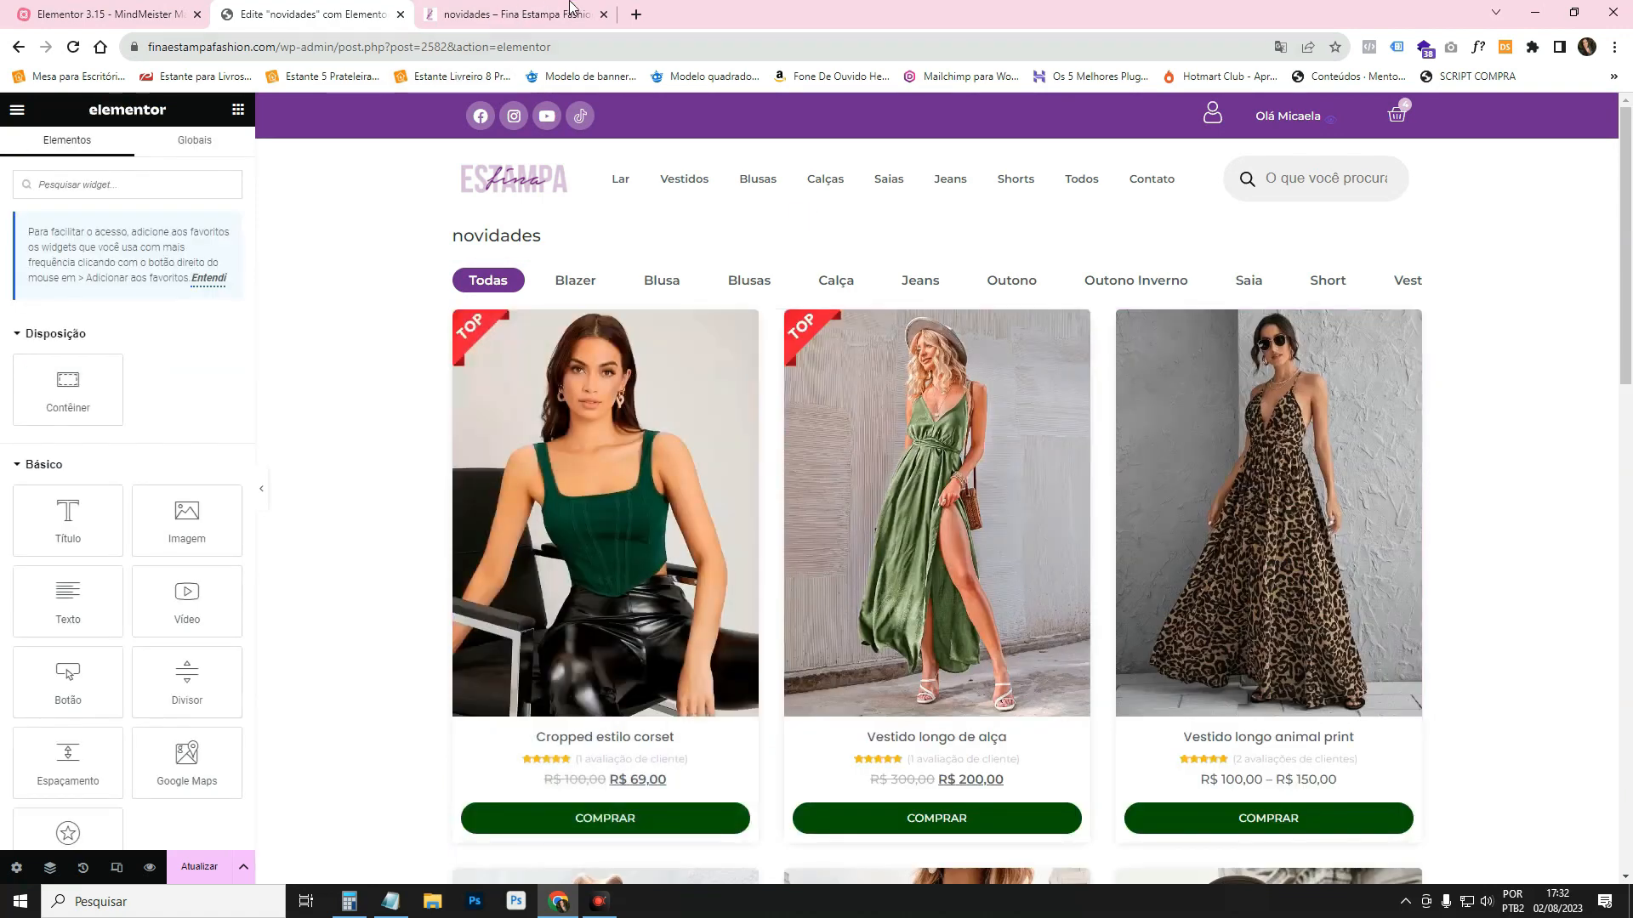
Open mcriative.com in a new browser tab and go to its Nosso Portfólio section.
{"action": "left_click", "coordinate": [636, 14]}
{"action": "type", "text": "mcriative.com"}
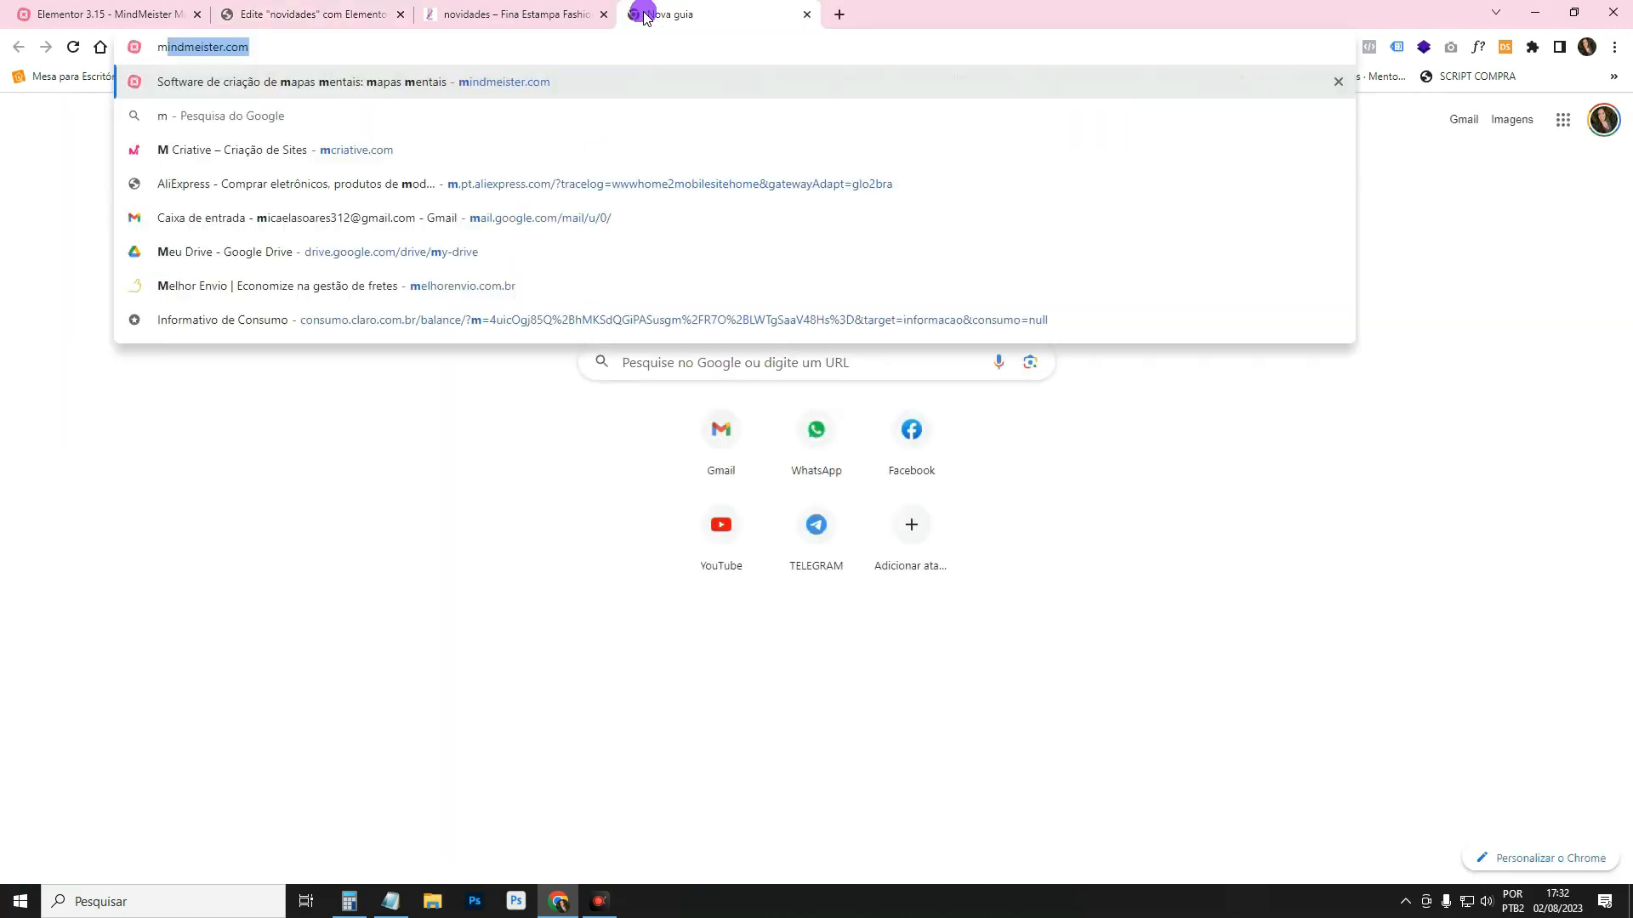
{"action": "key", "text": "Return"}
{"action": "scroll", "coordinate": [724, 405], "scroll_direction": "down", "scroll_amount": 15}
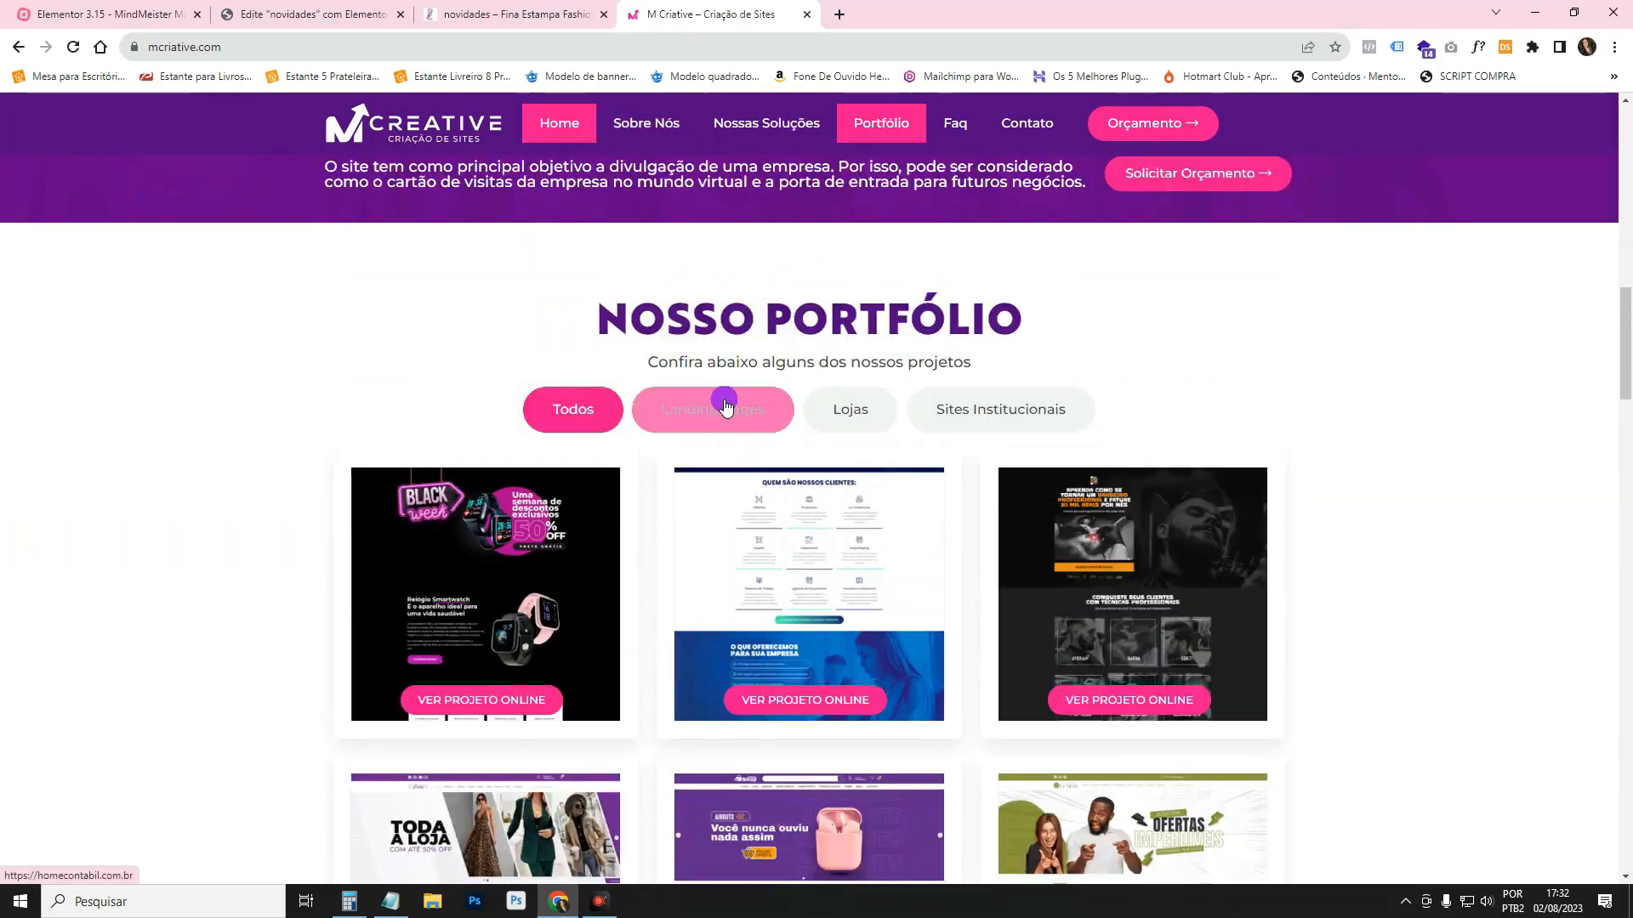
View the portfolio's Landing Pages, Lojas, Sites Institucionais and Todos tabs, and close the site.
{"action": "left_click", "coordinate": [725, 405]}
{"action": "left_click", "coordinate": [859, 417]}
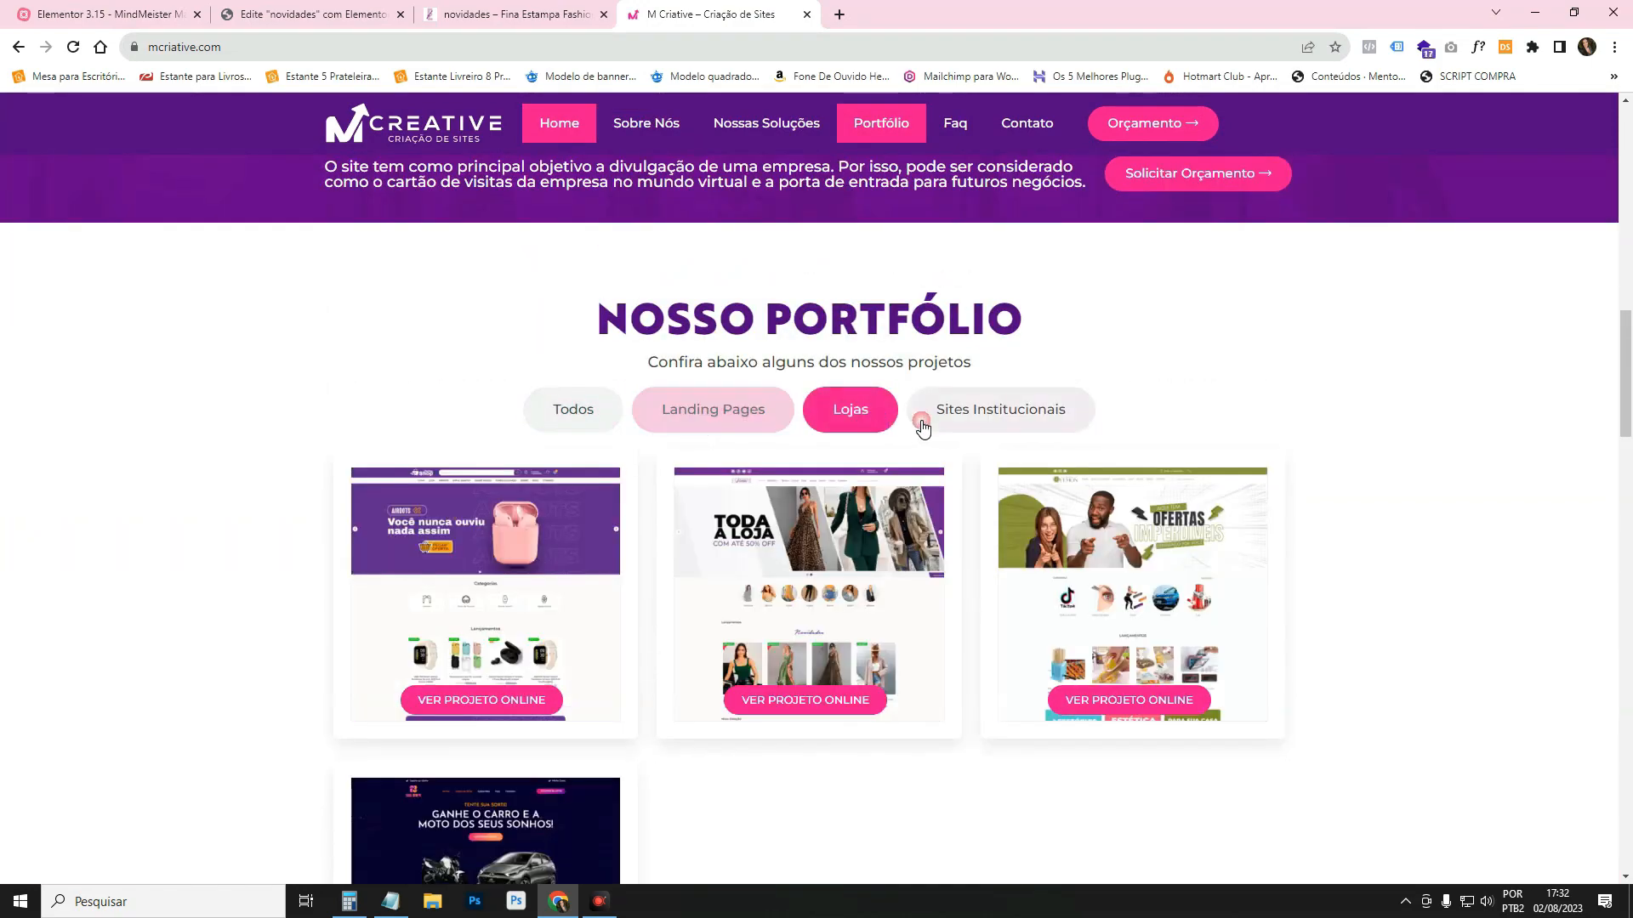
{"action": "left_click", "coordinate": [935, 413]}
{"action": "left_click", "coordinate": [568, 425]}
{"action": "scroll", "coordinate": [723, 544], "scroll_direction": "down", "scroll_amount": 4}
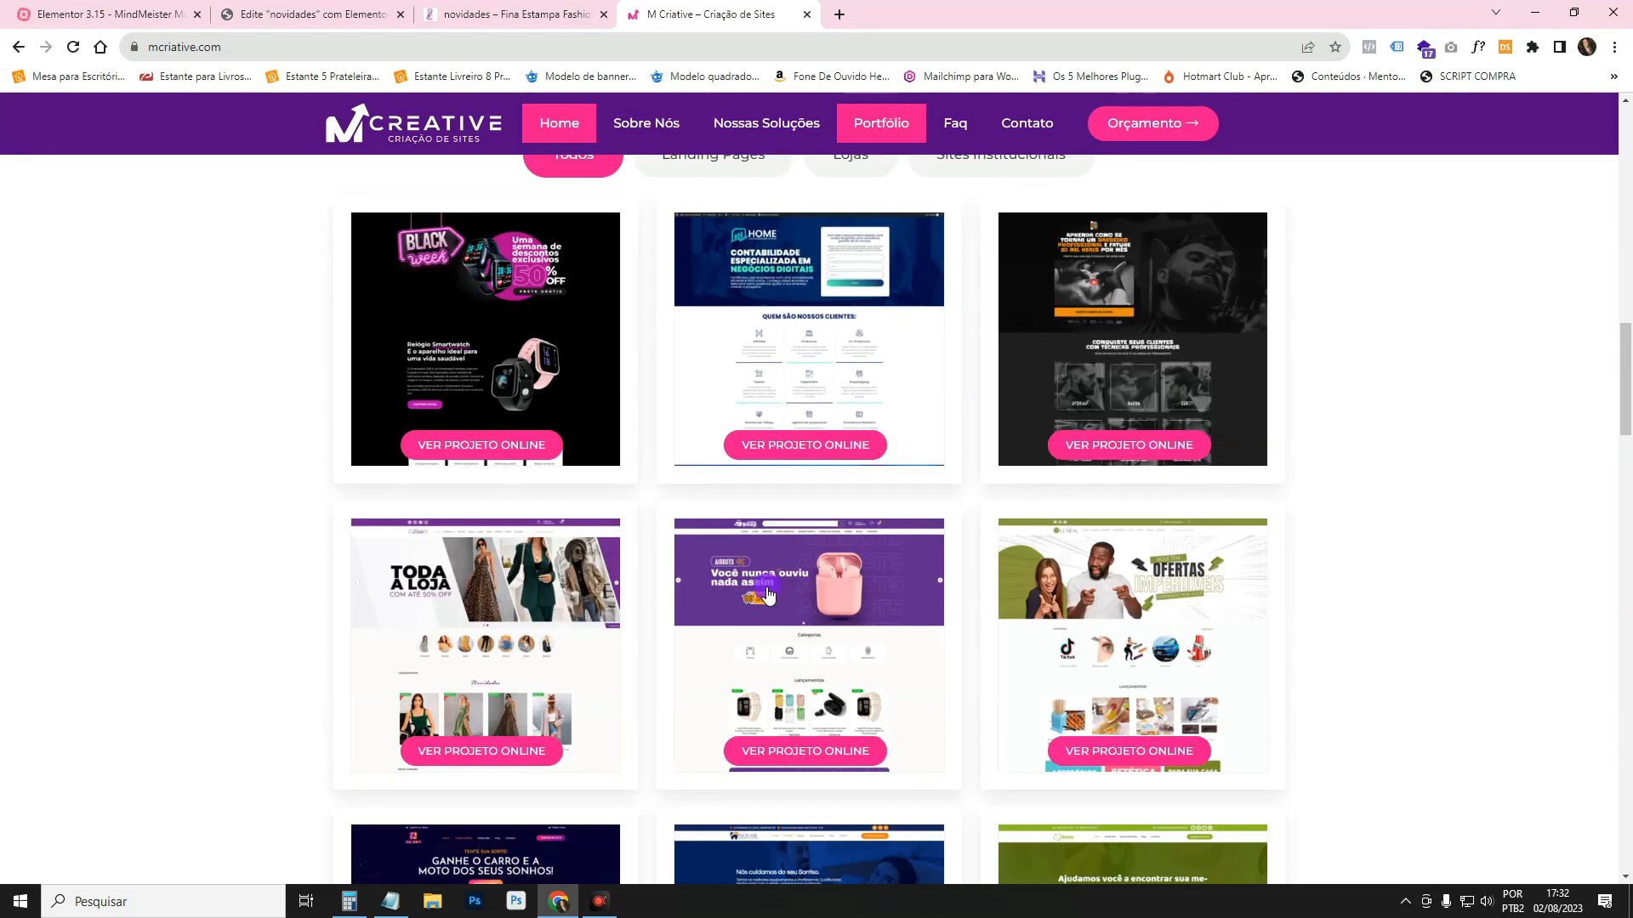
{"action": "scroll", "coordinate": [876, 611], "scroll_direction": "up", "scroll_amount": 4}
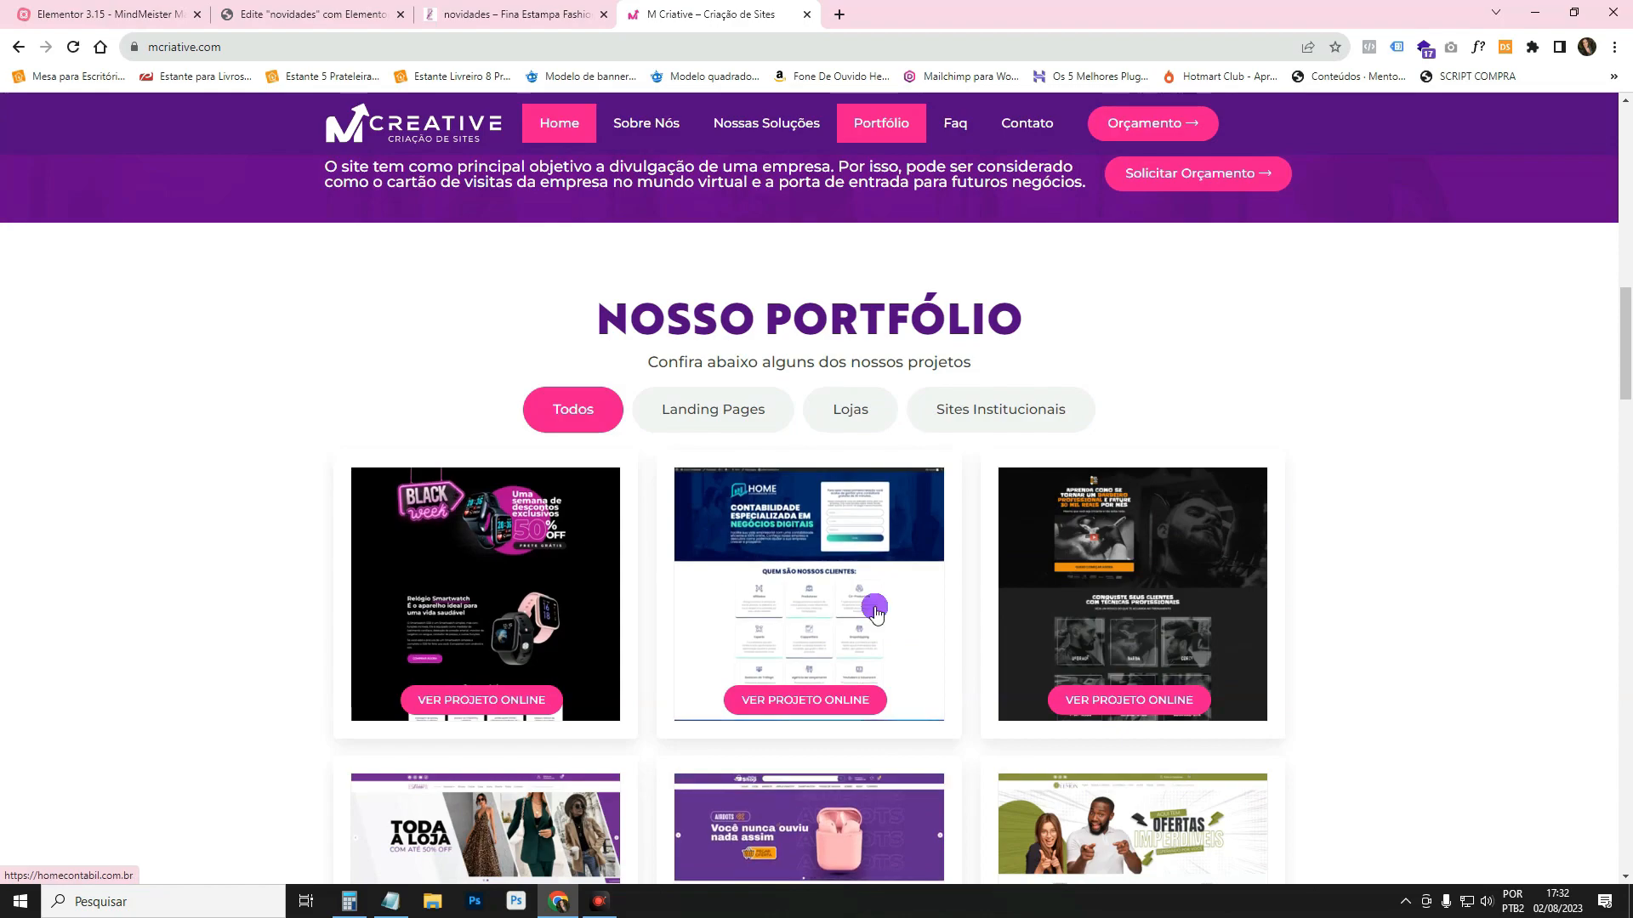
{"action": "left_click", "coordinate": [807, 15]}
Search the Elementor widget library for sanf to find the accordion widget.
{"action": "scroll", "coordinate": [692, 401], "scroll_direction": "down", "scroll_amount": 10}
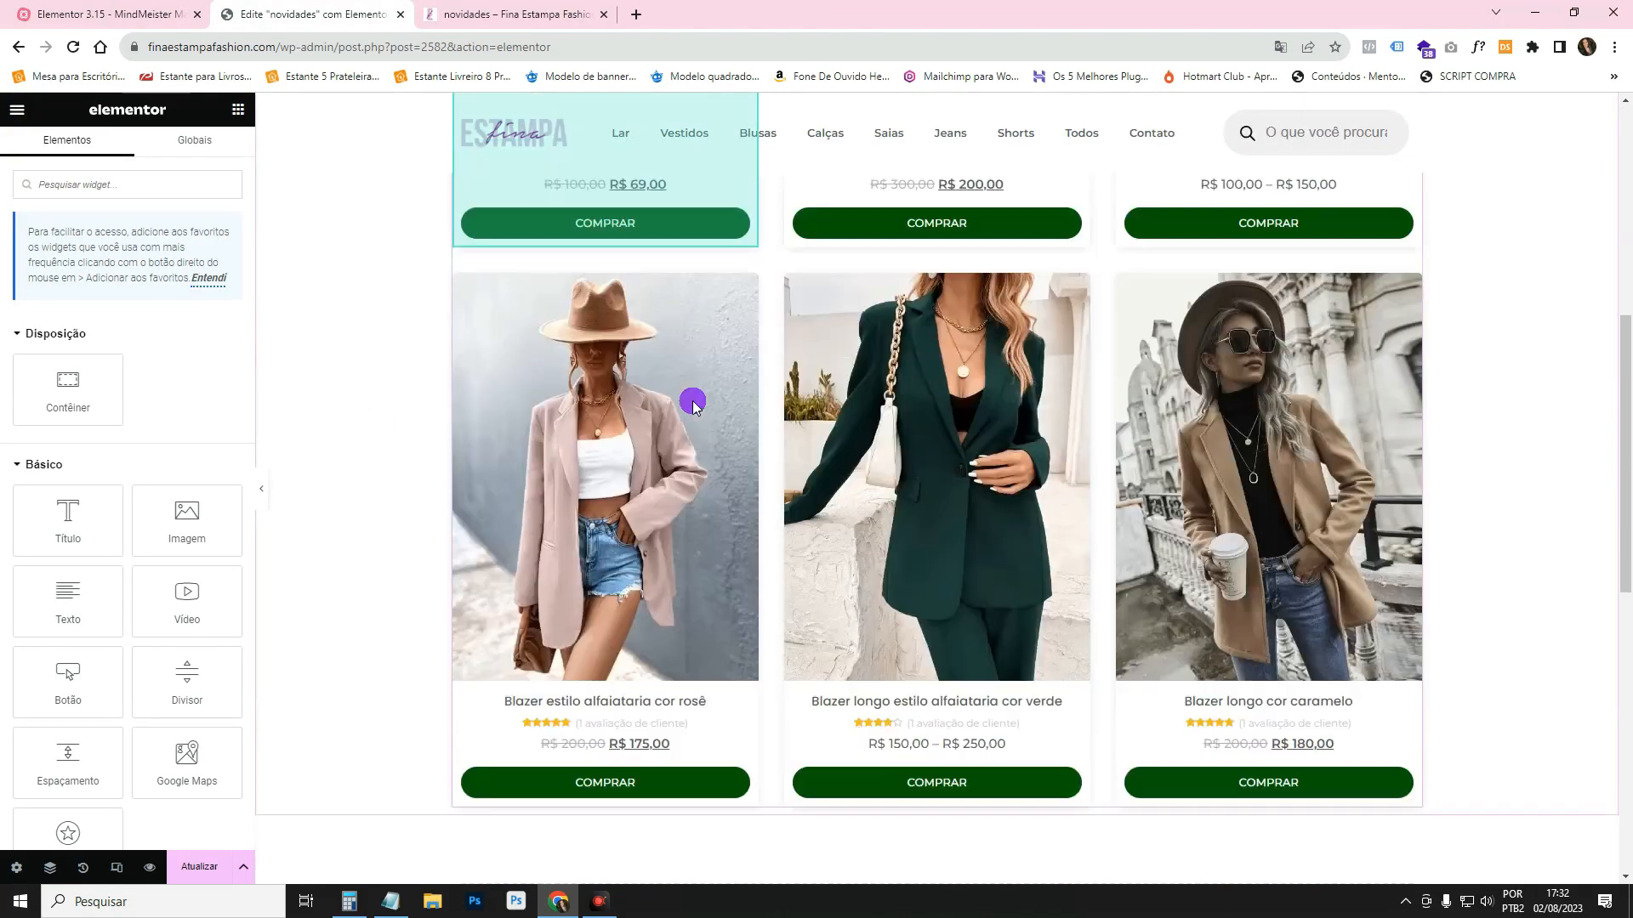
{"action": "scroll", "coordinate": [693, 407], "scroll_direction": "up", "scroll_amount": 10}
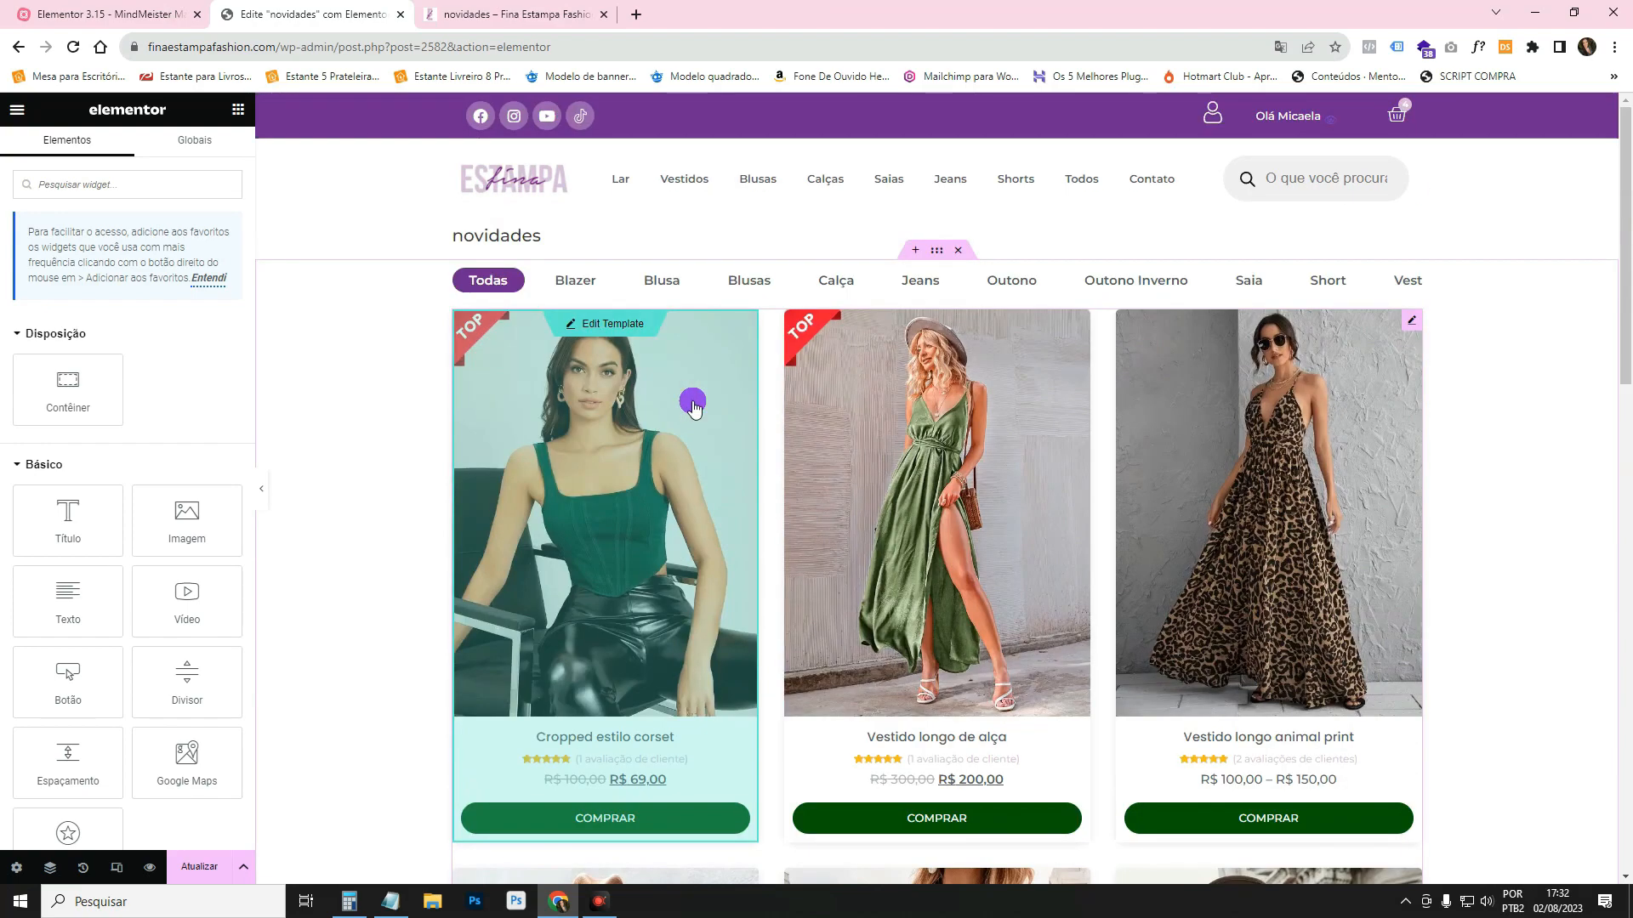
{"action": "left_click", "coordinate": [87, 180]}
{"action": "type", "text": "sa"}
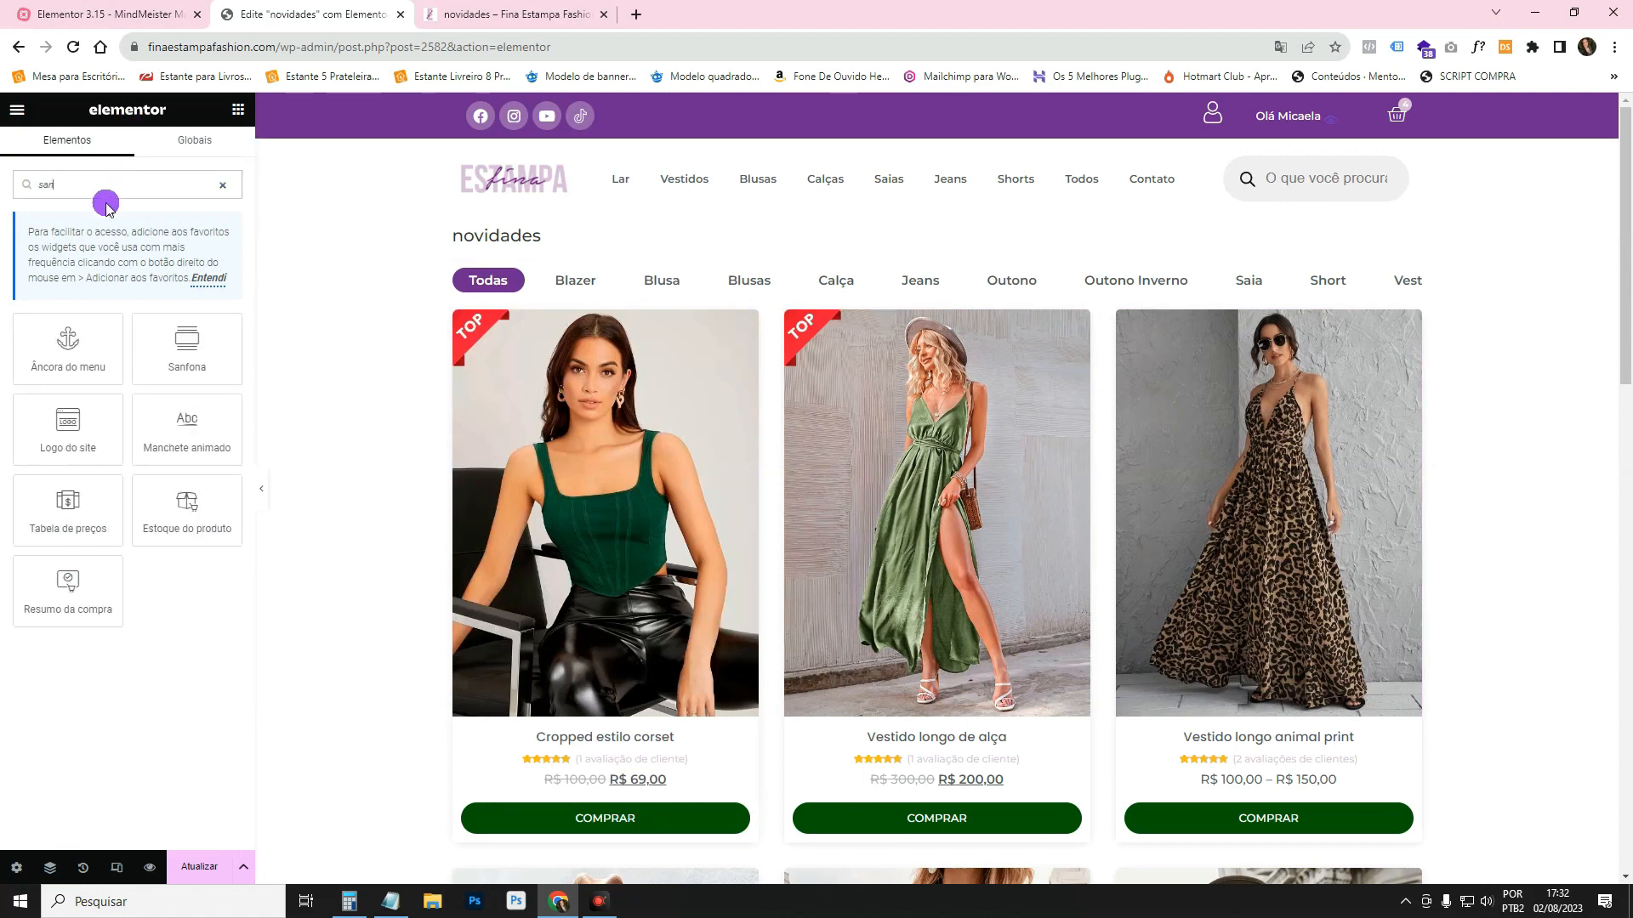
{"action": "type", "text": "n"}
Open Elementor's experiments settings in a new browser tab from the previewed novidades page.
{"action": "left_click", "coordinate": [476, 14]}
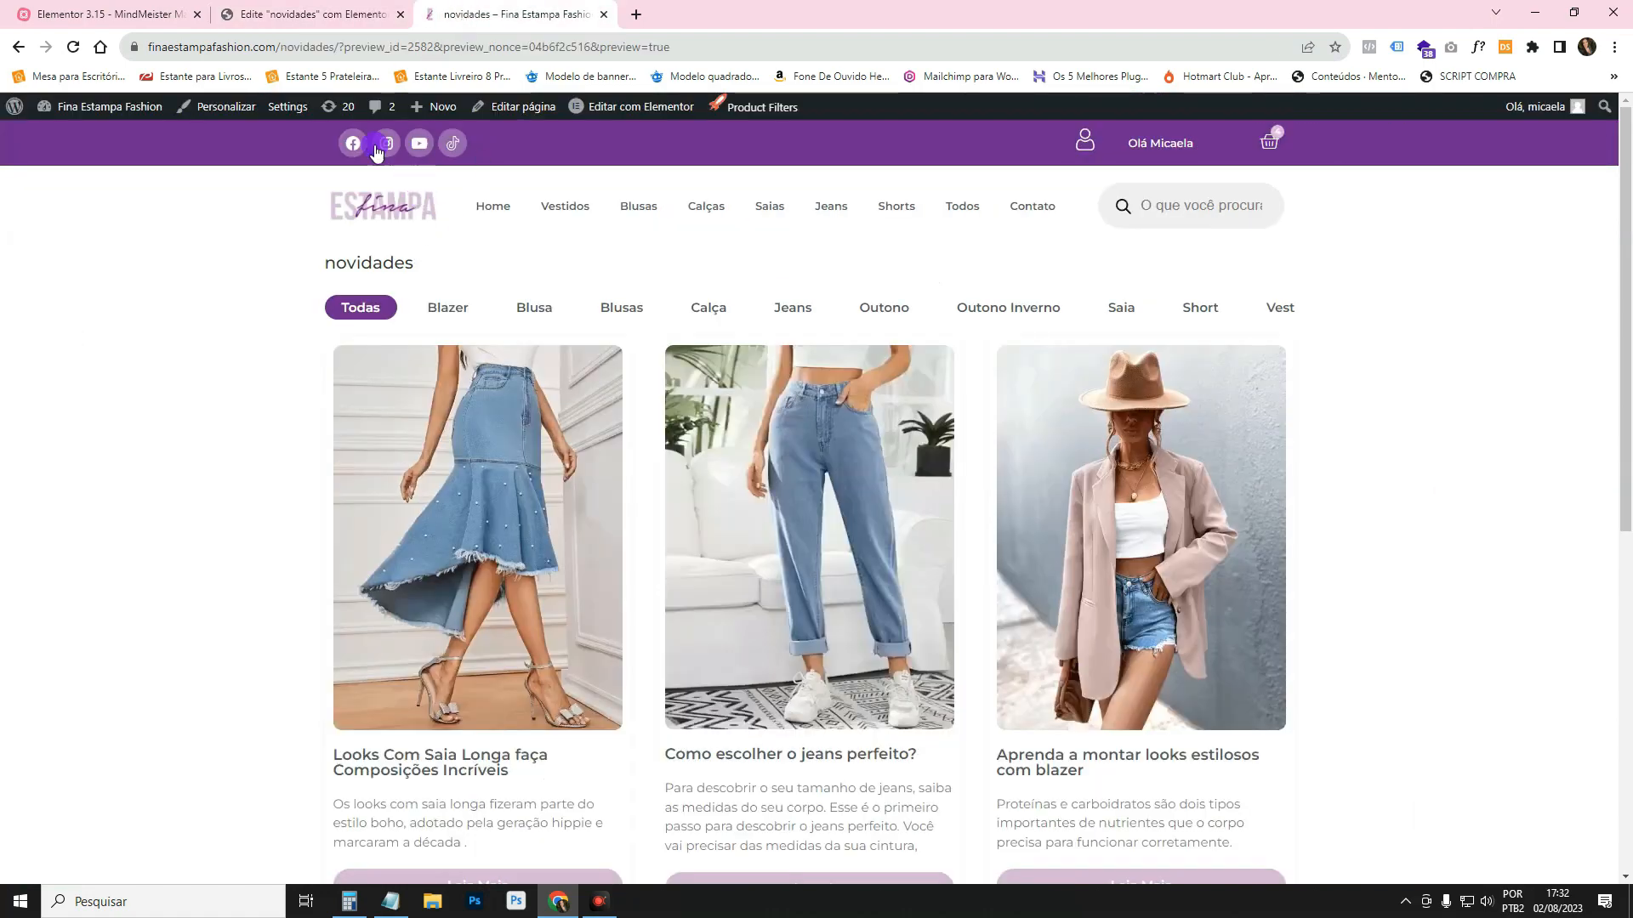
{"action": "mouse_move", "coordinate": [93, 106]}
{"action": "right_click", "coordinate": [74, 132]}
{"action": "left_click", "coordinate": [155, 142]}
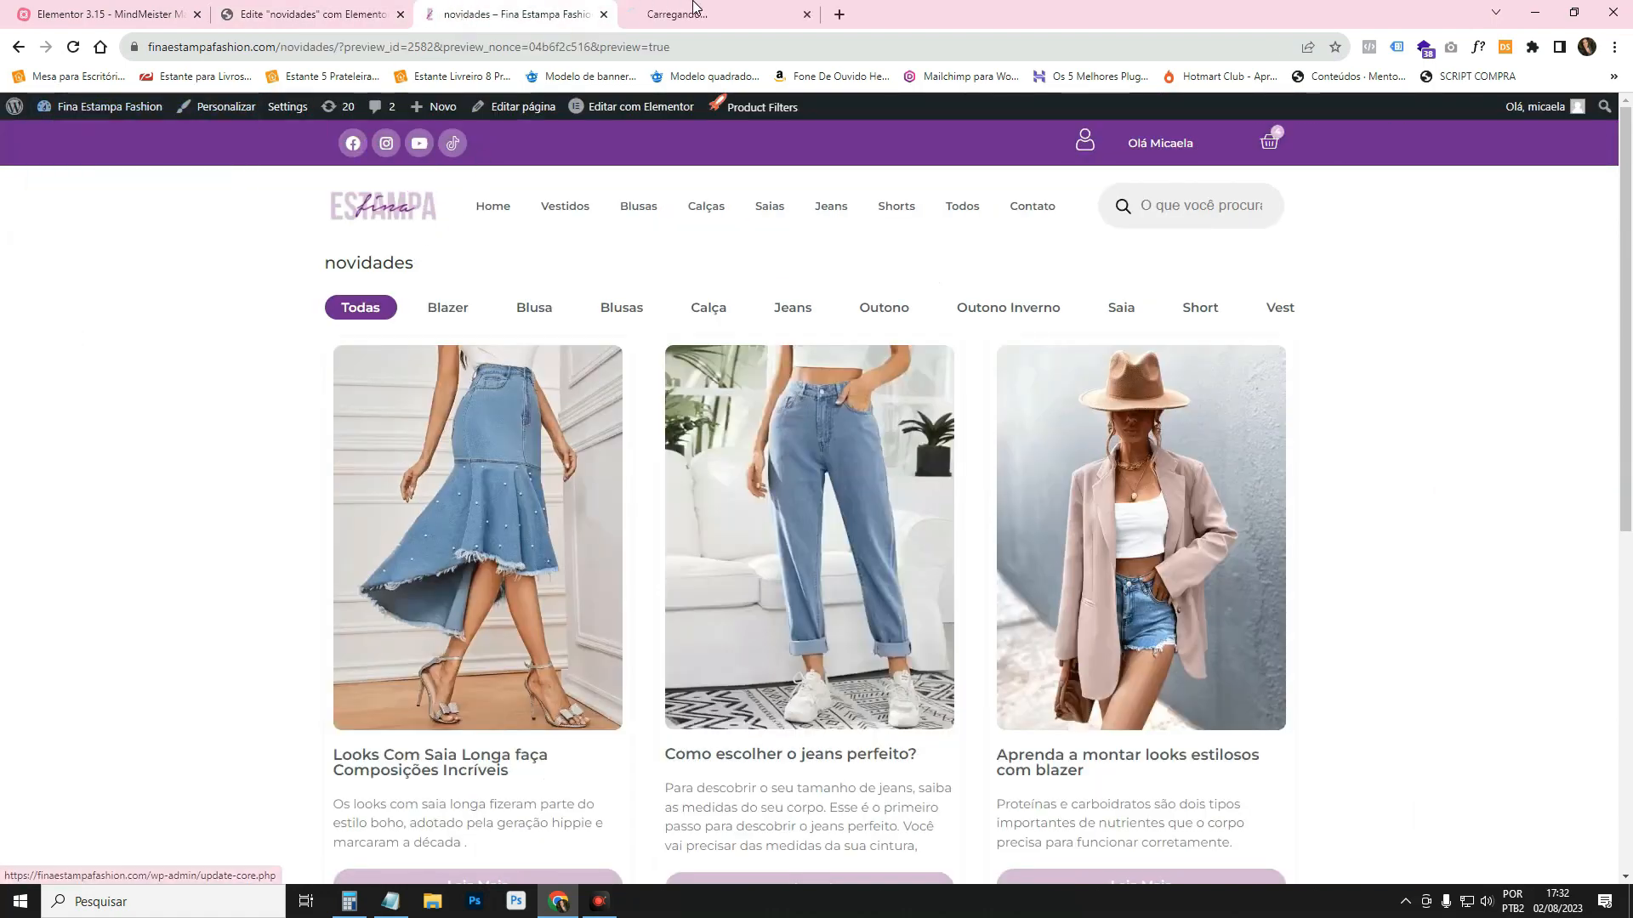
{"action": "key", "text": "ctrl+Tab"}
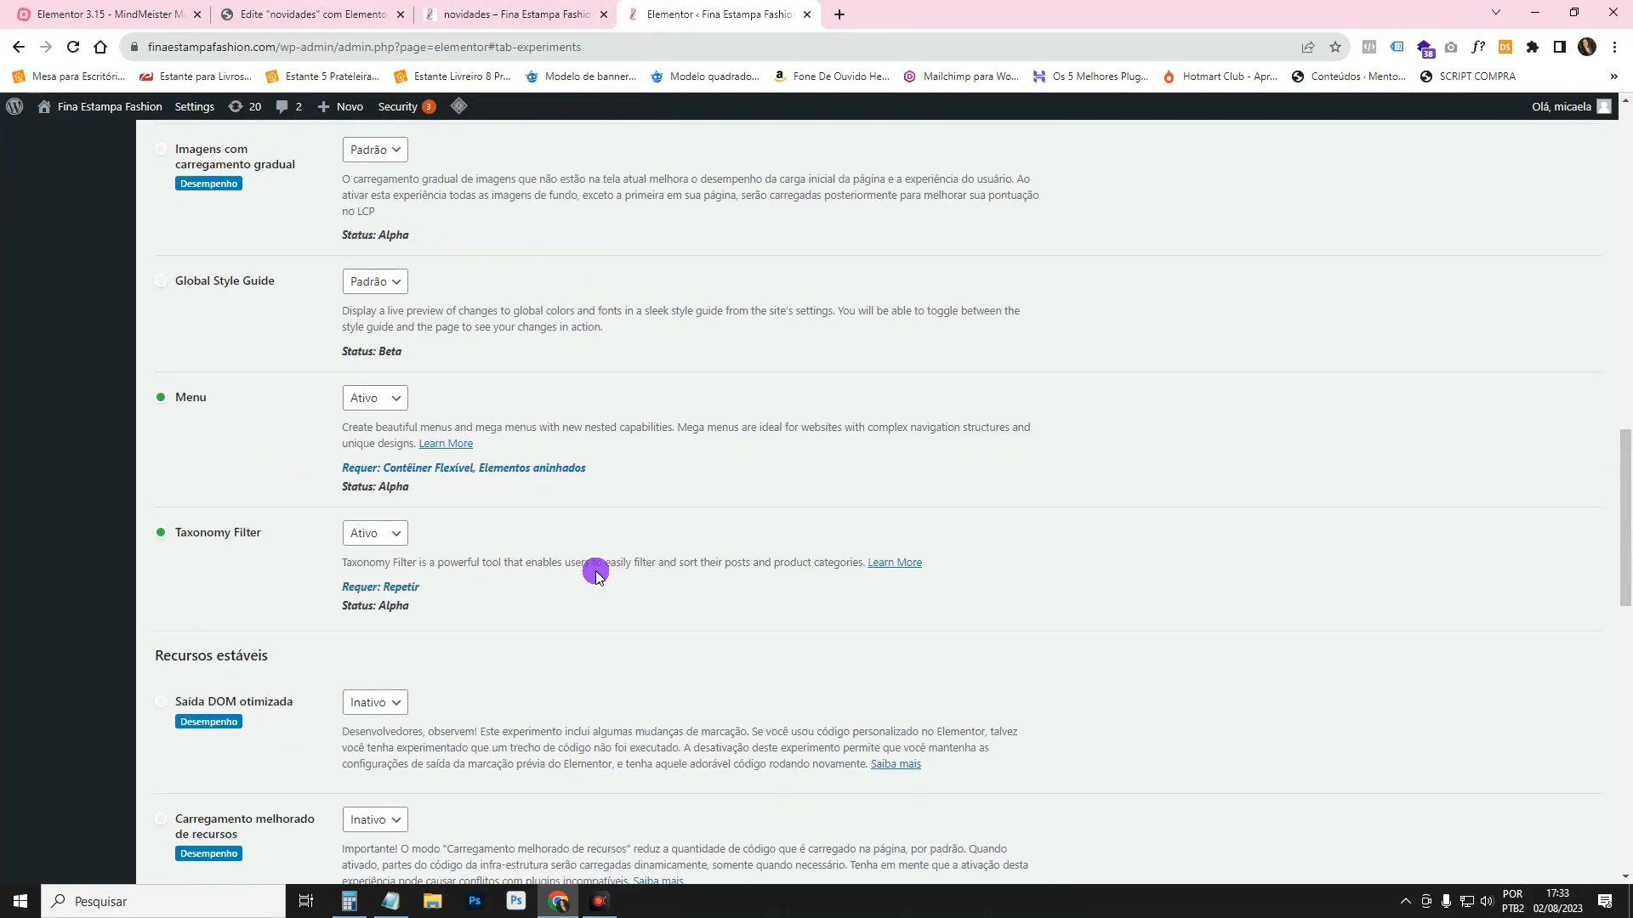
Check the Elementos aninhados experiment with Ativo selected, look through the remaining settings, and close the page without saving.
{"action": "scroll", "coordinate": [503, 502], "scroll_direction": "up", "scroll_amount": 9}
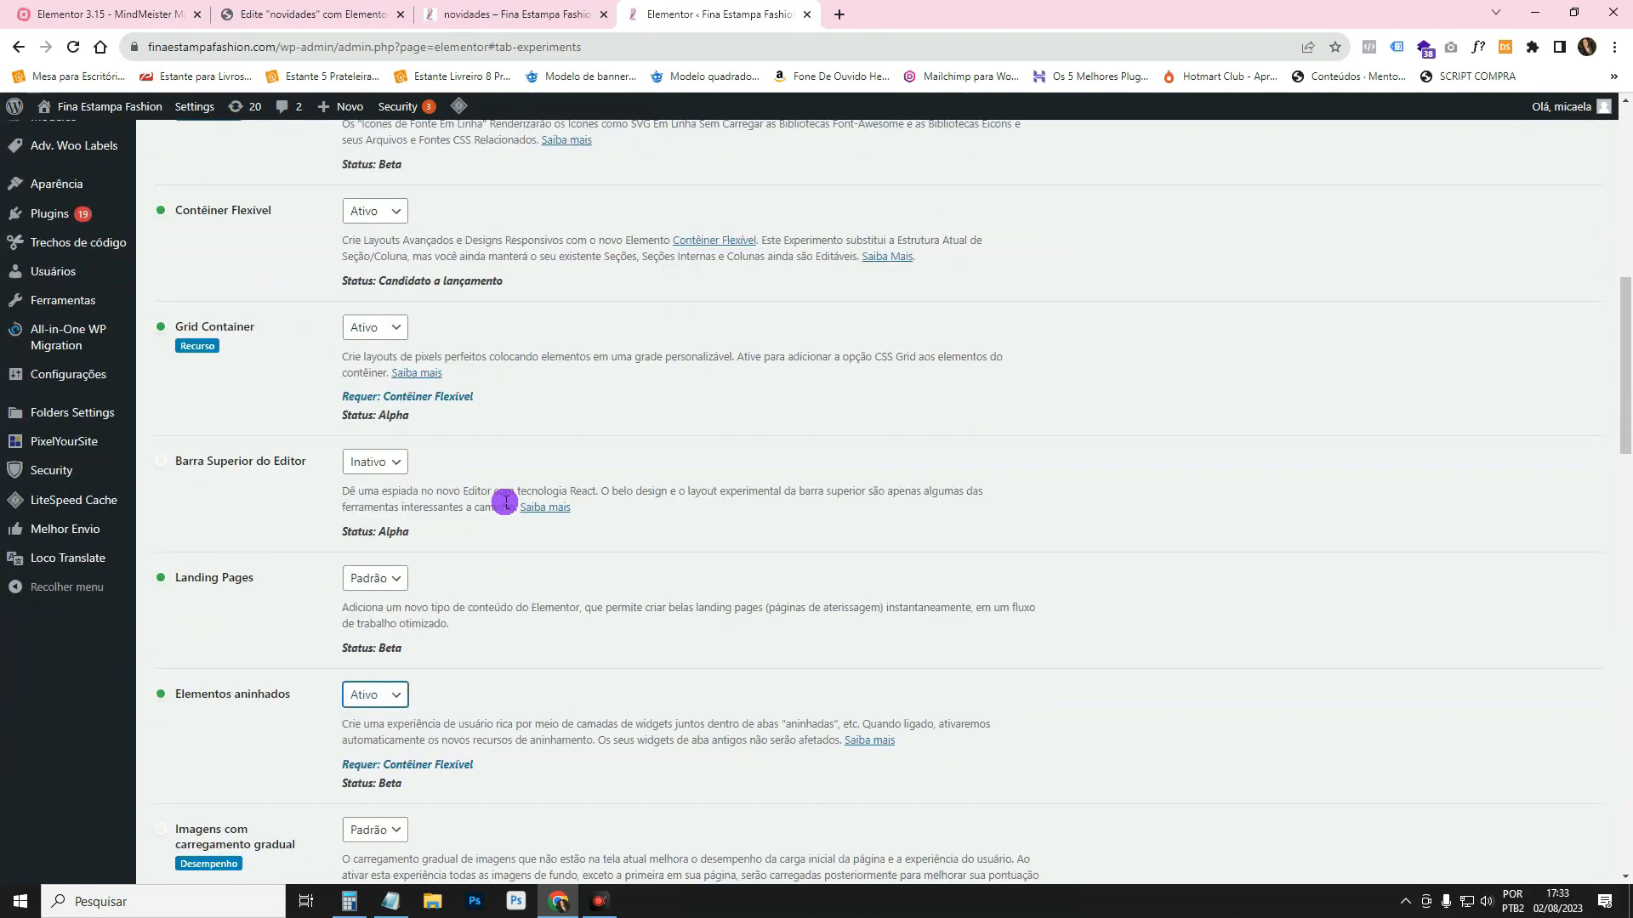
{"action": "scroll", "coordinate": [505, 502], "scroll_direction": "down", "scroll_amount": 2}
{"action": "left_click", "coordinate": [370, 527]}
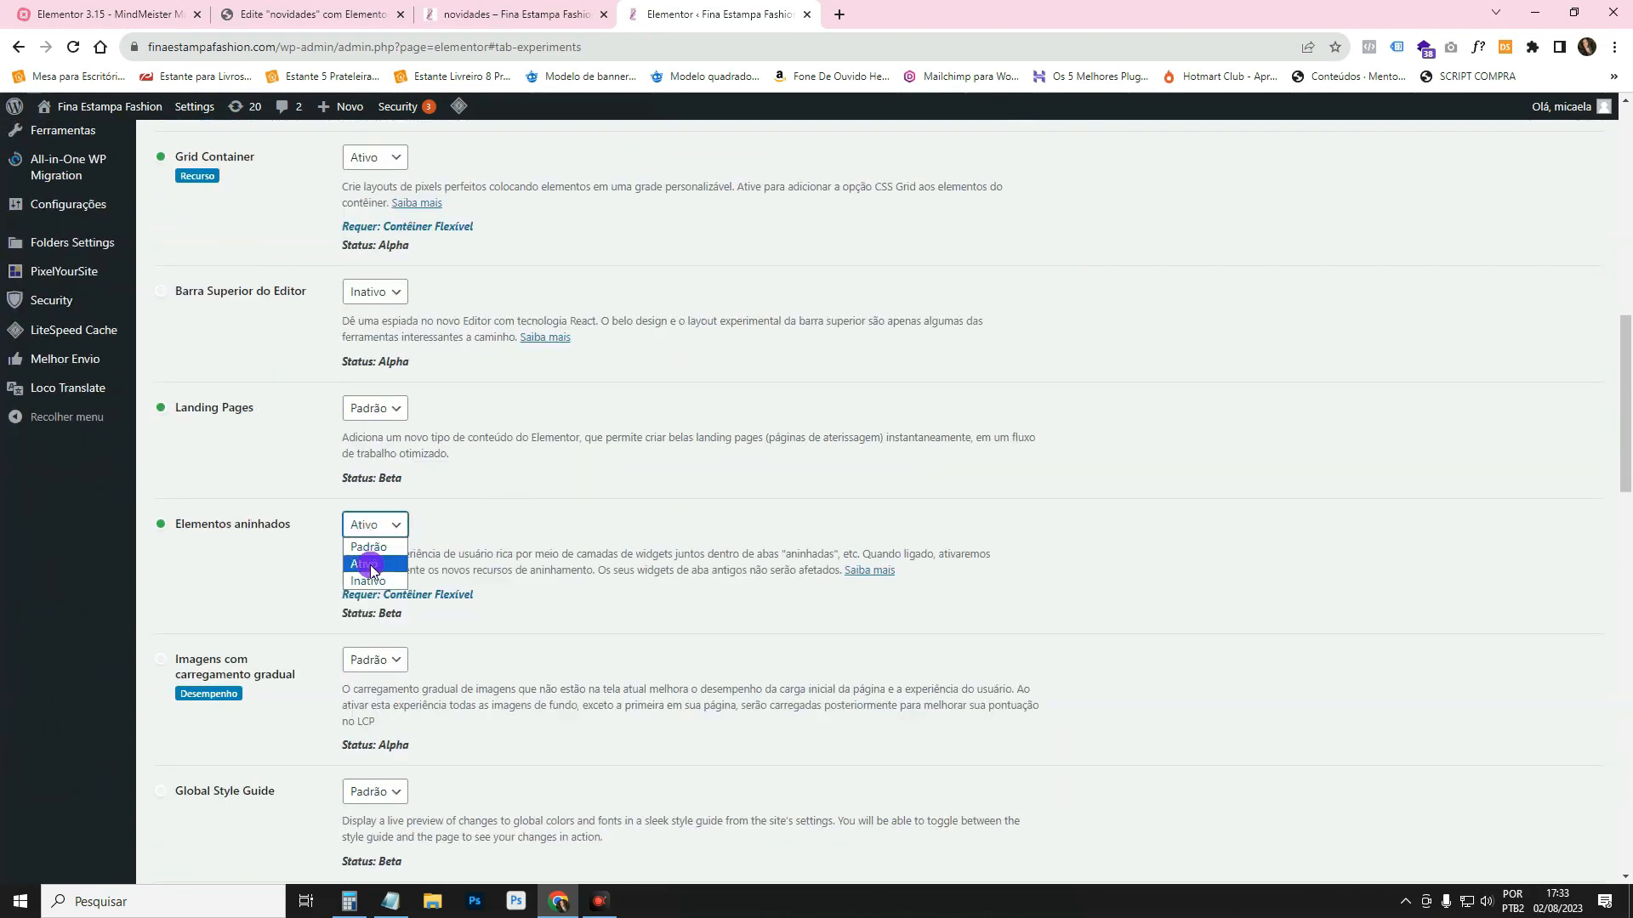
{"action": "left_click", "coordinate": [372, 565]}
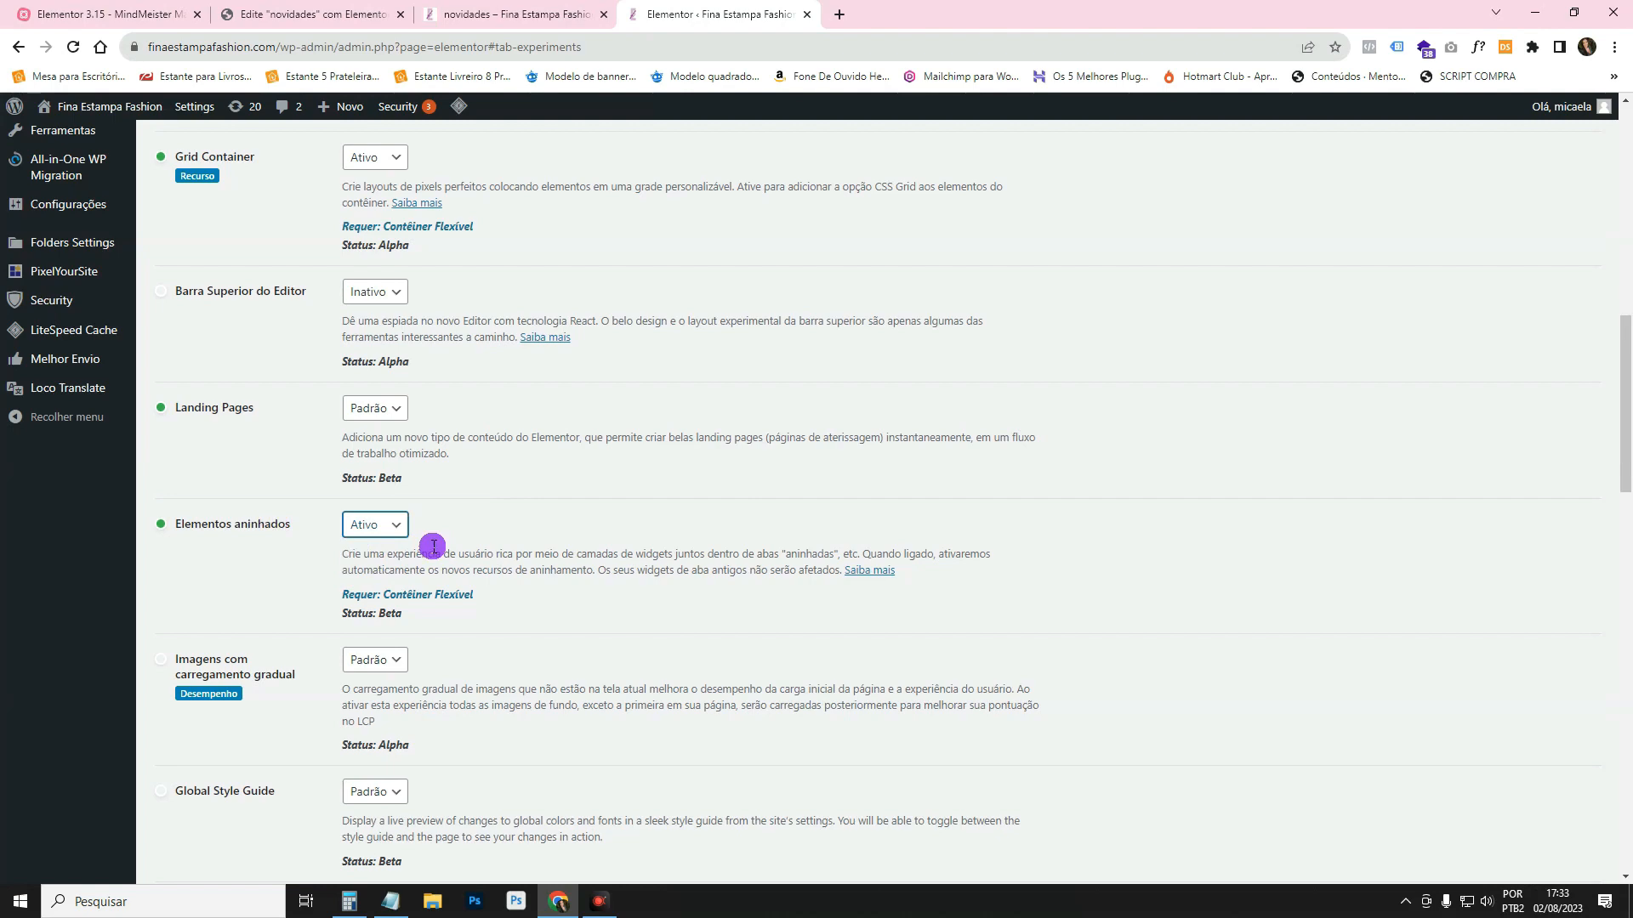
{"action": "scroll", "coordinate": [617, 578], "scroll_direction": "down", "scroll_amount": 20}
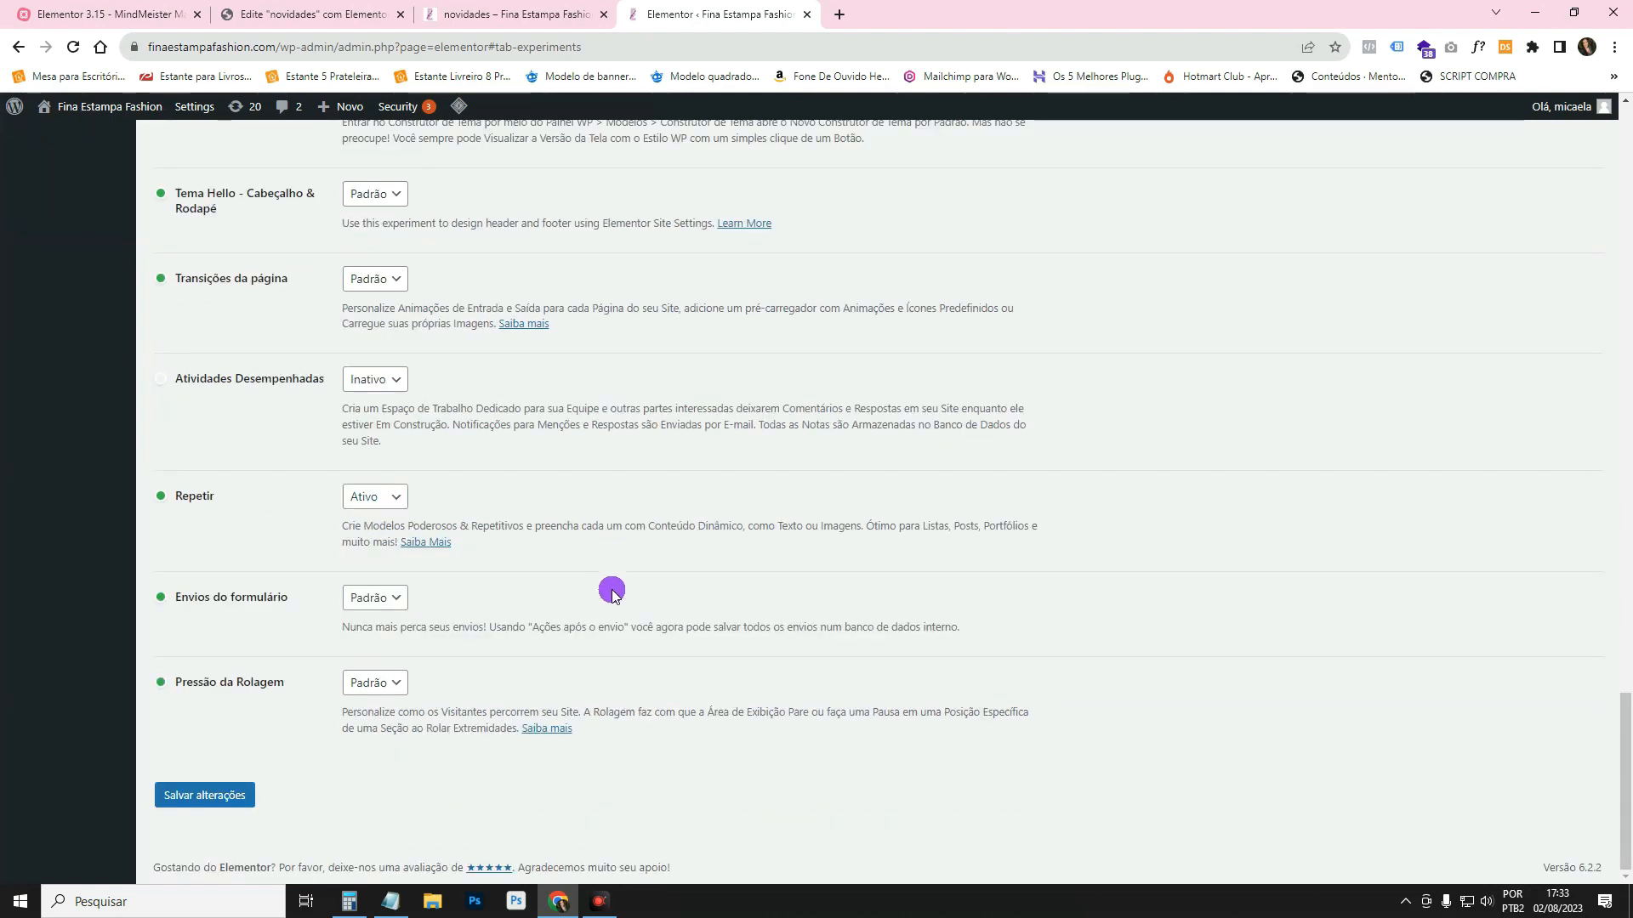
{"action": "left_click", "coordinate": [807, 15]}
Return to the Elementor editor by way of the mind map and place the Sanfona widget between the taxonomy filter and the product grid.
{"action": "left_click", "coordinate": [120, 10]}
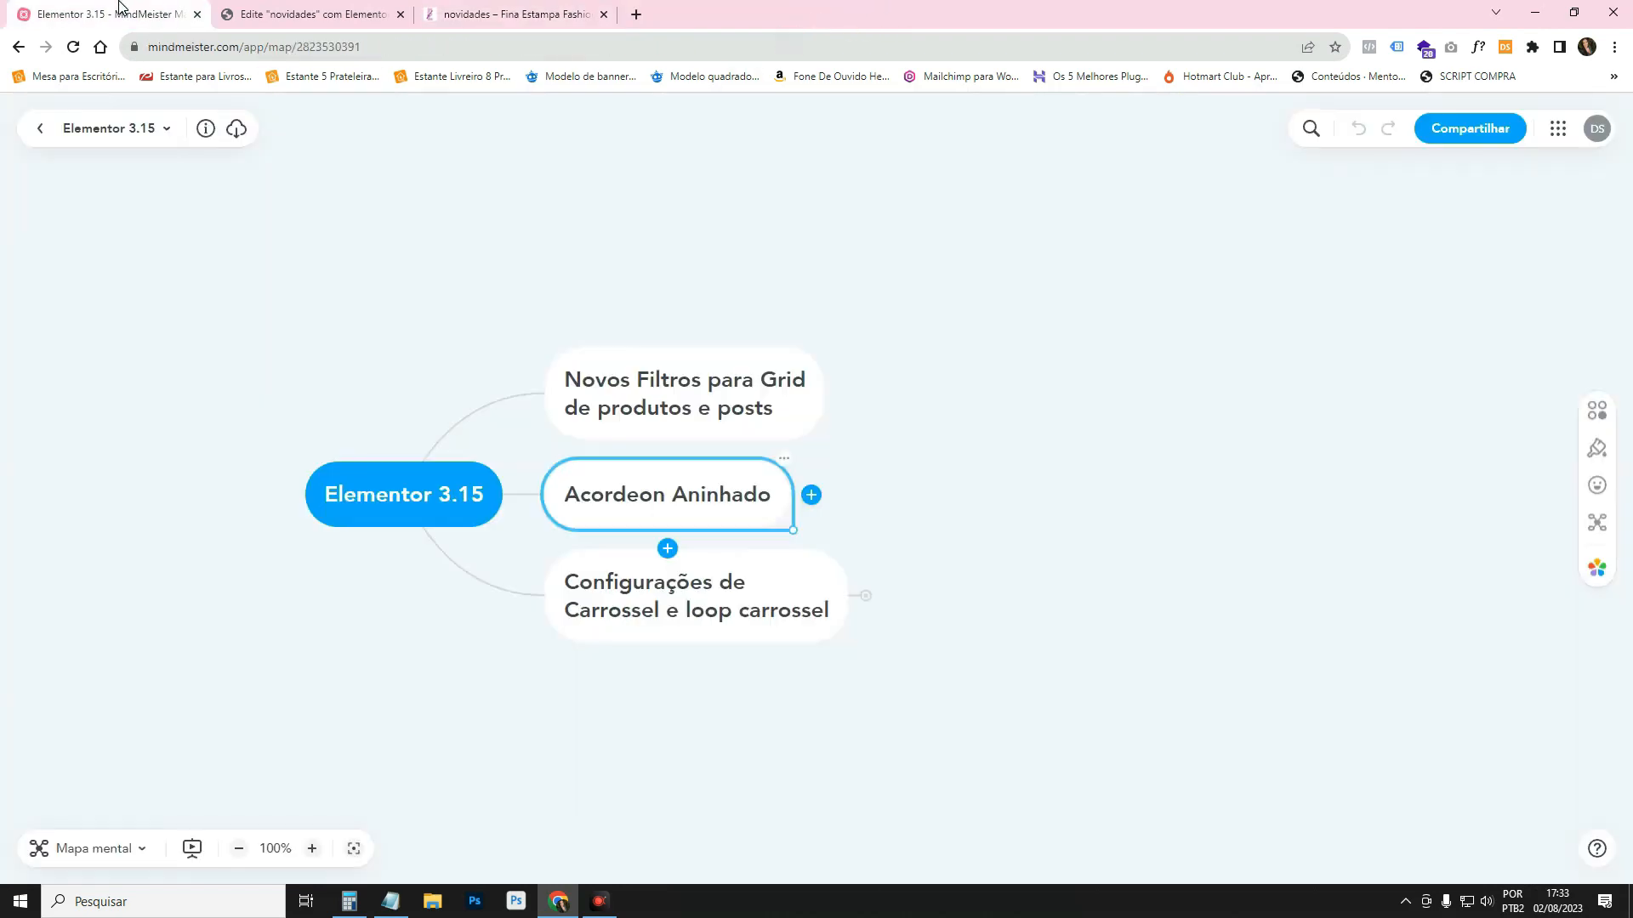
{"action": "left_click", "coordinate": [282, 10]}
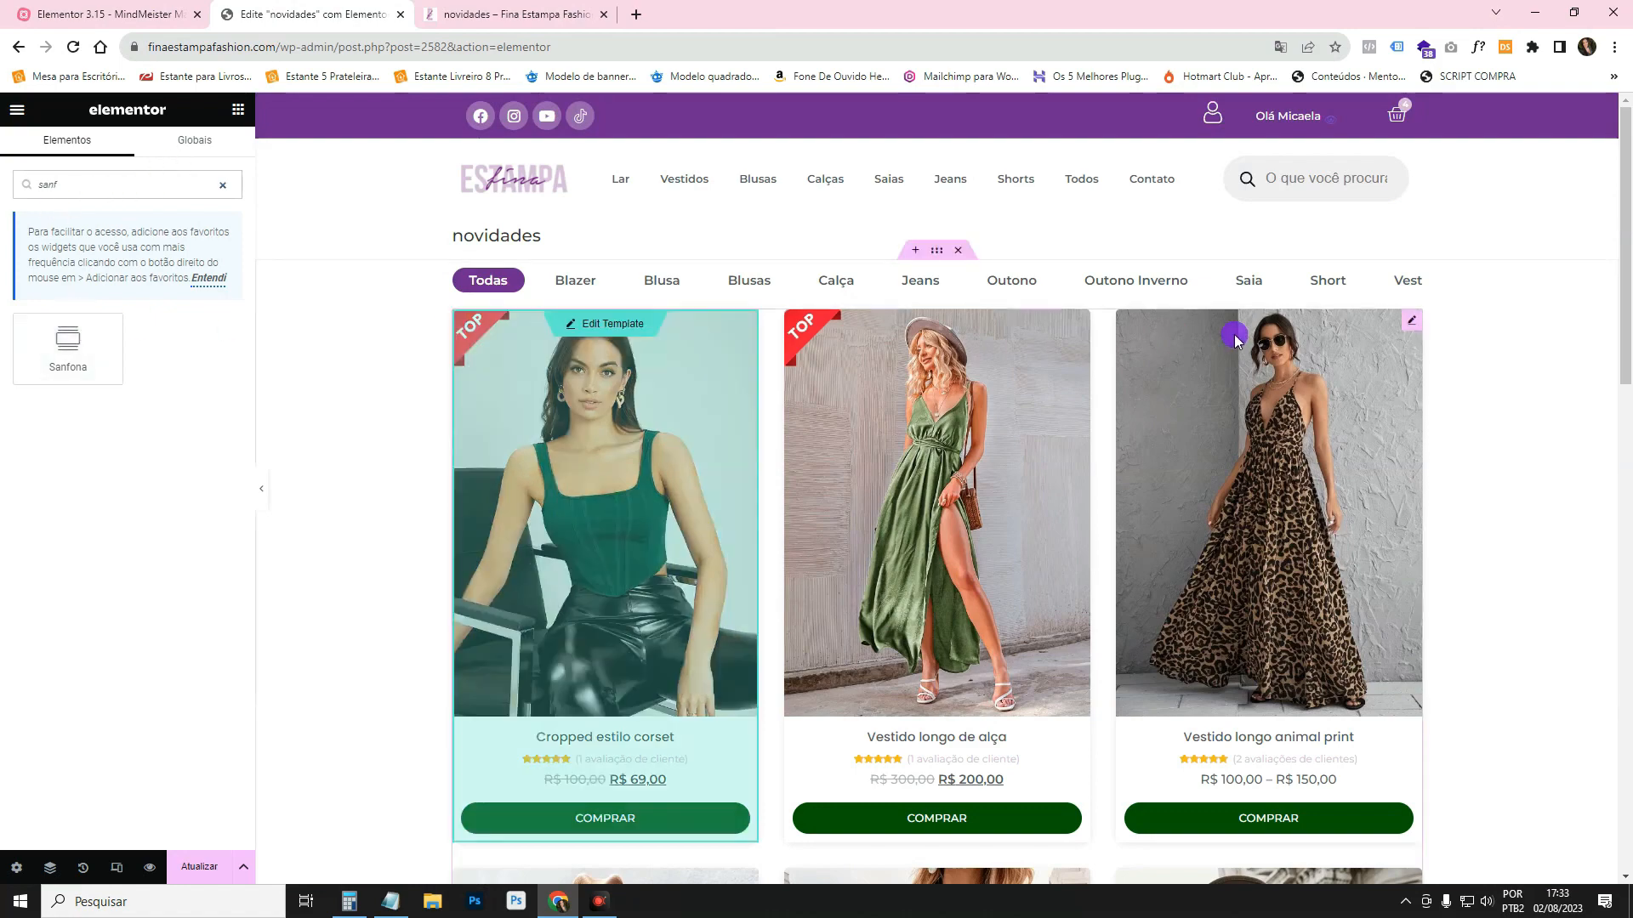
{"action": "scroll", "coordinate": [1238, 332], "scroll_direction": "down", "scroll_amount": 9}
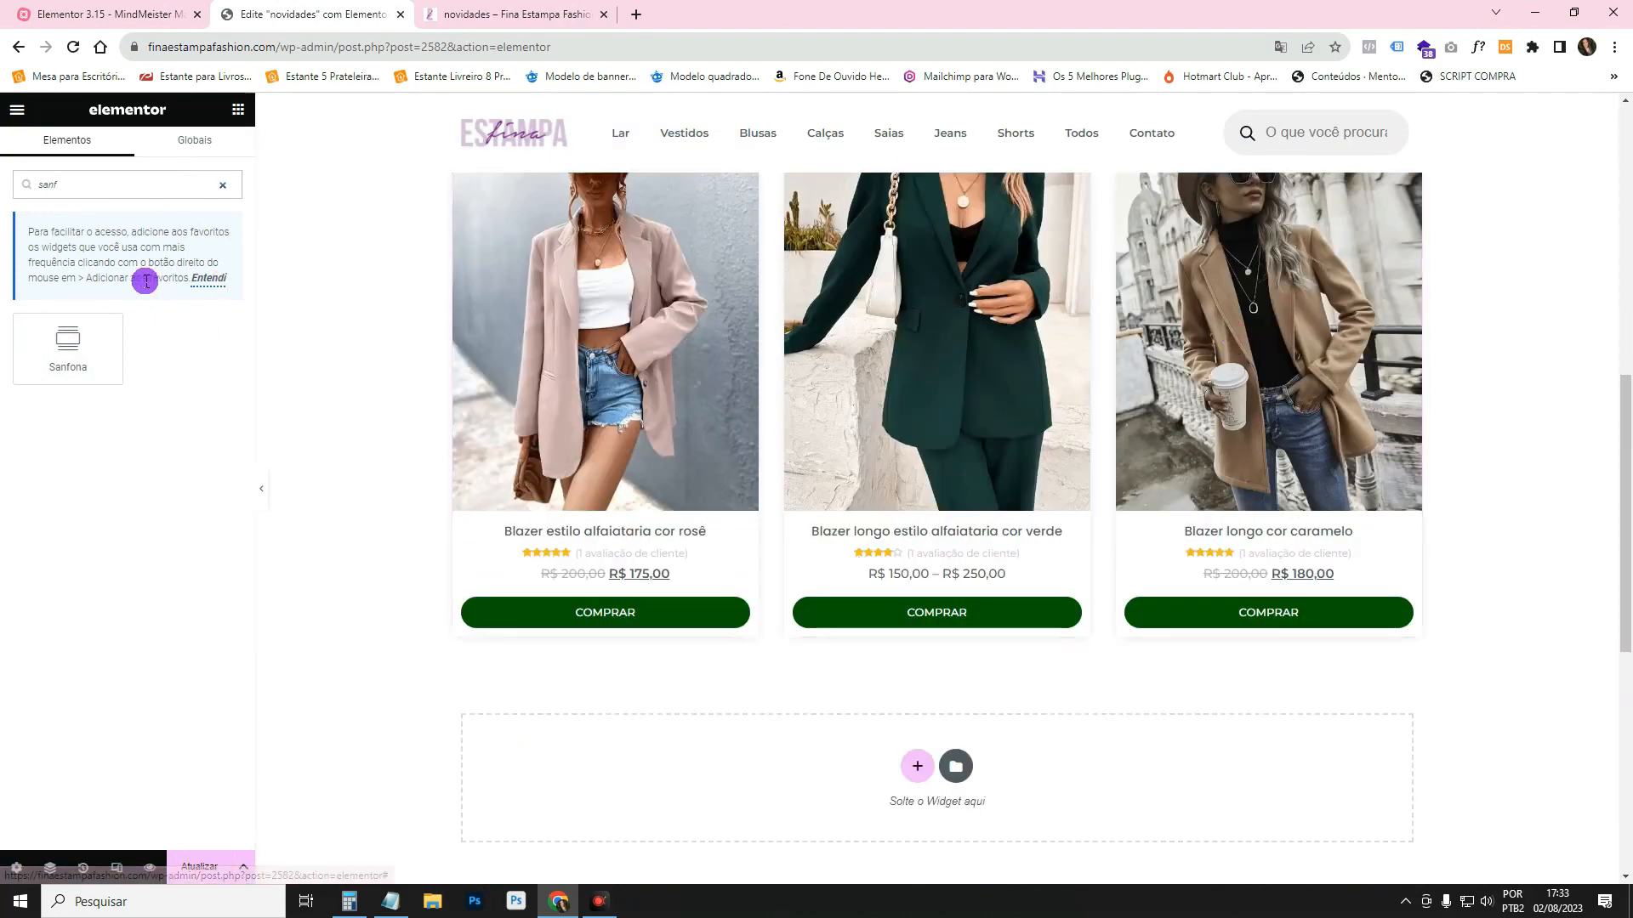
{"action": "left_click_drag", "start_coordinate": [67, 340], "coordinate": [717, 645]}
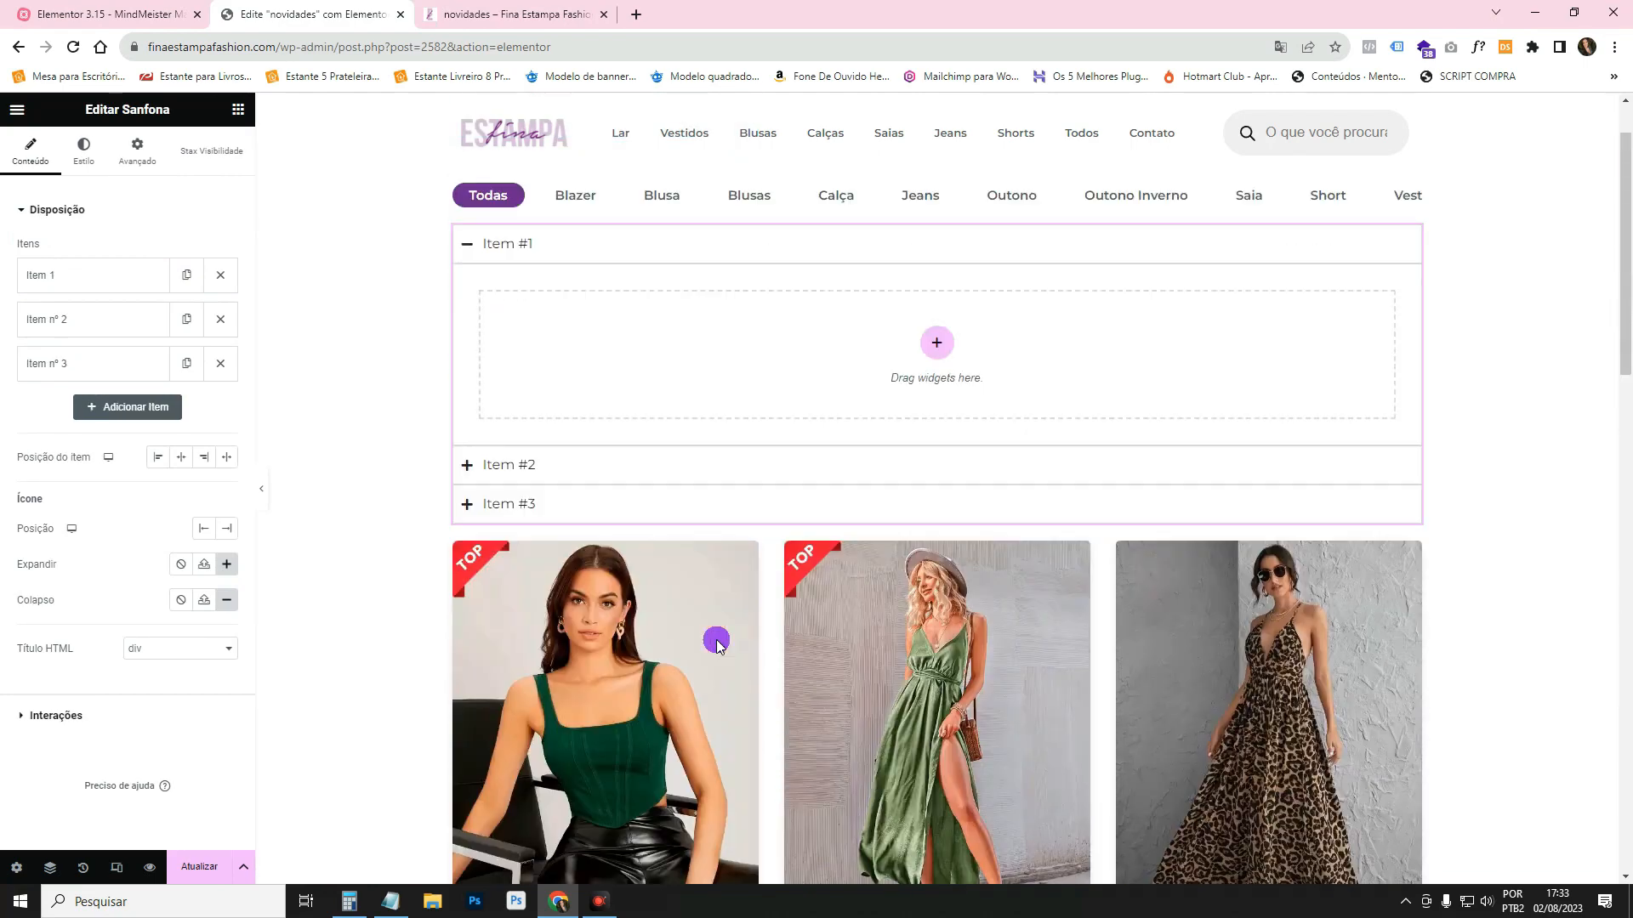
Try collapsing and expanding Item #1 of the new accordion, leaving it collapsed.
{"action": "left_click", "coordinate": [508, 330]}
{"action": "left_click", "coordinate": [509, 332]}
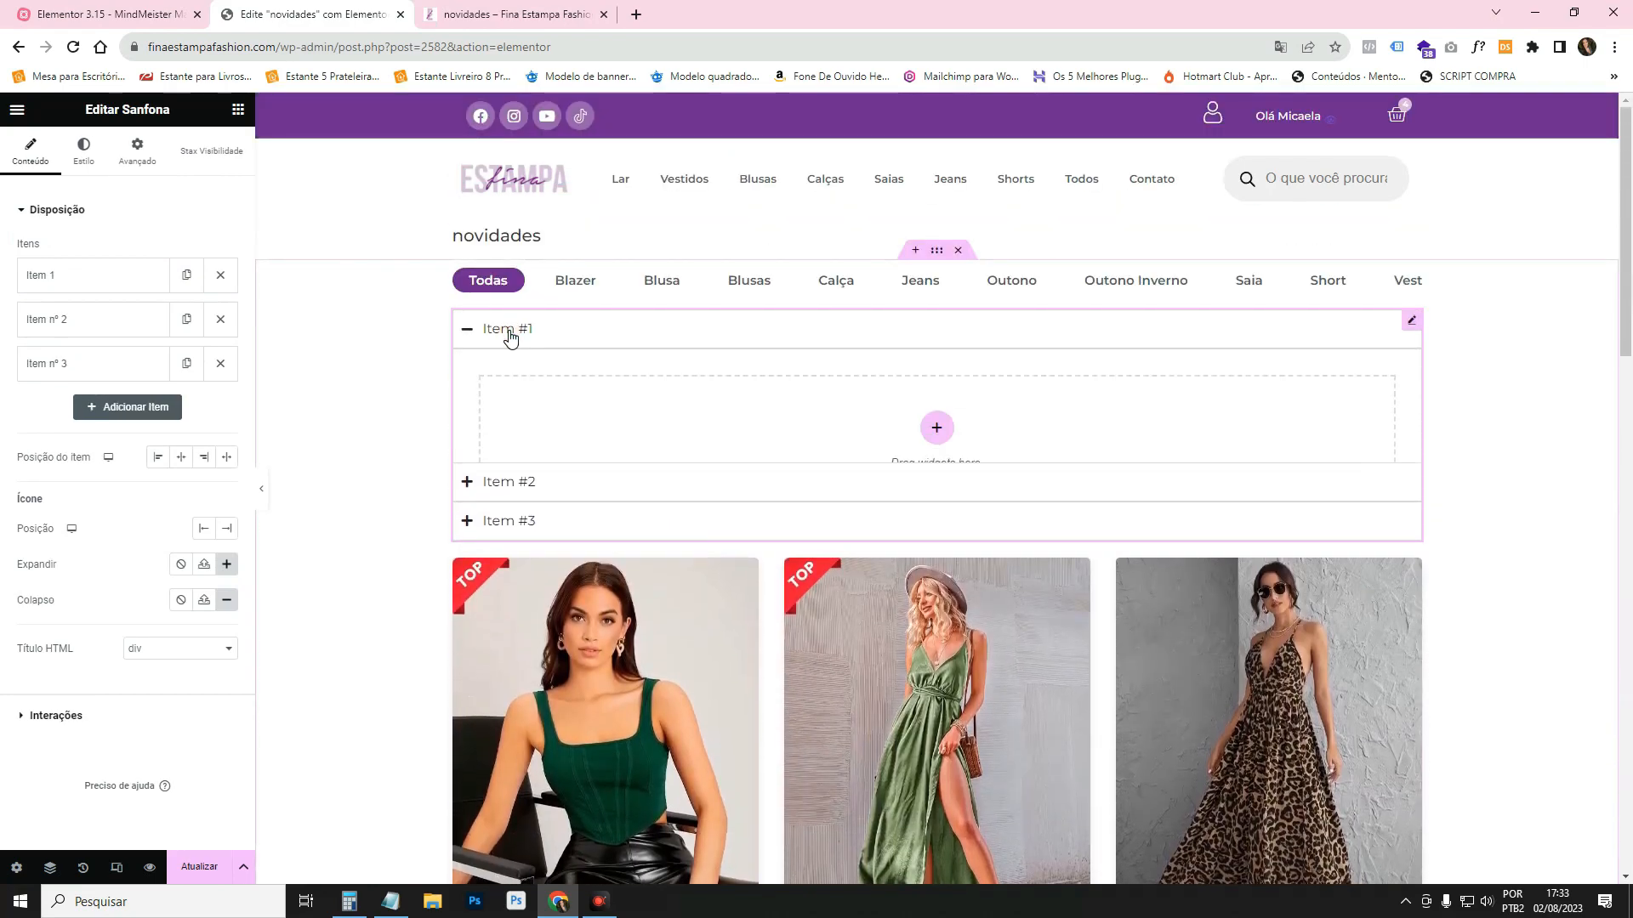
{"action": "left_click", "coordinate": [508, 332]}
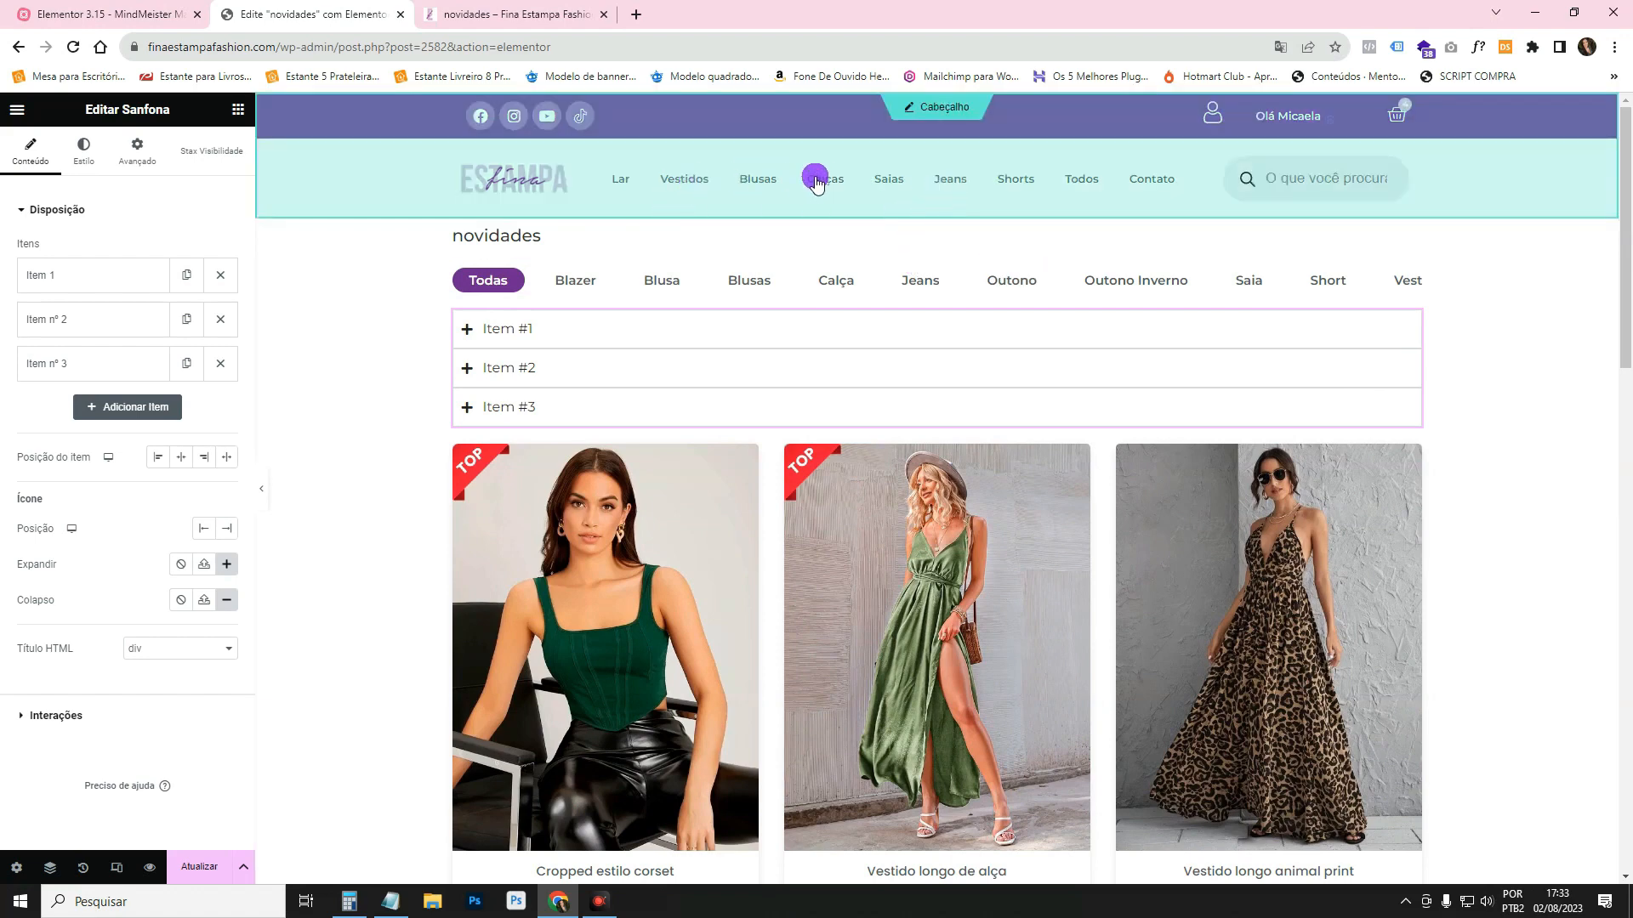
Open the store's Todos page from the preview, examine its sidebar filters, and return to the Elementor editor.
{"action": "left_click", "coordinate": [443, 12]}
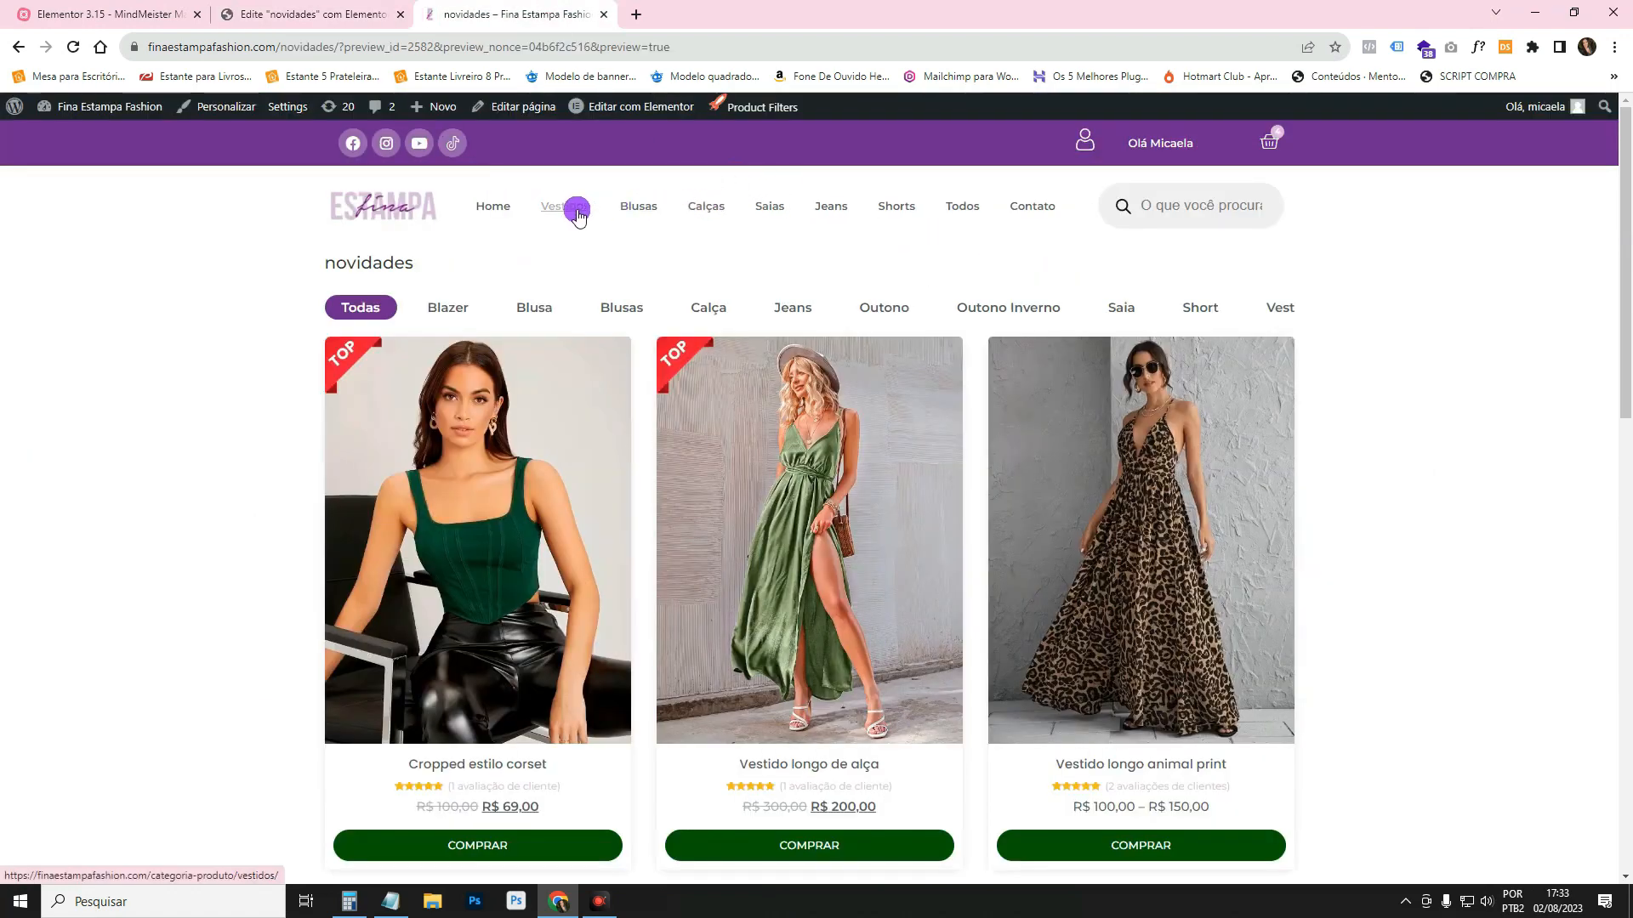
{"action": "left_click", "coordinate": [963, 207]}
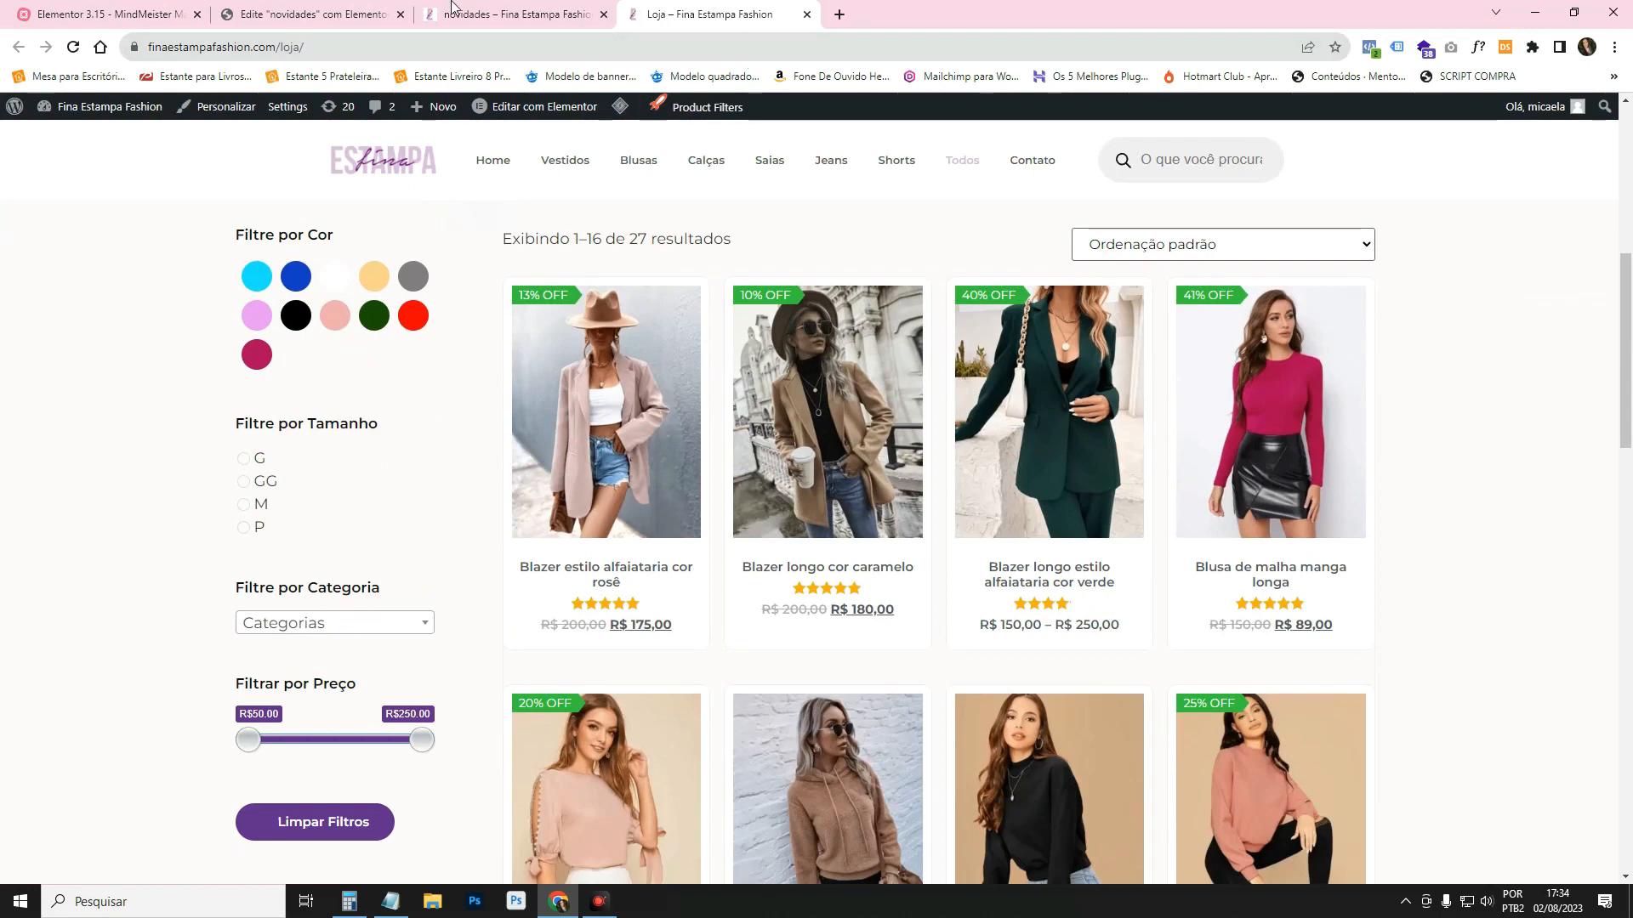
{"action": "left_click", "coordinate": [510, 13]}
{"action": "left_click", "coordinate": [315, 14]}
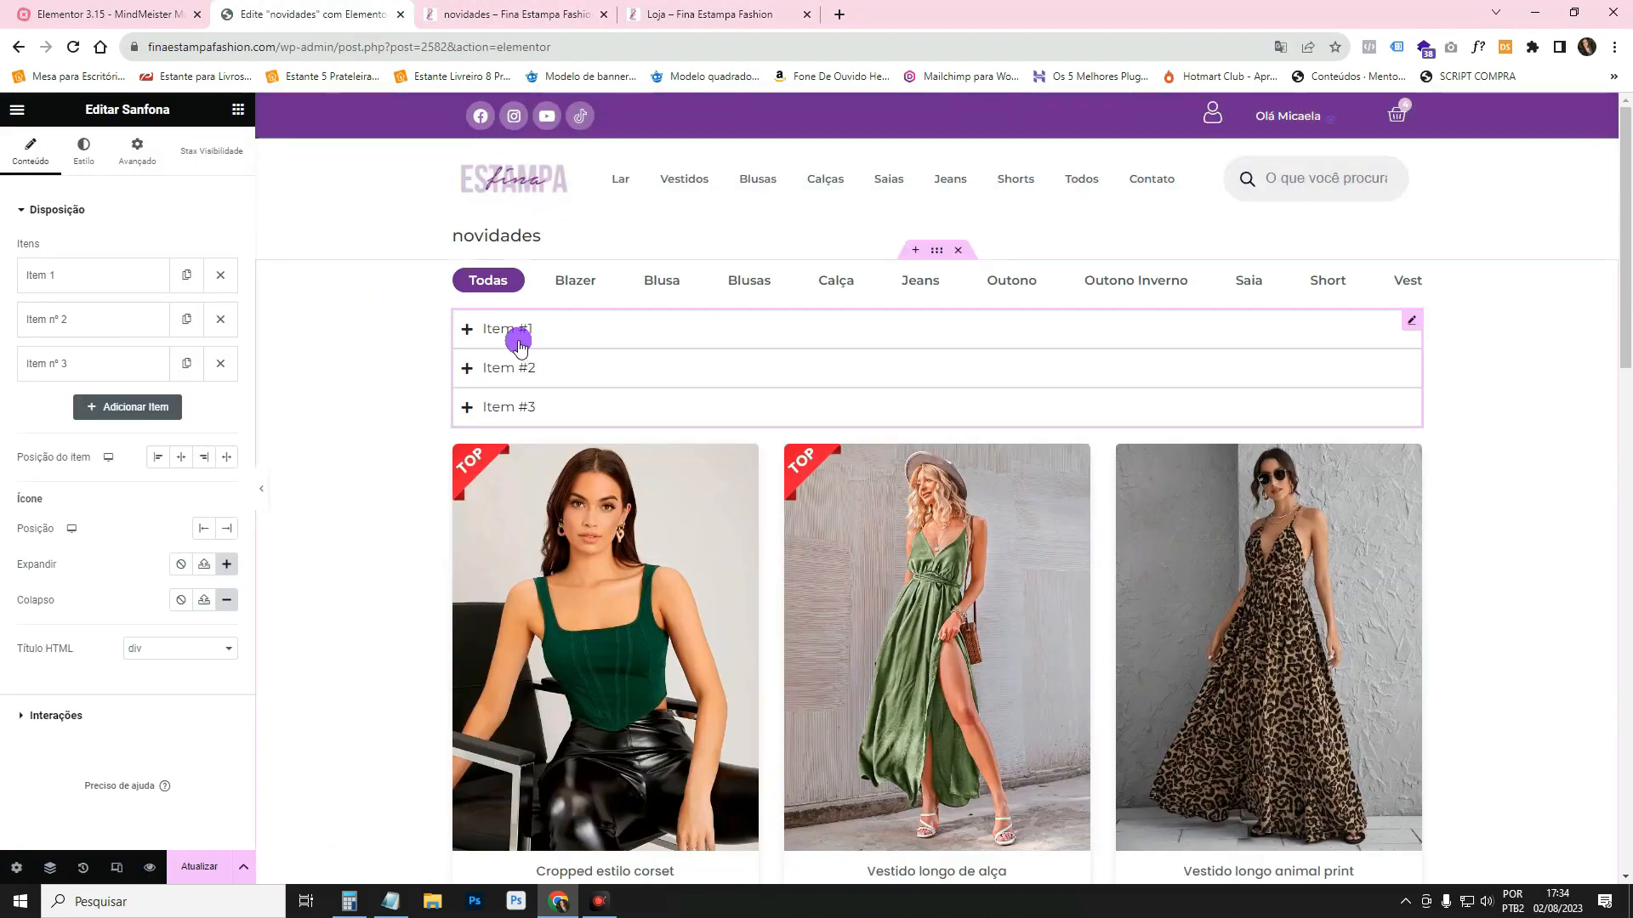
Set the direction of the container holding the filter, accordion and product grid to Linha - Horizontal.
{"action": "left_click", "coordinate": [1416, 278]}
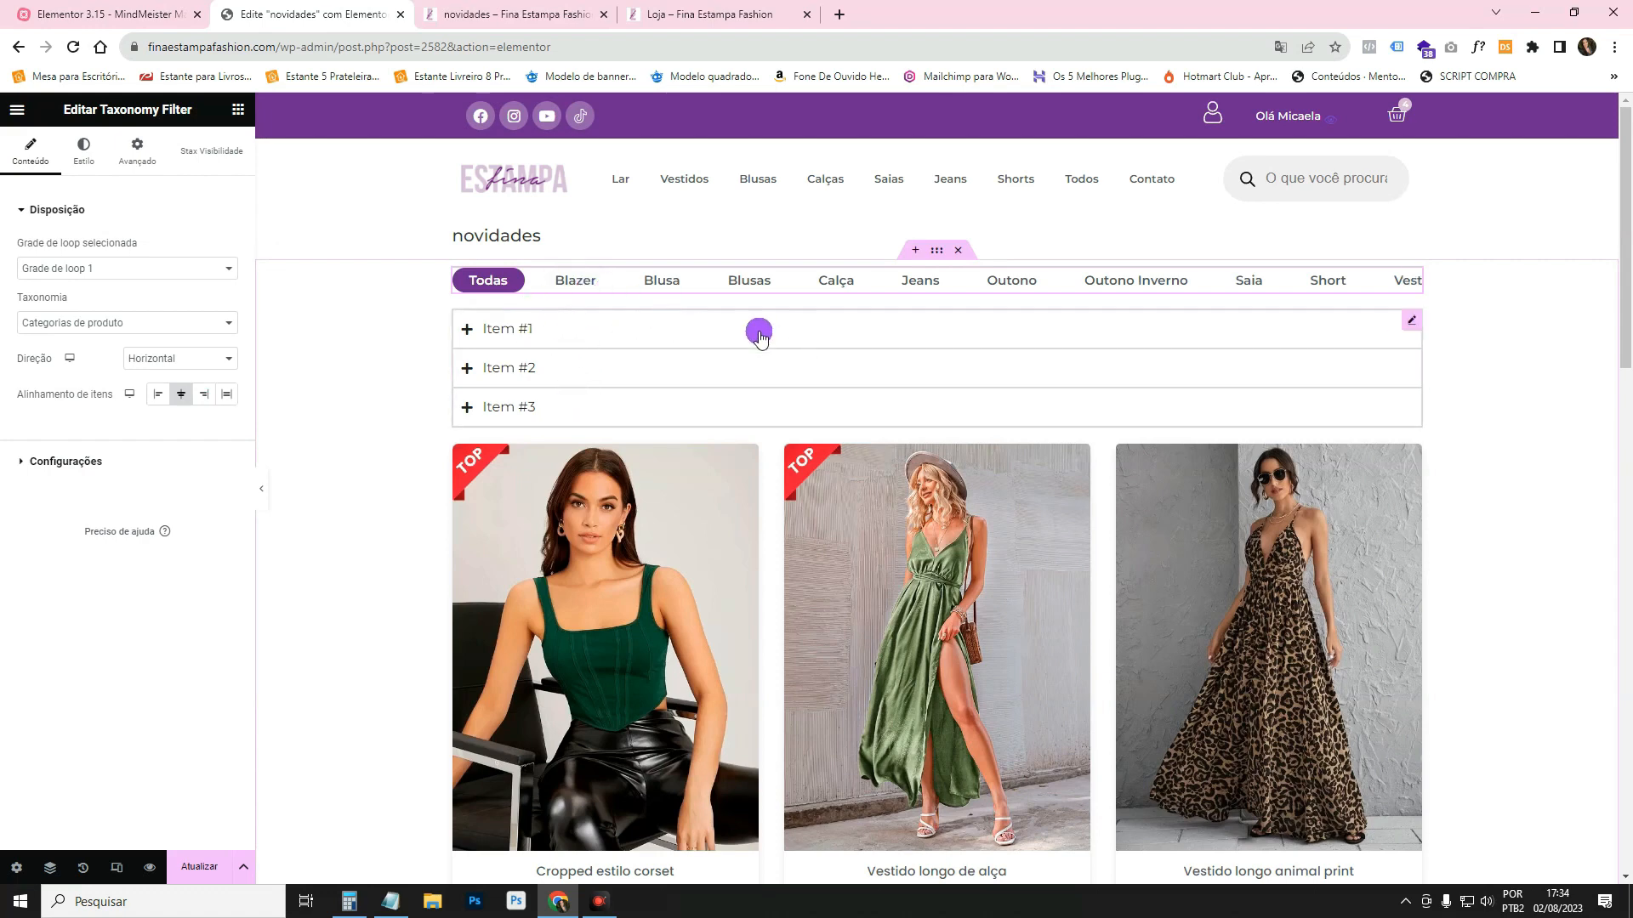
{"action": "left_click", "coordinate": [935, 252]}
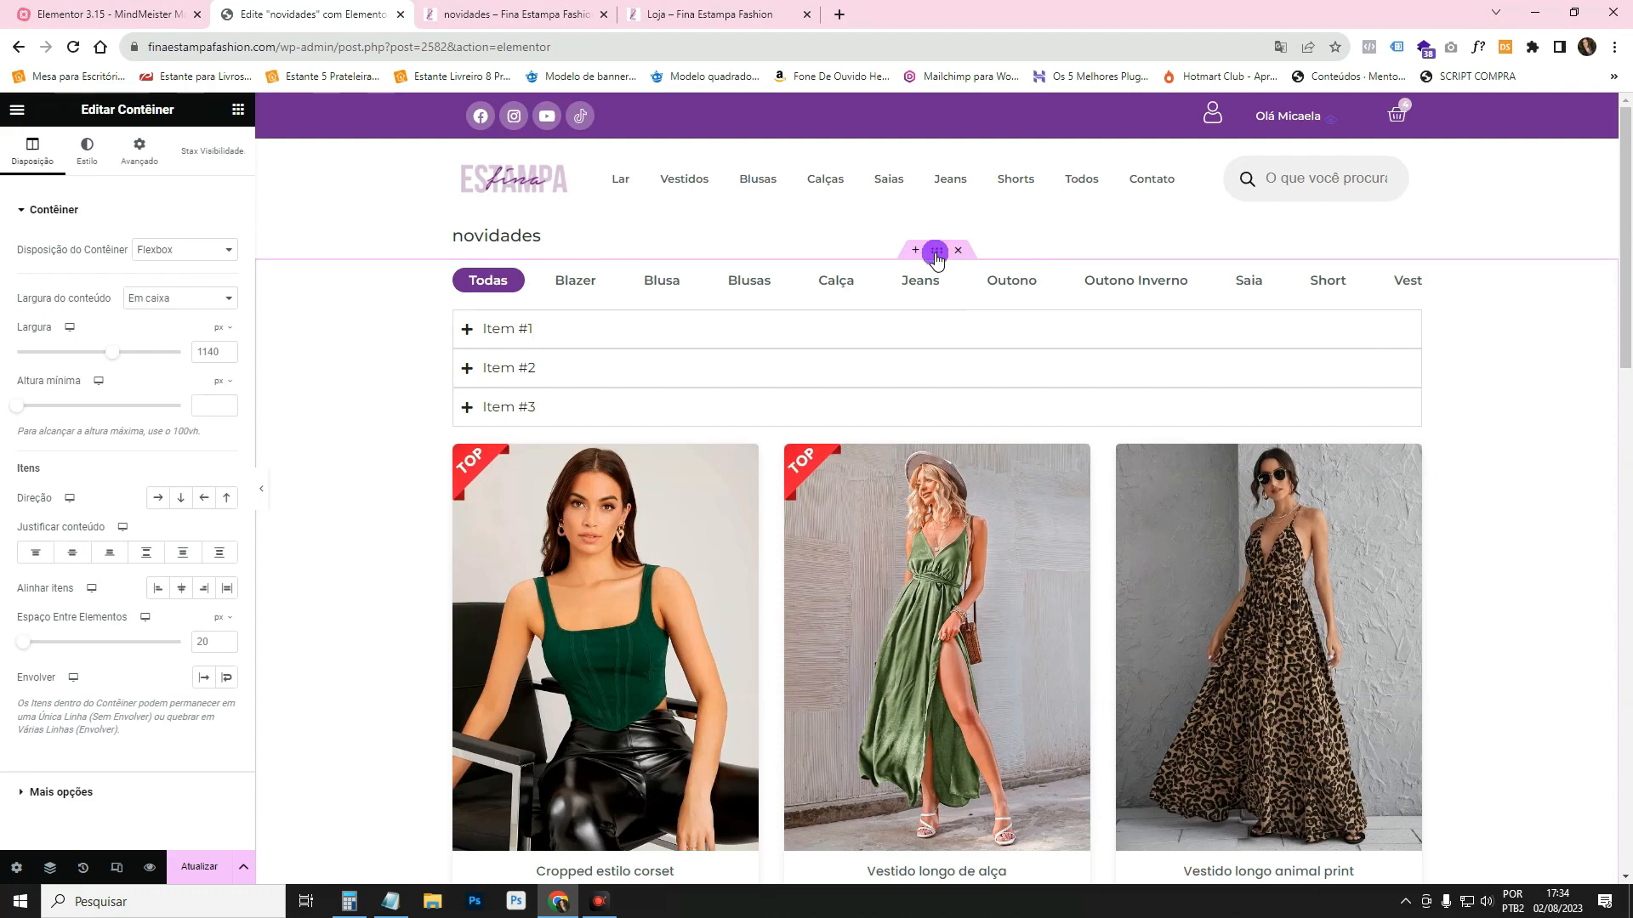
{"action": "left_click", "coordinate": [161, 499]}
{"action": "left_click", "coordinate": [160, 499]}
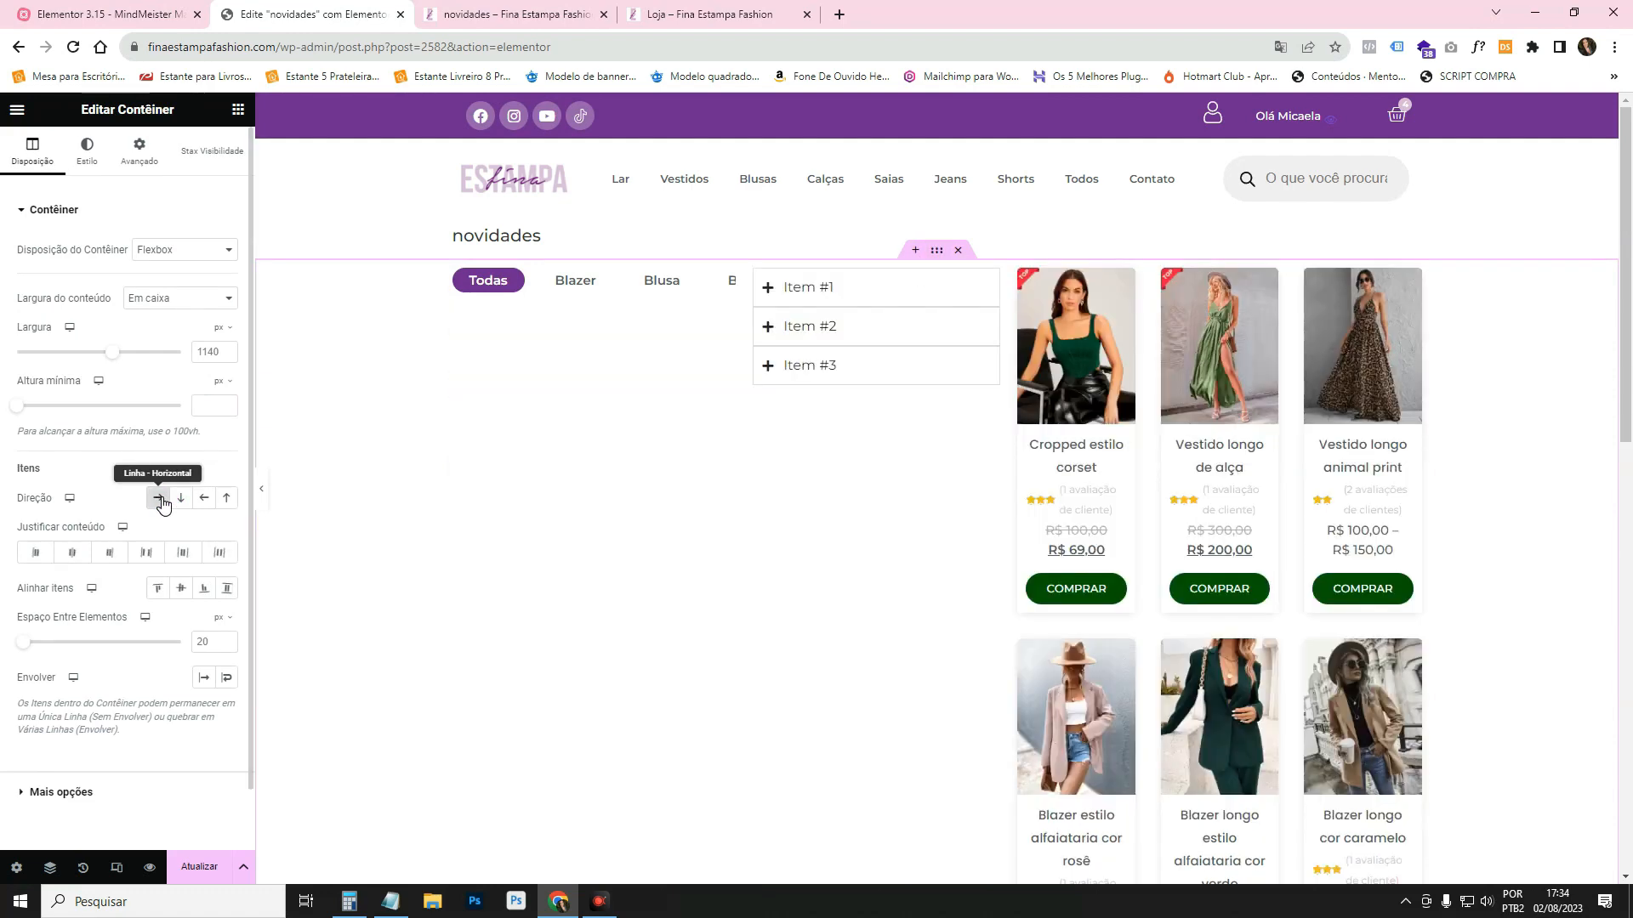
Copy the Taxonomy Filter widget and delete the original from the products container.
{"action": "left_click", "coordinate": [618, 283]}
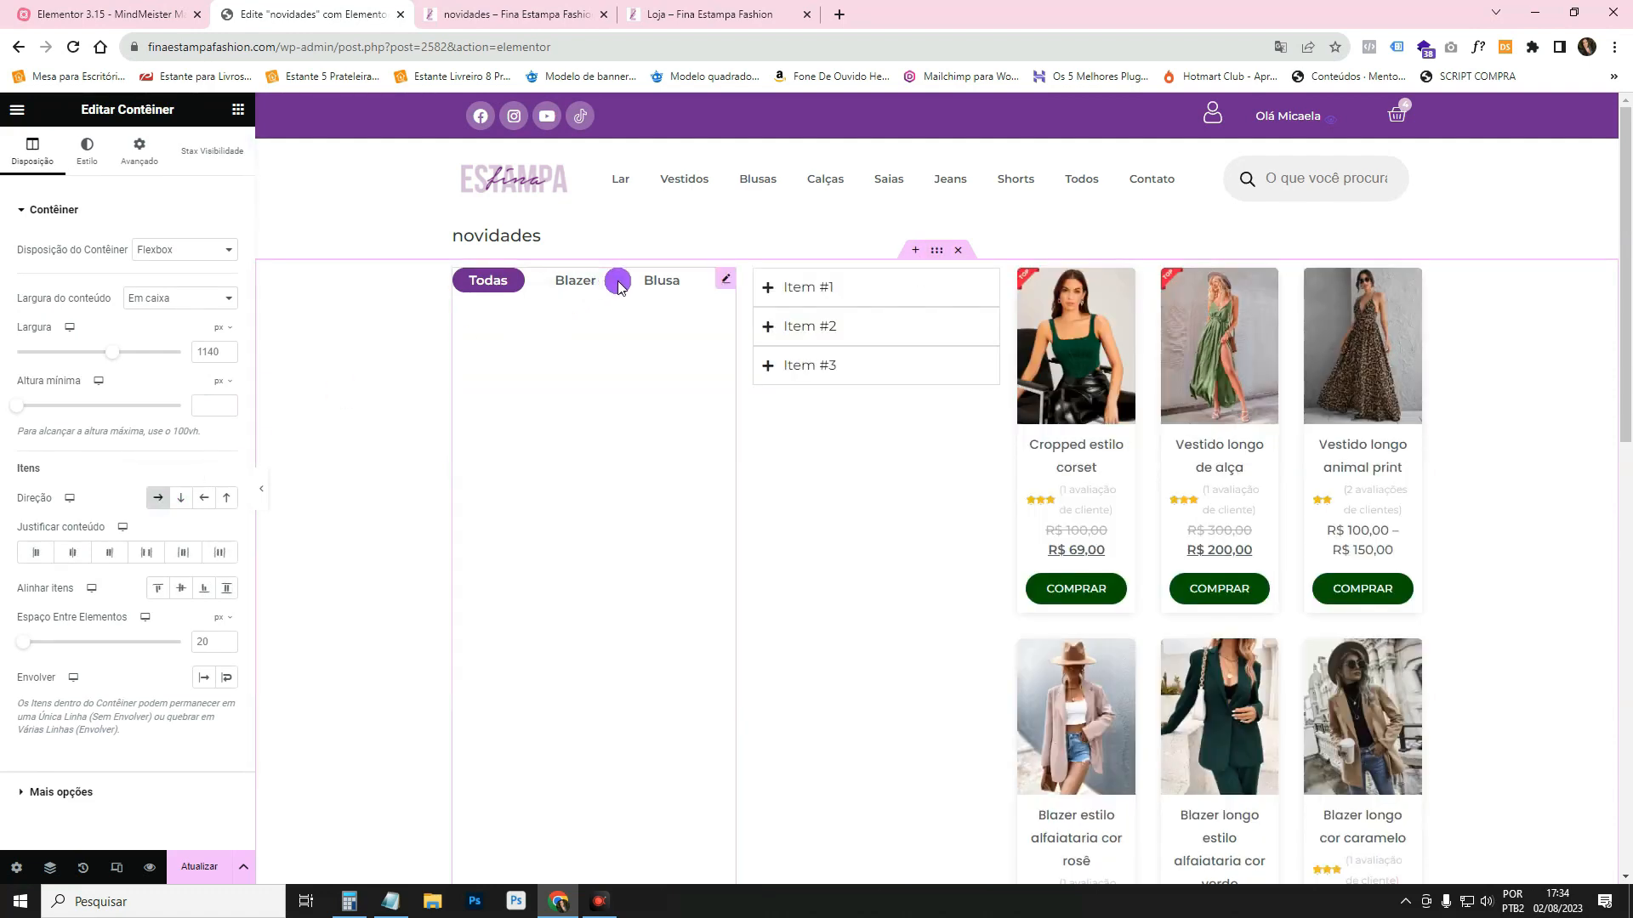
{"action": "right_click", "coordinate": [727, 281]}
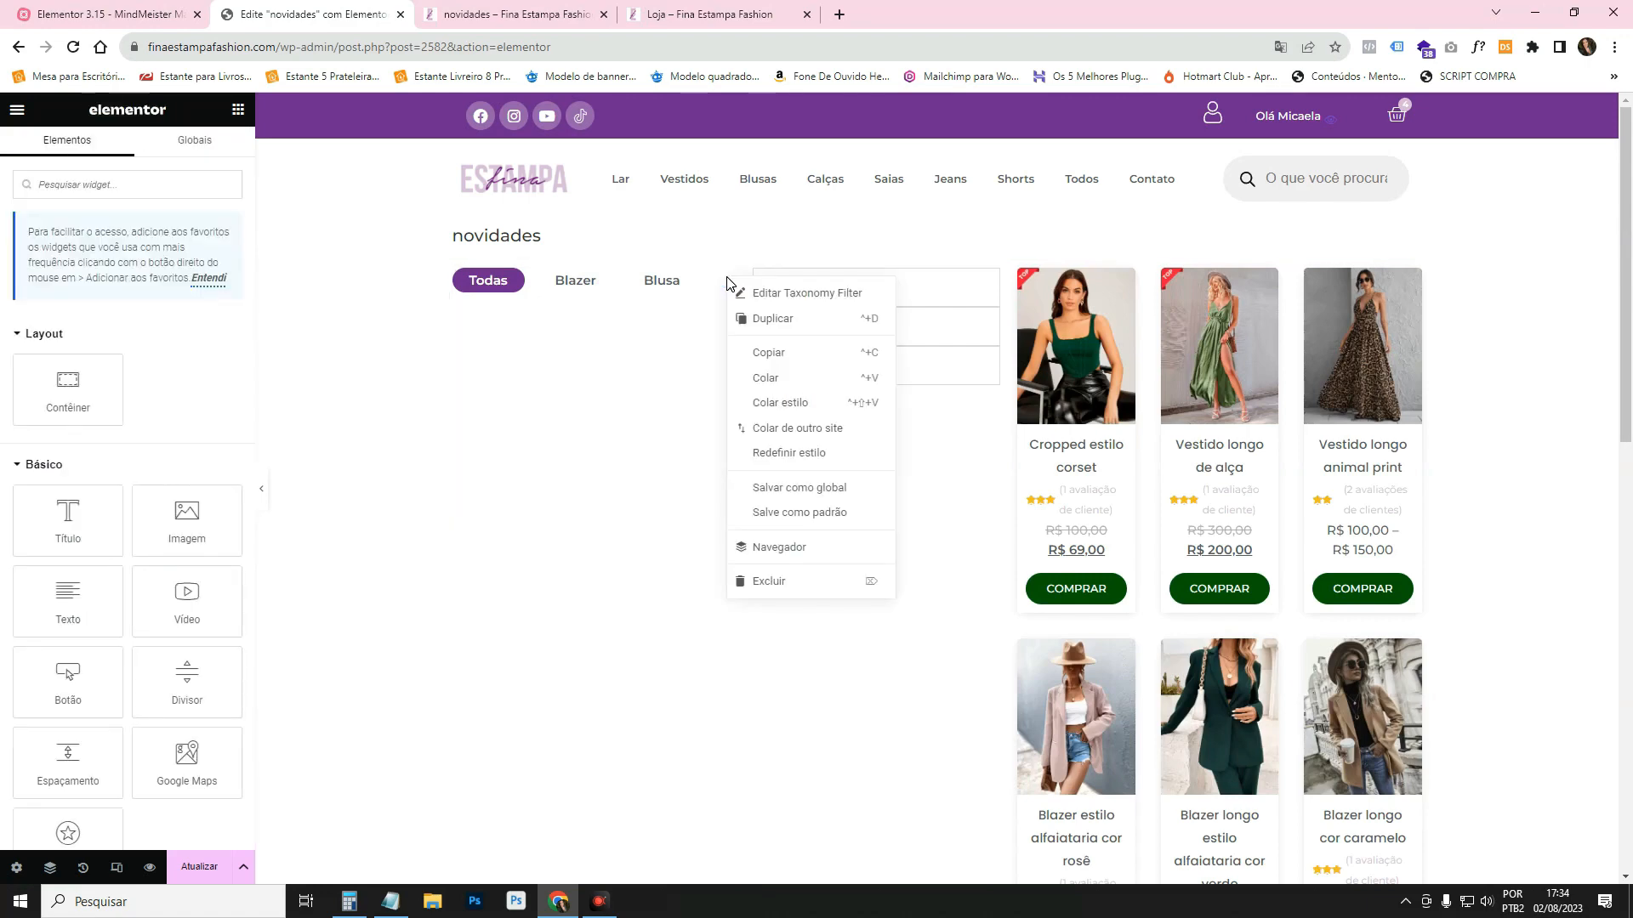
{"action": "left_click", "coordinate": [787, 352]}
{"action": "right_click", "coordinate": [659, 282]}
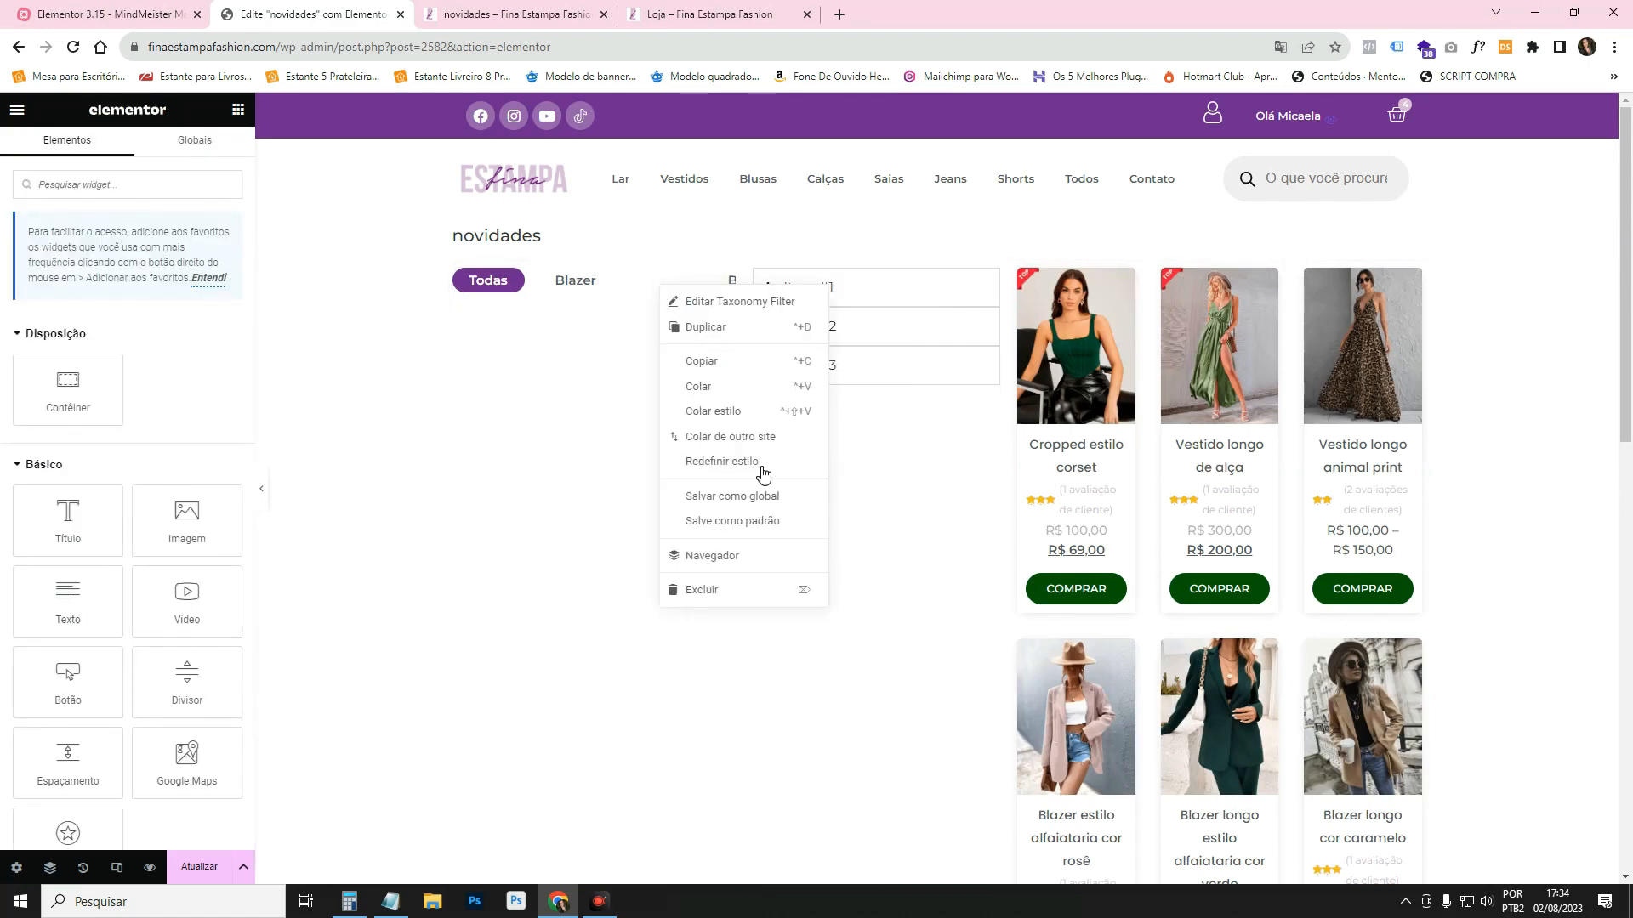
{"action": "left_click", "coordinate": [769, 585]}
Title the accordion's first two items "Filtre por Categoria" and "Filtre por Cor".
{"action": "left_click", "coordinate": [805, 278]}
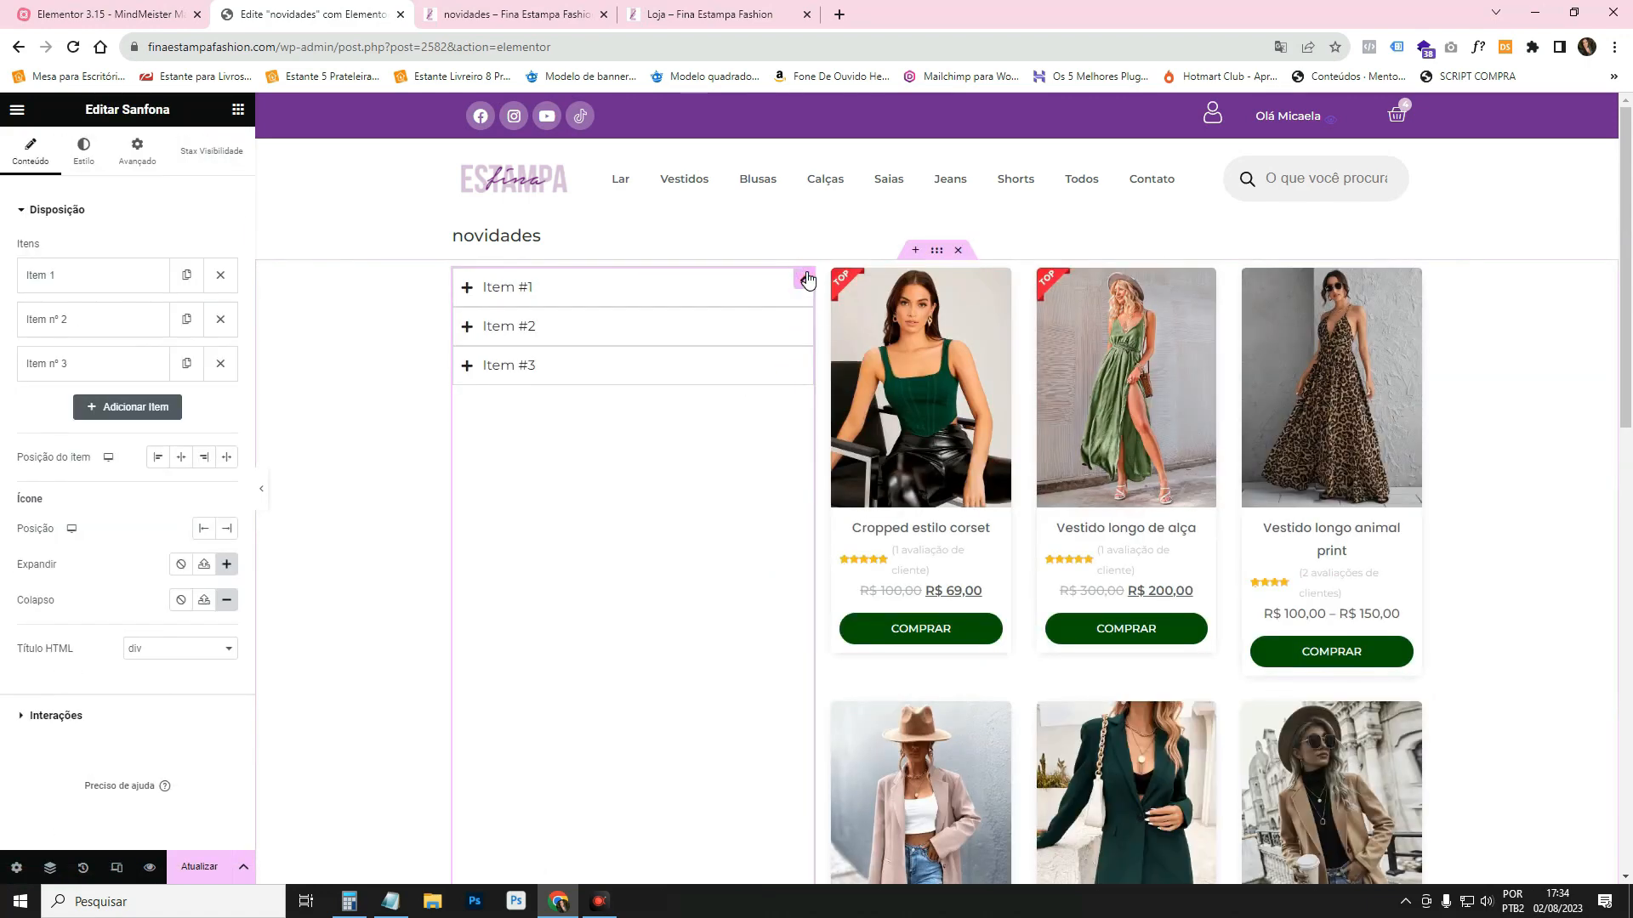
{"action": "left_click", "coordinate": [139, 275]}
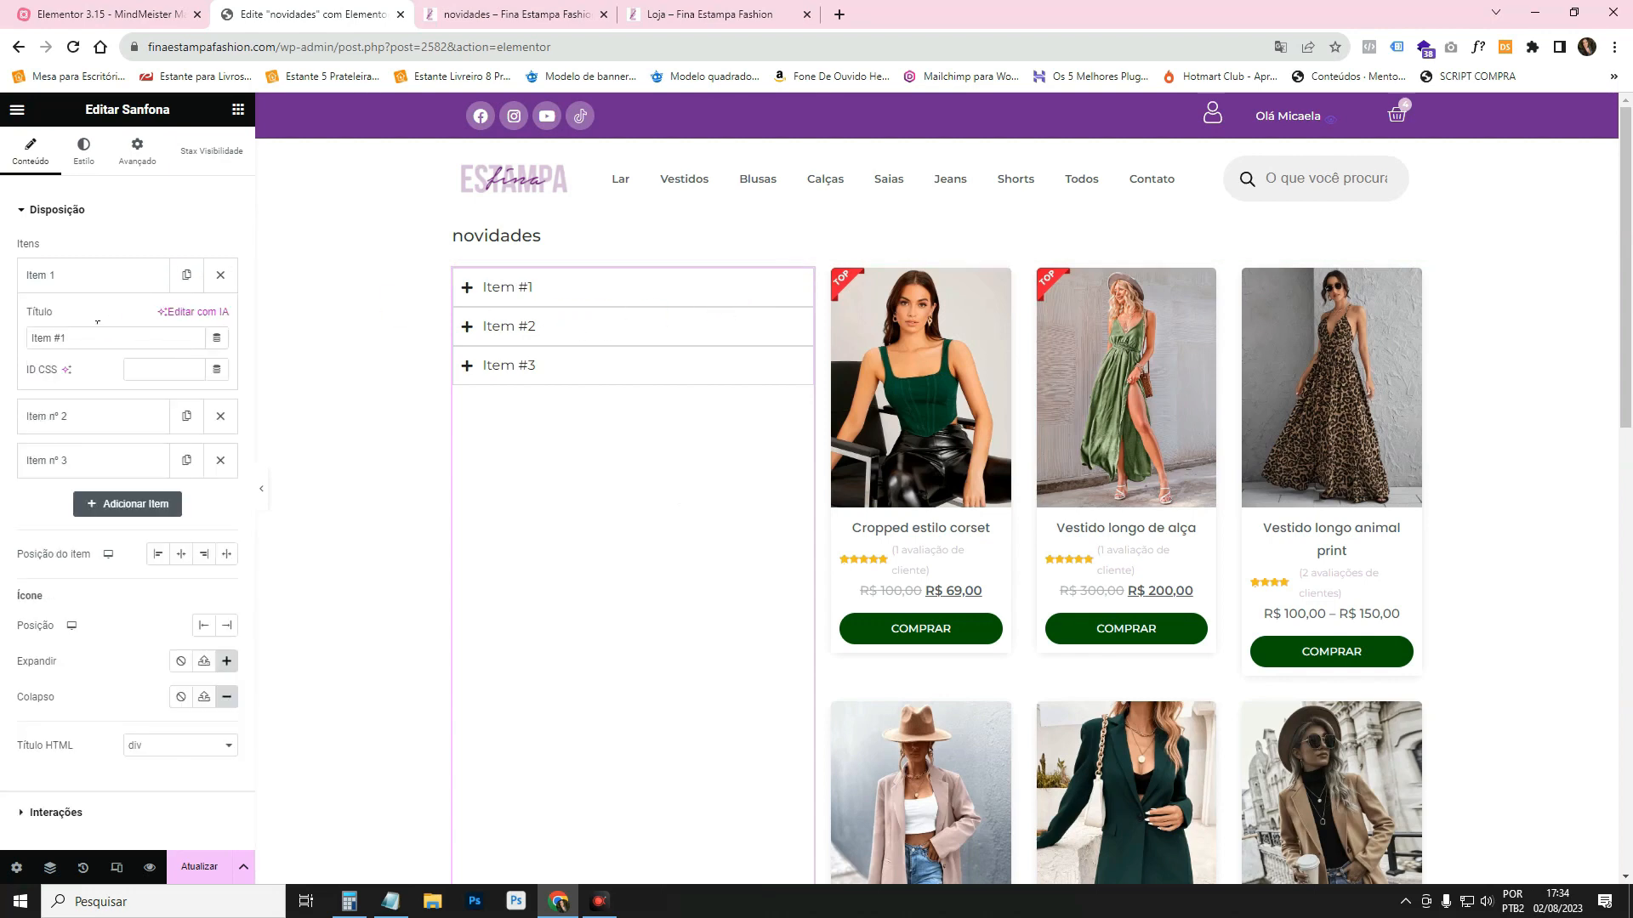
{"action": "type", "text": "Filtre po"}
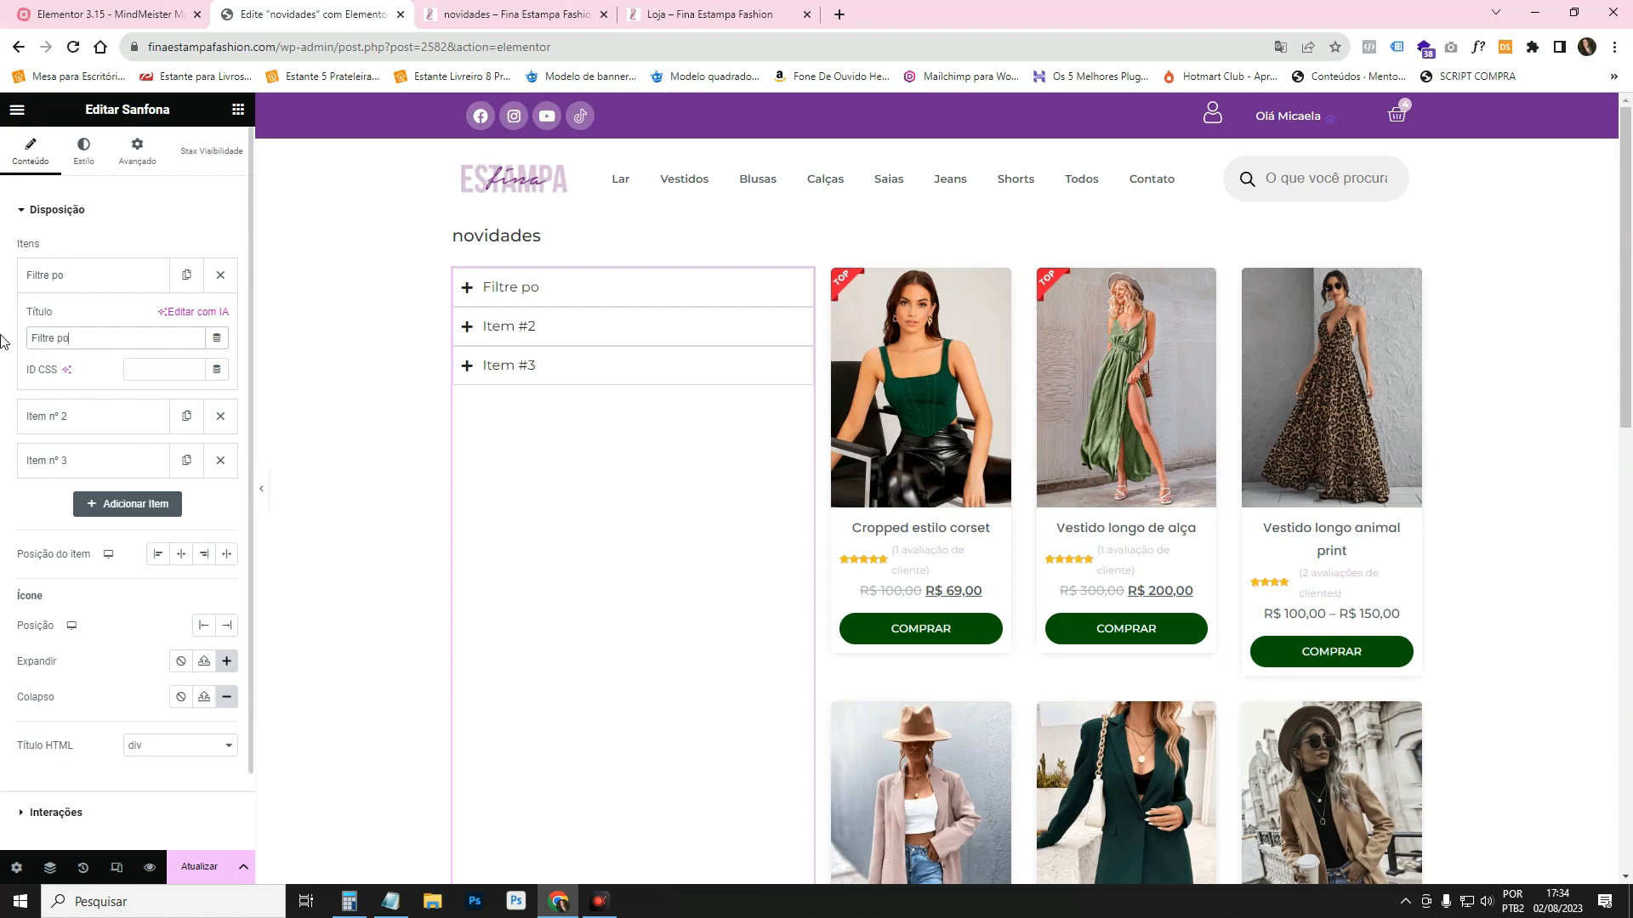
{"action": "type", "text": "r Categoria"}
{"action": "left_click", "coordinate": [2, 421]}
{"action": "type", "text": "Fi"}
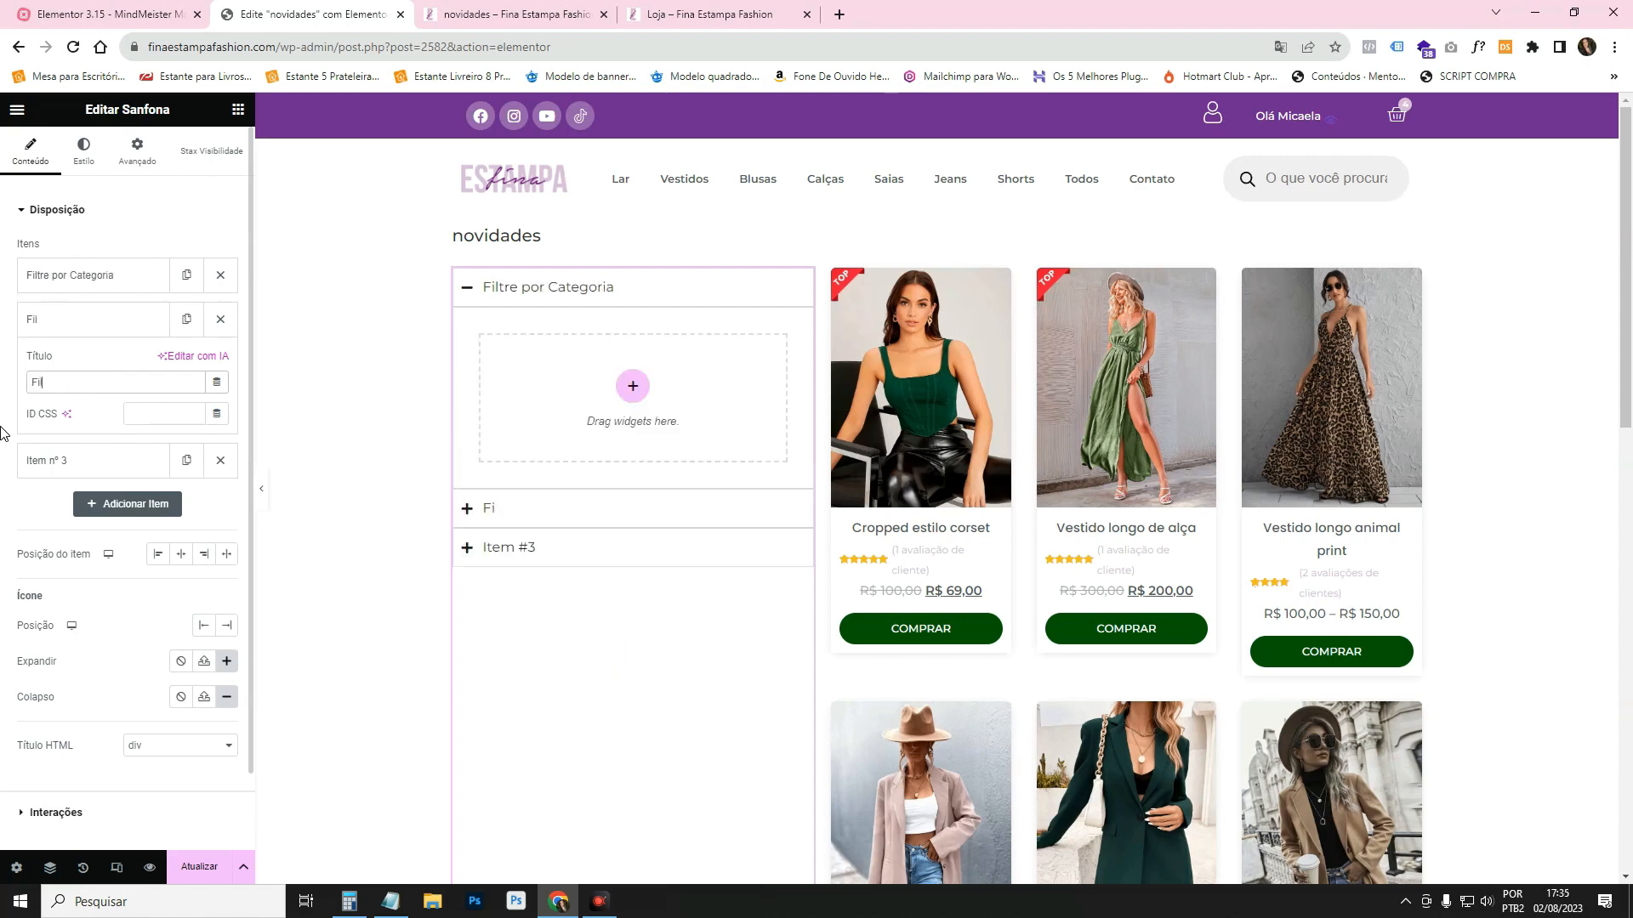
{"action": "type", "text": "ltre por Cor"}
Title the accordion's third item "Filtre por Tamanho".
{"action": "left_click", "coordinate": [68, 464]}
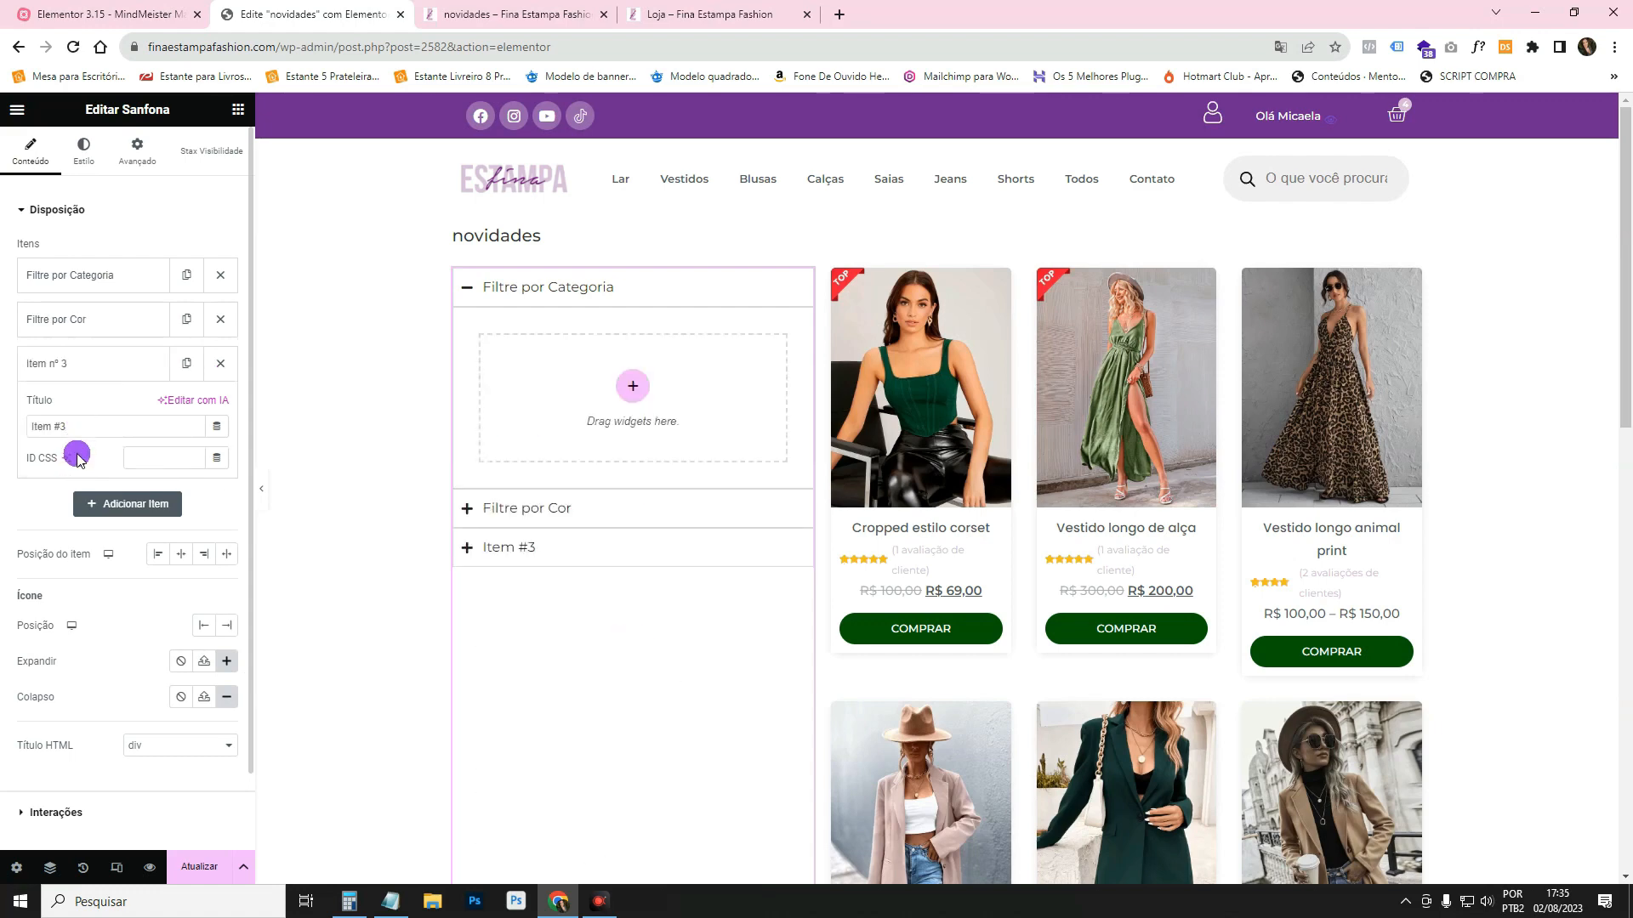
{"action": "type", "text": "Fil"}
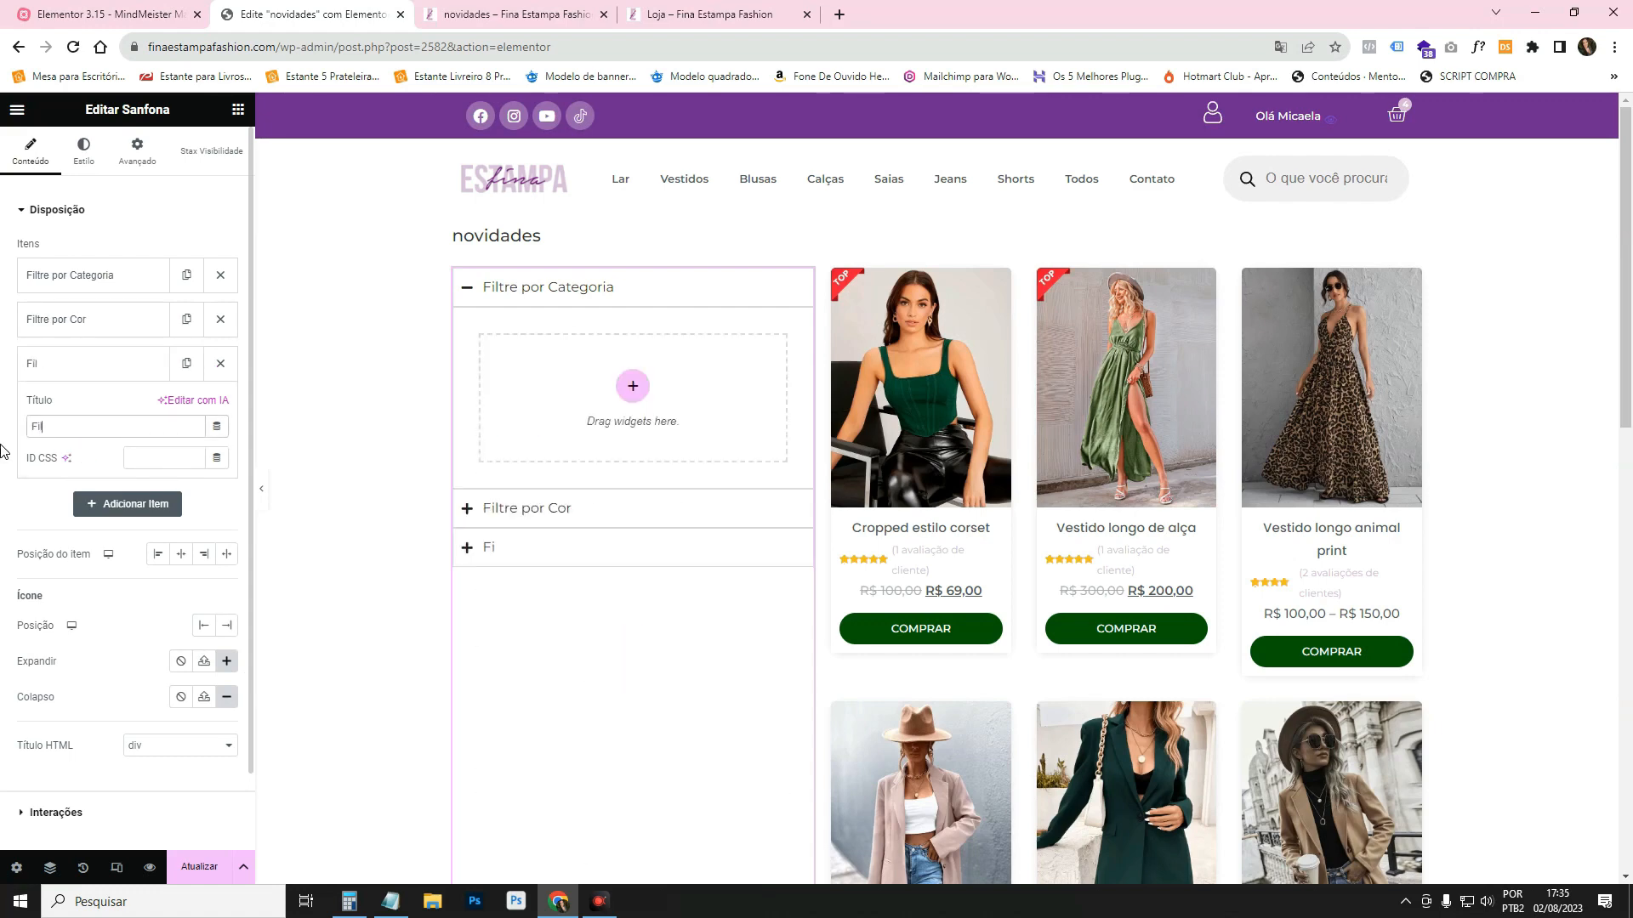
{"action": "type", "text": "tre po"}
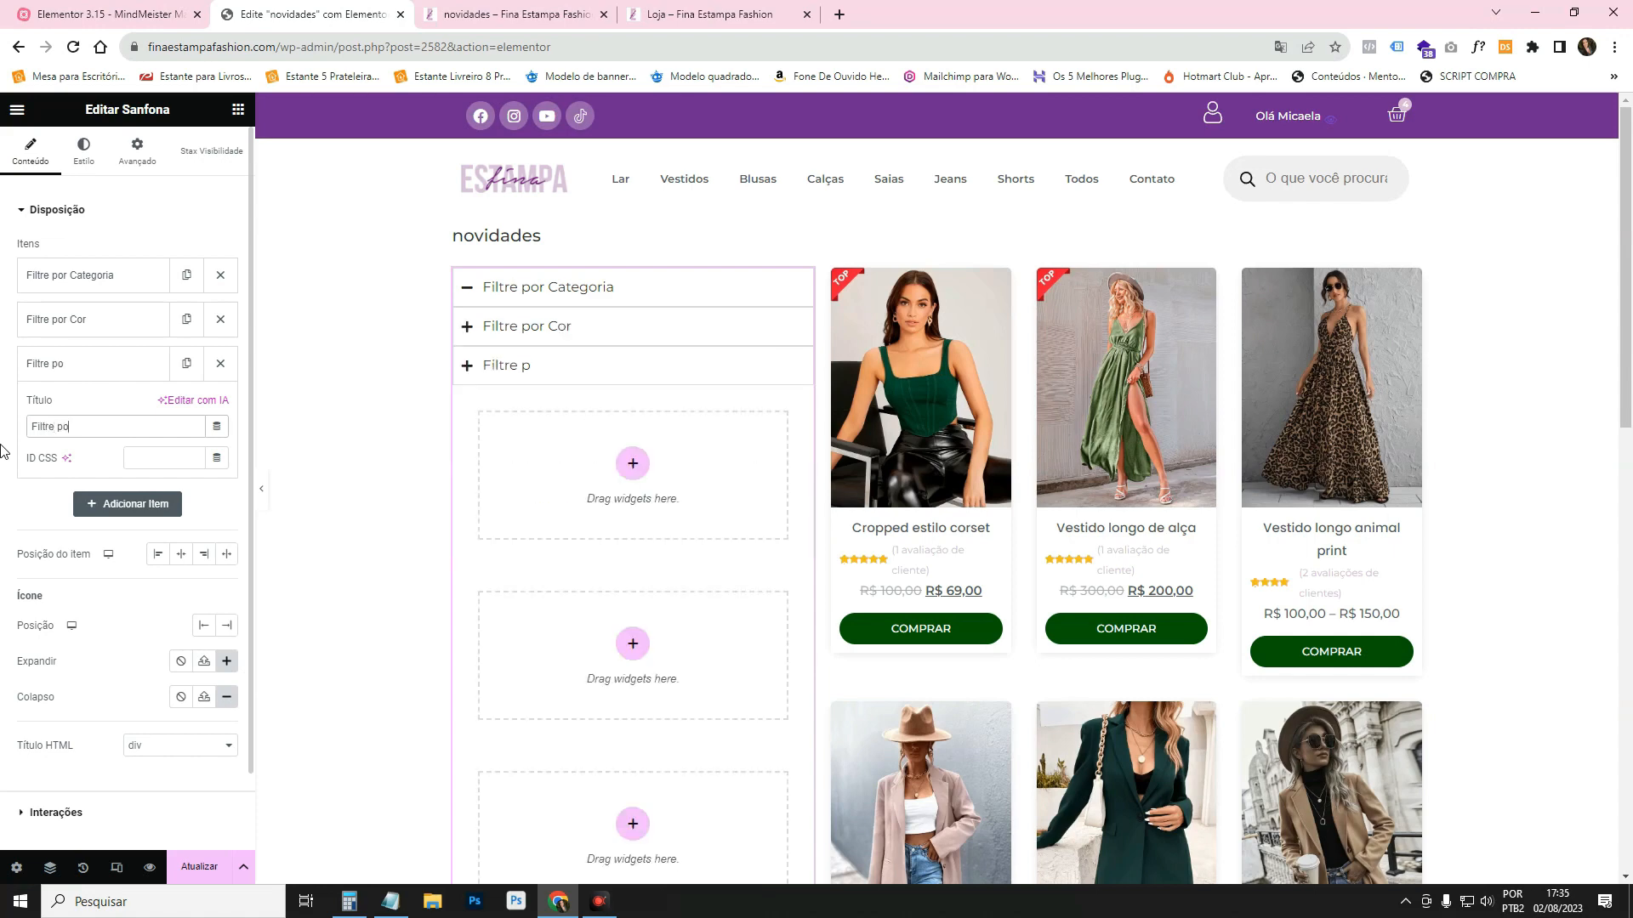
{"action": "type", "text": "r Tamanho"}
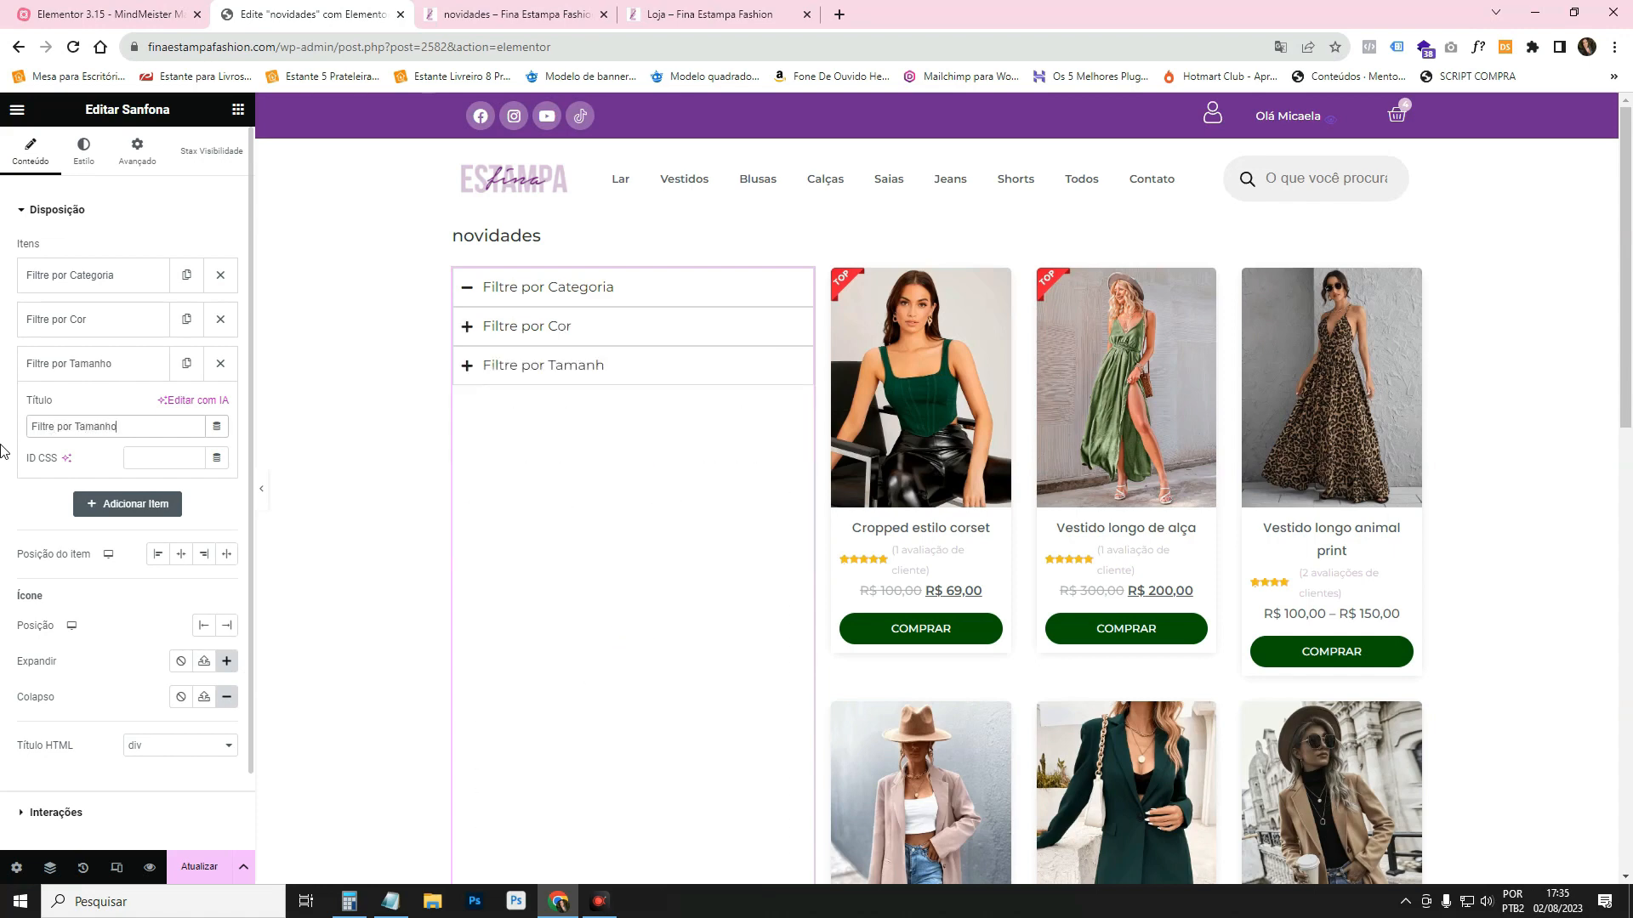
{"action": "left_click", "coordinate": [128, 374]}
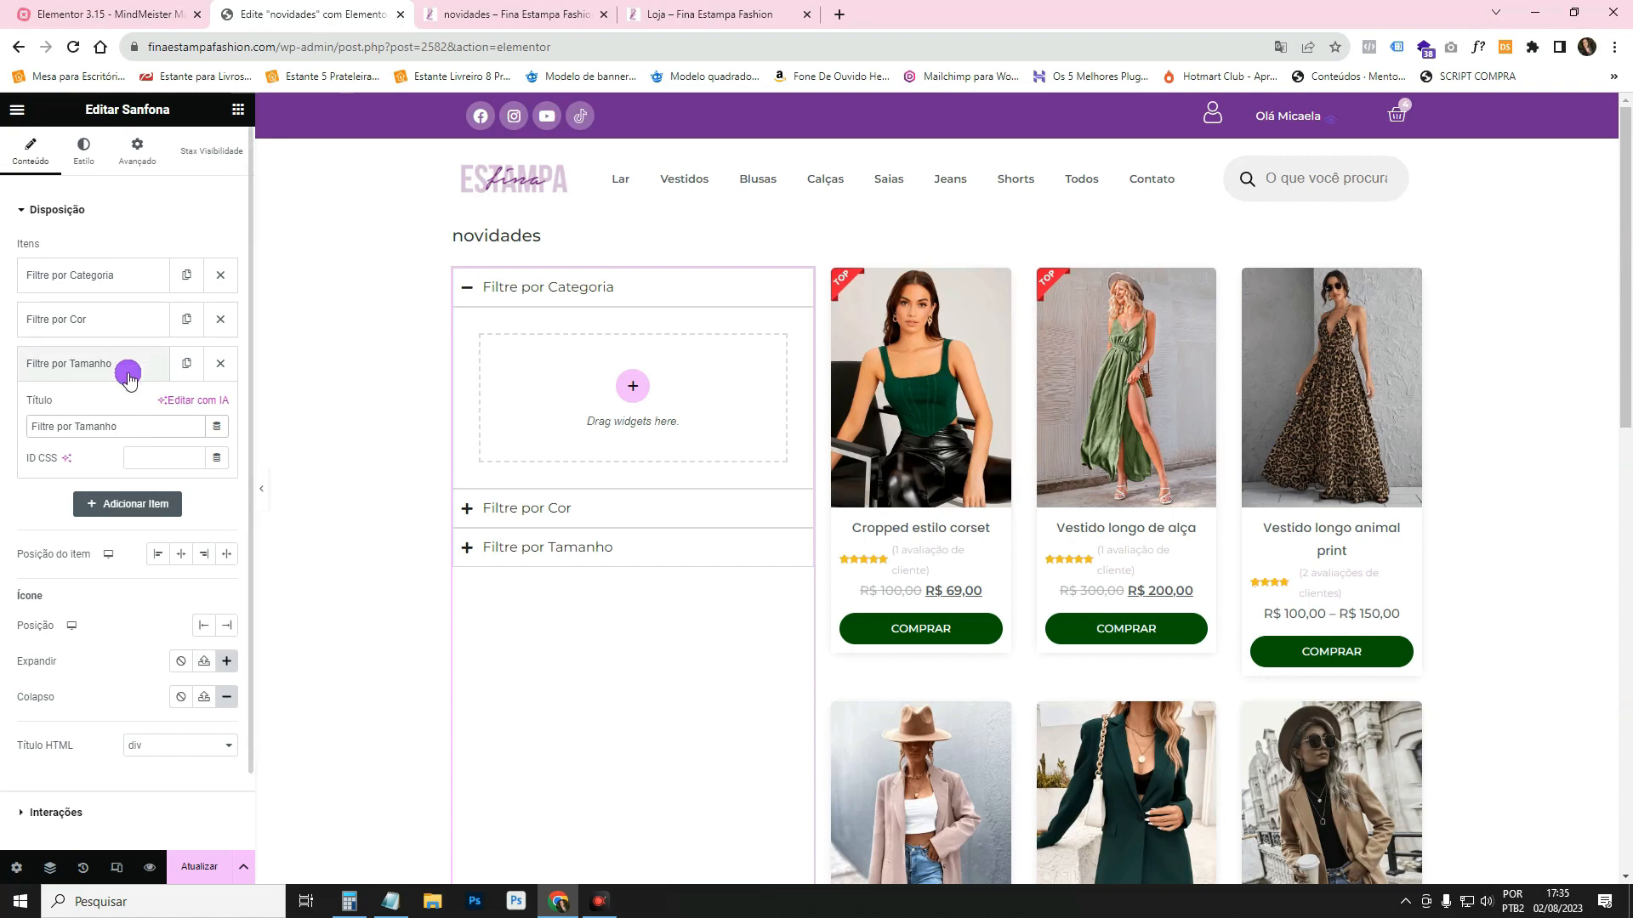
Apply the global Acento font to the accordion's header titles and reduce its font size slightly.
{"action": "left_click", "coordinate": [88, 162]}
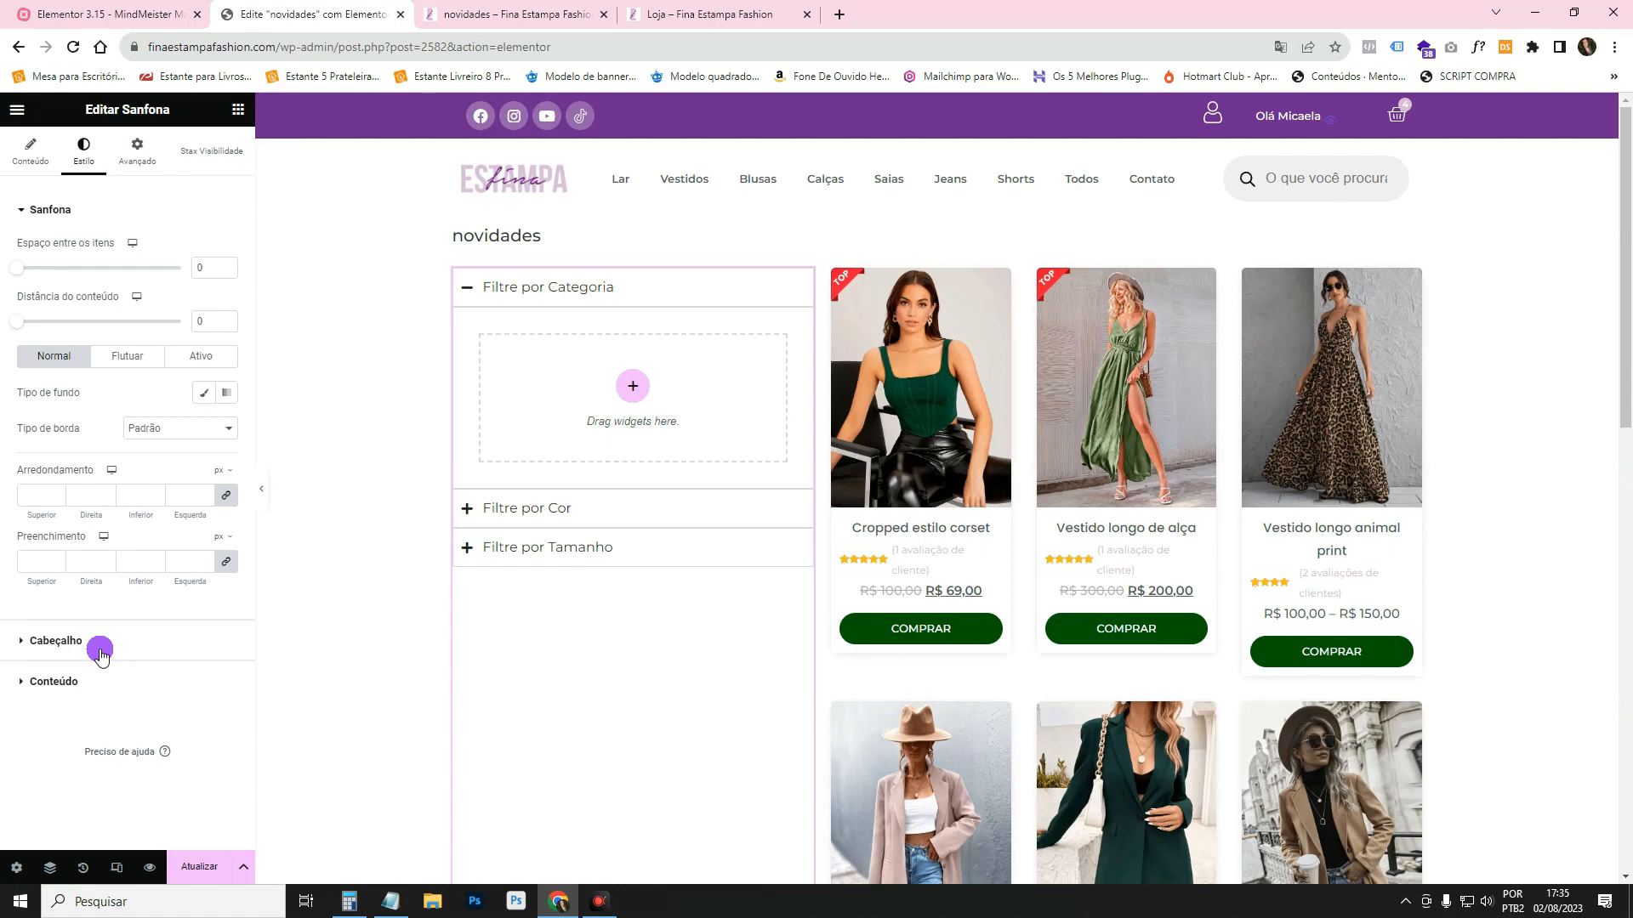
{"action": "left_click", "coordinate": [101, 656]}
{"action": "left_click", "coordinate": [204, 313]}
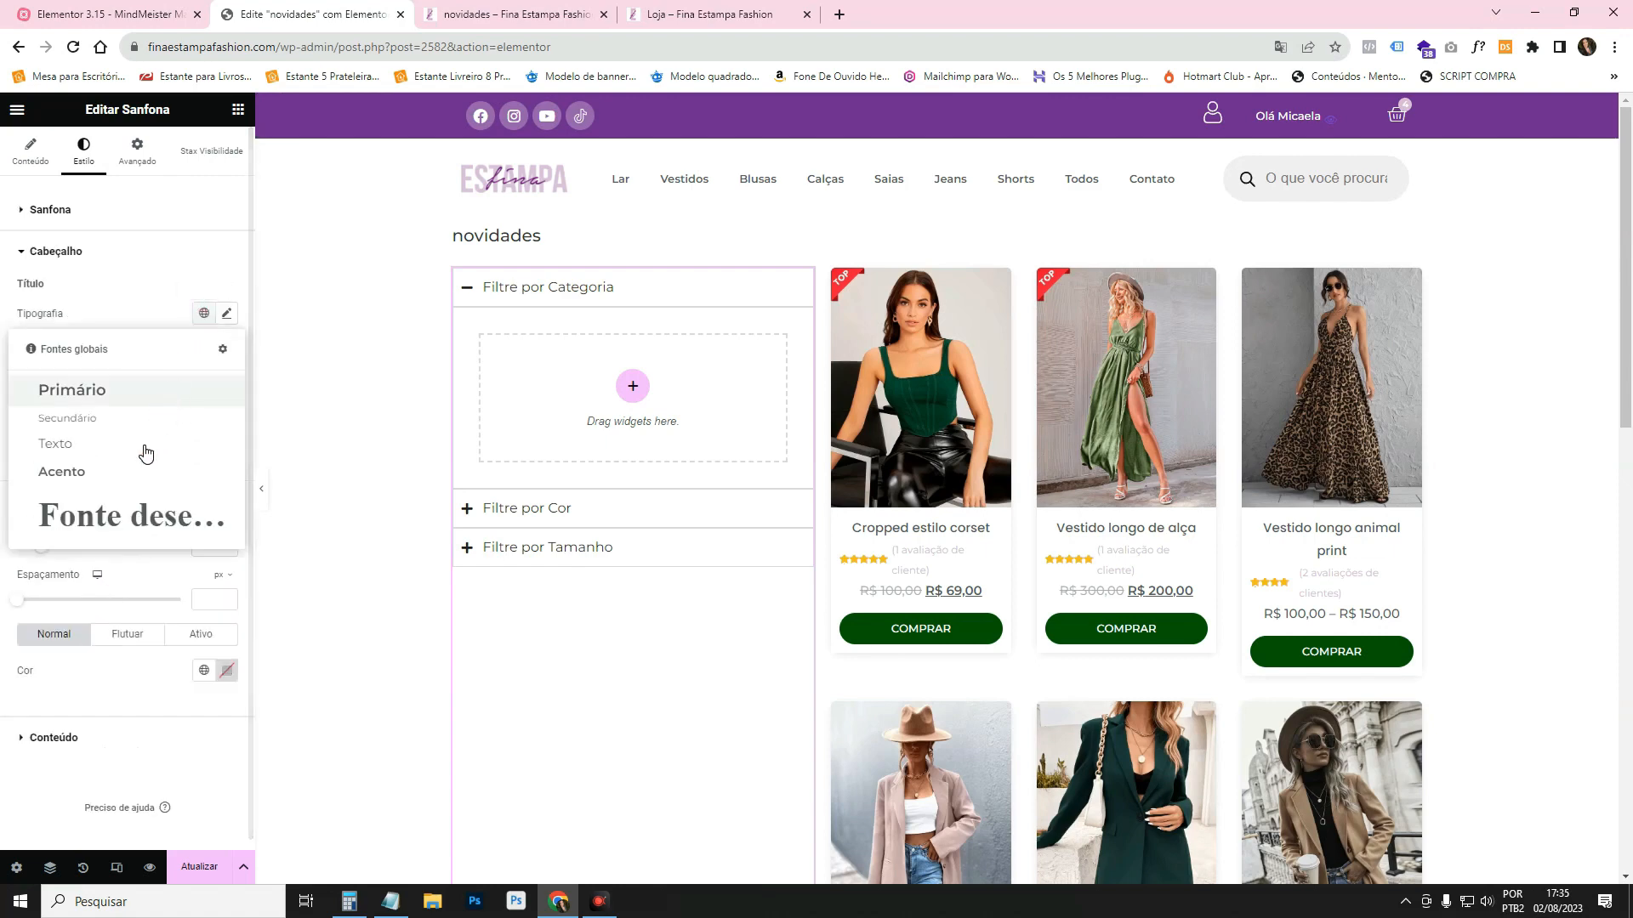
{"action": "left_click", "coordinate": [127, 473]}
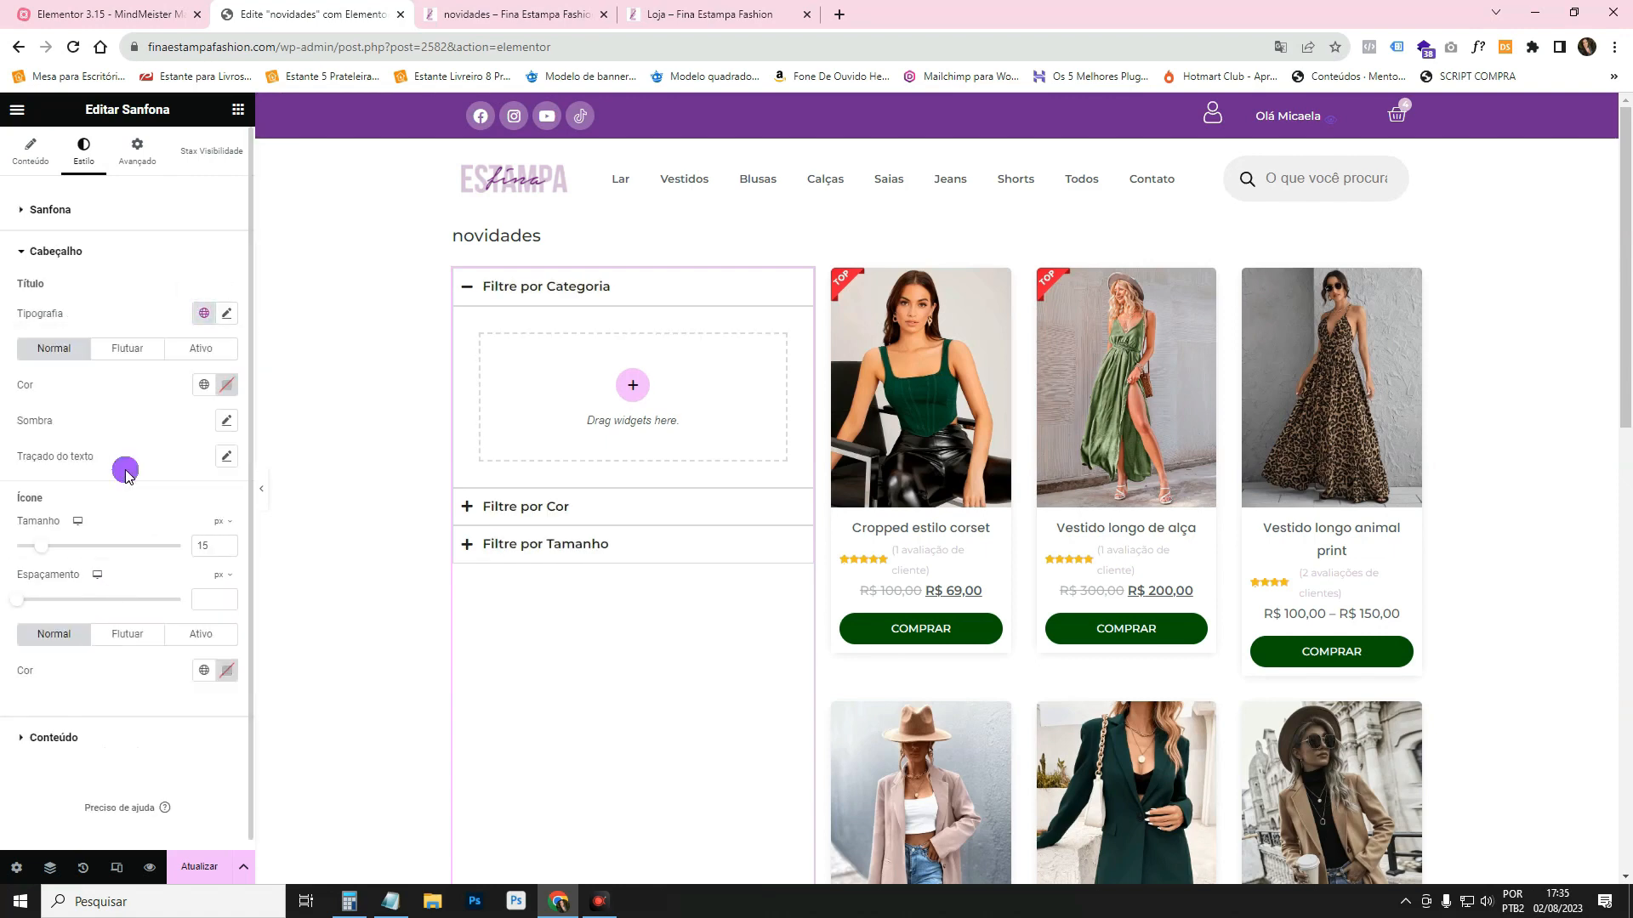
{"action": "left_click", "coordinate": [226, 315]}
{"action": "left_click", "coordinate": [213, 453]}
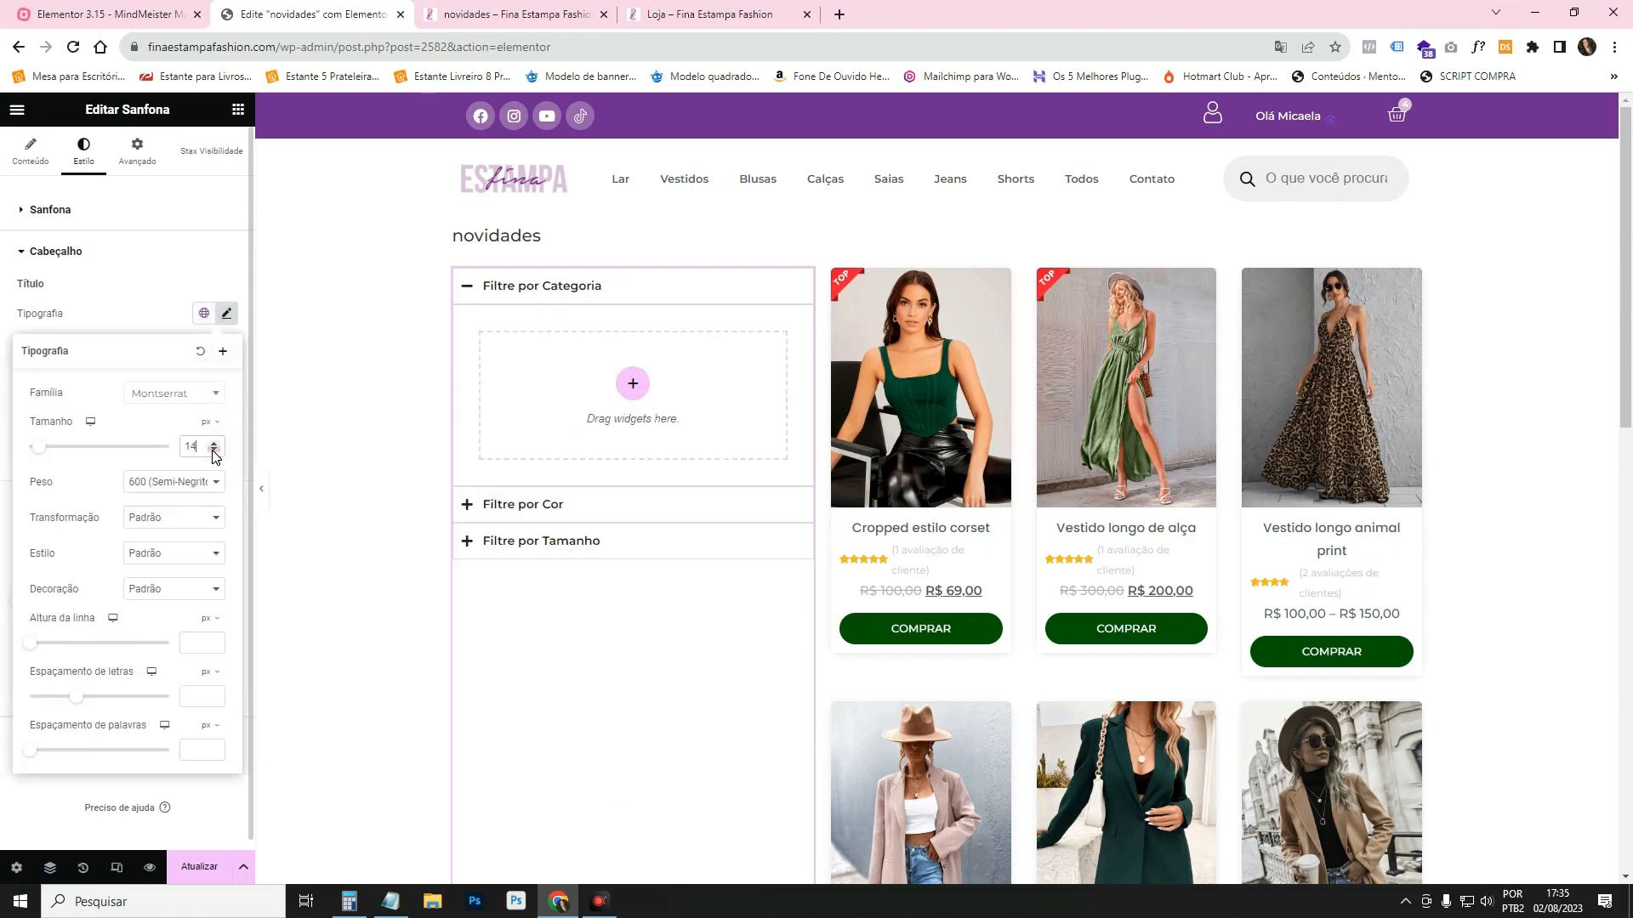
Place the accordion's expand and collapse icons after the item titles.
{"action": "left_click", "coordinate": [51, 154]}
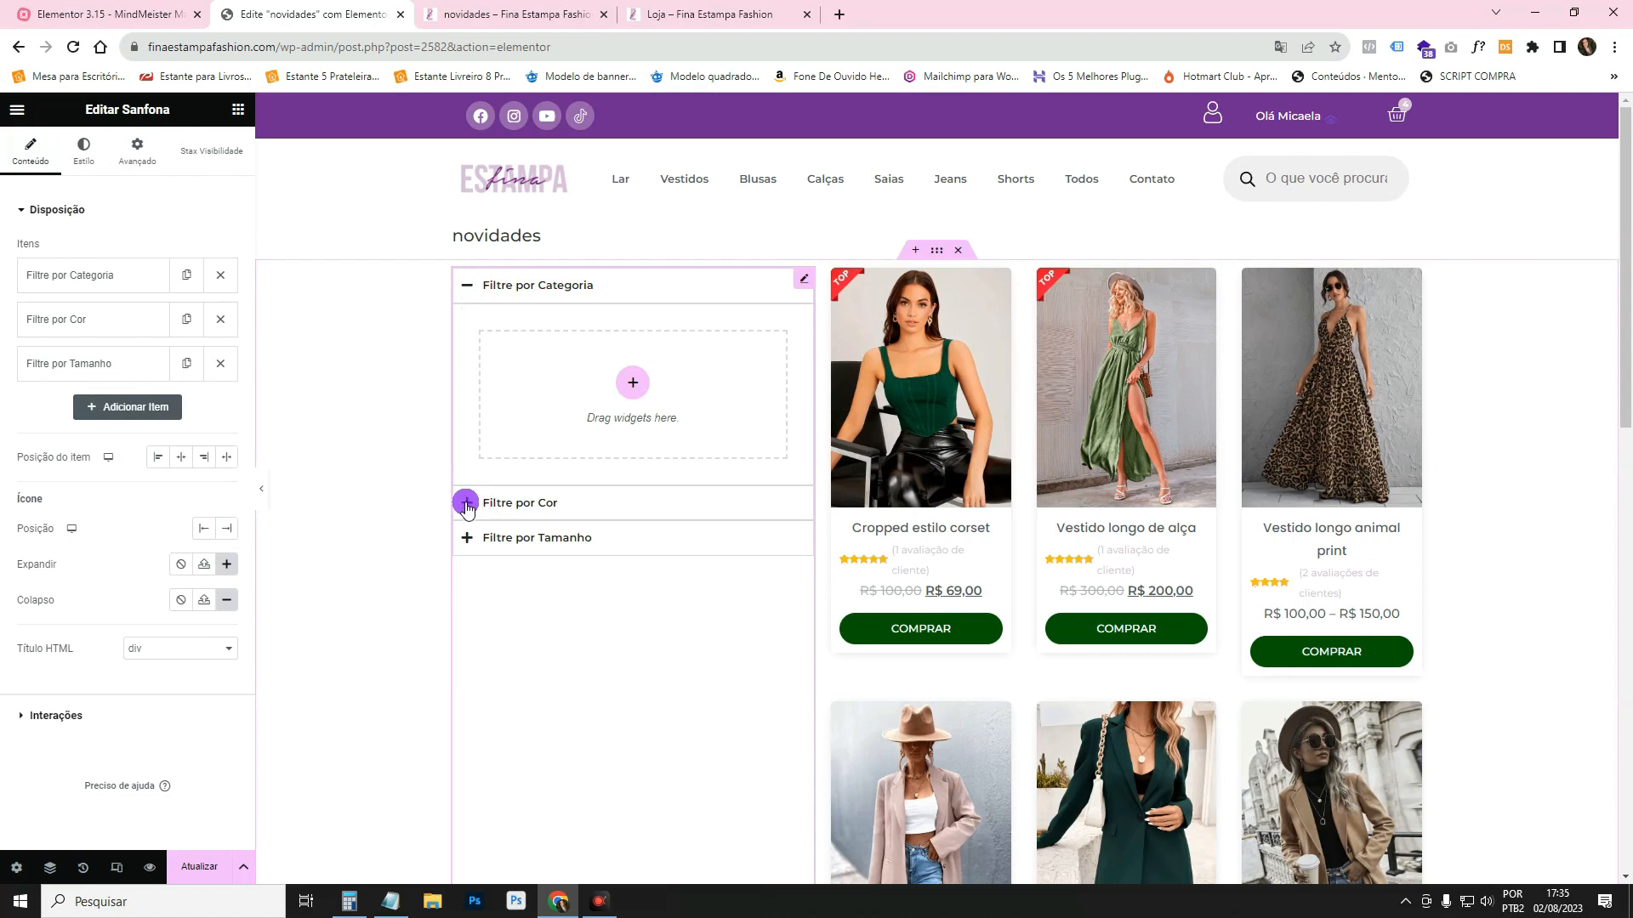
{"action": "left_click", "coordinate": [230, 533]}
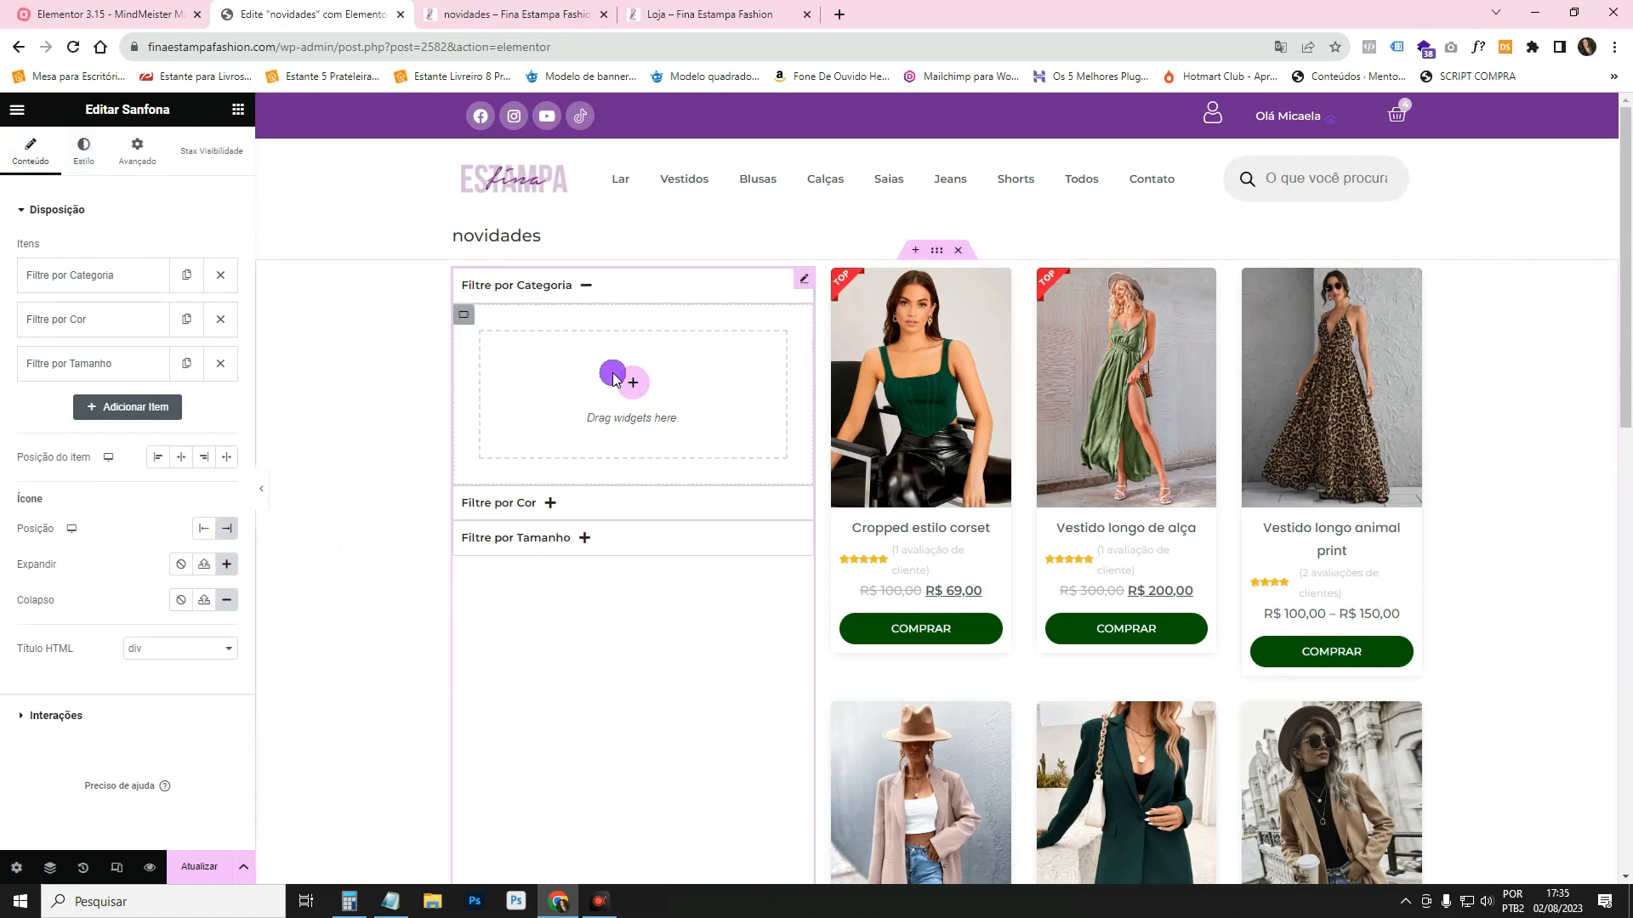
{"action": "left_click", "coordinate": [518, 356]}
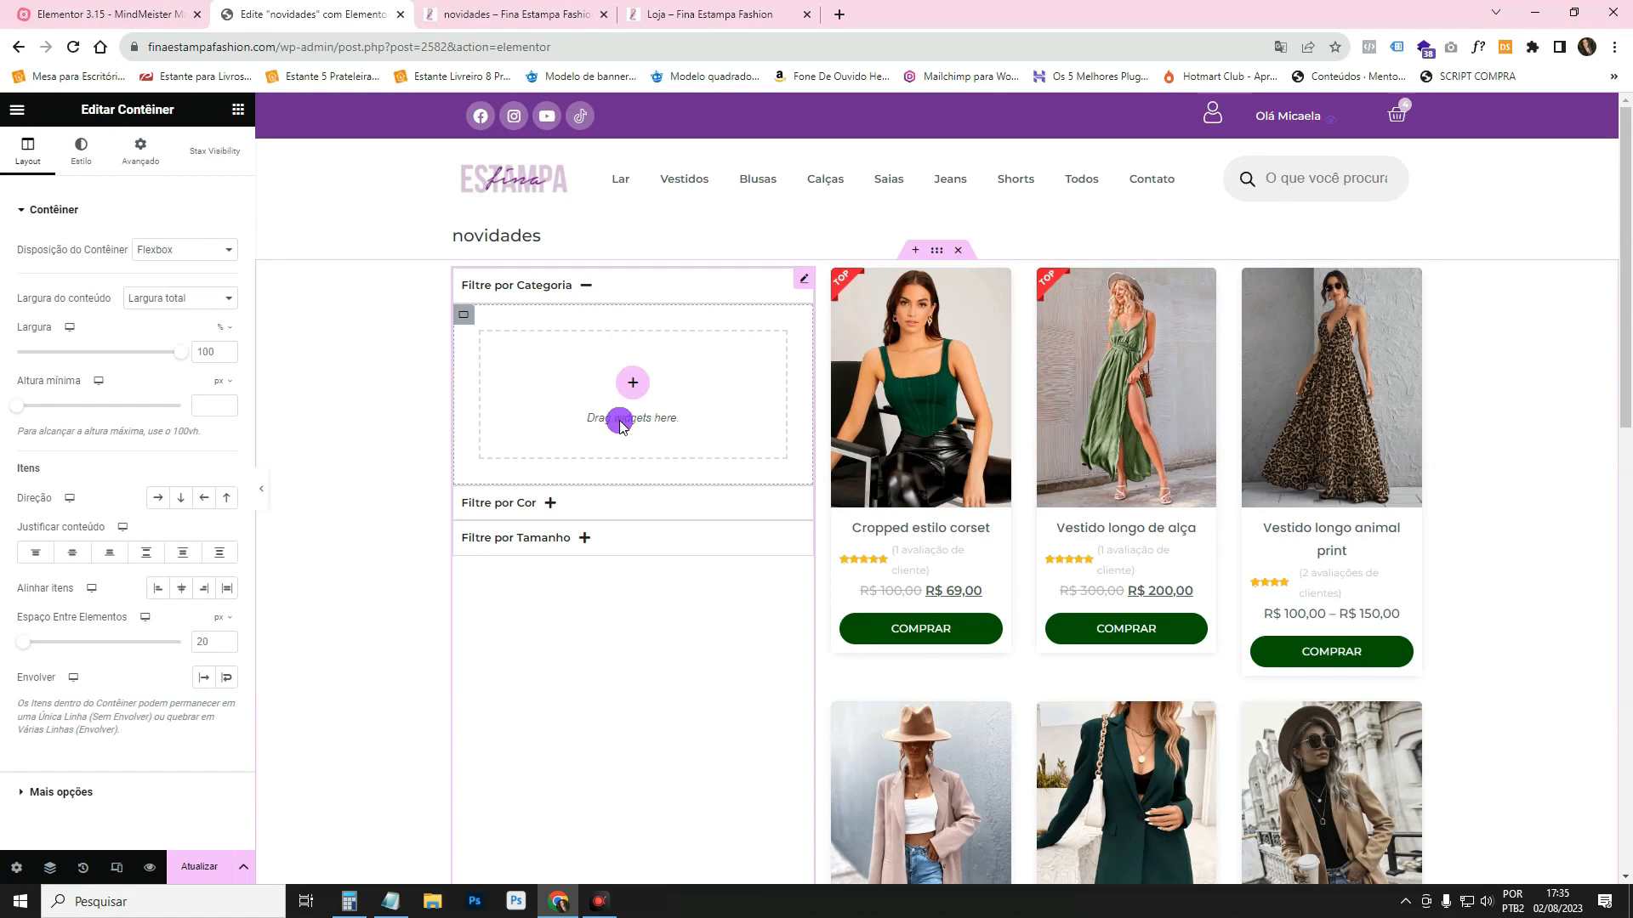
{"action": "left_click", "coordinate": [238, 109]}
{"action": "left_click_drag", "start_coordinate": [186, 521], "coordinate": [550, 408]}
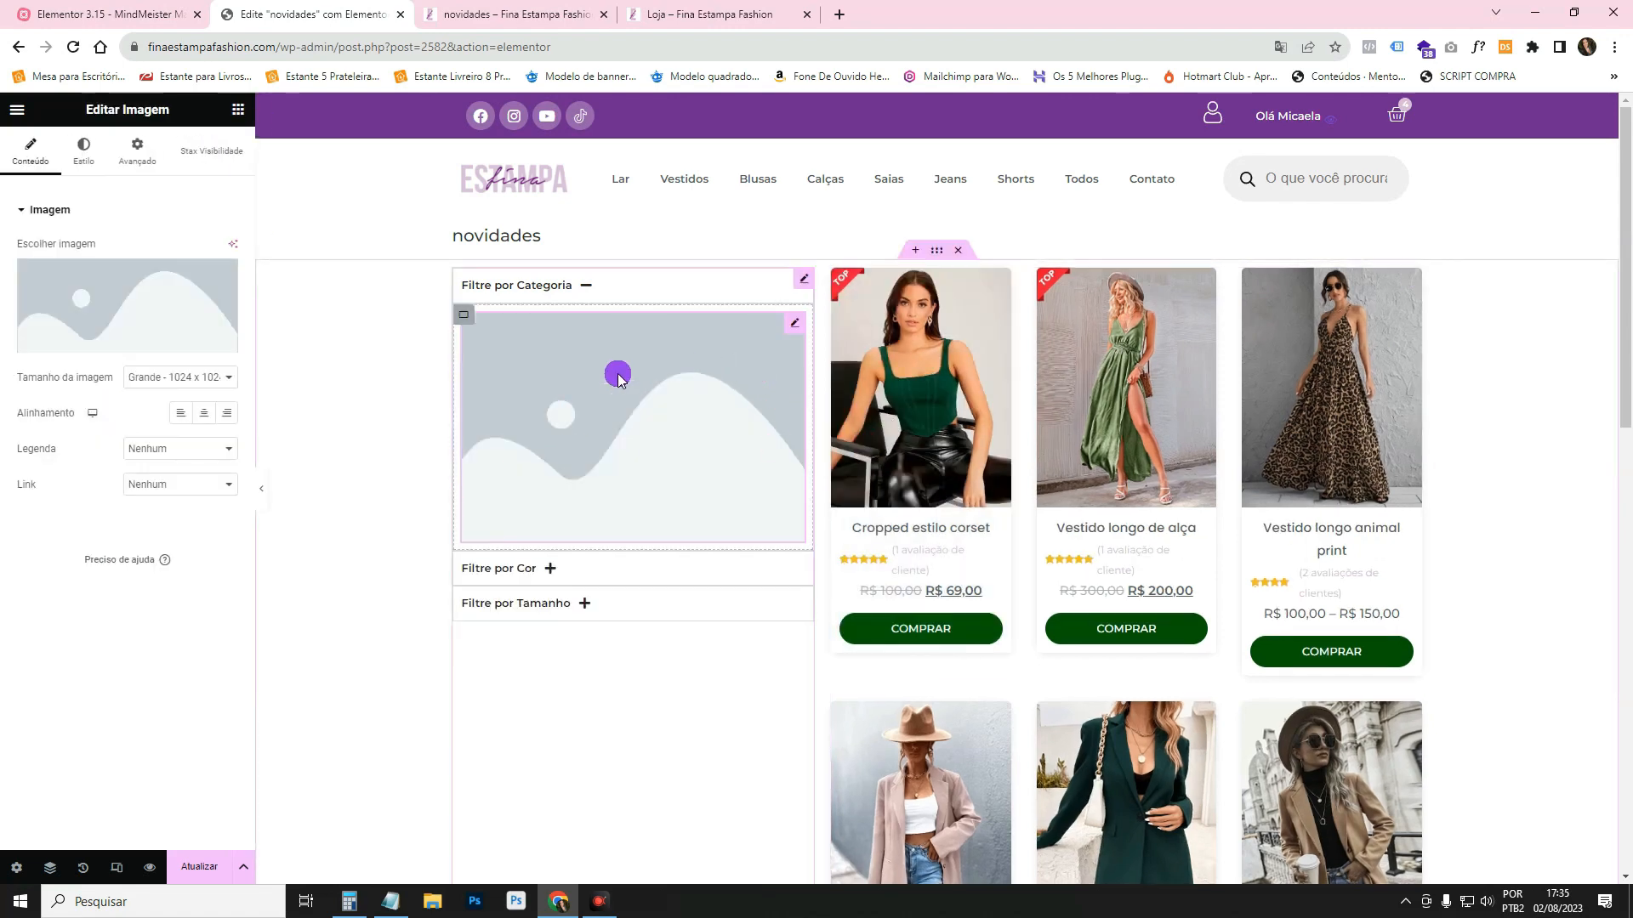
{"action": "right_click", "coordinate": [618, 377]}
{"action": "left_click", "coordinate": [706, 673]}
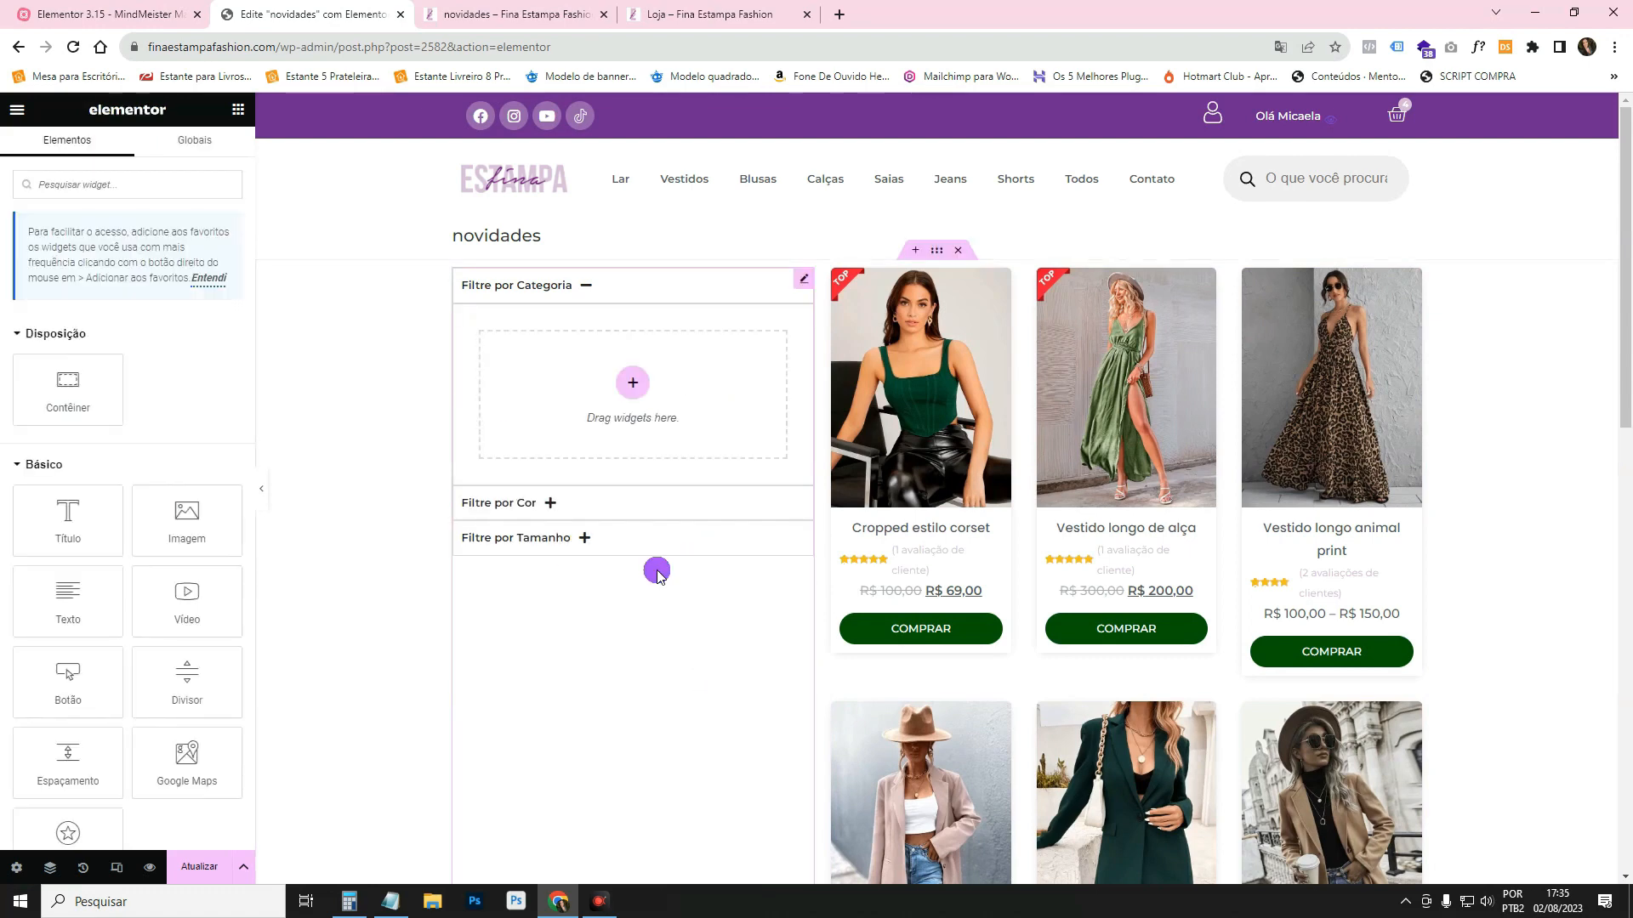
Paste the copied Taxonomy Filter into the Filtre por Categoria item and lay its entries out vertically, aligned to the start.
{"action": "right_click", "coordinate": [524, 366]}
{"action": "left_click", "coordinate": [600, 496]}
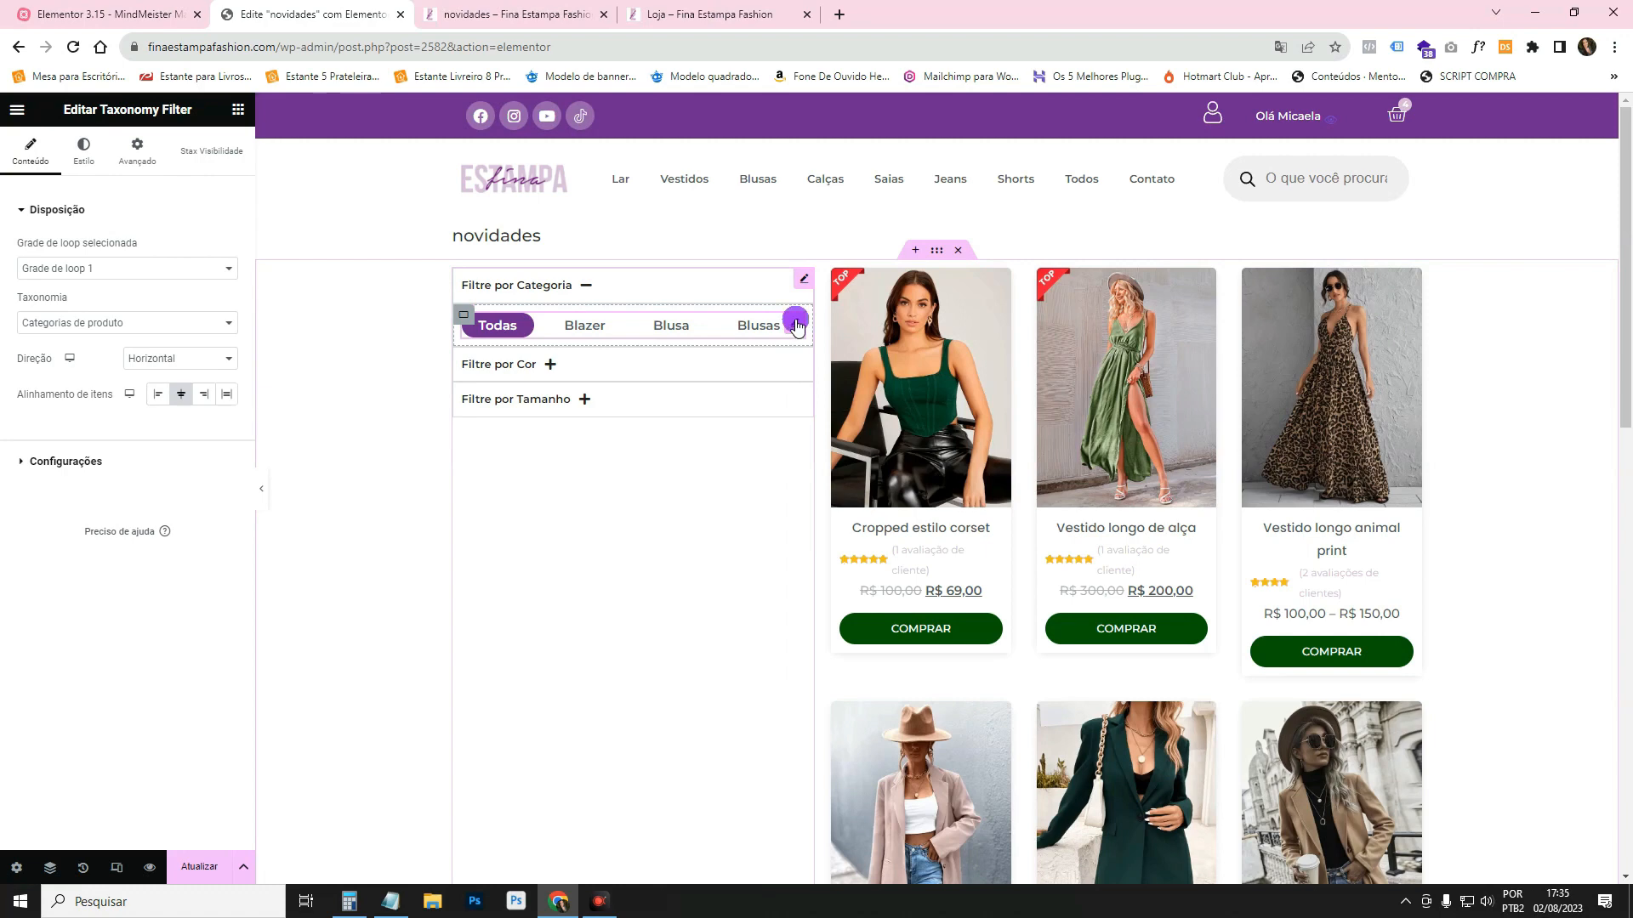
{"action": "left_click", "coordinate": [165, 358]}
{"action": "left_click", "coordinate": [162, 384]}
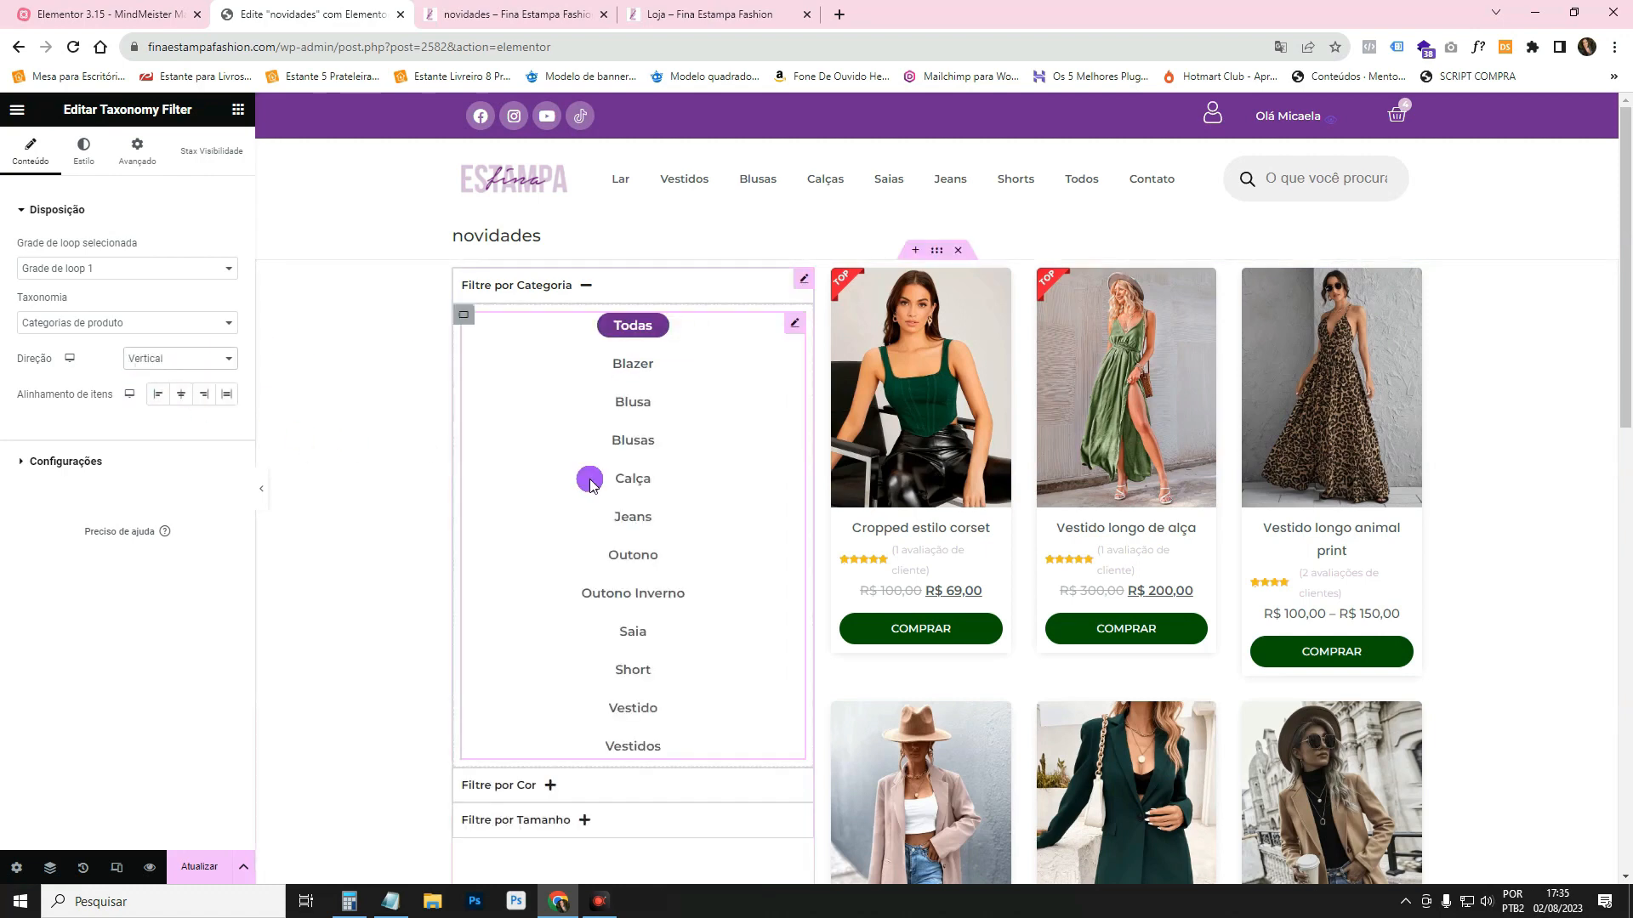
{"action": "left_click", "coordinate": [159, 395]}
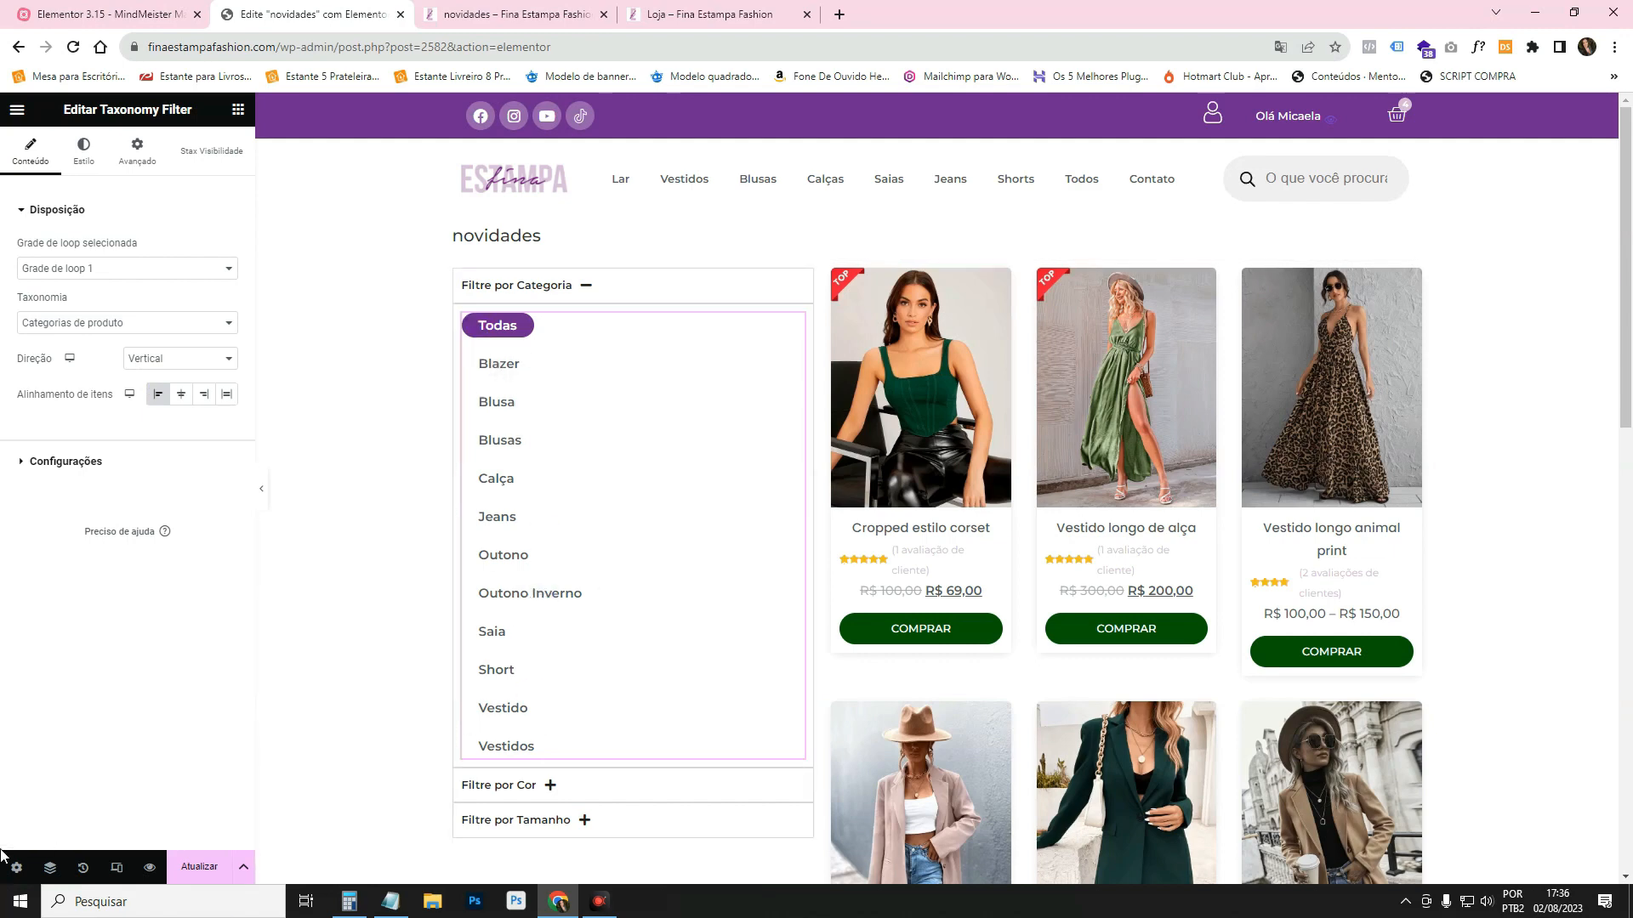
Copy the category filter into the Filtre por Cor item and set the copy's taxonomy to Atributo "Cor" de produto.
{"action": "right_click", "coordinate": [558, 334]}
{"action": "left_click", "coordinate": [611, 410]}
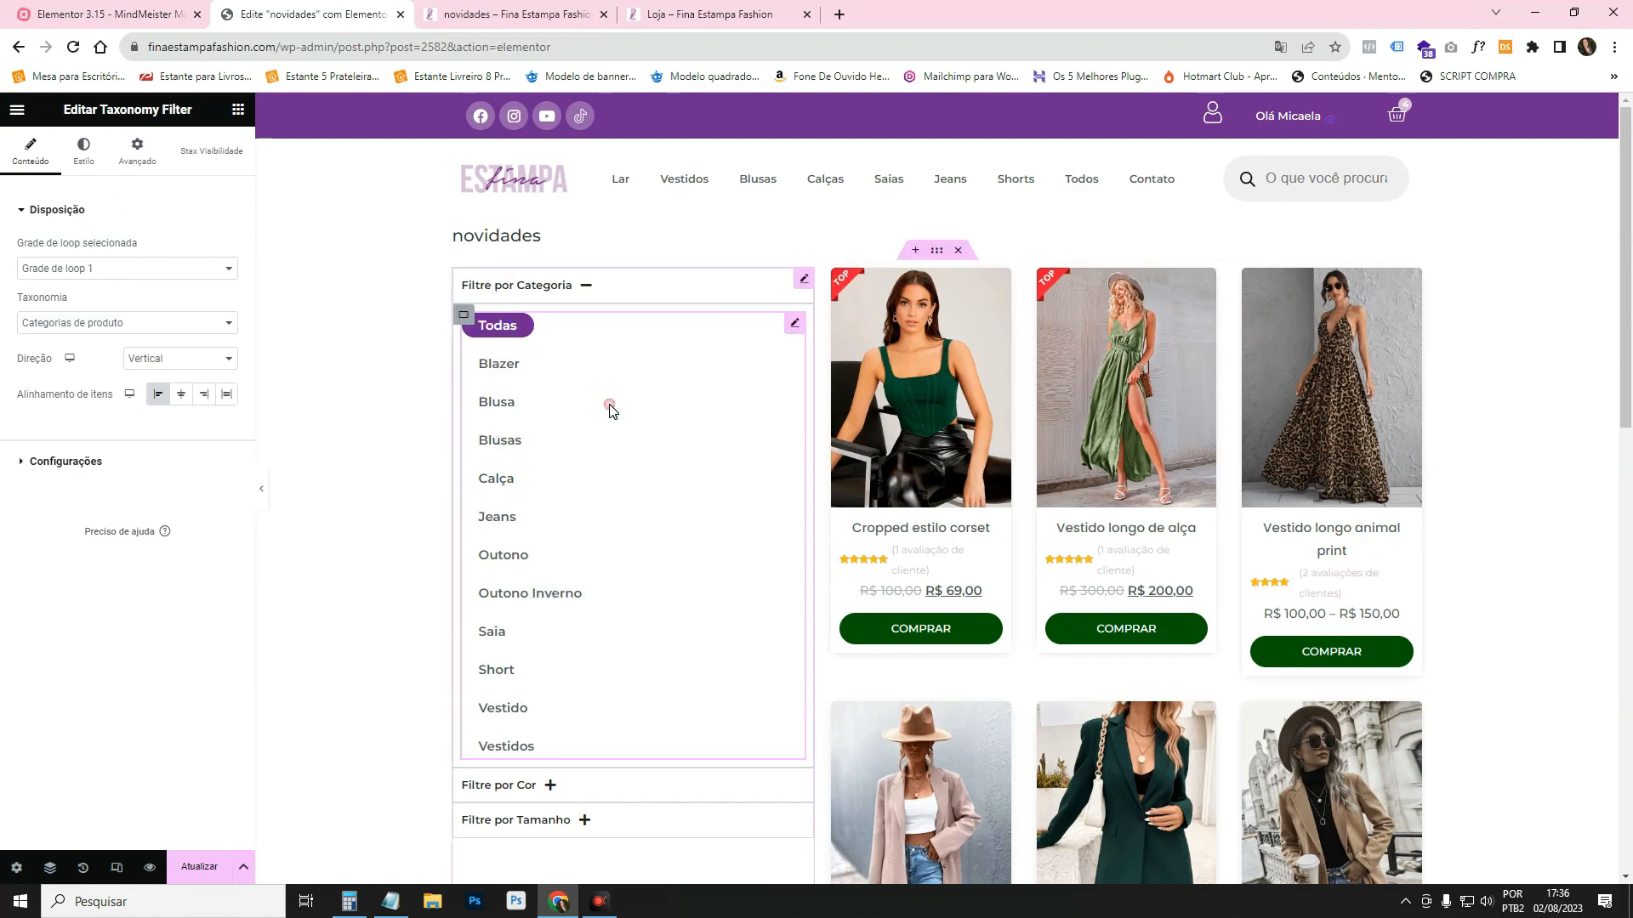
{"action": "left_click", "coordinate": [564, 284]}
{"action": "left_click", "coordinate": [545, 329]}
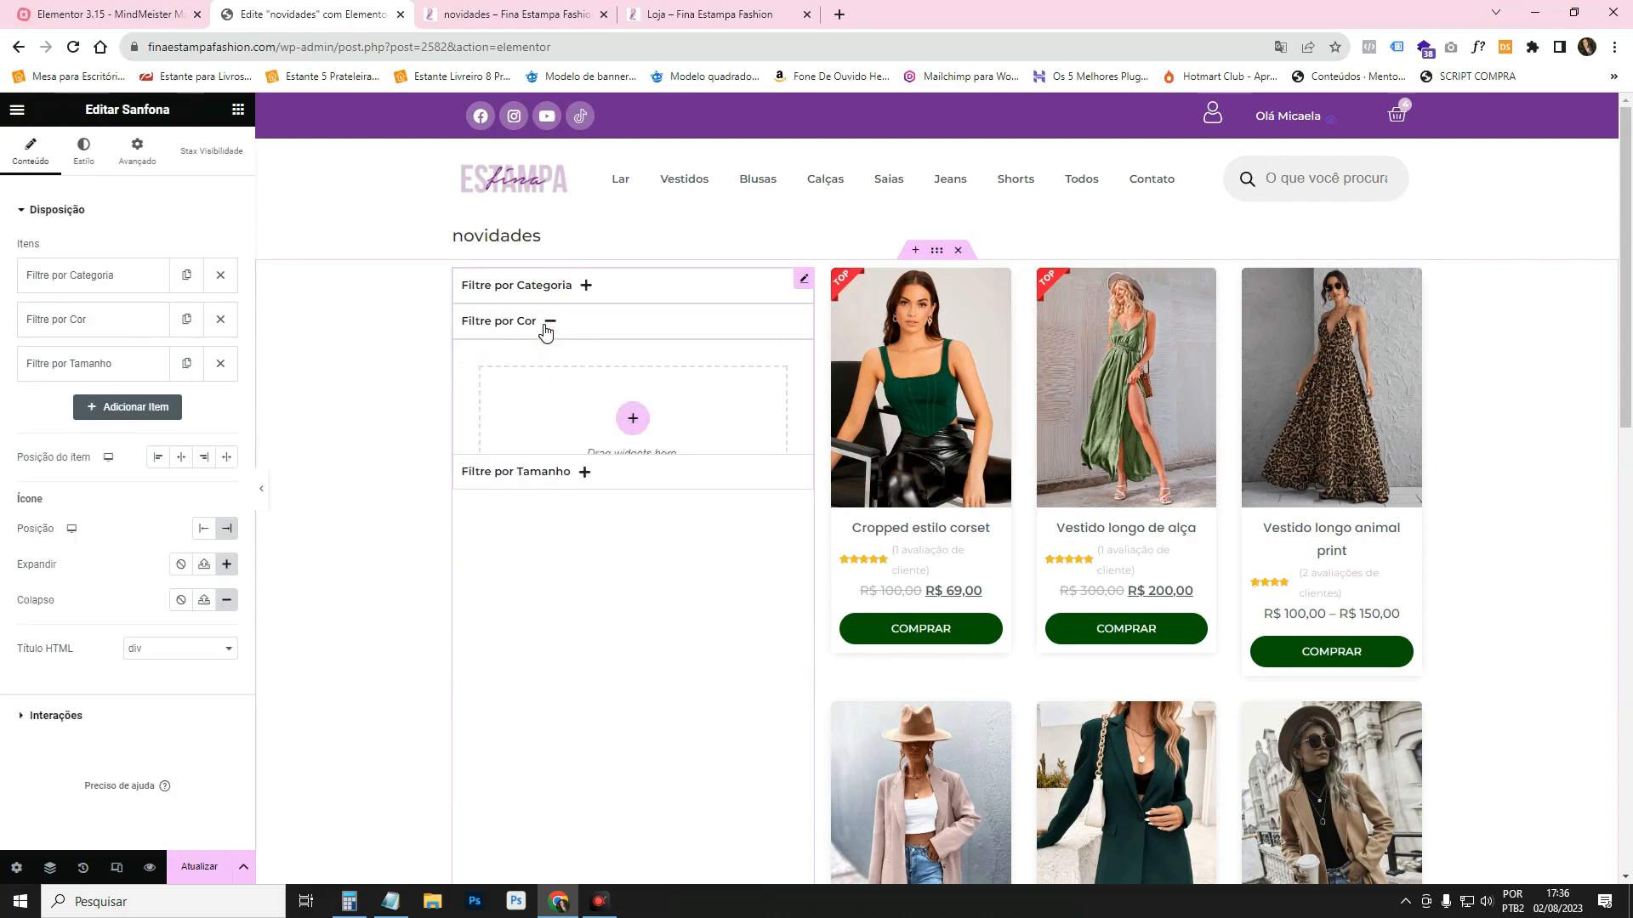
{"action": "right_click", "coordinate": [522, 400]}
{"action": "left_click", "coordinate": [615, 528]}
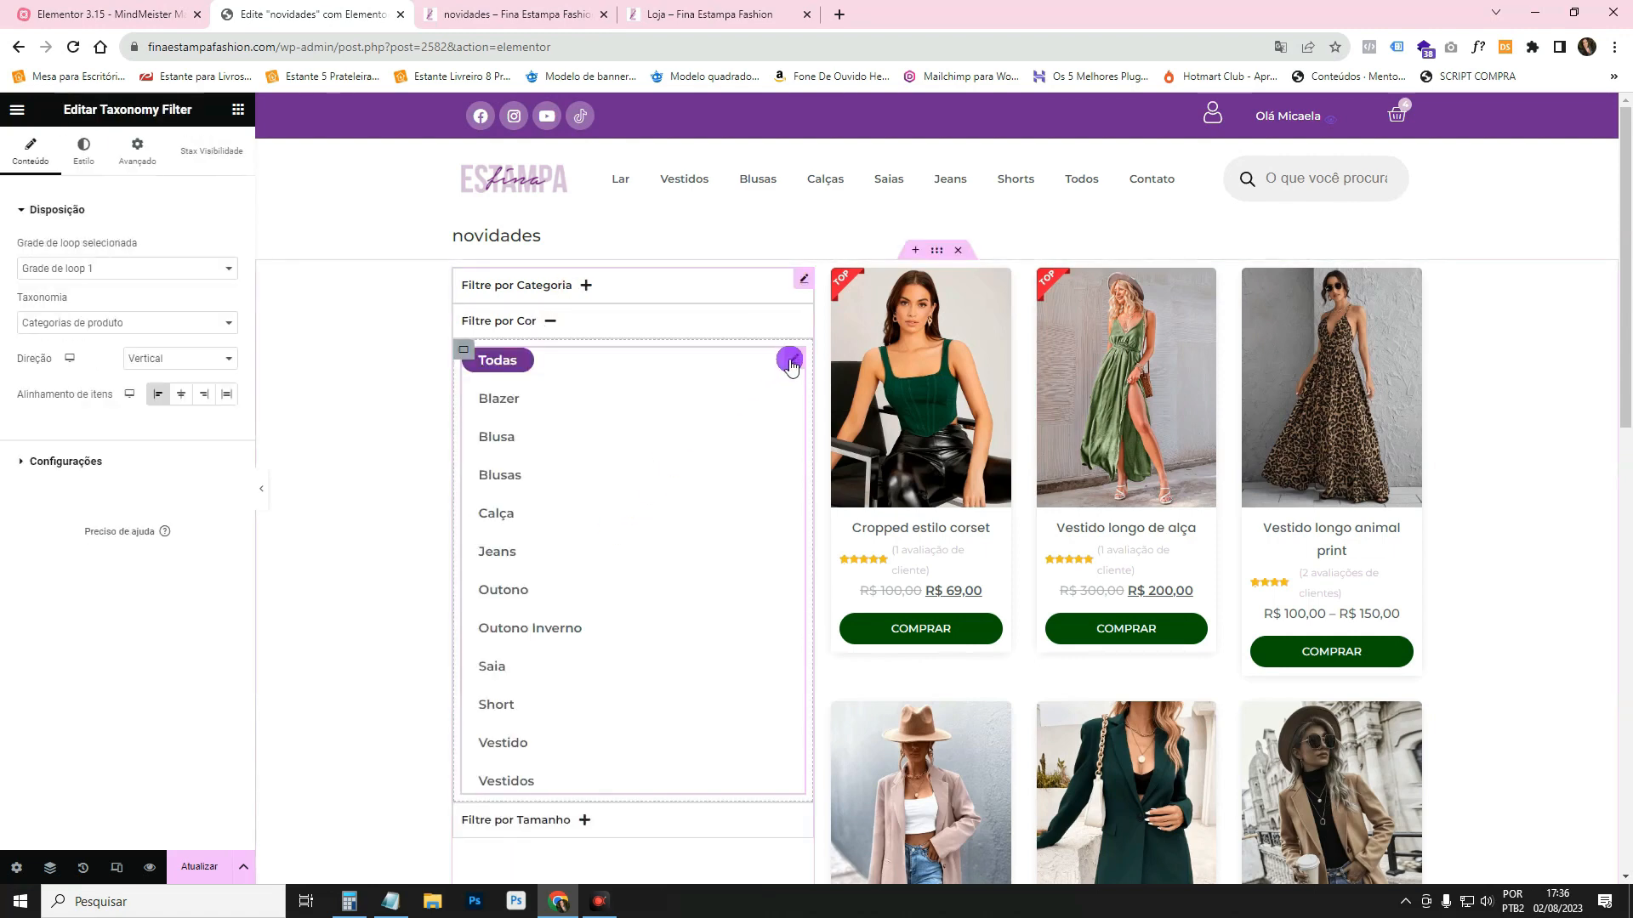
{"action": "left_click", "coordinate": [156, 322]}
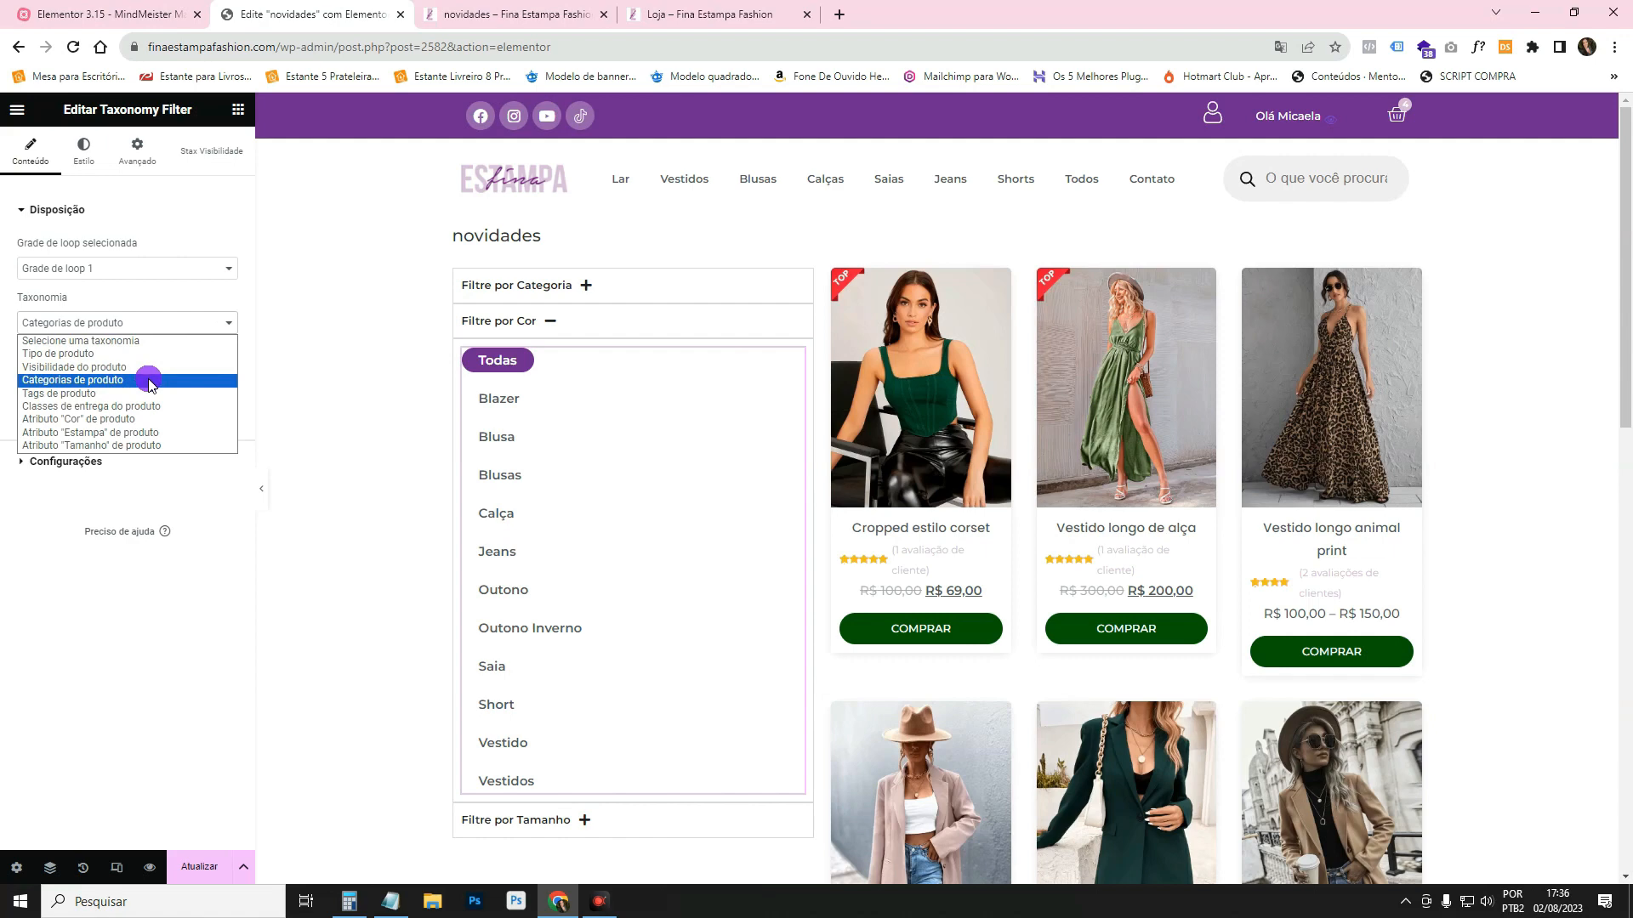
{"action": "left_click", "coordinate": [145, 418]}
Paste the filter into the Filtre por Tamanho item and set its taxonomy to Atributo "Tamanho" de produto.
{"action": "left_click", "coordinate": [513, 322]}
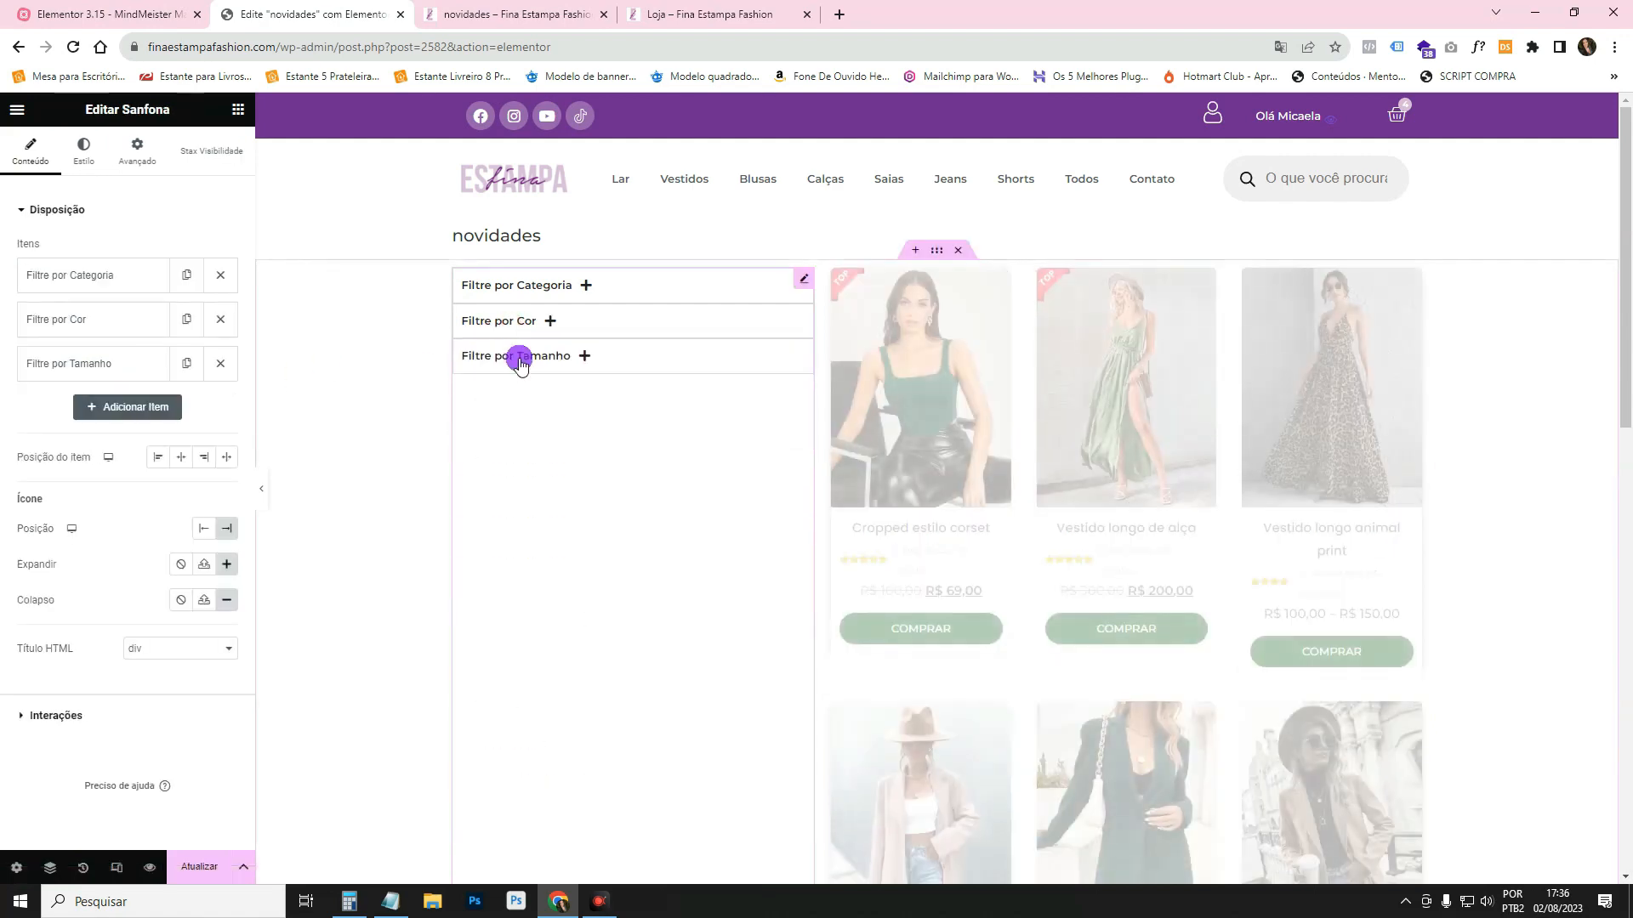
{"action": "left_click", "coordinate": [521, 357]}
{"action": "right_click", "coordinate": [523, 435]}
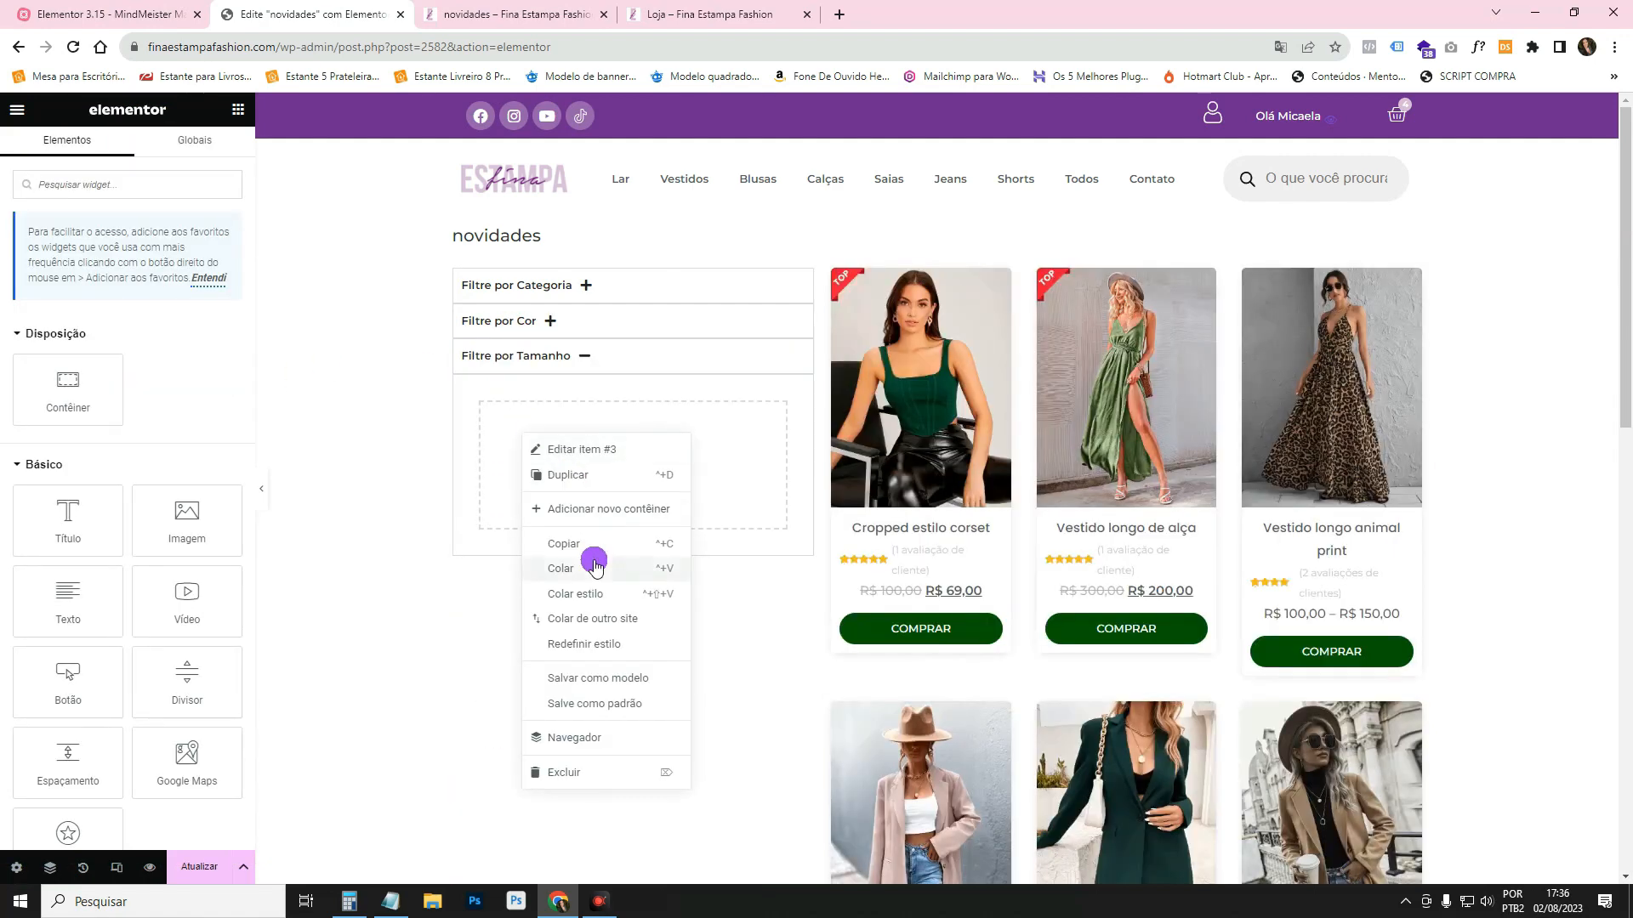
{"action": "left_click", "coordinate": [560, 569]}
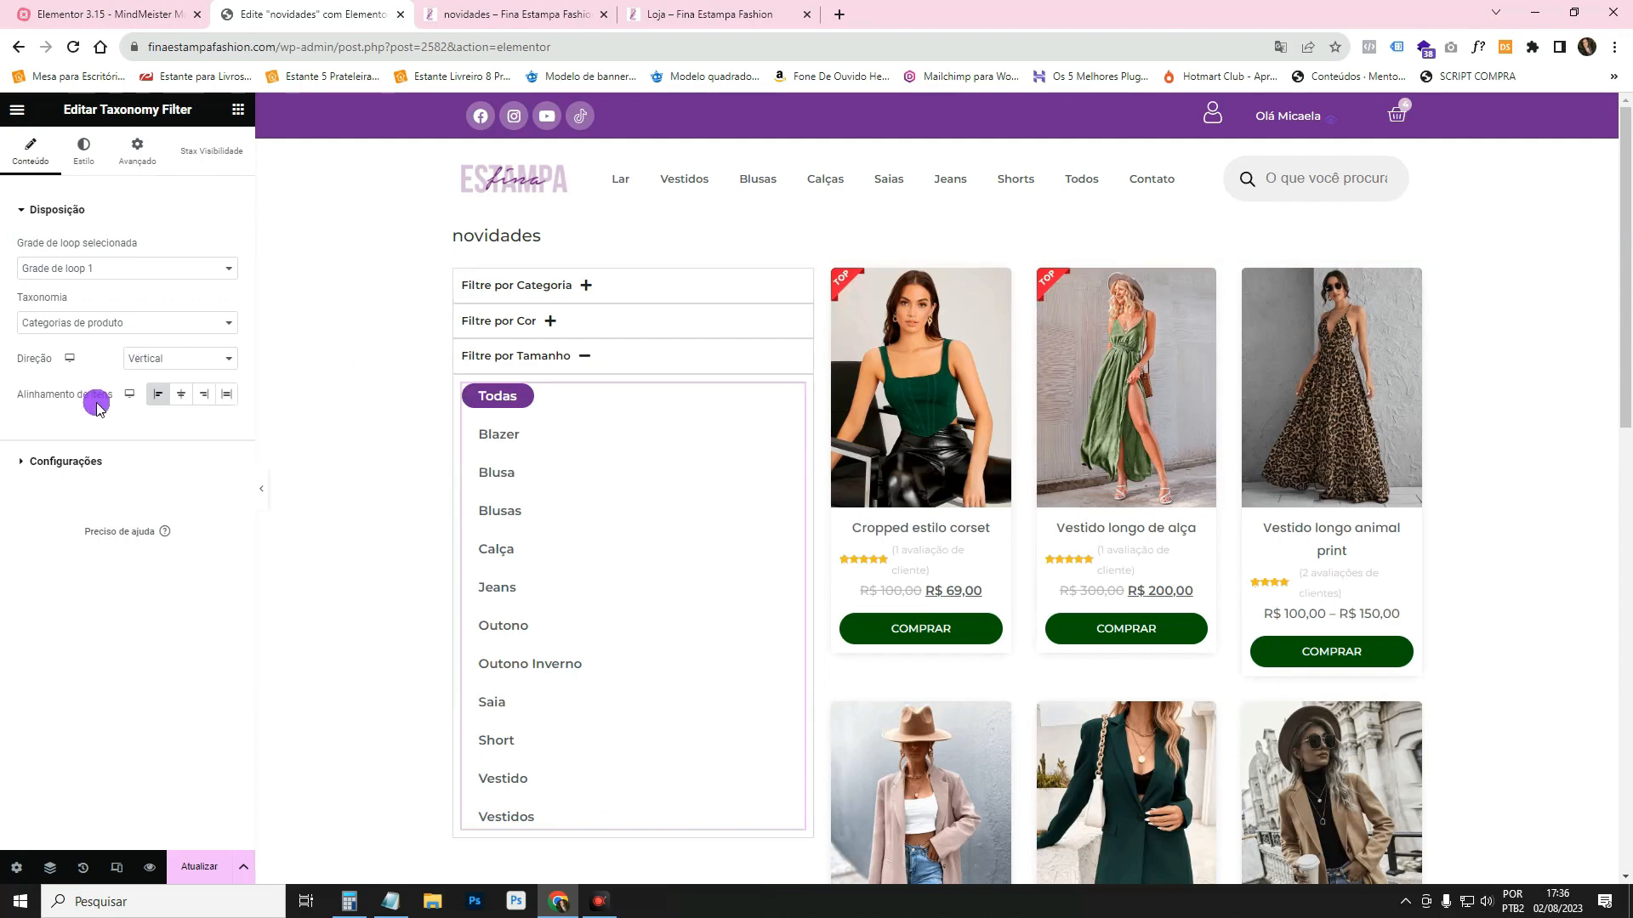
{"action": "left_click", "coordinate": [117, 325]}
{"action": "left_click", "coordinate": [126, 447]}
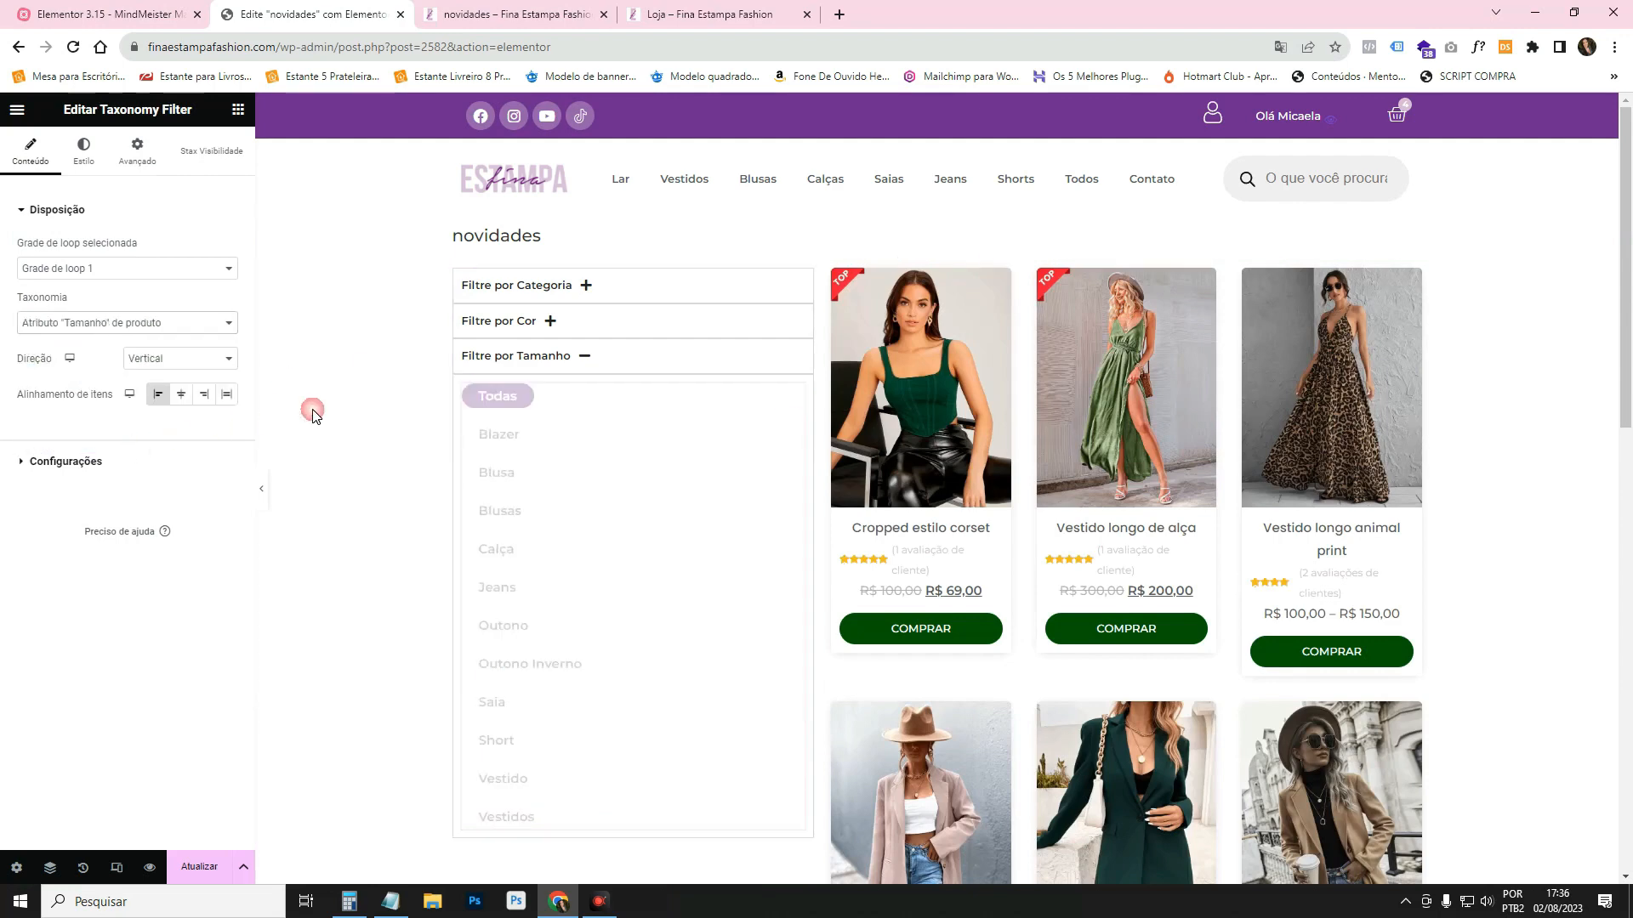
Preview the page without the editing controls, collapsing Filtre por Tamanho and expanding Filtre por Categoria.
{"action": "left_click", "coordinate": [261, 488]}
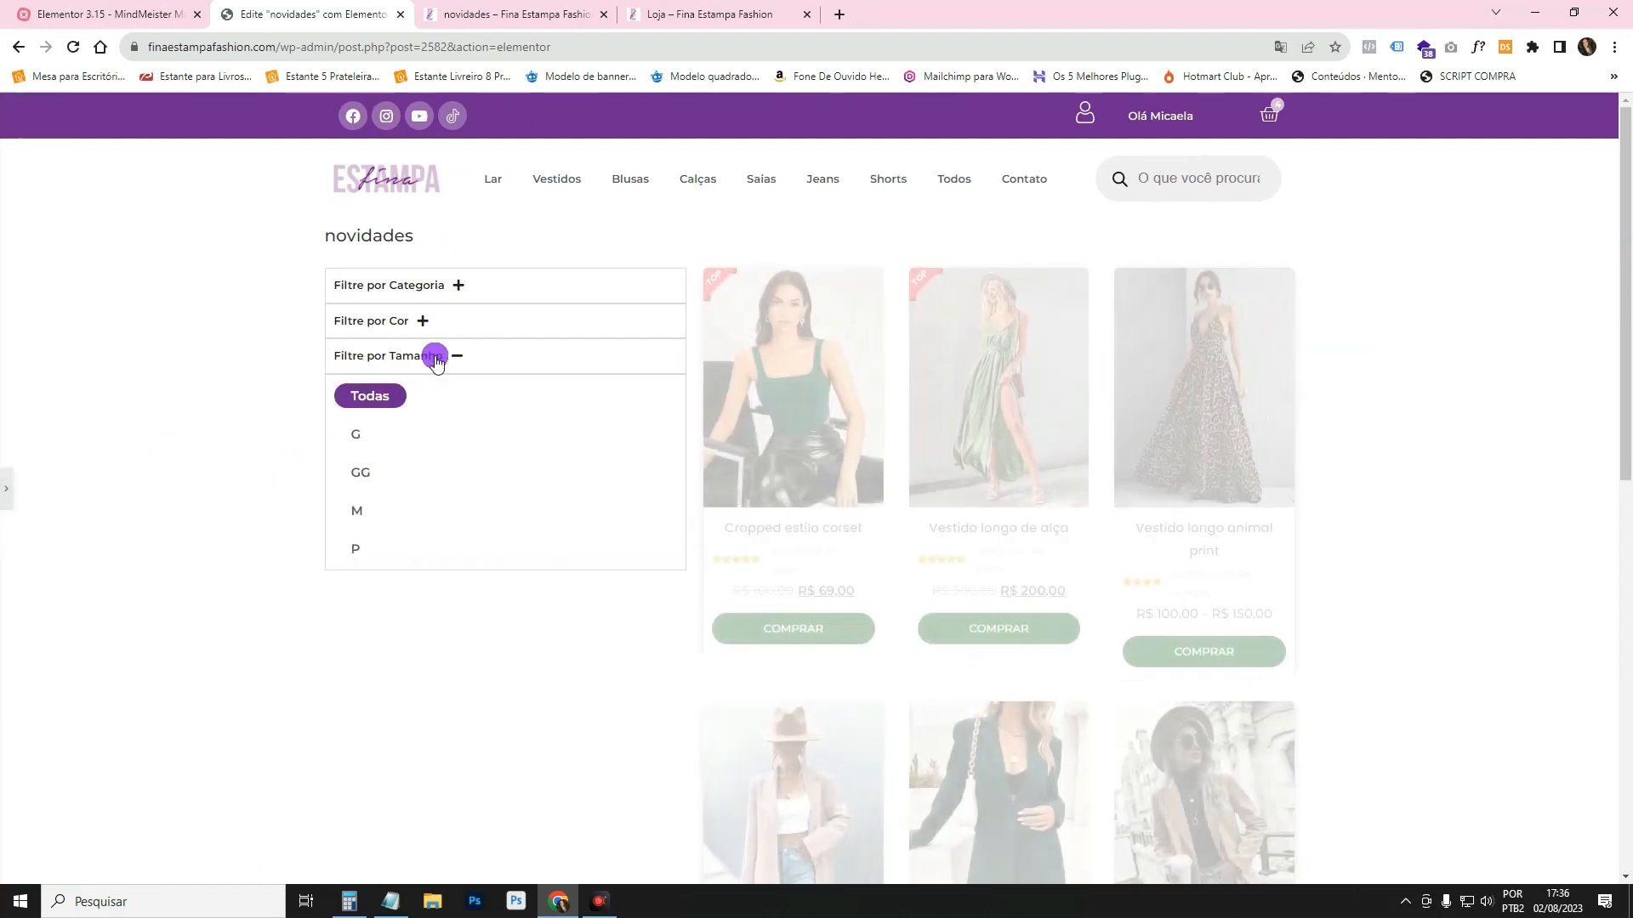
{"action": "left_click", "coordinate": [456, 355]}
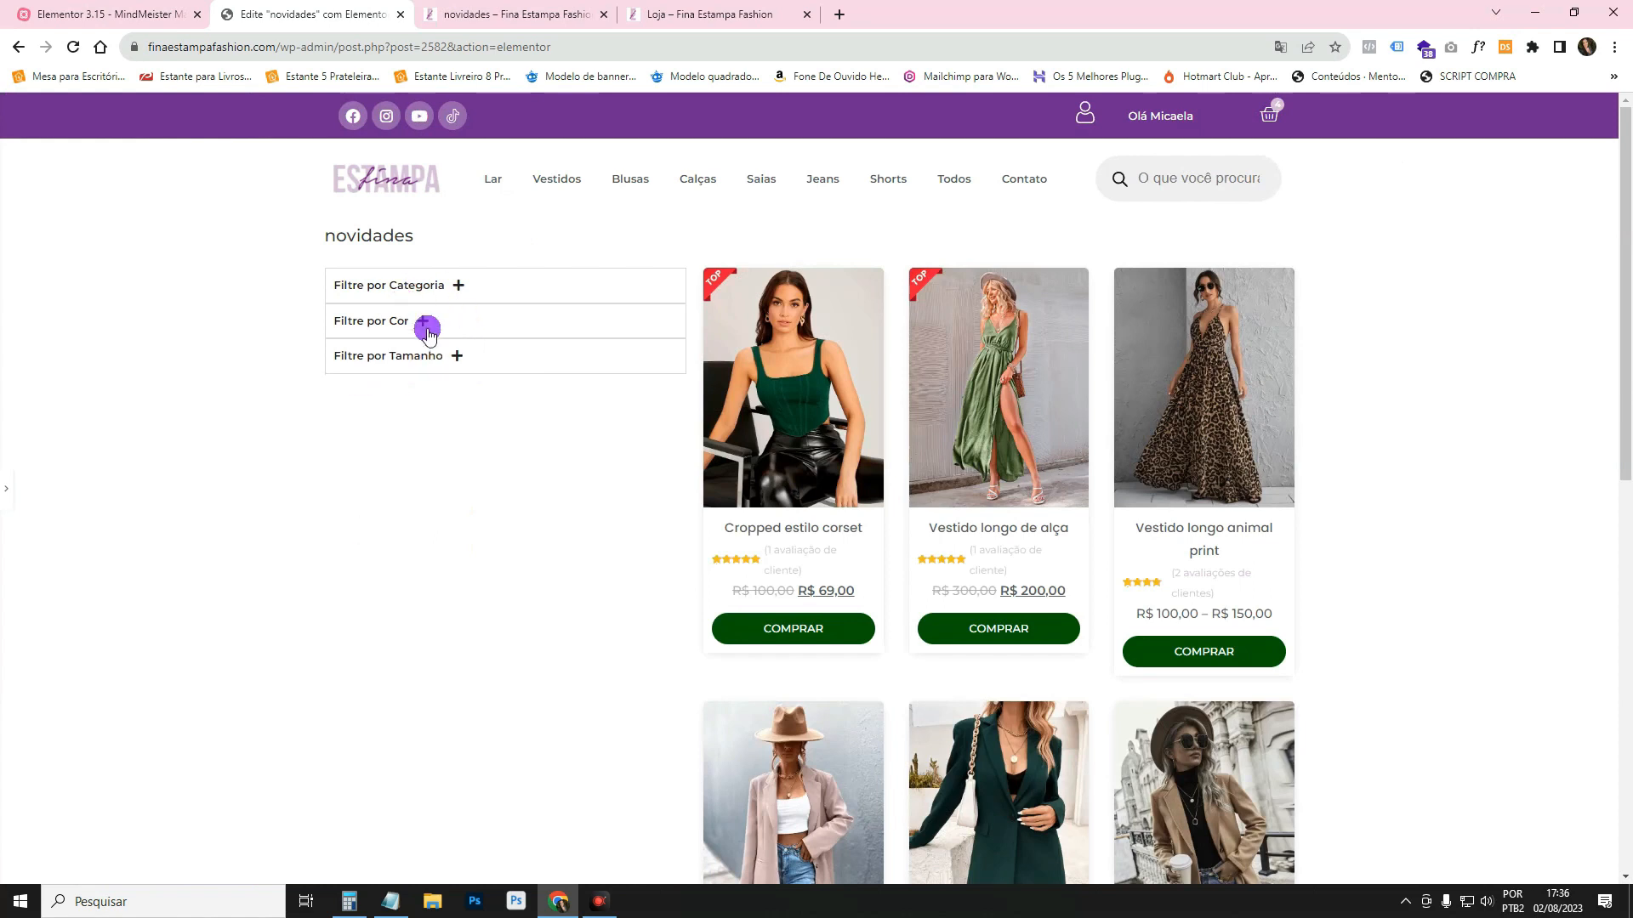
{"action": "left_click", "coordinate": [457, 287]}
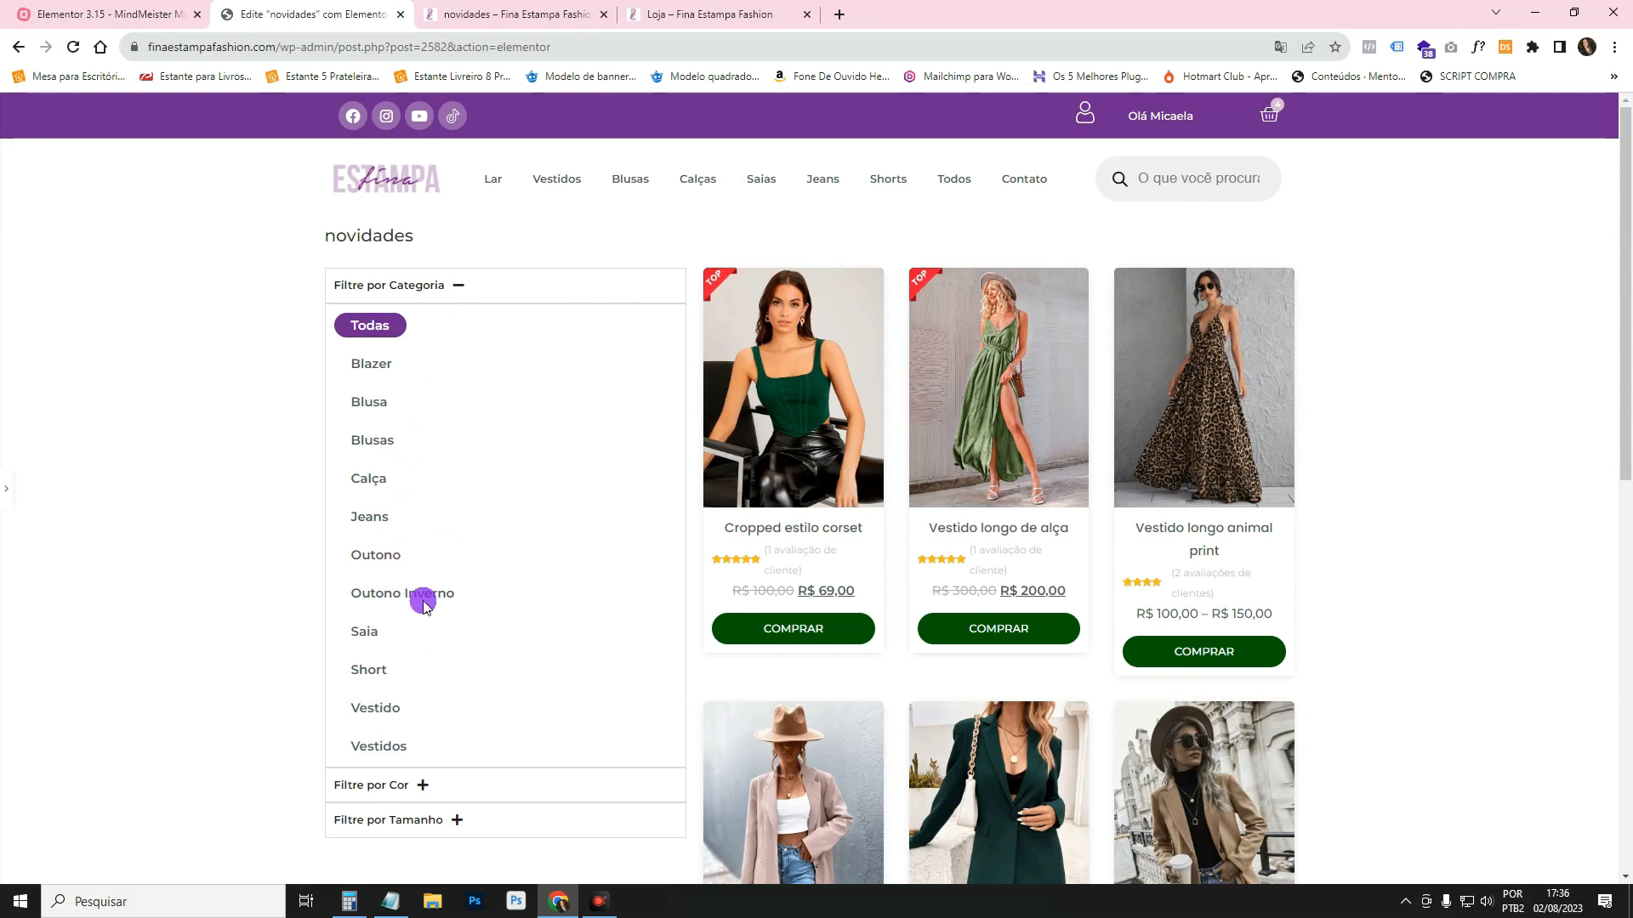
Test the previewed accordion by expanding Filtre por Cor and Filtre por Tamanho, filtering the products by size GG, and collapsing the size filter.
{"action": "left_click", "coordinate": [456, 287]}
{"action": "left_click", "coordinate": [393, 321]}
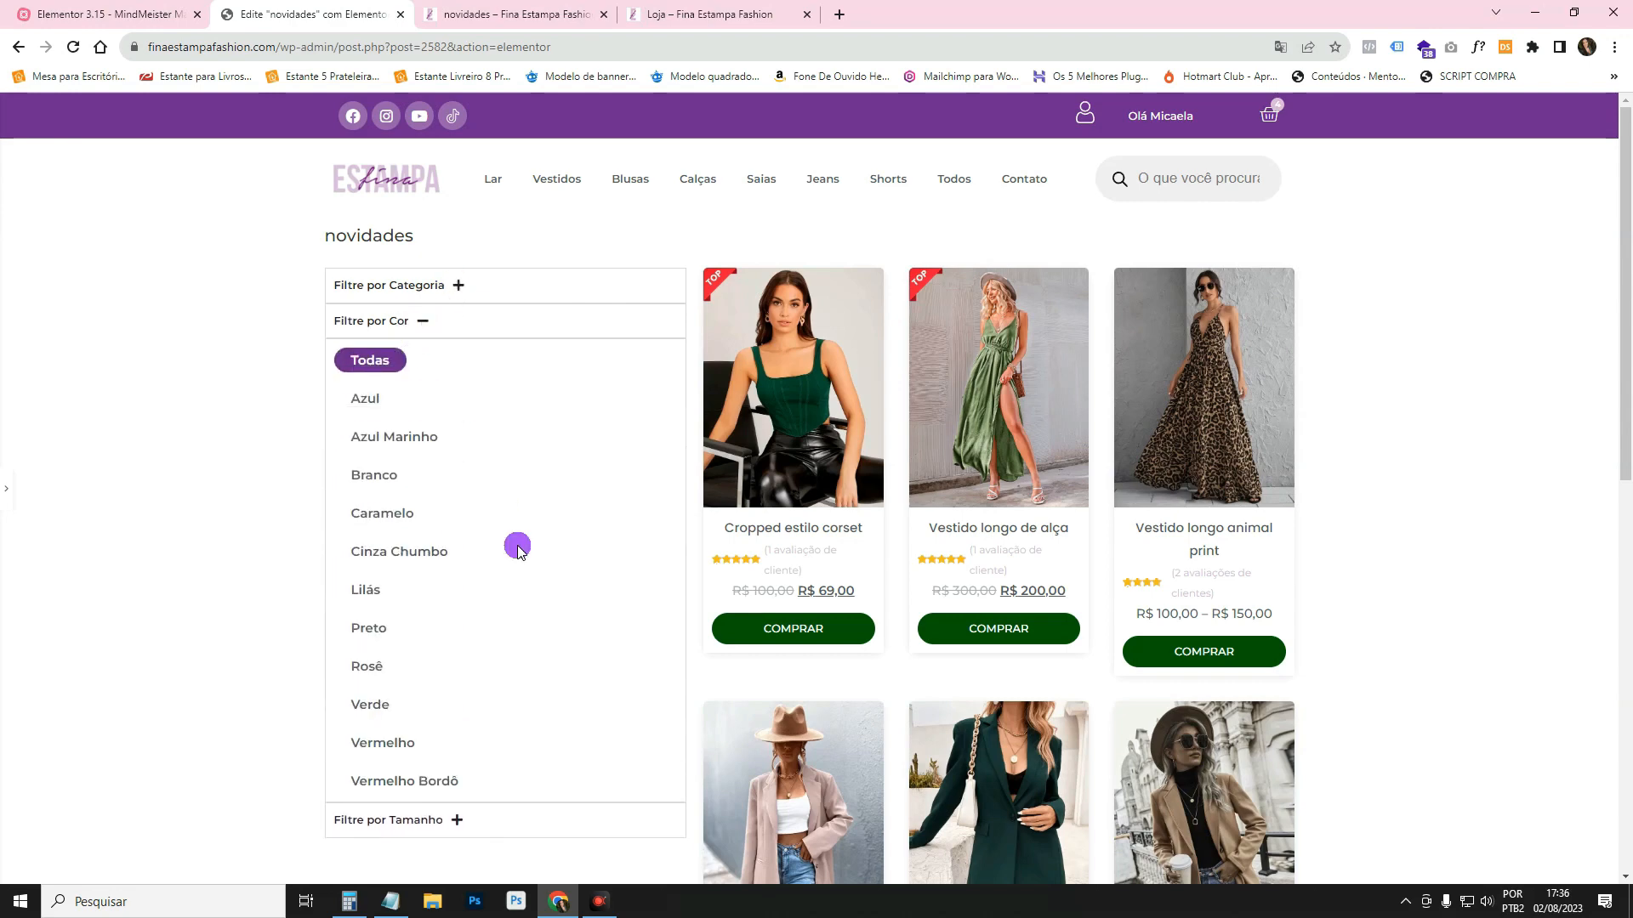
{"action": "left_click", "coordinate": [396, 333]}
{"action": "left_click", "coordinate": [385, 355]}
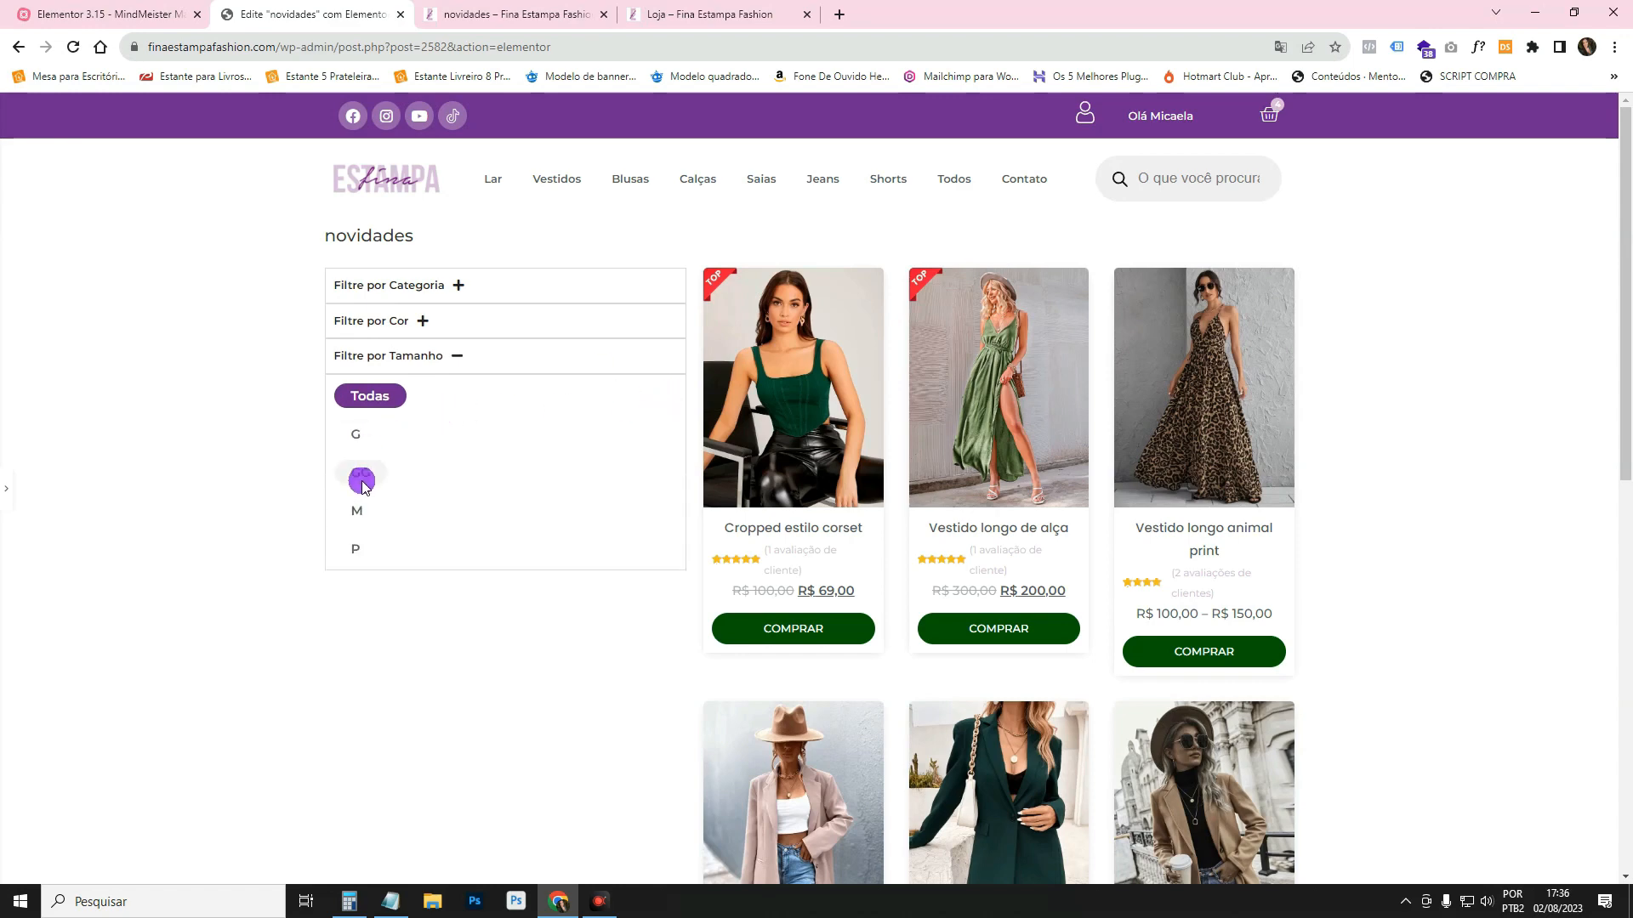
{"action": "left_click", "coordinate": [361, 481]}
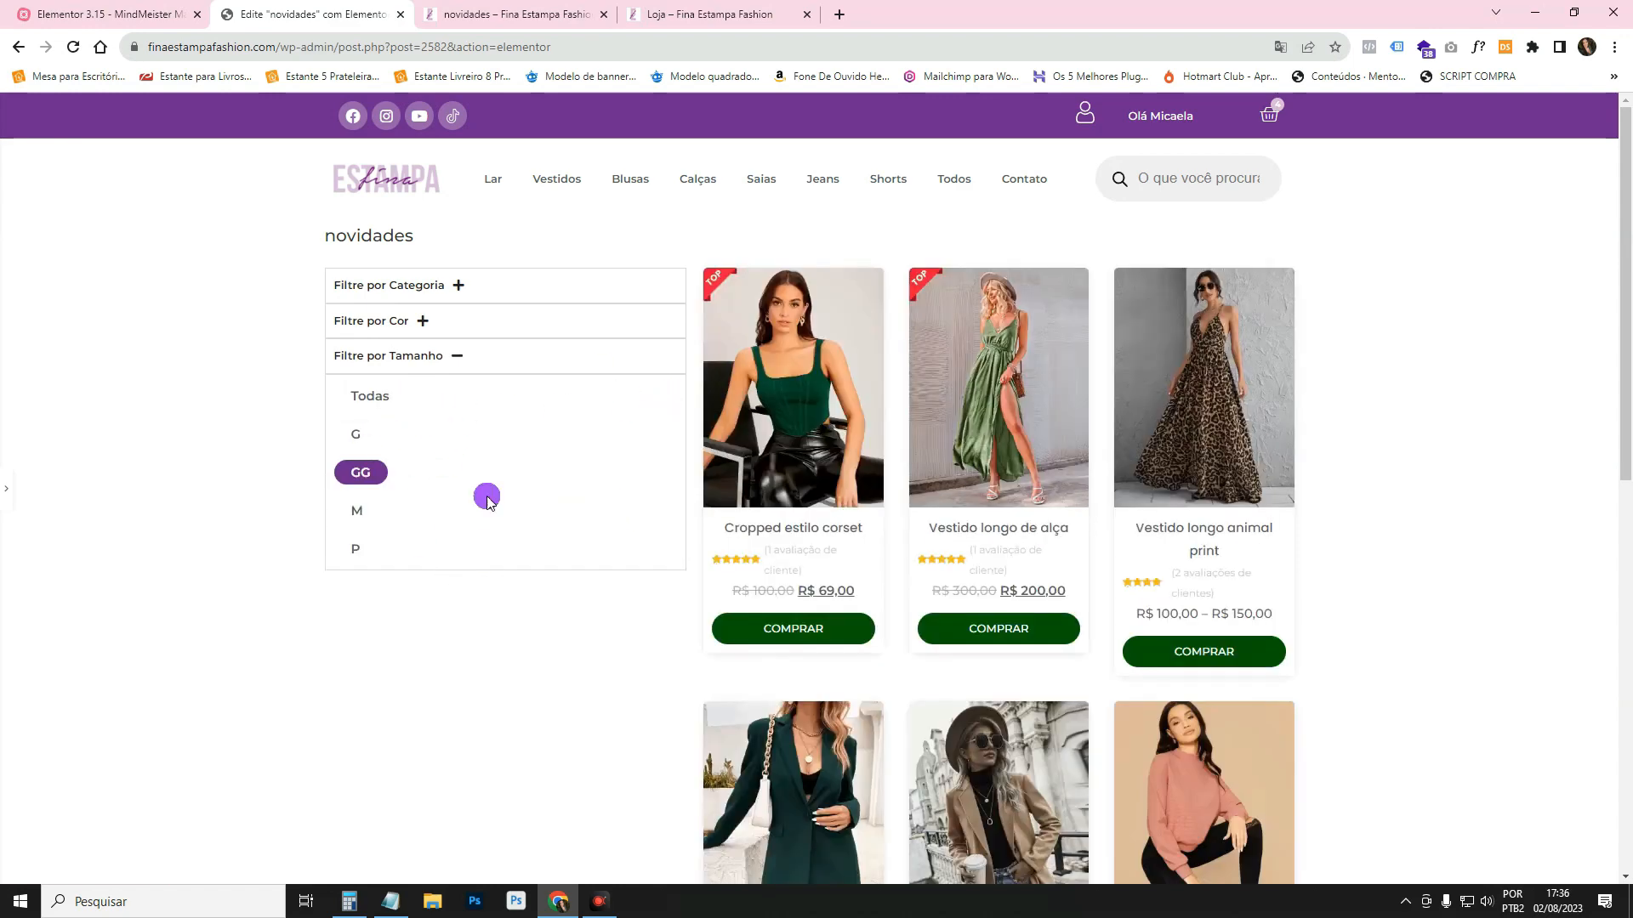
{"action": "left_click", "coordinate": [419, 364]}
Narrow the filter accordion beside the product grid to a custom width of 33%.
{"action": "left_click", "coordinate": [6, 488]}
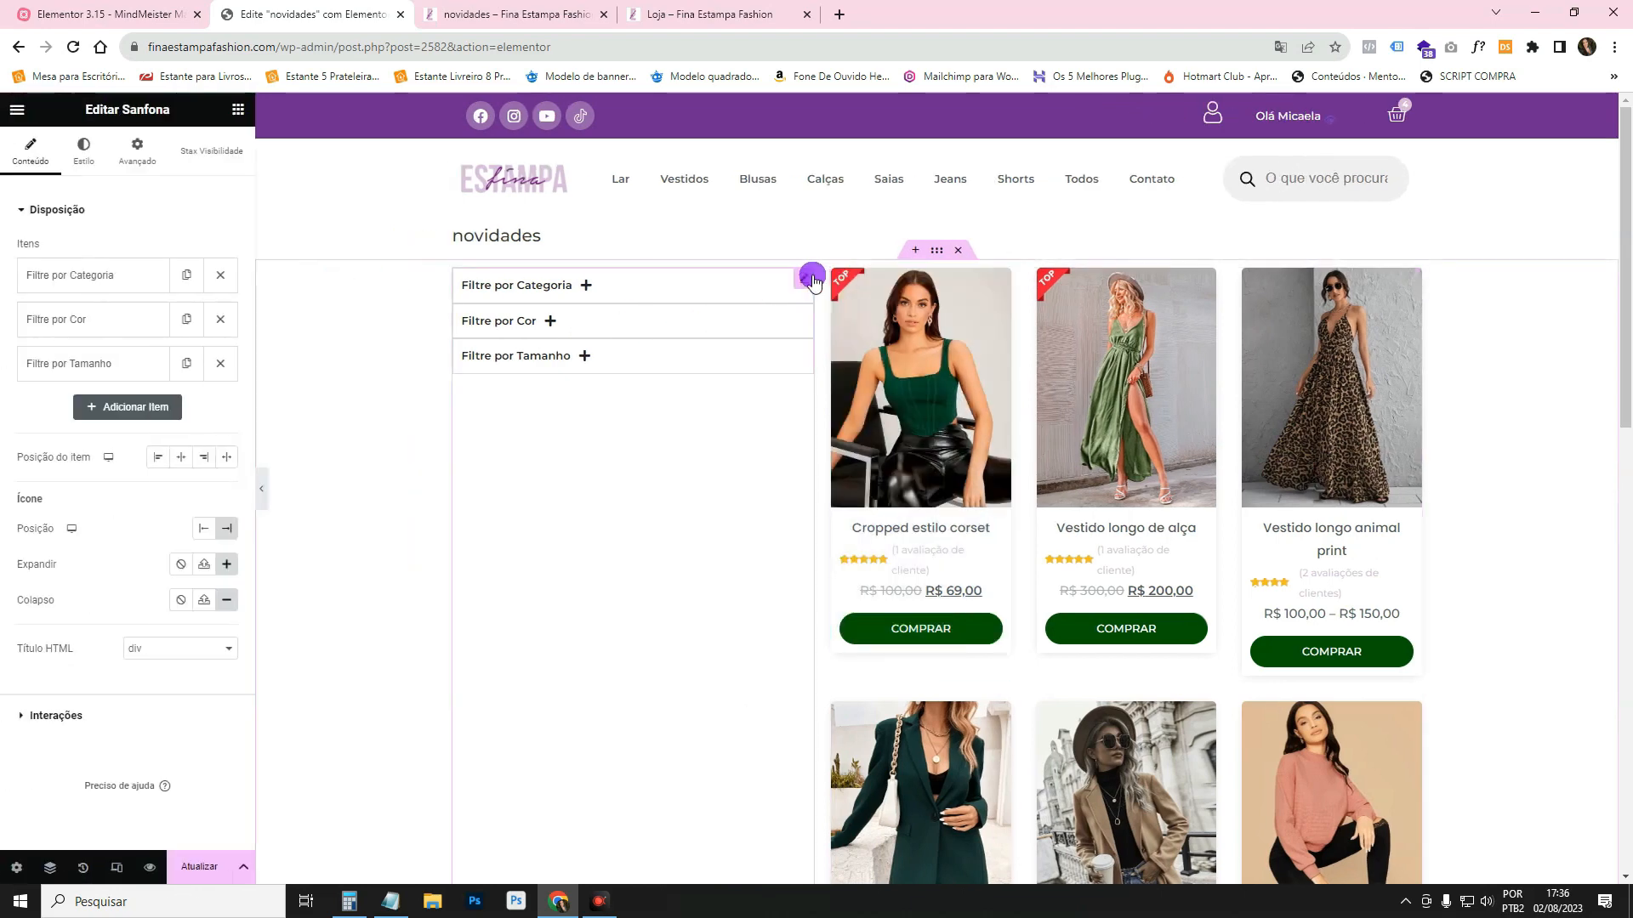
{"action": "left_click", "coordinate": [137, 151]}
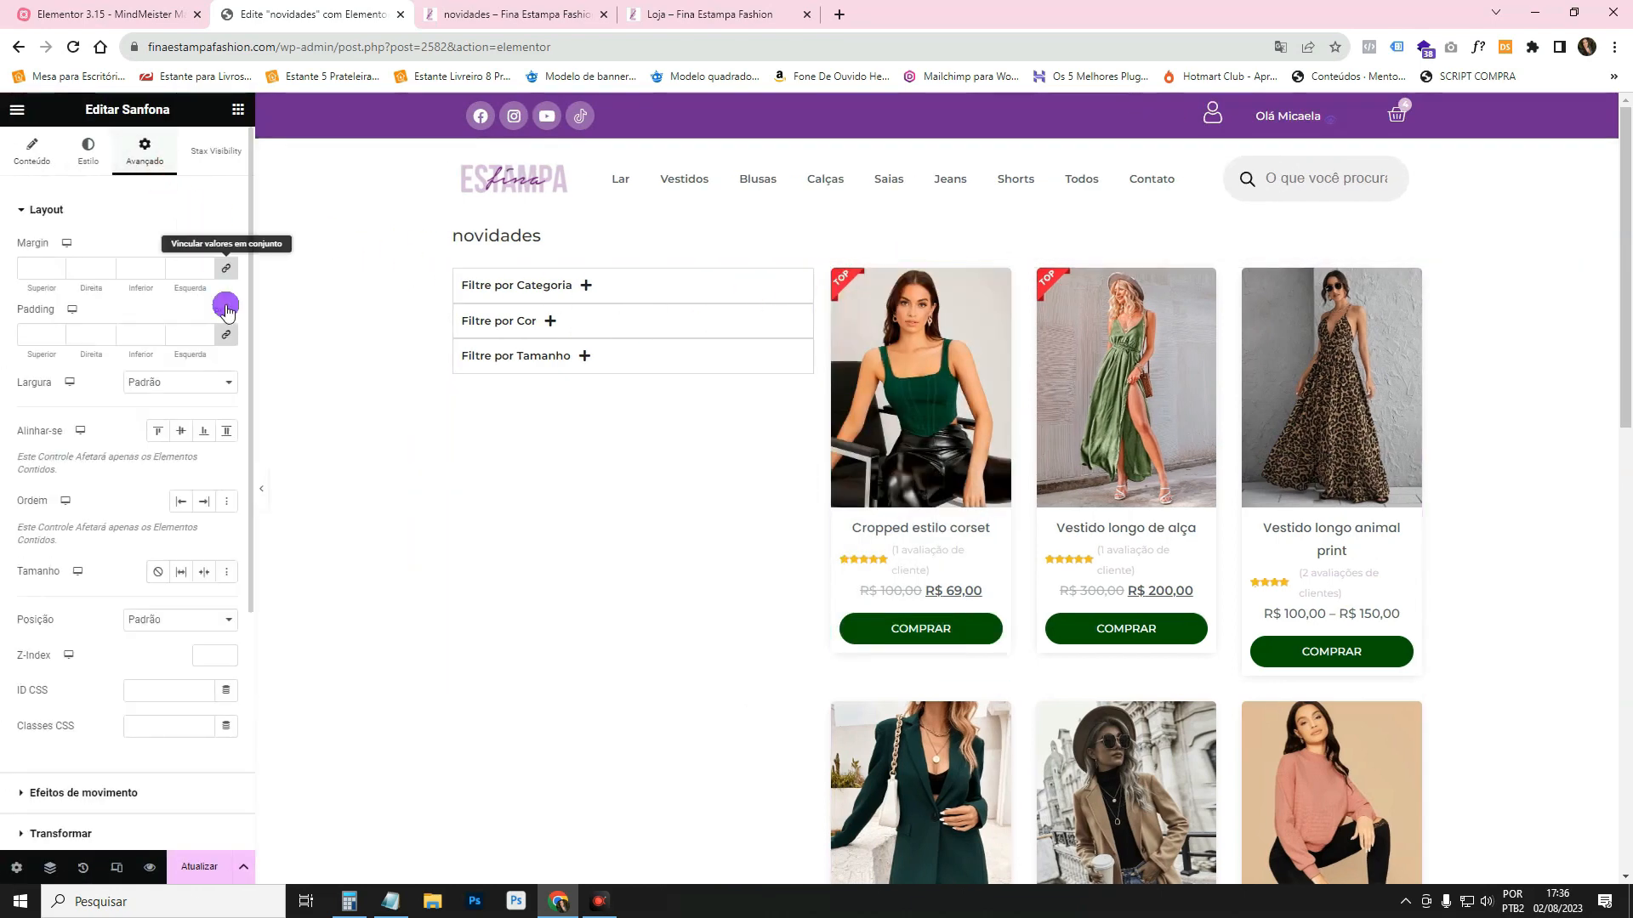
{"action": "left_click", "coordinate": [182, 391]}
{"action": "left_click", "coordinate": [147, 430]}
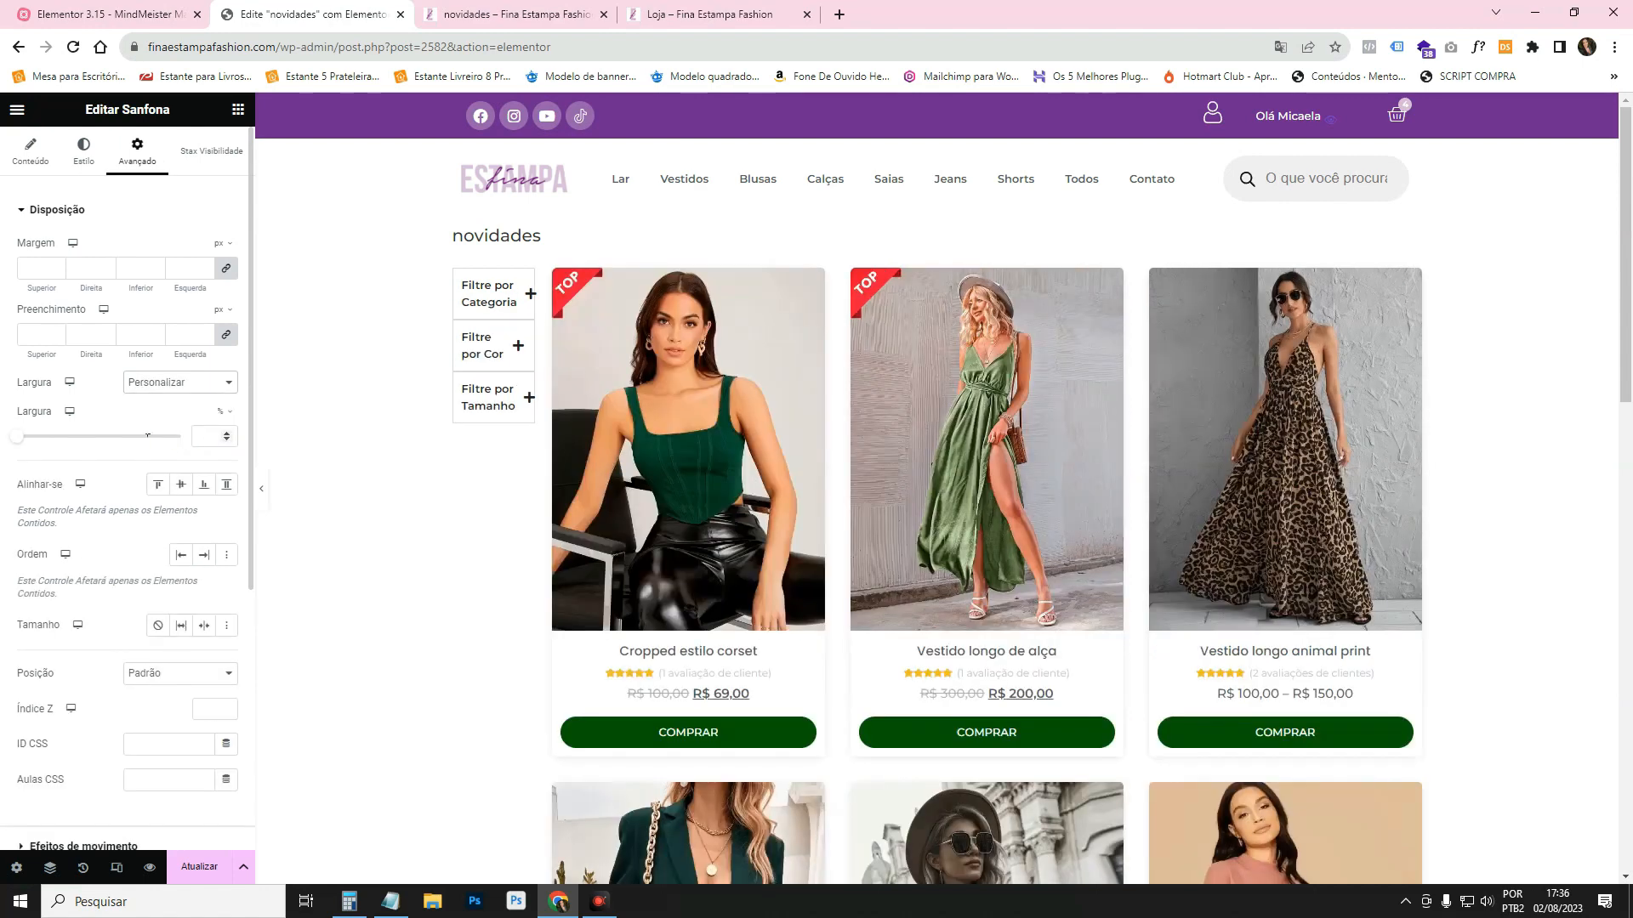
{"action": "left_click_drag", "start_coordinate": [18, 437], "coordinate": [73, 445]}
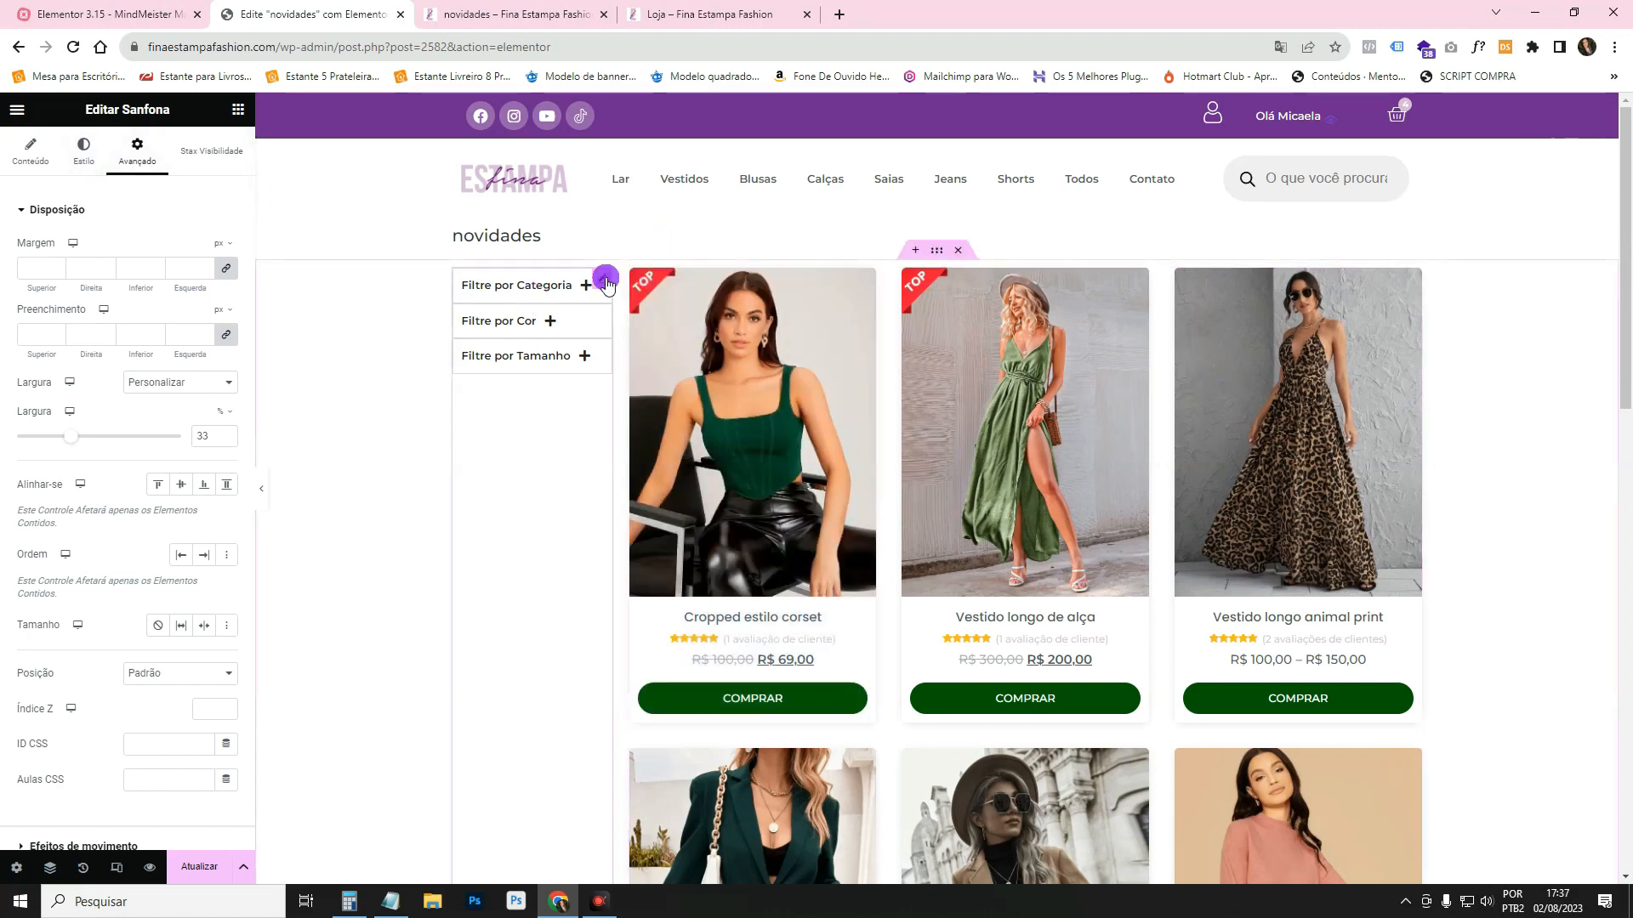
Set the border type of the accordion items to Nenhum in their normal state.
{"action": "left_click", "coordinate": [84, 151]}
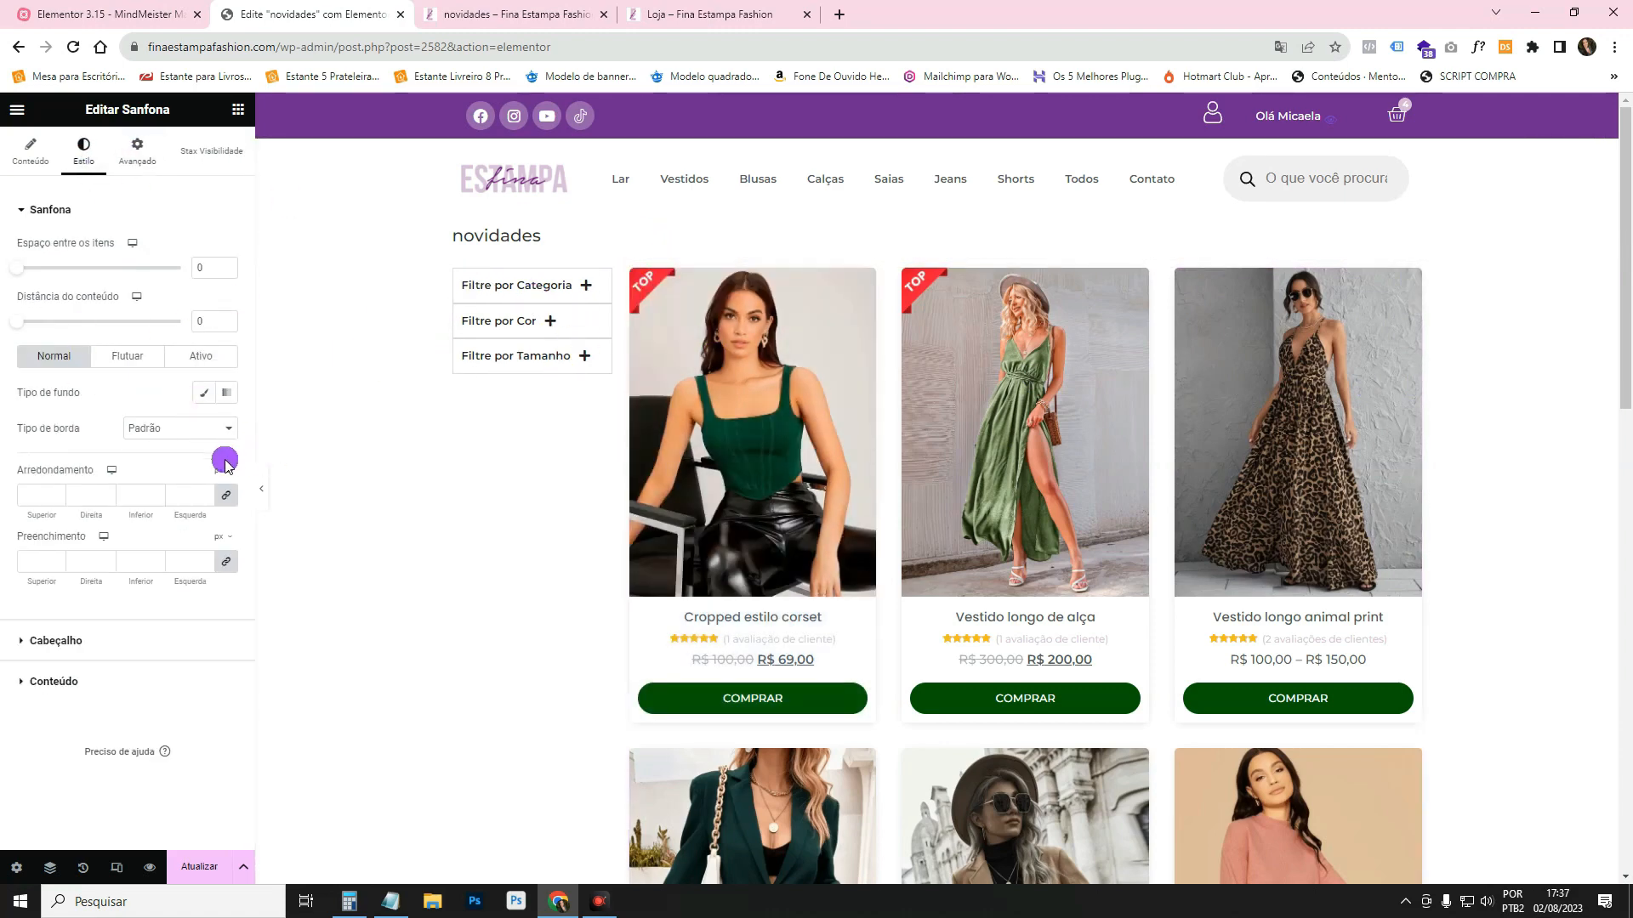
{"action": "left_click", "coordinate": [156, 430]}
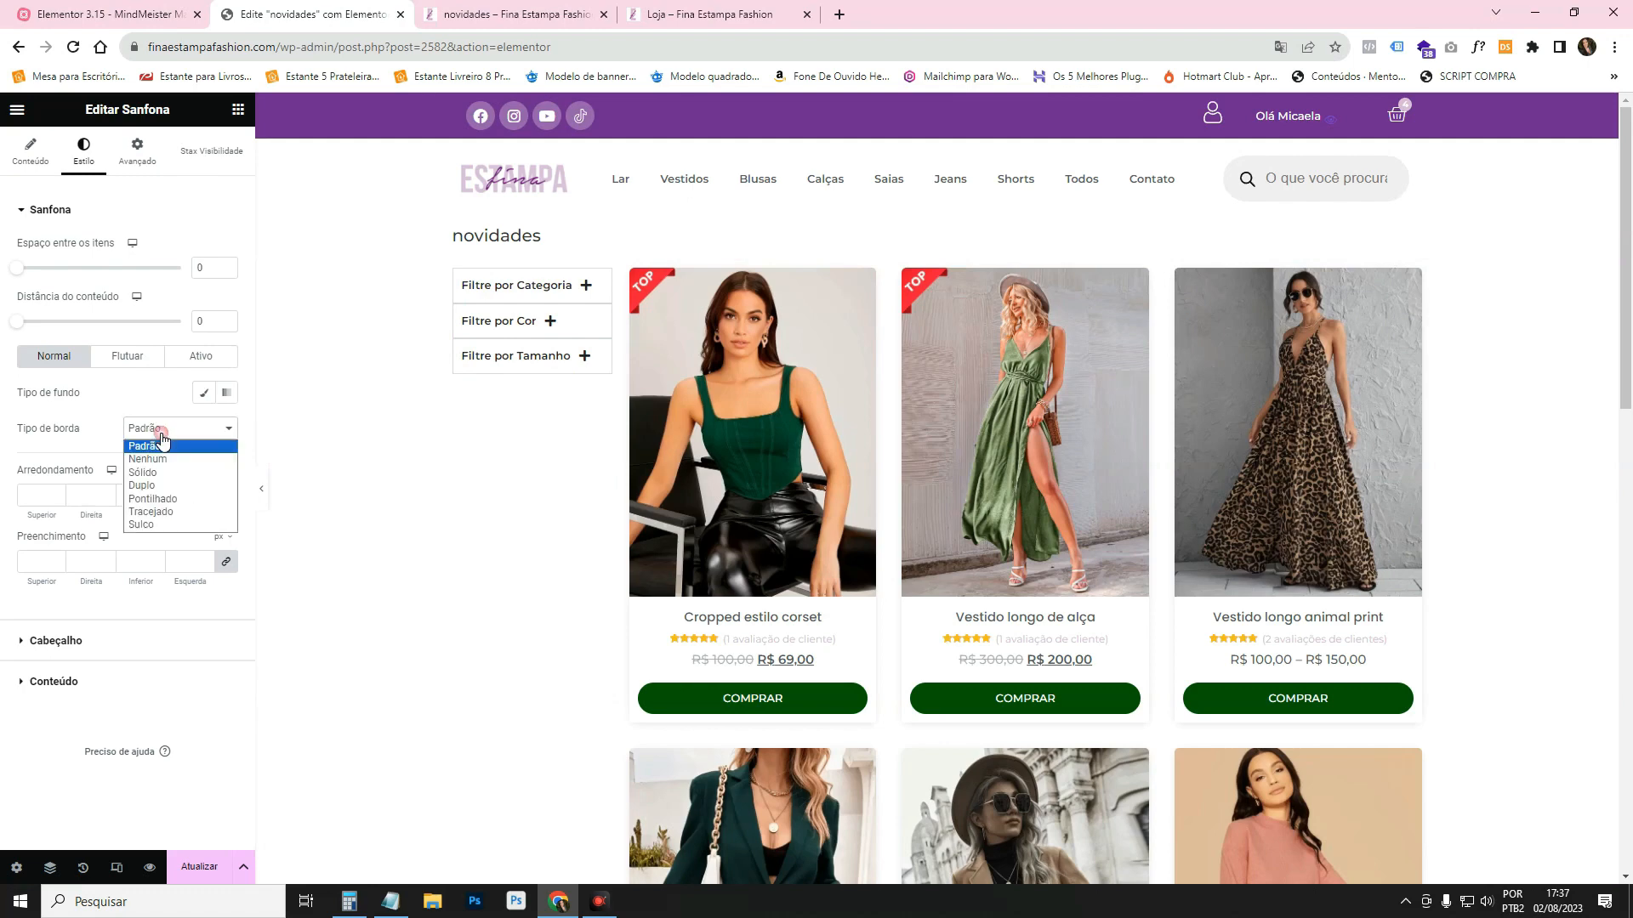
{"action": "left_click", "coordinate": [159, 463]}
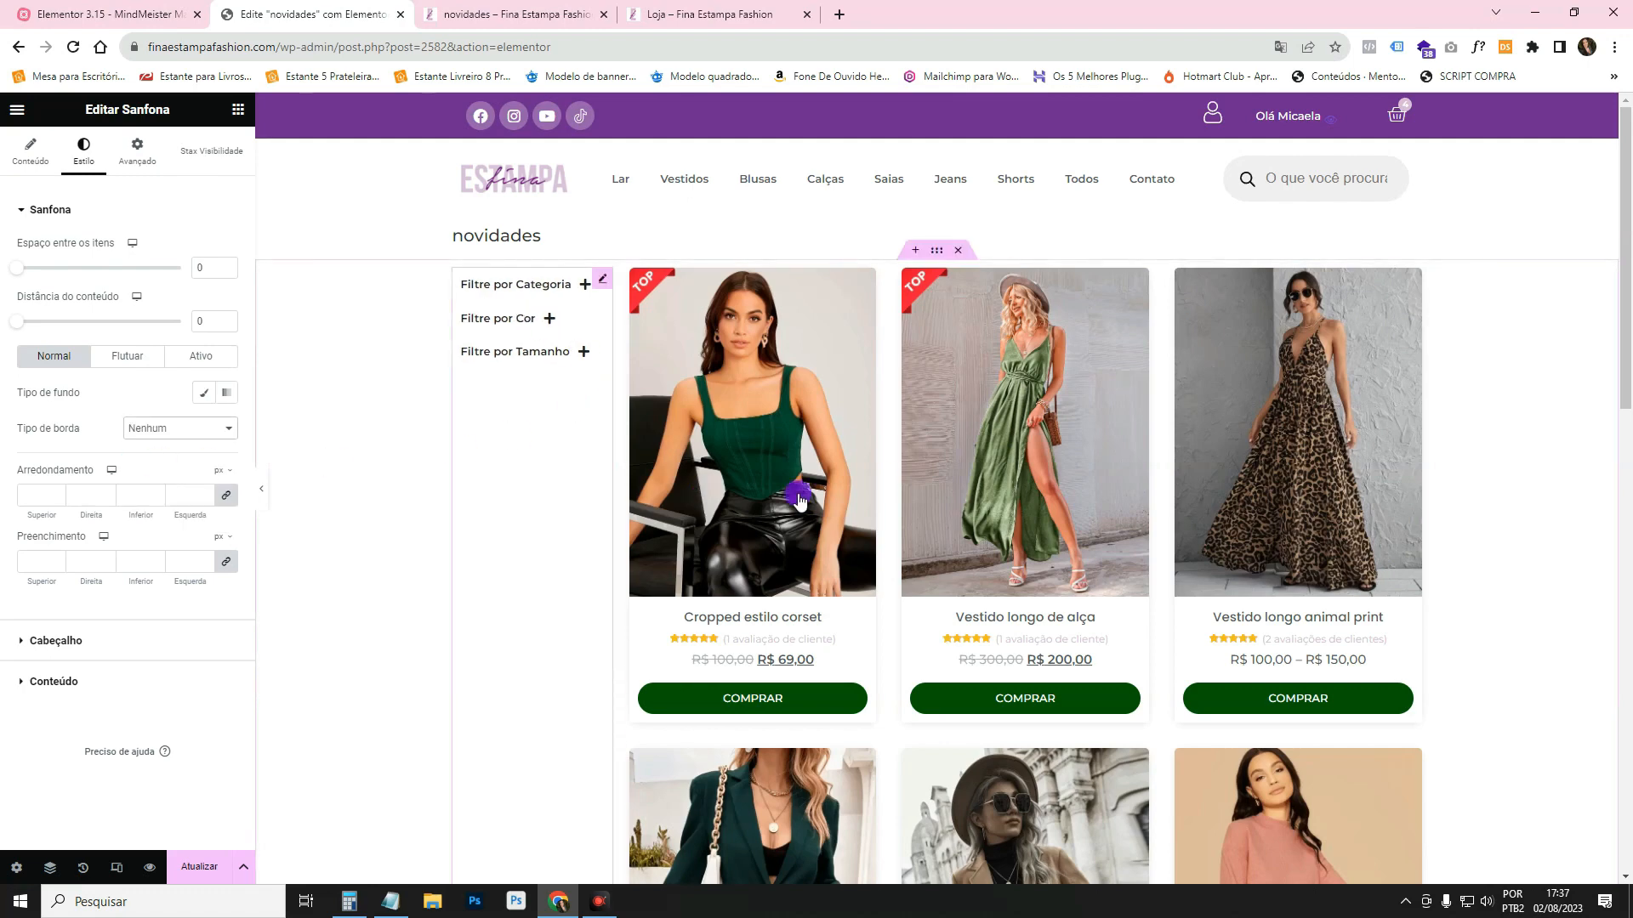
Expand Filtre por Categoria to check its content box and set the accordion content's border type to Nenhum.
{"action": "left_click", "coordinate": [545, 284]}
{"action": "left_click", "coordinate": [261, 489]}
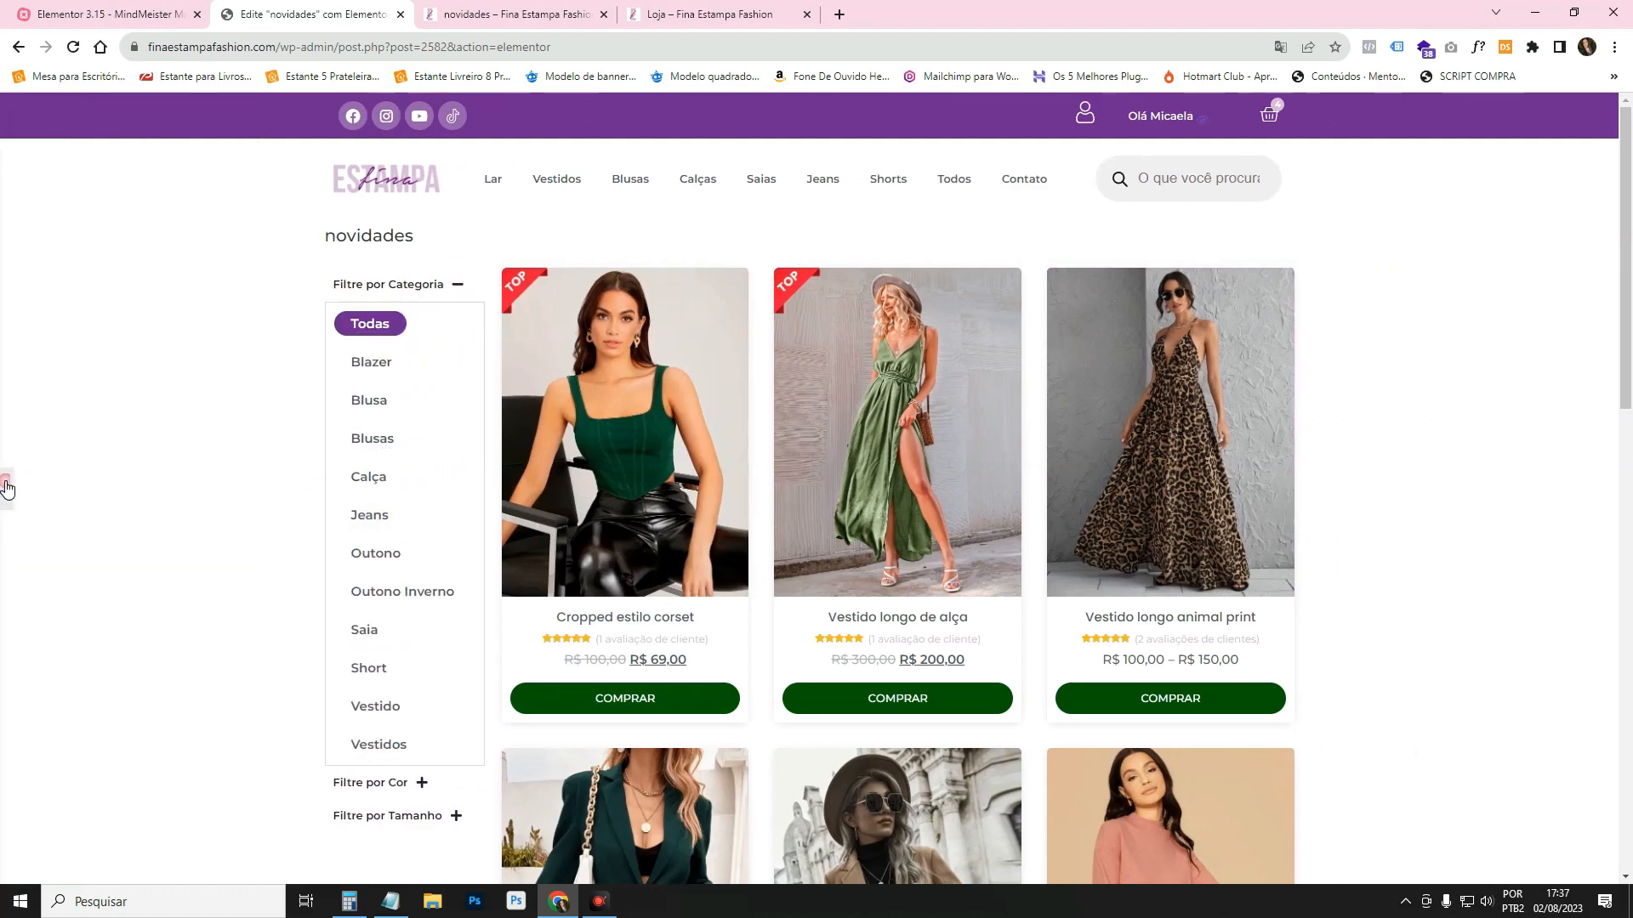
{"action": "left_click", "coordinate": [7, 489]}
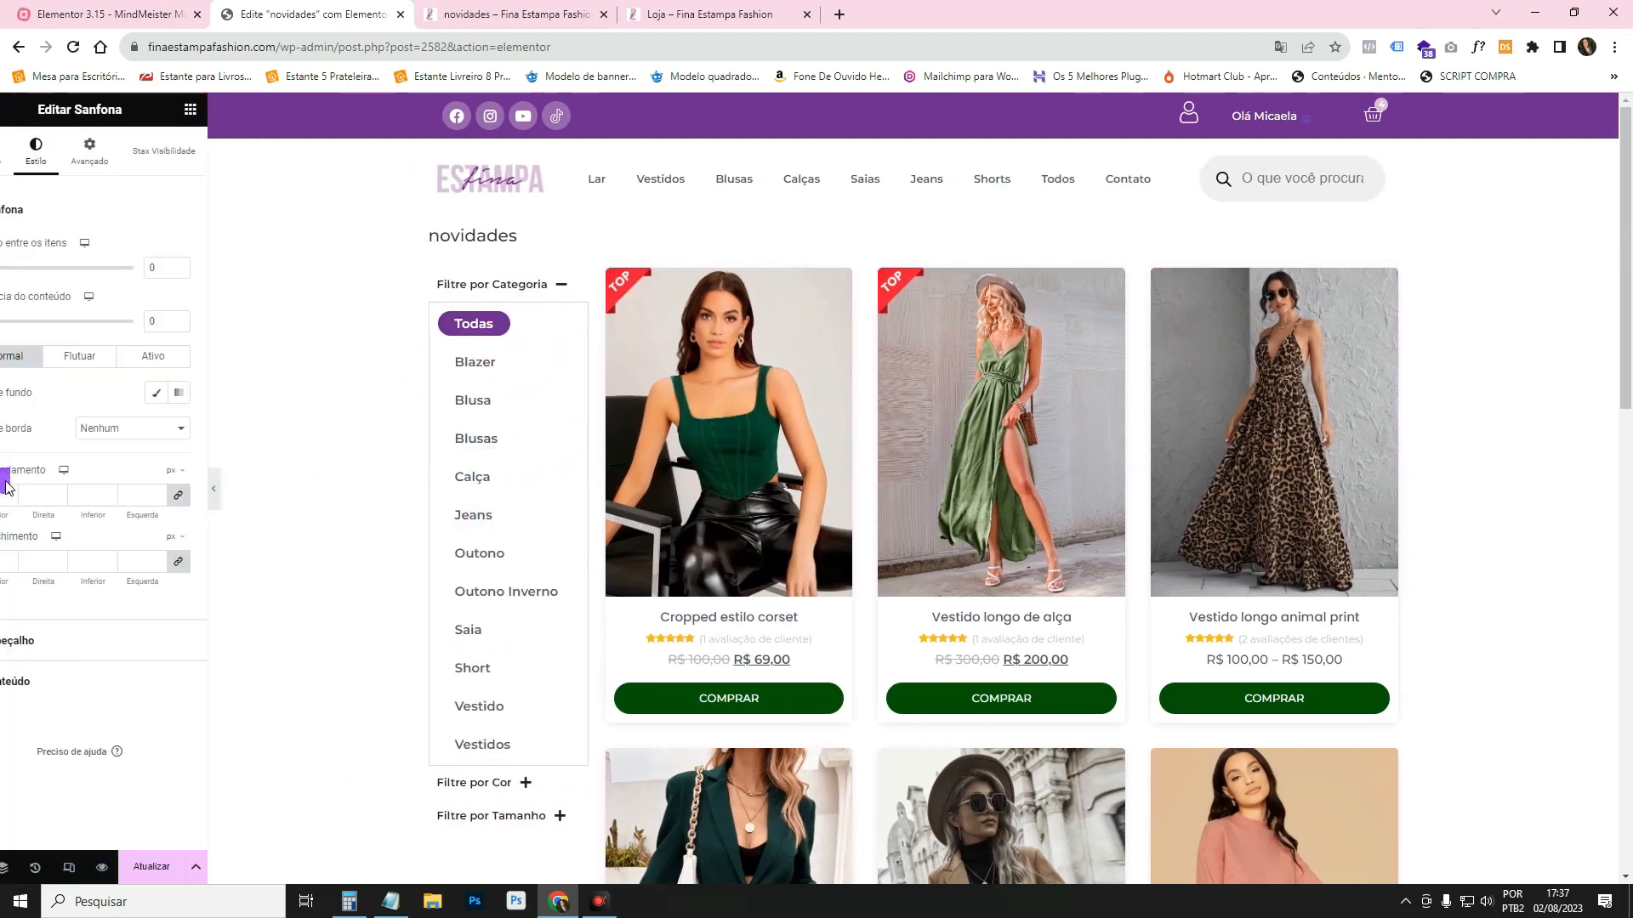
{"action": "left_click", "coordinate": [194, 493]}
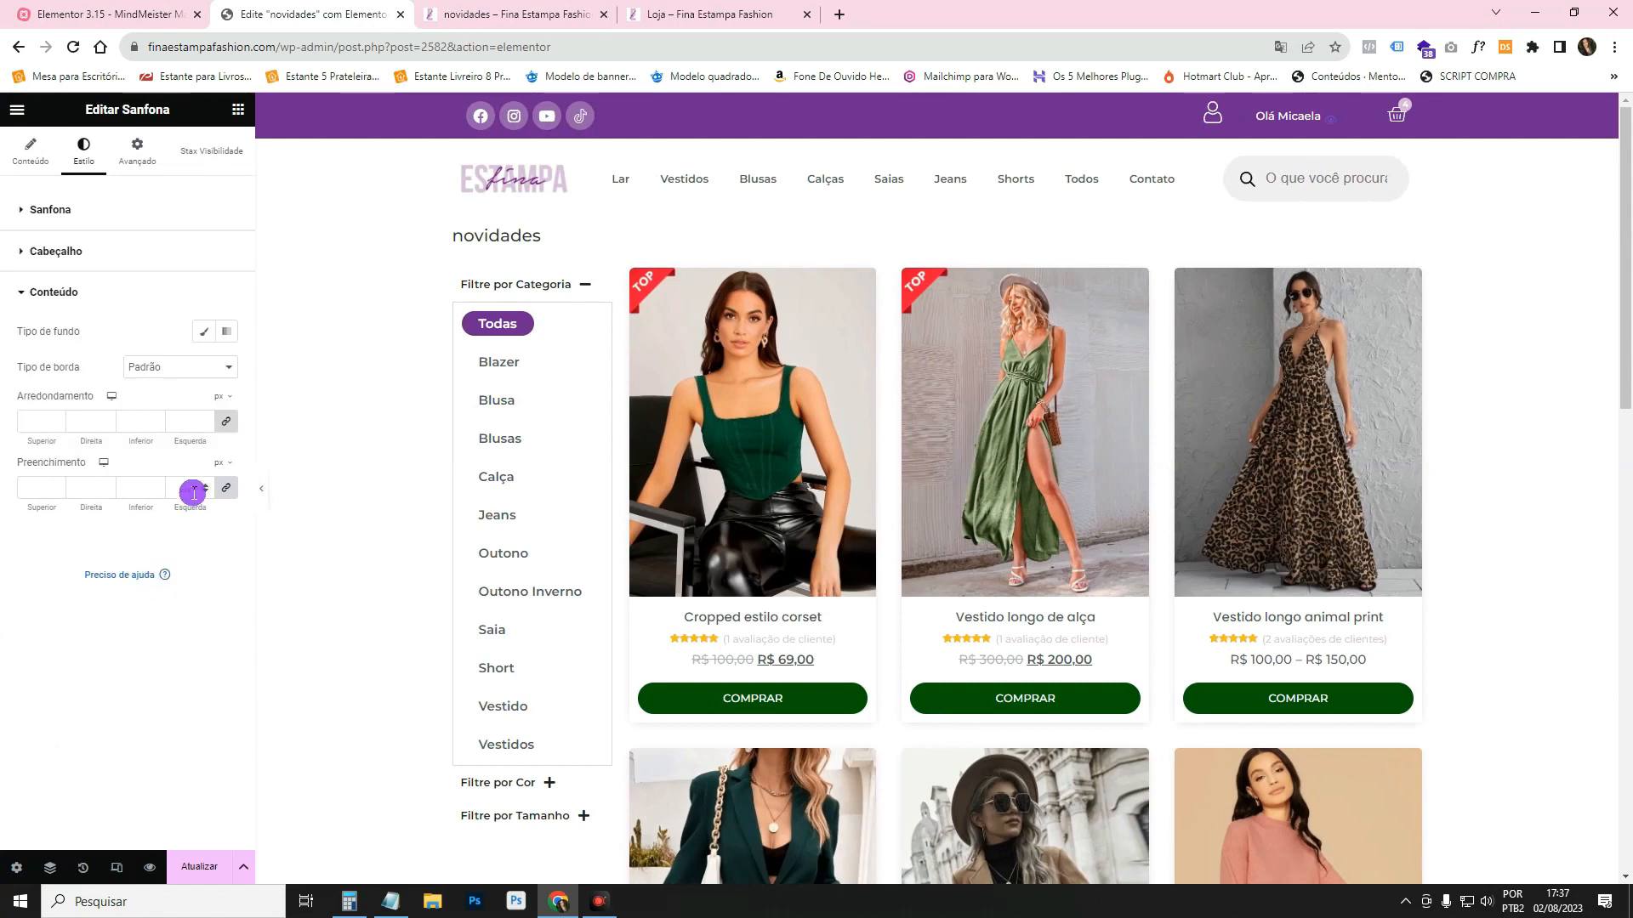
{"action": "left_click", "coordinate": [180, 366]}
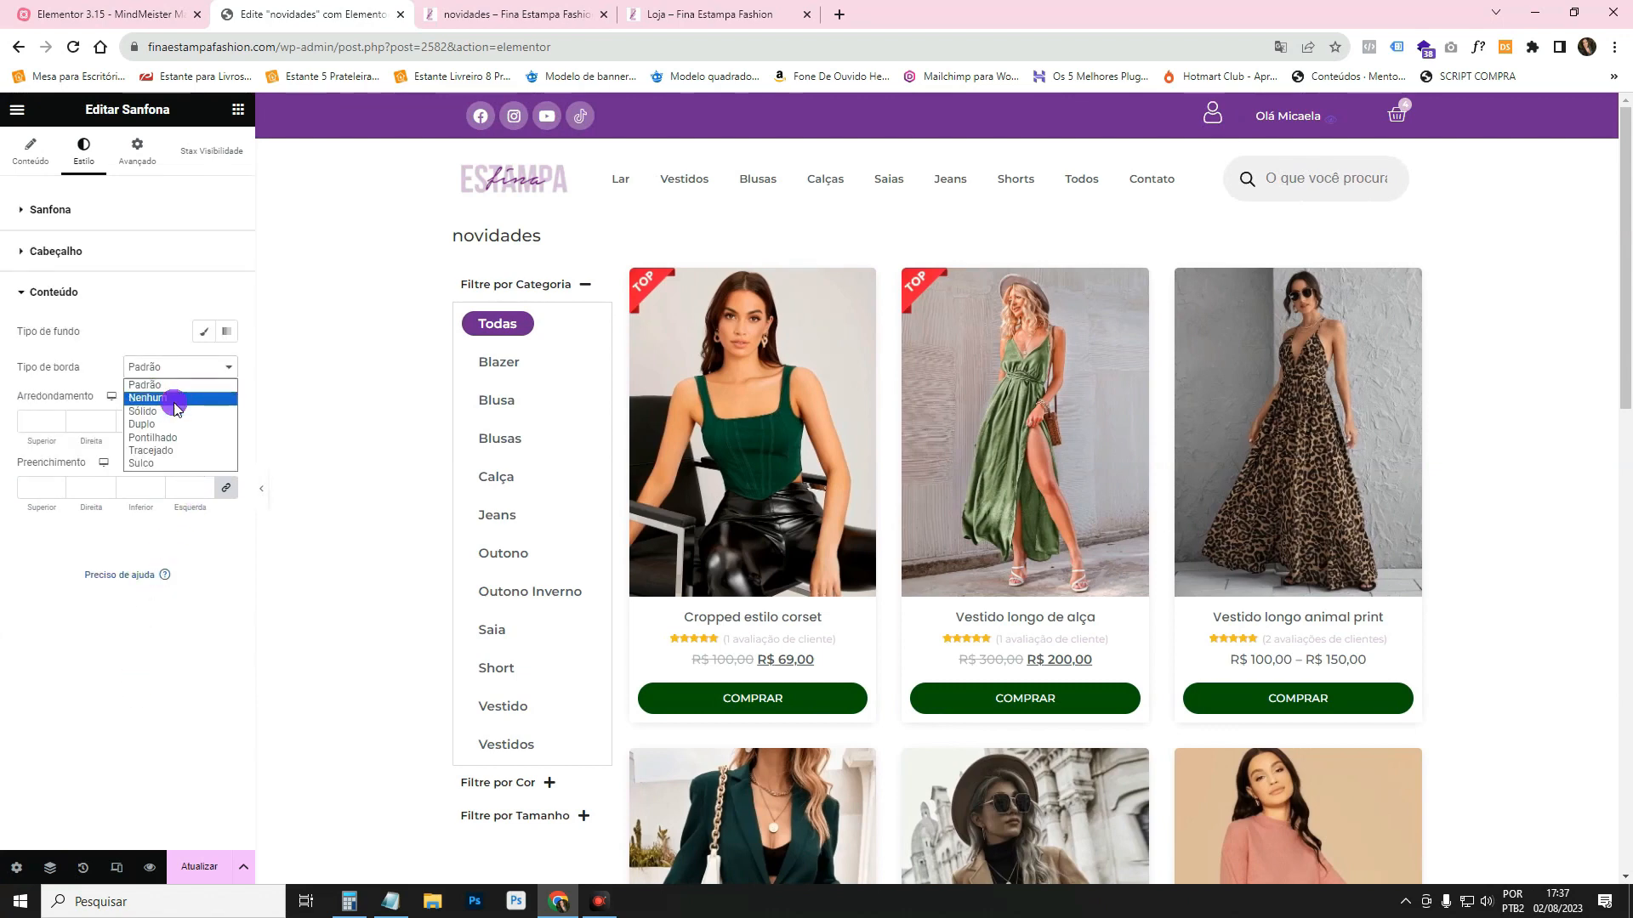
{"action": "left_click", "coordinate": [173, 408]}
Give the accordion content a background in the global color Cinza gelo, with its opacity lowered to #F1F1F32E.
{"action": "left_click", "coordinate": [204, 331]}
{"action": "left_click", "coordinate": [204, 367]}
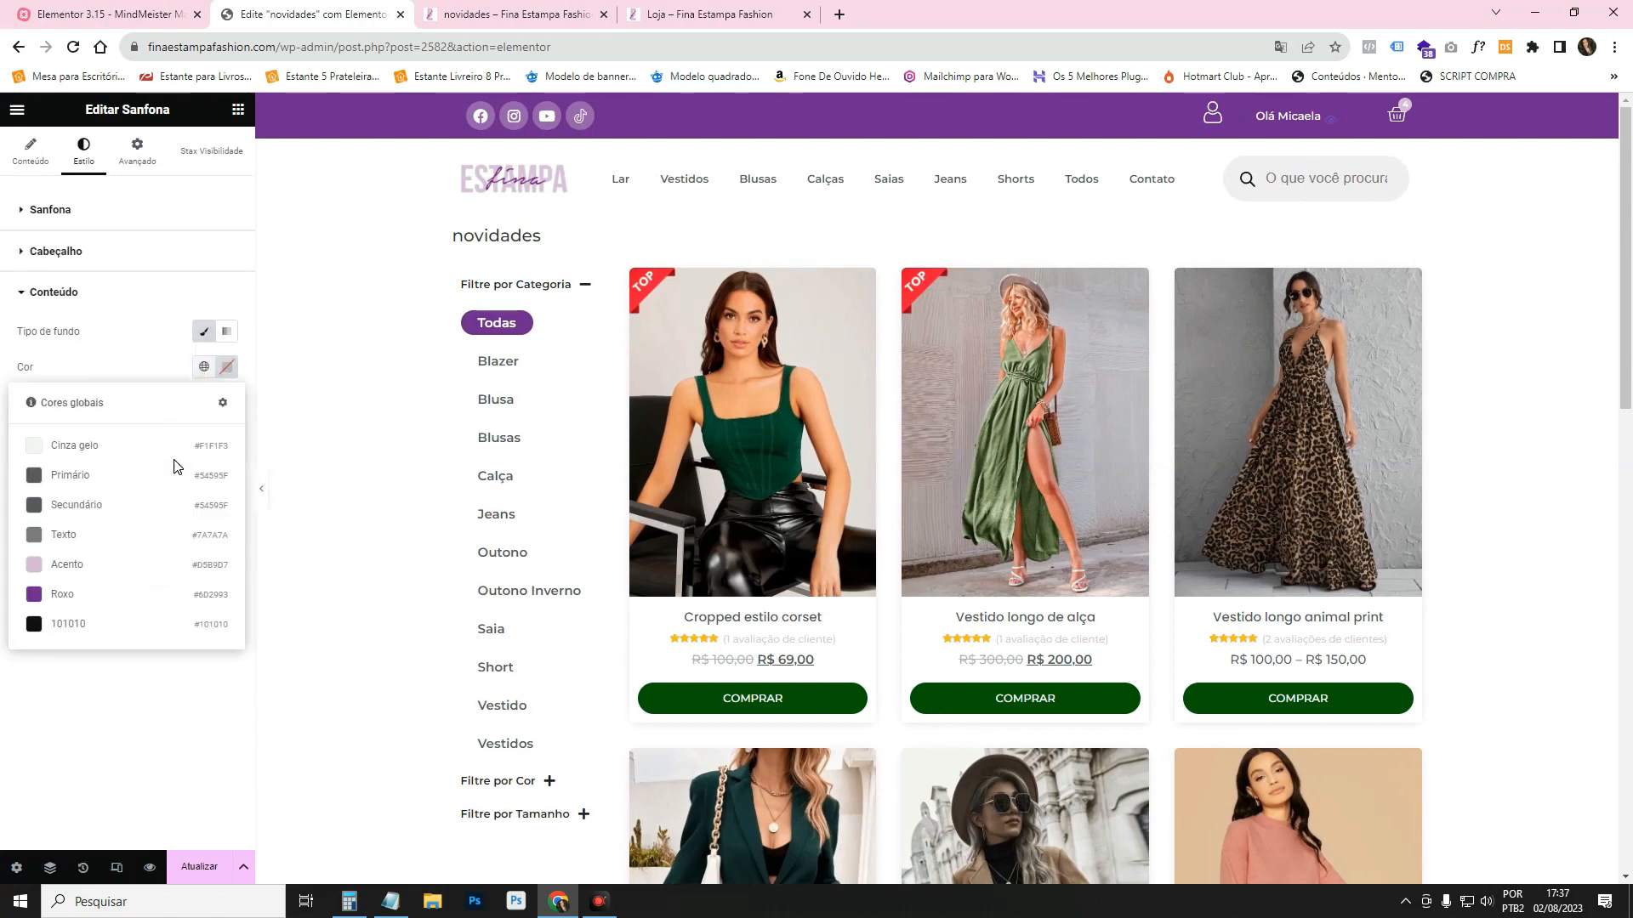
{"action": "left_click", "coordinate": [154, 454]}
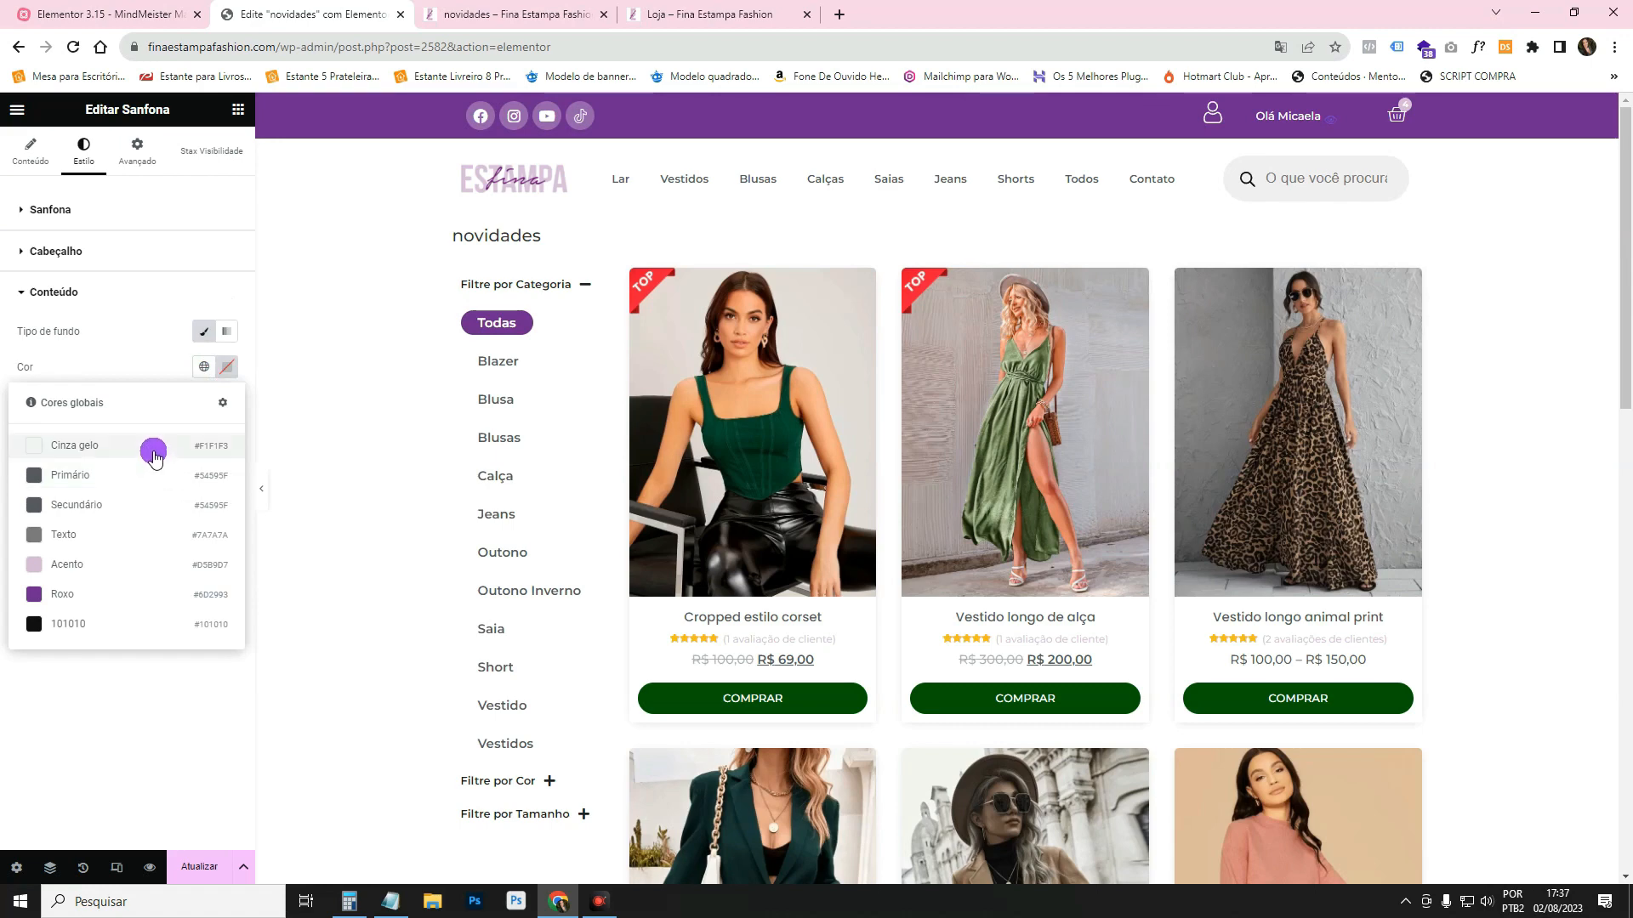
{"action": "left_click", "coordinate": [231, 368]}
{"action": "left_click_drag", "start_coordinate": [208, 588], "coordinate": [163, 587]}
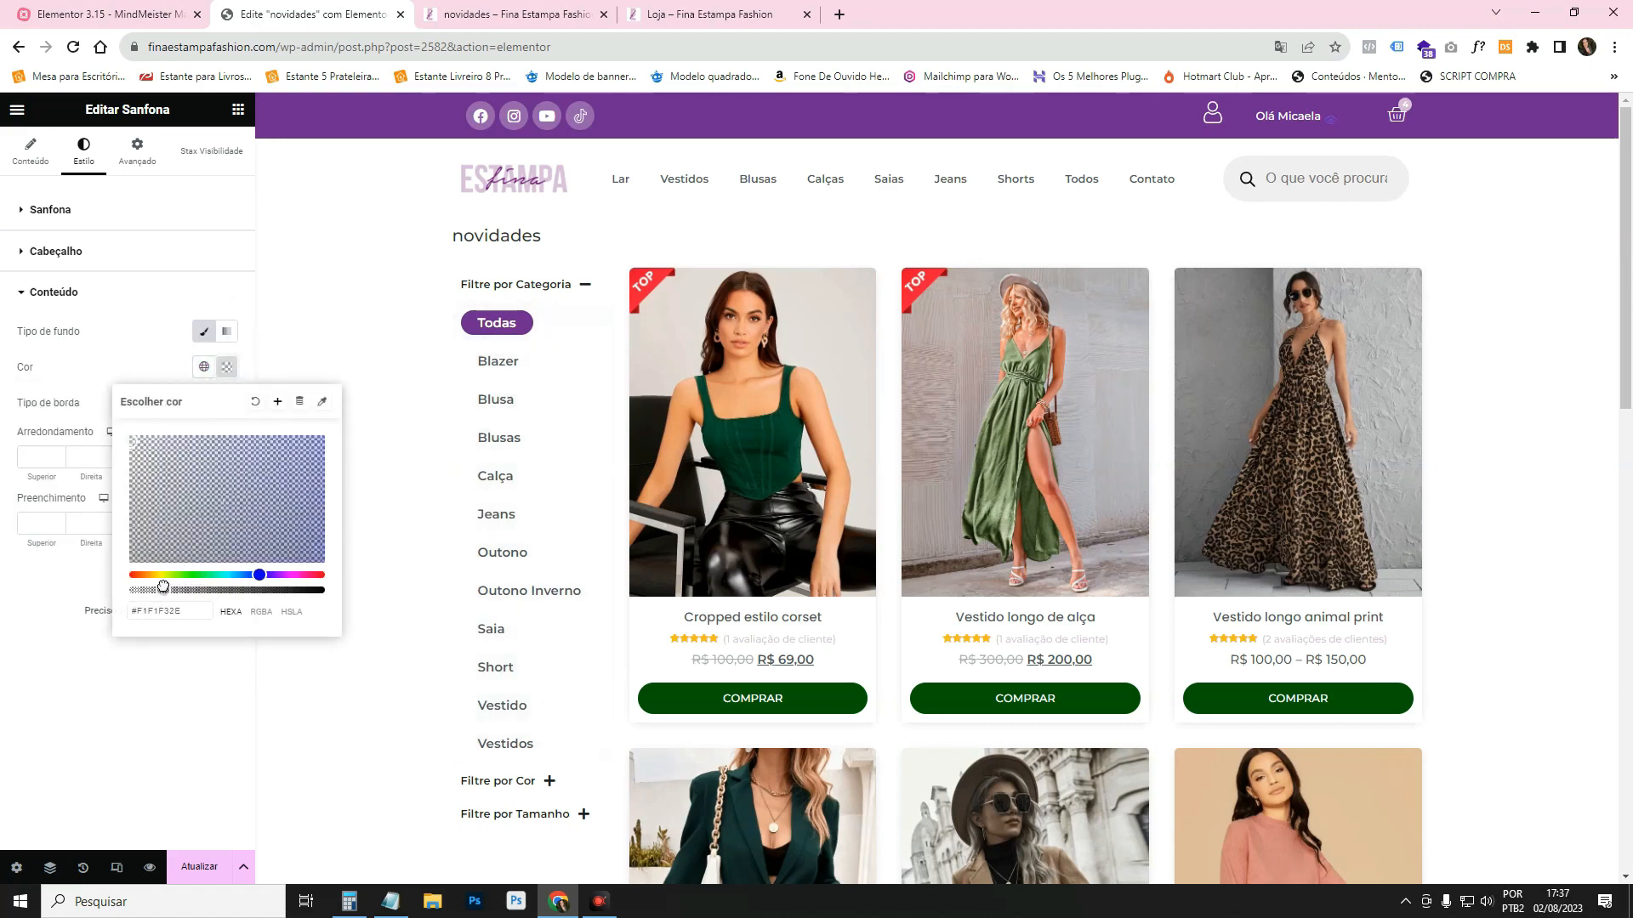
{"action": "left_click", "coordinate": [255, 431]}
Preview the restyled accordion without the editing controls and collapse Filtre por Categoria.
{"action": "key", "text": "ctrl+p"}
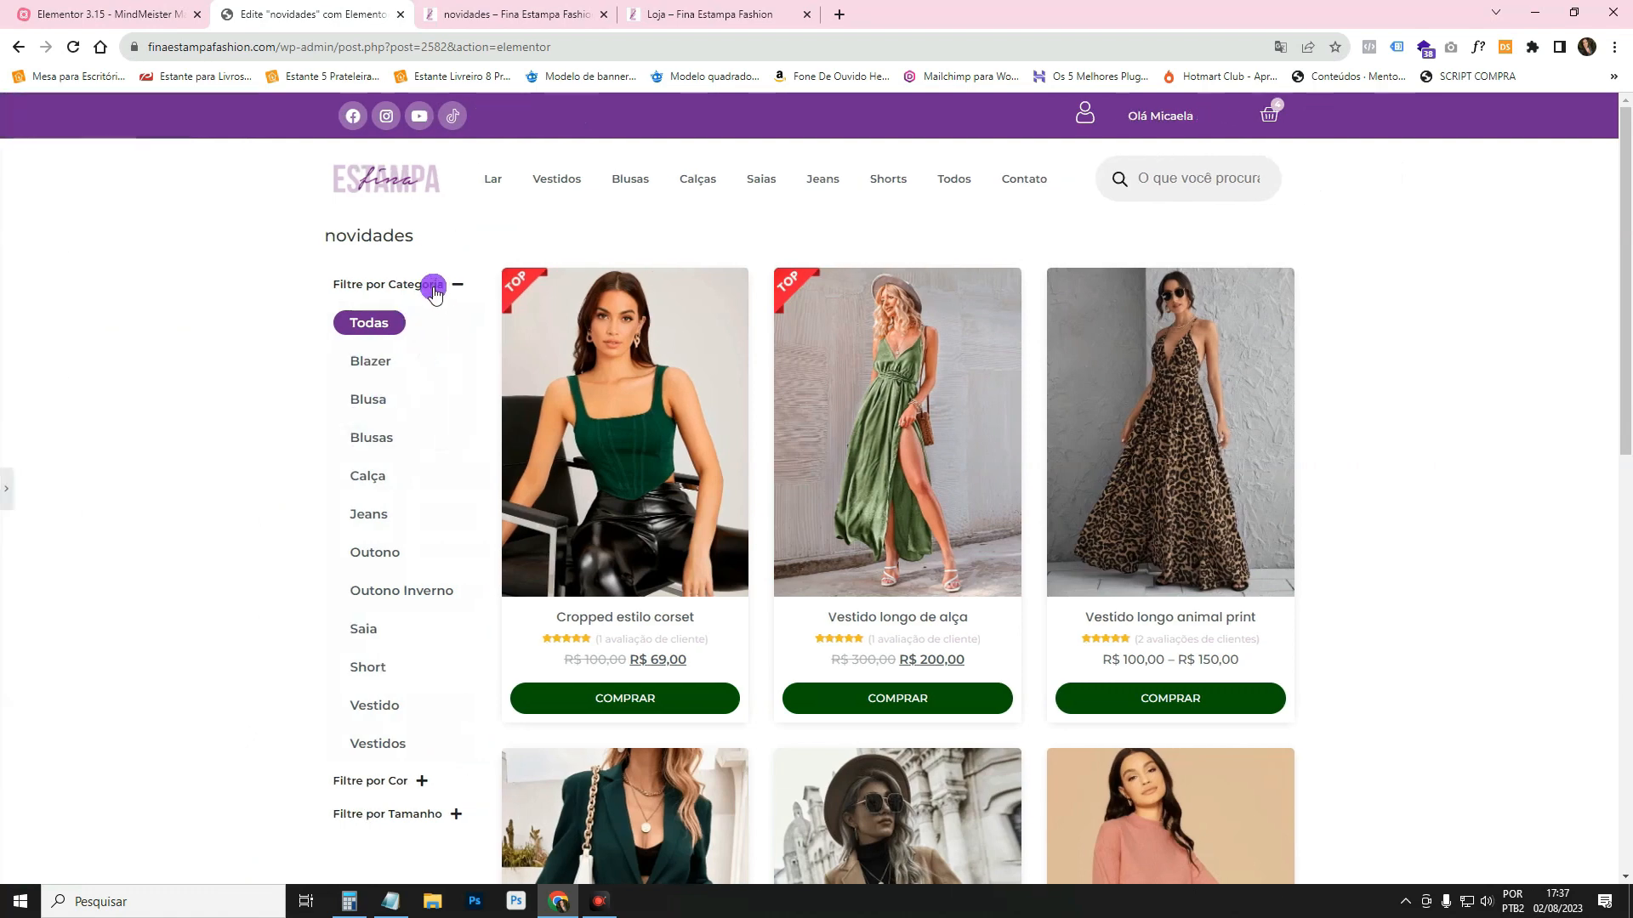
{"action": "left_click", "coordinate": [426, 289]}
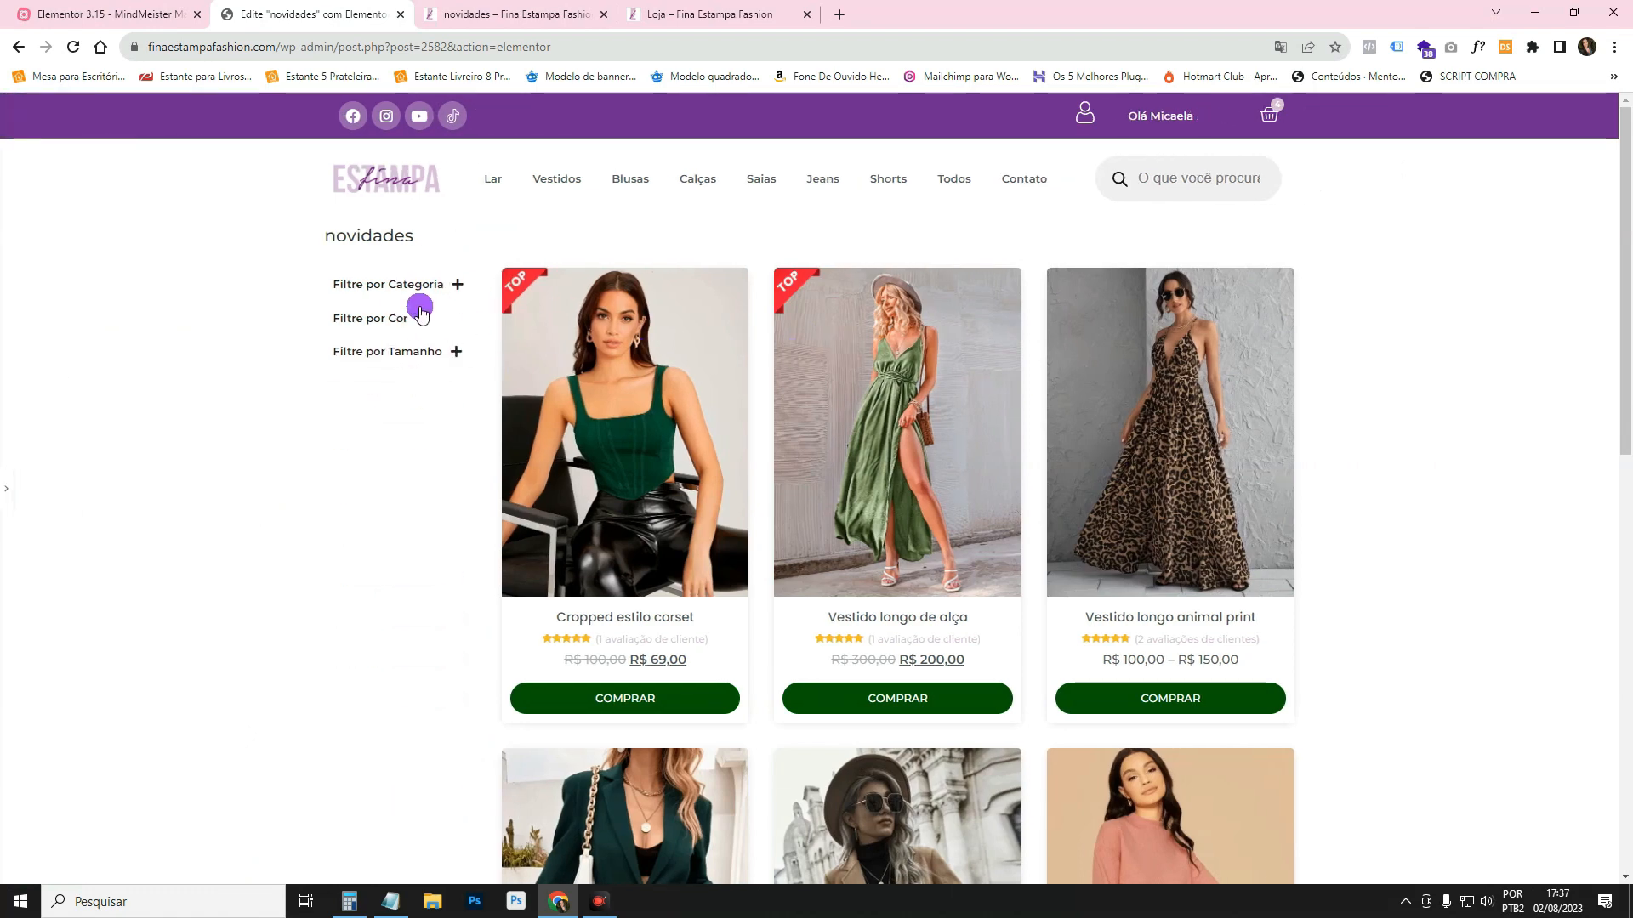
{"action": "left_click", "coordinate": [407, 296]}
{"action": "left_click", "coordinate": [390, 298]}
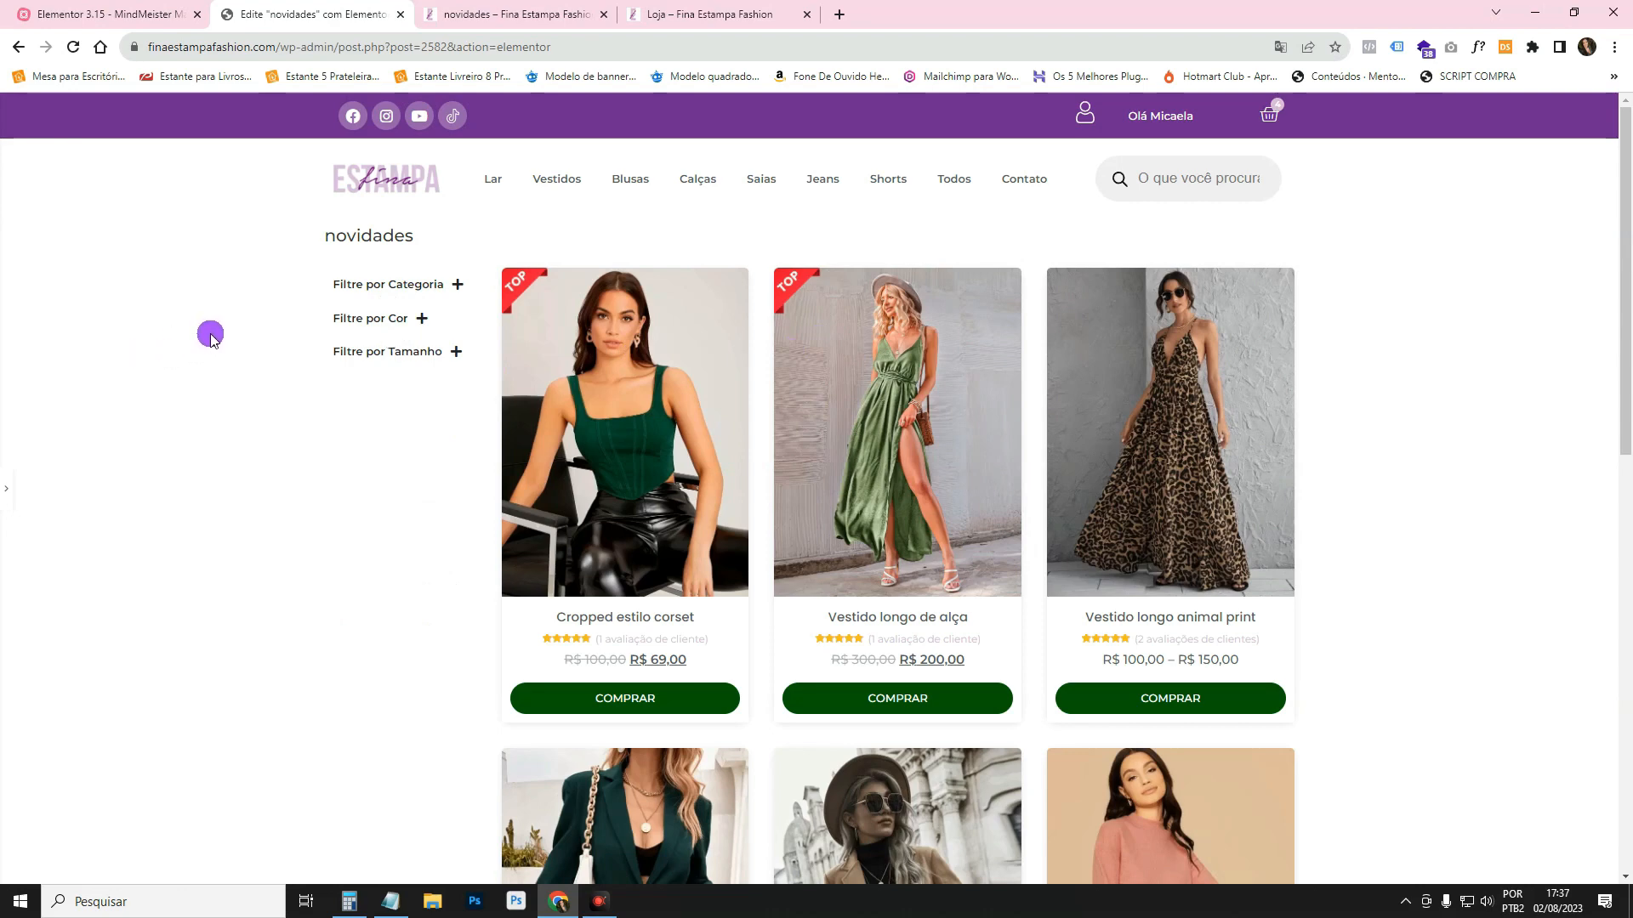
Return to editing the accordion and set its Default State interaction to All collapsed, collapsing the open Categorias item.
{"action": "left_click", "coordinate": [6, 488]}
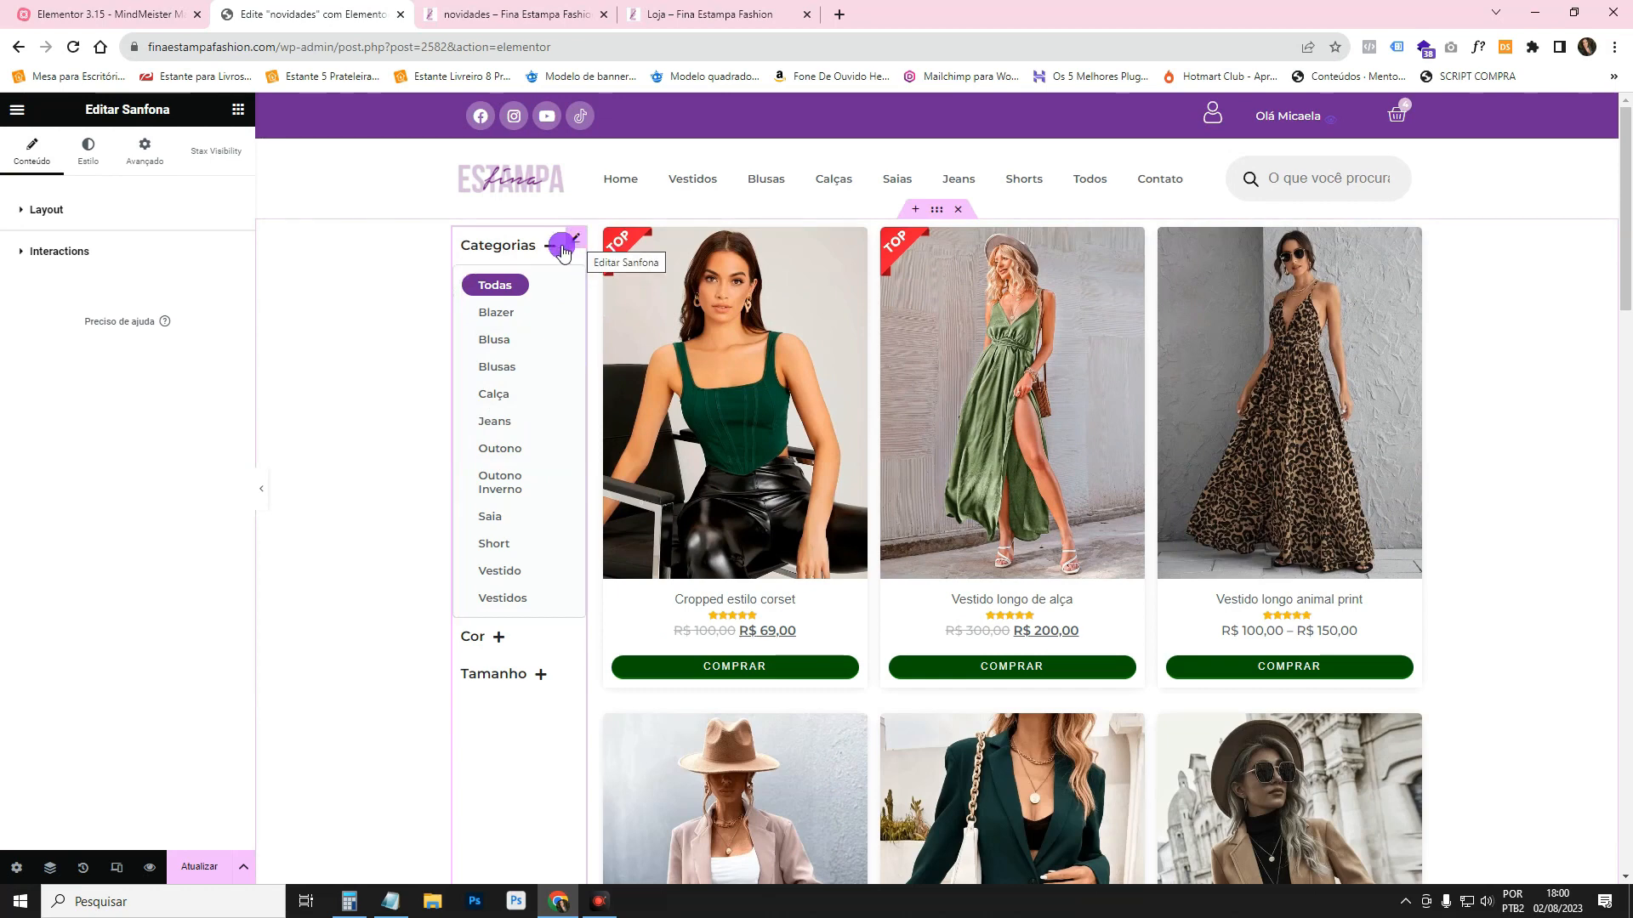
{"action": "left_click", "coordinate": [71, 259]}
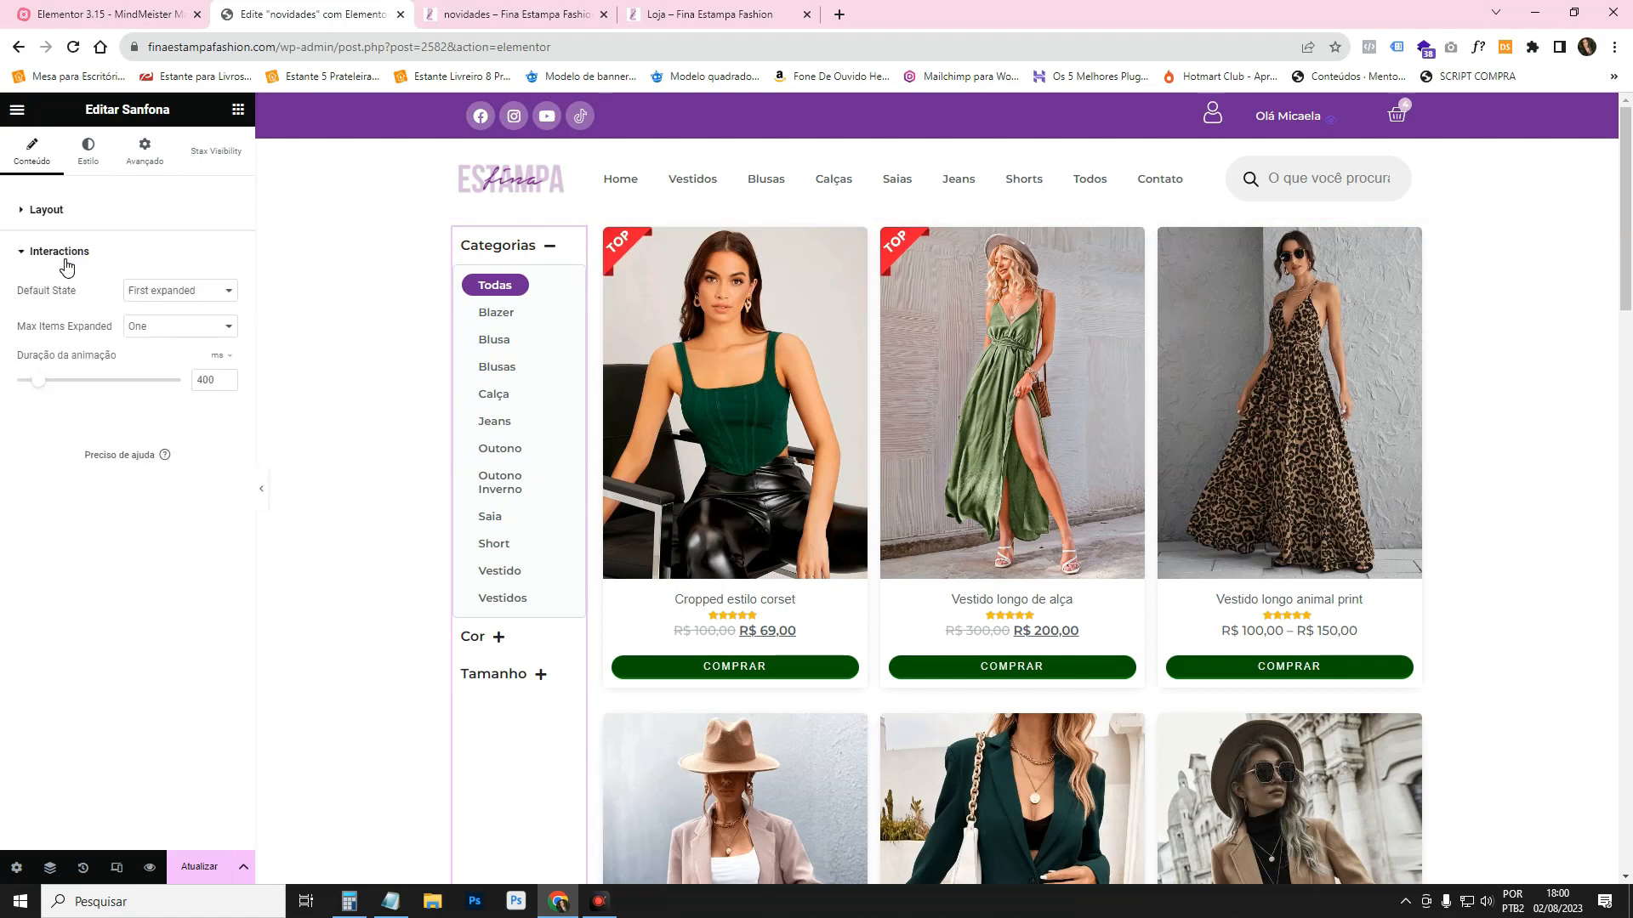
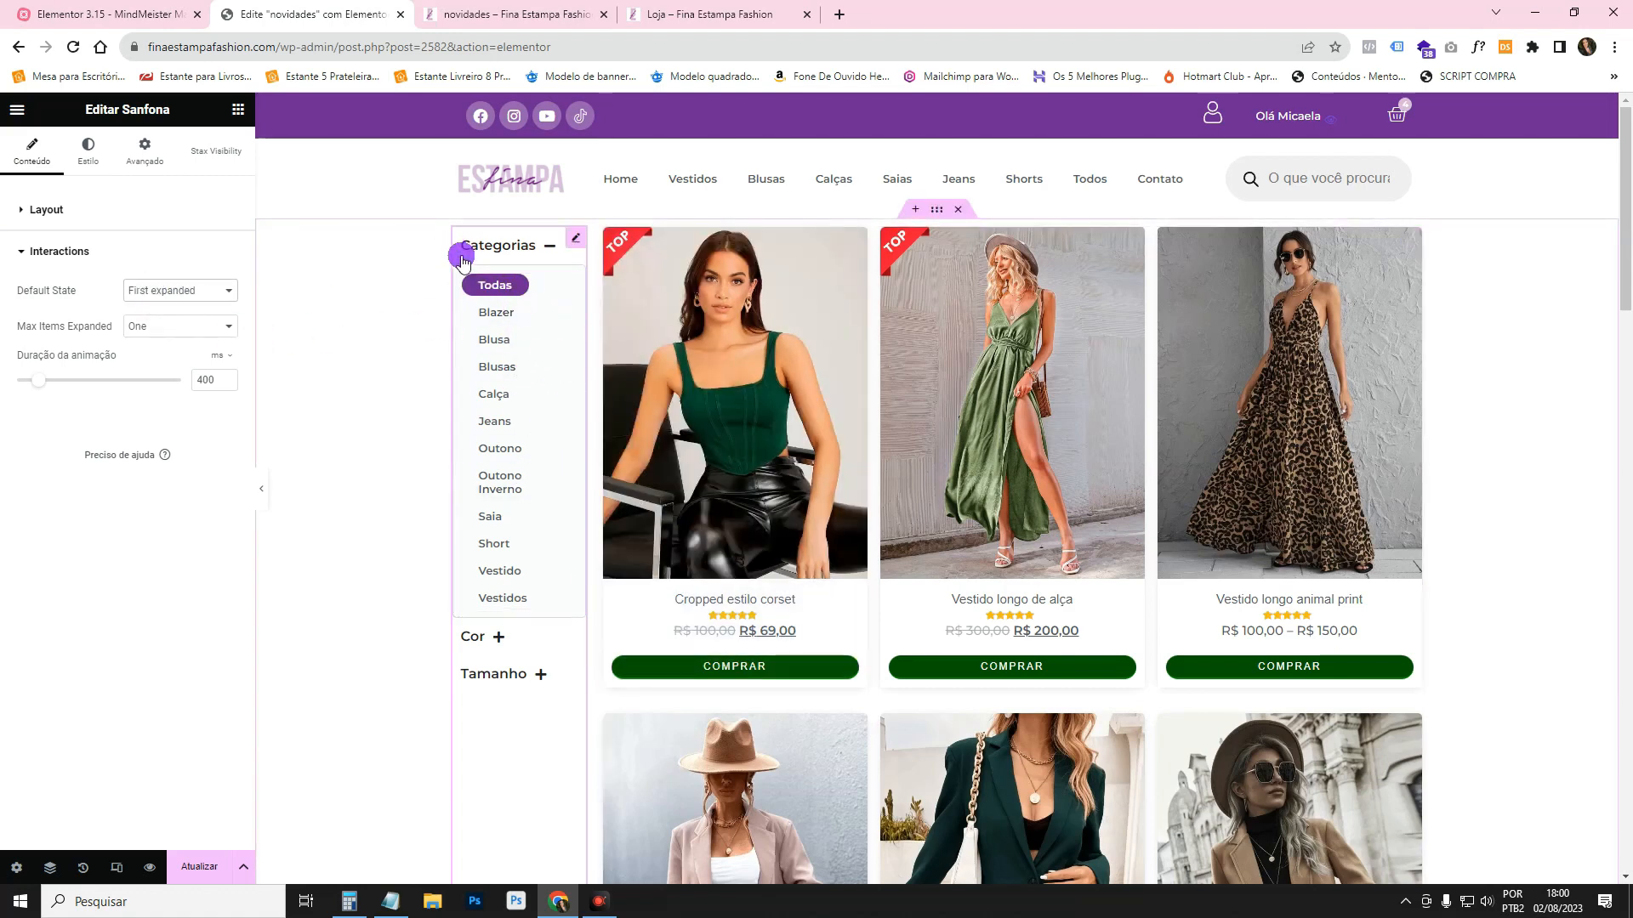
{"action": "left_click", "coordinate": [492, 253]}
{"action": "left_click", "coordinate": [491, 253]}
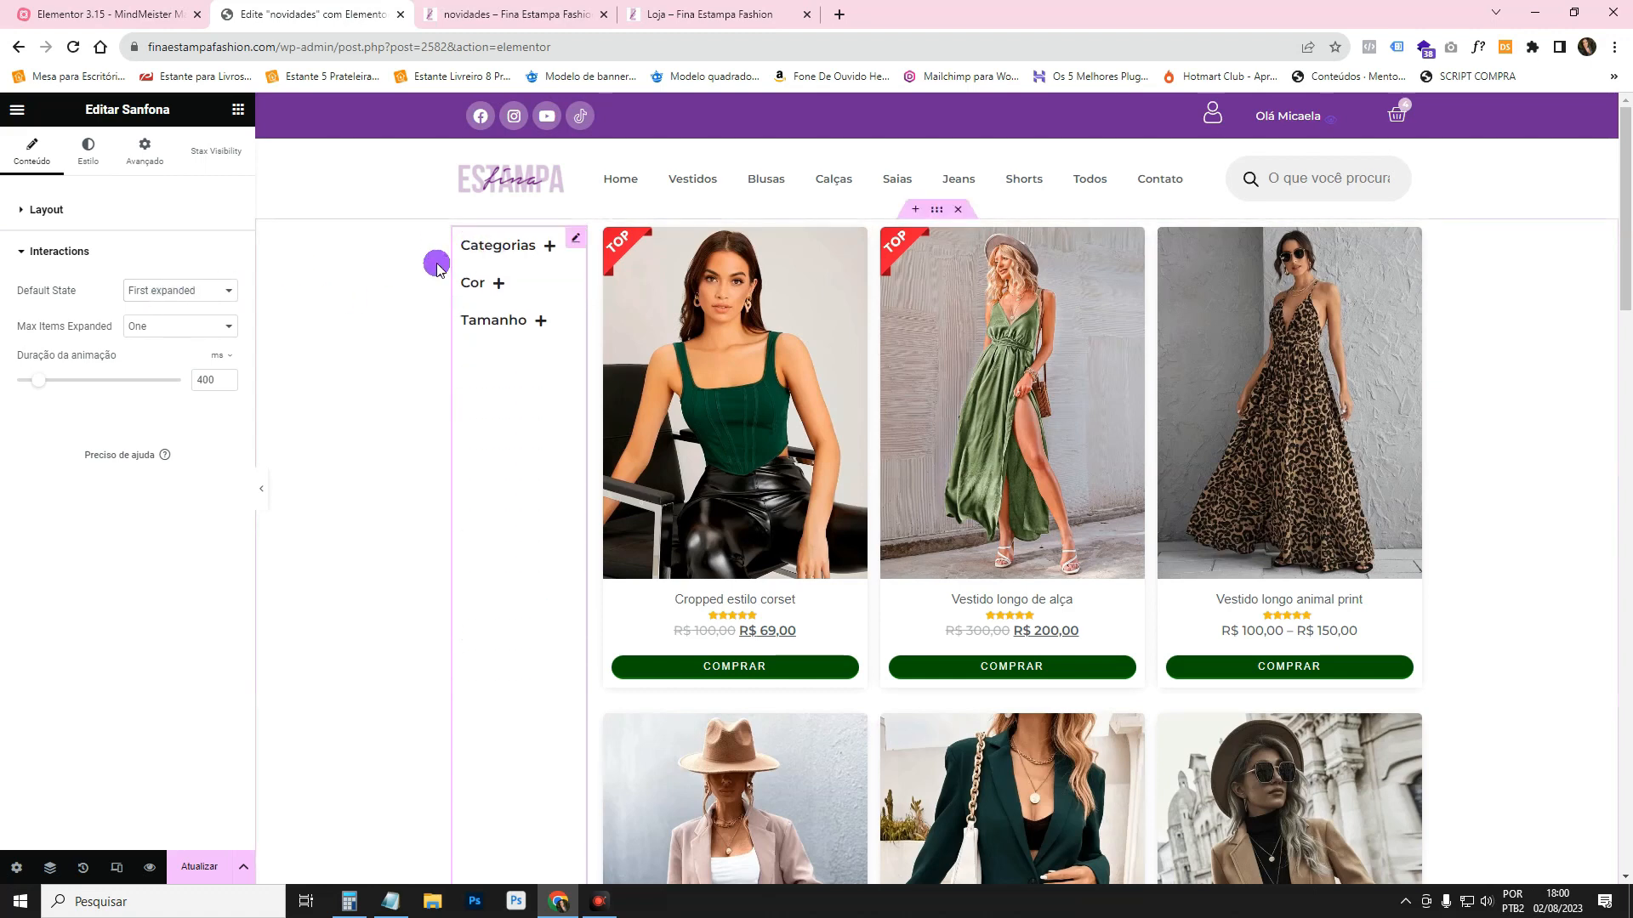
{"action": "left_click", "coordinate": [149, 291]}
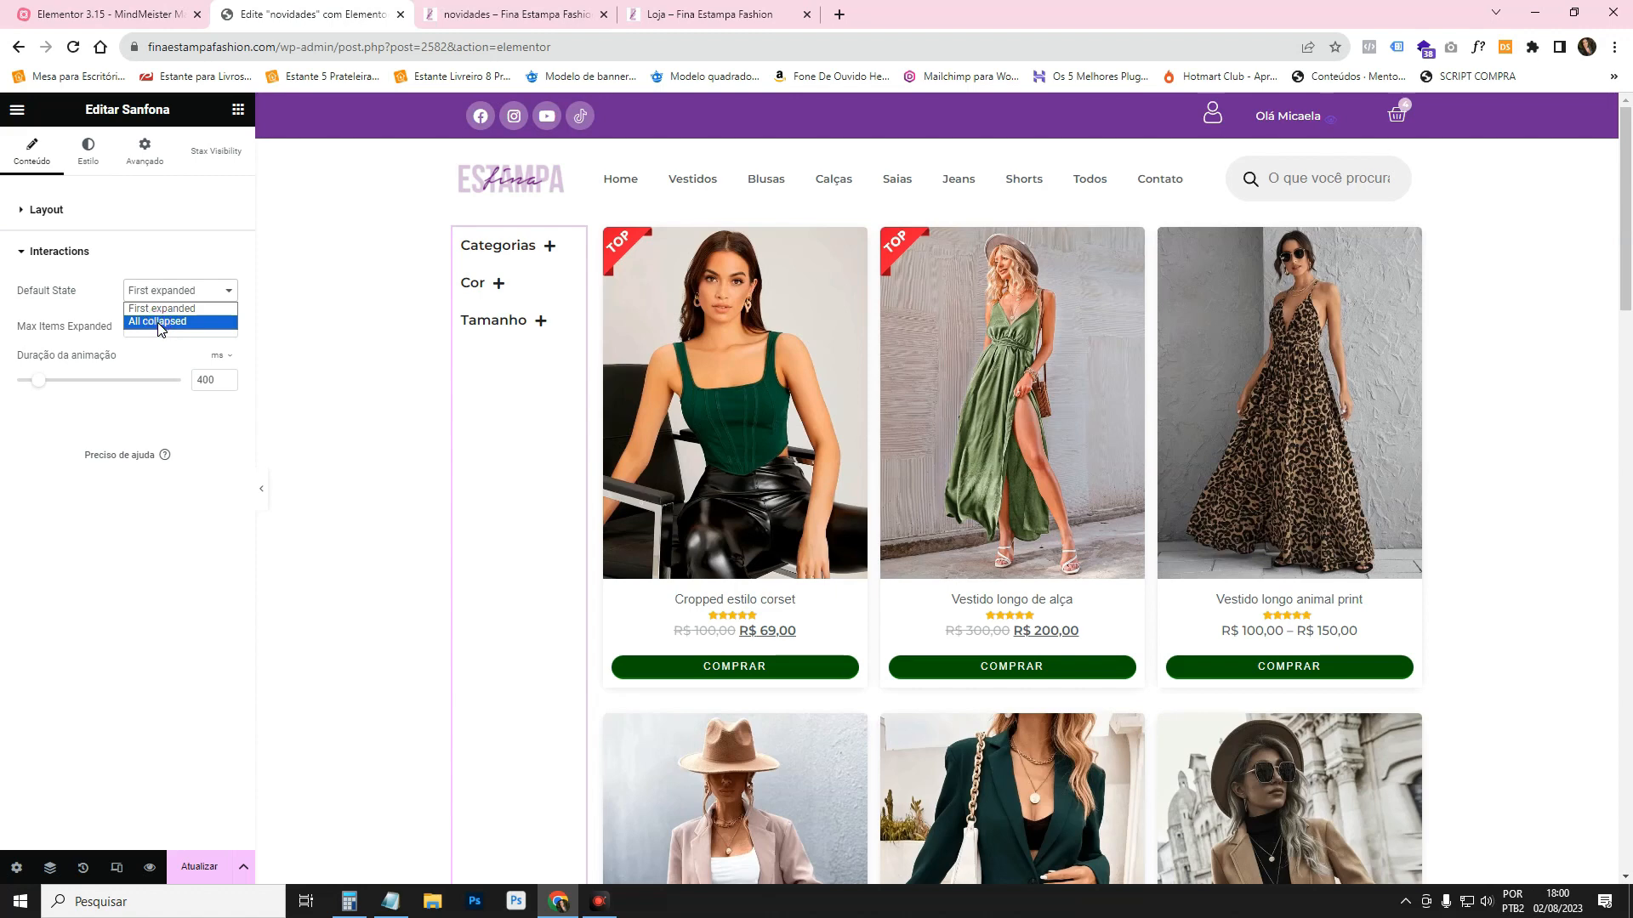
{"action": "left_click", "coordinate": [159, 322]}
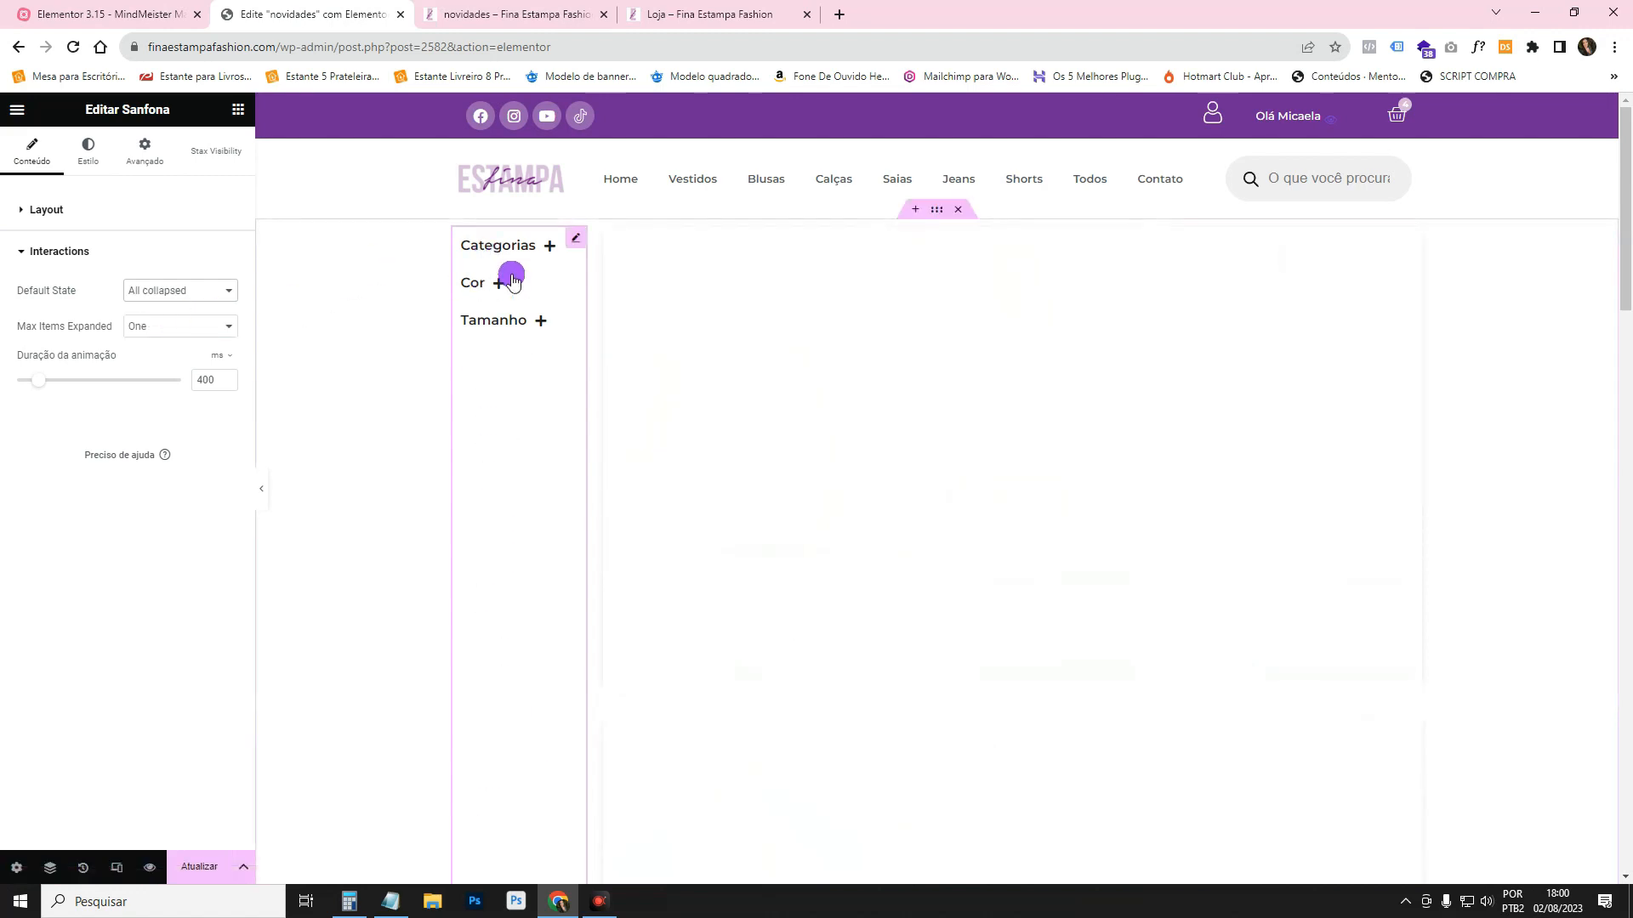
Switch to the novidades preview page and expand the Cor and Tamanho filters.
{"action": "left_click", "coordinate": [510, 13]}
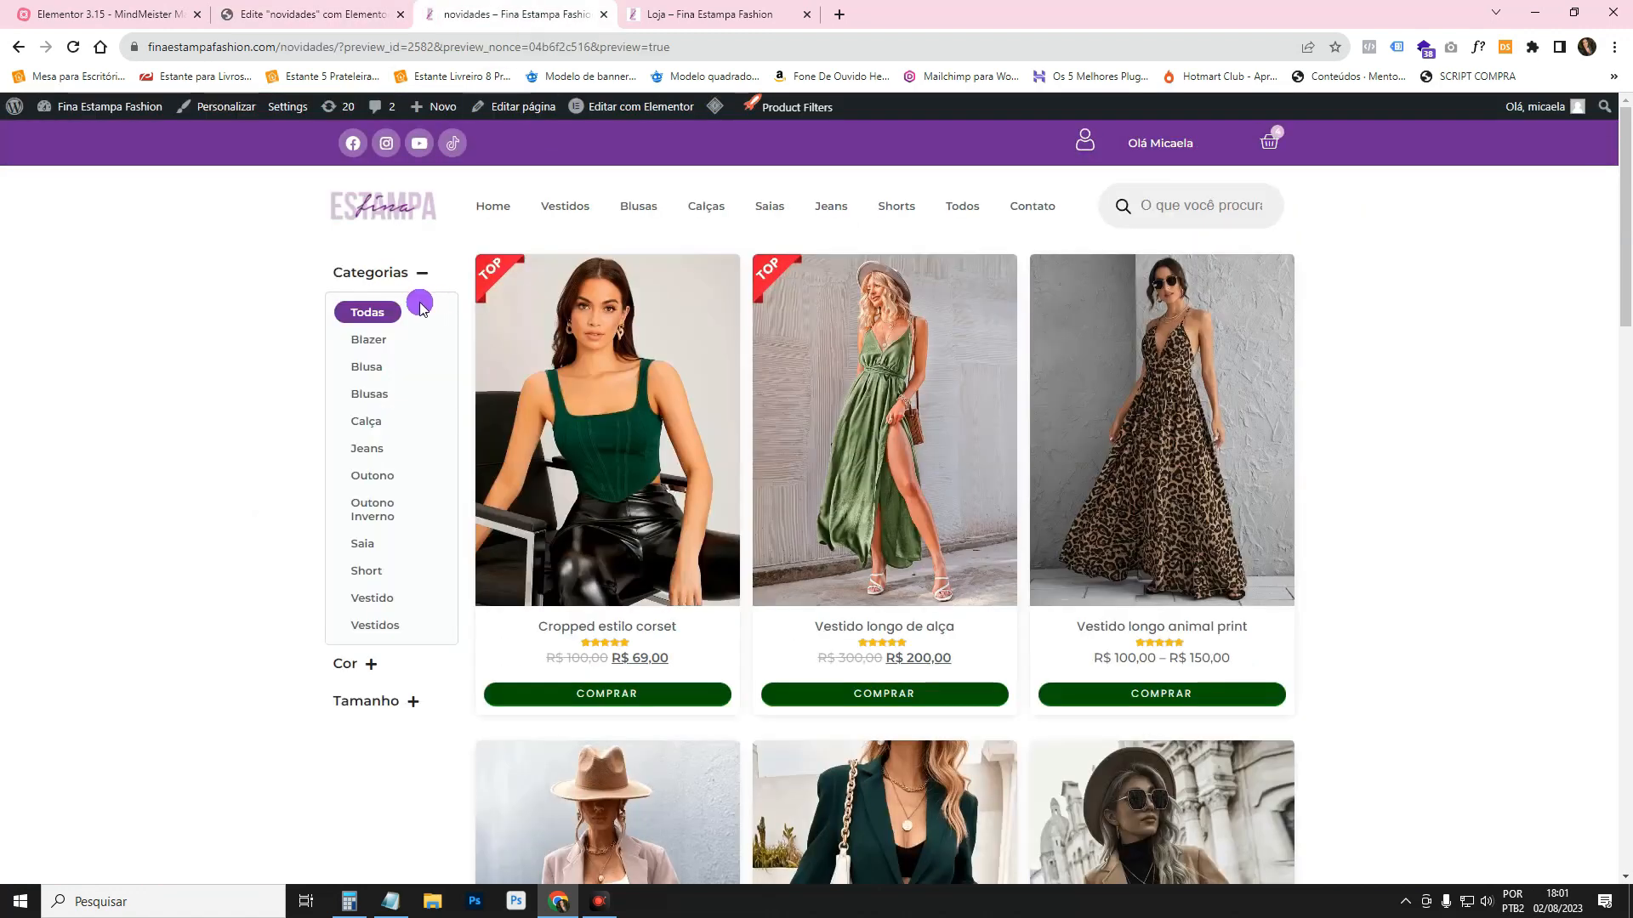
{"action": "left_click", "coordinate": [343, 672]}
{"action": "left_click", "coordinate": [374, 713]}
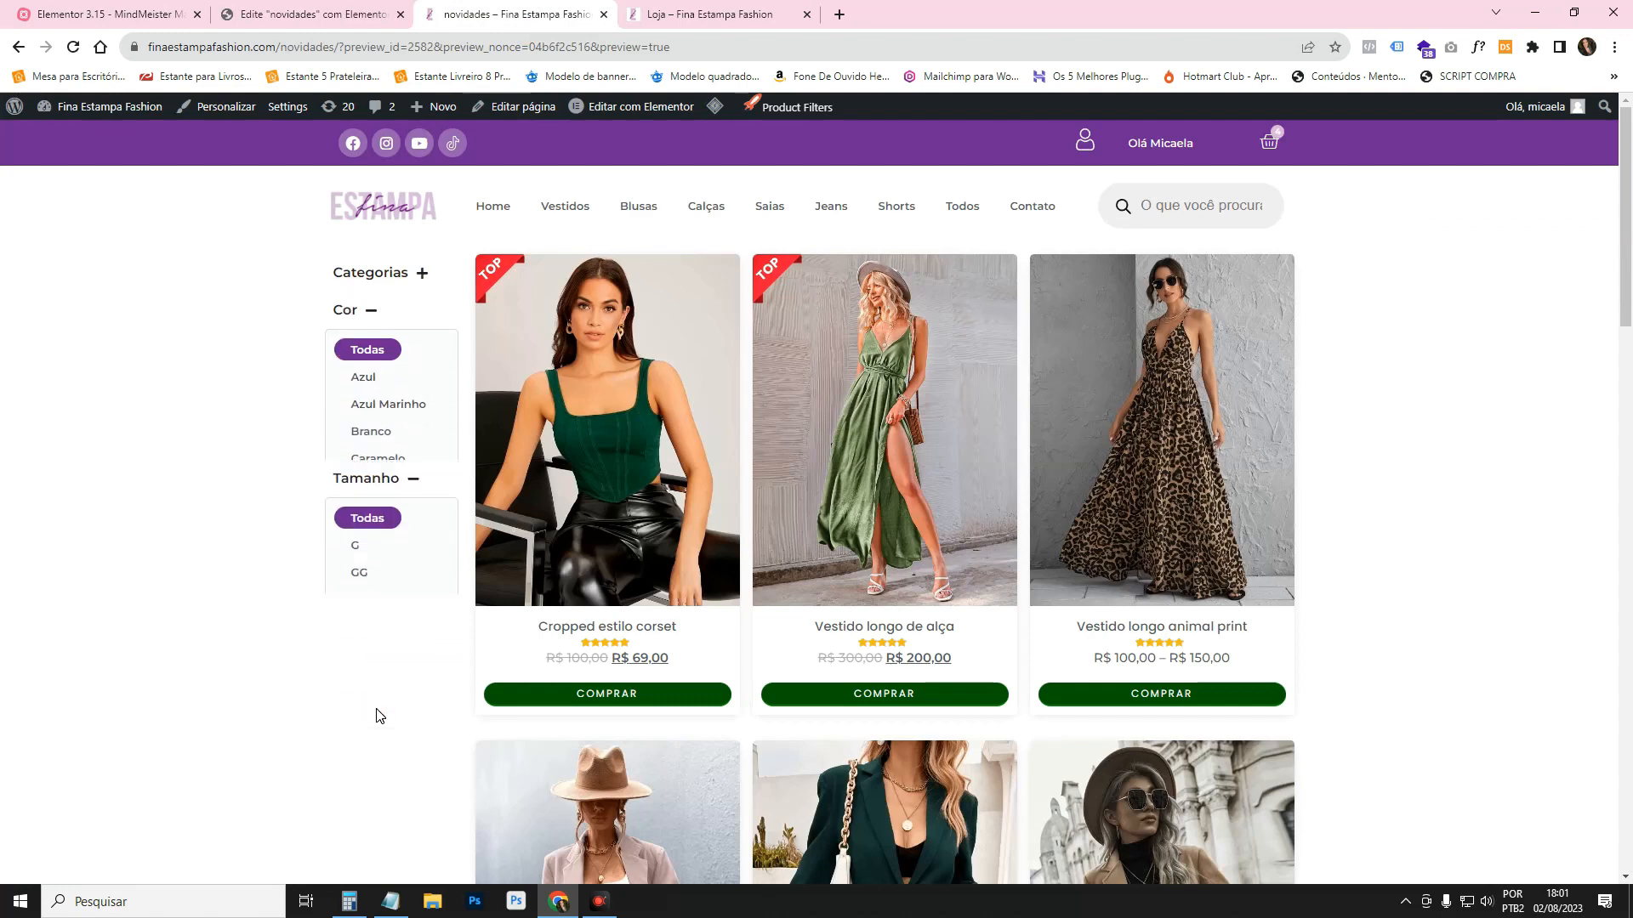
Back in the editor, keep Max Items Expanded at One and test it without the editing controls by expanding Categorias and Cor.
{"action": "left_click", "coordinate": [330, 6]}
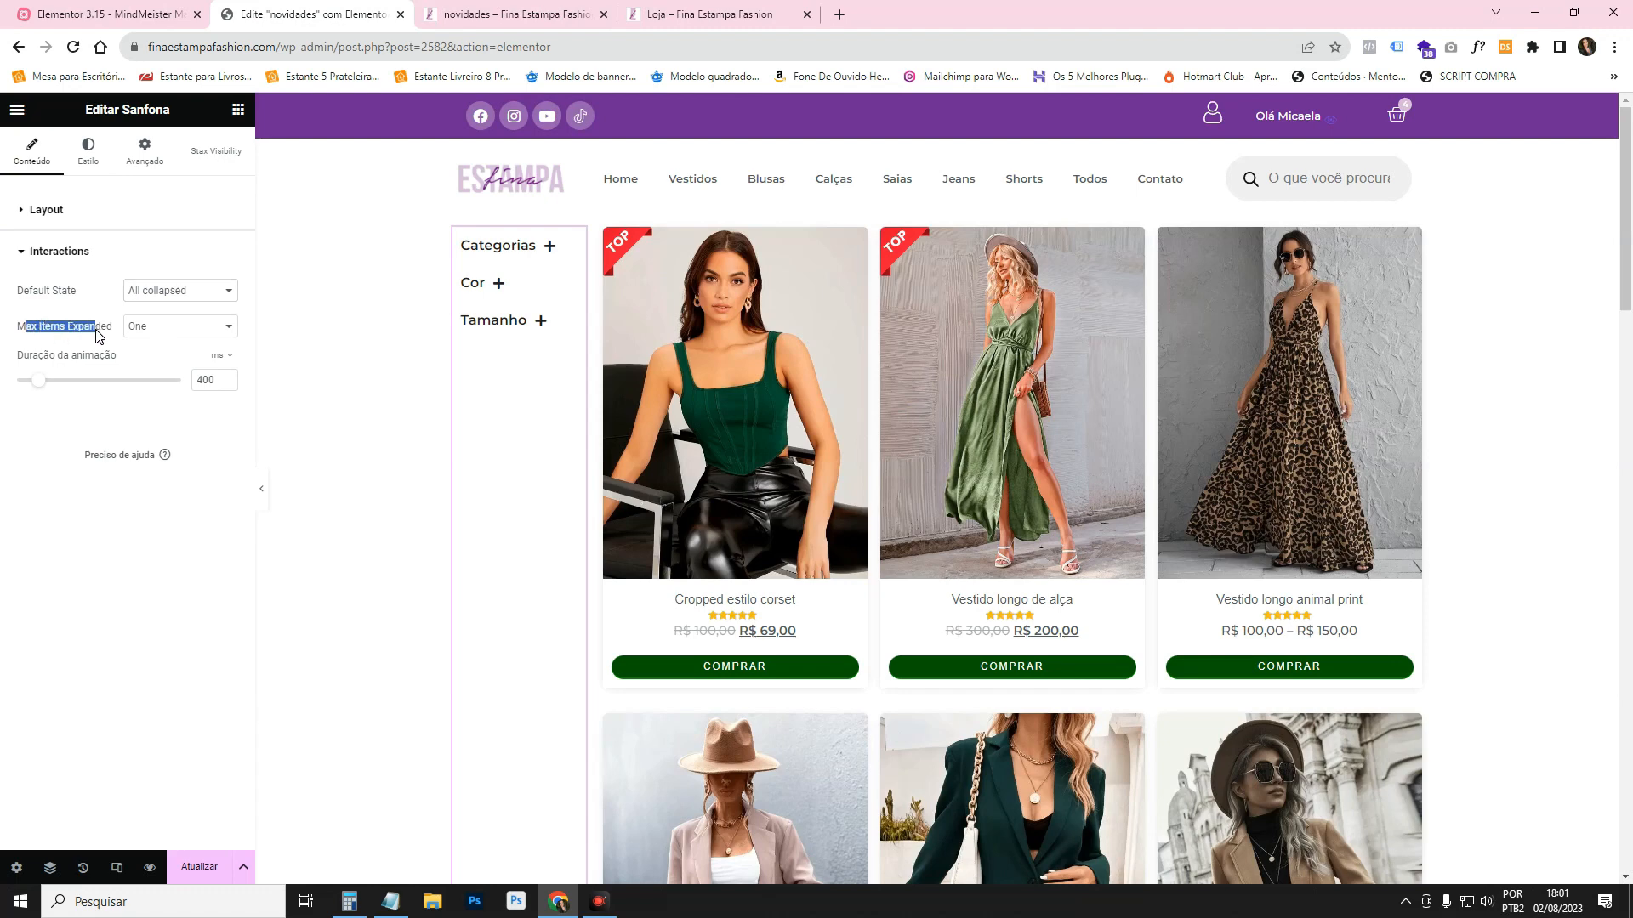
{"action": "left_click", "coordinate": [157, 328]}
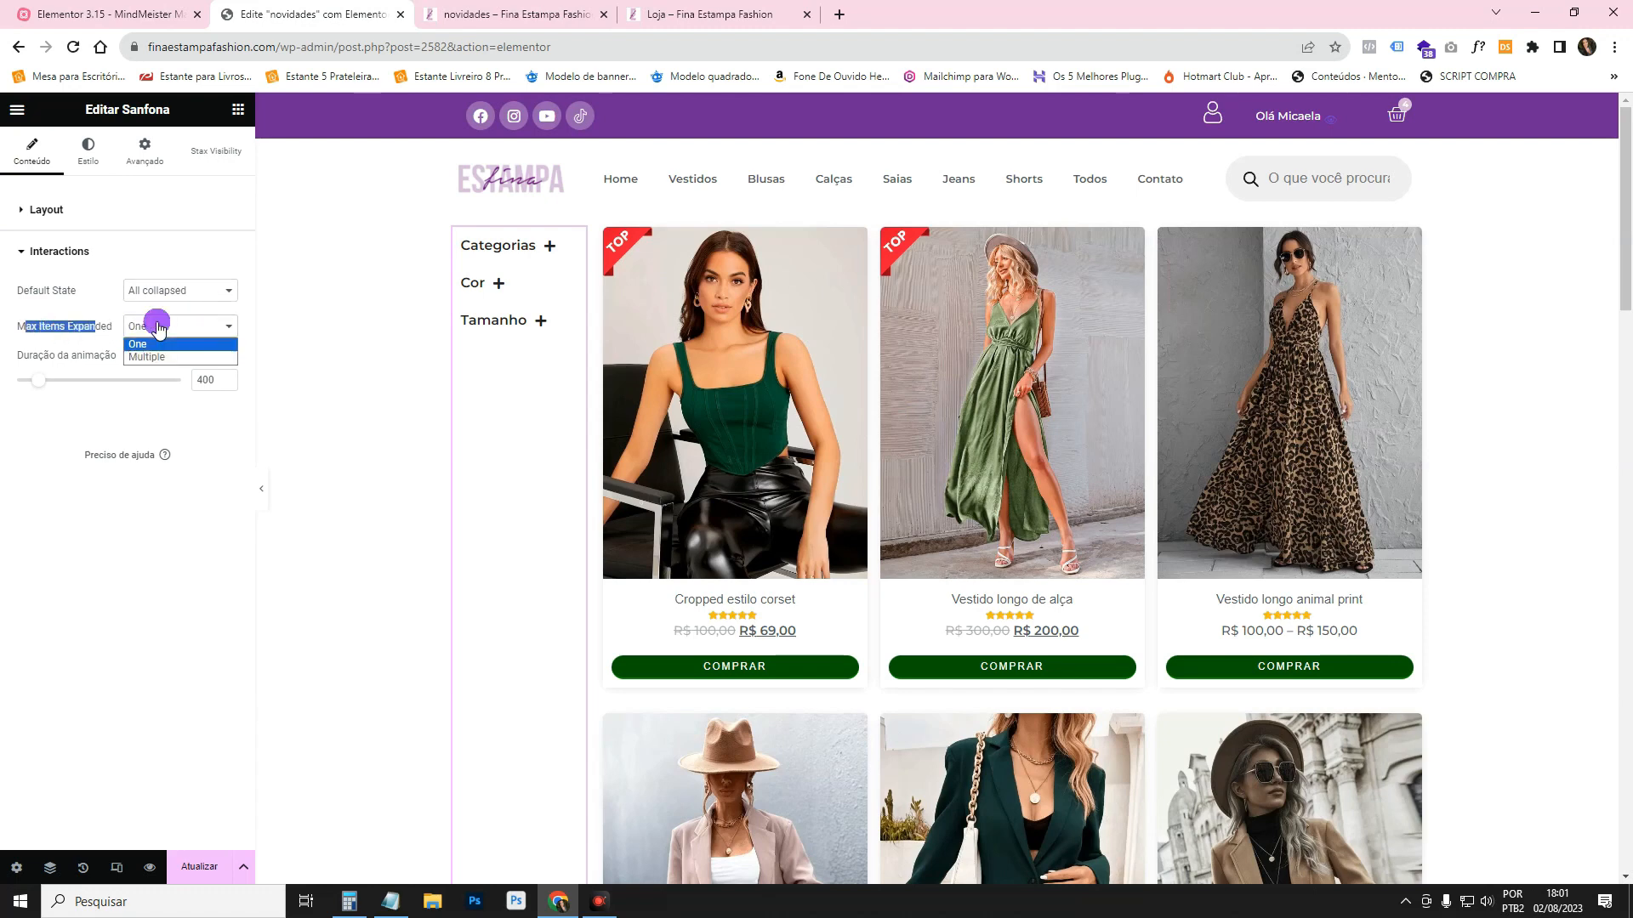
{"action": "left_click", "coordinate": [158, 324]}
{"action": "left_click", "coordinate": [261, 488]}
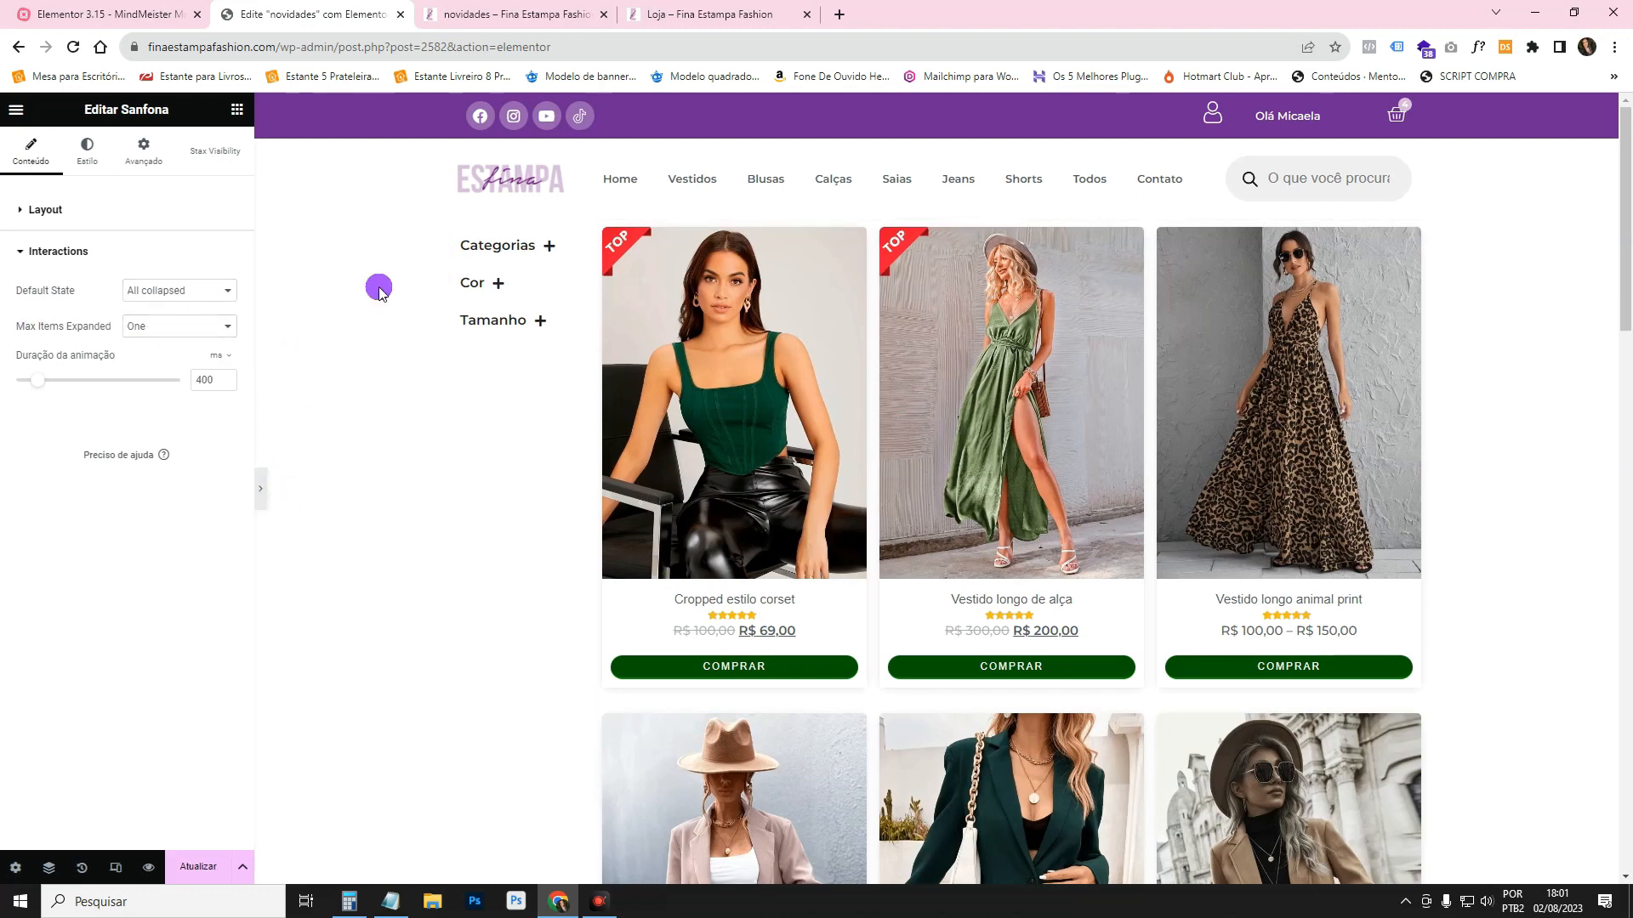
{"action": "left_click", "coordinate": [379, 247]}
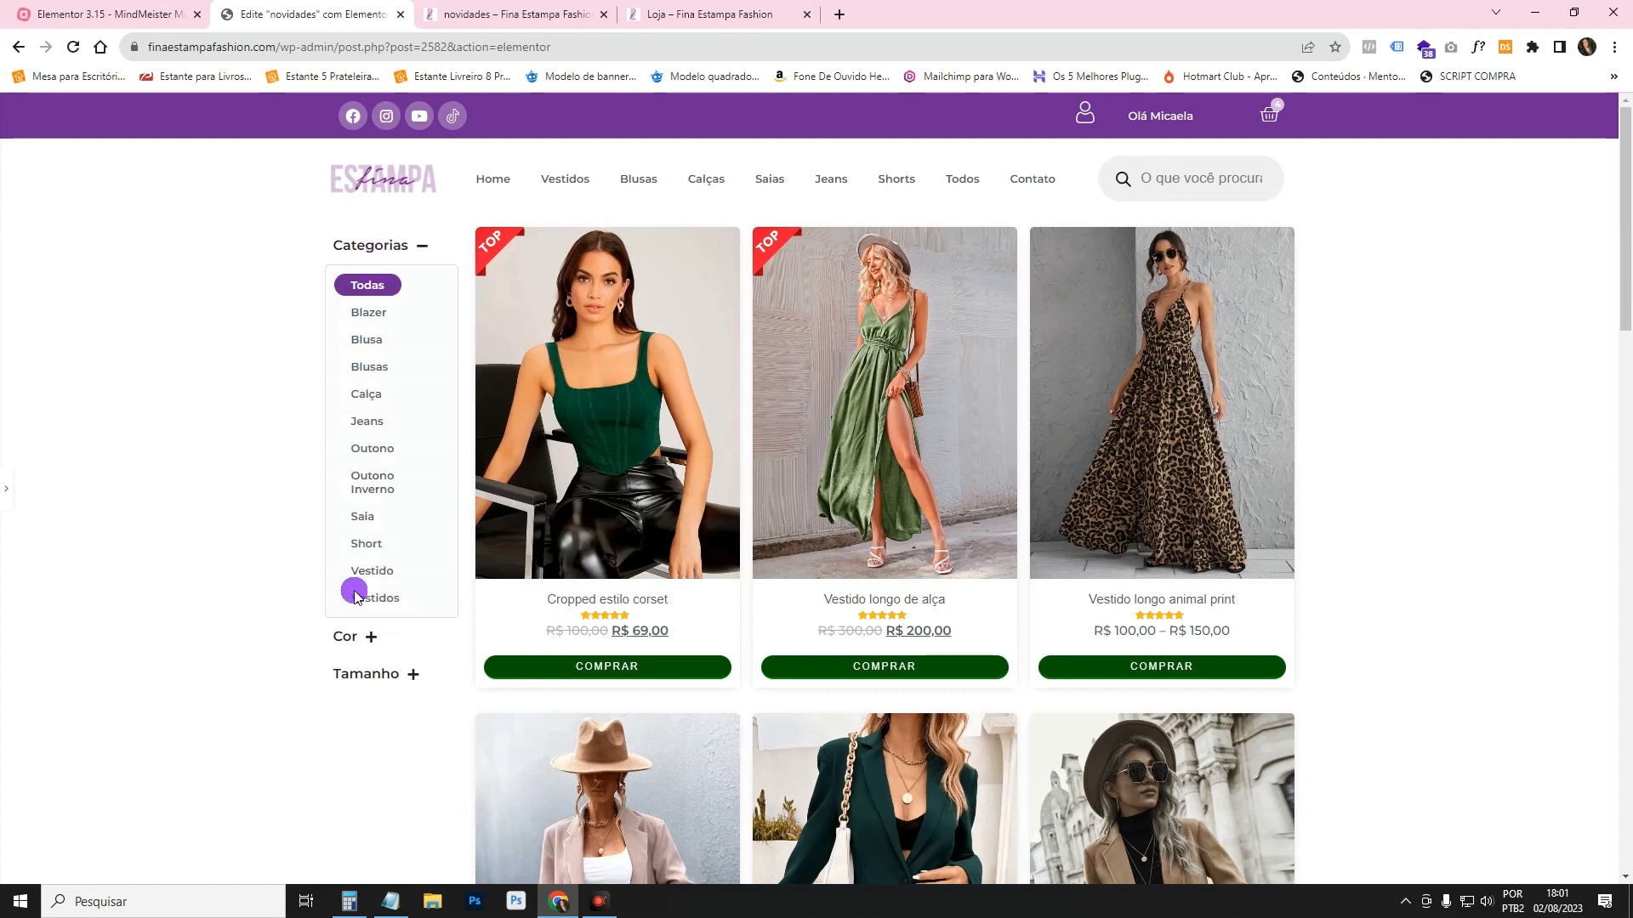
{"action": "left_click", "coordinate": [347, 636]}
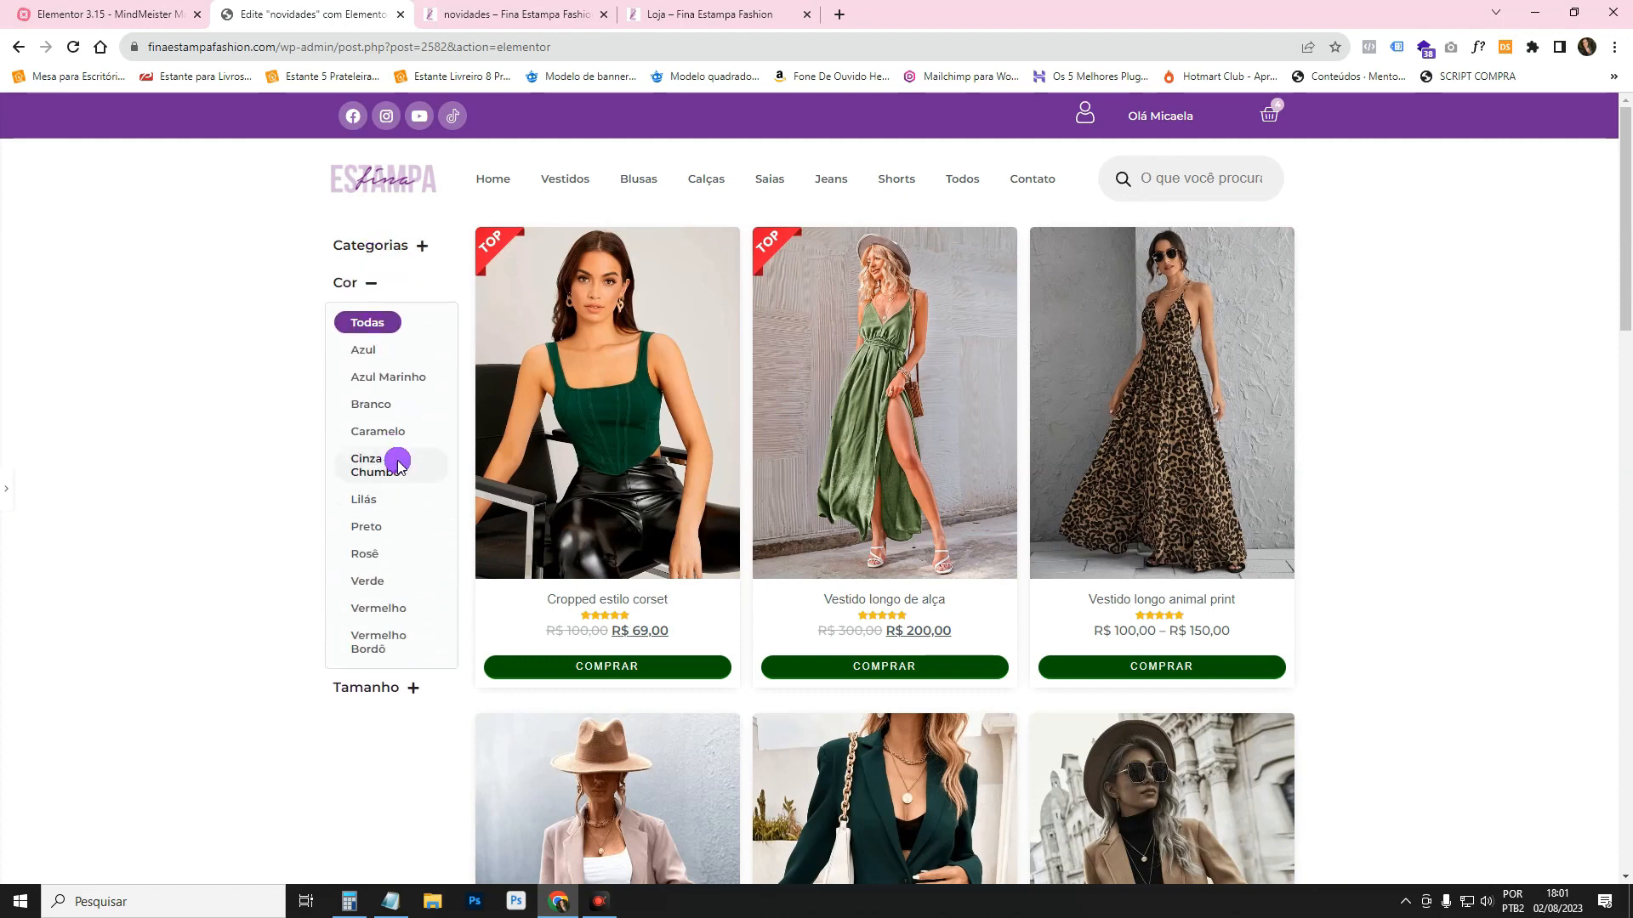
Set the accordion's Max Items Expanded option to Multiple.
{"action": "left_click", "coordinate": [7, 495]}
{"action": "left_click", "coordinate": [161, 328]}
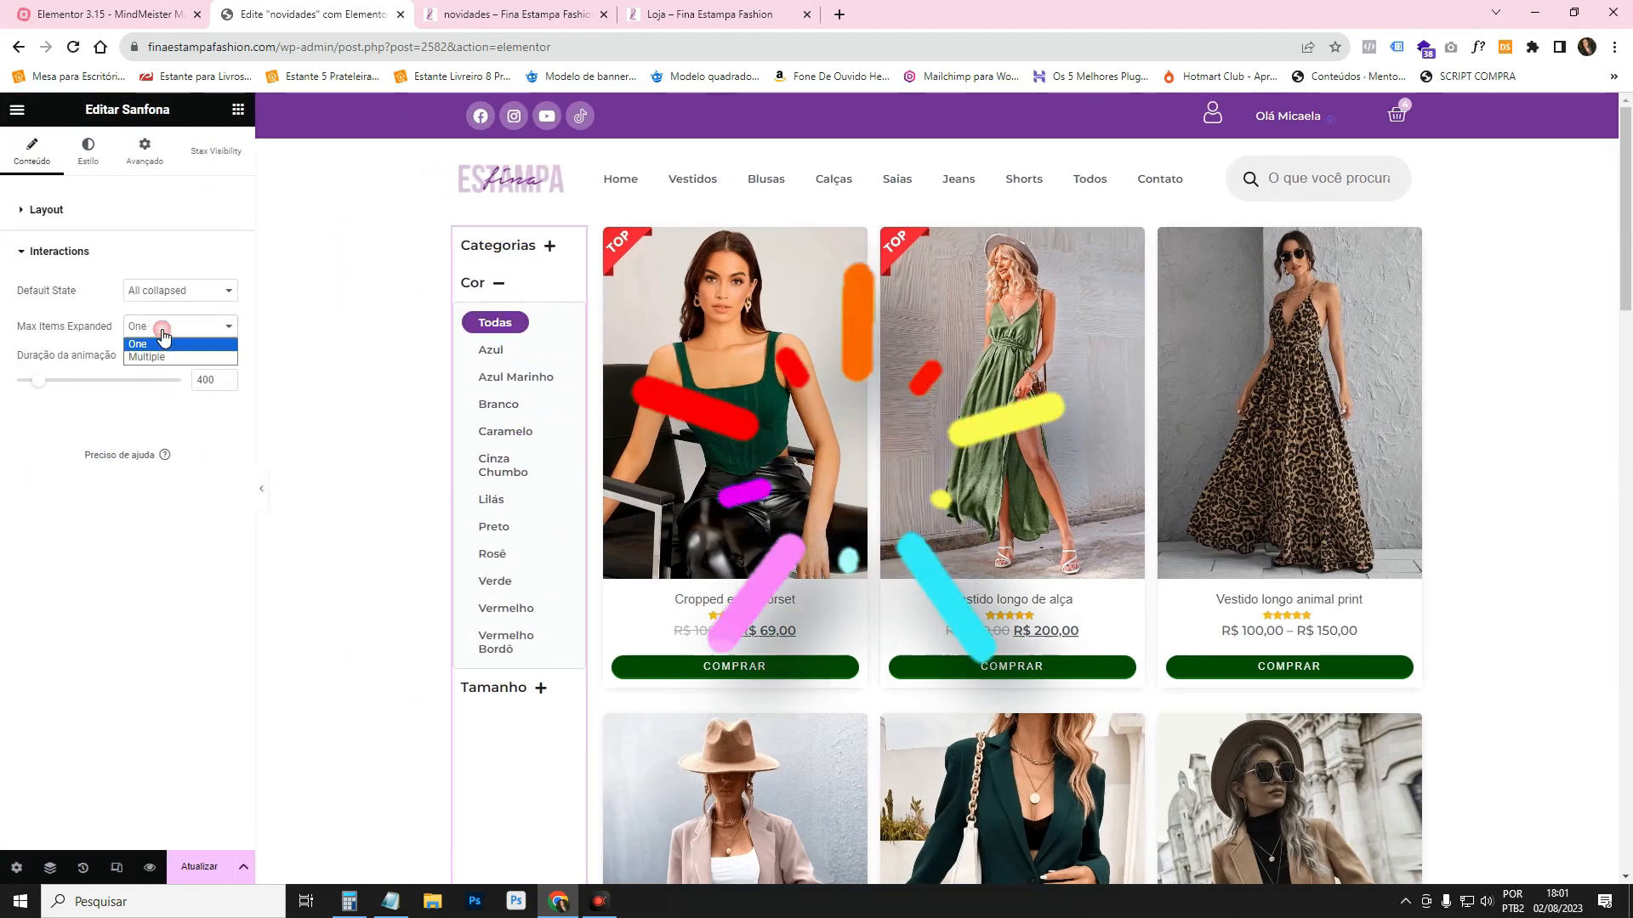
{"action": "left_click", "coordinate": [161, 357]}
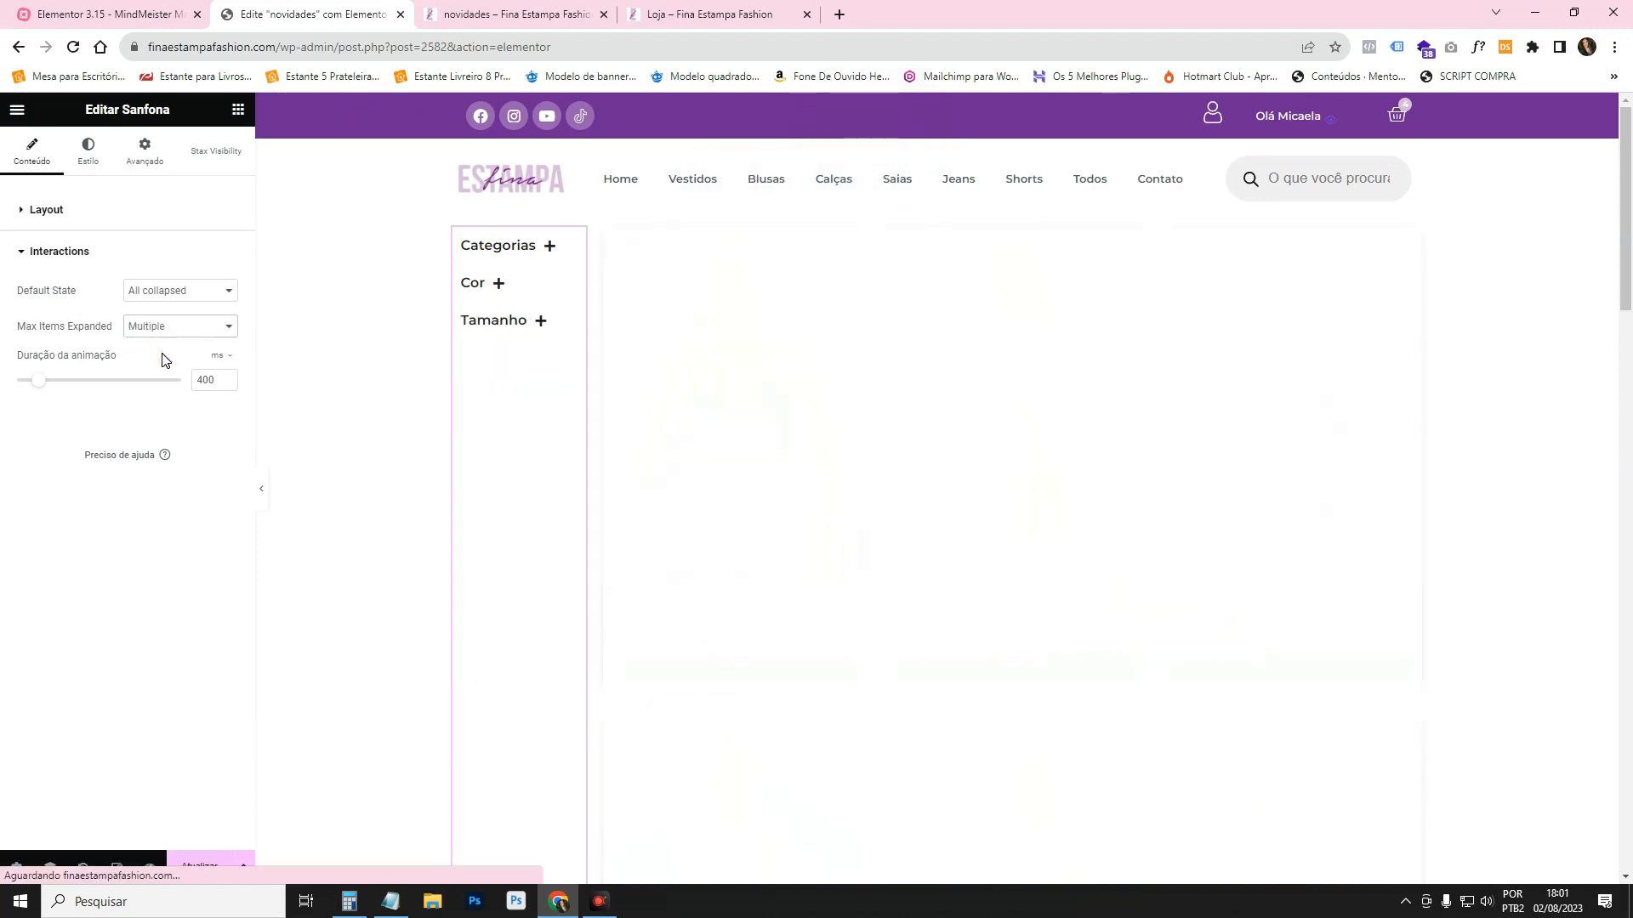
Test the accordion without the editing controls by expanding Categorias, Cor and Tamanho together, and return to its settings.
{"action": "left_click", "coordinate": [264, 489]}
{"action": "left_click", "coordinate": [393, 247]}
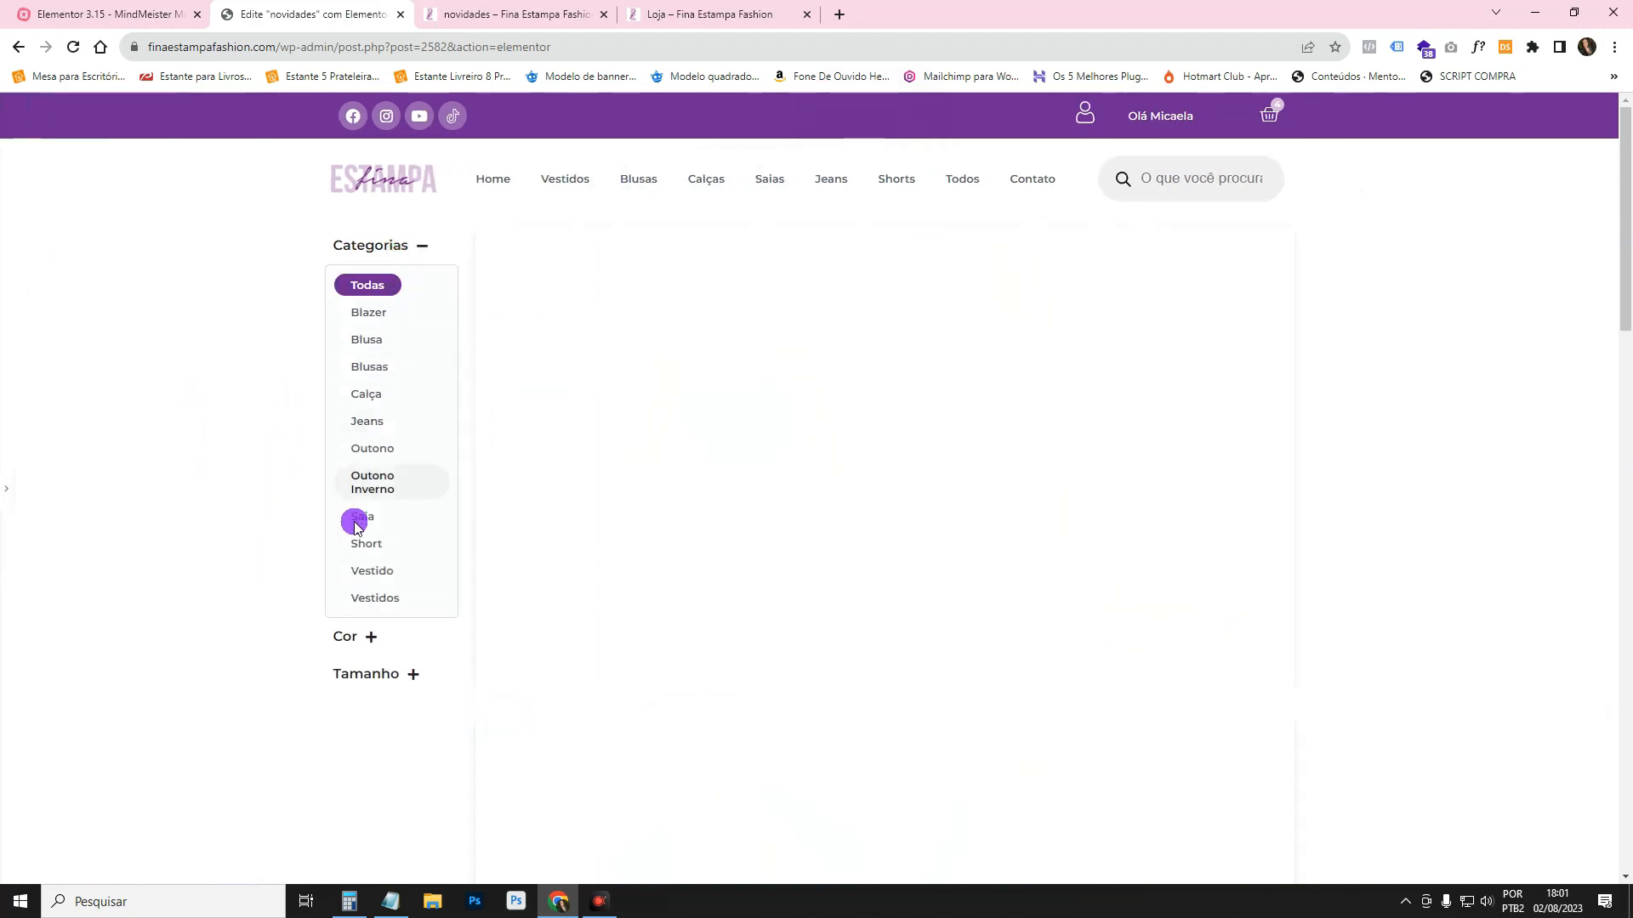
{"action": "left_click", "coordinate": [366, 640]}
{"action": "scroll", "coordinate": [365, 642], "scroll_direction": "down", "scroll_amount": 5}
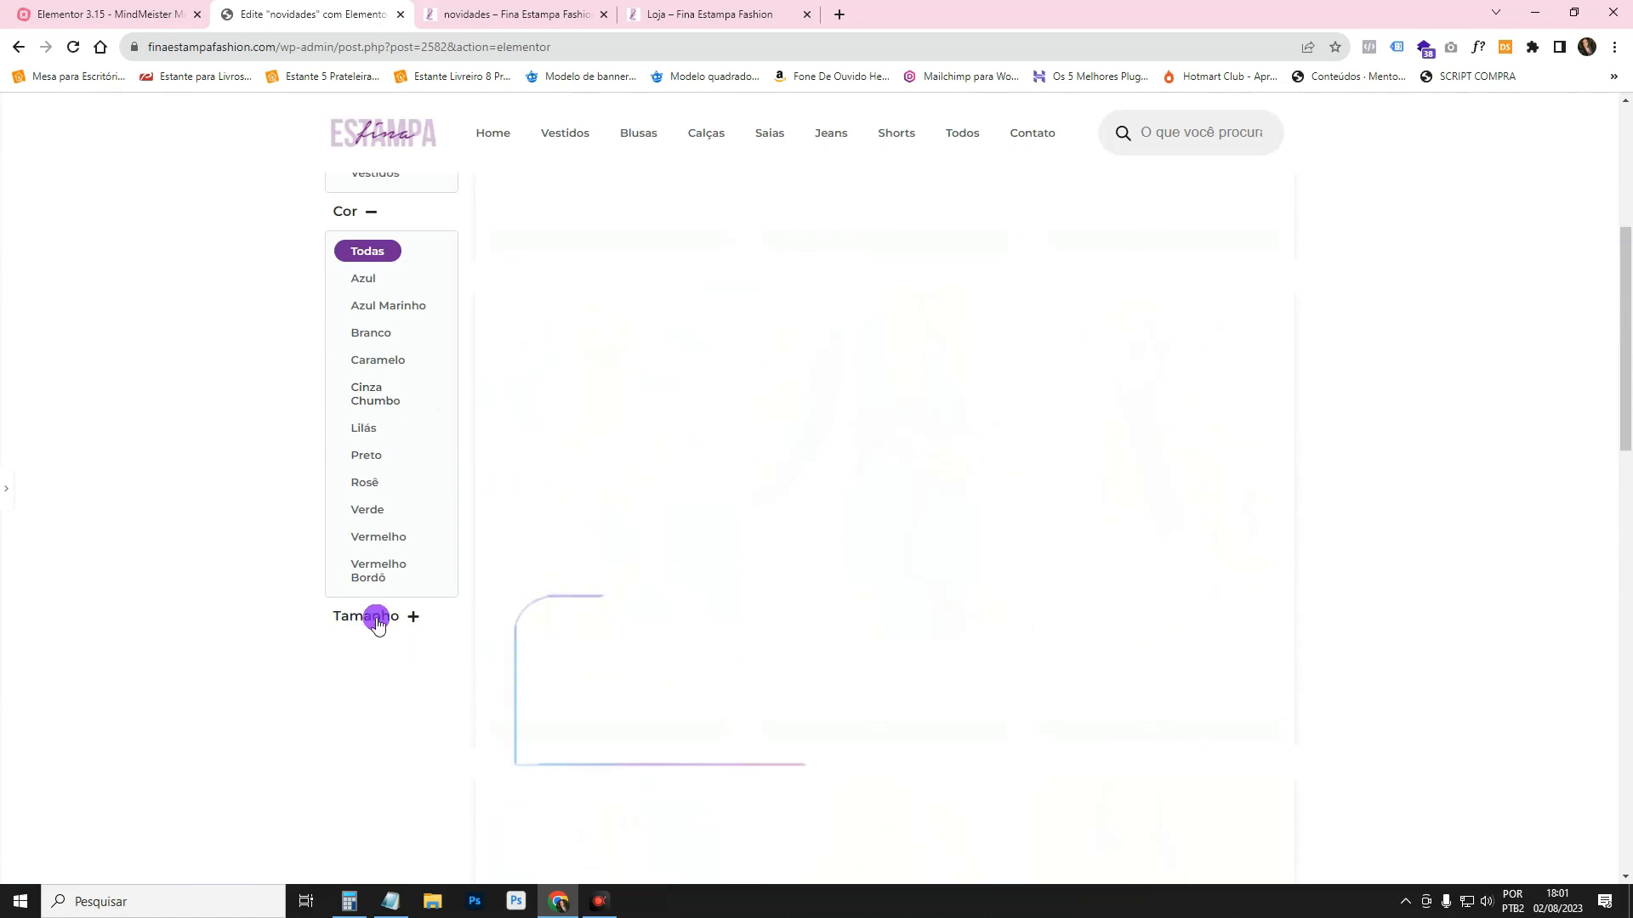
{"action": "left_click", "coordinate": [378, 618]}
{"action": "scroll", "coordinate": [328, 649], "scroll_direction": "up", "scroll_amount": 5}
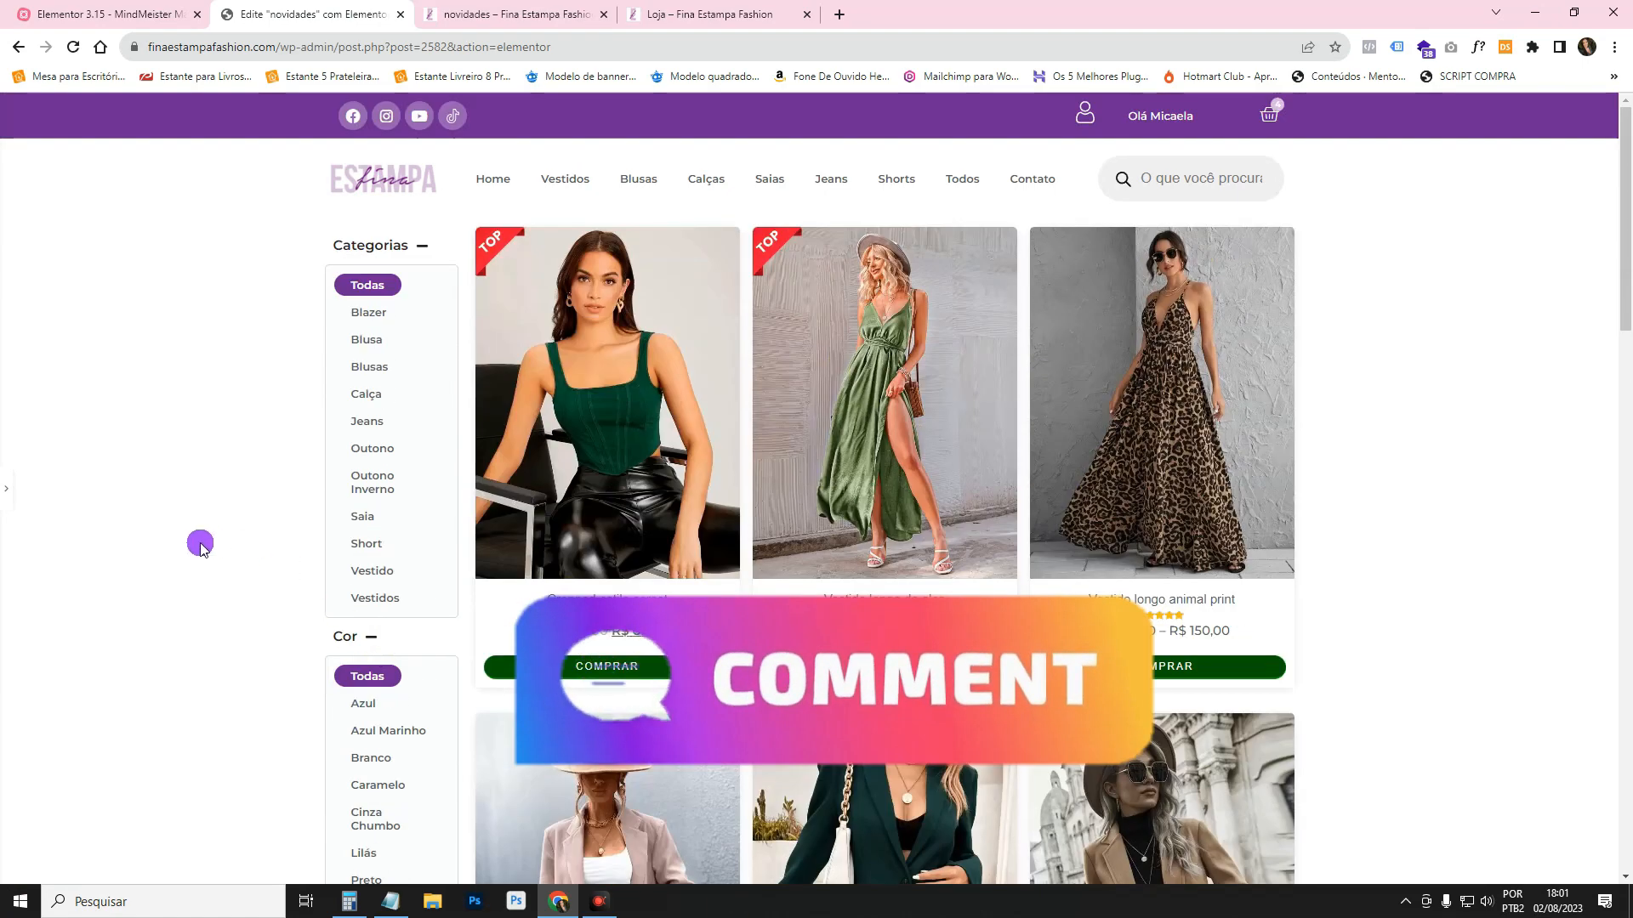
{"action": "left_click", "coordinate": [6, 489]}
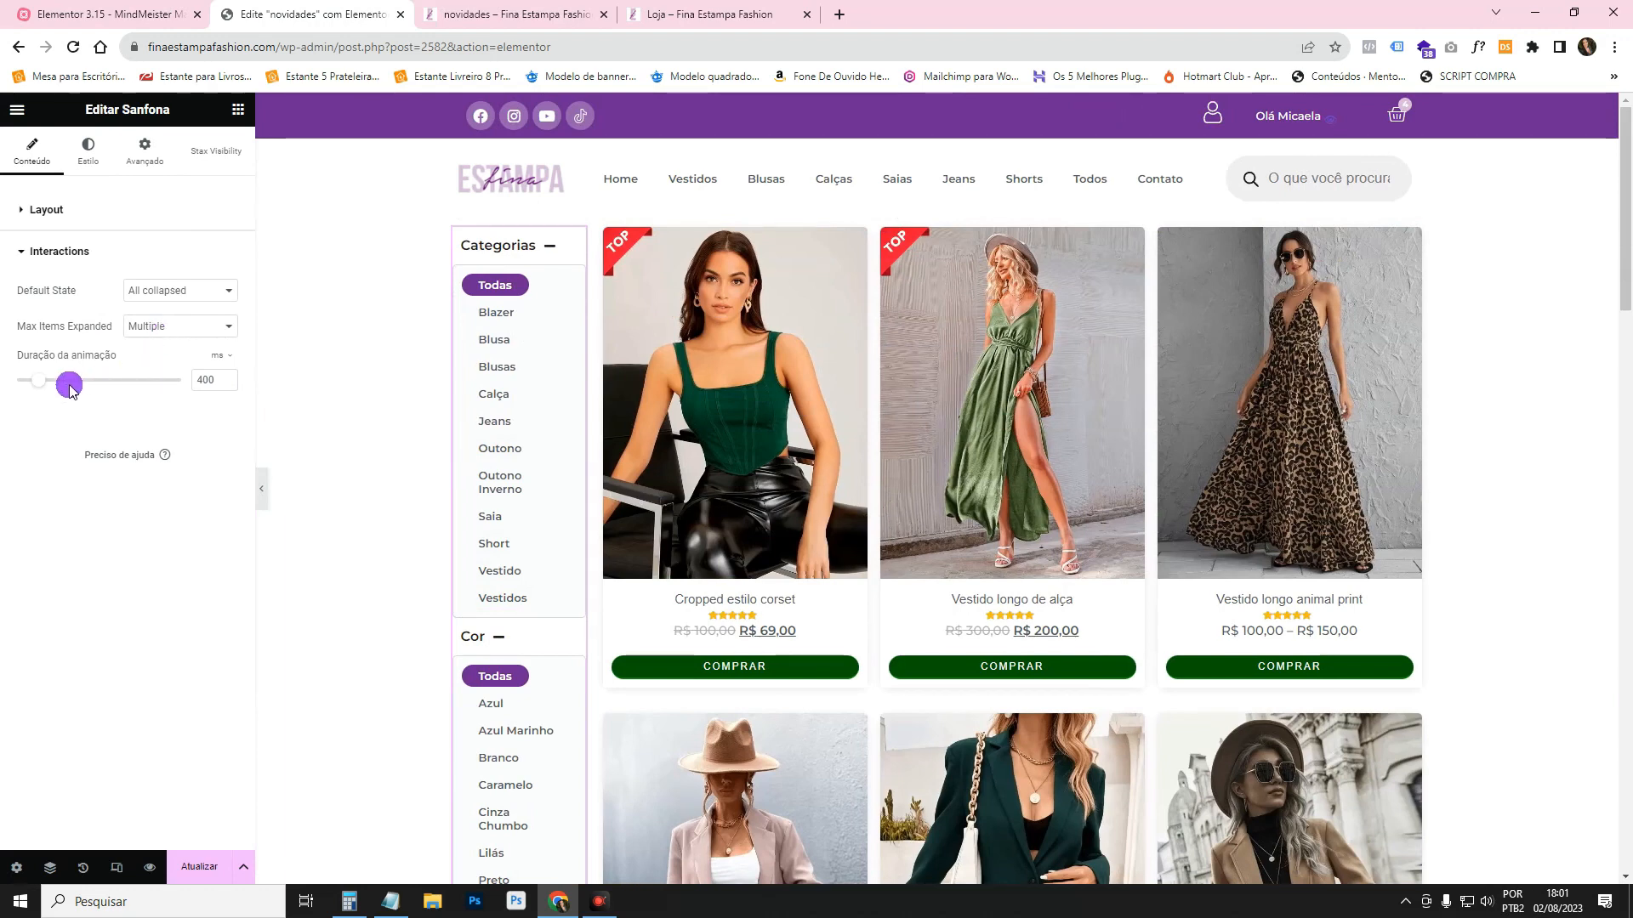
Set the accordion's animation duration to 200 ms and test it by repeatedly expanding and collapsing Cor.
{"action": "left_click_drag", "start_coordinate": [44, 385], "coordinate": [35, 384]}
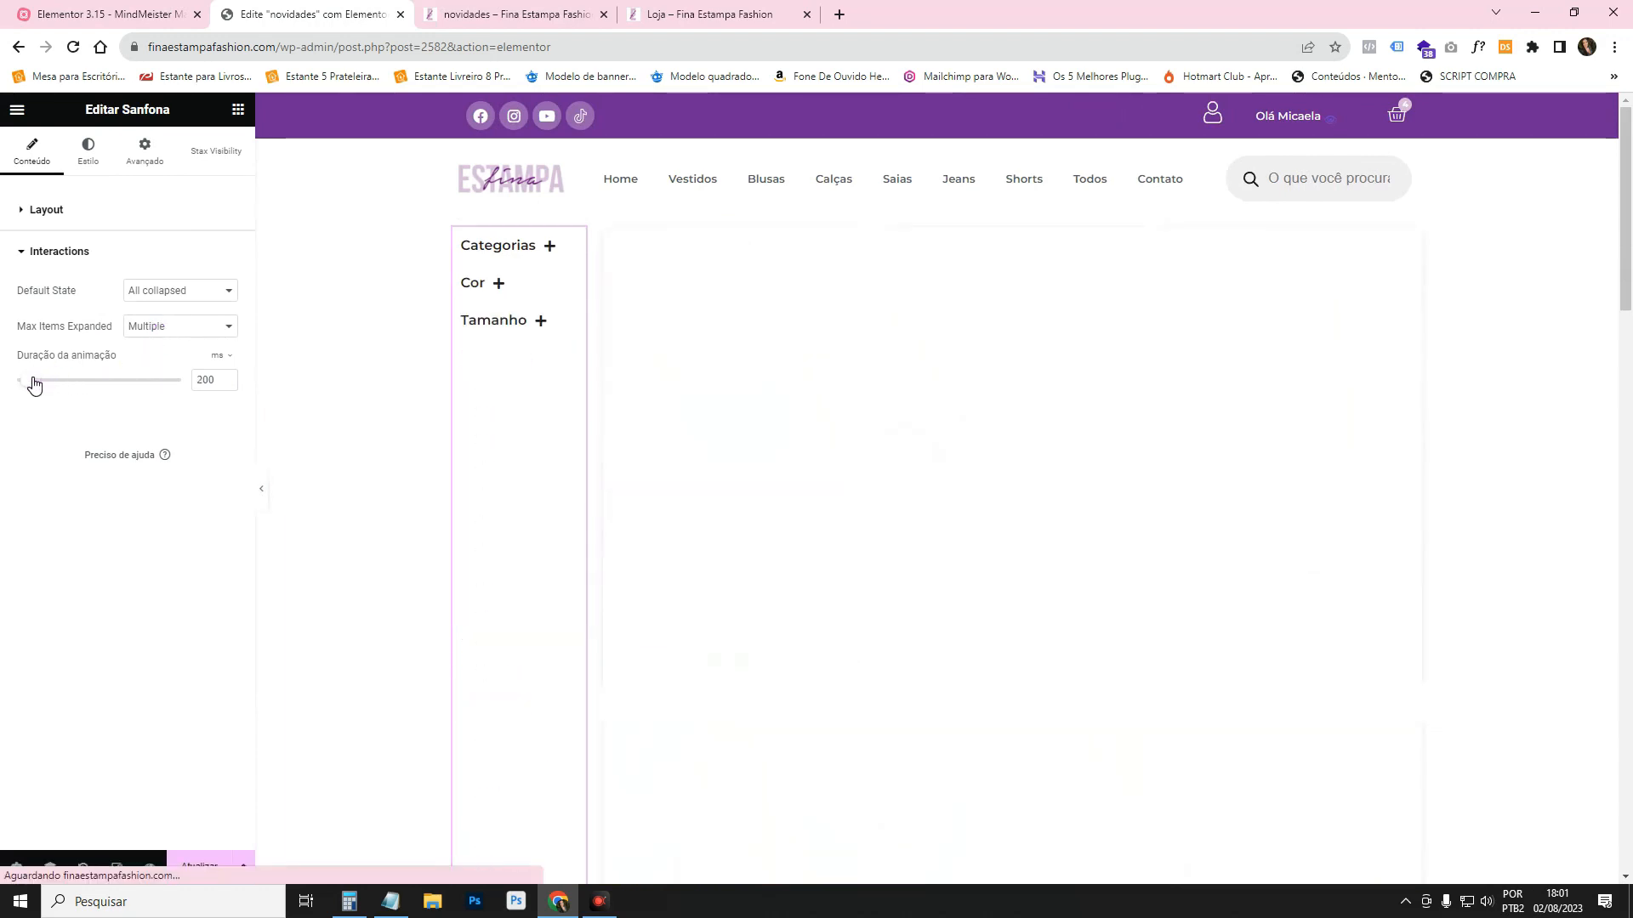
{"action": "left_click", "coordinate": [497, 281]}
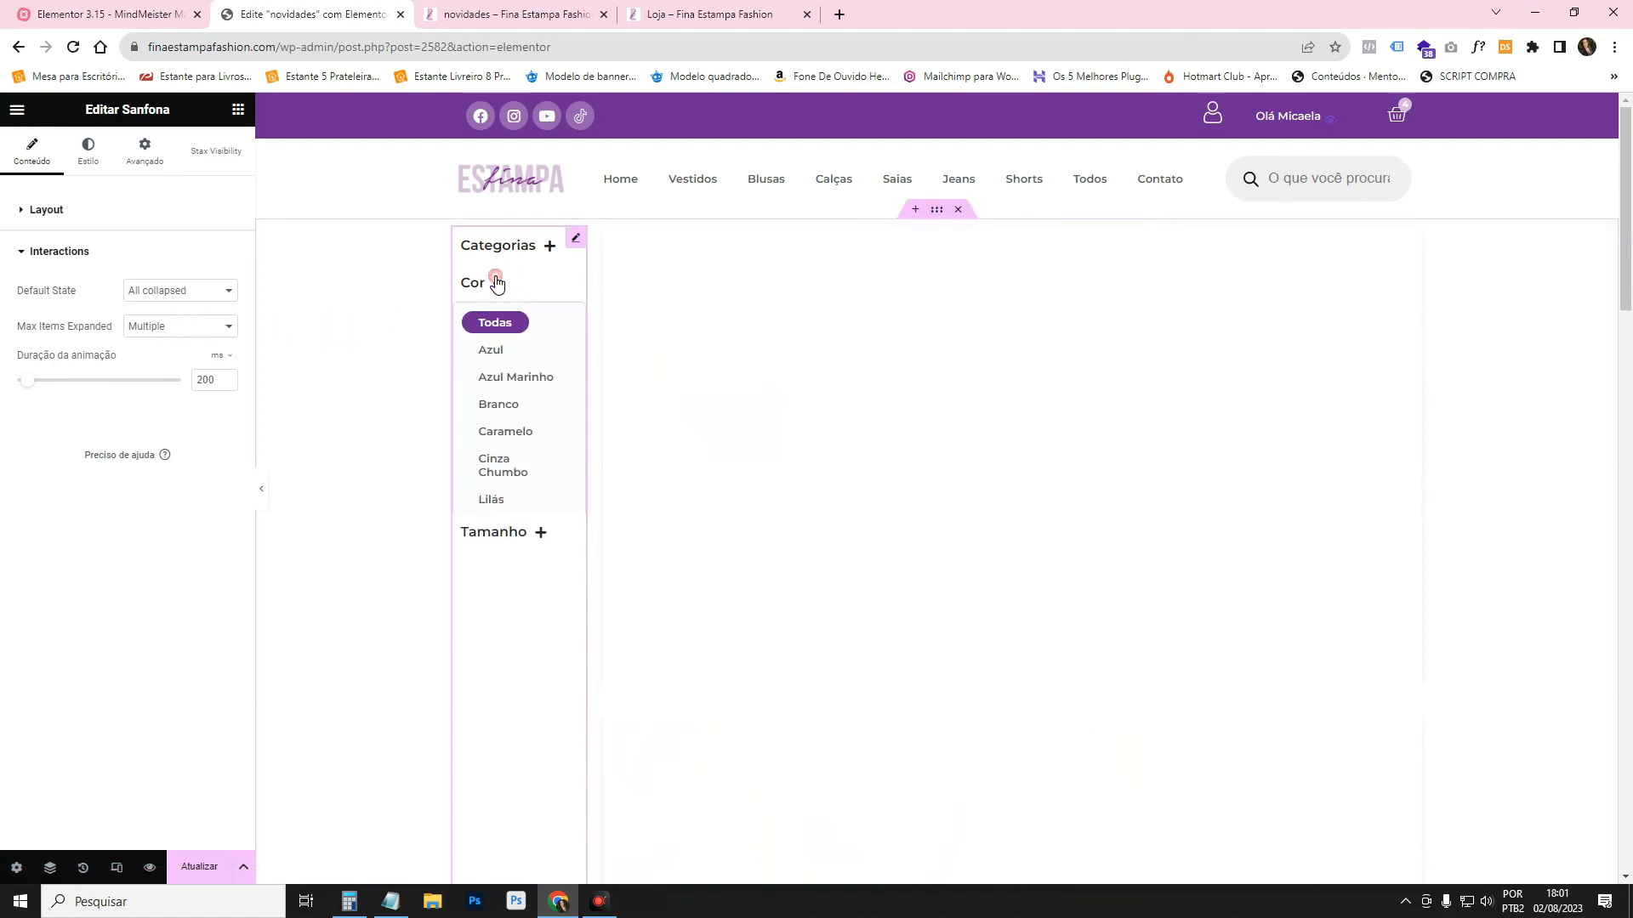
{"action": "left_click", "coordinate": [497, 282]}
{"action": "left_click", "coordinate": [497, 281]}
{"action": "left_click", "coordinate": [497, 282]}
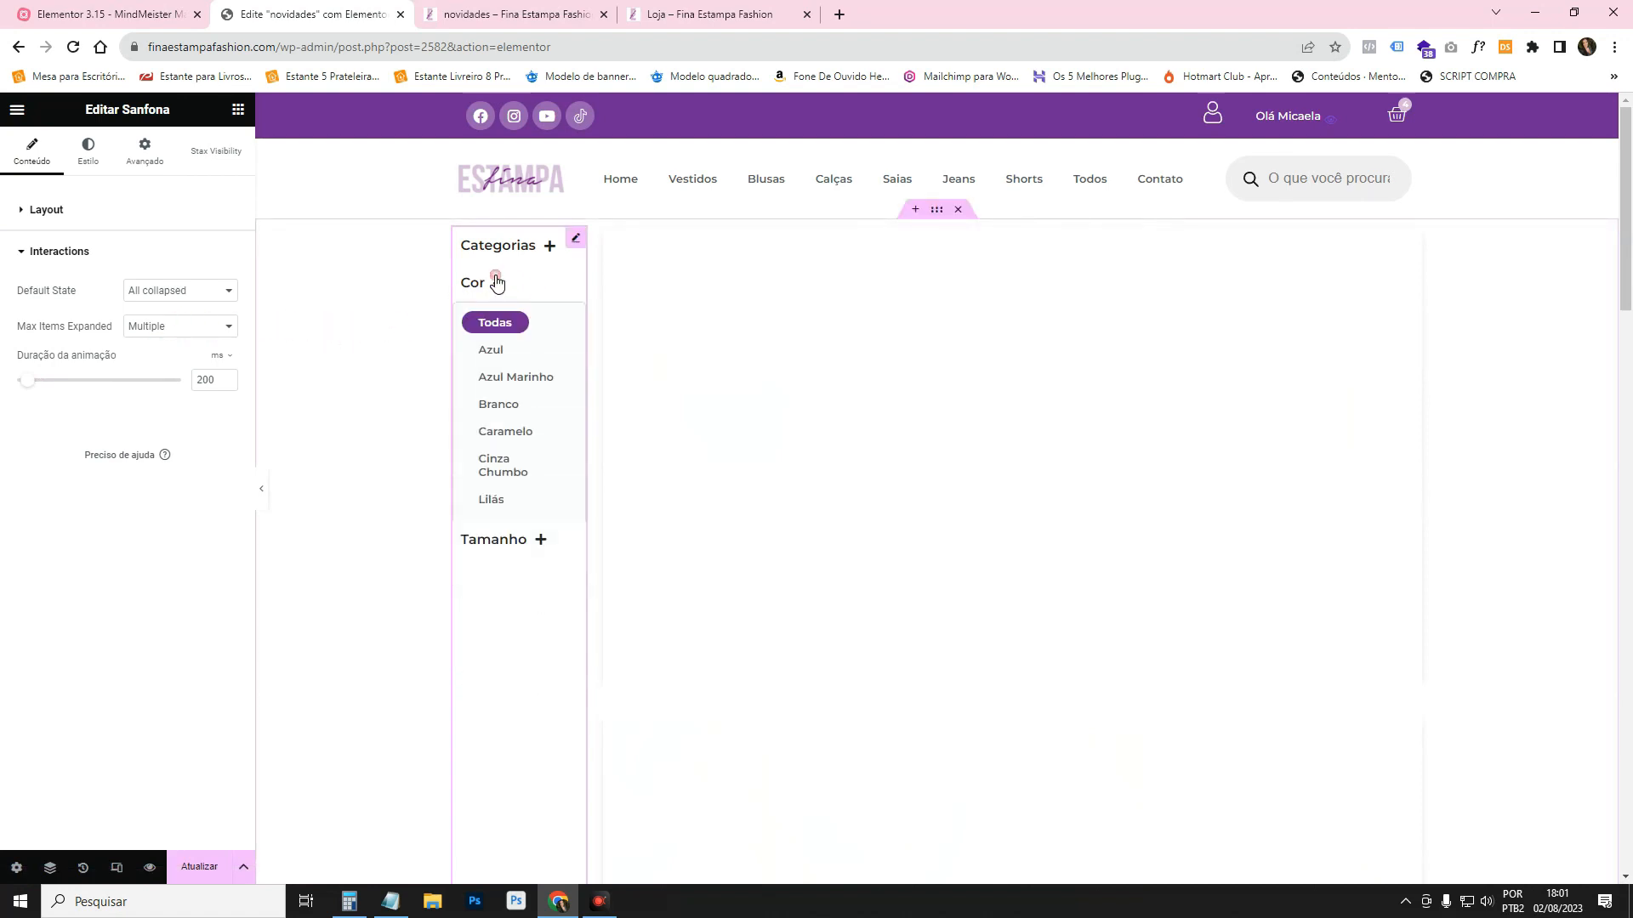
{"action": "left_click", "coordinate": [498, 281]}
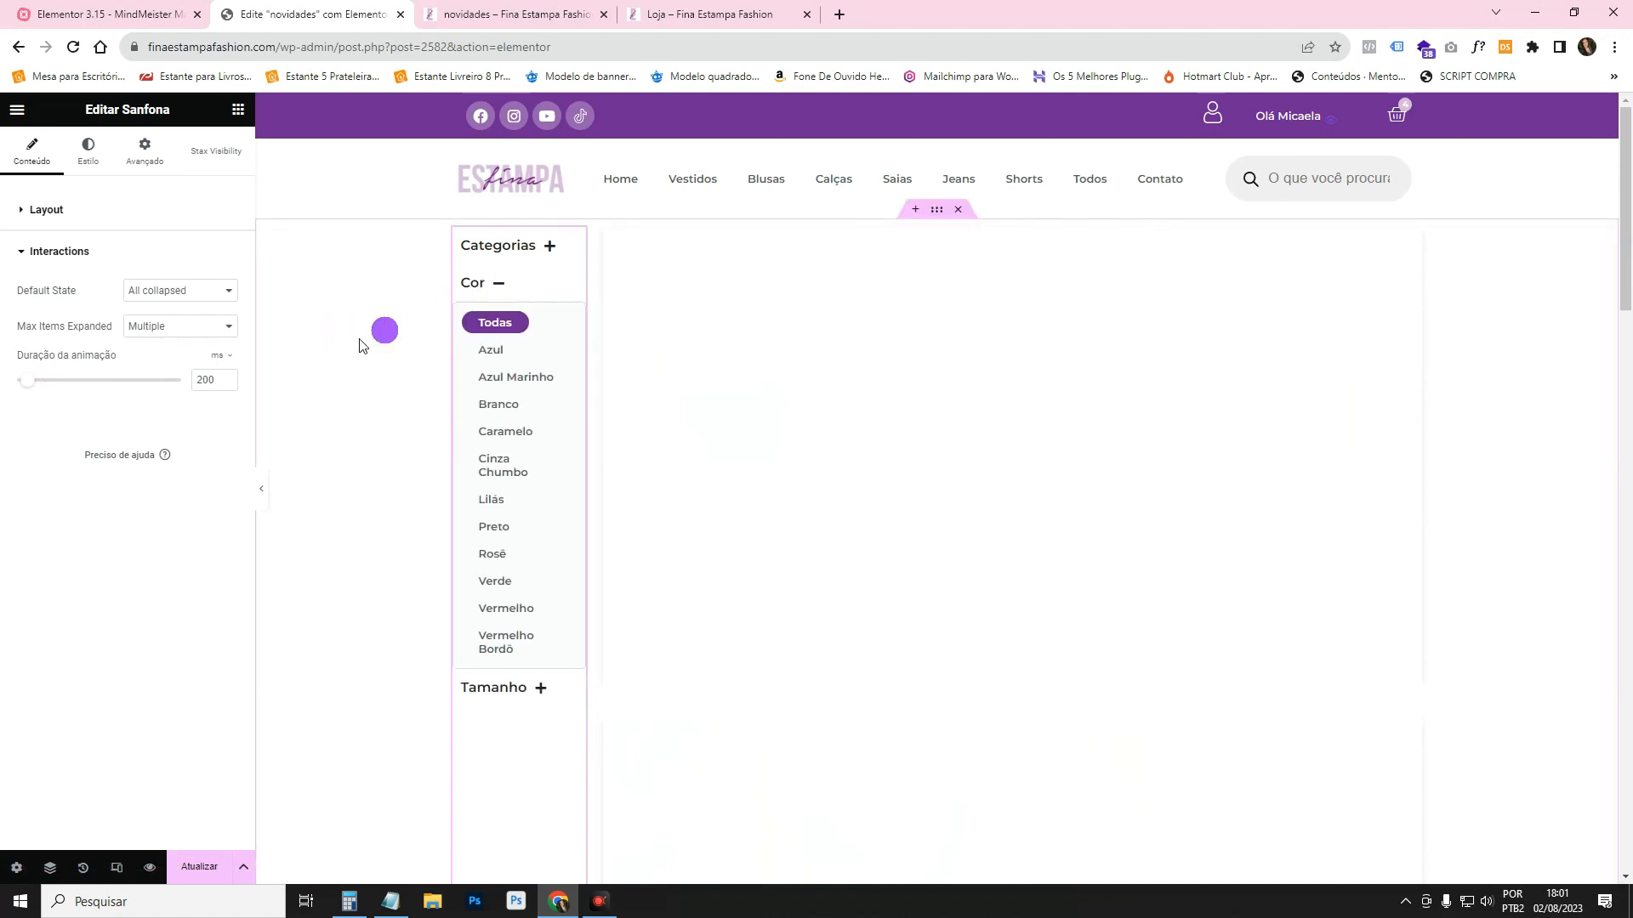
Reduce the accordion's animation duration to 100 ms and test how Cor expands and collapses.
{"action": "left_click", "coordinate": [514, 288]}
{"action": "left_click", "coordinate": [516, 289]}
{"action": "left_click", "coordinate": [516, 289]}
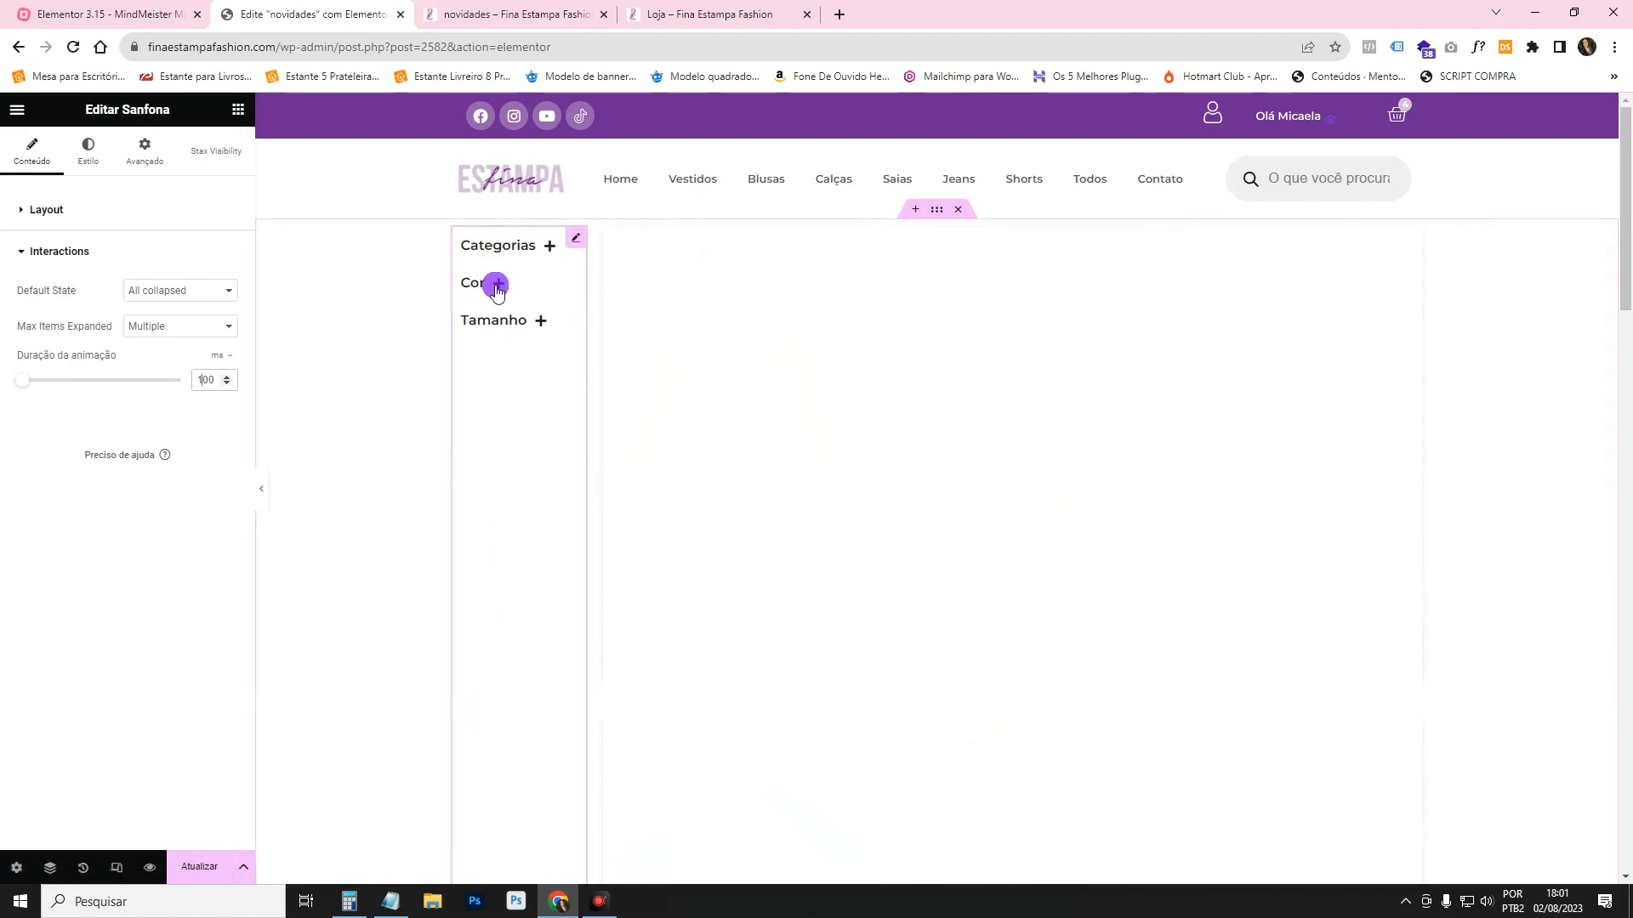
{"action": "left_click", "coordinate": [498, 287]}
{"action": "left_click", "coordinate": [498, 286]}
{"action": "left_click", "coordinate": [498, 287]}
{"action": "left_click", "coordinate": [497, 287]}
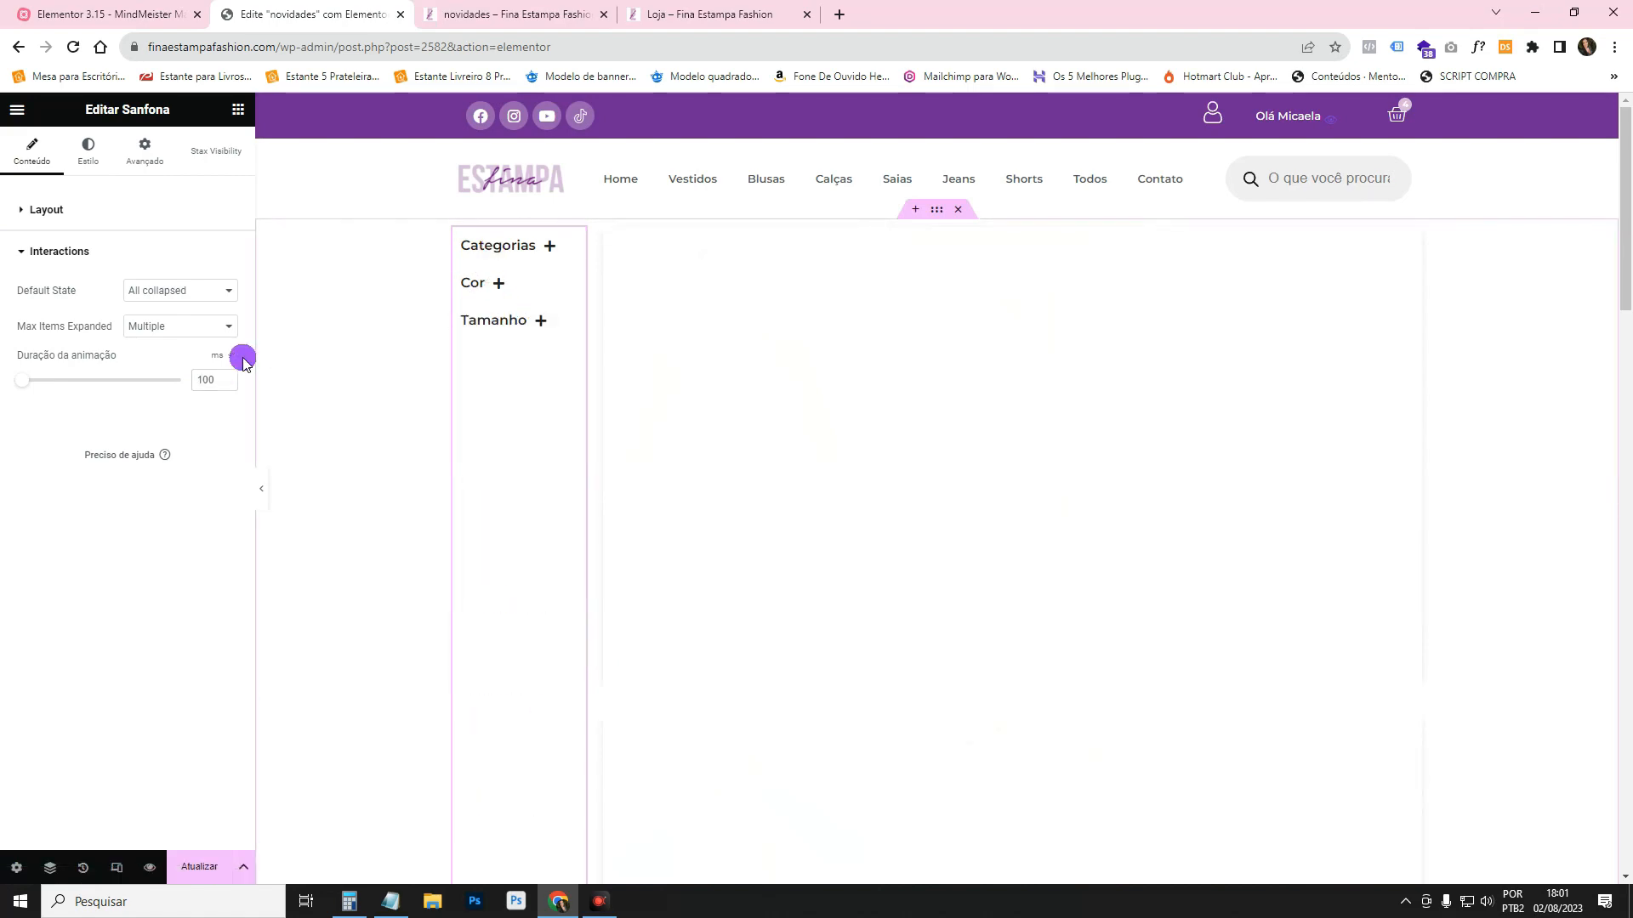
Set the accordion's animation duration to 500 ms and toggle Cor several times to test it.
{"action": "left_click", "coordinate": [208, 374]}
{"action": "left_click_drag", "start_coordinate": [208, 374], "coordinate": [193, 374]}
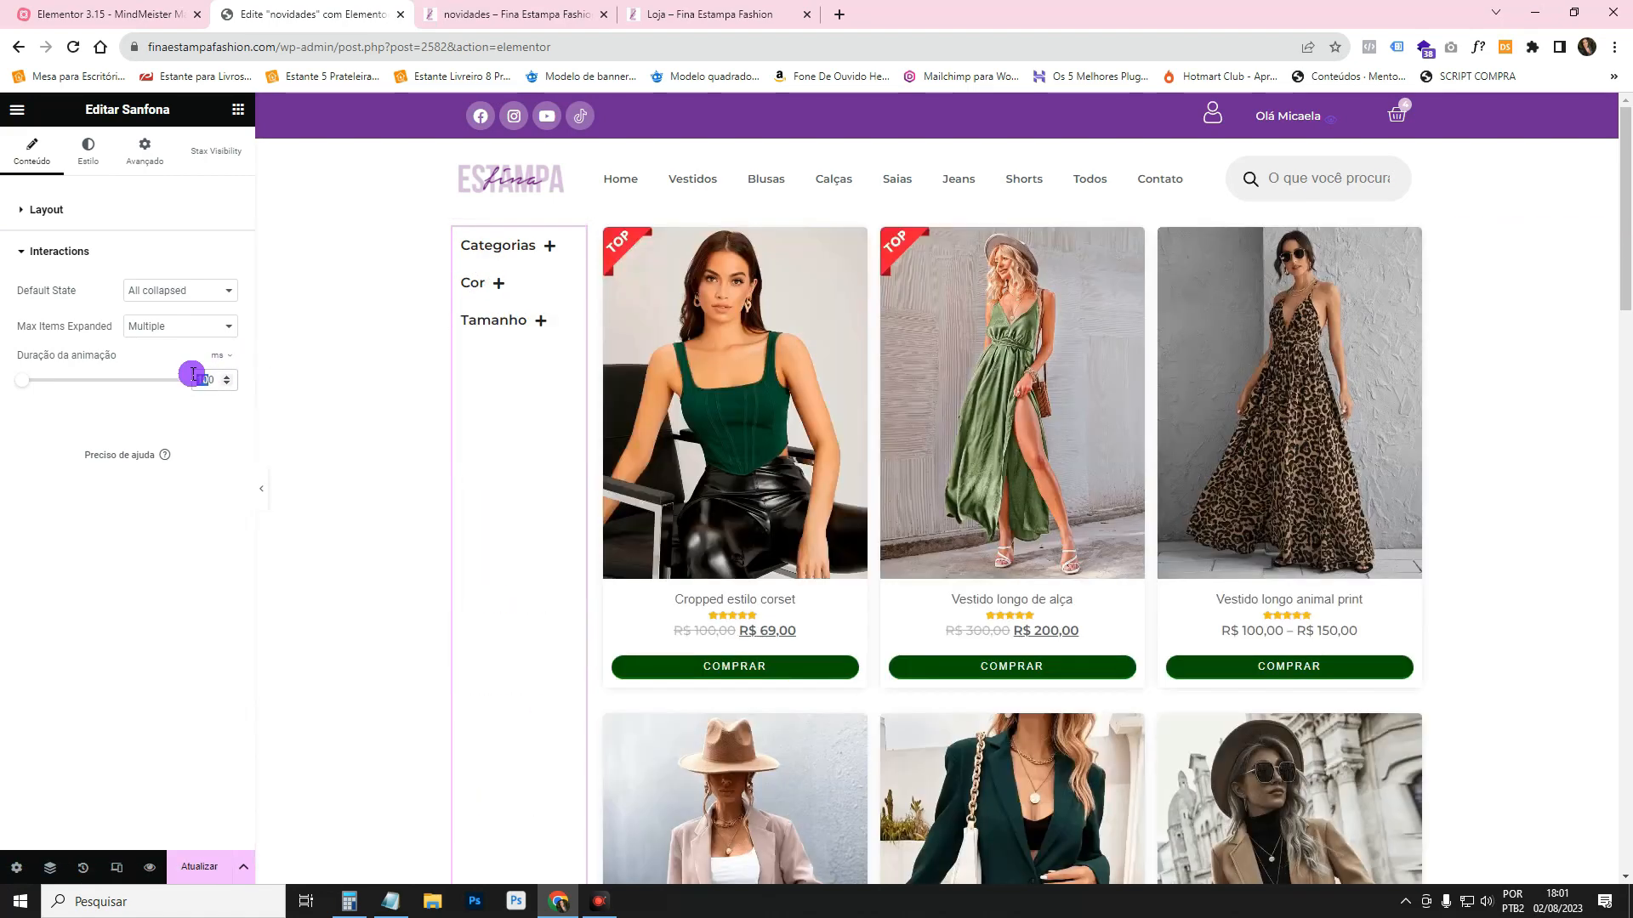
{"action": "type", "text": "500"}
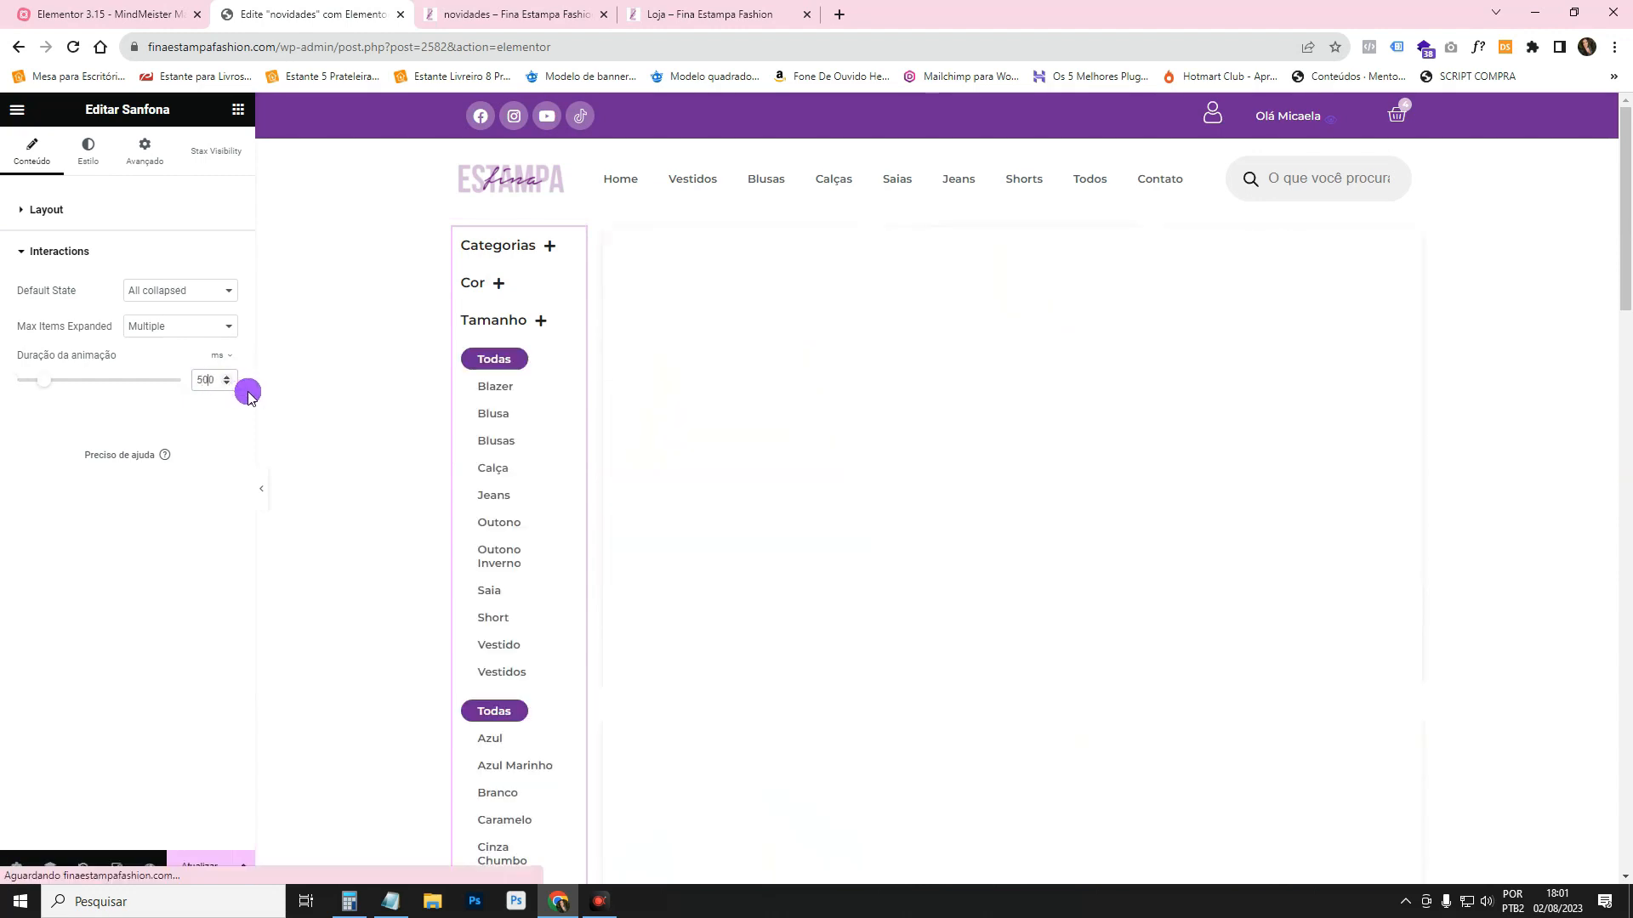
{"action": "left_click", "coordinate": [492, 285]}
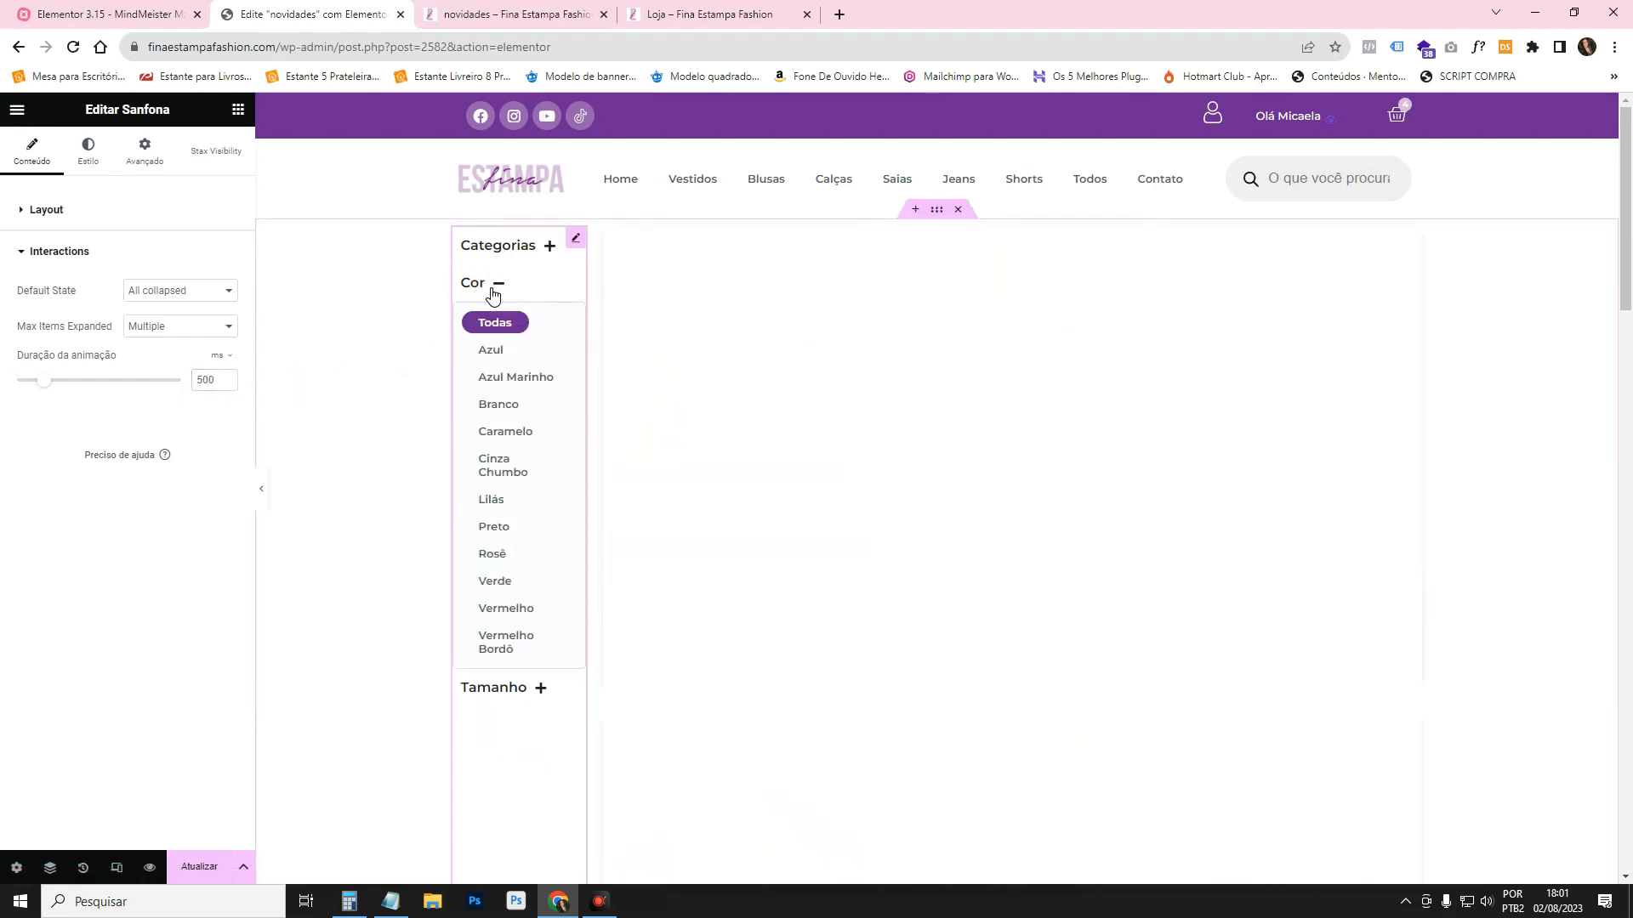
{"action": "left_click", "coordinate": [491, 291]}
{"action": "left_click", "coordinate": [491, 290]}
{"action": "left_click", "coordinate": [492, 291]}
Switch the animation duration unit to seconds, set it to 1, and test the accordion by toggling Cor.
{"action": "left_click", "coordinate": [223, 358]}
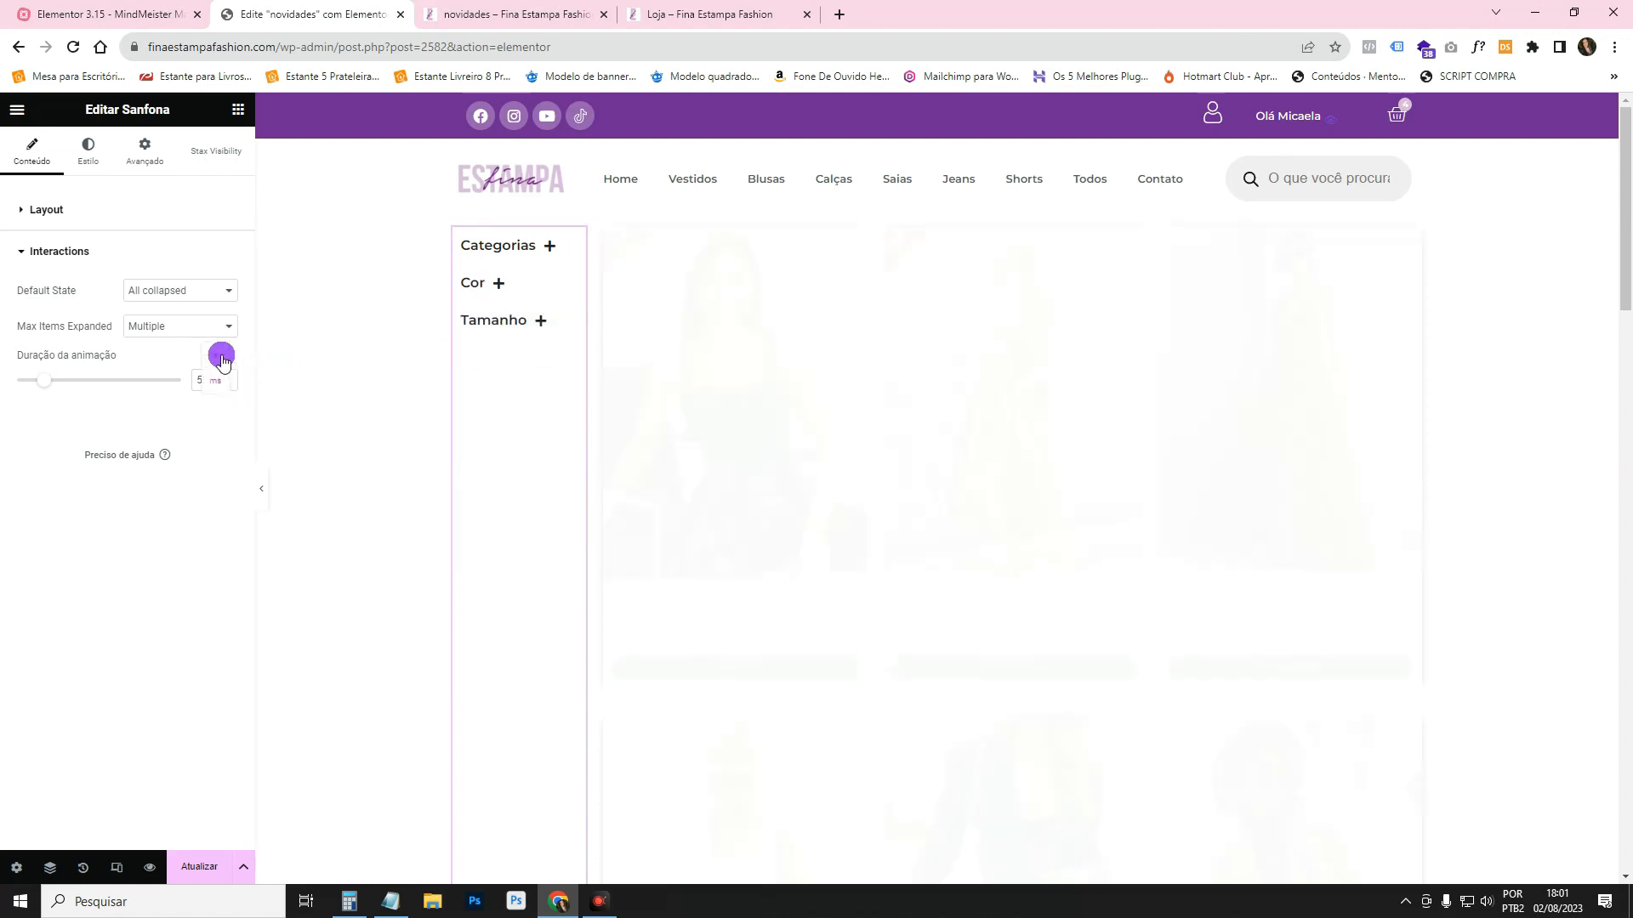
{"action": "left_click", "coordinate": [218, 380]}
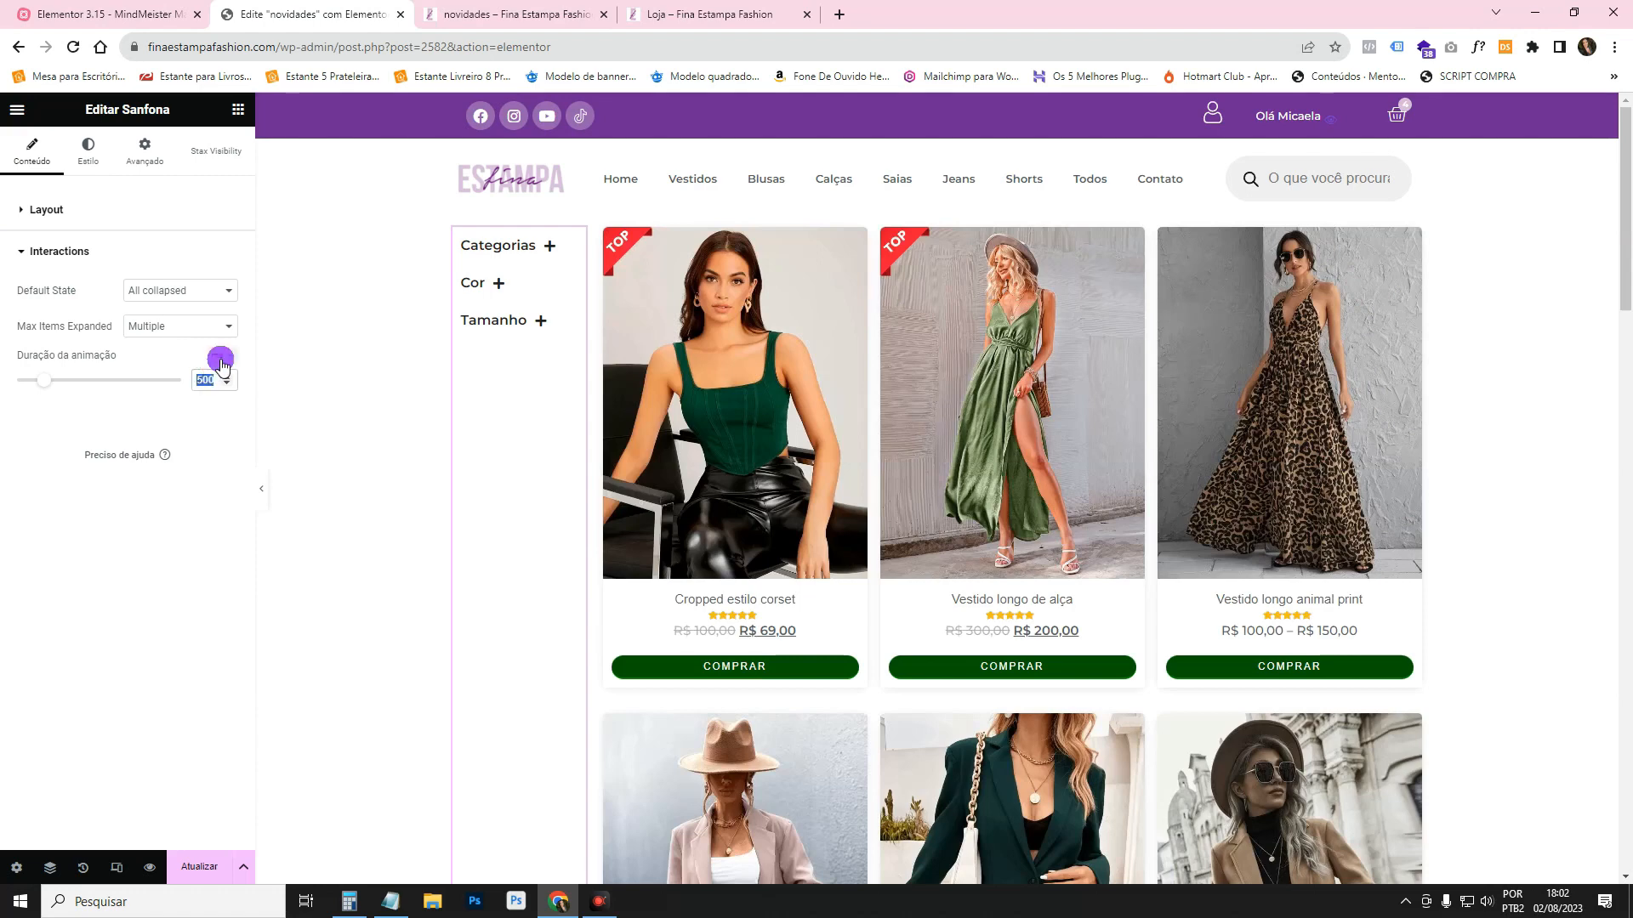
{"action": "left_click", "coordinate": [217, 378]}
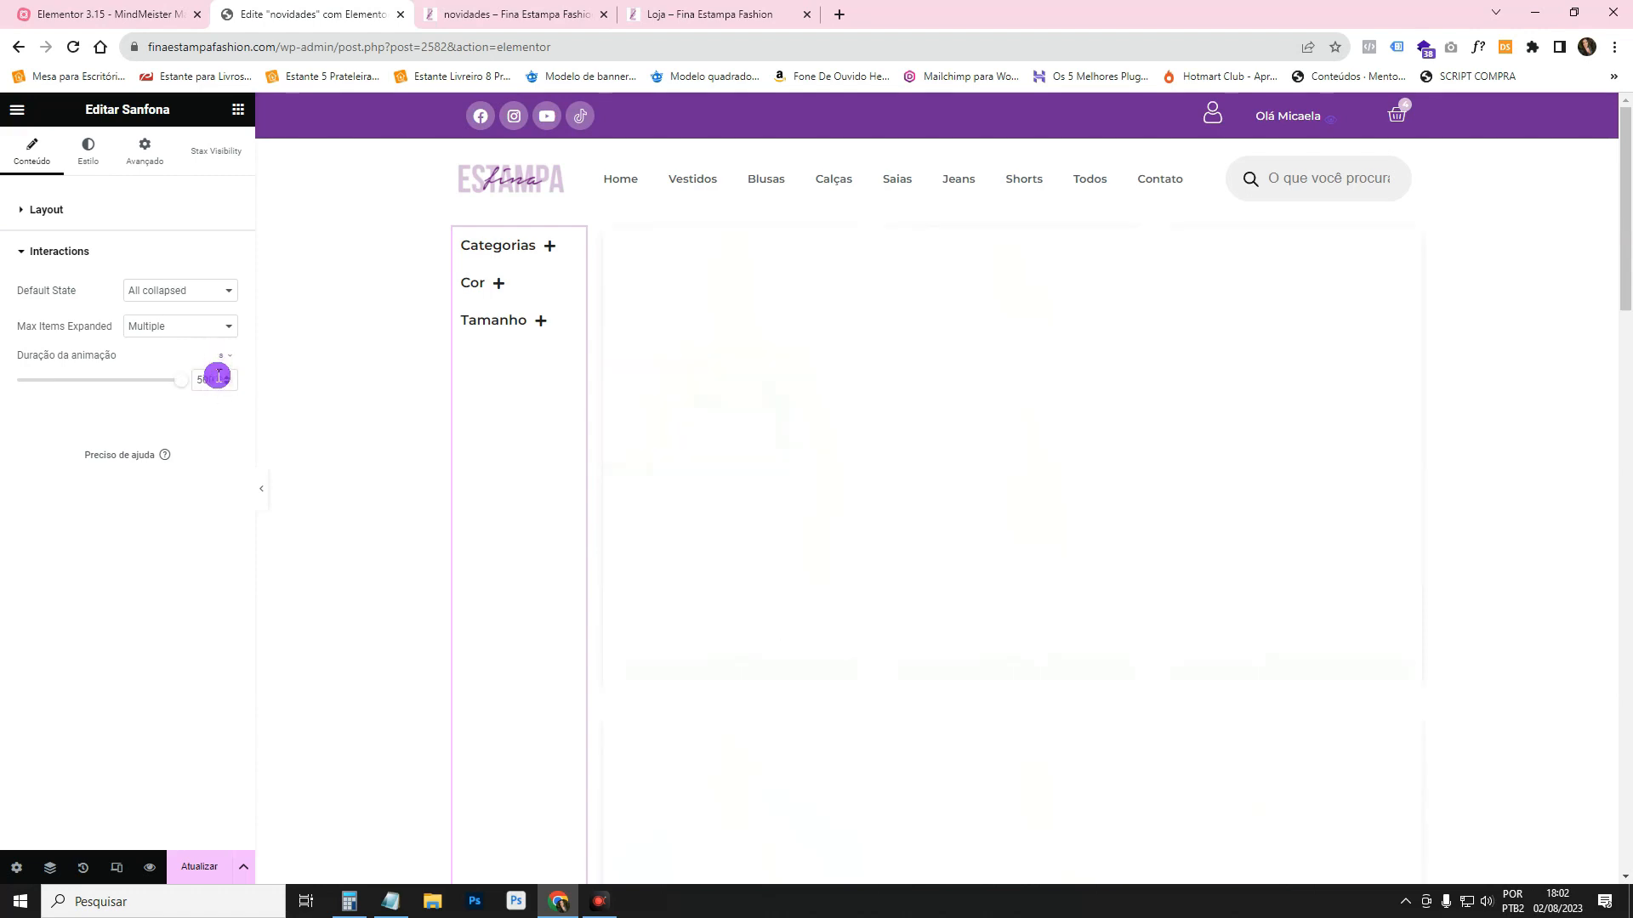
{"action": "double_click", "coordinate": [198, 379]}
{"action": "type", "text": "1"}
{"action": "left_click", "coordinate": [473, 286]}
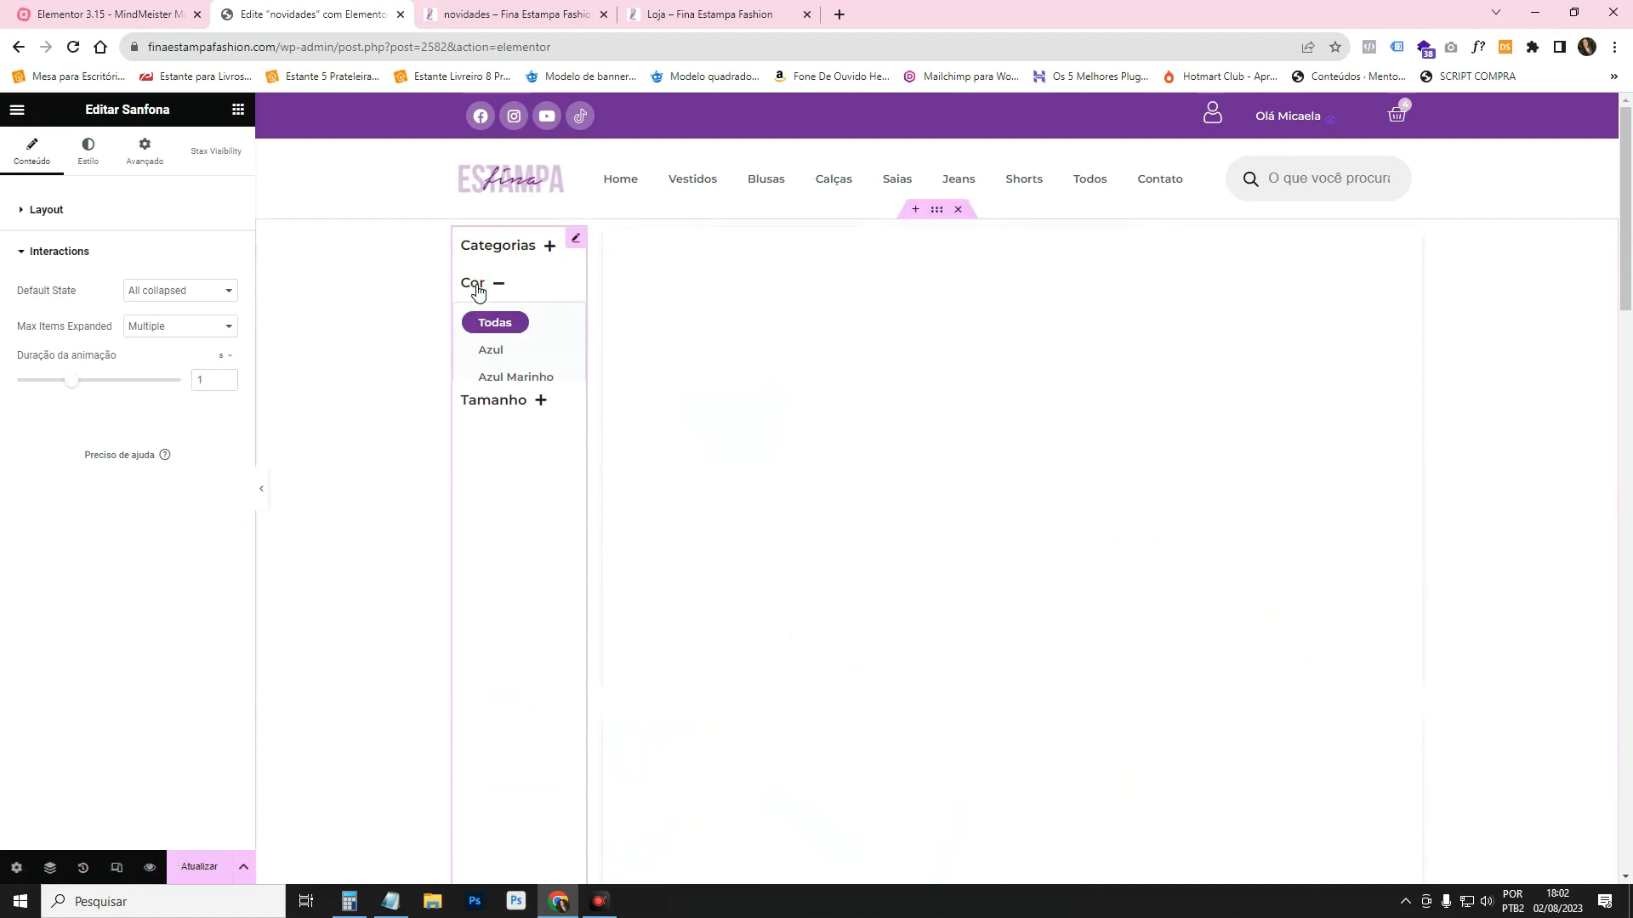
{"action": "left_click", "coordinate": [477, 289]}
{"action": "left_click", "coordinate": [477, 289]}
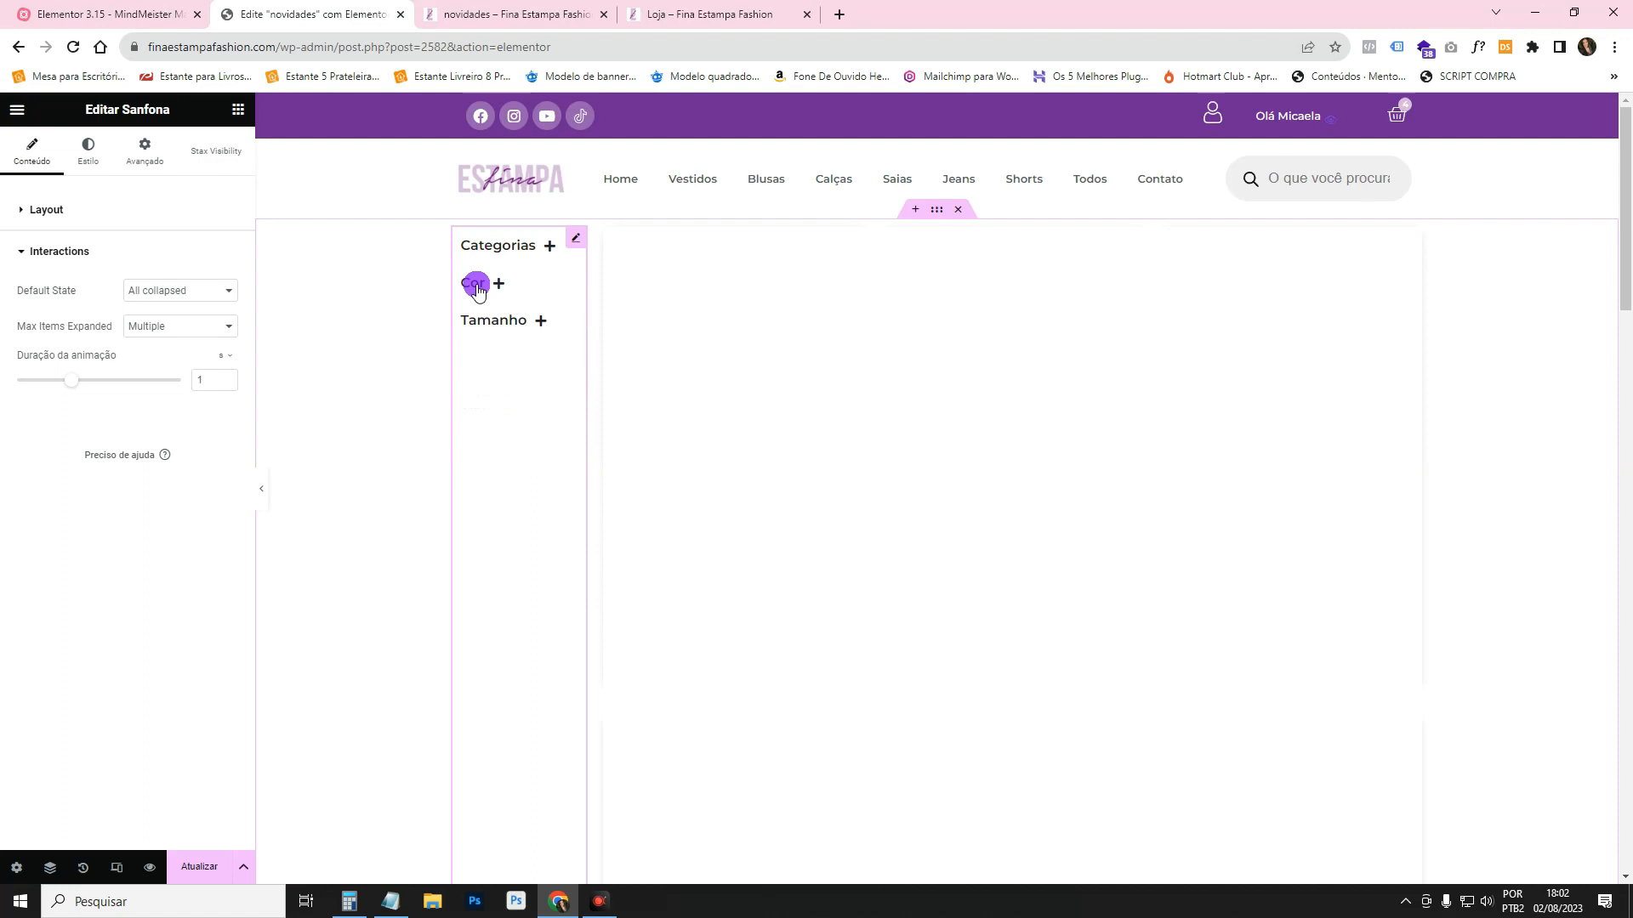
{"action": "left_click", "coordinate": [477, 289]}
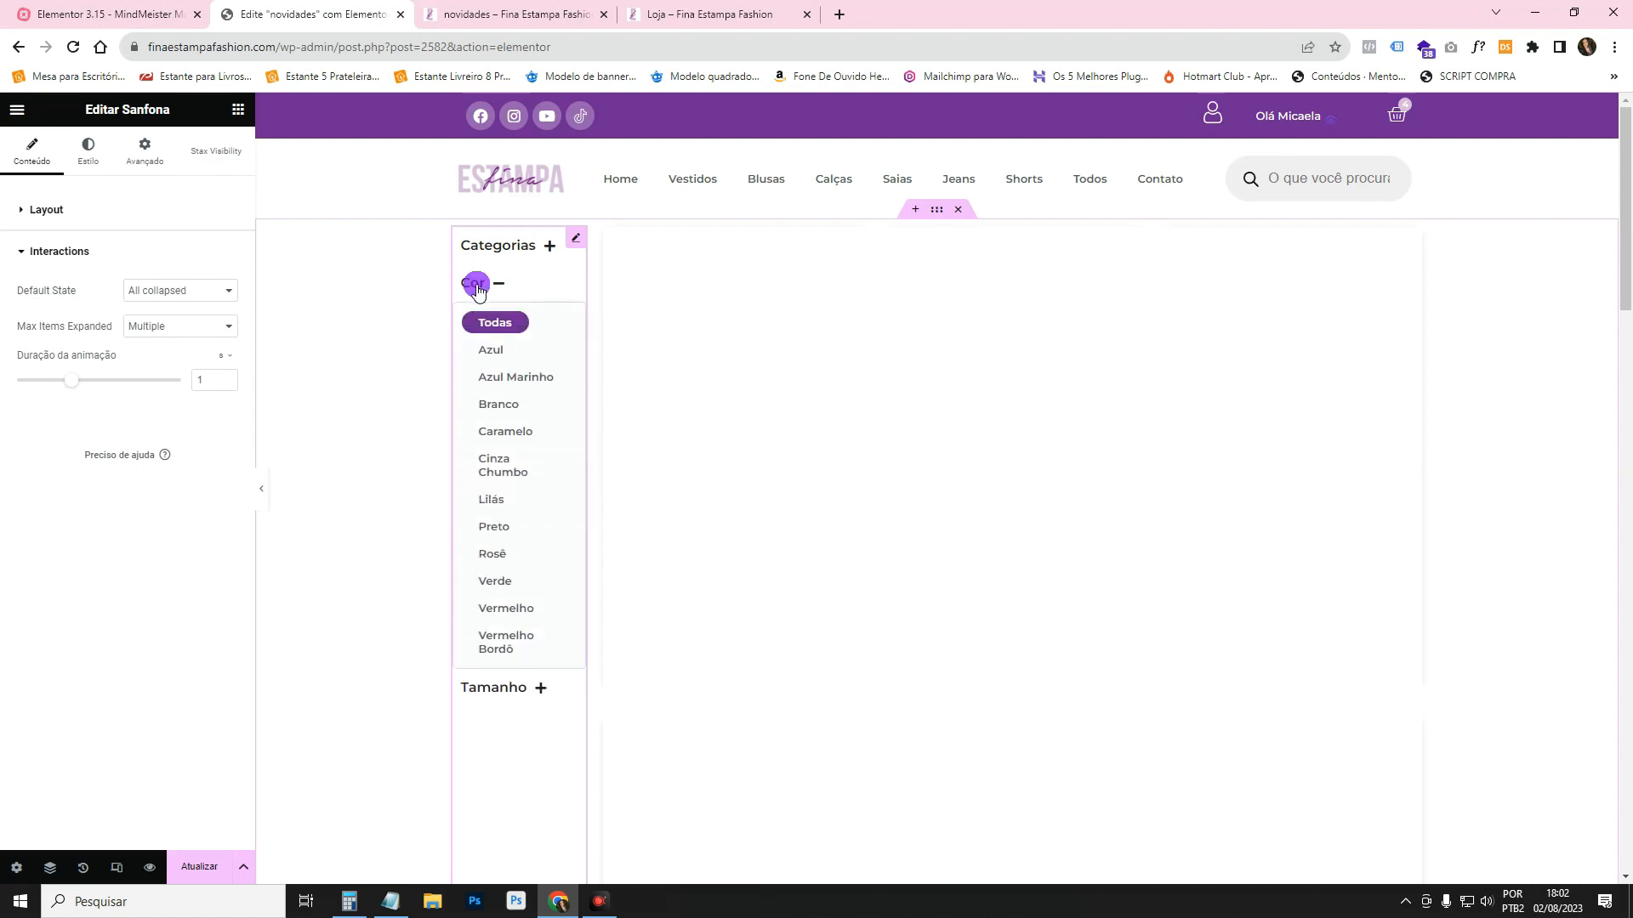
{"action": "left_click", "coordinate": [477, 289]}
Return the animation duration unit to milliseconds, set it to 500, and test it on the Cor item.
{"action": "left_click", "coordinate": [224, 354]}
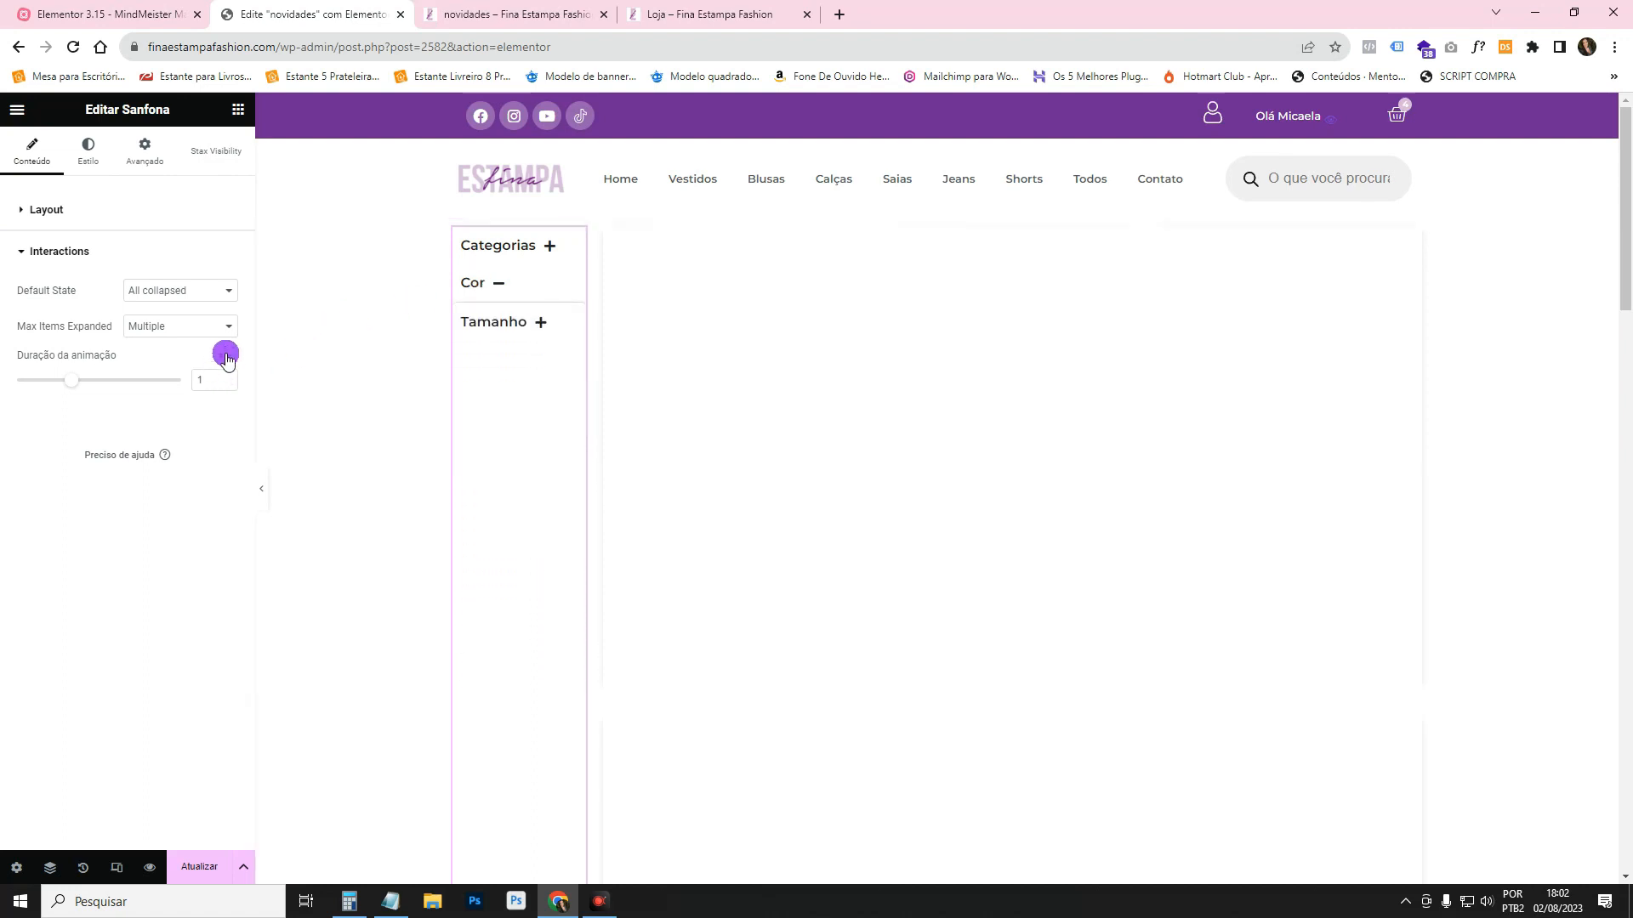
{"action": "left_click", "coordinate": [225, 384]}
{"action": "double_click", "coordinate": [196, 381]}
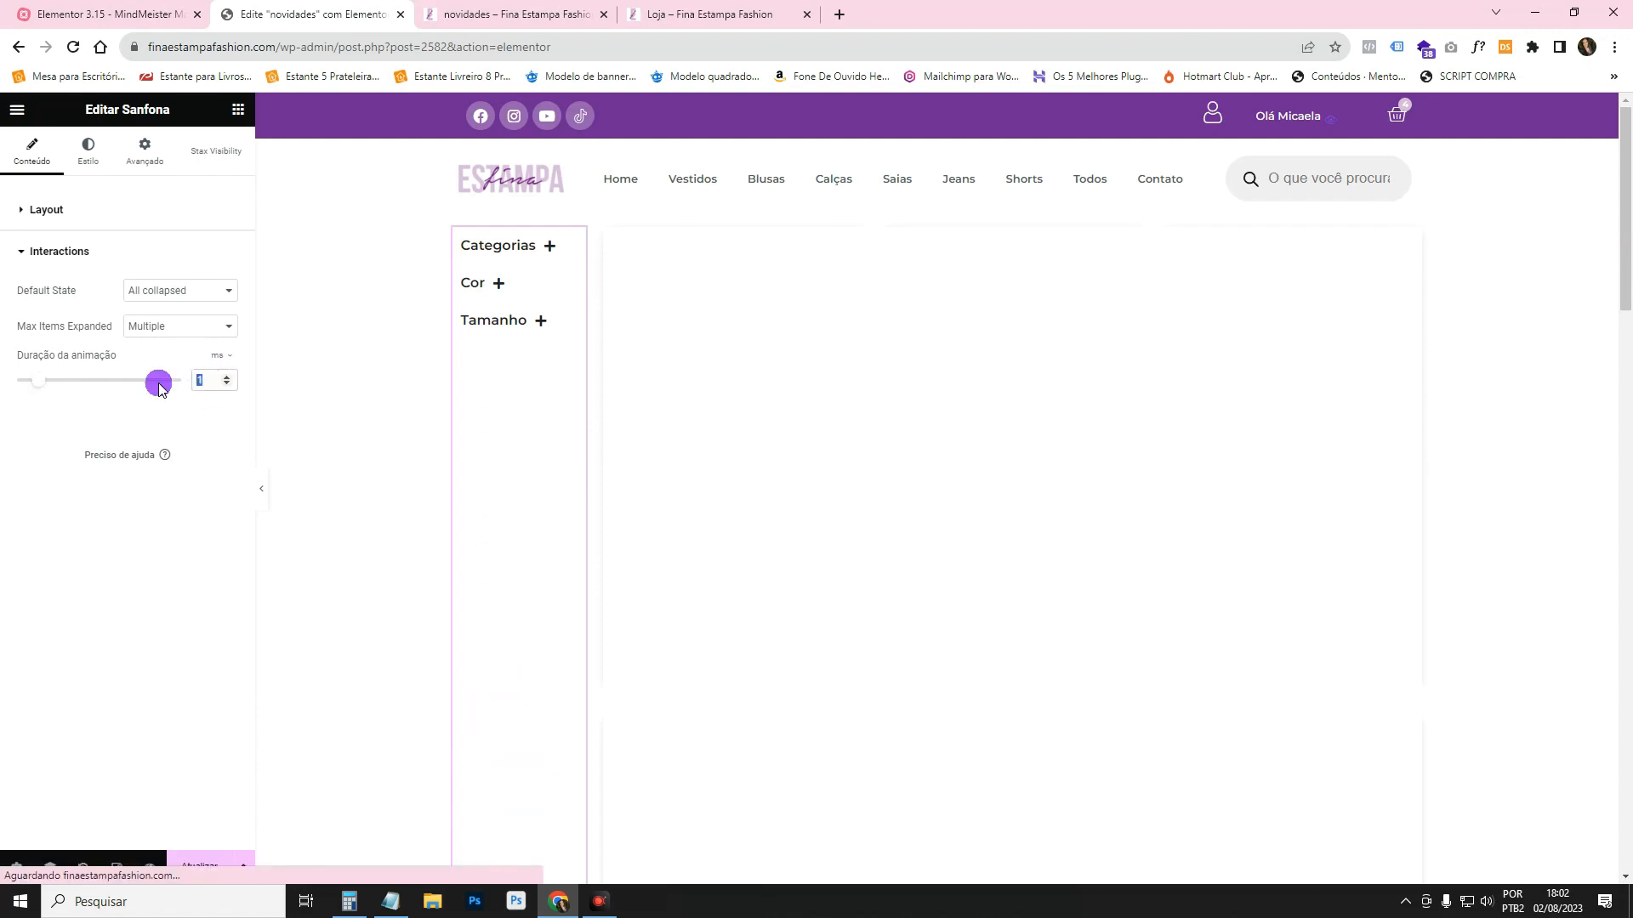
{"action": "type", "text": "500"}
{"action": "left_click", "coordinate": [469, 289]}
{"action": "left_click", "coordinate": [471, 291]}
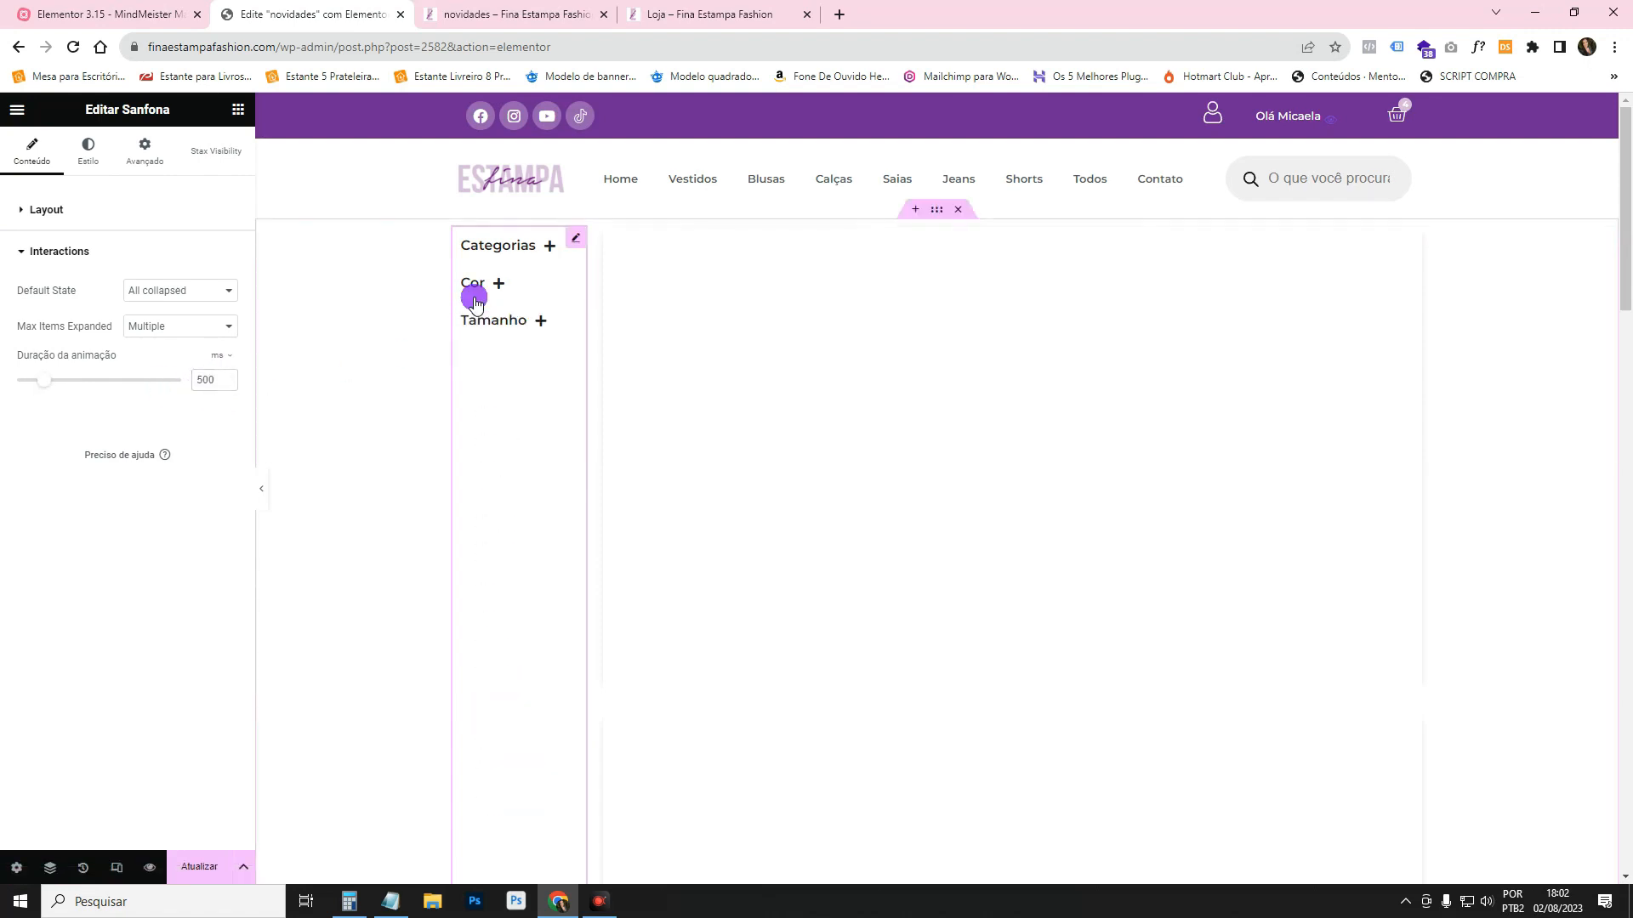
{"action": "left_click", "coordinate": [486, 290]}
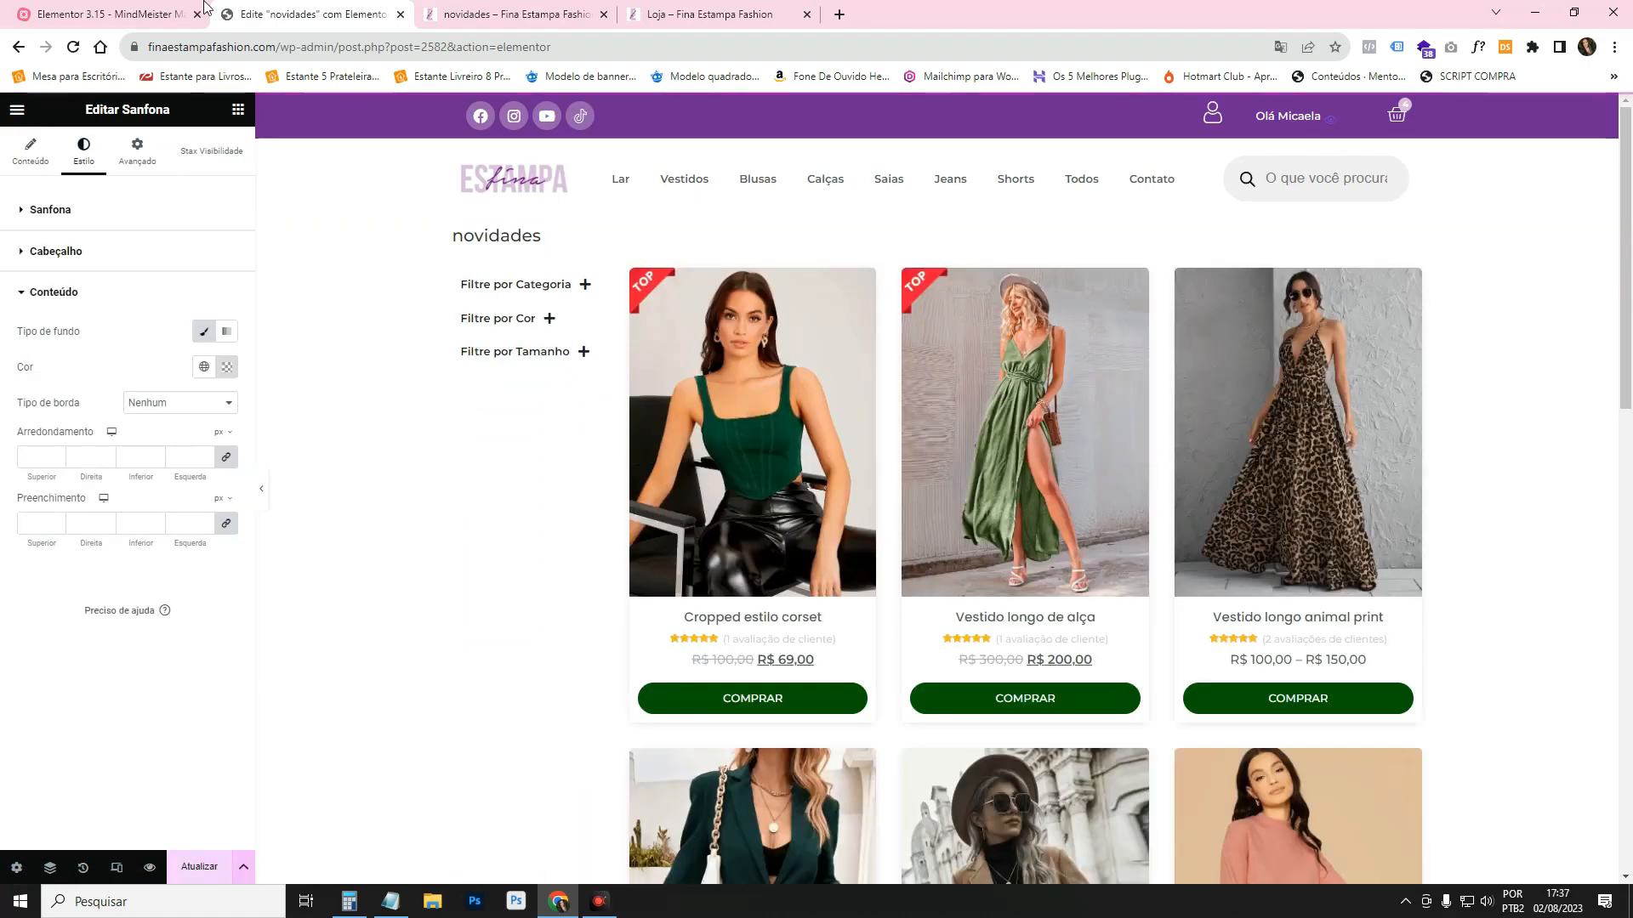
Switch to the MindMeister map, expand the "Configurações de Carrossel e loop carrossel" branch and select its Estilo Net Flix topic.
{"action": "left_click", "coordinate": [204, 7]}
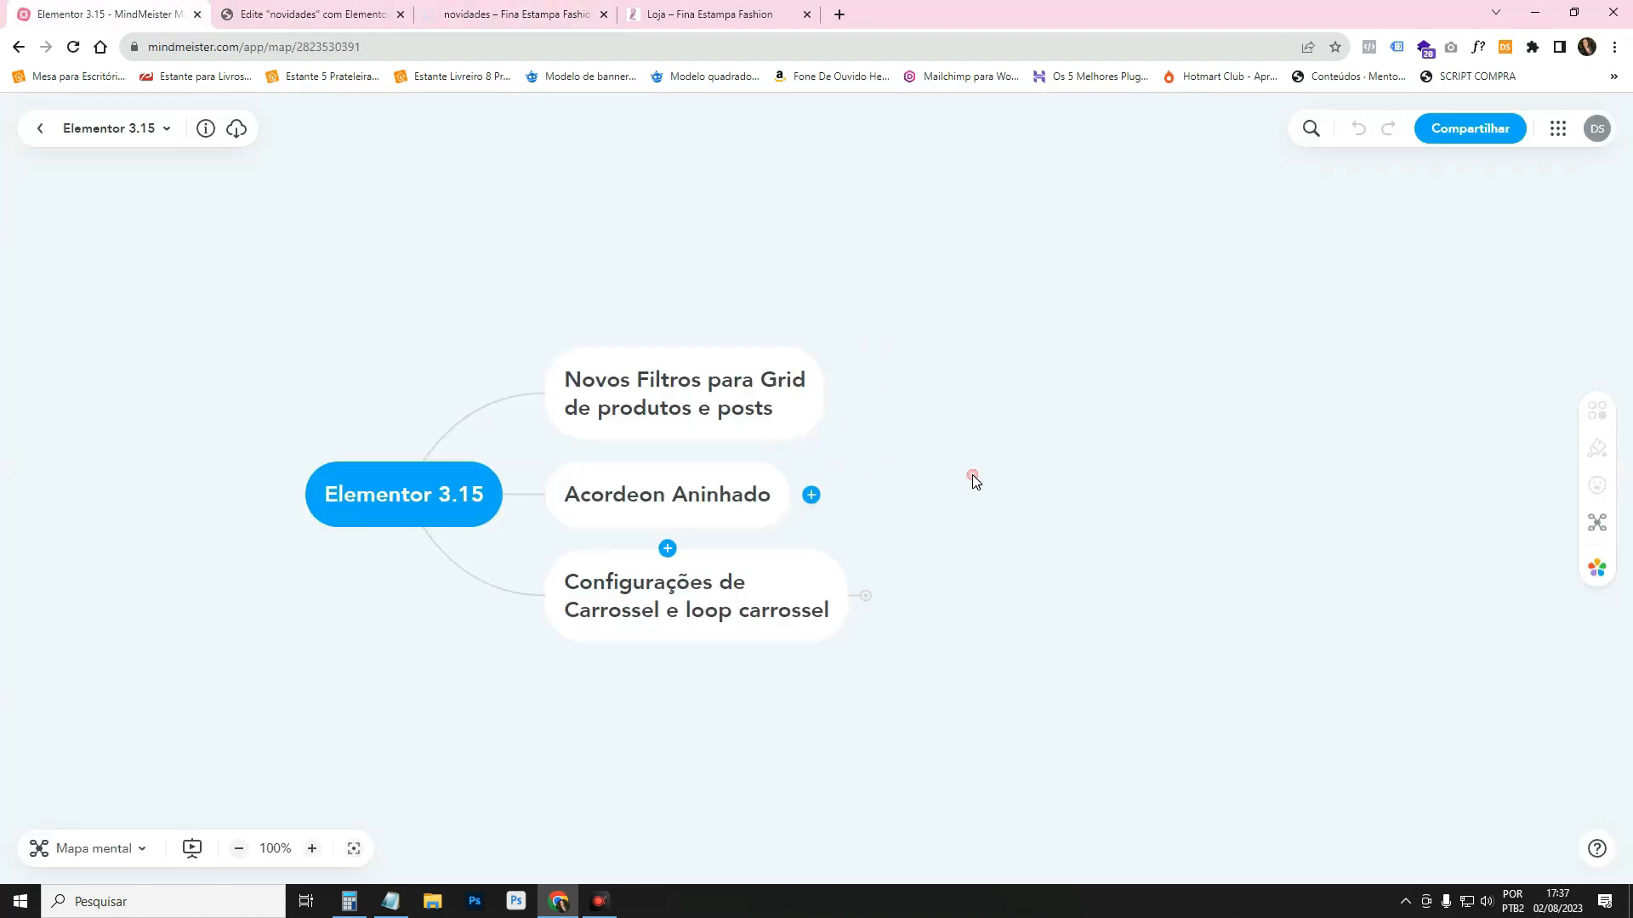
{"action": "left_click", "coordinate": [815, 613]}
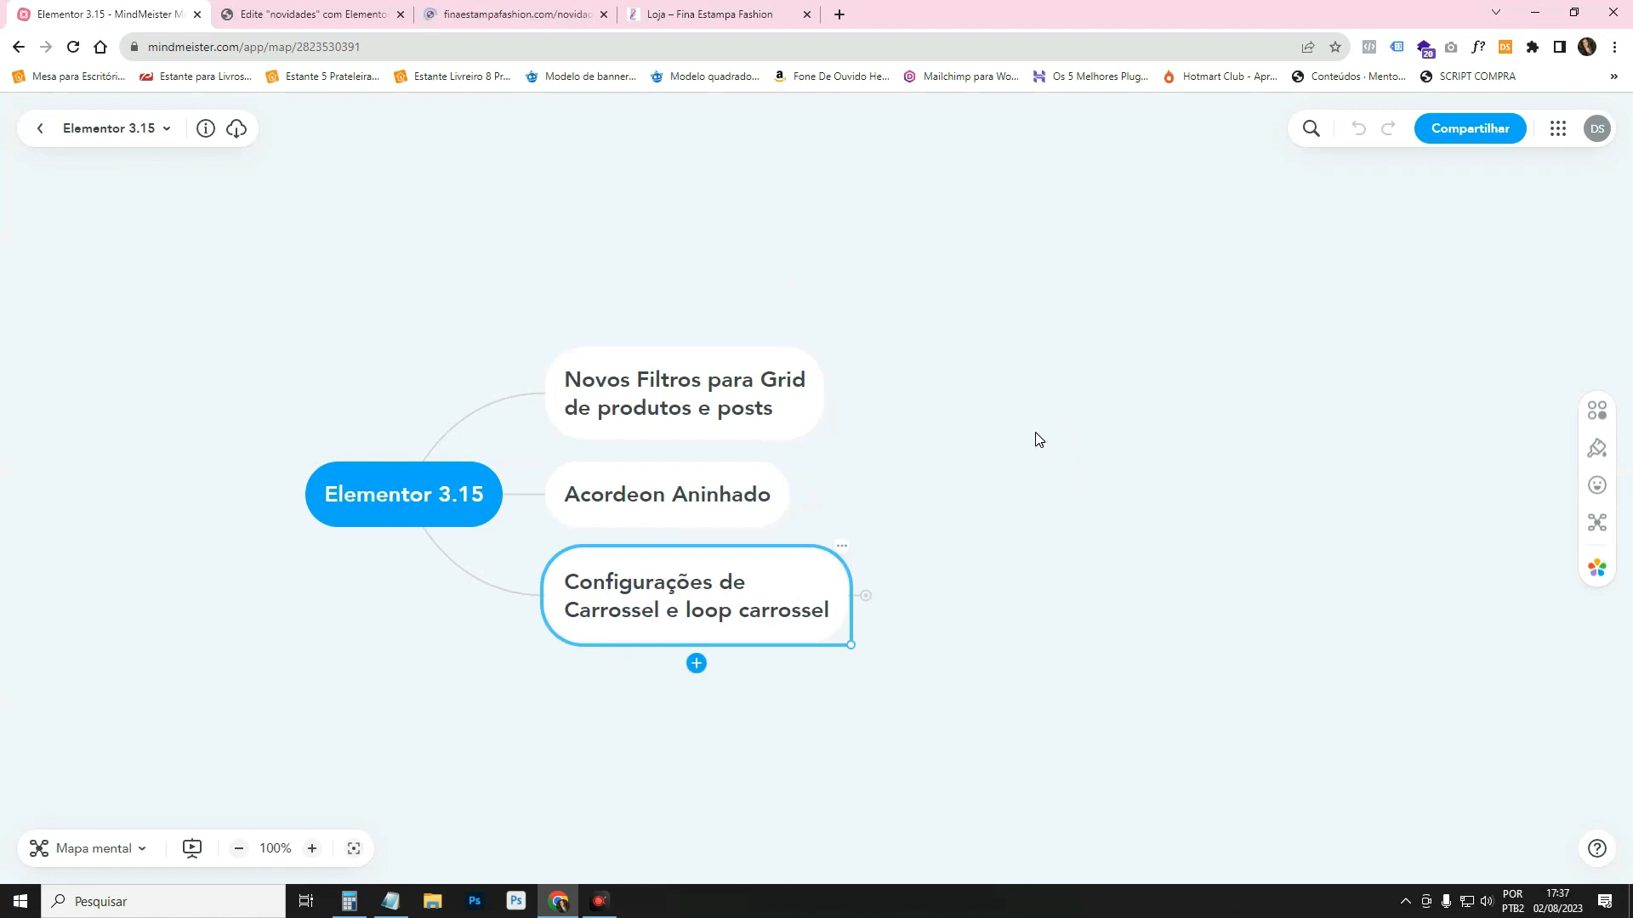
{"action": "left_click_drag", "start_coordinate": [1035, 437], "coordinate": [878, 387]}
{"action": "left_click", "coordinate": [689, 547]}
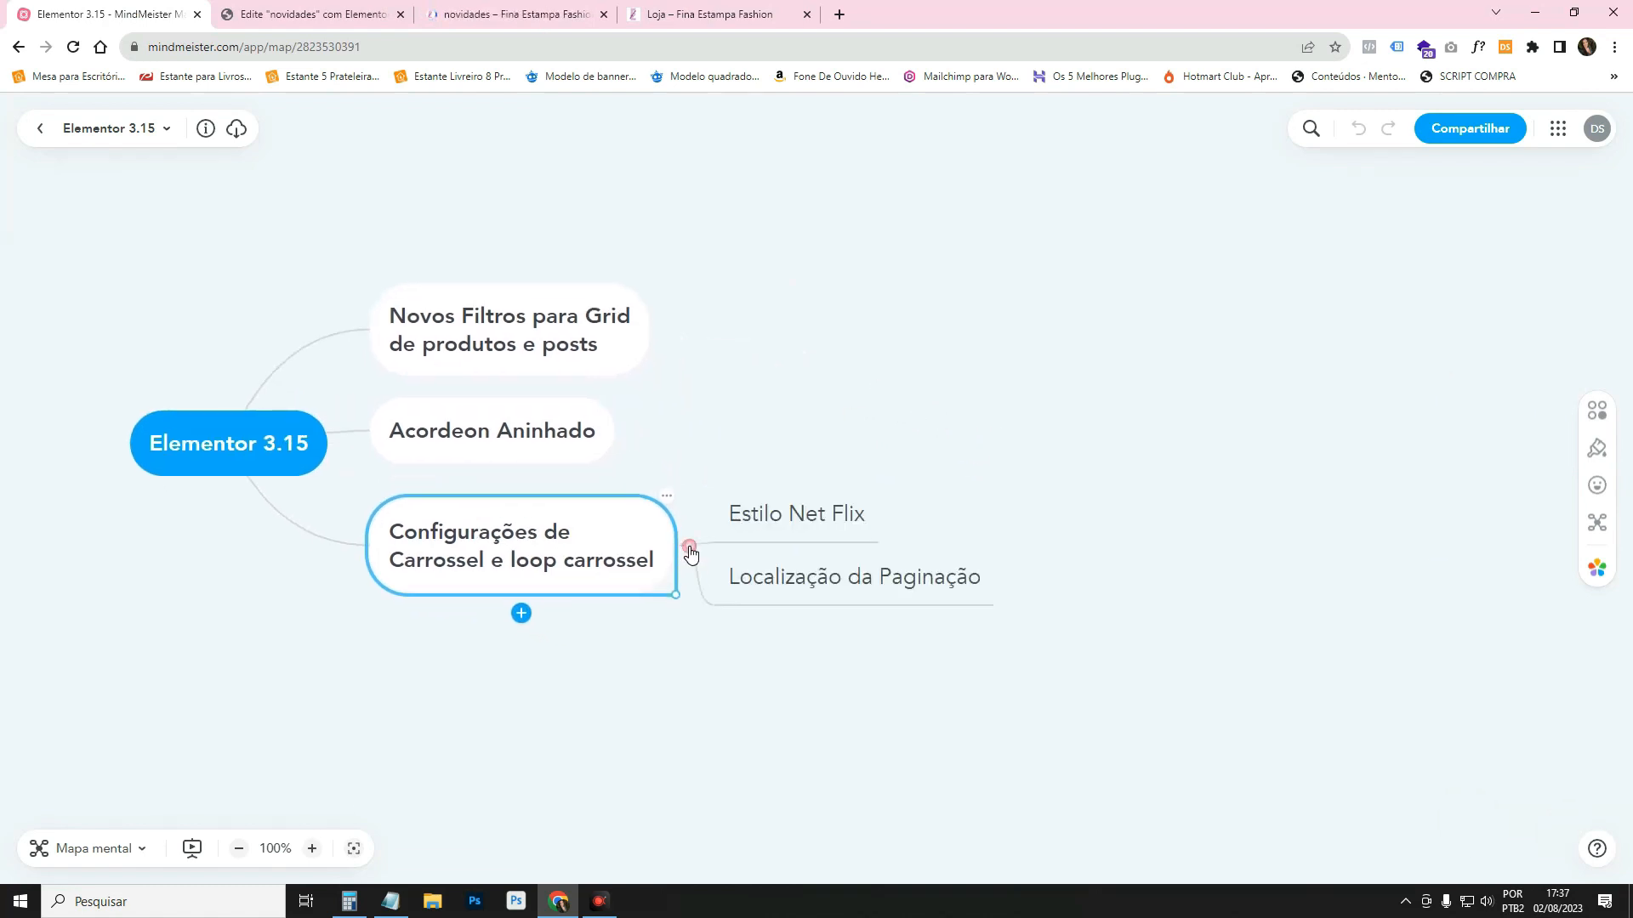
{"action": "left_click", "coordinate": [824, 536]}
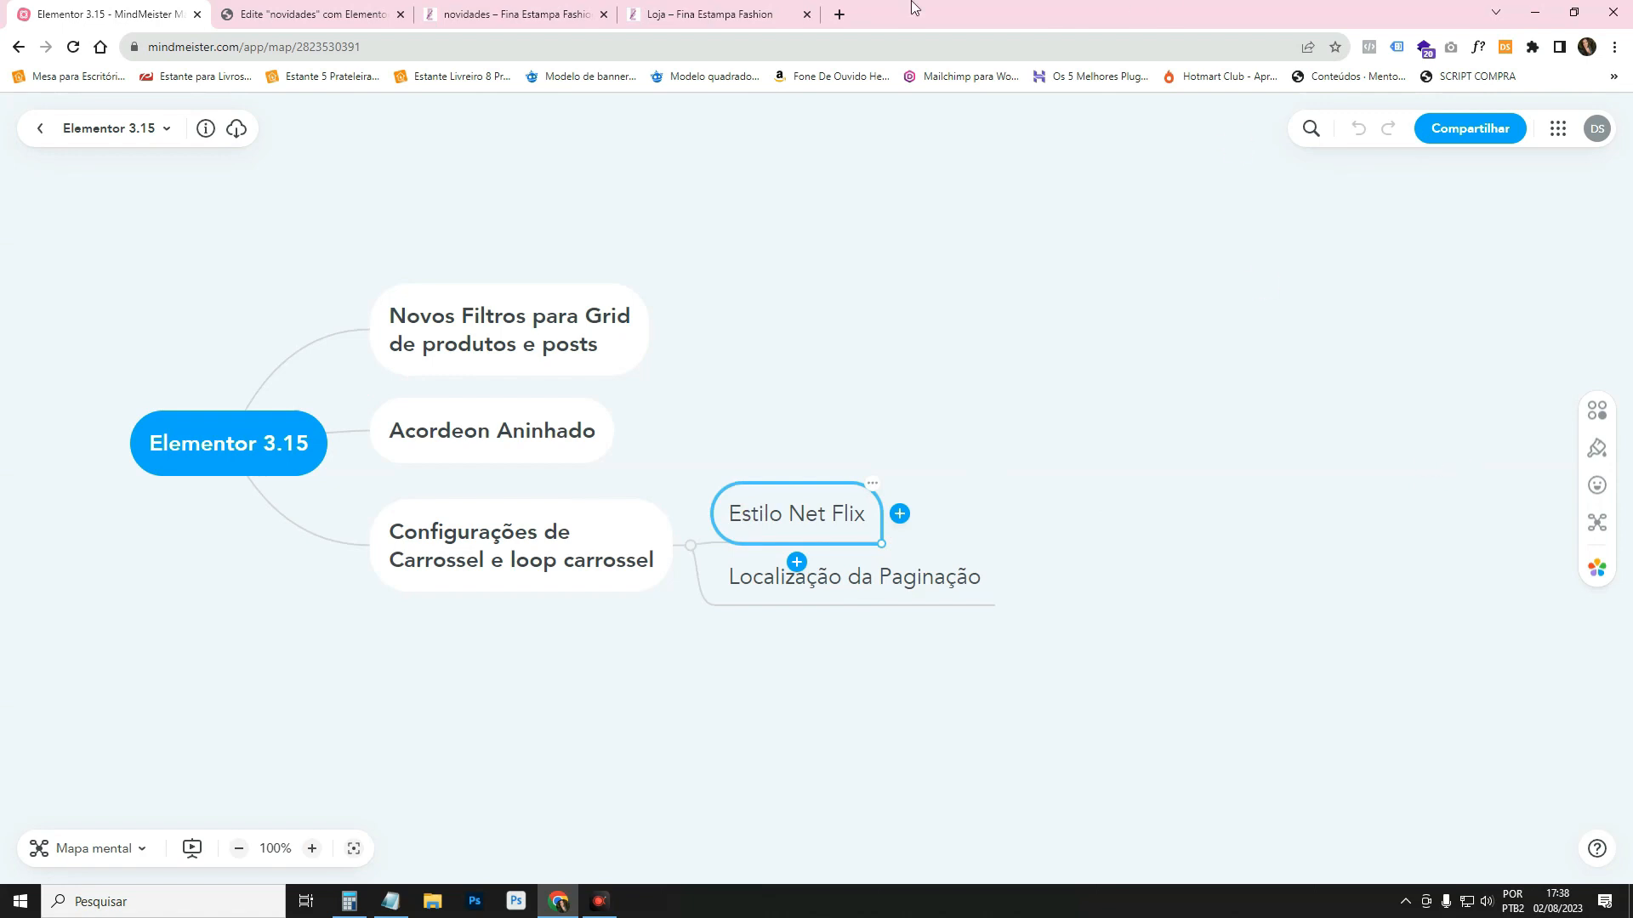
Back in the Elementor editor, delete the container holding the filters and product grid and add a Carrossel de Loops widget.
{"action": "left_click", "coordinate": [383, 8]}
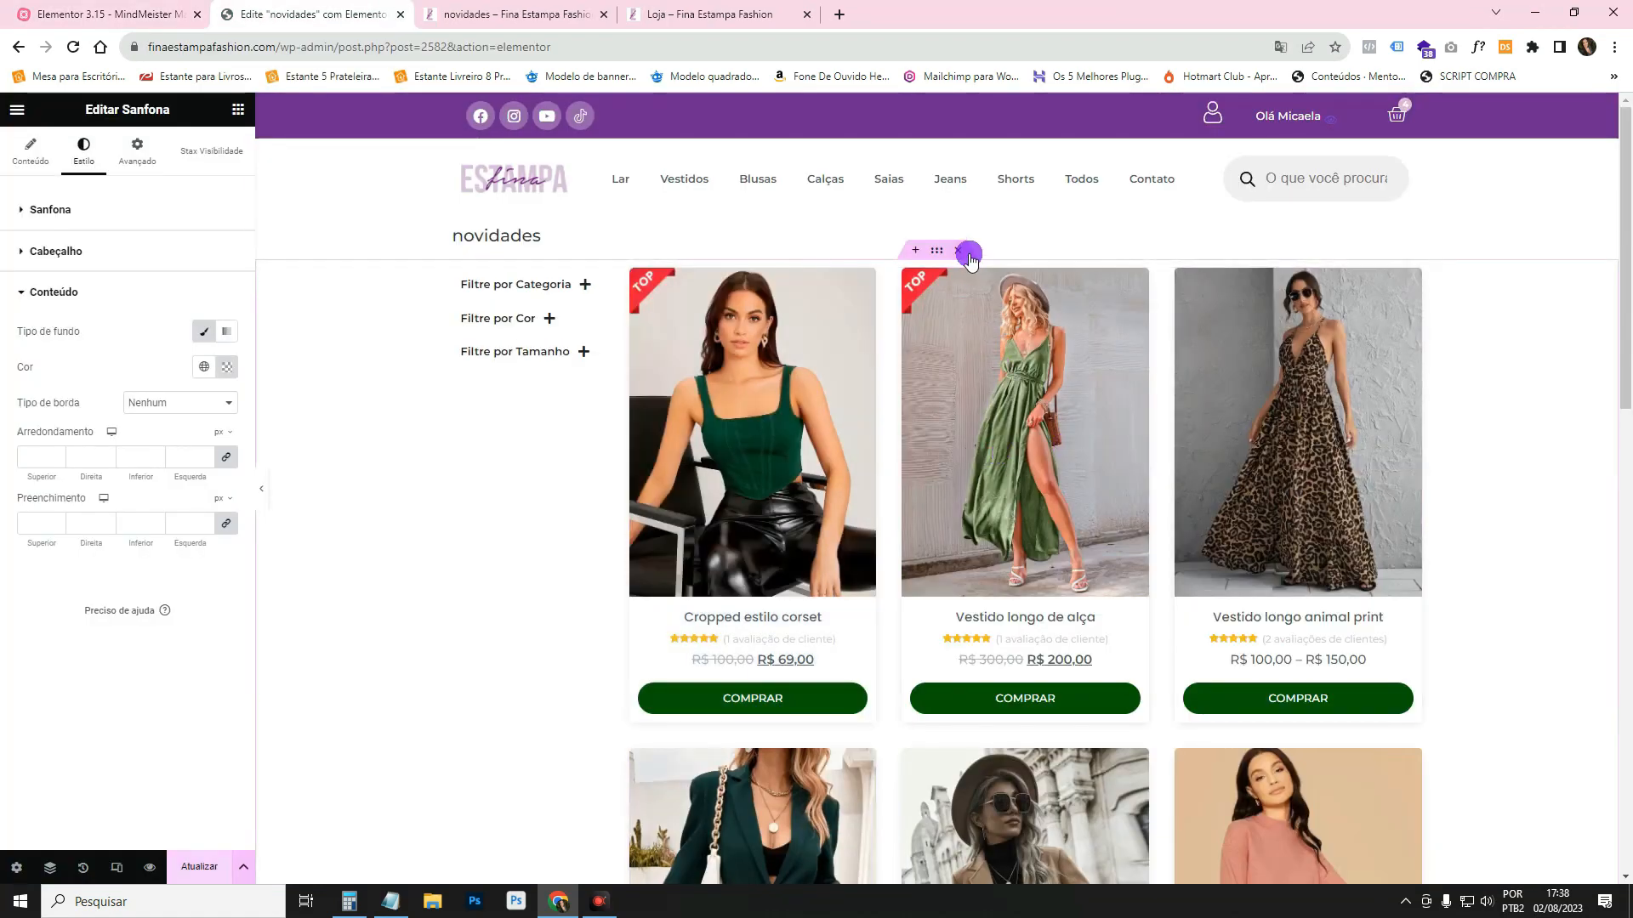
{"action": "left_click", "coordinate": [969, 252]}
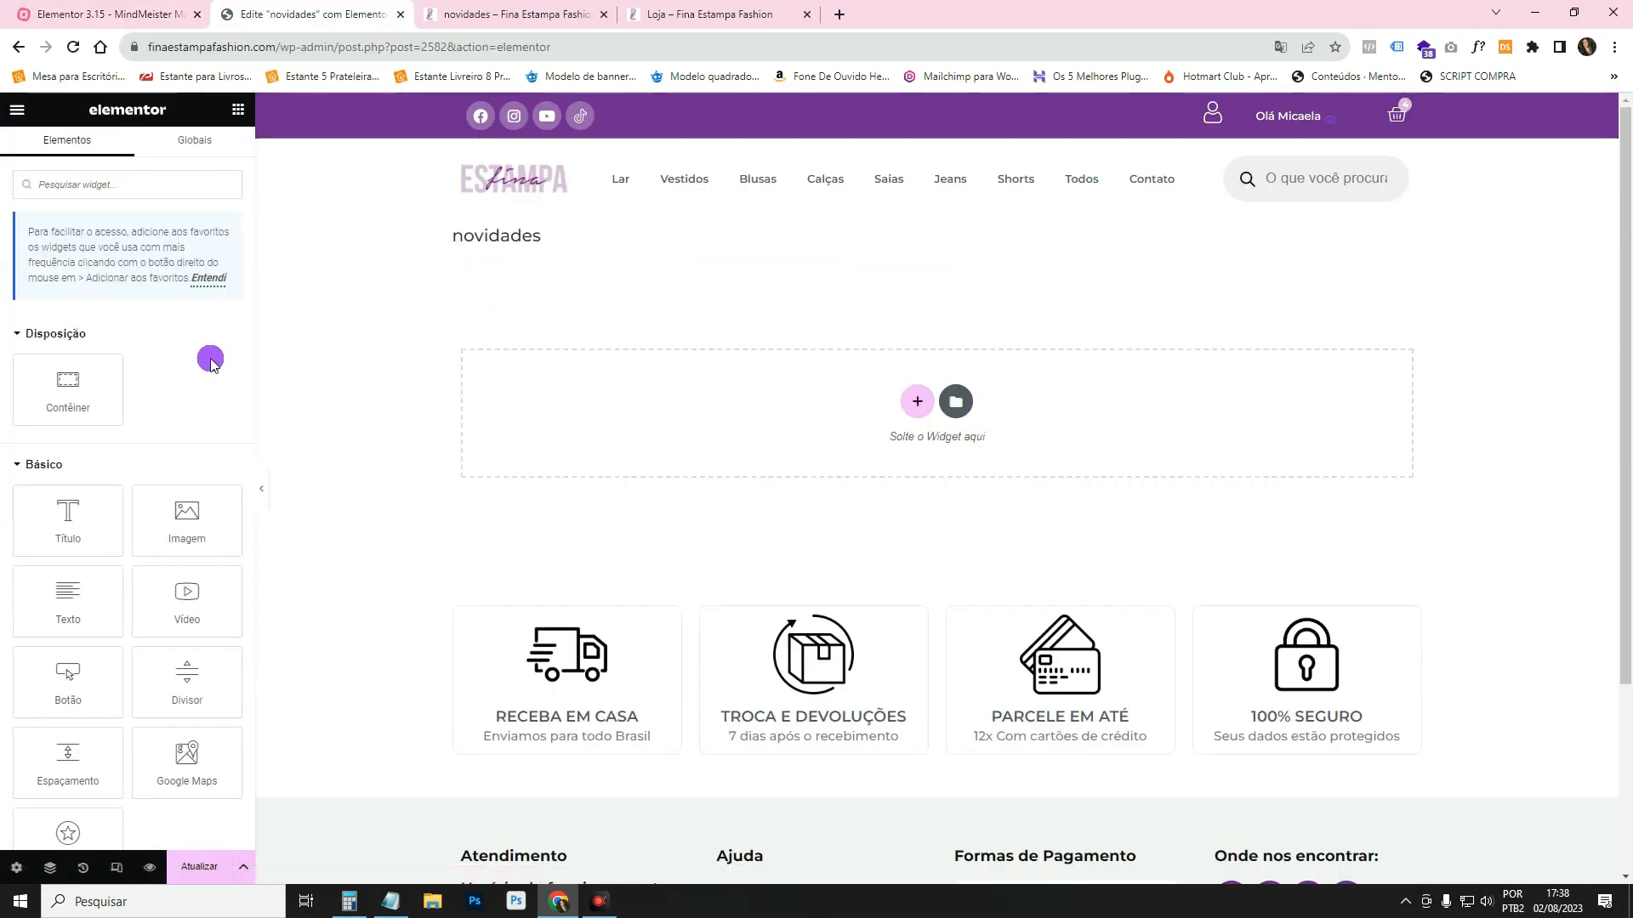
{"action": "left_click", "coordinate": [171, 181]}
{"action": "type", "text": "loop"}
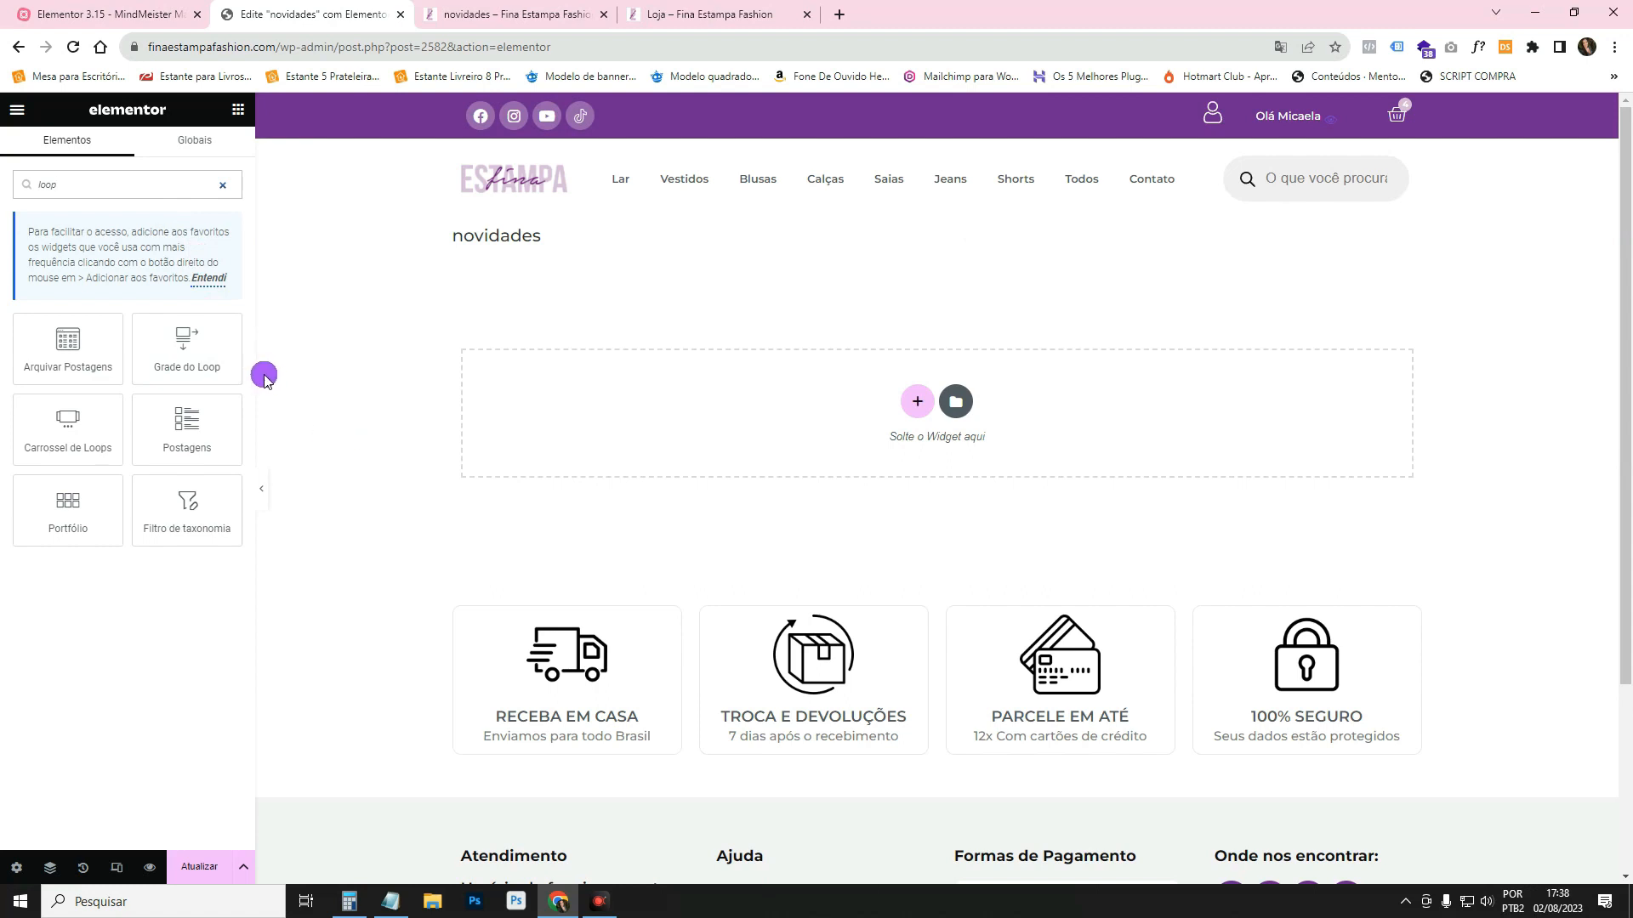
{"action": "left_click_drag", "start_coordinate": [70, 425], "coordinate": [628, 427]}
Set the loop carousel's template type to Produtos and choose the loop de produto template.
{"action": "left_click", "coordinate": [155, 269]}
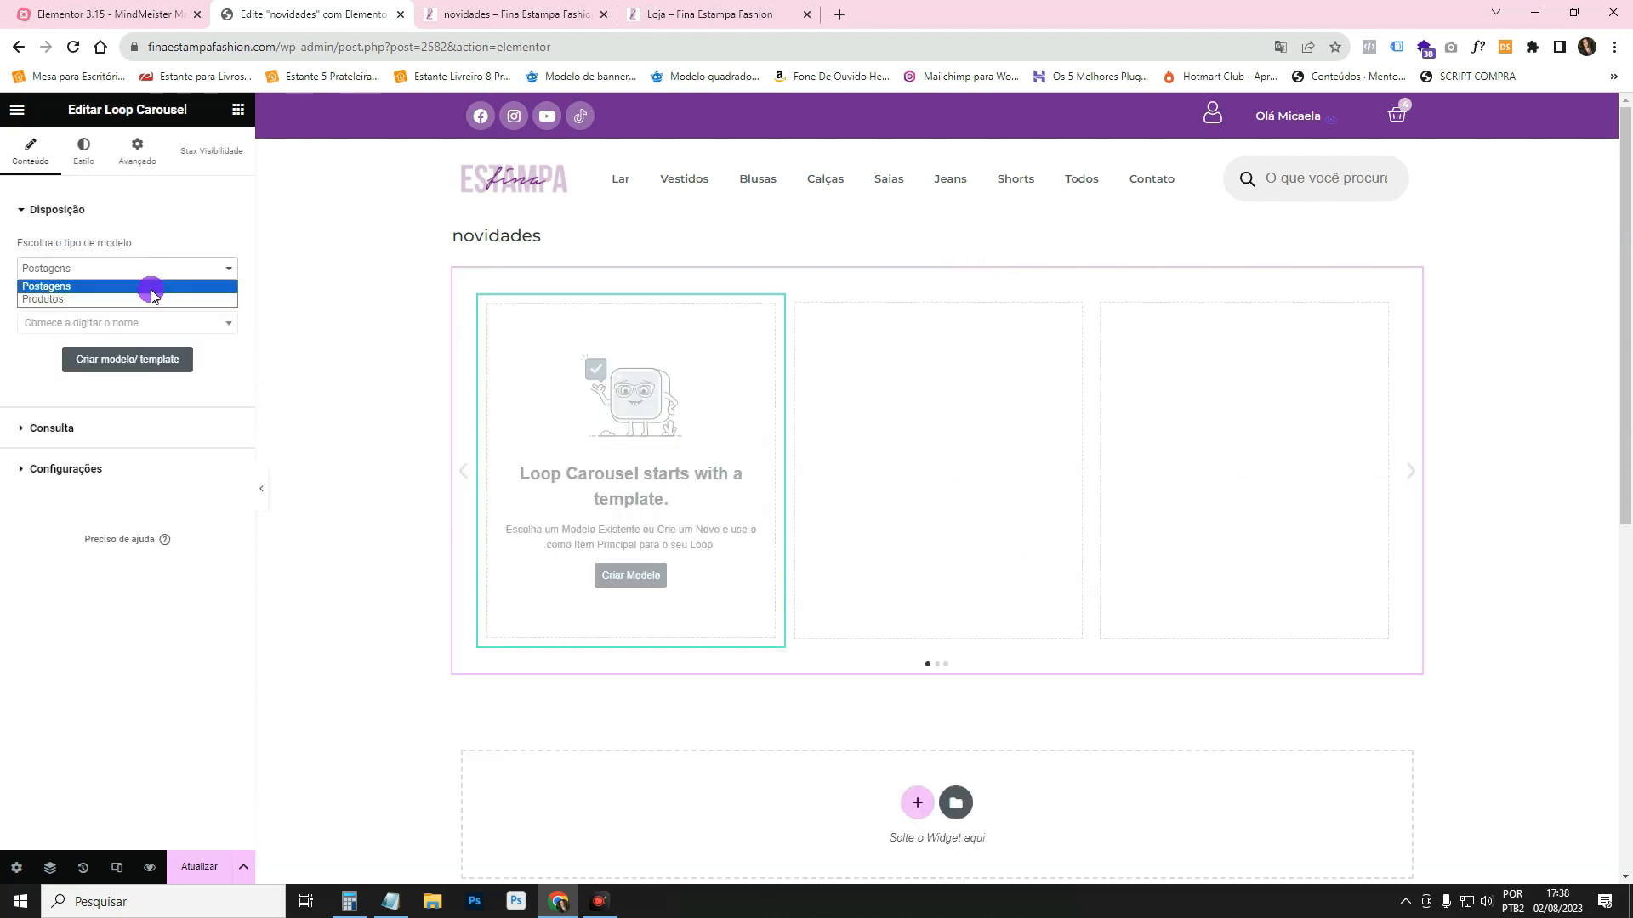
{"action": "left_click", "coordinate": [154, 299]}
{"action": "left_click", "coordinate": [145, 322]}
{"action": "left_click", "coordinate": [146, 324]}
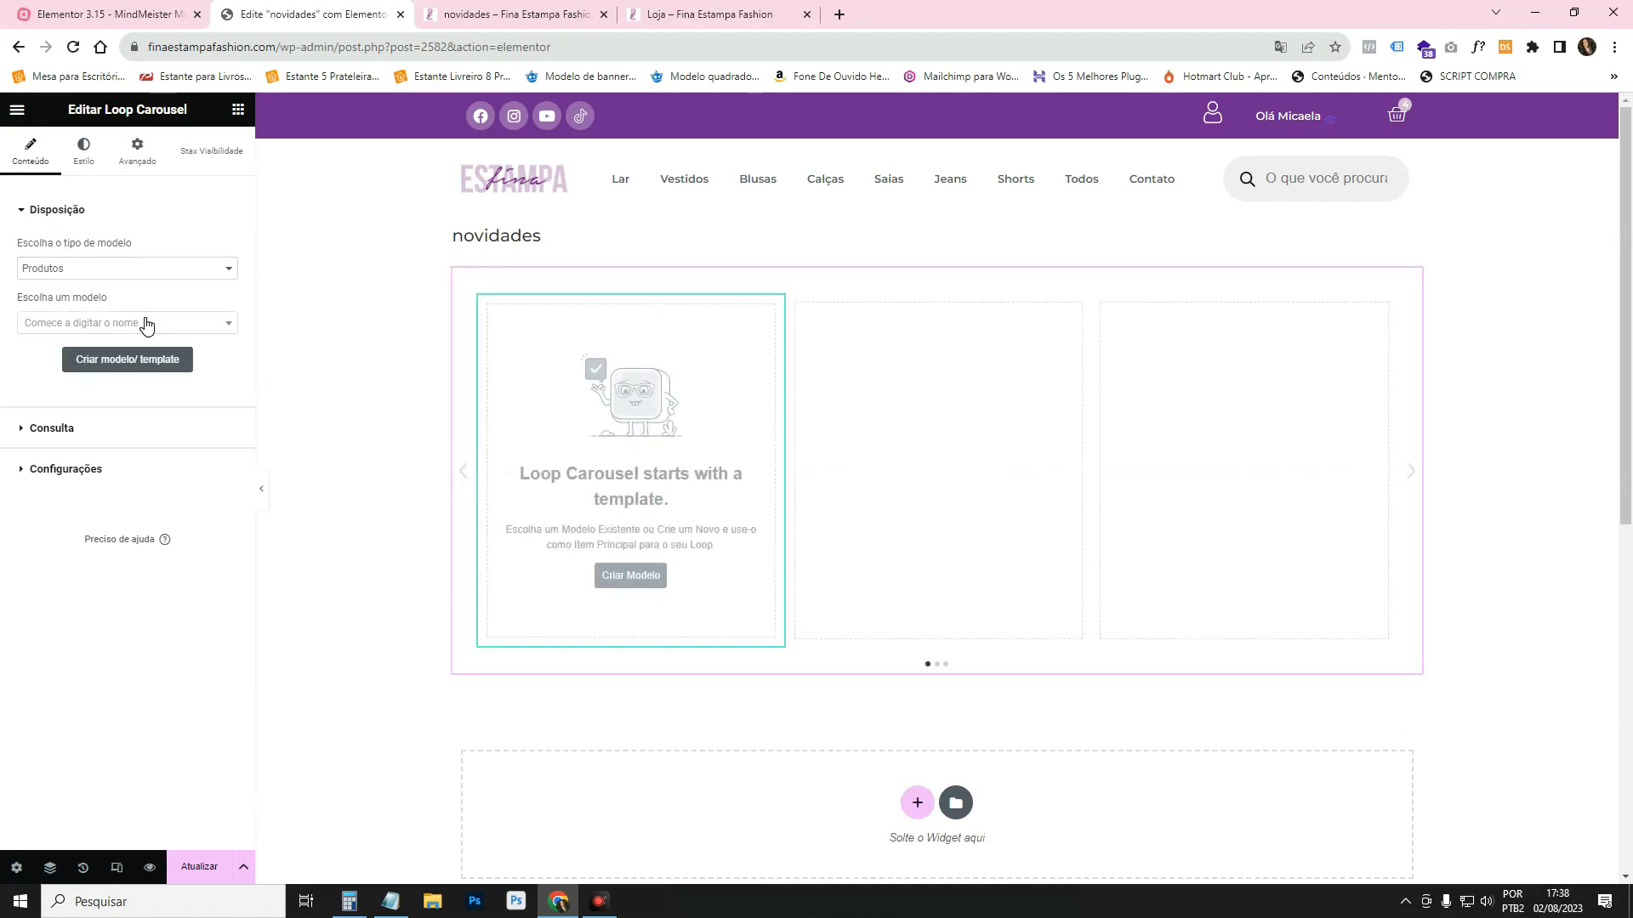
{"action": "left_click", "coordinate": [146, 323]}
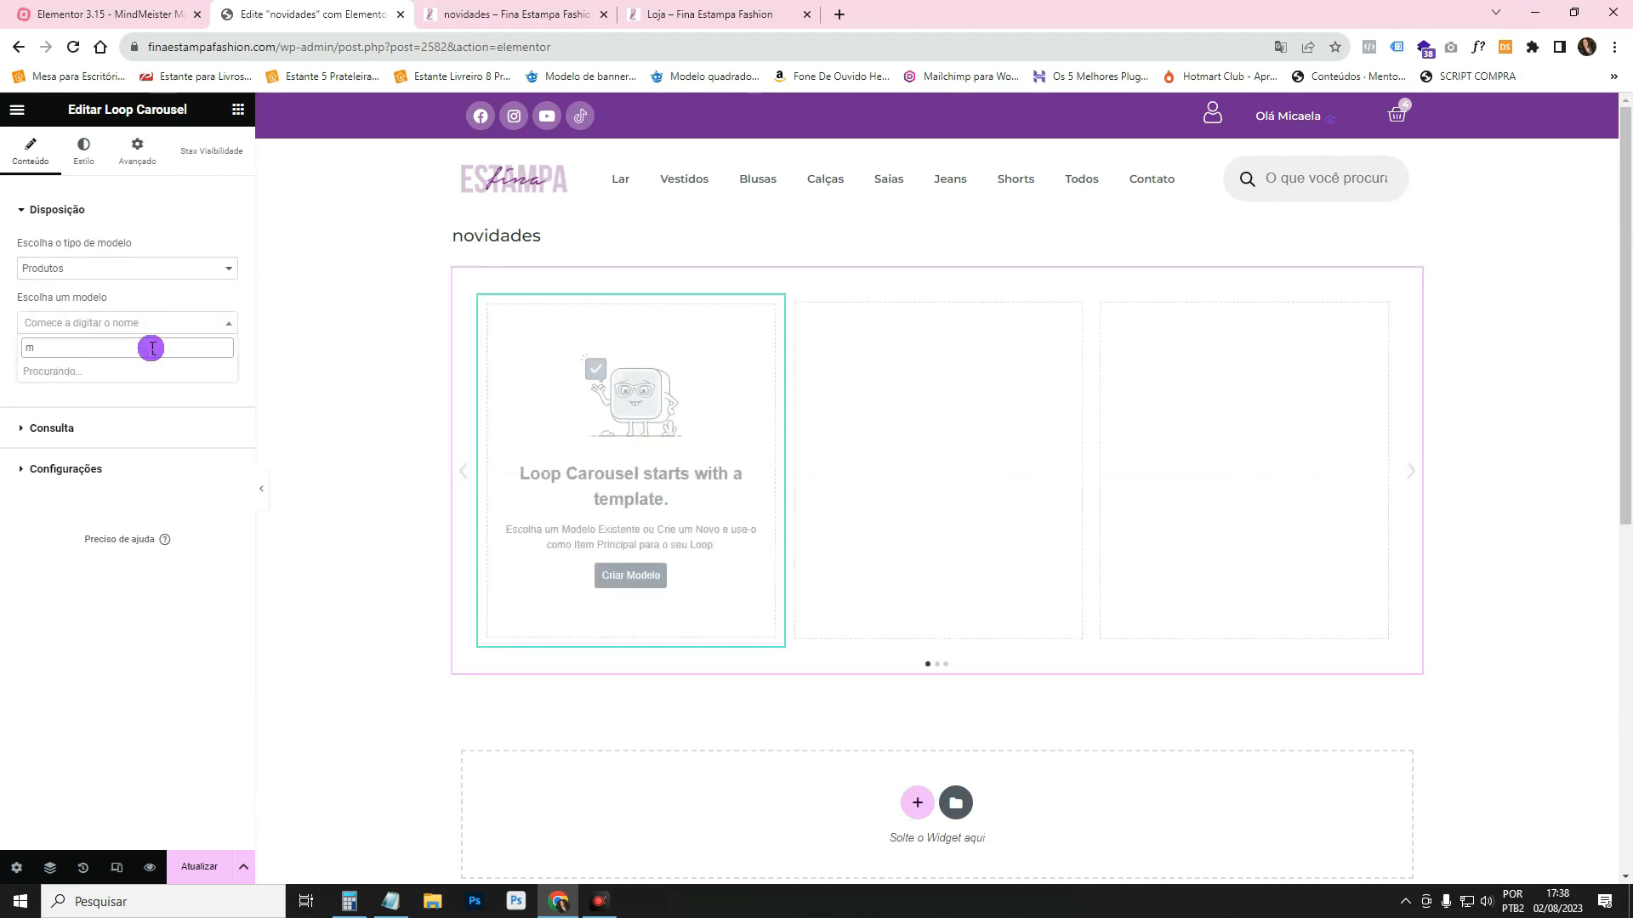
{"action": "type", "text": "m"}
{"action": "left_click", "coordinate": [149, 449]}
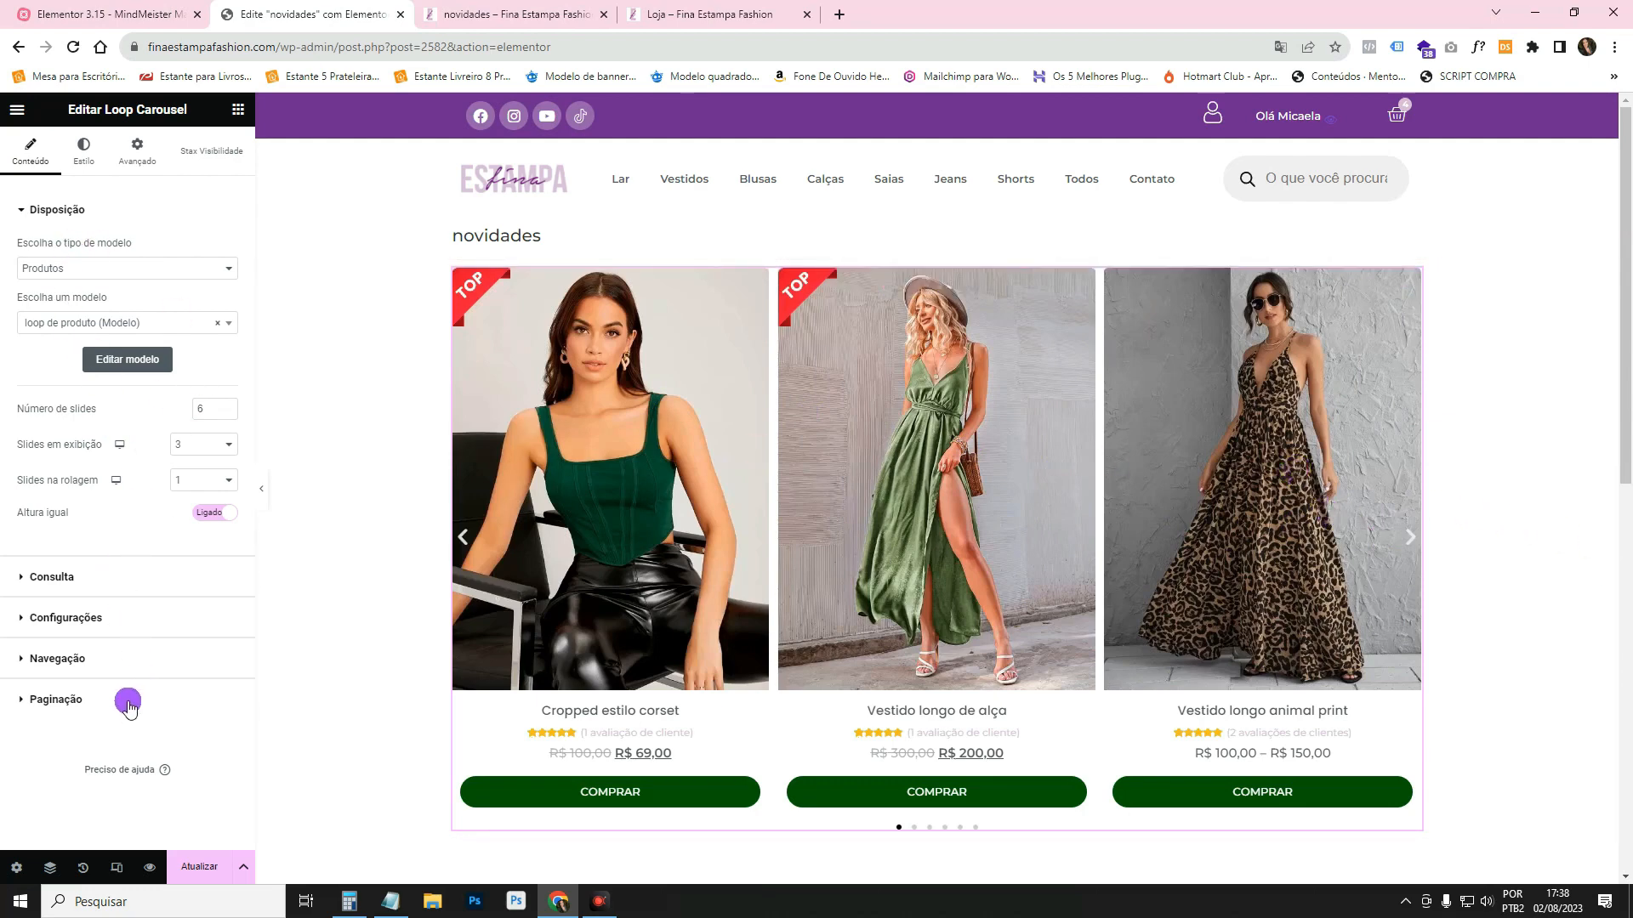
Open the loop carousel's Configurações section, show the page in its detected language to read the offset label, and return to Portuguese.
{"action": "left_click", "coordinate": [88, 293]}
{"action": "left_click", "coordinate": [88, 293]}
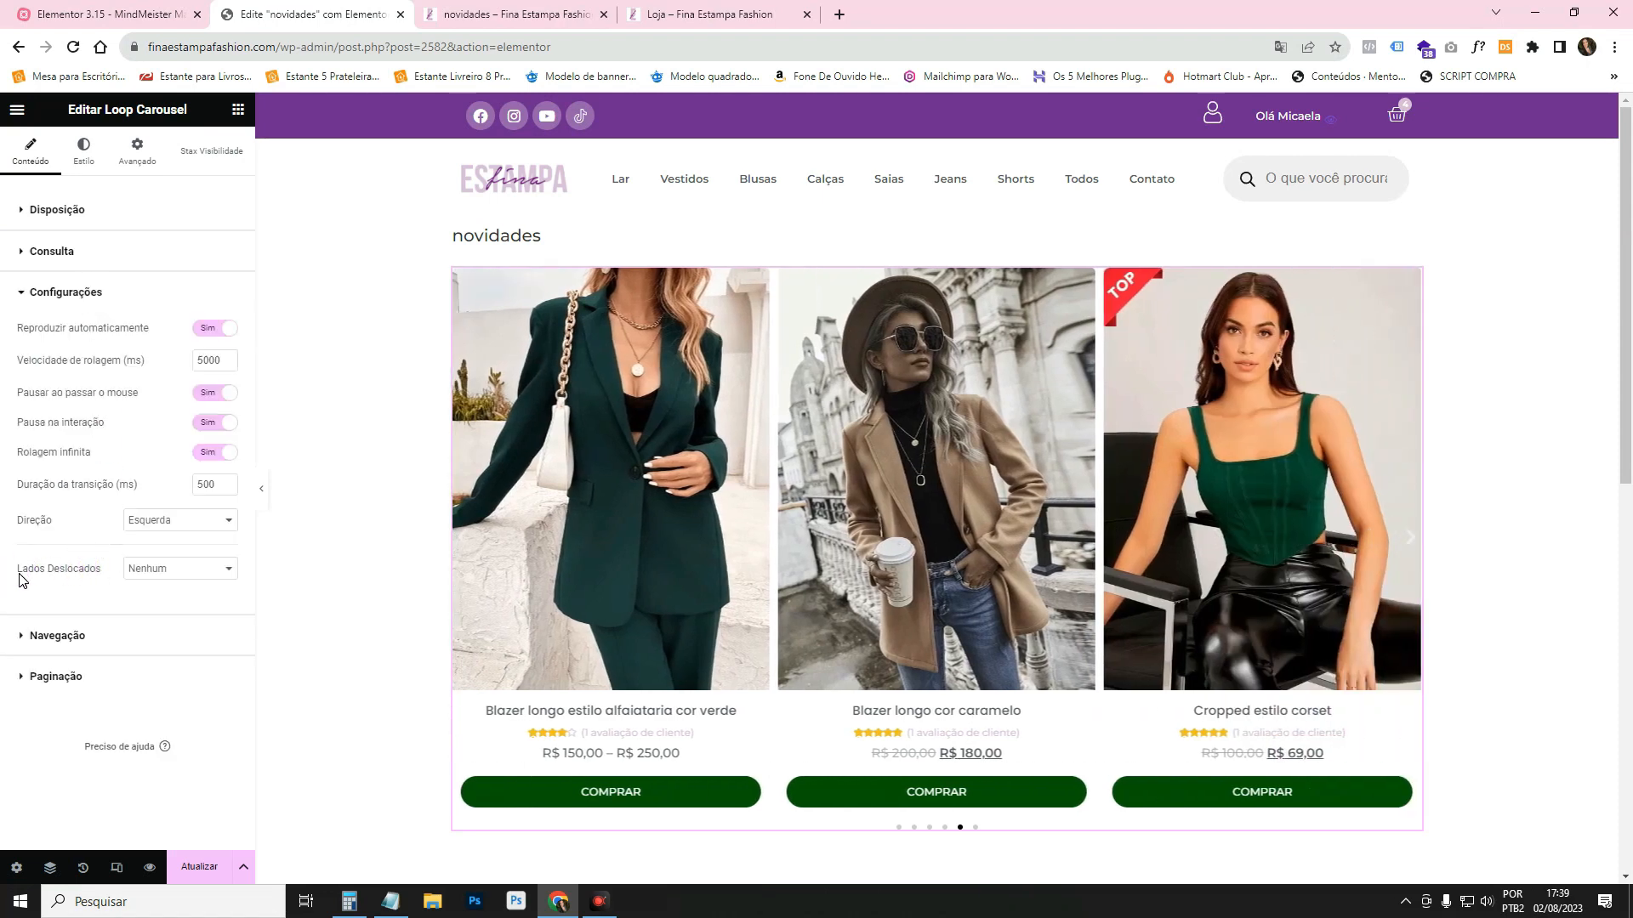
{"action": "left_click", "coordinate": [1280, 47]}
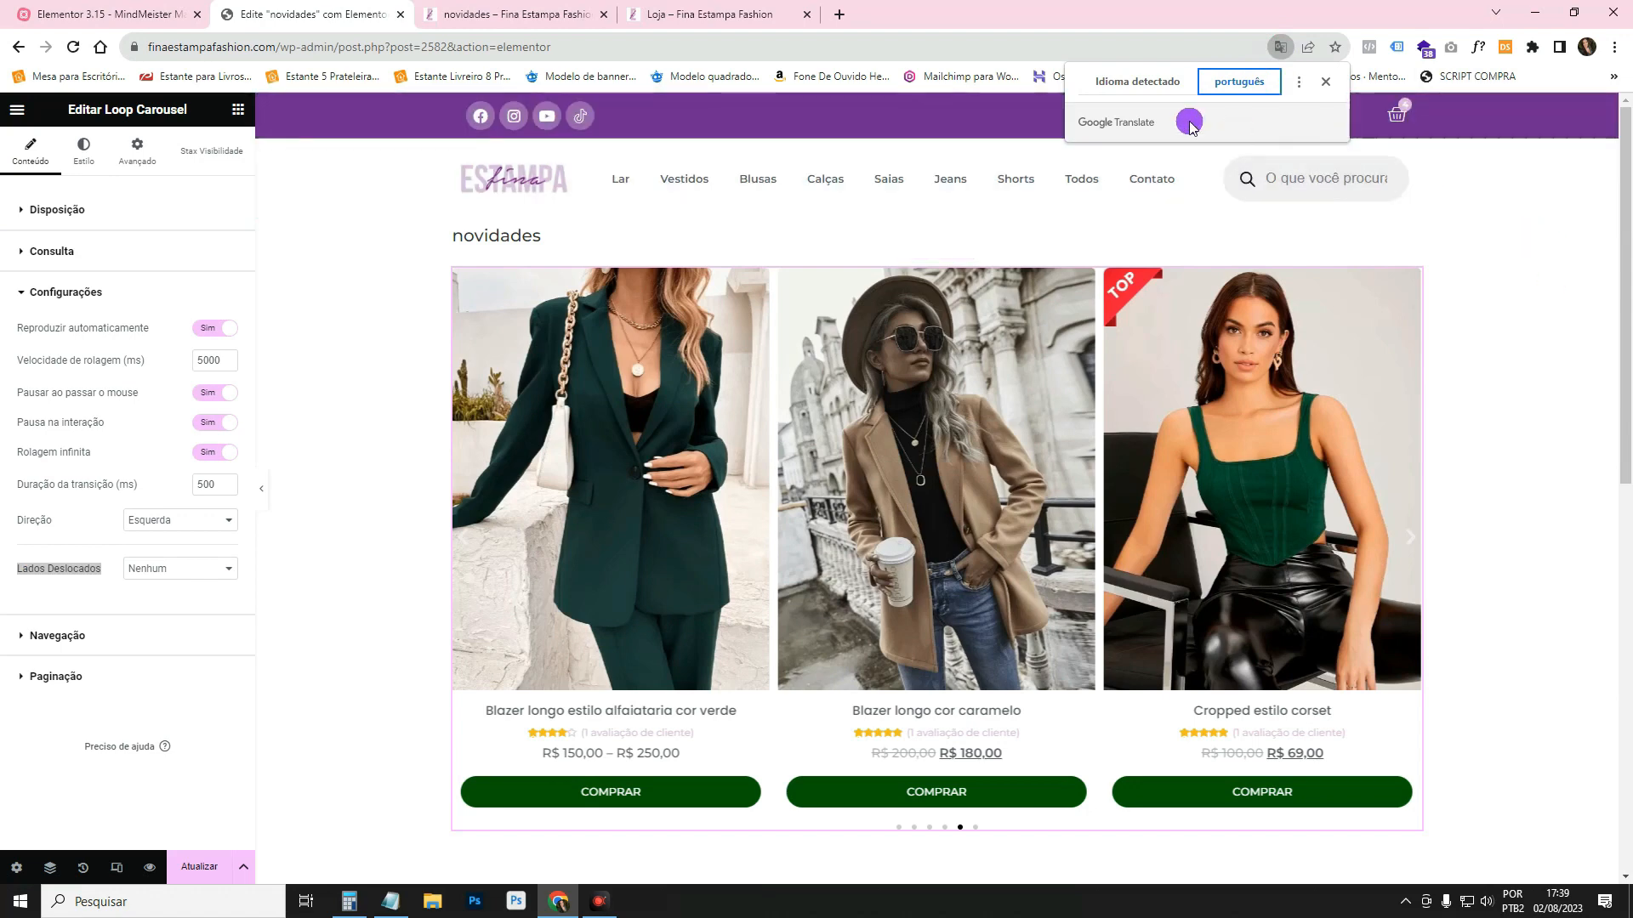
{"action": "left_click", "coordinate": [1137, 81]}
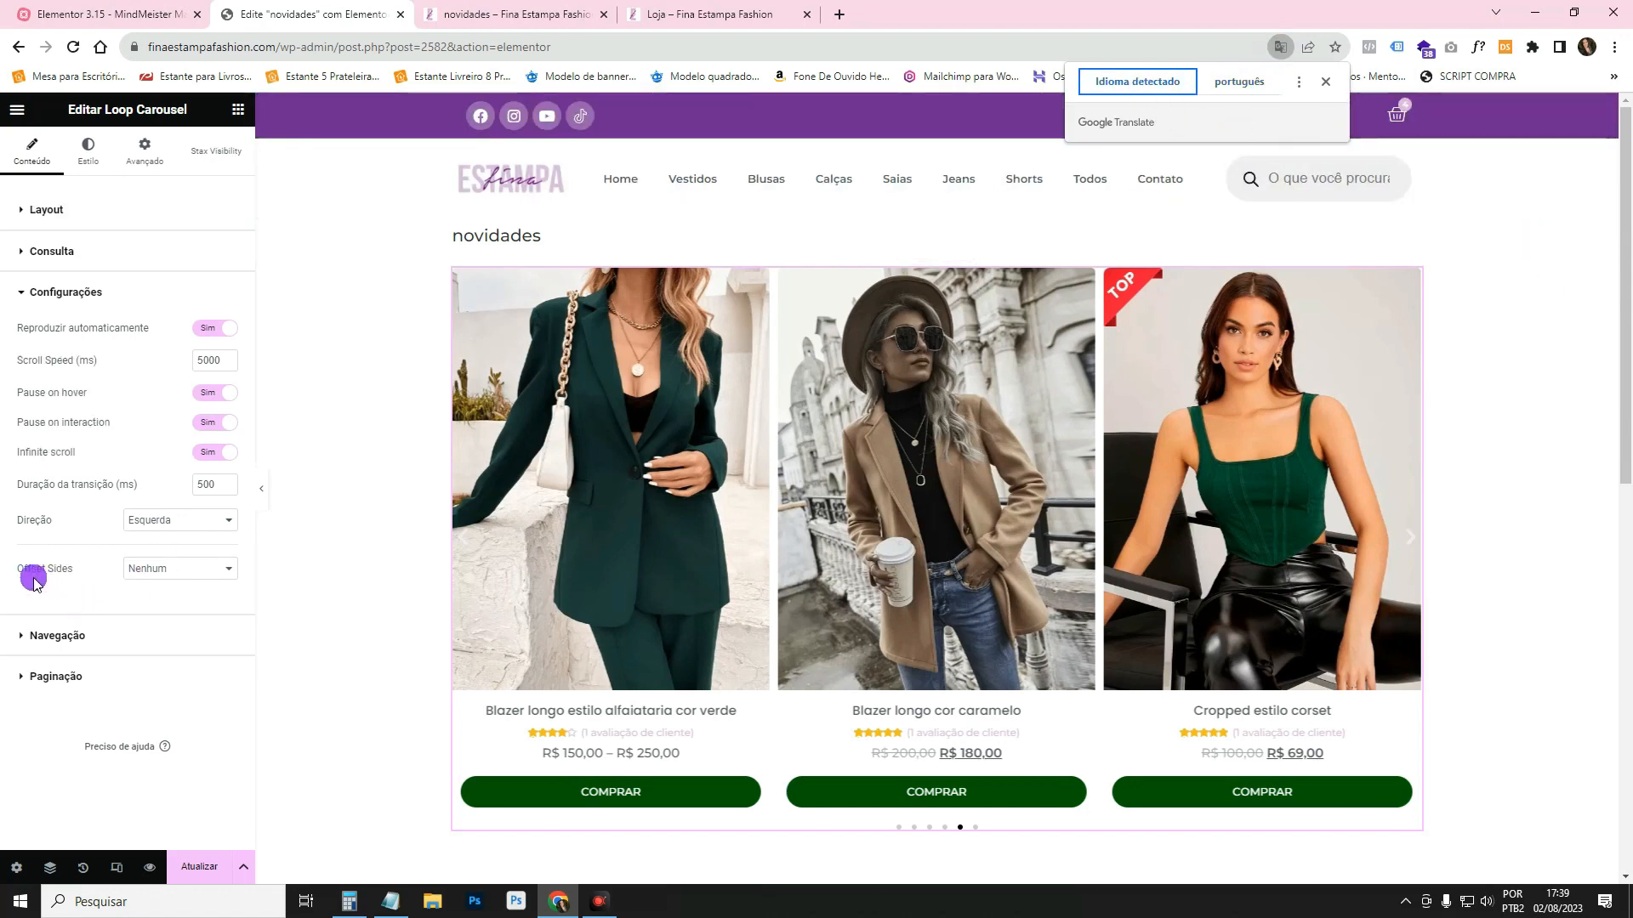
{"action": "left_click", "coordinate": [22, 576]}
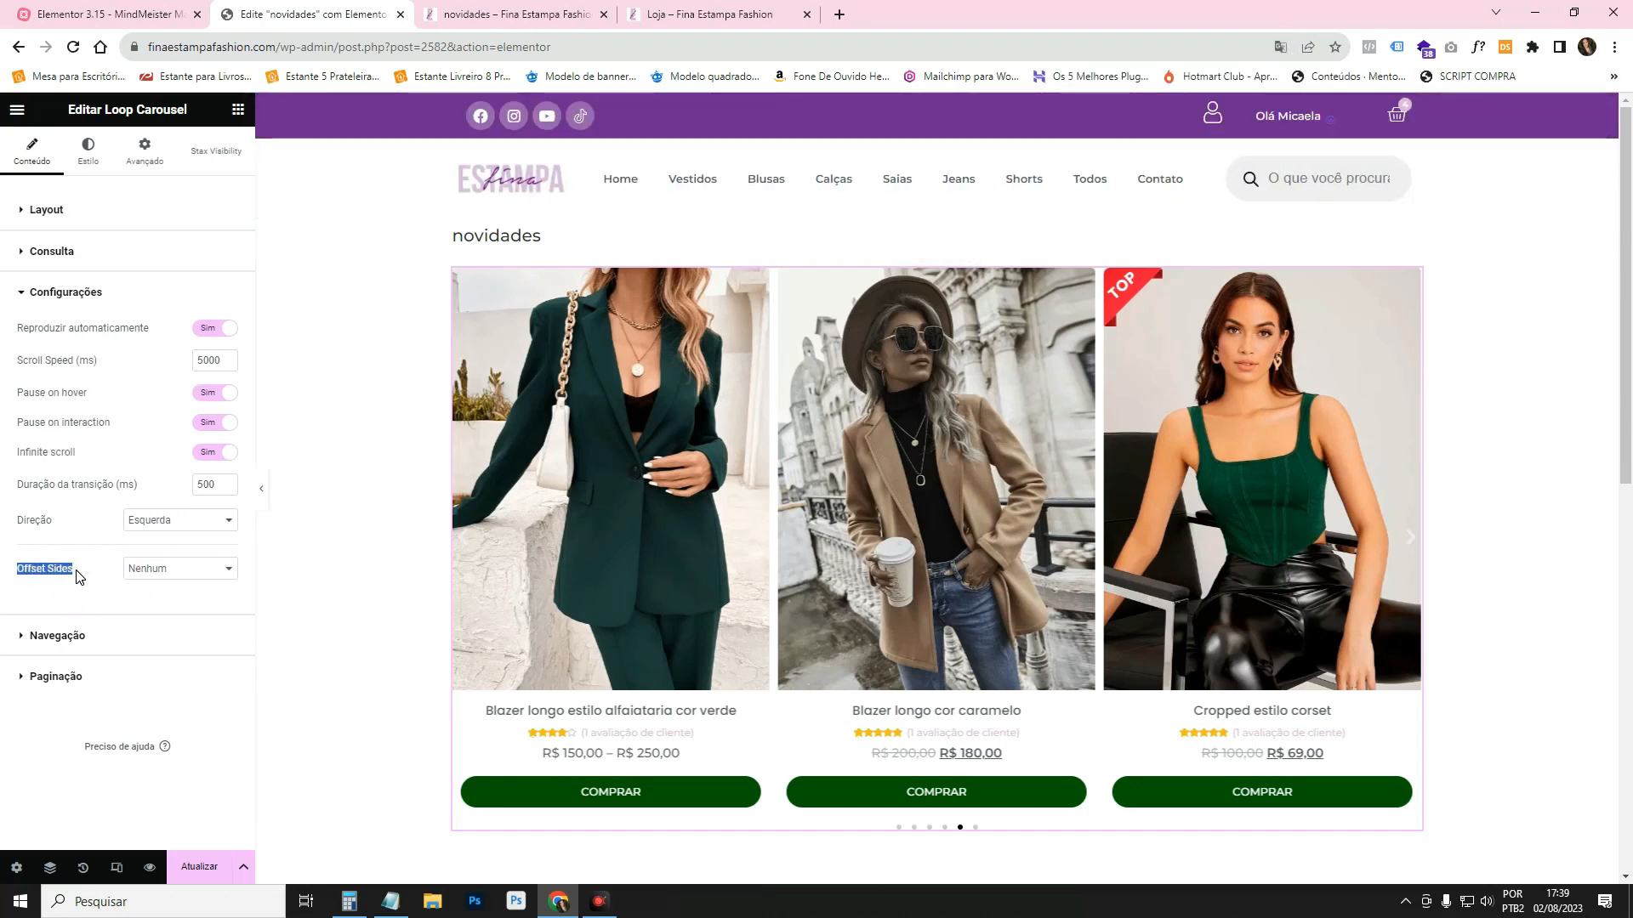
{"action": "left_click", "coordinate": [1280, 47]}
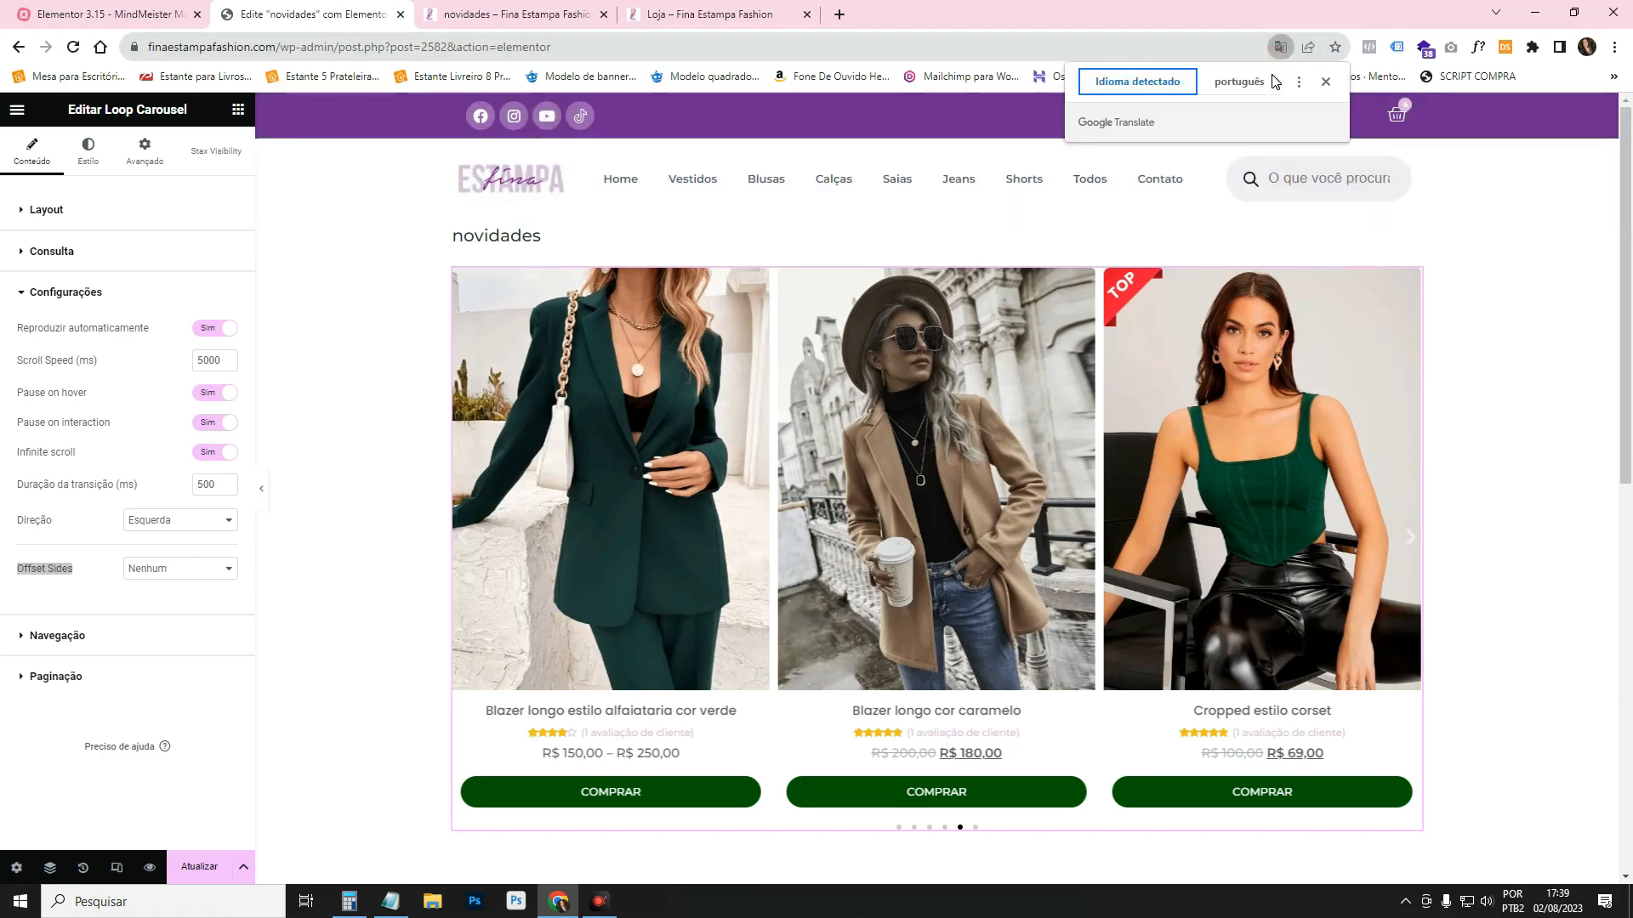
{"action": "left_click", "coordinate": [1239, 81]}
Set the loop carousel's Lados Deslocados option to Ambos.
{"action": "left_click", "coordinate": [95, 589]}
{"action": "left_click", "coordinate": [121, 575]}
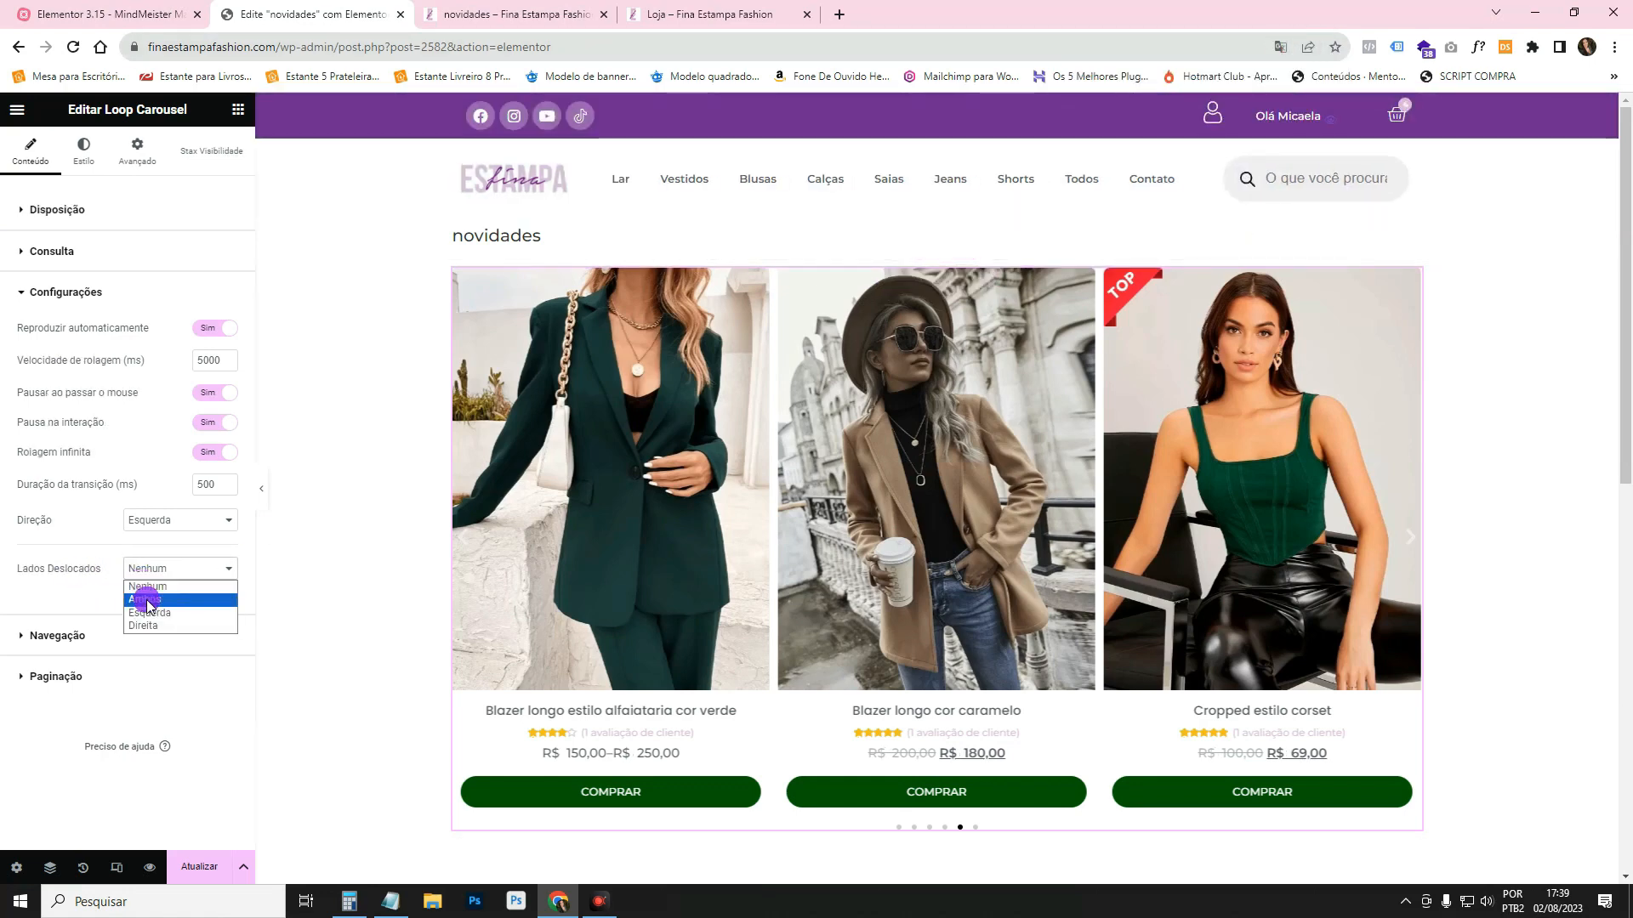
{"action": "left_click", "coordinate": [150, 600]}
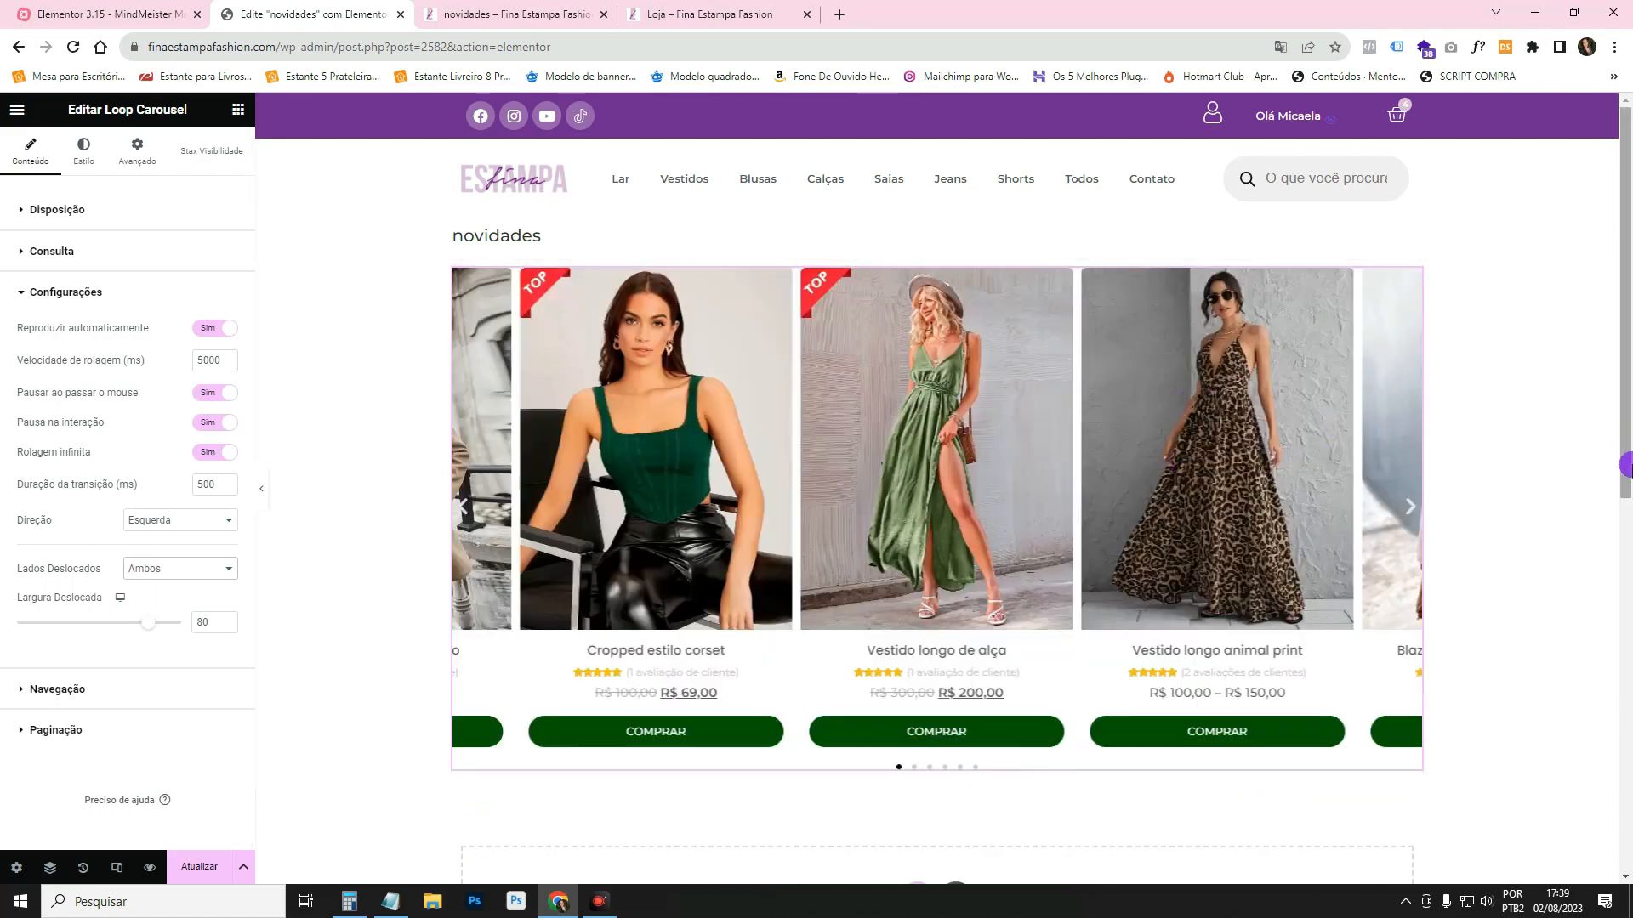
Preview the carousel with the editing panel hidden, advance its slides to check both offset sides, and restore the panel.
{"action": "left_click", "coordinate": [263, 500]}
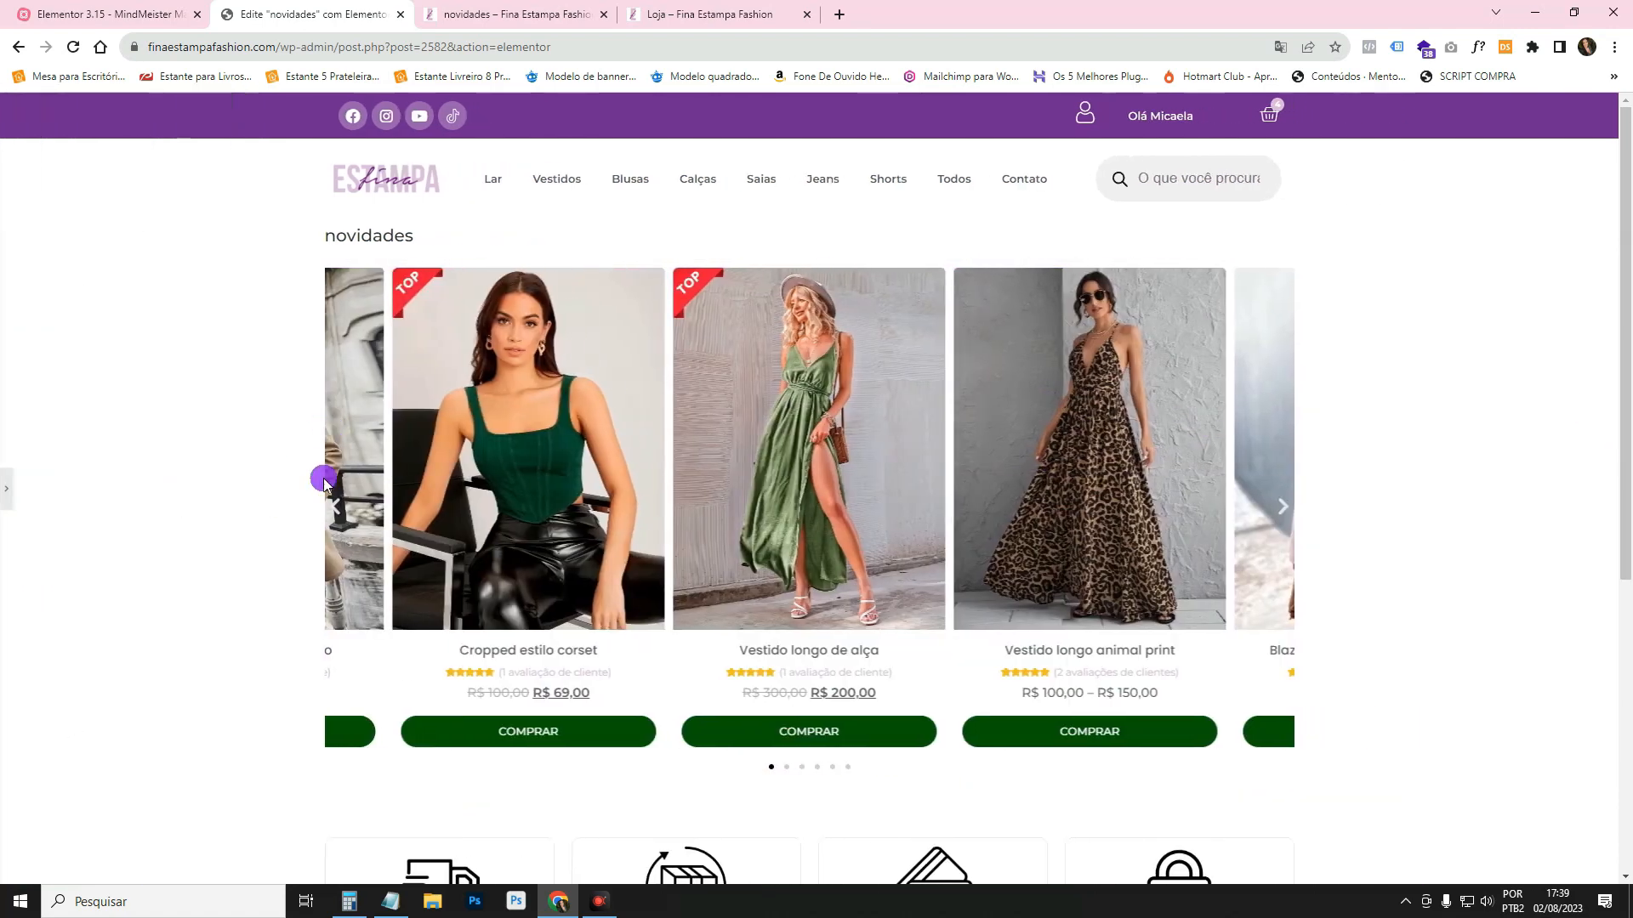
{"action": "left_click", "coordinate": [1284, 510]}
{"action": "left_click", "coordinate": [1284, 511]}
{"action": "left_click", "coordinate": [1284, 511]}
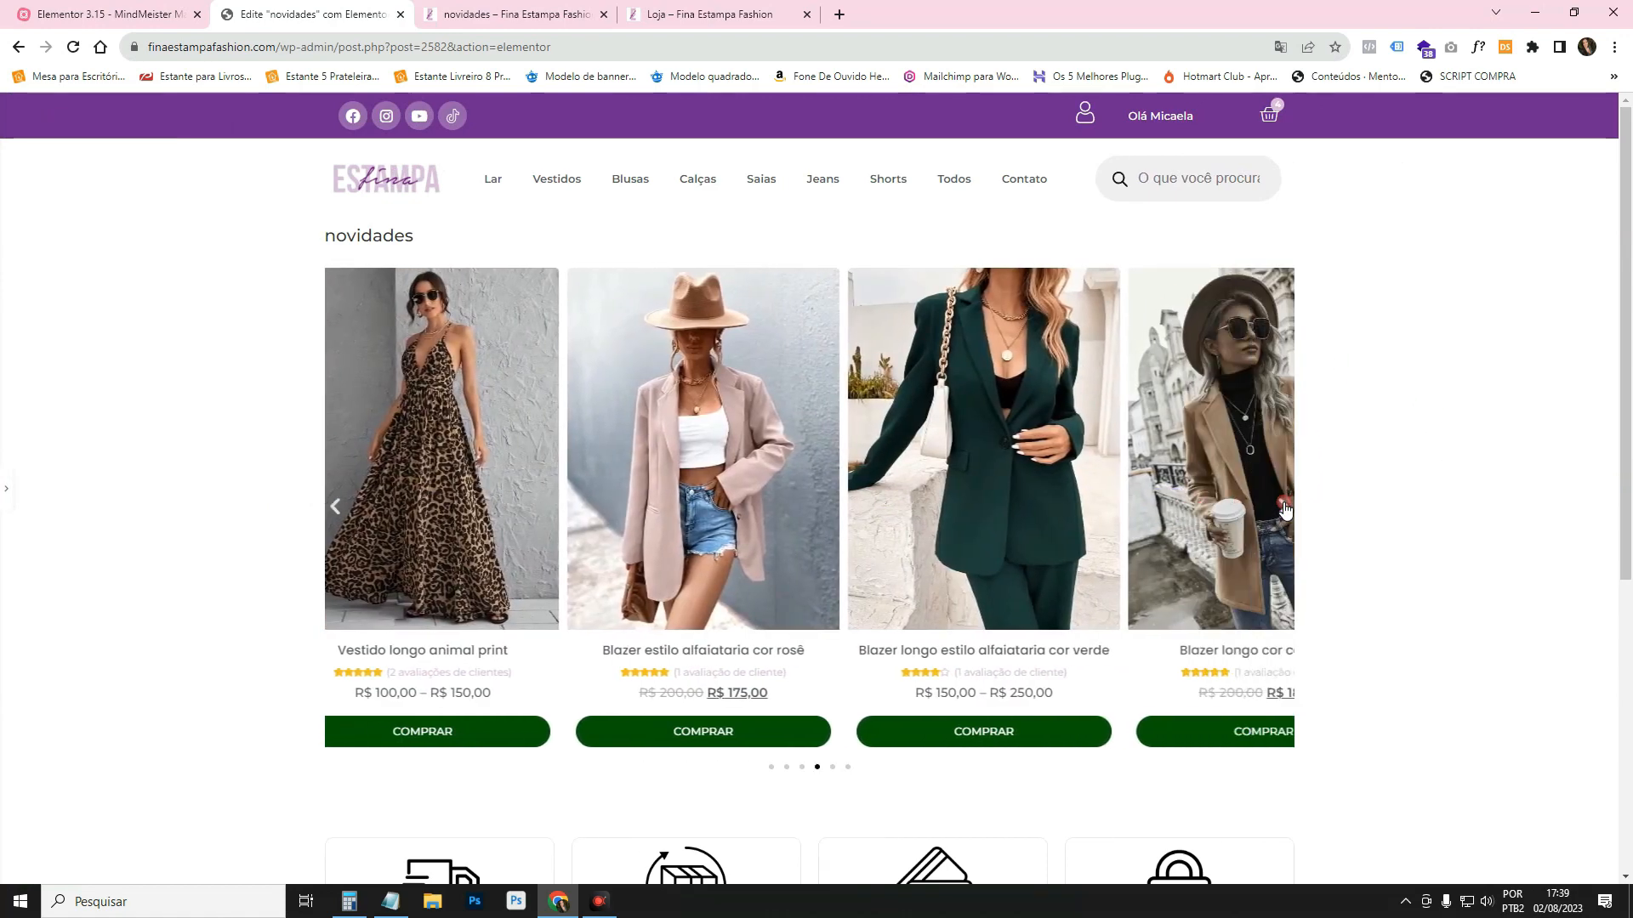
{"action": "left_click", "coordinate": [1284, 511]}
{"action": "left_click", "coordinate": [336, 376]}
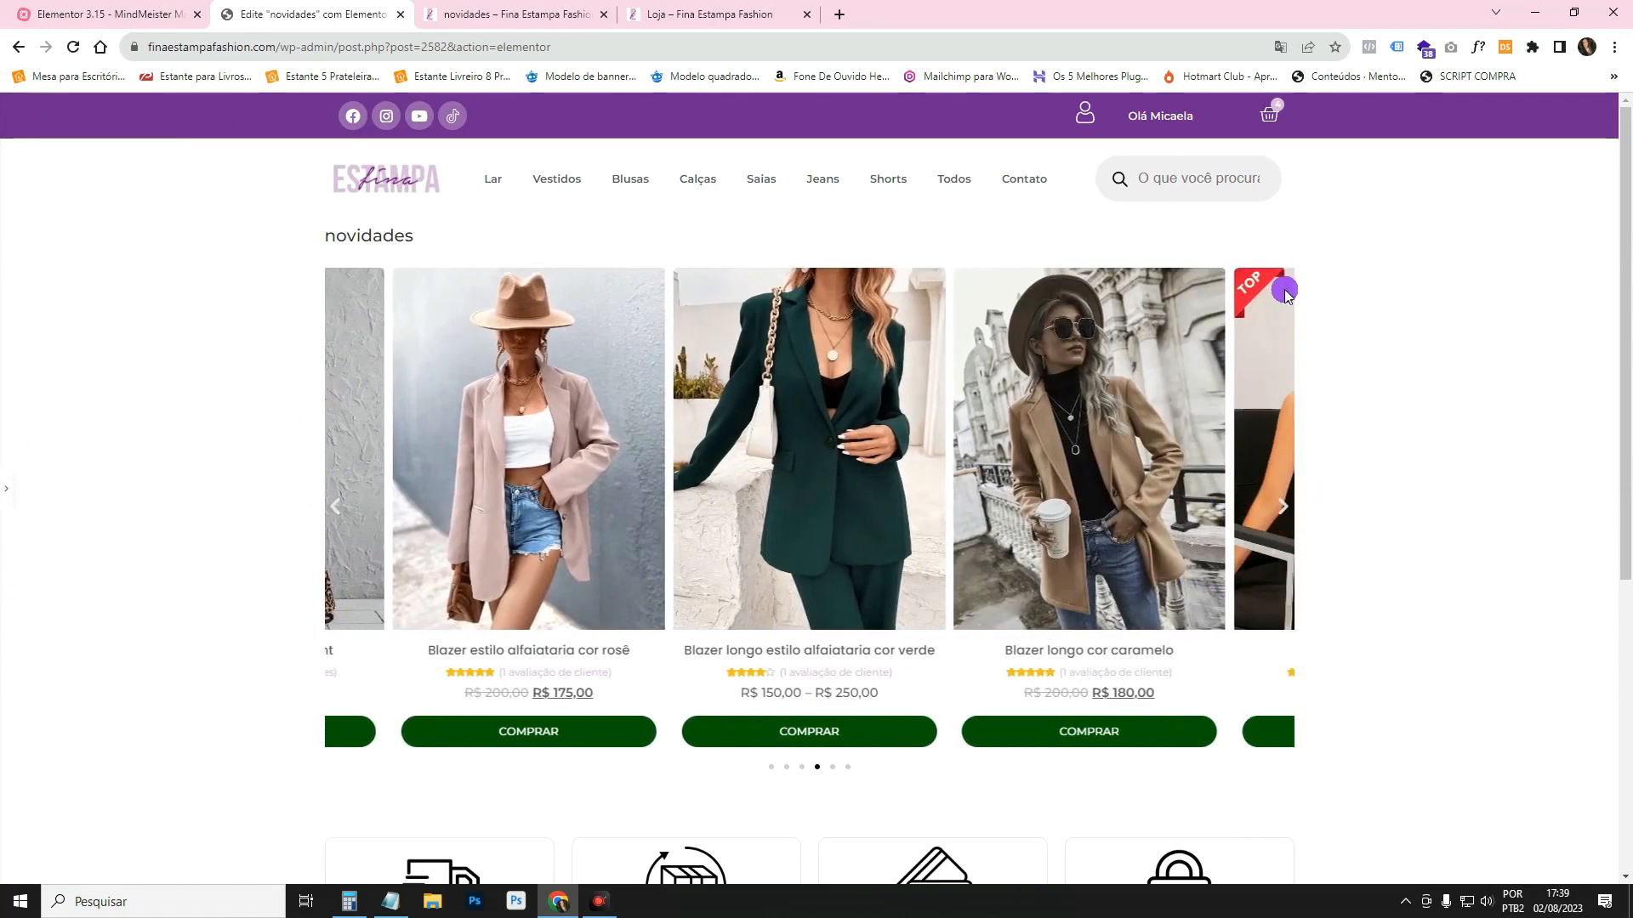
{"action": "left_click", "coordinate": [5, 510]}
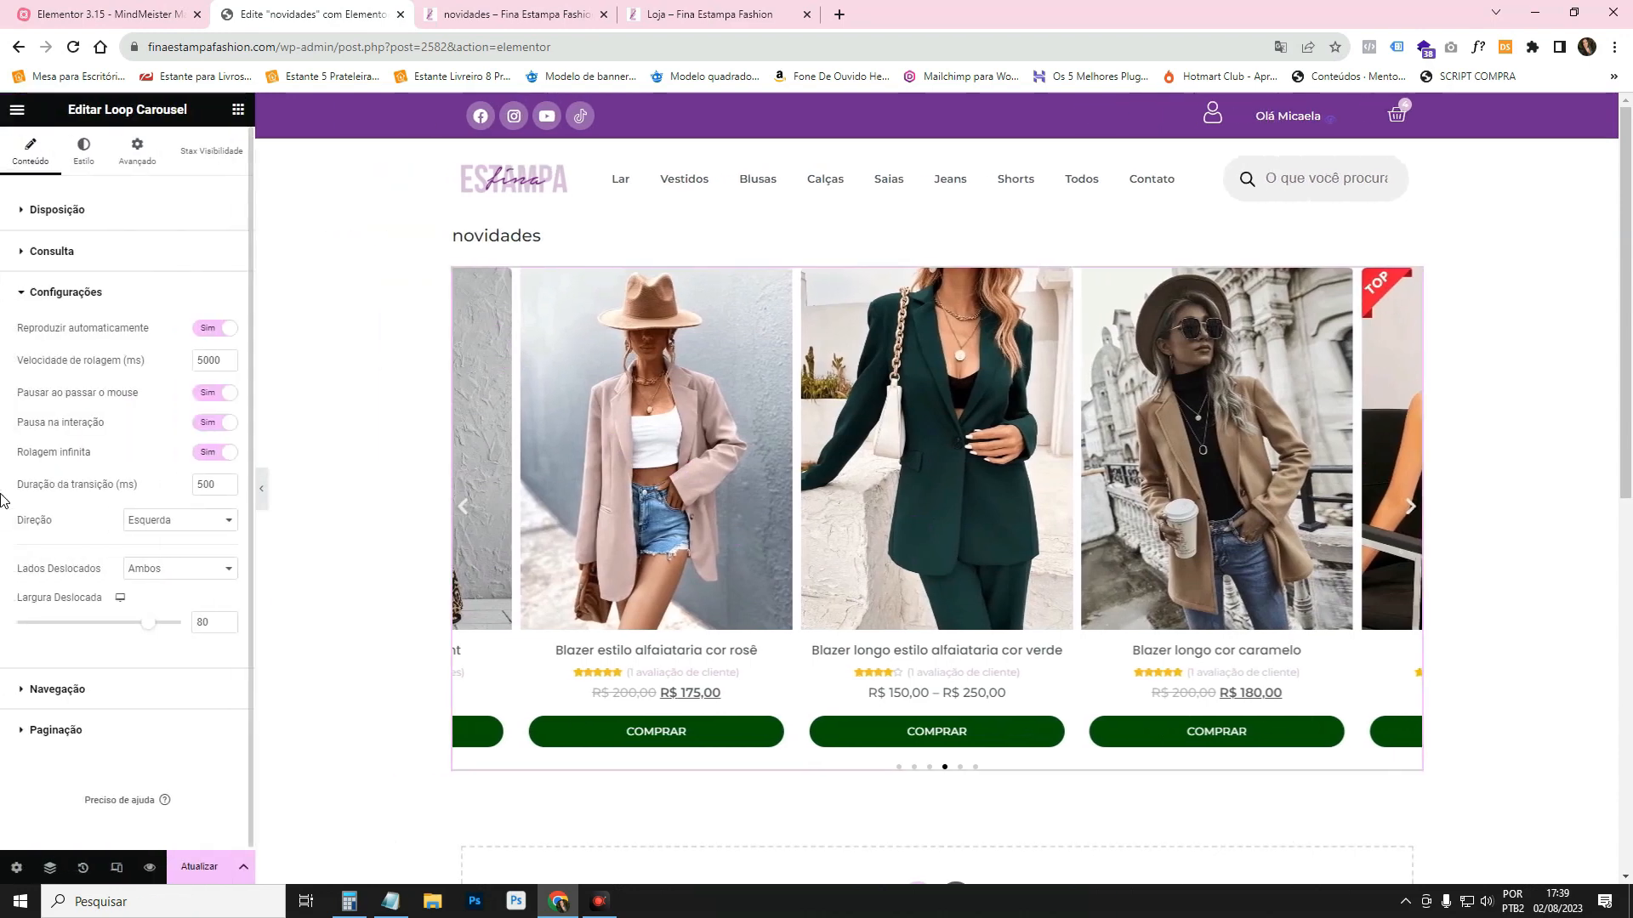
{"action": "left_click", "coordinate": [257, 485]}
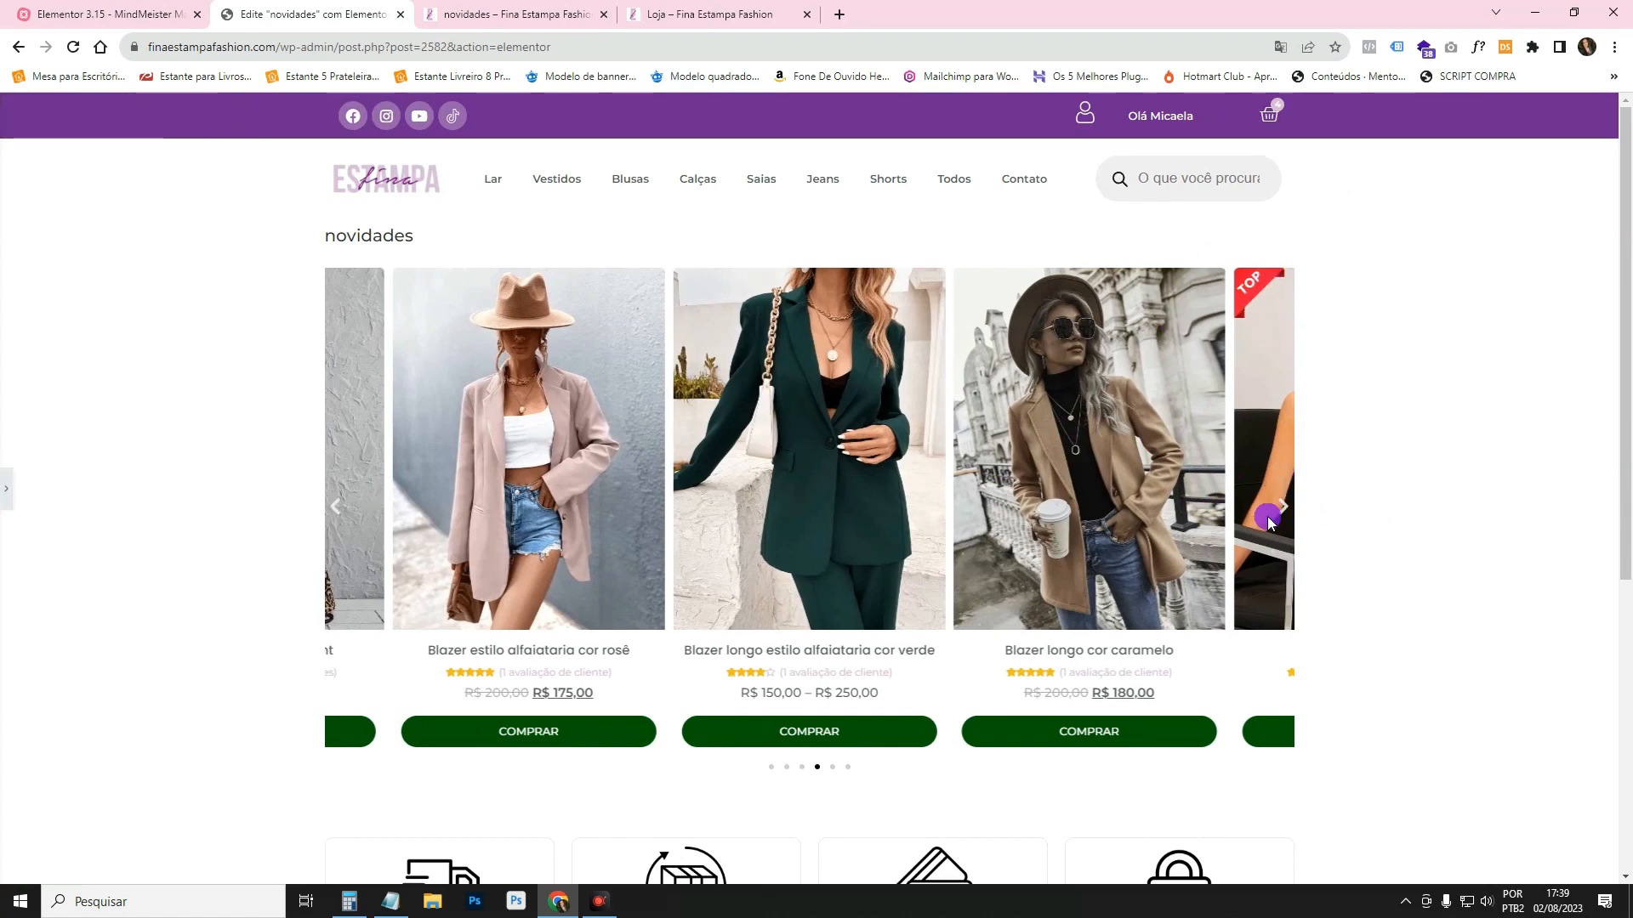
{"action": "left_click", "coordinate": [1281, 502]}
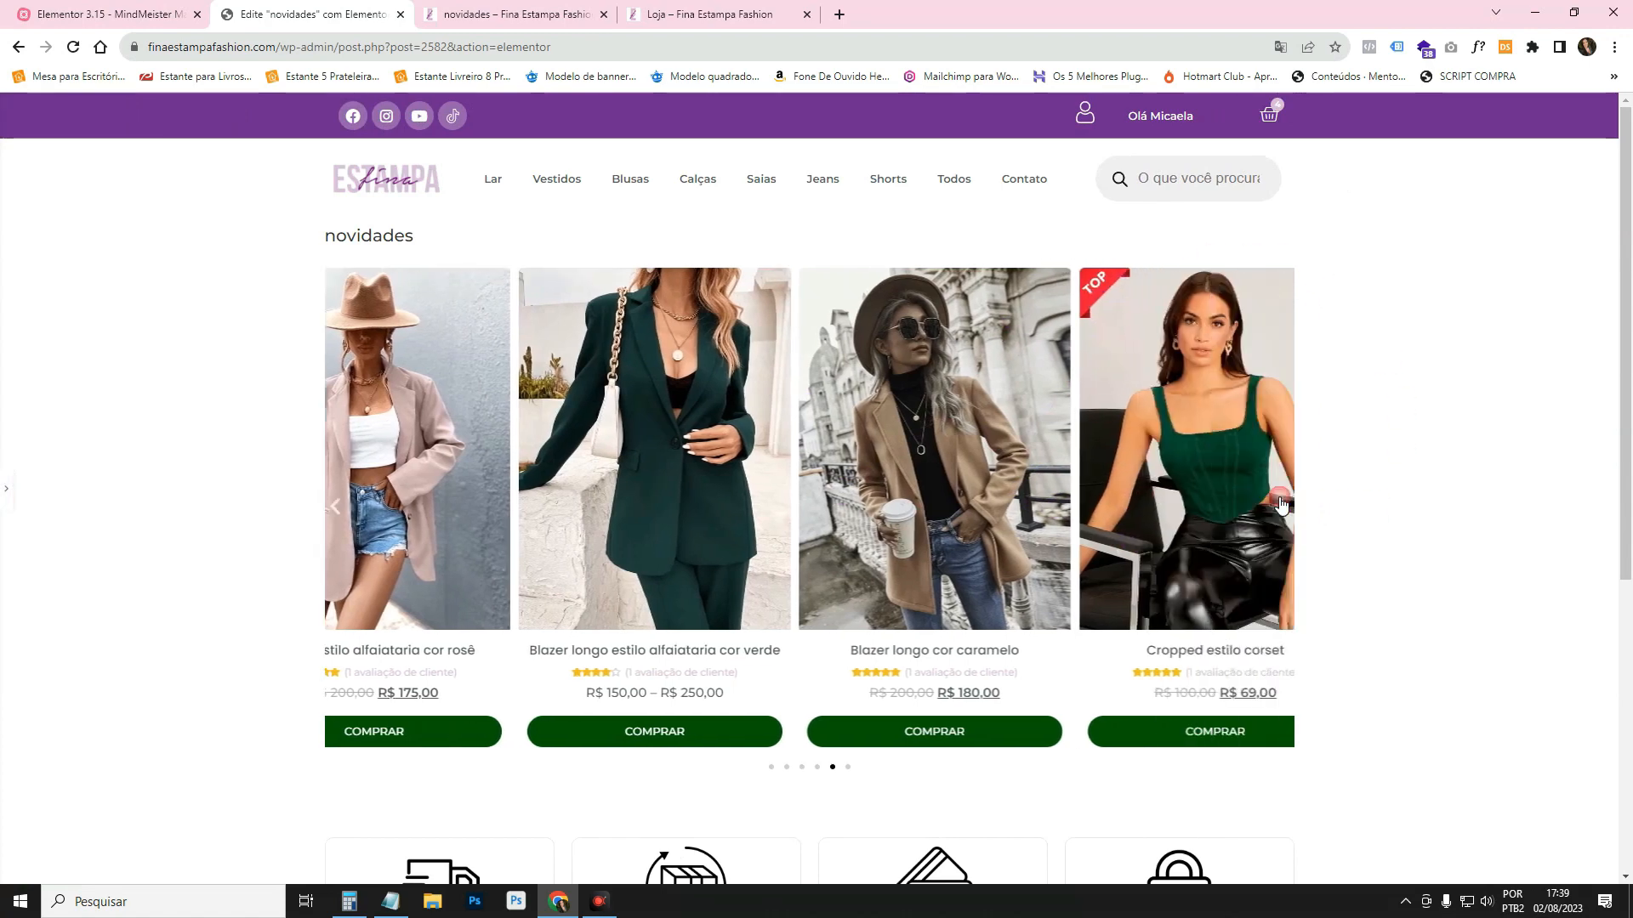
{"action": "left_click", "coordinate": [474, 554]}
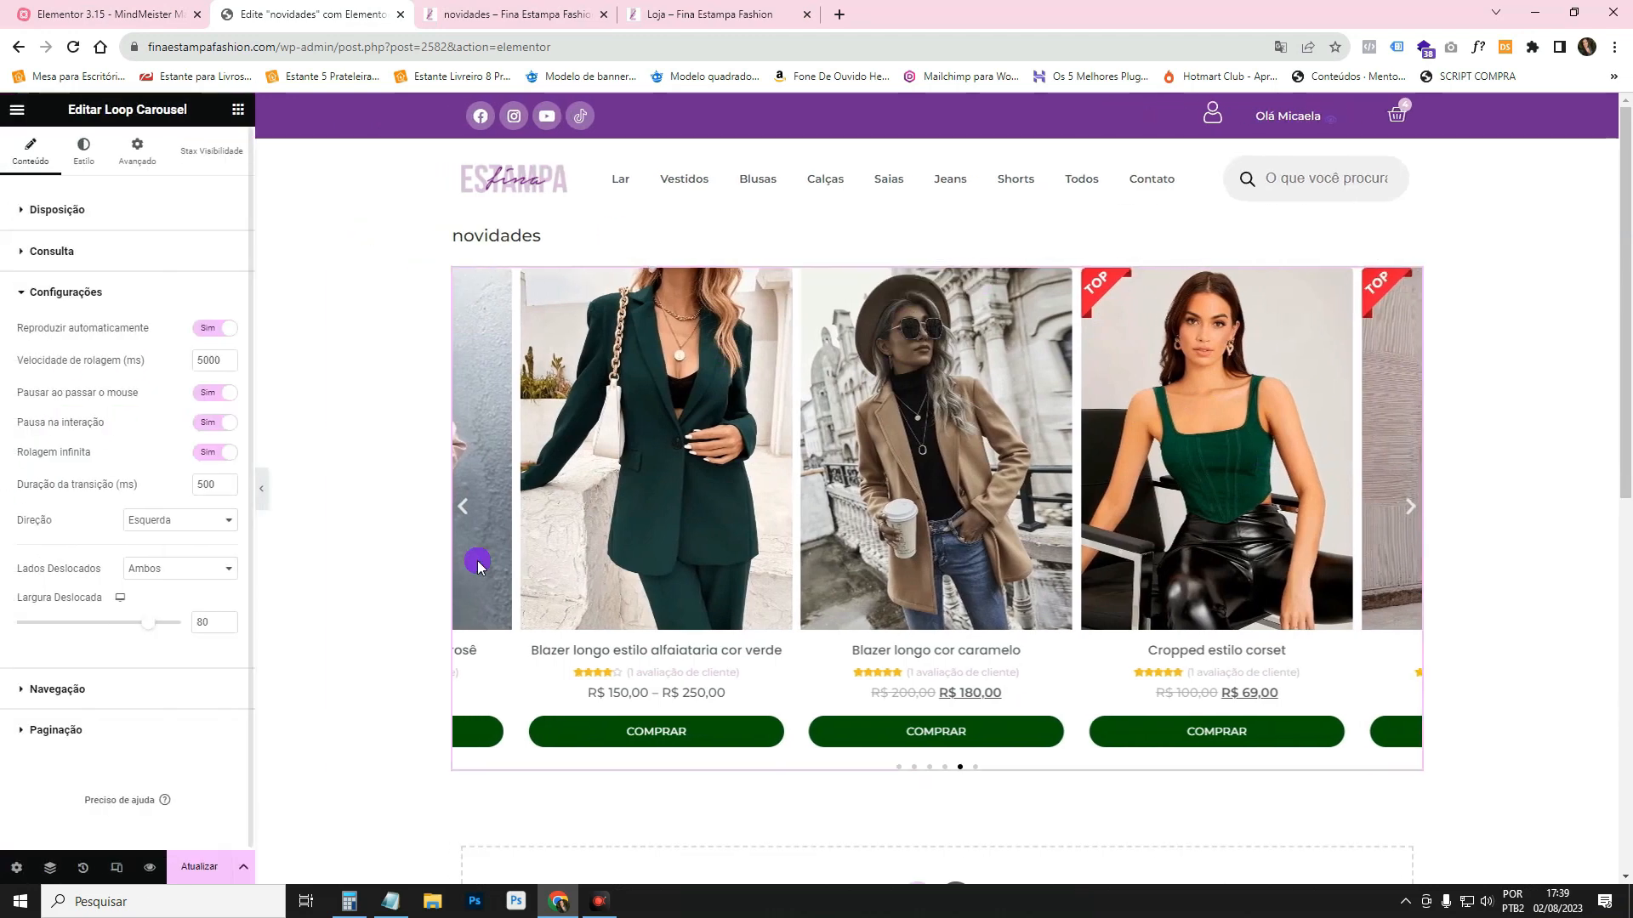
Set Lados Deslocados to Esquerda and preview the carousel with the editing panel hidden.
{"action": "left_click", "coordinate": [195, 575]}
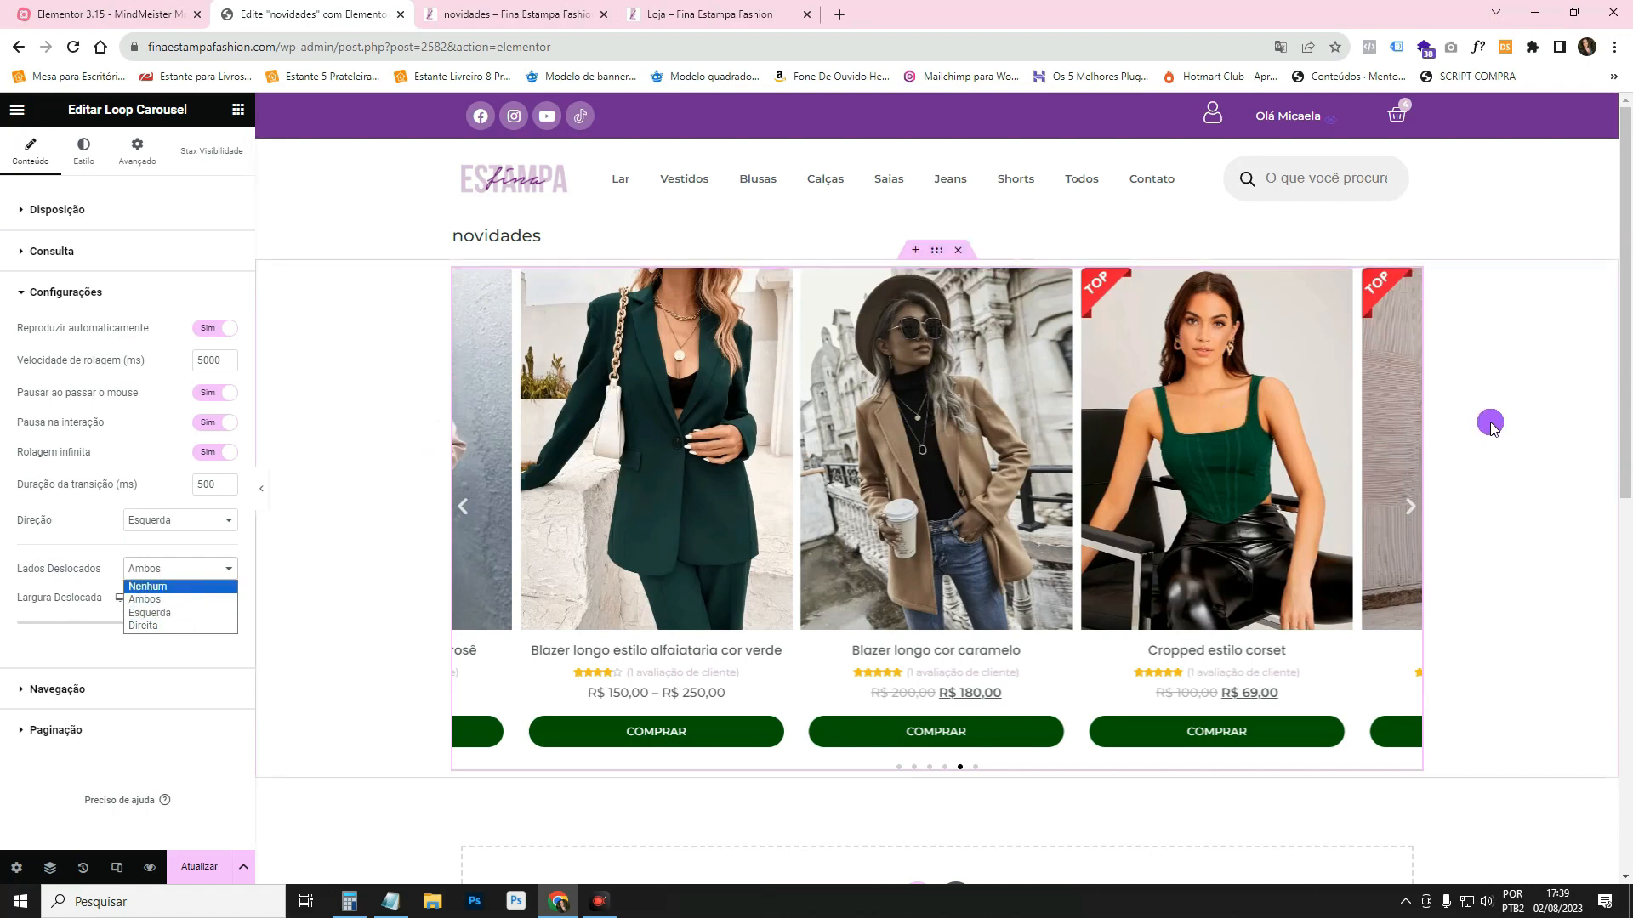
{"action": "left_click", "coordinate": [139, 613]}
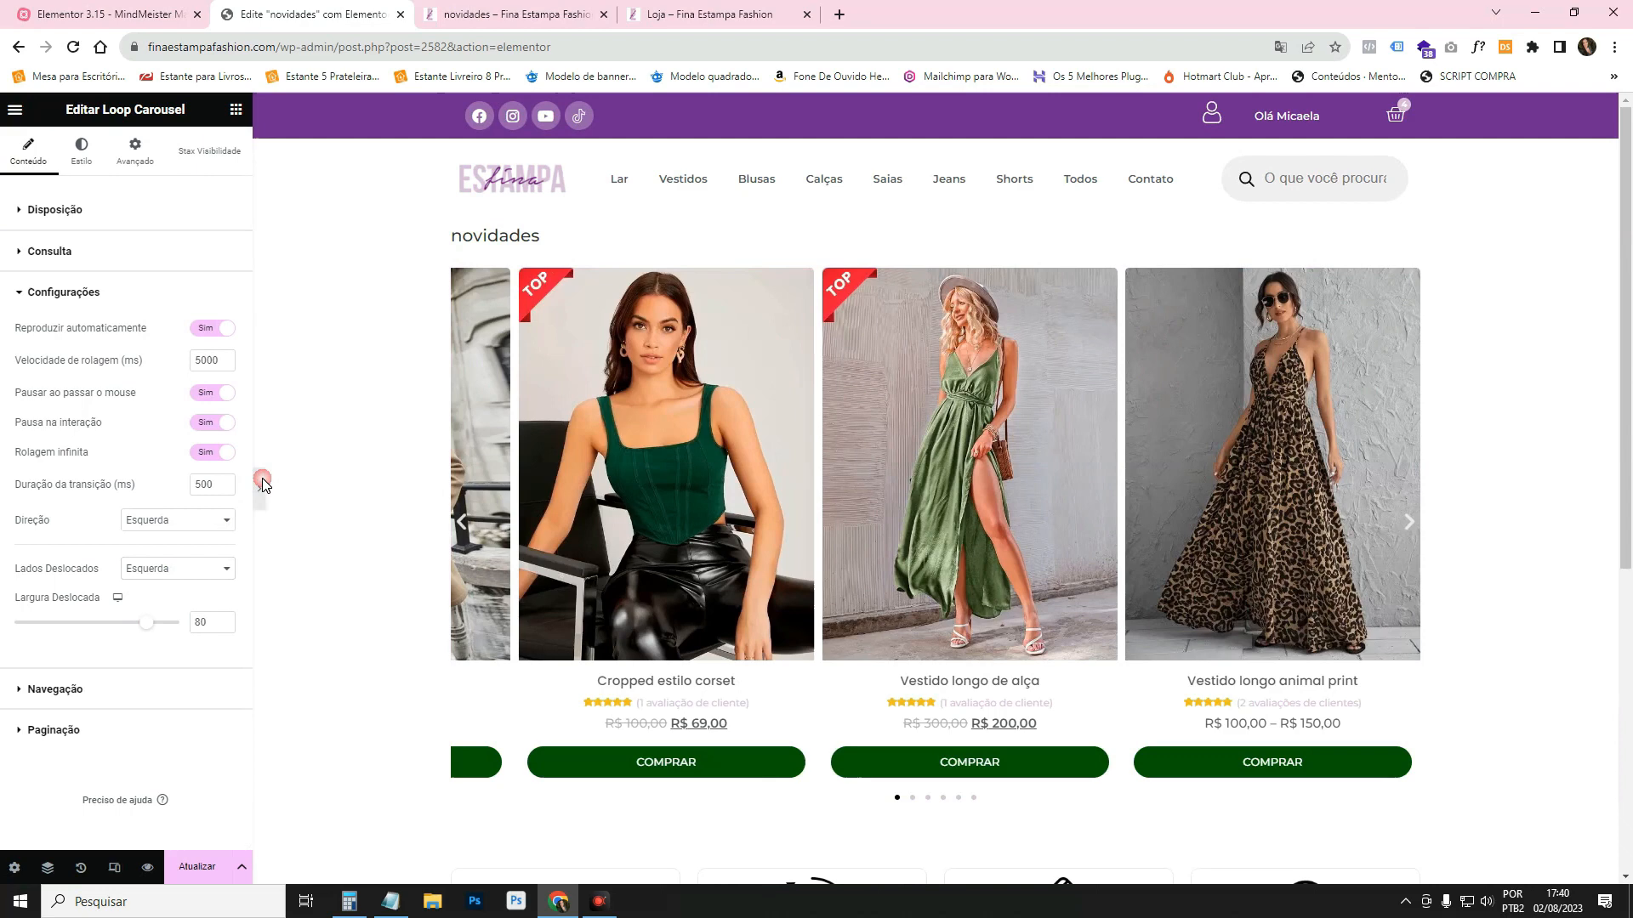
{"action": "left_click", "coordinate": [263, 479]}
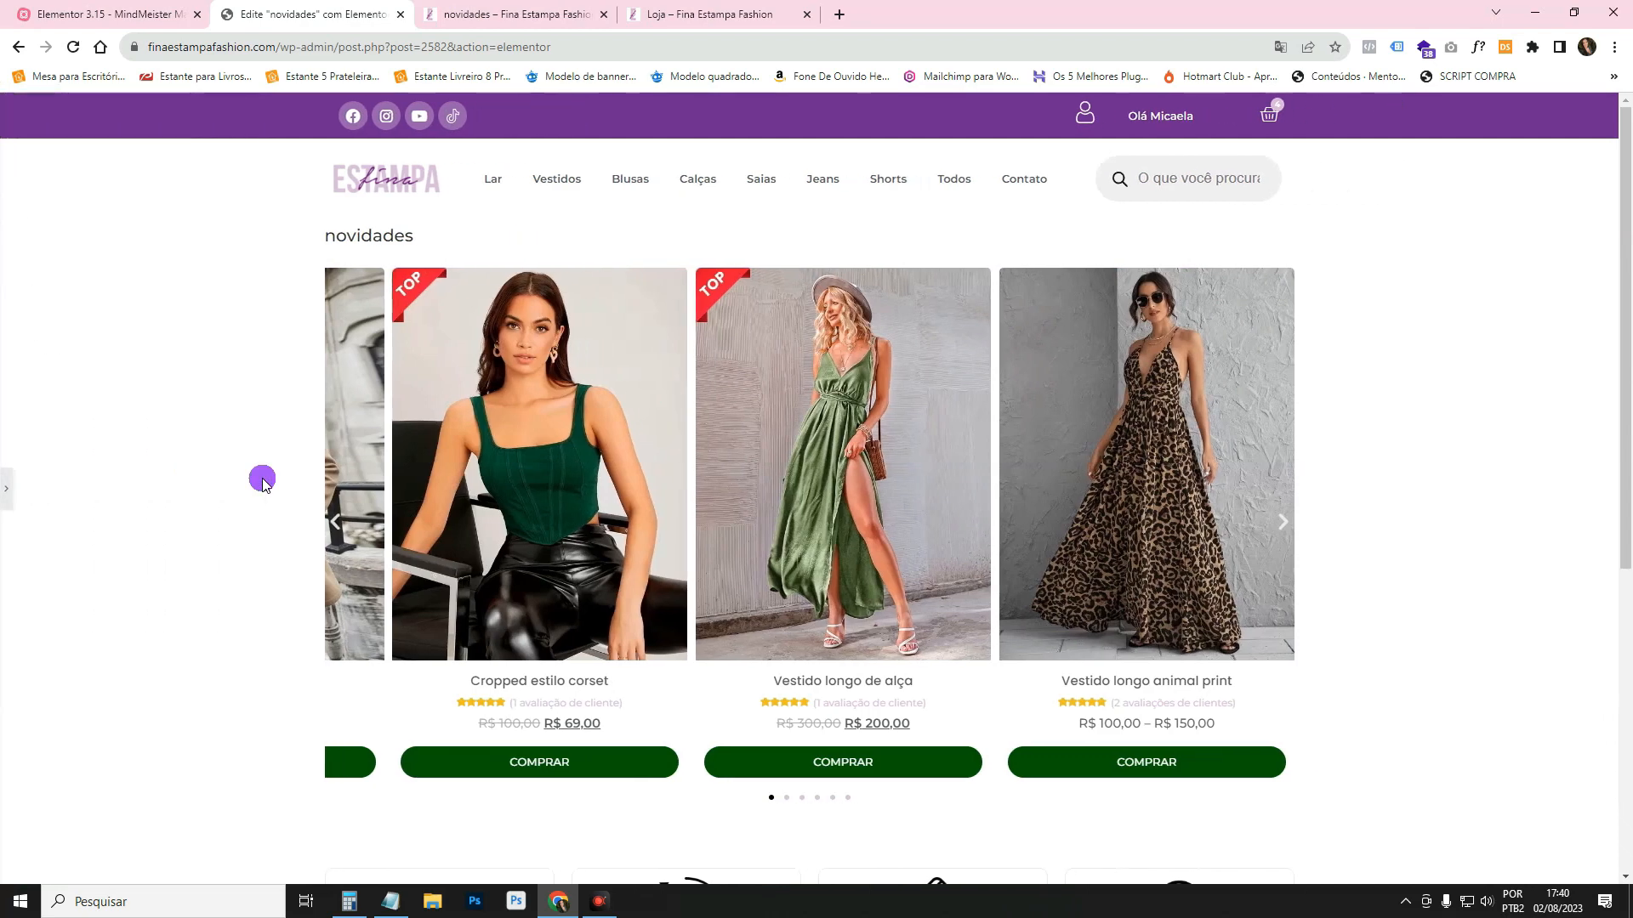
{"action": "left_click", "coordinate": [4, 491]}
Set Lados Deslocados to Direita, preview the carousel with the panel hidden, and return the option to Ambos.
{"action": "left_click", "coordinate": [132, 566]}
{"action": "left_click", "coordinate": [168, 627]}
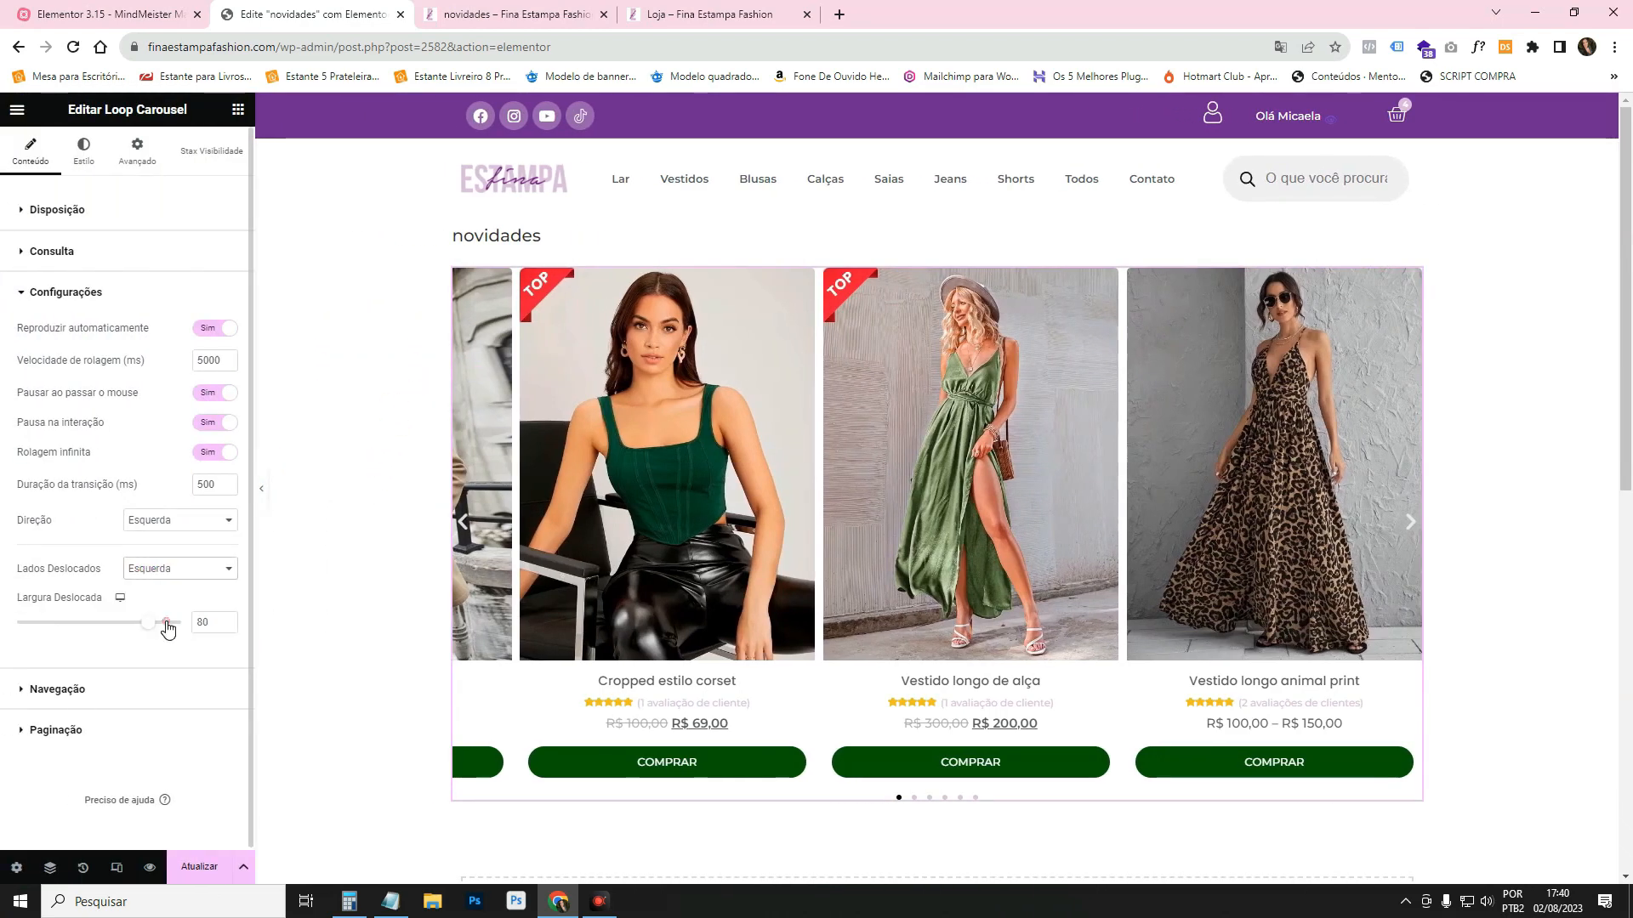
{"action": "left_click", "coordinate": [265, 478]}
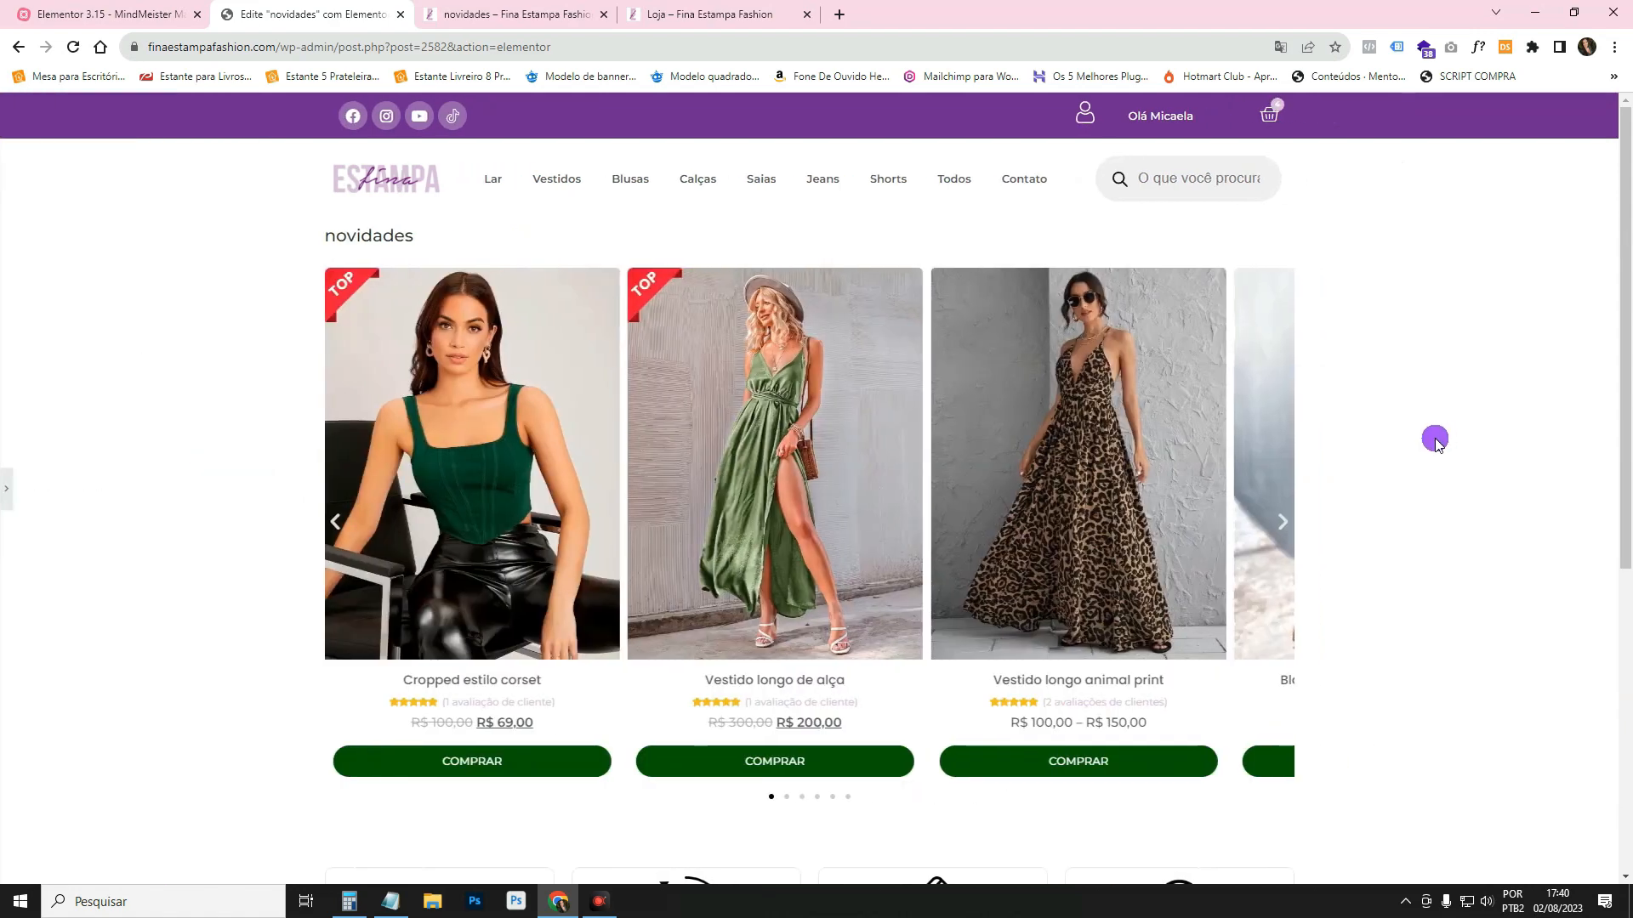
{"action": "left_click", "coordinate": [5, 489]}
{"action": "left_click", "coordinate": [176, 570]}
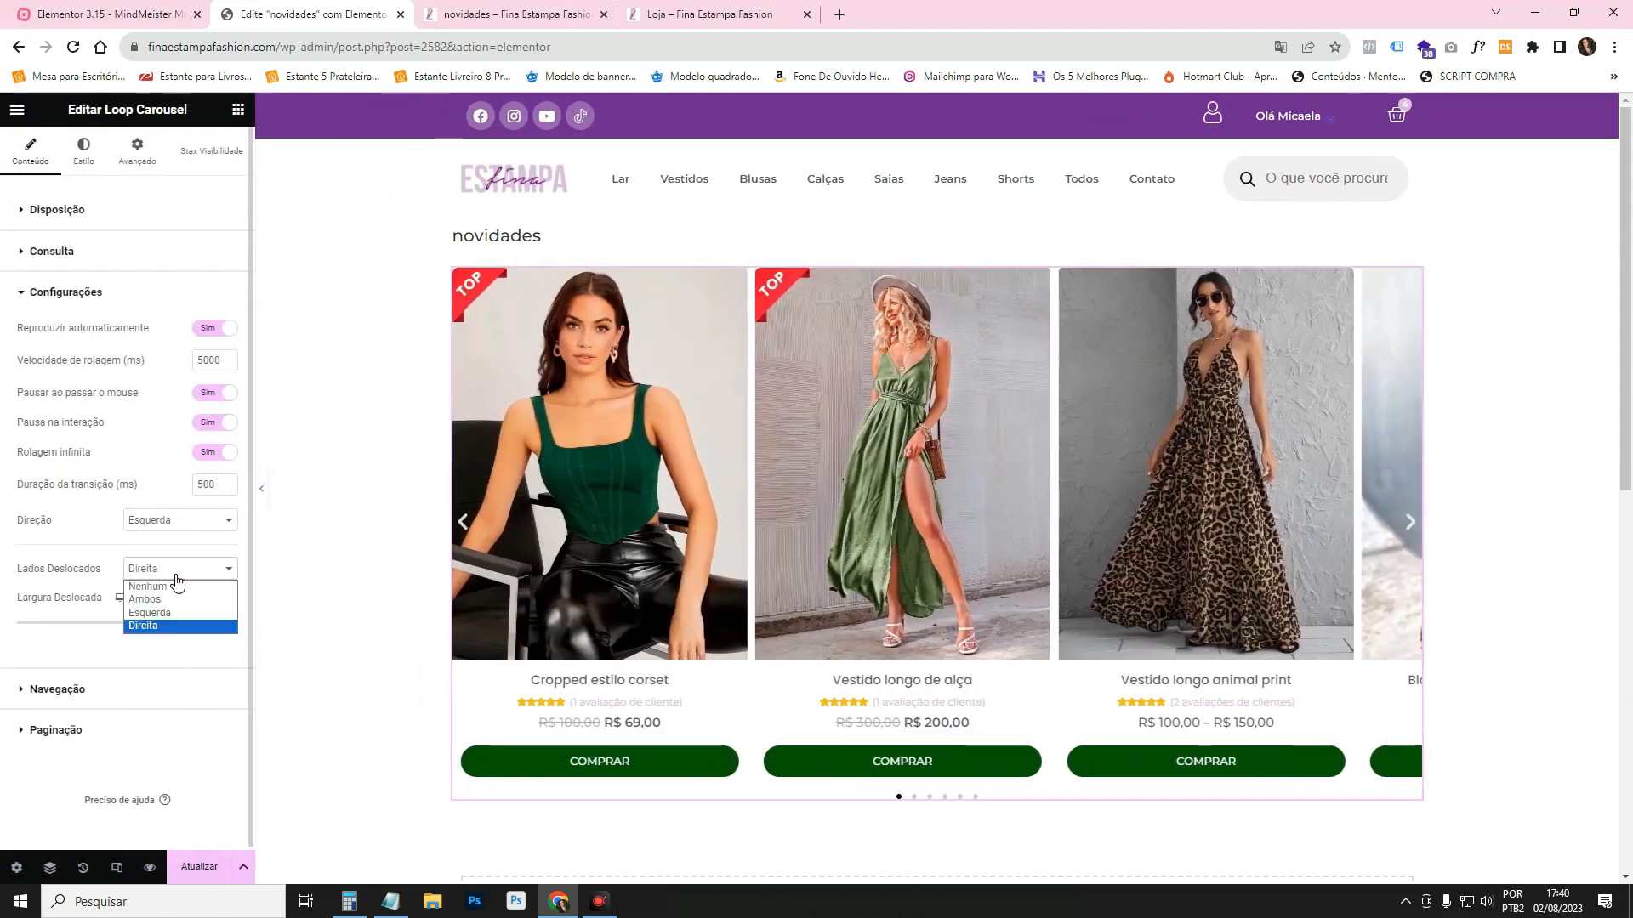
{"action": "left_click", "coordinate": [170, 599]}
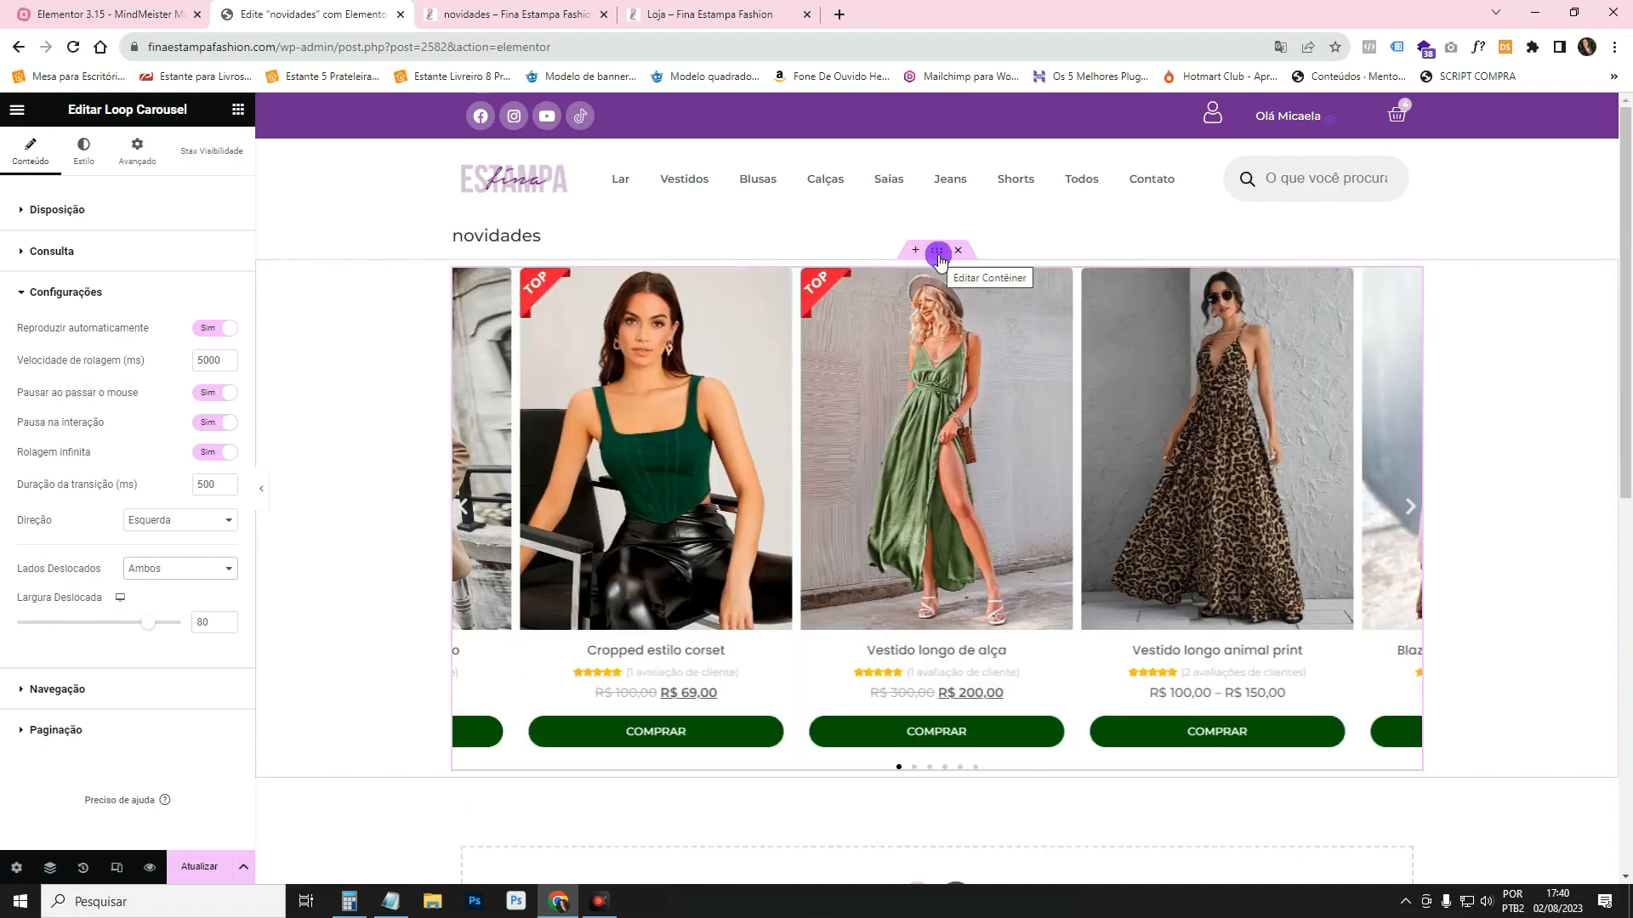
Set the content width of the carousel's container to Largura total and preview the slides with the panel hidden.
{"action": "left_click", "coordinate": [933, 262]}
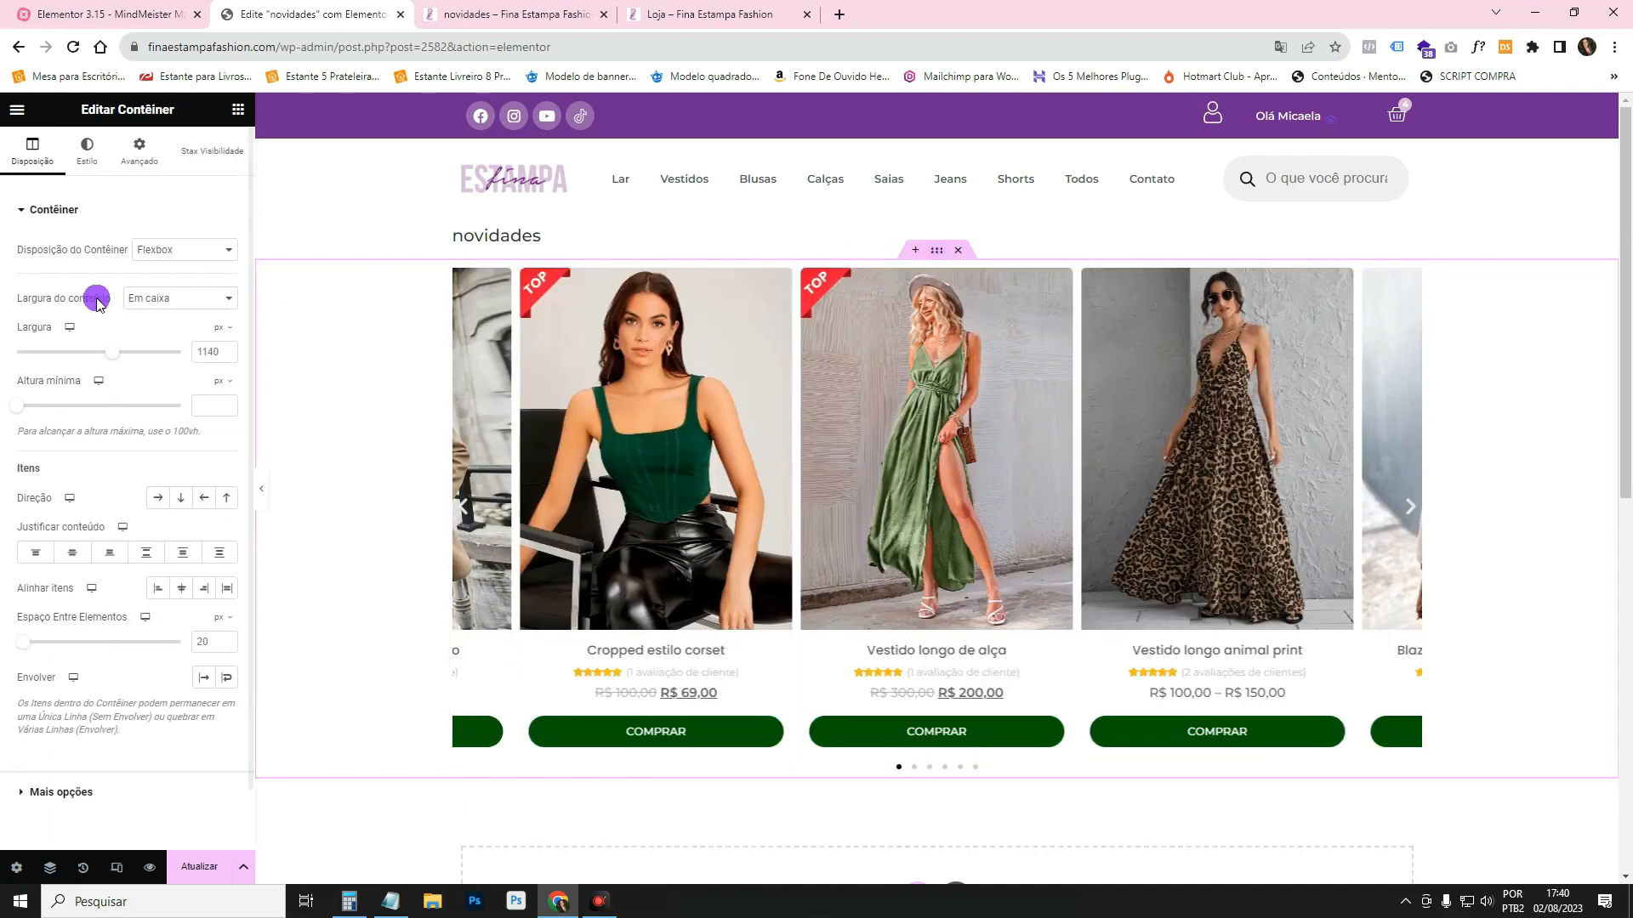
{"action": "left_click", "coordinate": [197, 298]}
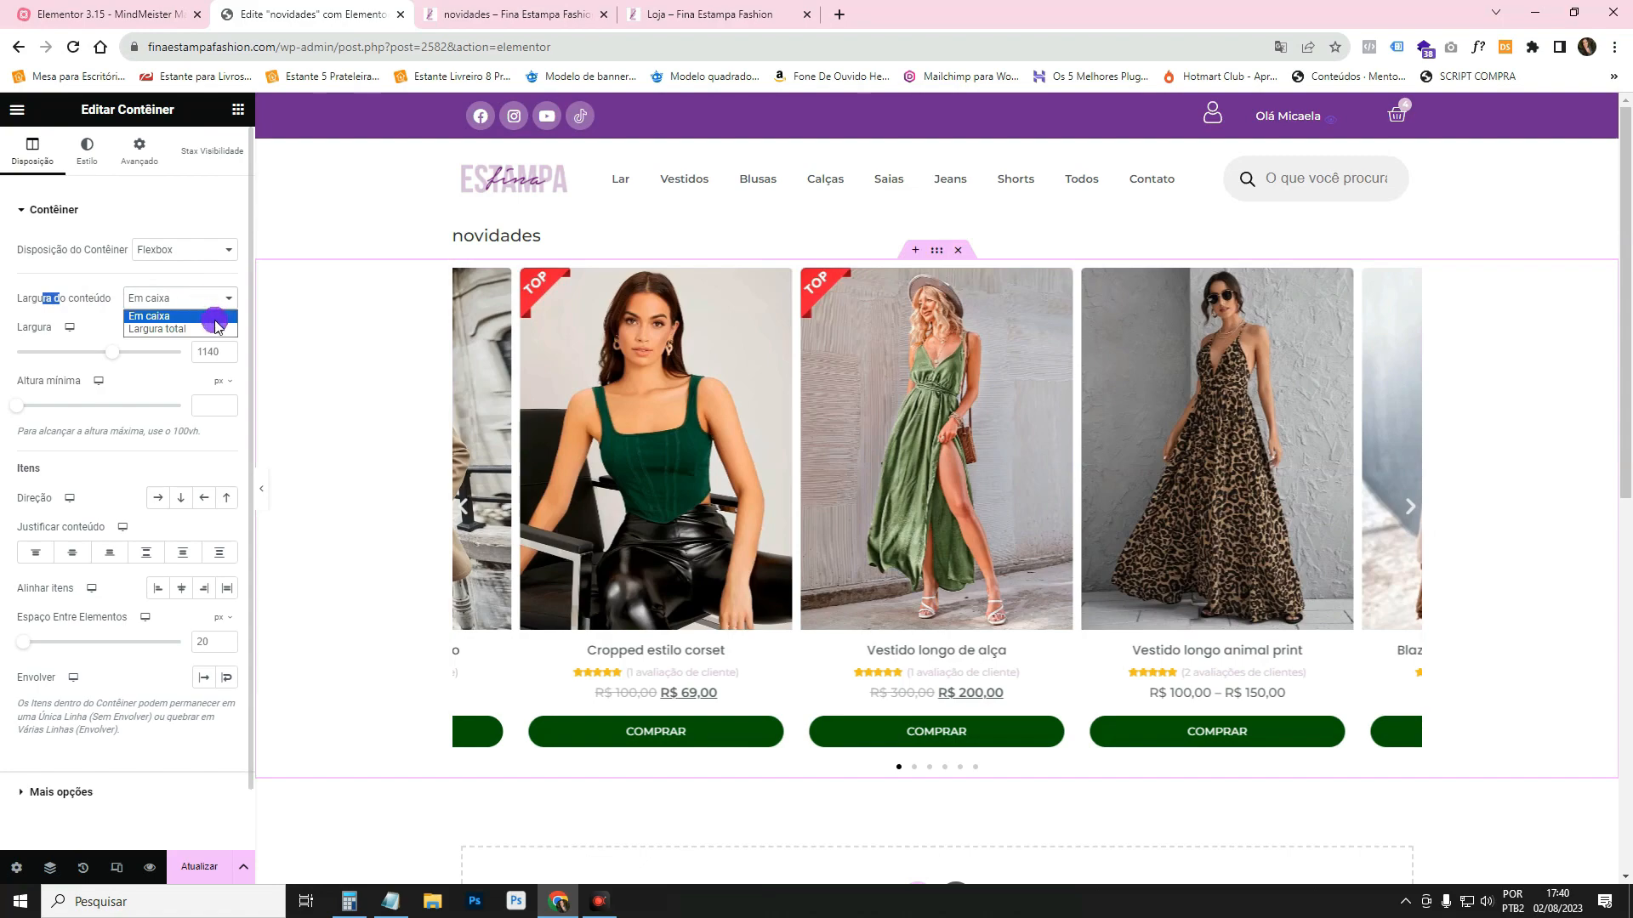
{"action": "left_click", "coordinate": [216, 328]}
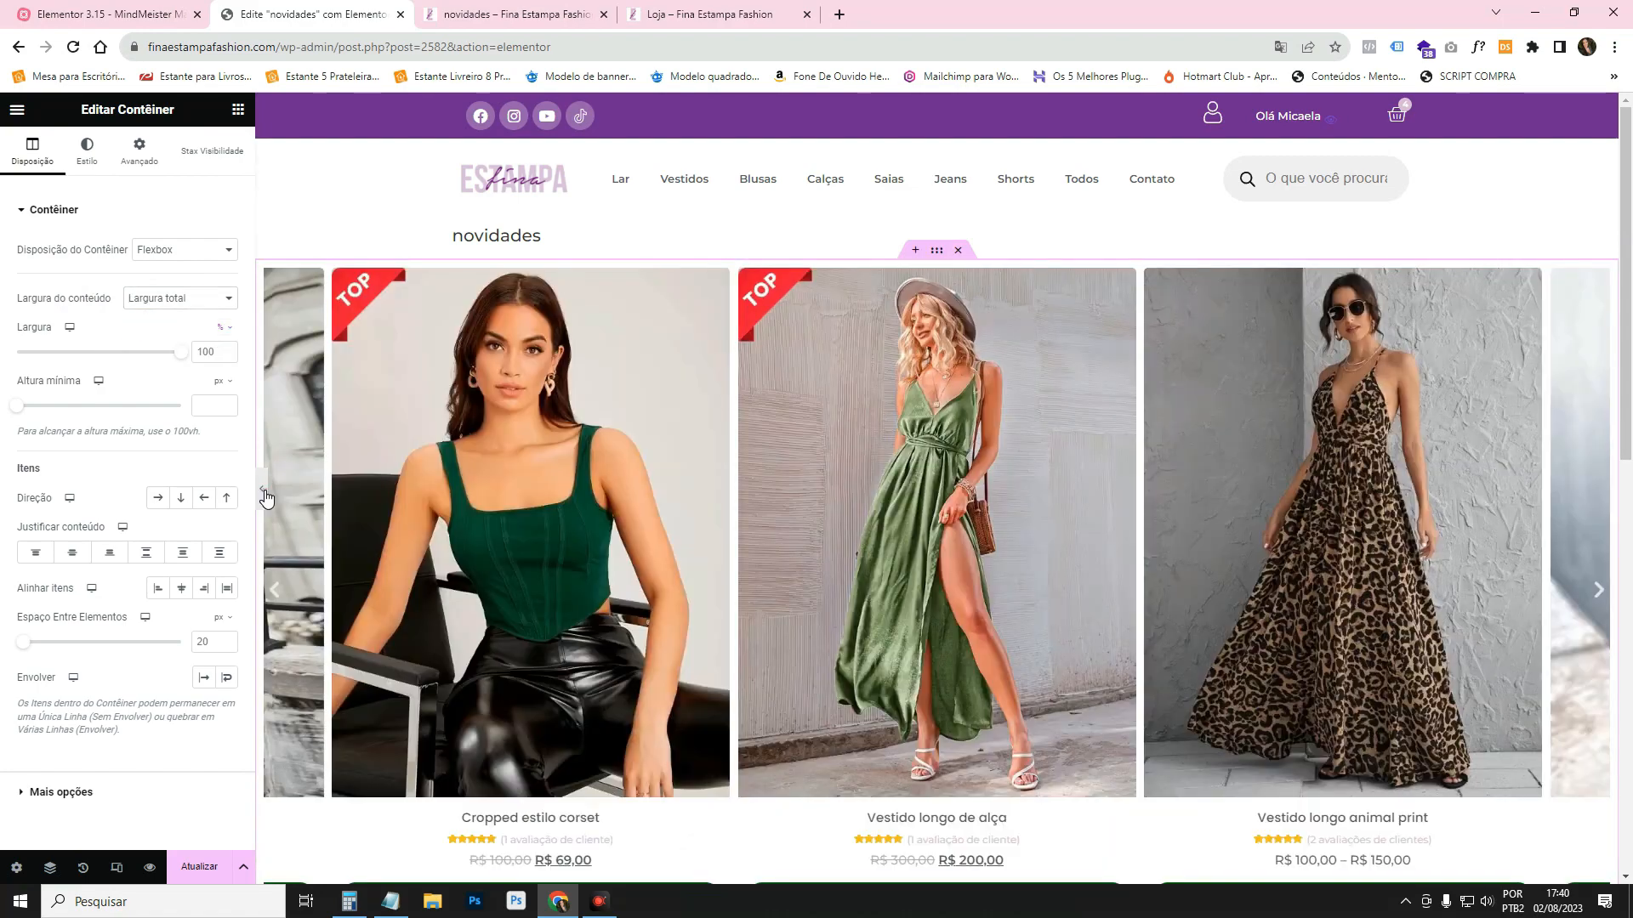
{"action": "left_click", "coordinate": [263, 495]}
{"action": "scroll", "coordinate": [1375, 487], "scroll_direction": "down", "scroll_amount": 1}
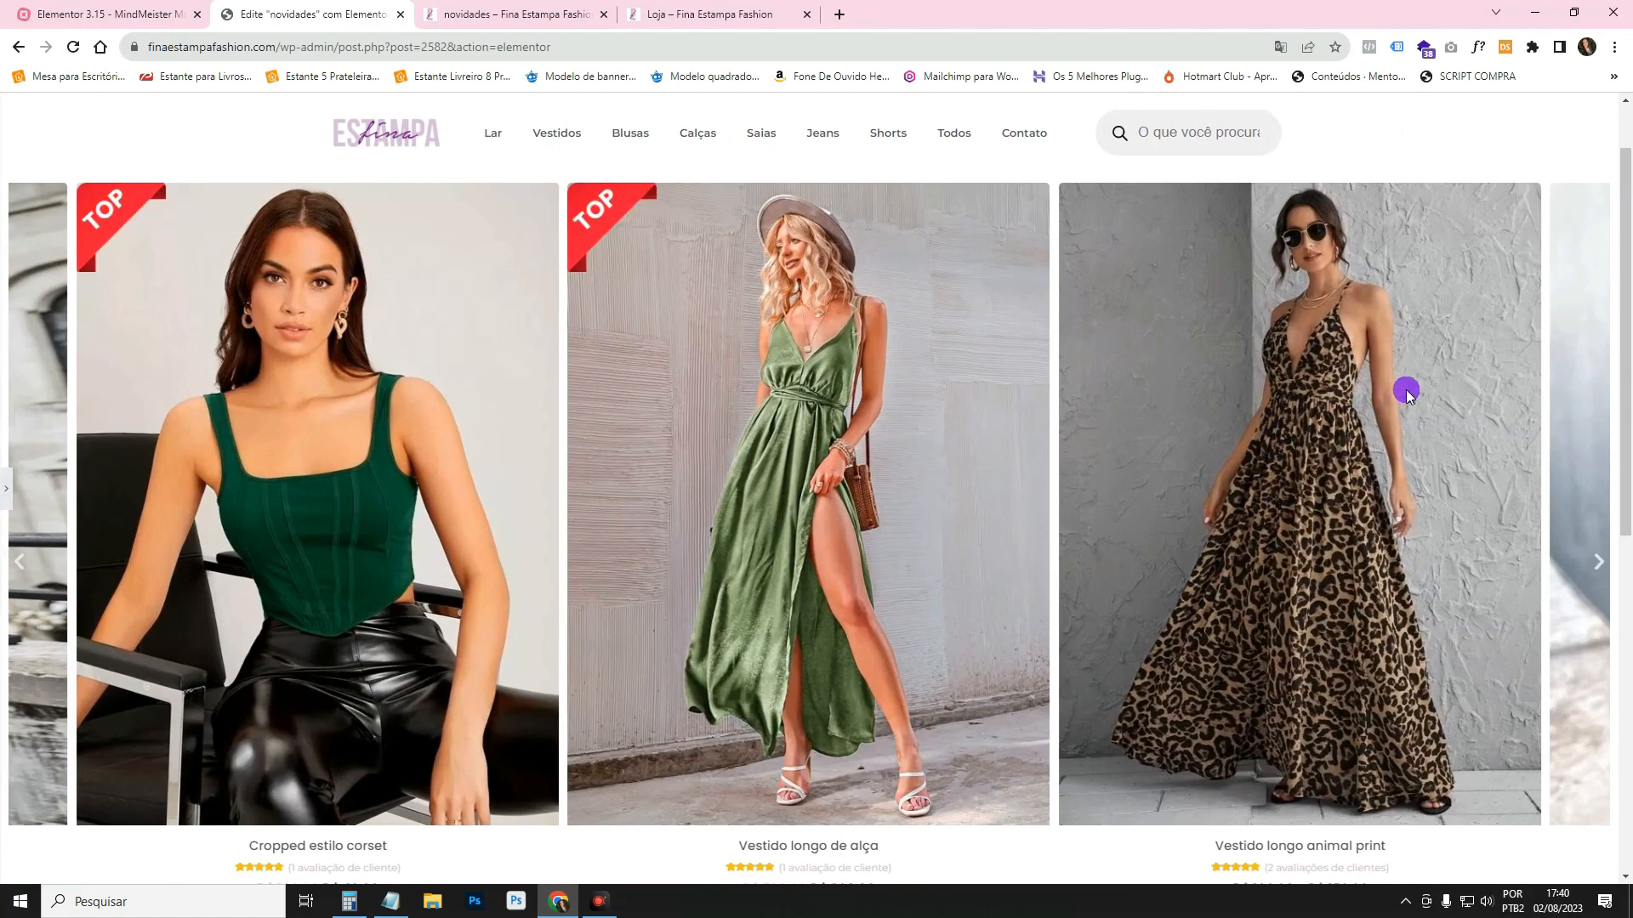
{"action": "left_click", "coordinate": [1598, 573]}
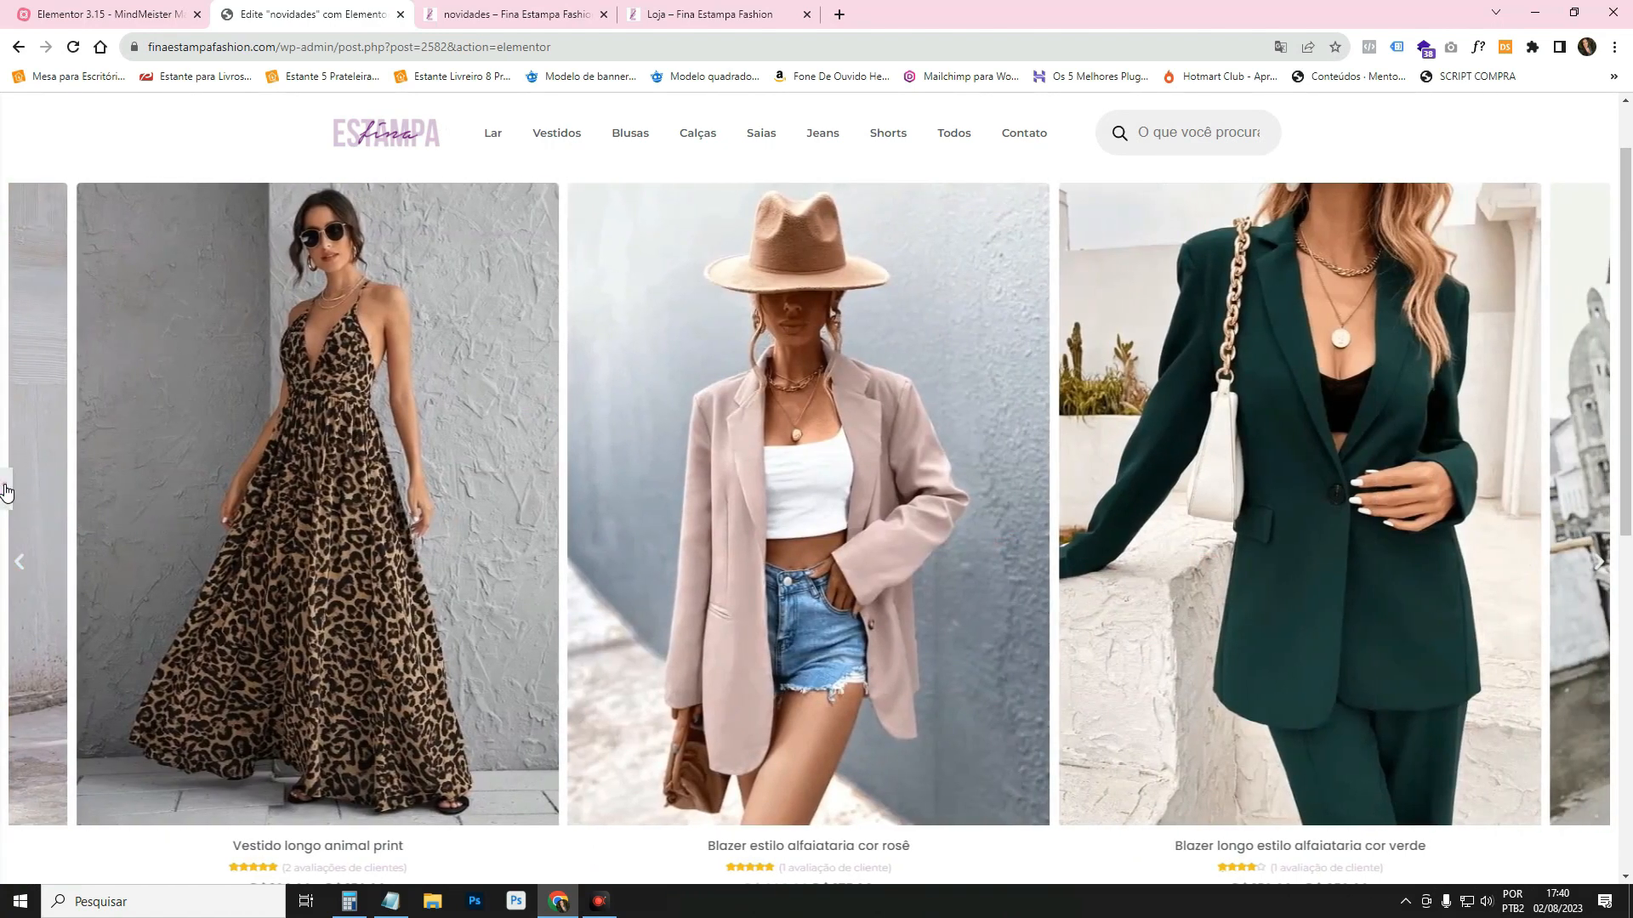
{"action": "left_click", "coordinate": [669, 449]}
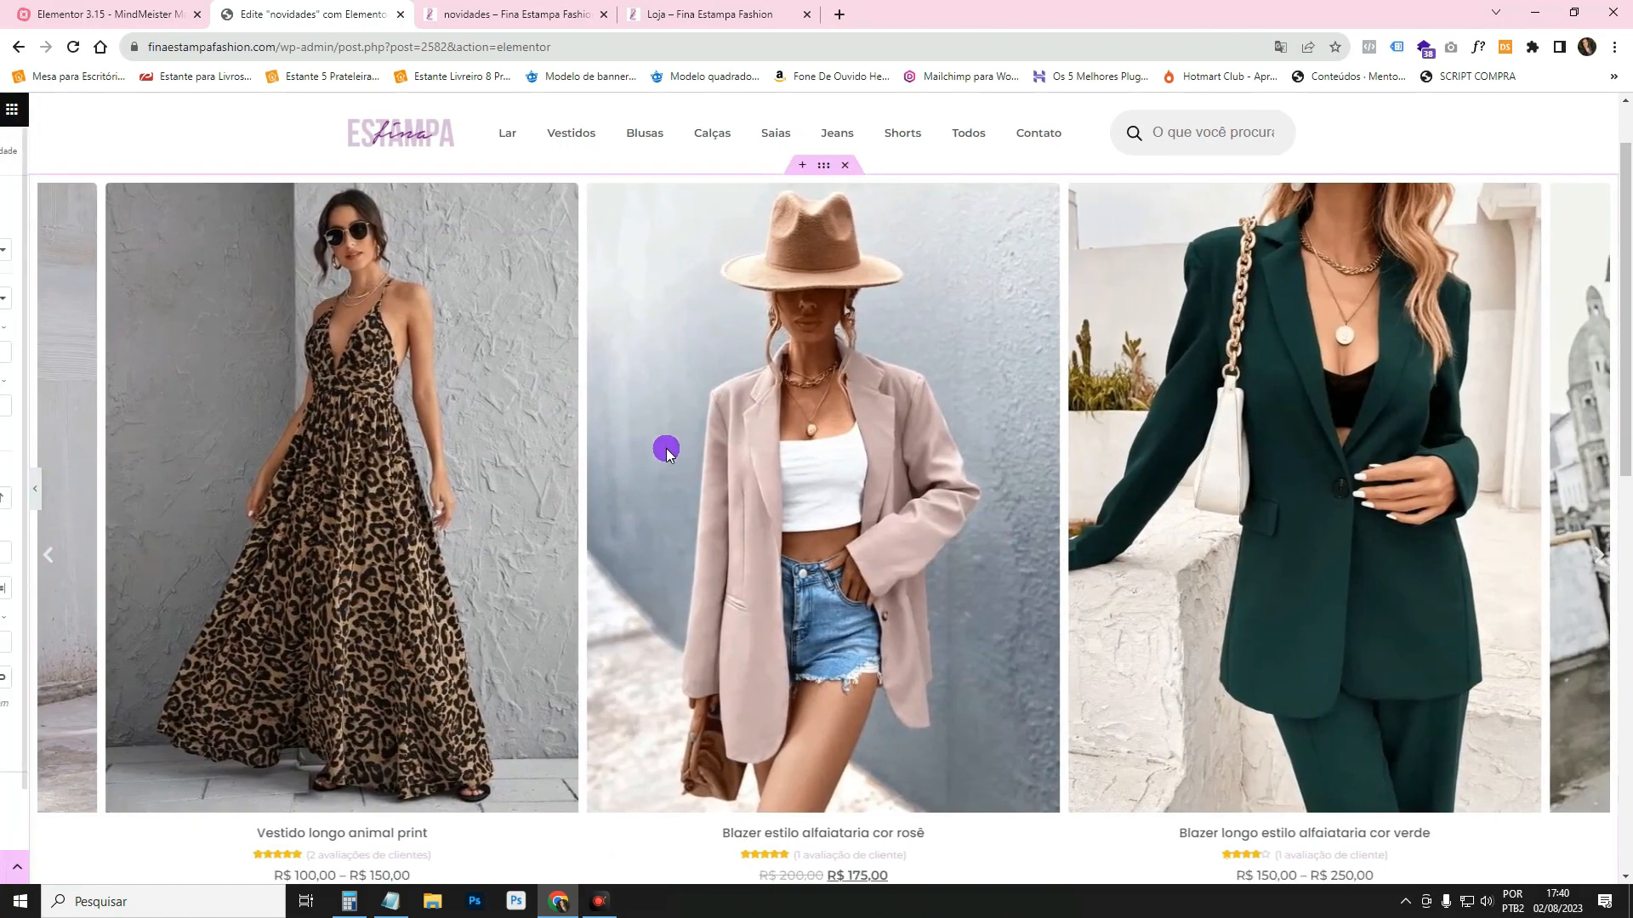
Select the loop carousel and set Slides em exibição to 5.
{"action": "left_click", "coordinate": [1600, 194]}
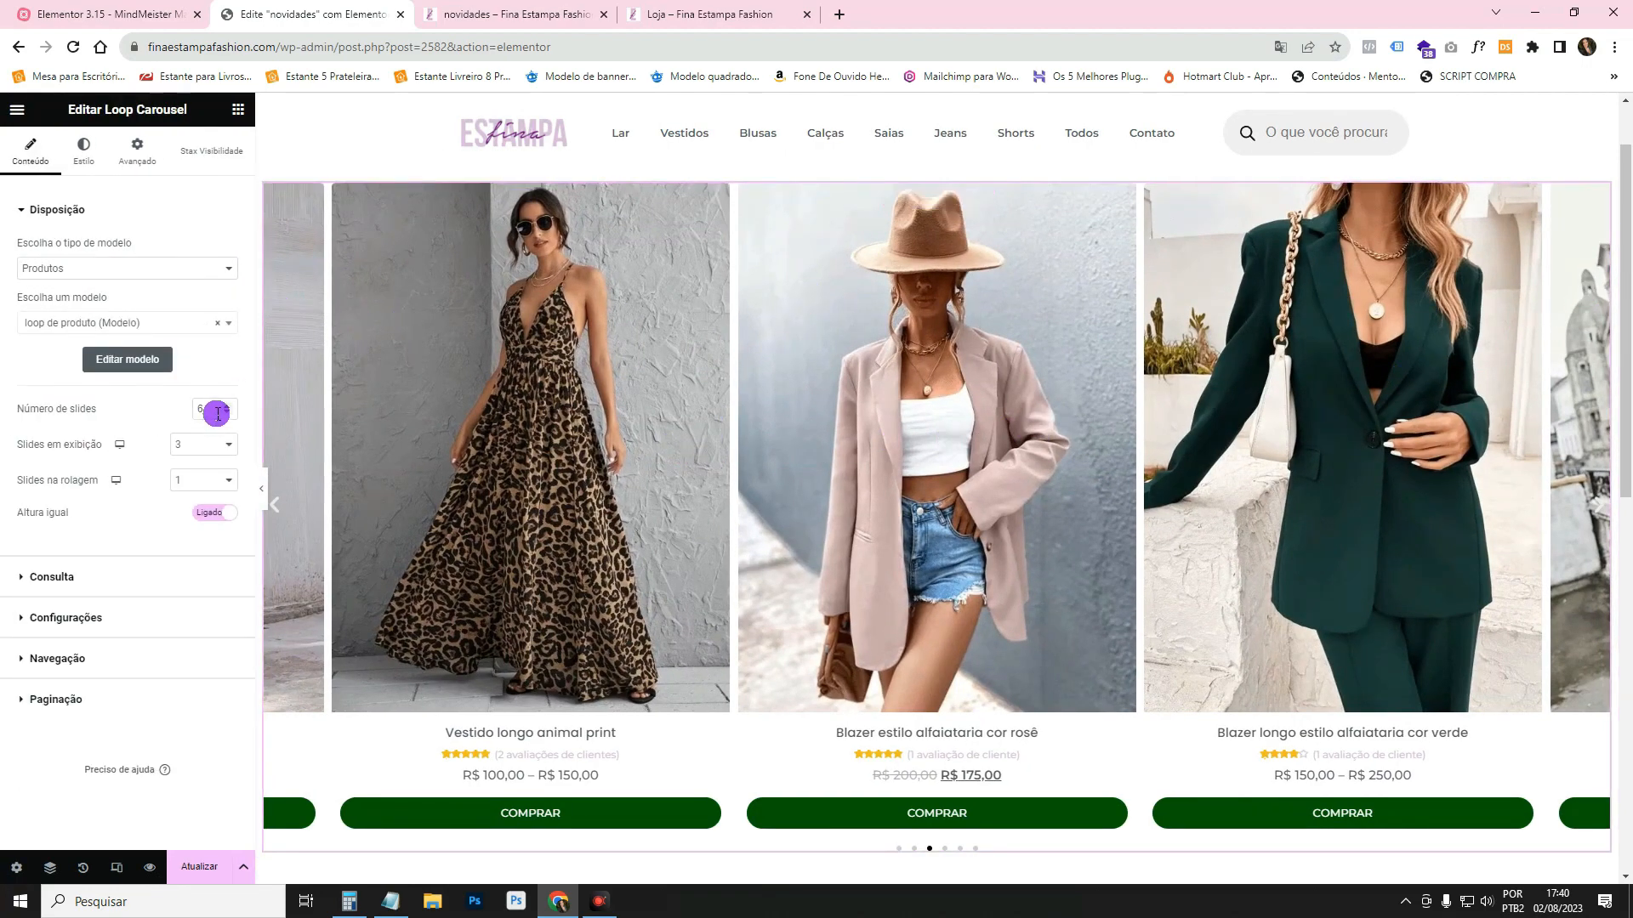
{"action": "left_click", "coordinate": [204, 449]}
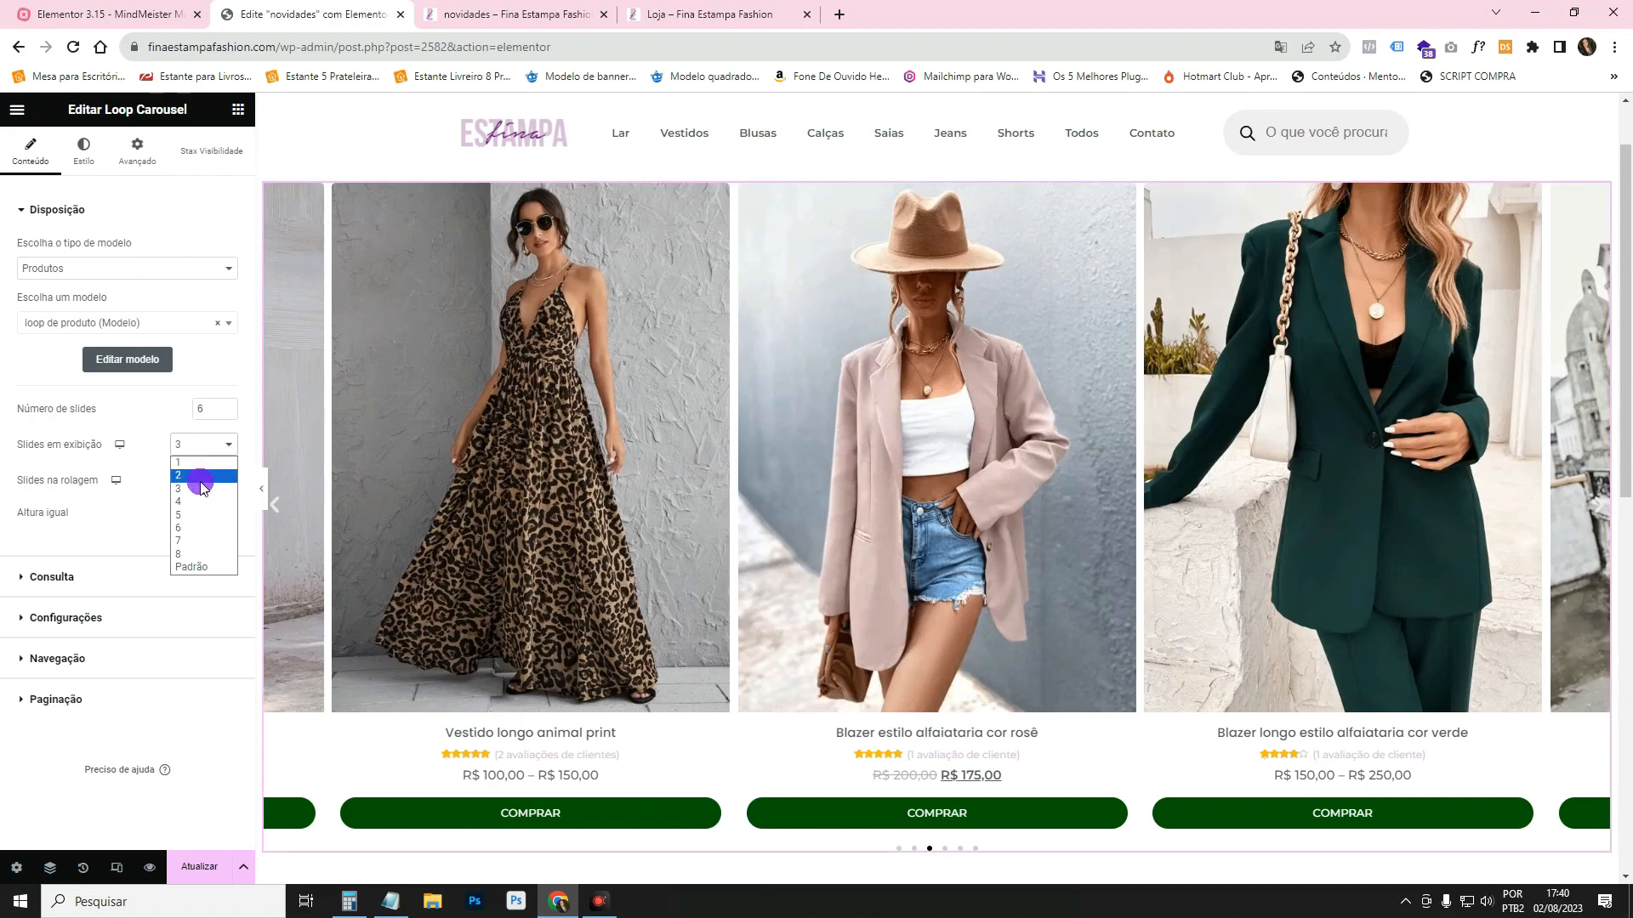
{"action": "left_click", "coordinate": [202, 517]}
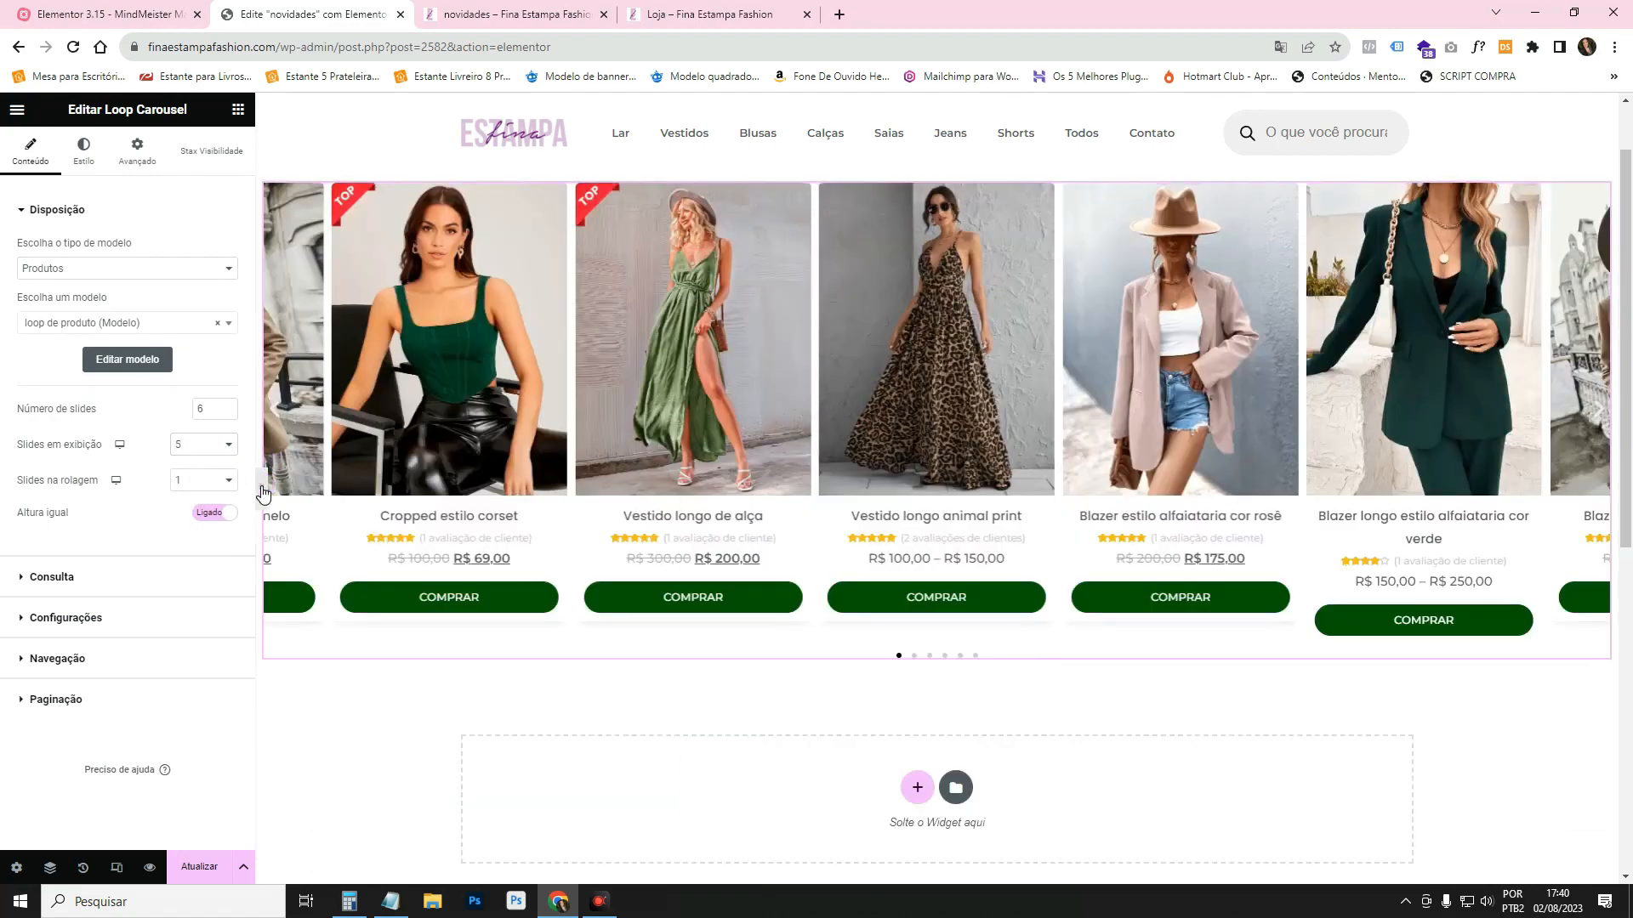
Preview the full-width carousel with the panel hidden, move through its slides, and restore the editing panel.
{"action": "left_click", "coordinate": [261, 489]}
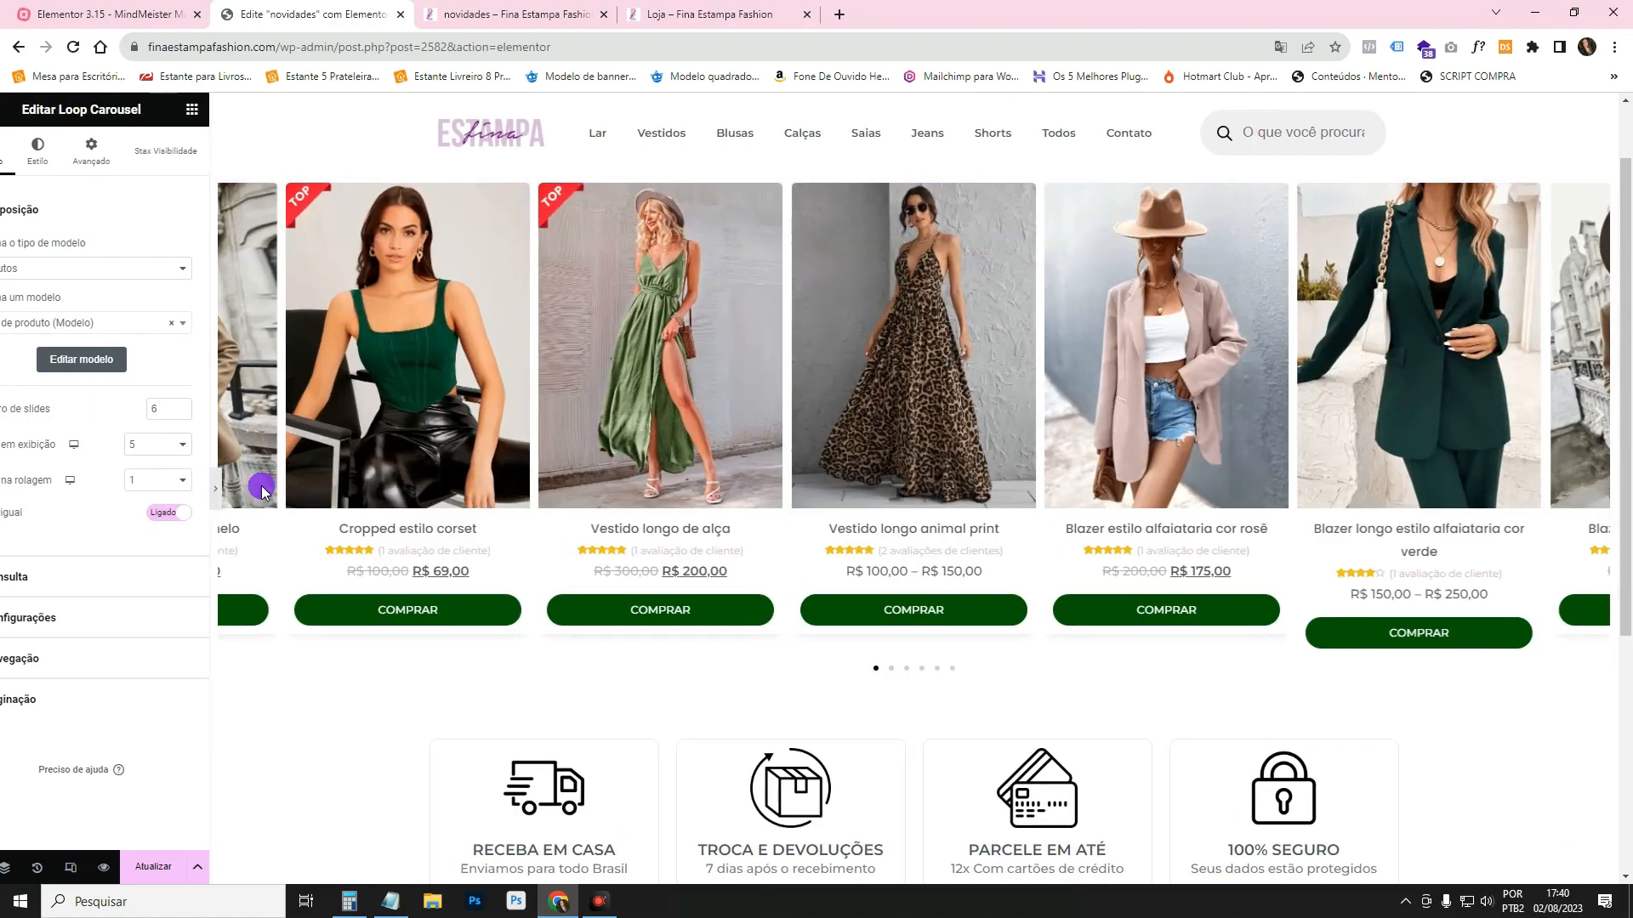
{"action": "left_click", "coordinate": [1589, 419]}
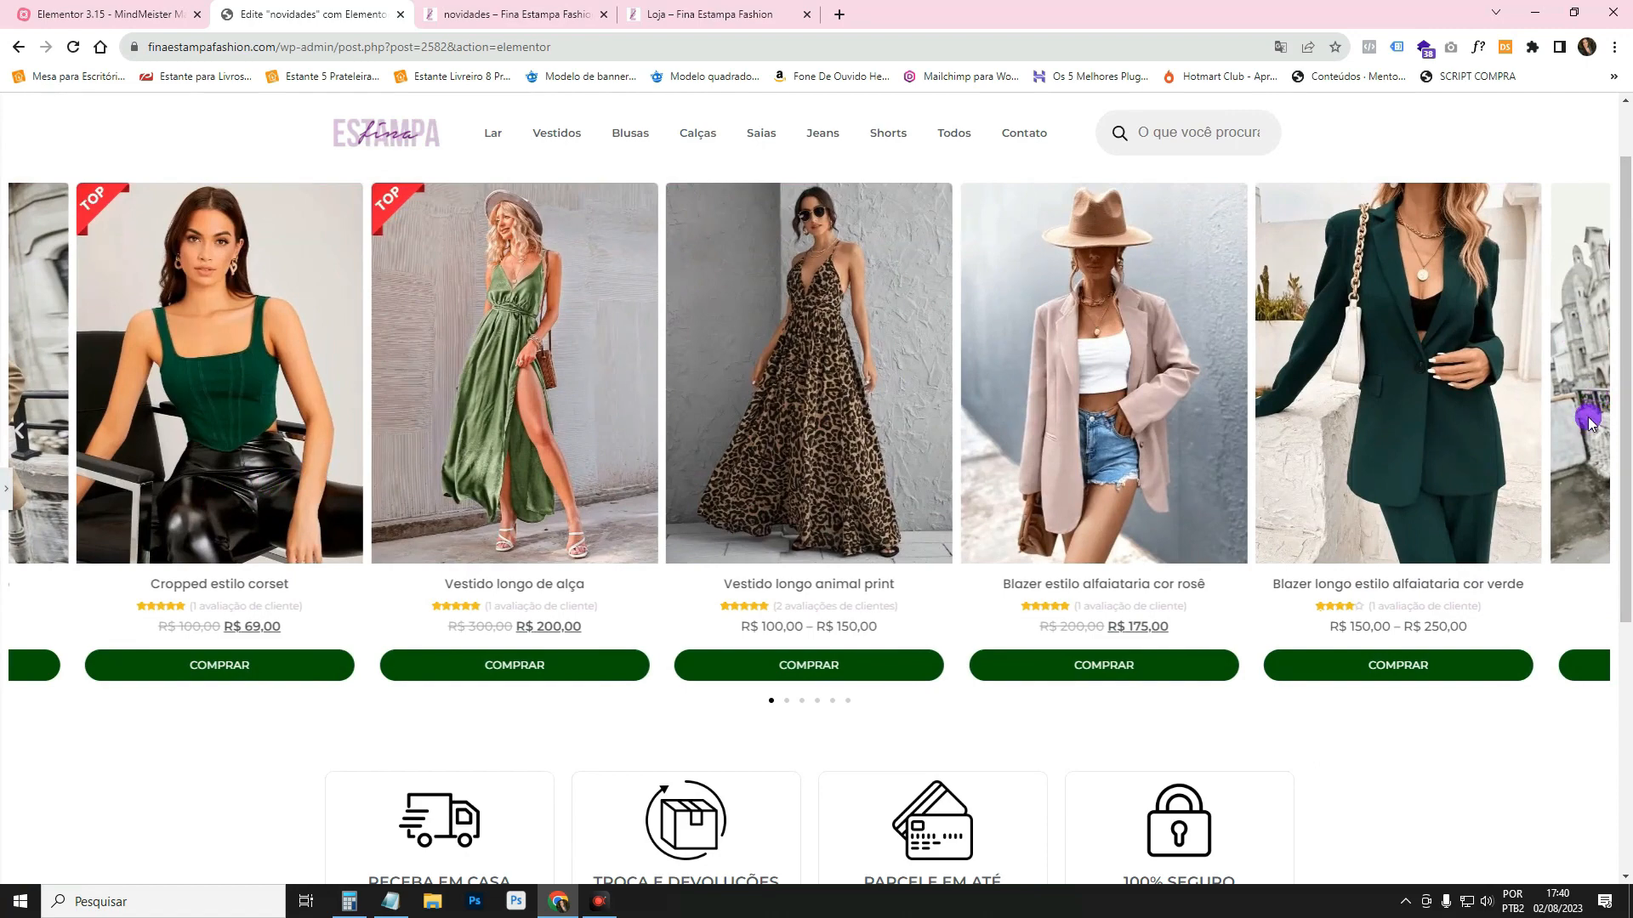
{"action": "left_click", "coordinate": [24, 435]}
{"action": "left_click", "coordinate": [24, 435]}
{"action": "left_click", "coordinate": [24, 435]}
{"action": "left_click", "coordinate": [146, 464]}
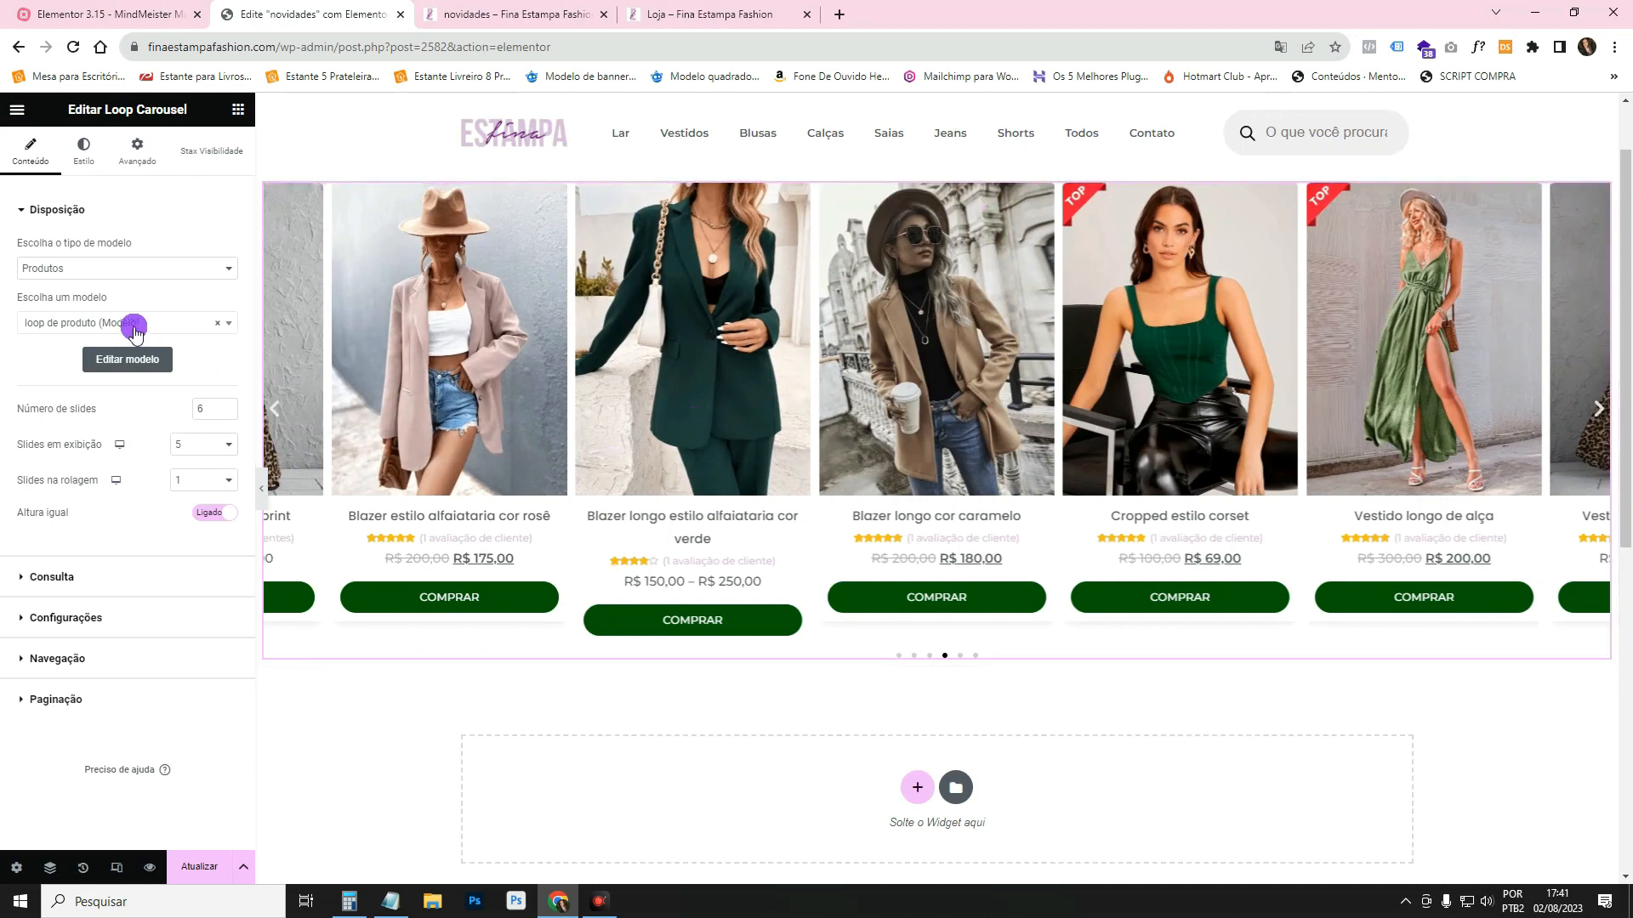
Switch to the MindMeister map and select its Localização da Paginação topic.
{"action": "left_click", "coordinate": [944, 165]}
{"action": "left_click", "coordinate": [184, 12]}
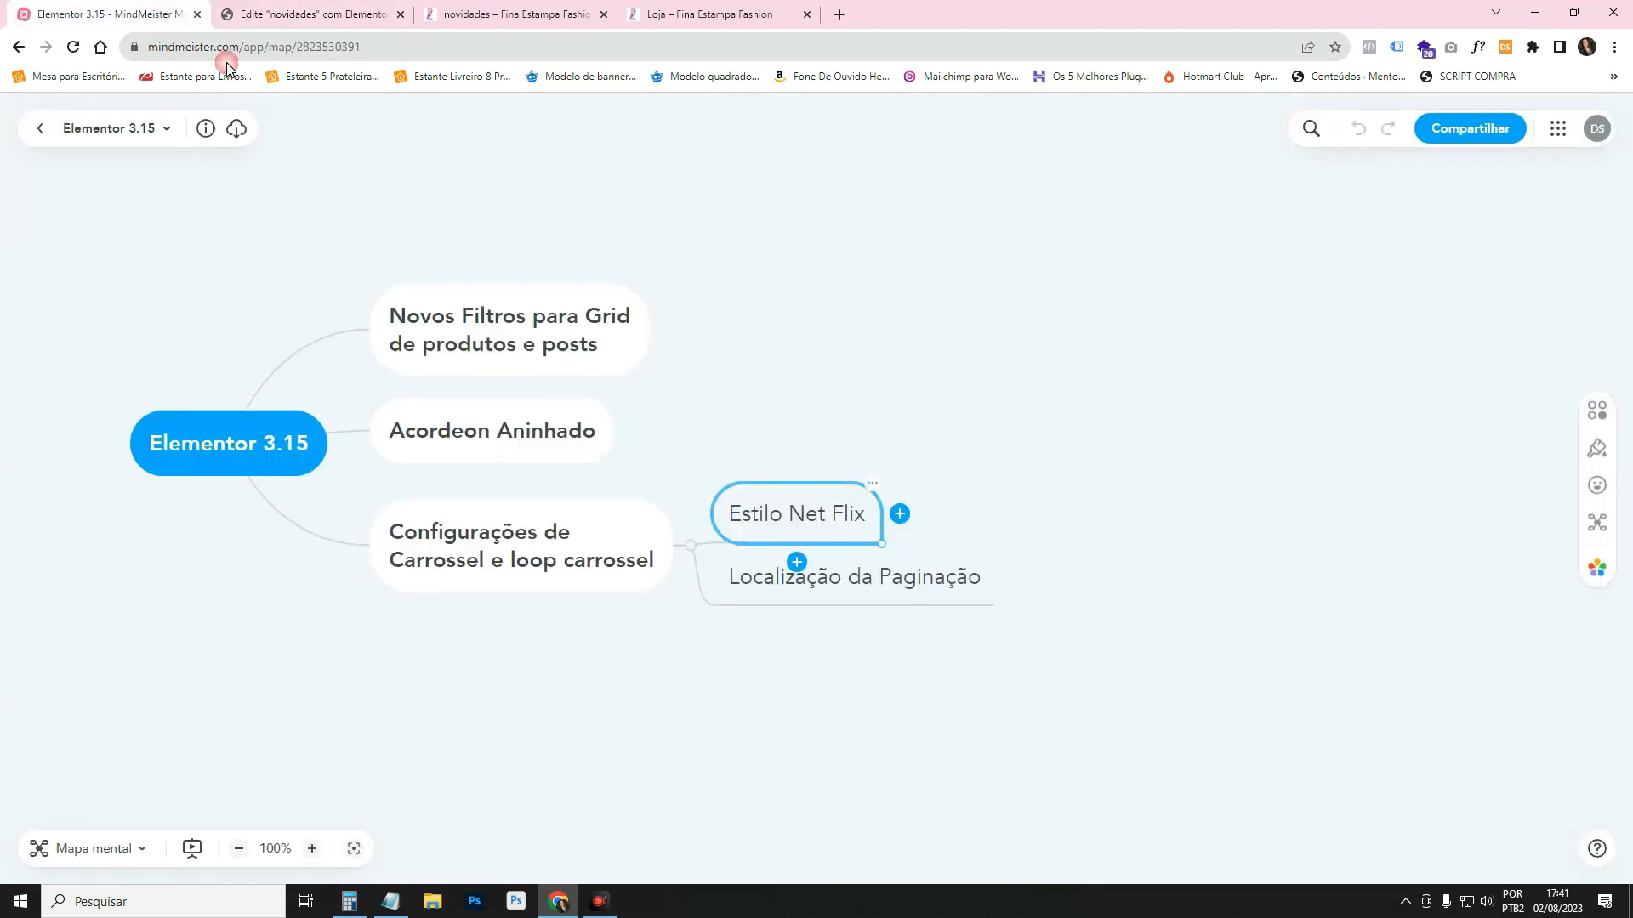
{"action": "left_click", "coordinate": [861, 583]}
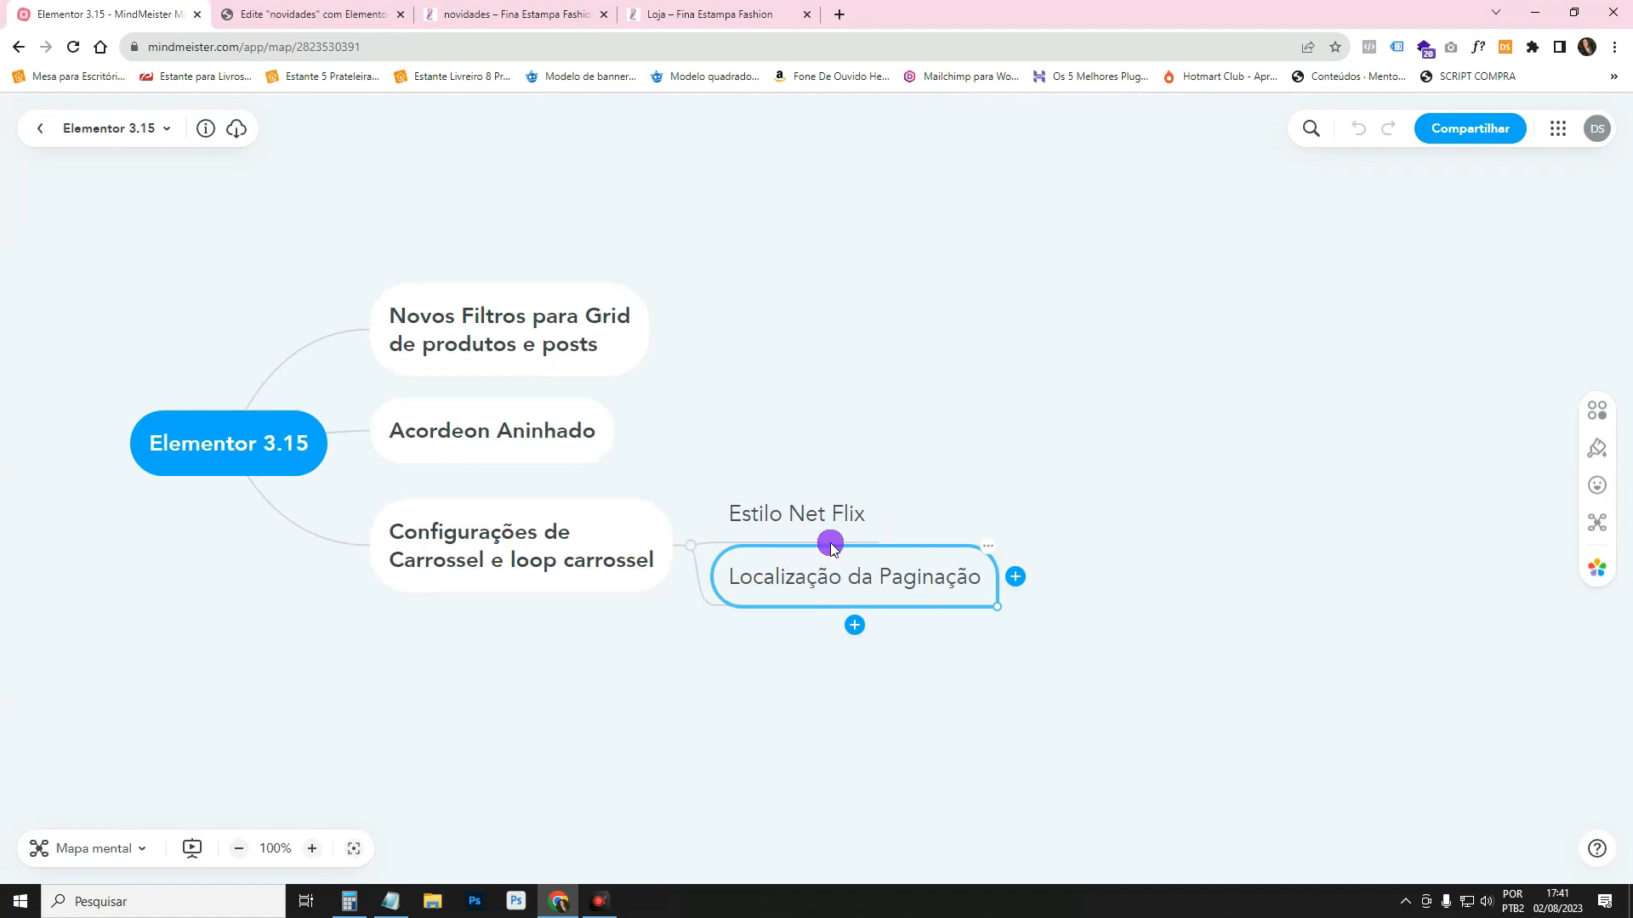
Switch back to the Elementor editor and set the container's content width to Em caixa.
{"action": "left_click", "coordinate": [339, 4]}
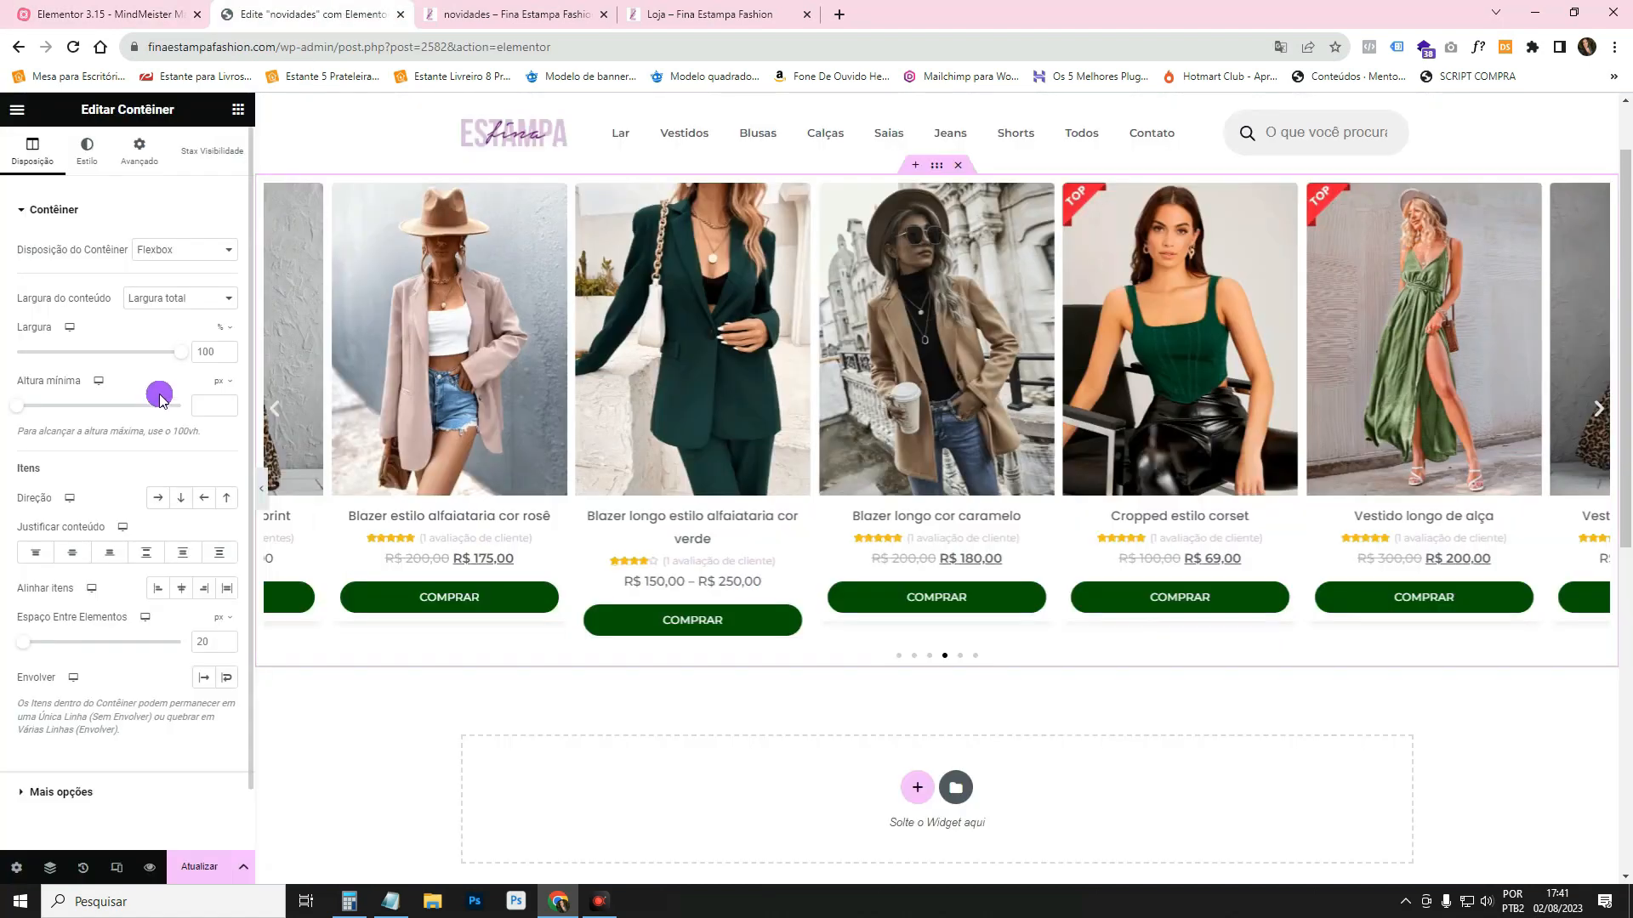
{"action": "left_click", "coordinate": [177, 300]}
{"action": "left_click", "coordinate": [179, 315]}
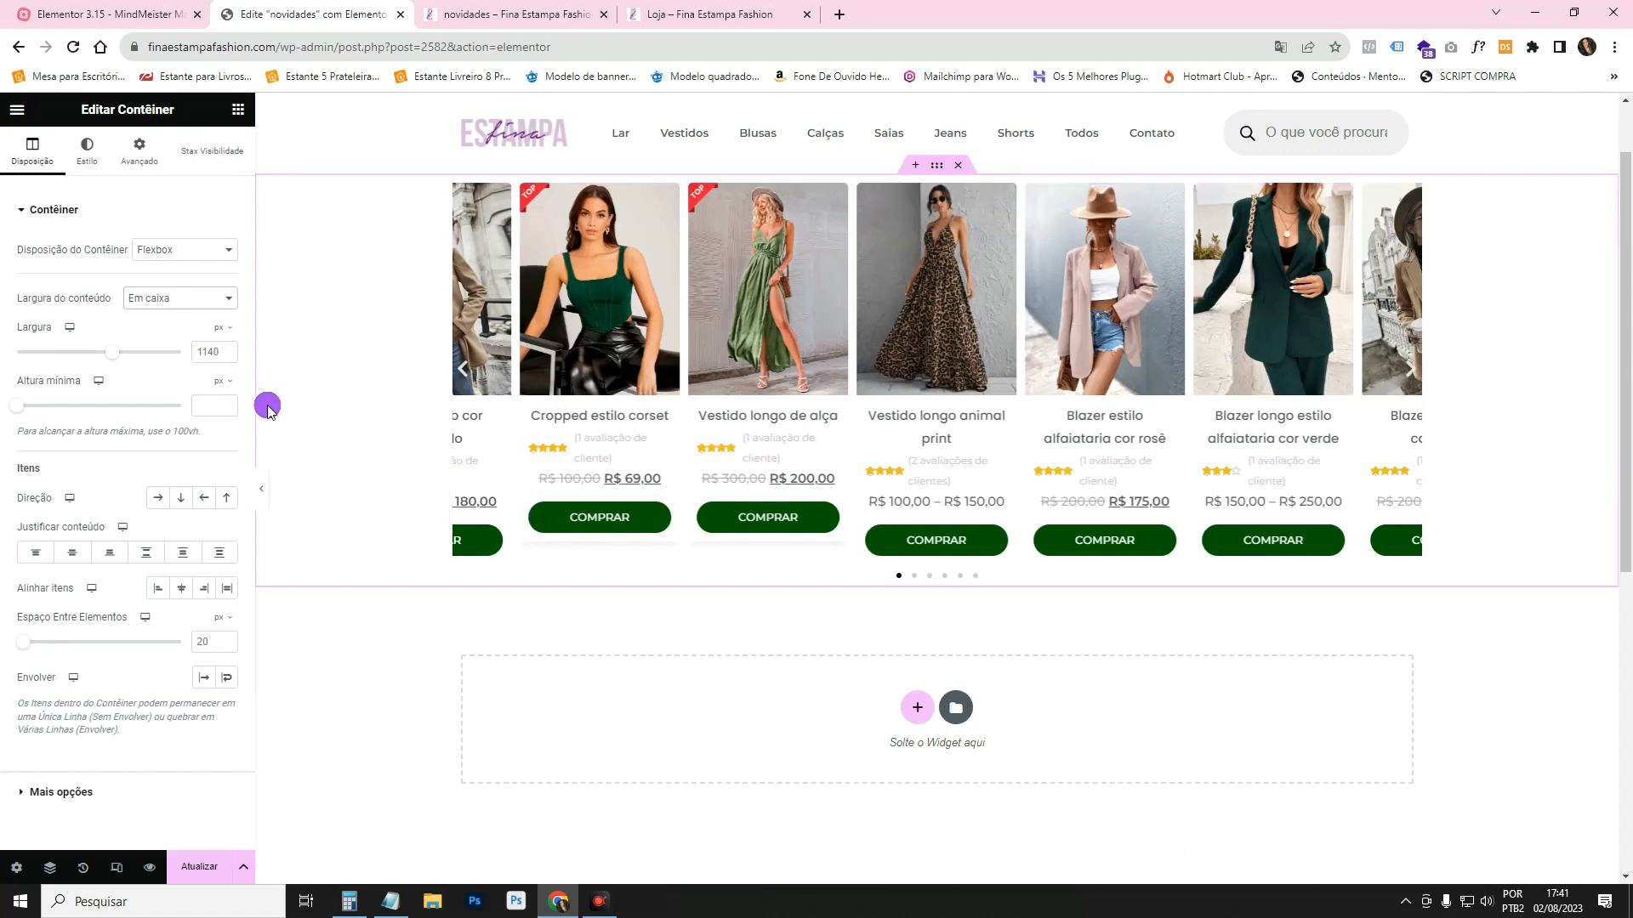
Select the loop carousel and set Slides em exibição to 3.
{"action": "left_click", "coordinate": [1408, 194]}
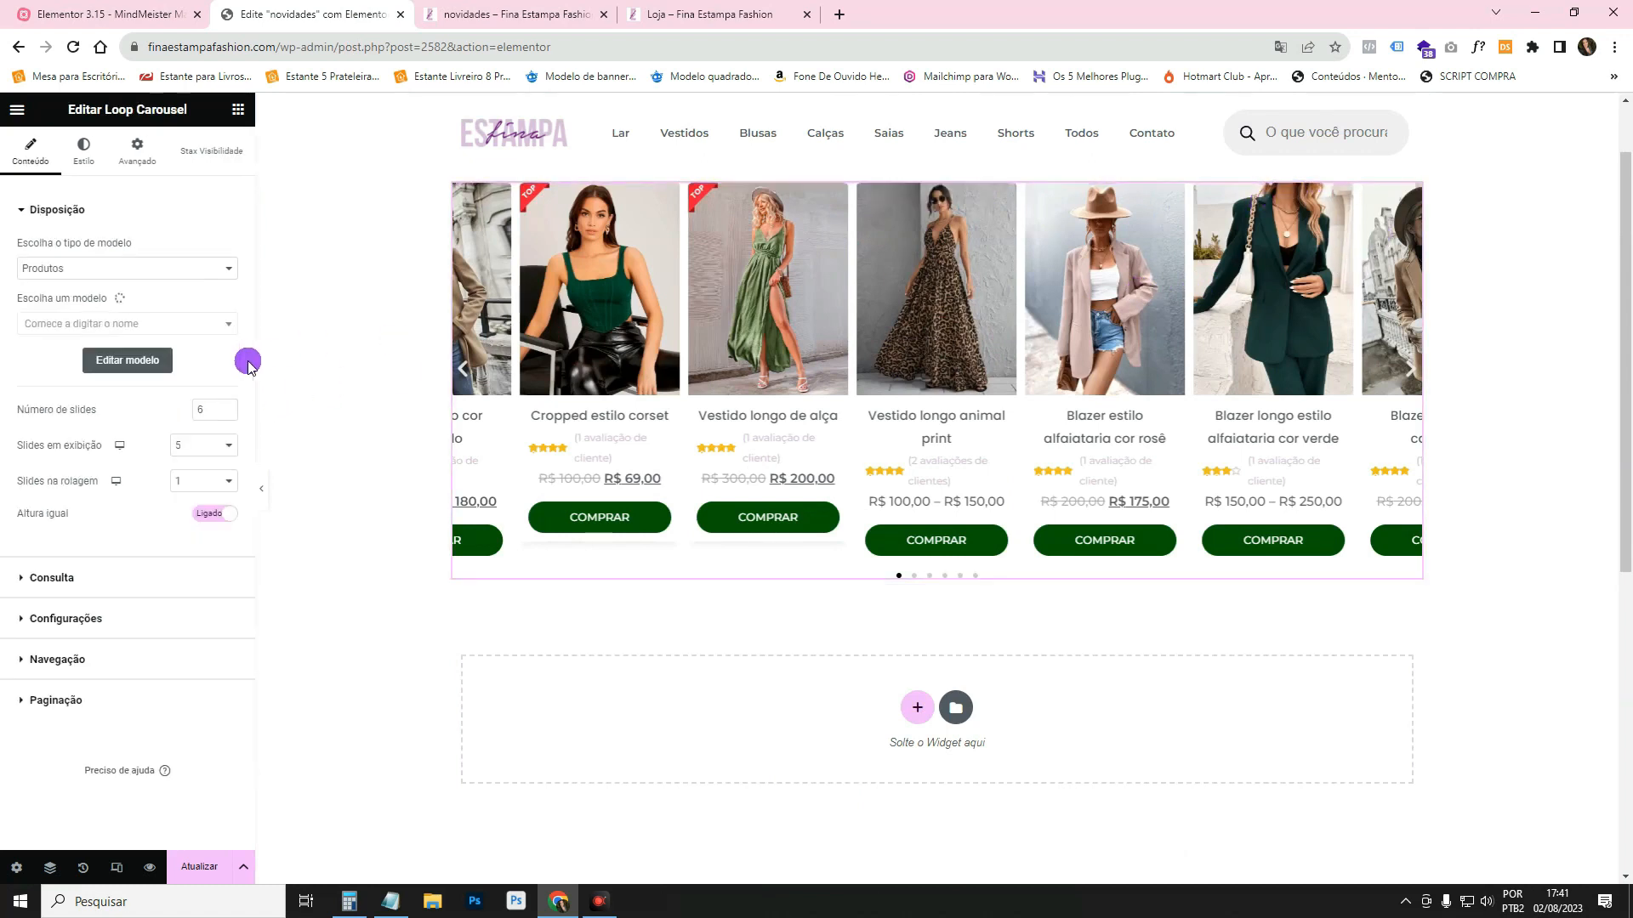
{"action": "left_click", "coordinate": [210, 450]}
{"action": "left_click", "coordinate": [206, 477]}
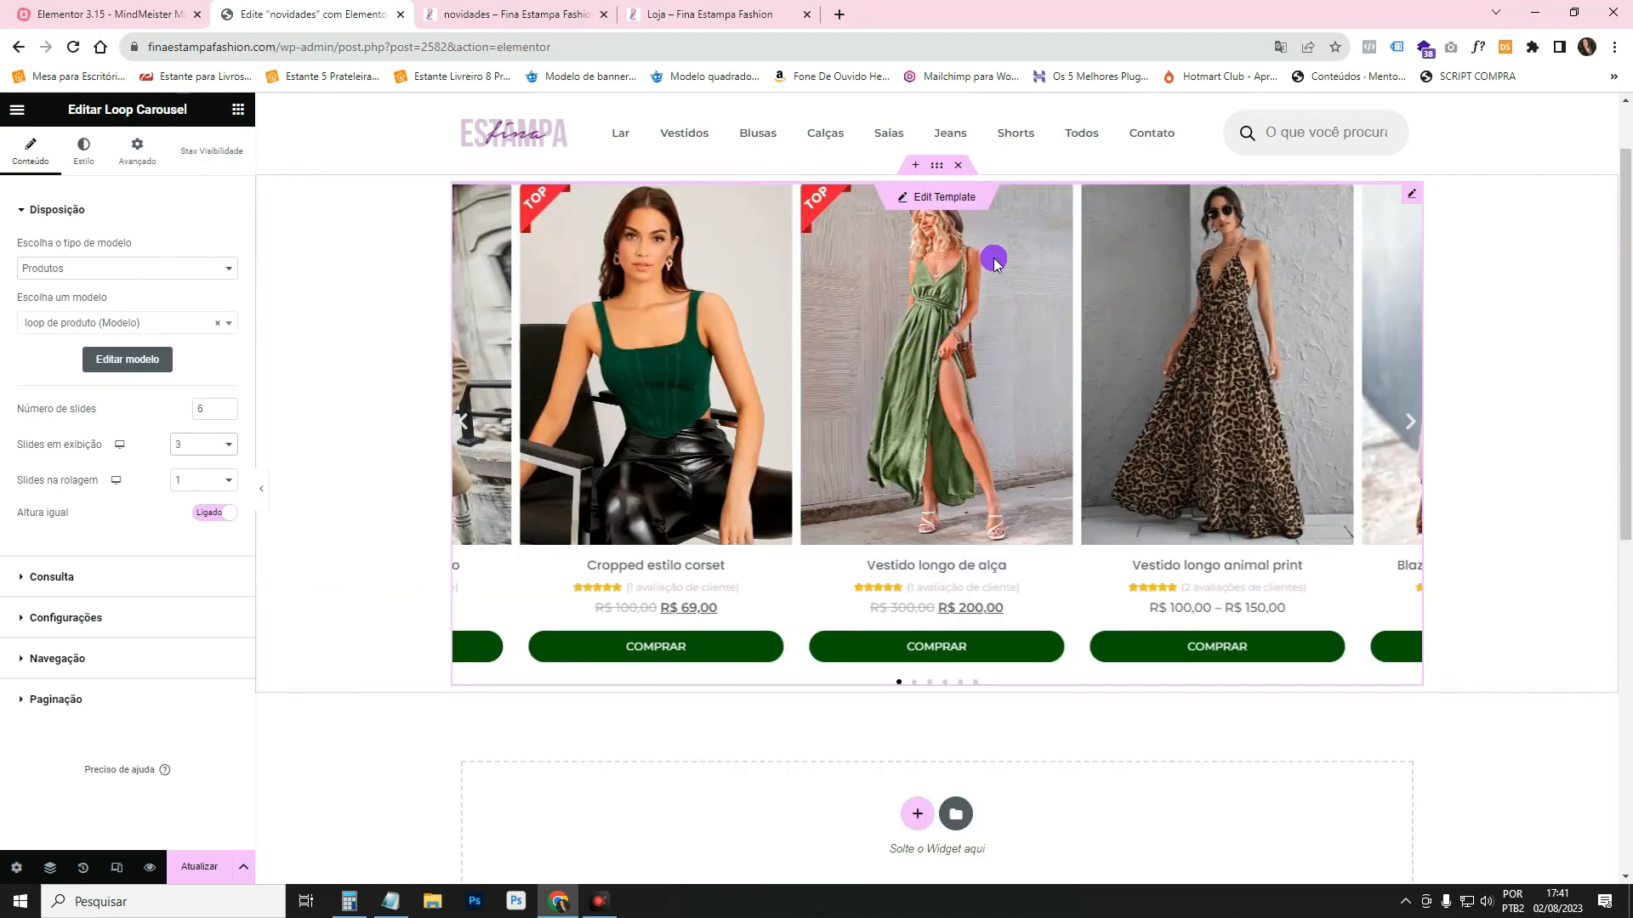
Delete the loop carousel and add a Carrossel widget to the empty container.
{"action": "right_click", "coordinate": [1412, 193]}
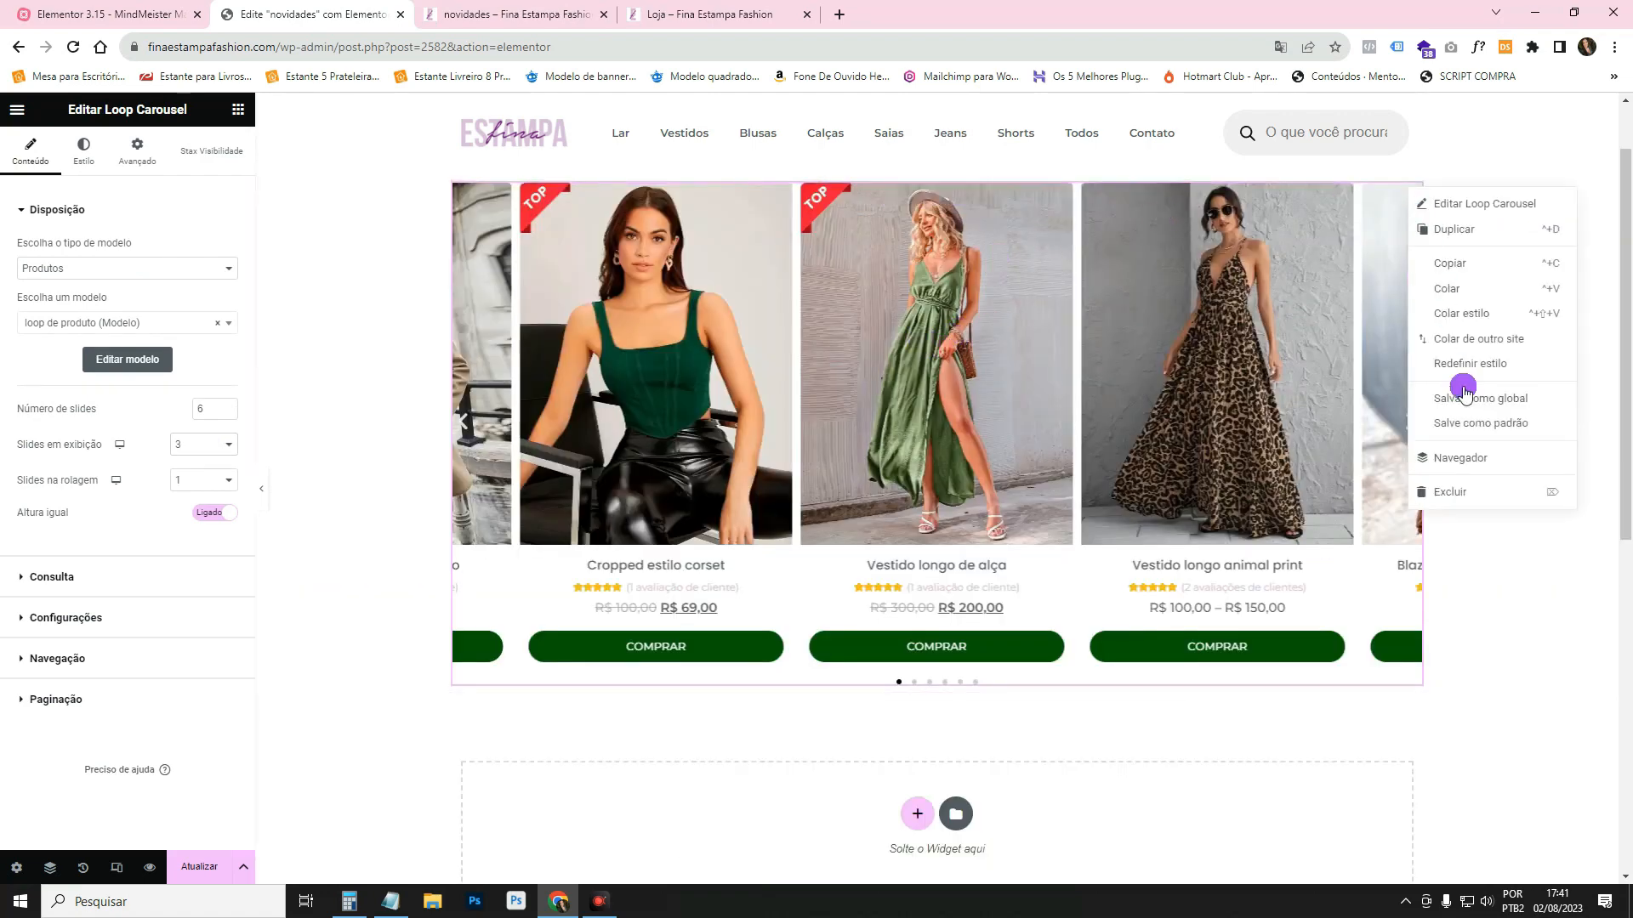
{"action": "left_click", "coordinate": [1461, 492]}
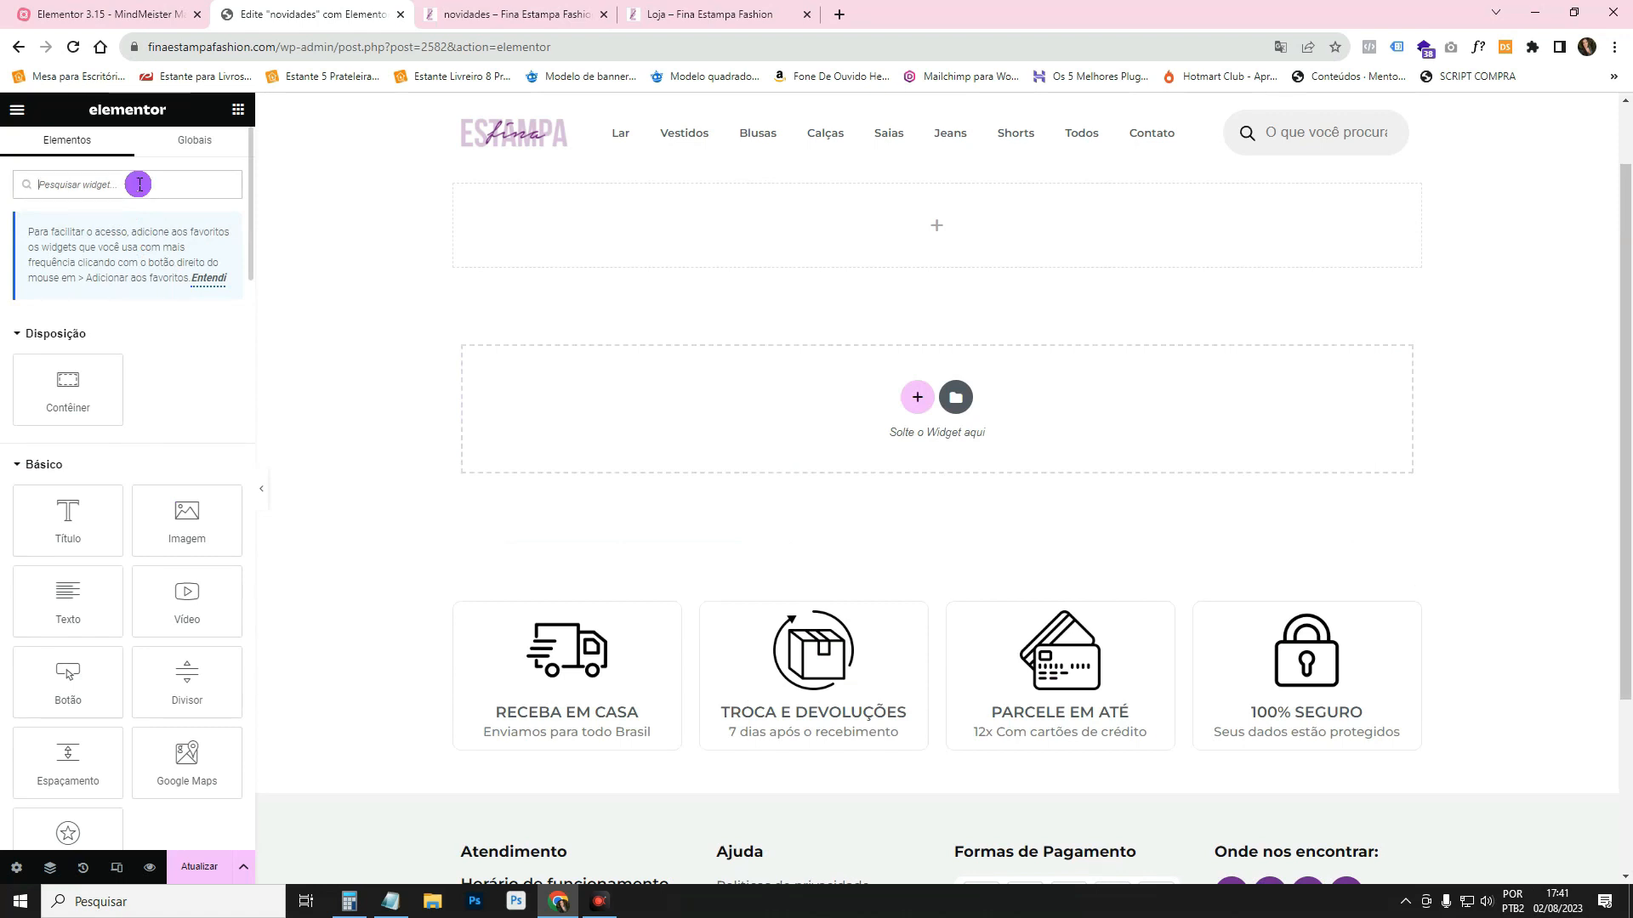
{"action": "type", "text": "carr"}
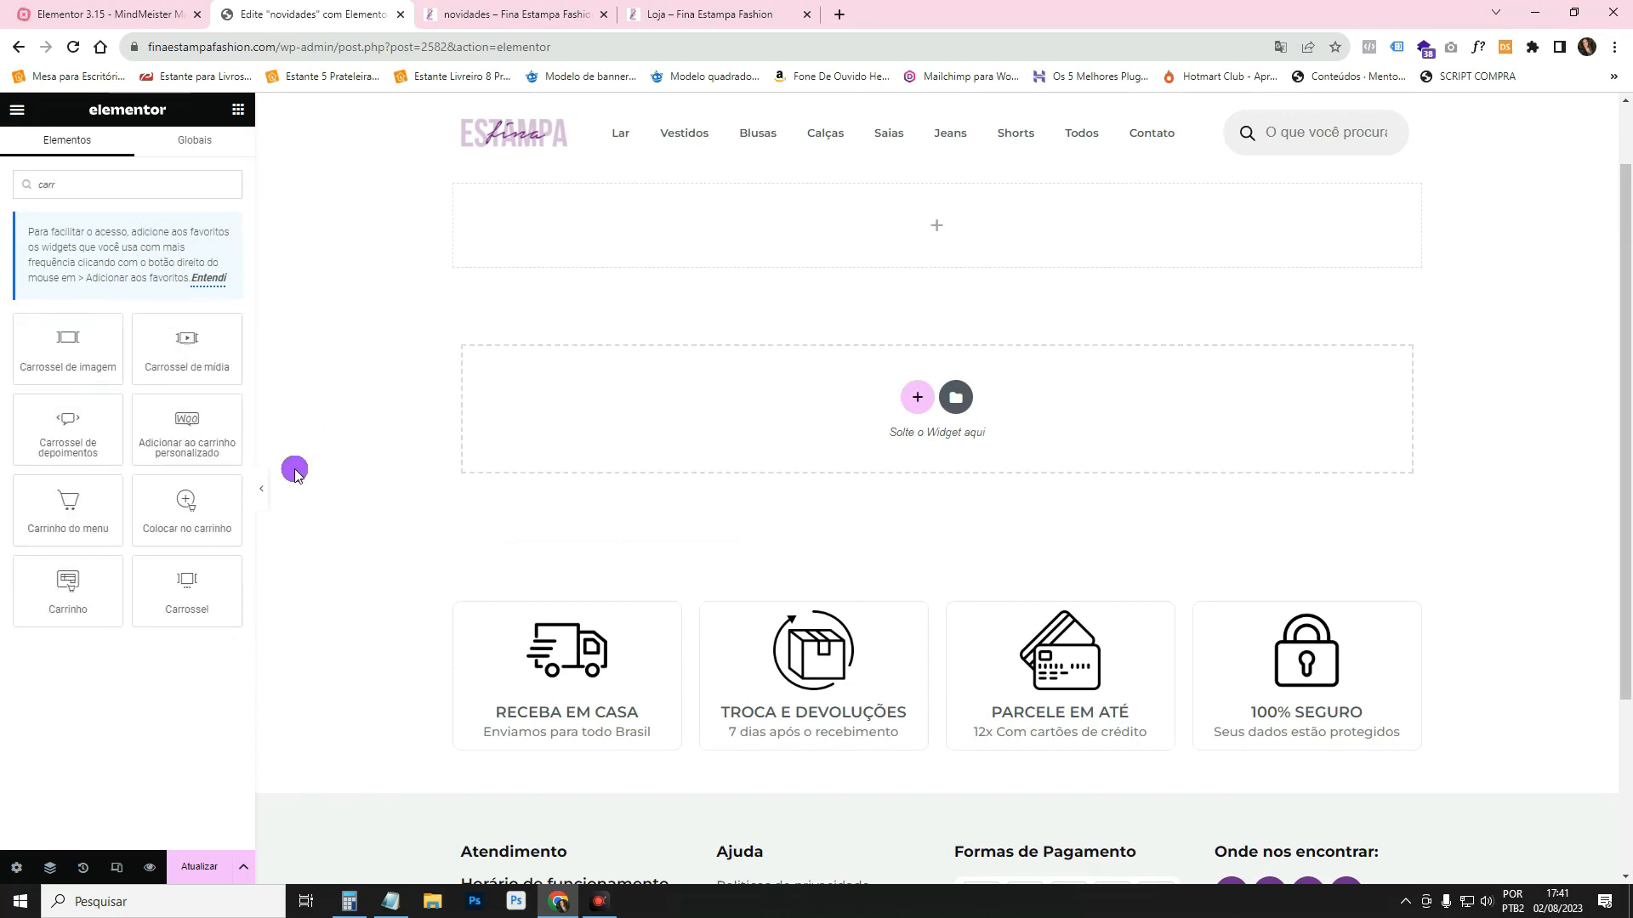
{"action": "left_click_drag", "start_coordinate": [187, 591], "coordinate": [752, 217]}
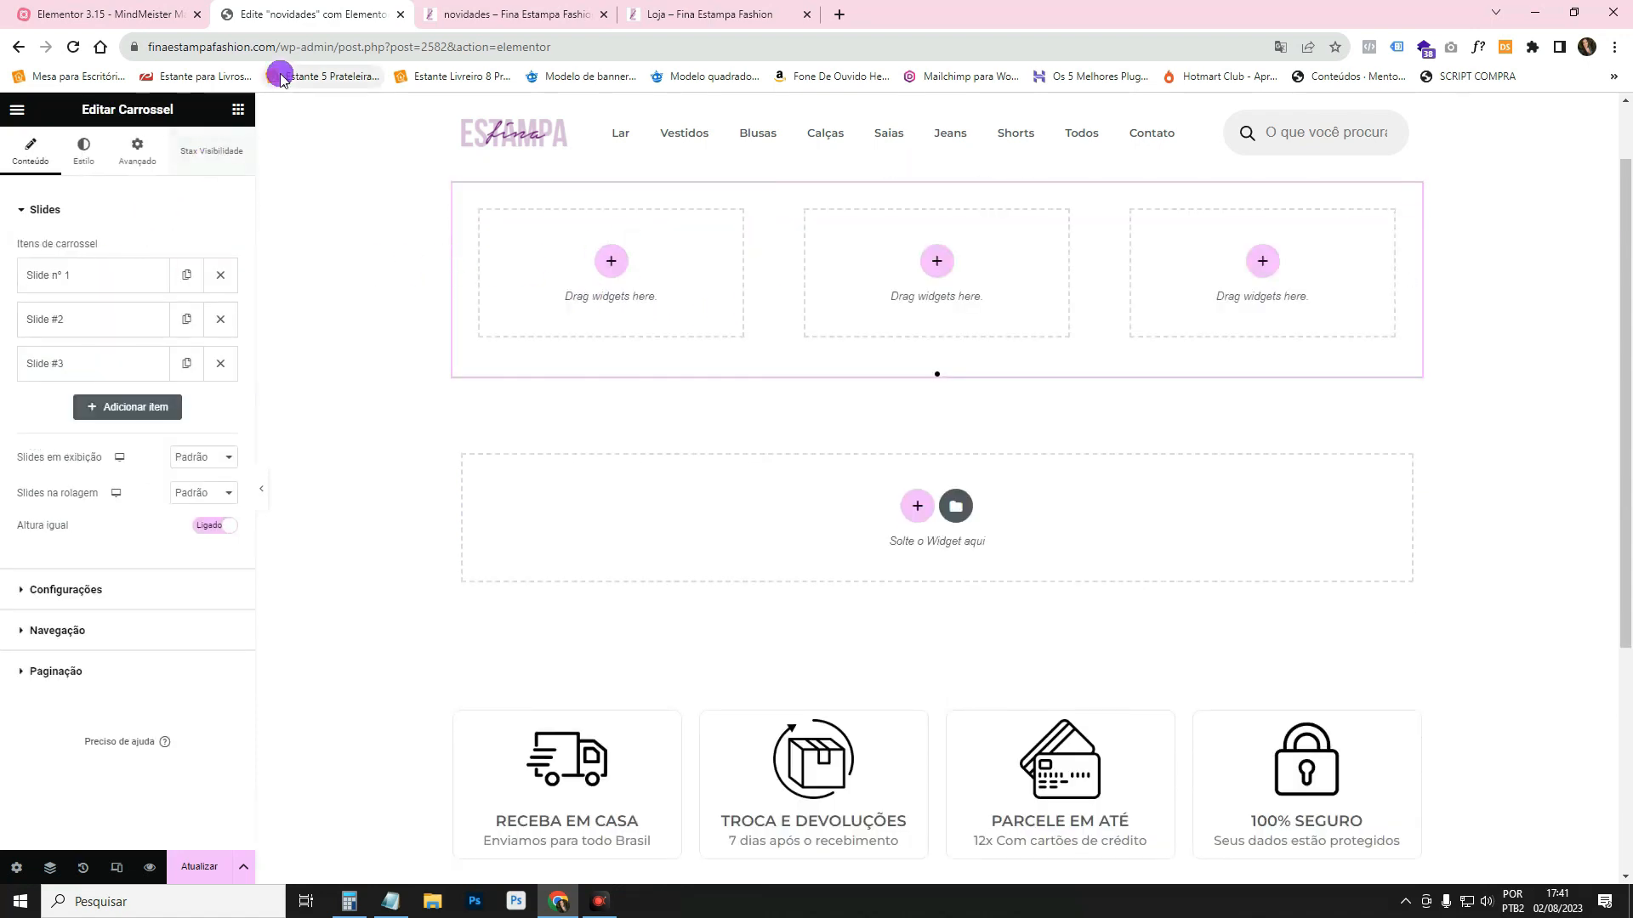
Add an image widget to the carousel's first slide and choose the pink mug photo from the media library.
{"action": "left_click", "coordinate": [237, 113]}
{"action": "left_click_drag", "start_coordinate": [187, 519], "coordinate": [565, 280]}
{"action": "left_click", "coordinate": [188, 311]}
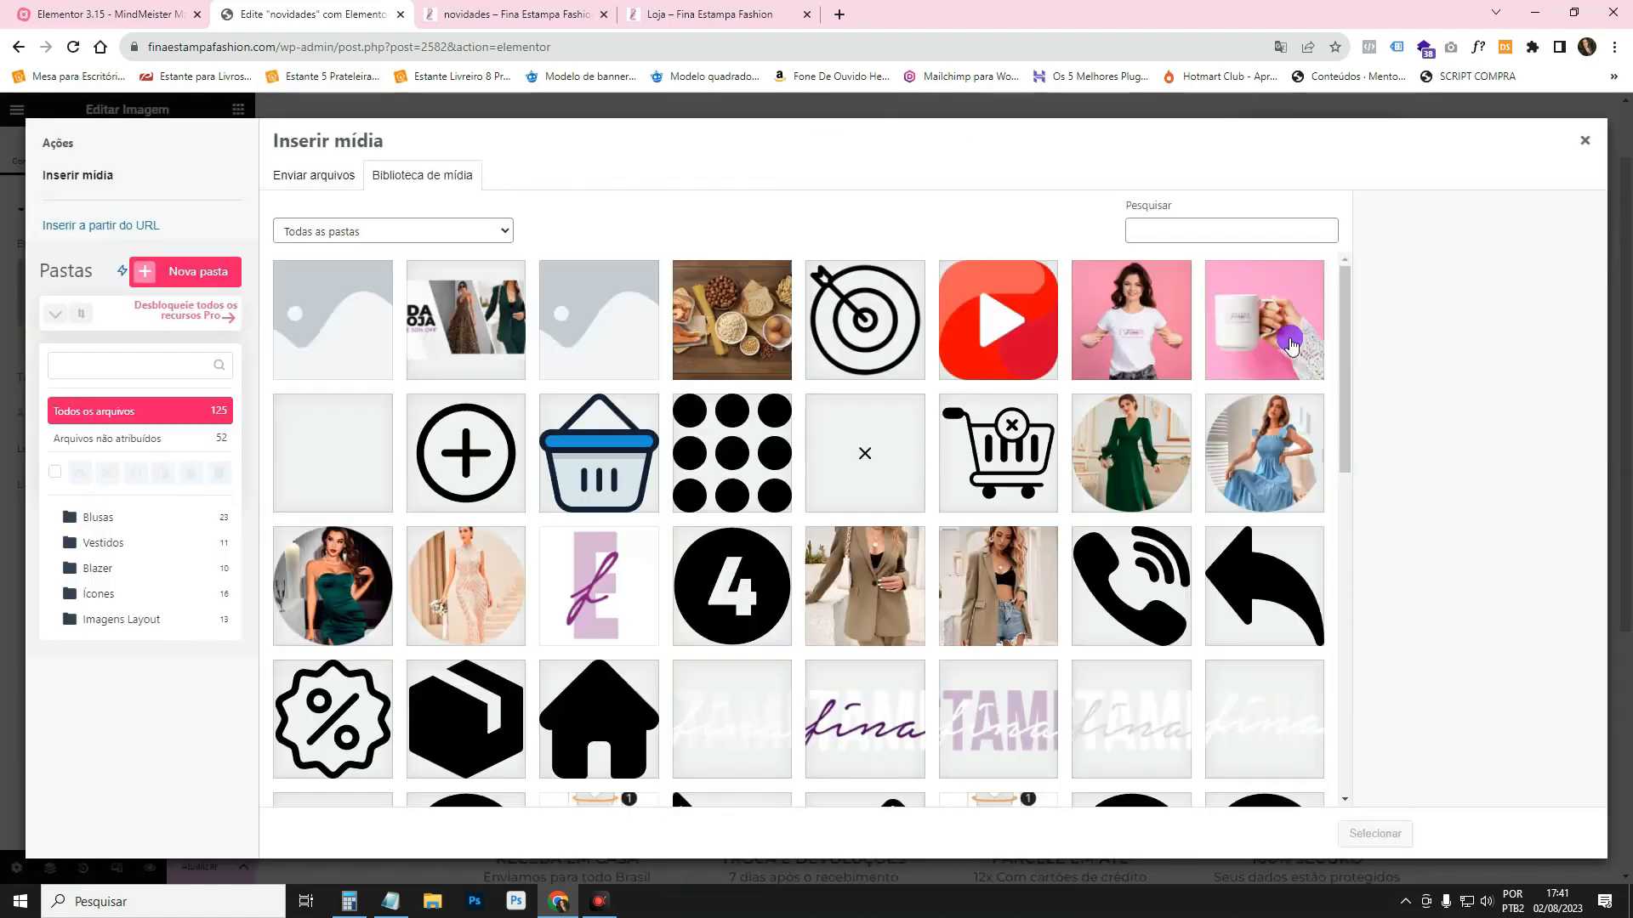
{"action": "left_click", "coordinate": [1301, 364]}
{"action": "left_click", "coordinate": [1374, 833]}
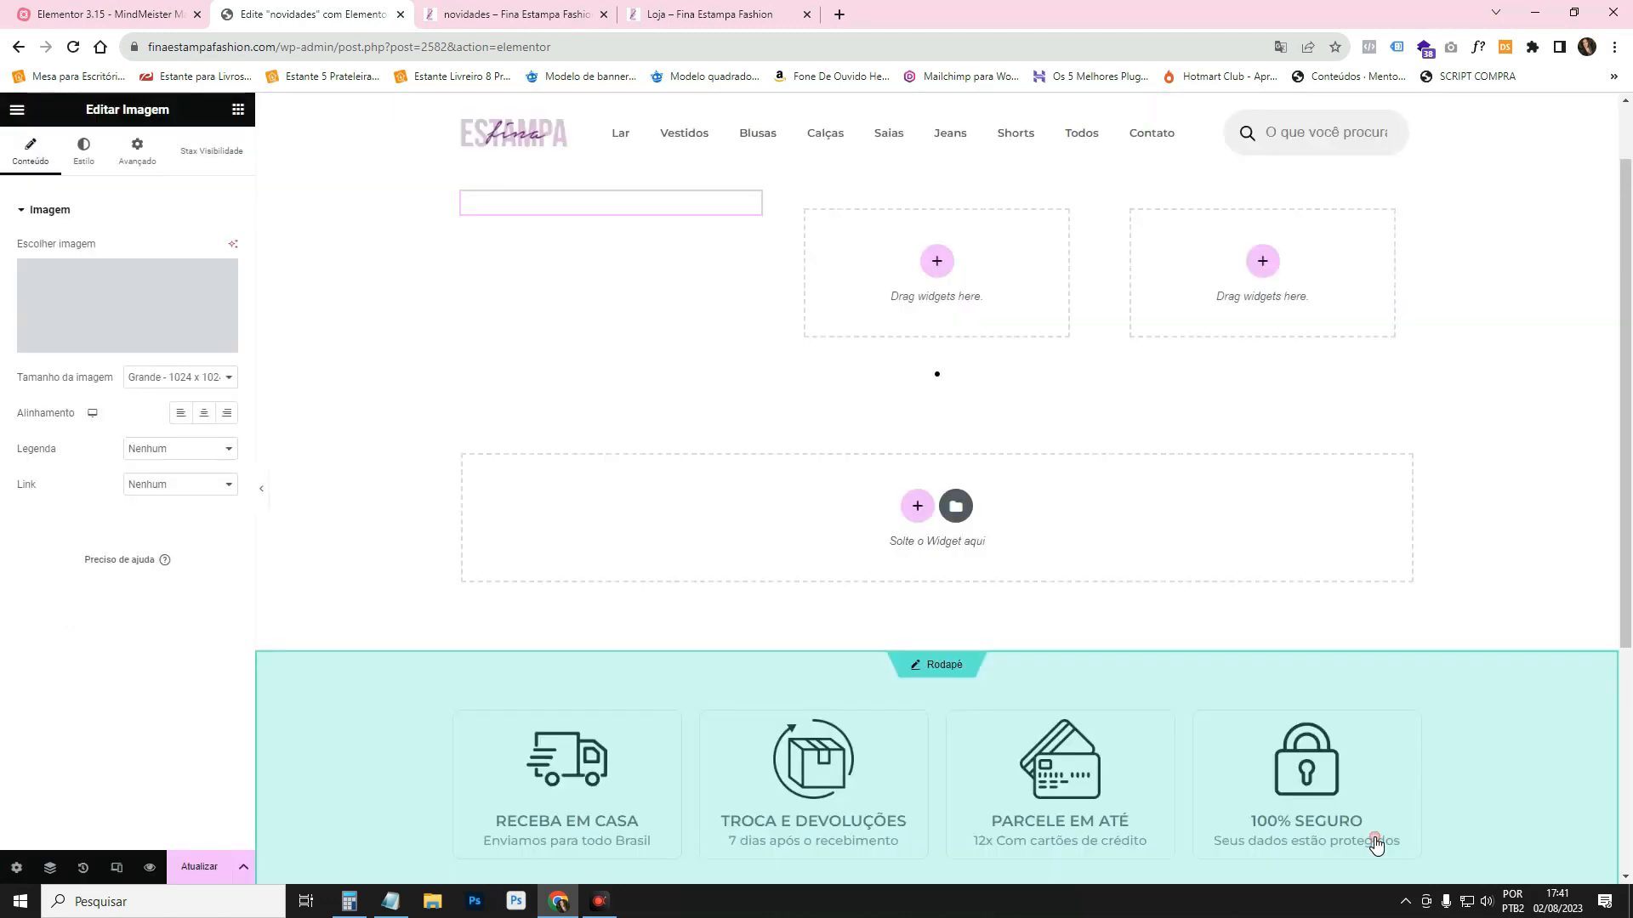
Duplicate the mug image, move the copy into the second slide, and replace its picture with the woman in the white T-shirt.
{"action": "right_click", "coordinate": [708, 263]}
{"action": "left_click", "coordinate": [753, 270]}
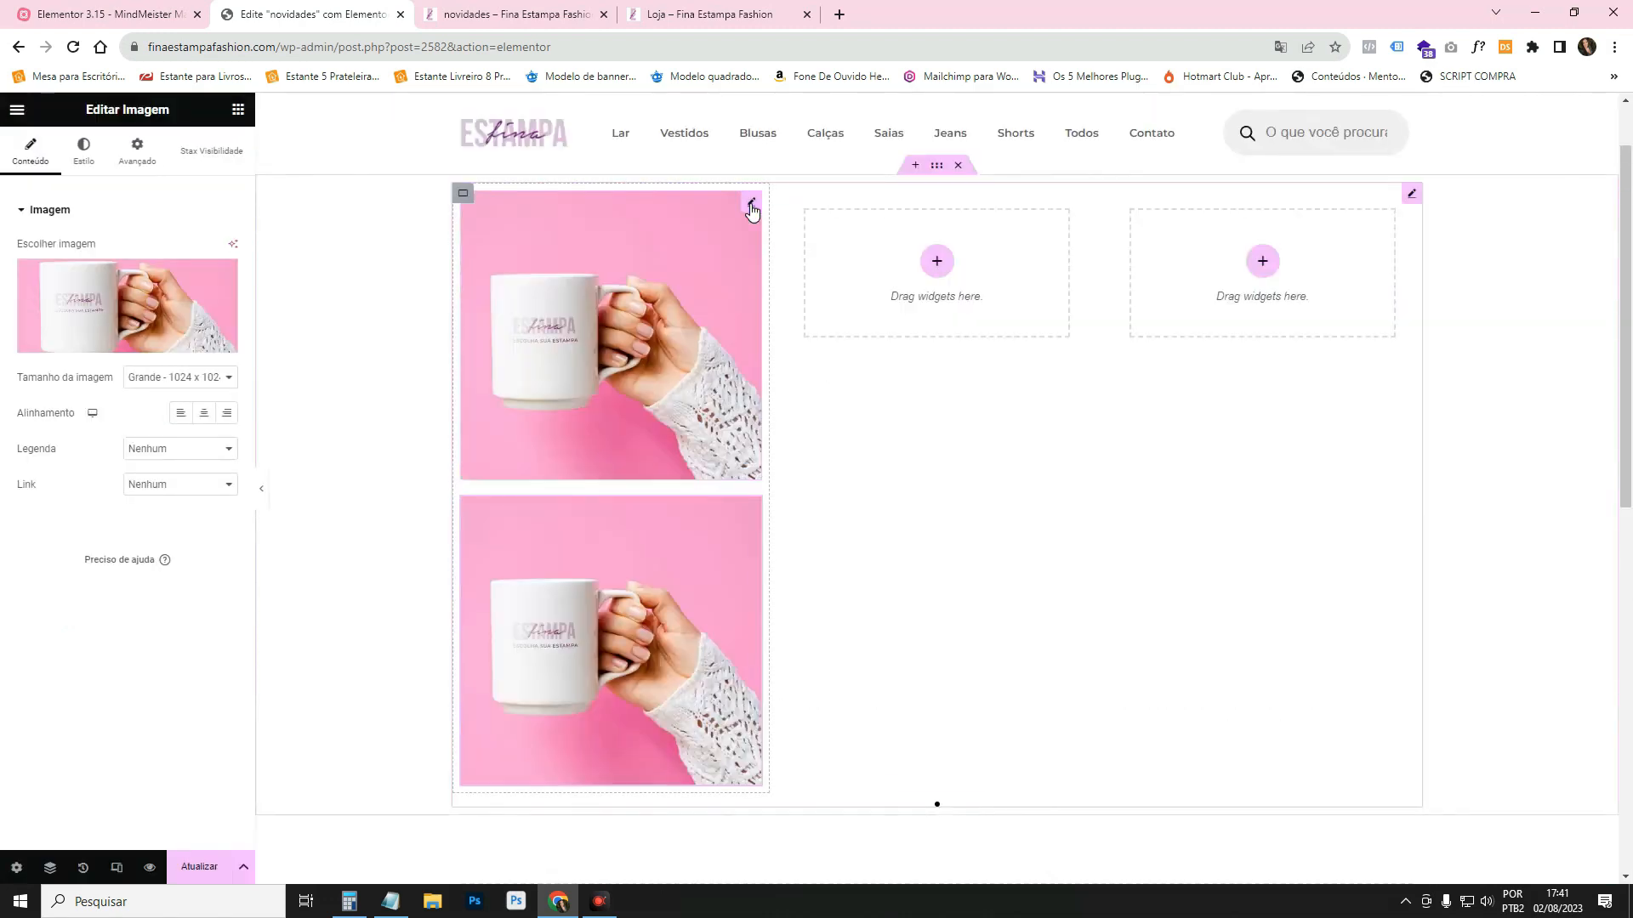
{"action": "left_click_drag", "start_coordinate": [751, 204], "coordinate": [820, 225]}
{"action": "left_click", "coordinate": [141, 298]}
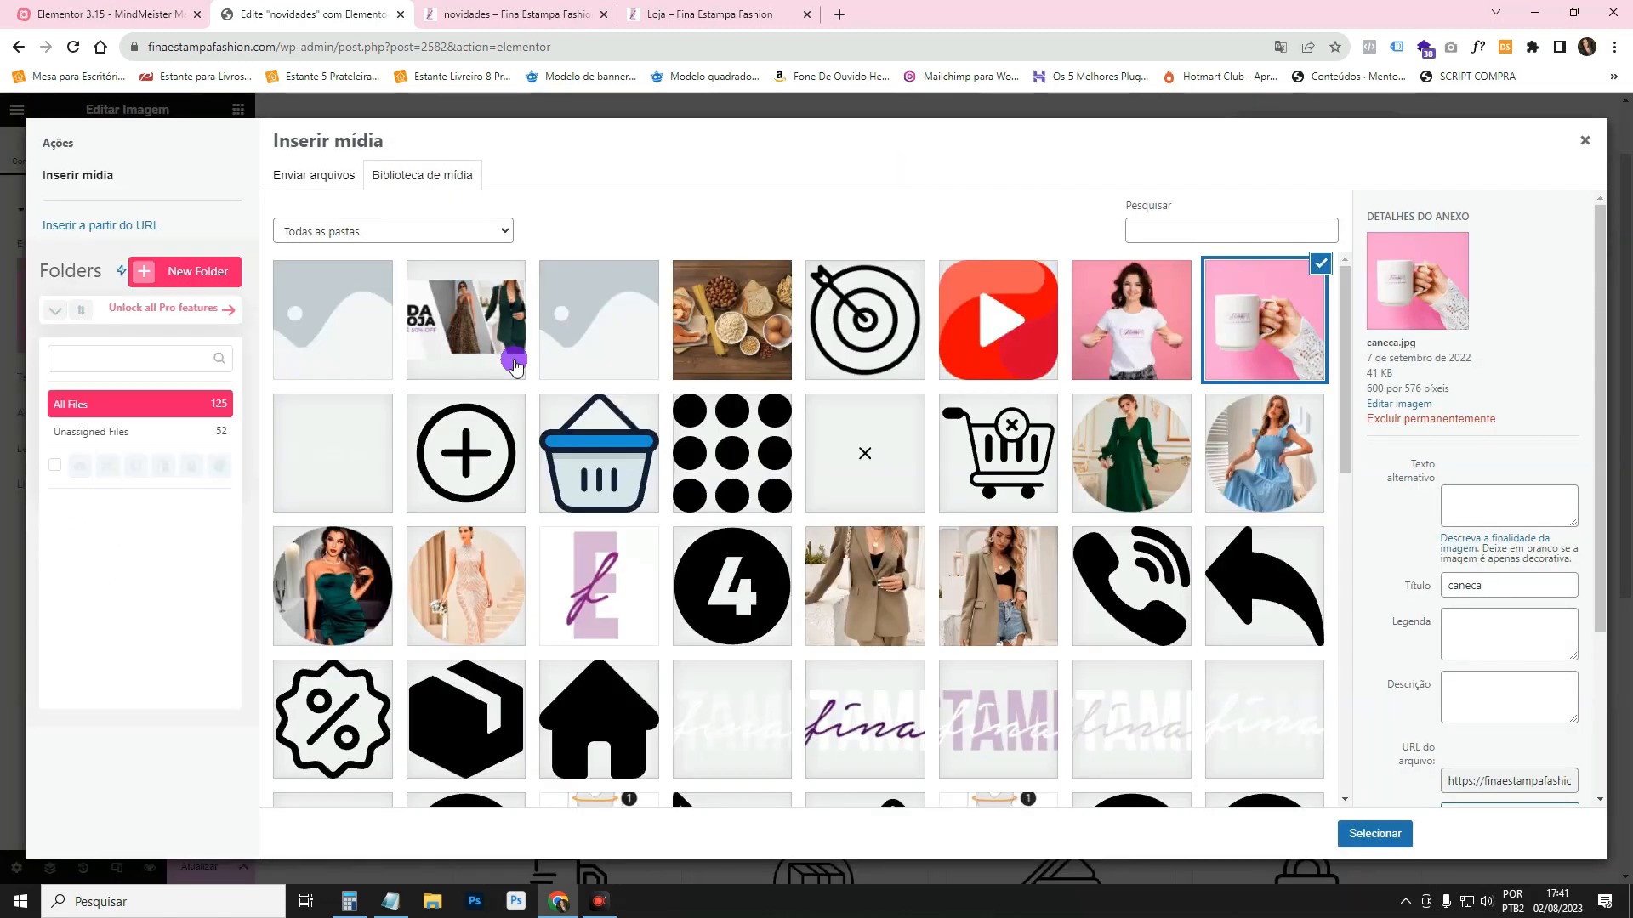
{"action": "left_click", "coordinate": [1137, 318]}
{"action": "left_click", "coordinate": [1374, 833]}
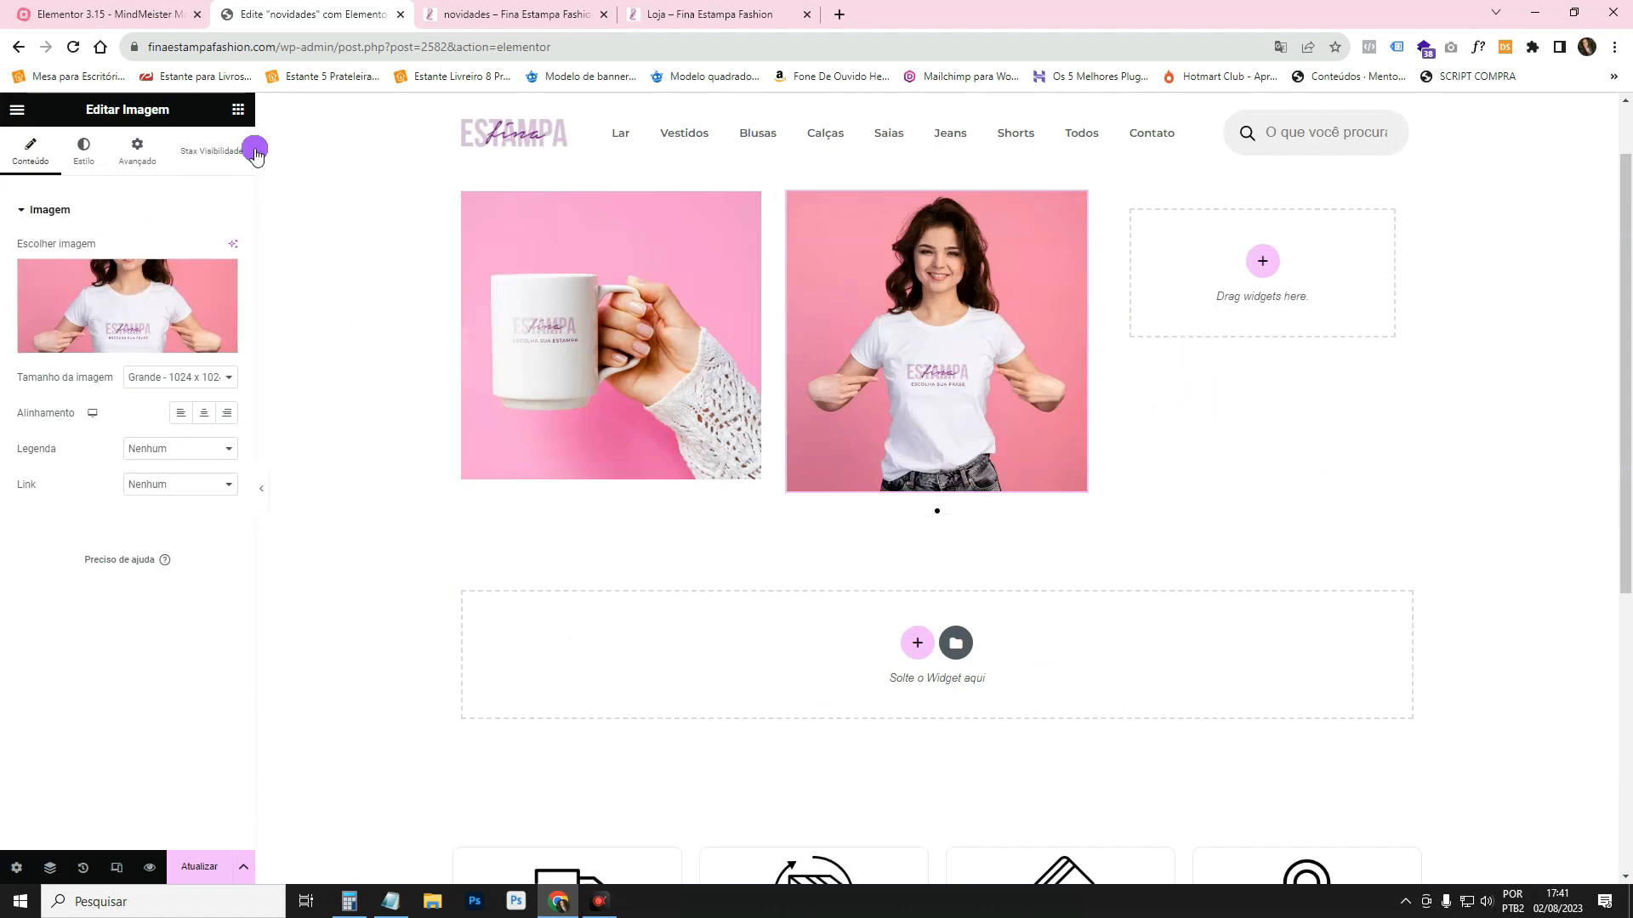
Add a Caixa da imagem widget to the third slide and choose the round green dress photo.
{"action": "left_click", "coordinate": [238, 108]}
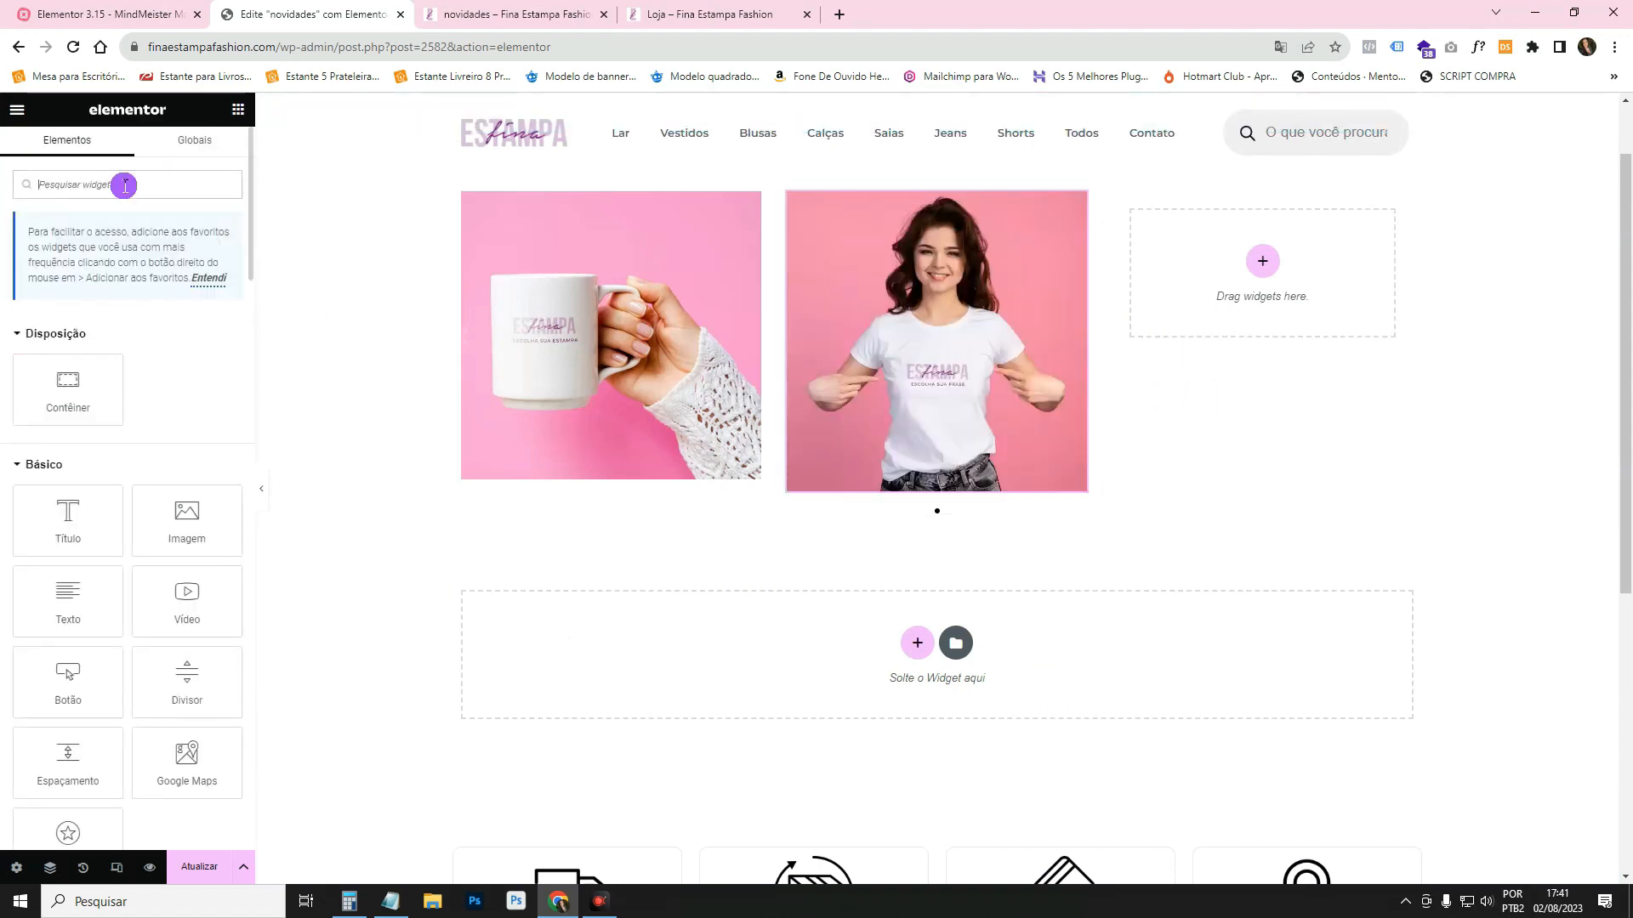
{"action": "left_click", "coordinate": [125, 185]}
{"action": "type", "text": "caix"}
{"action": "left_click_drag", "start_coordinate": [68, 344], "coordinate": [1273, 278]}
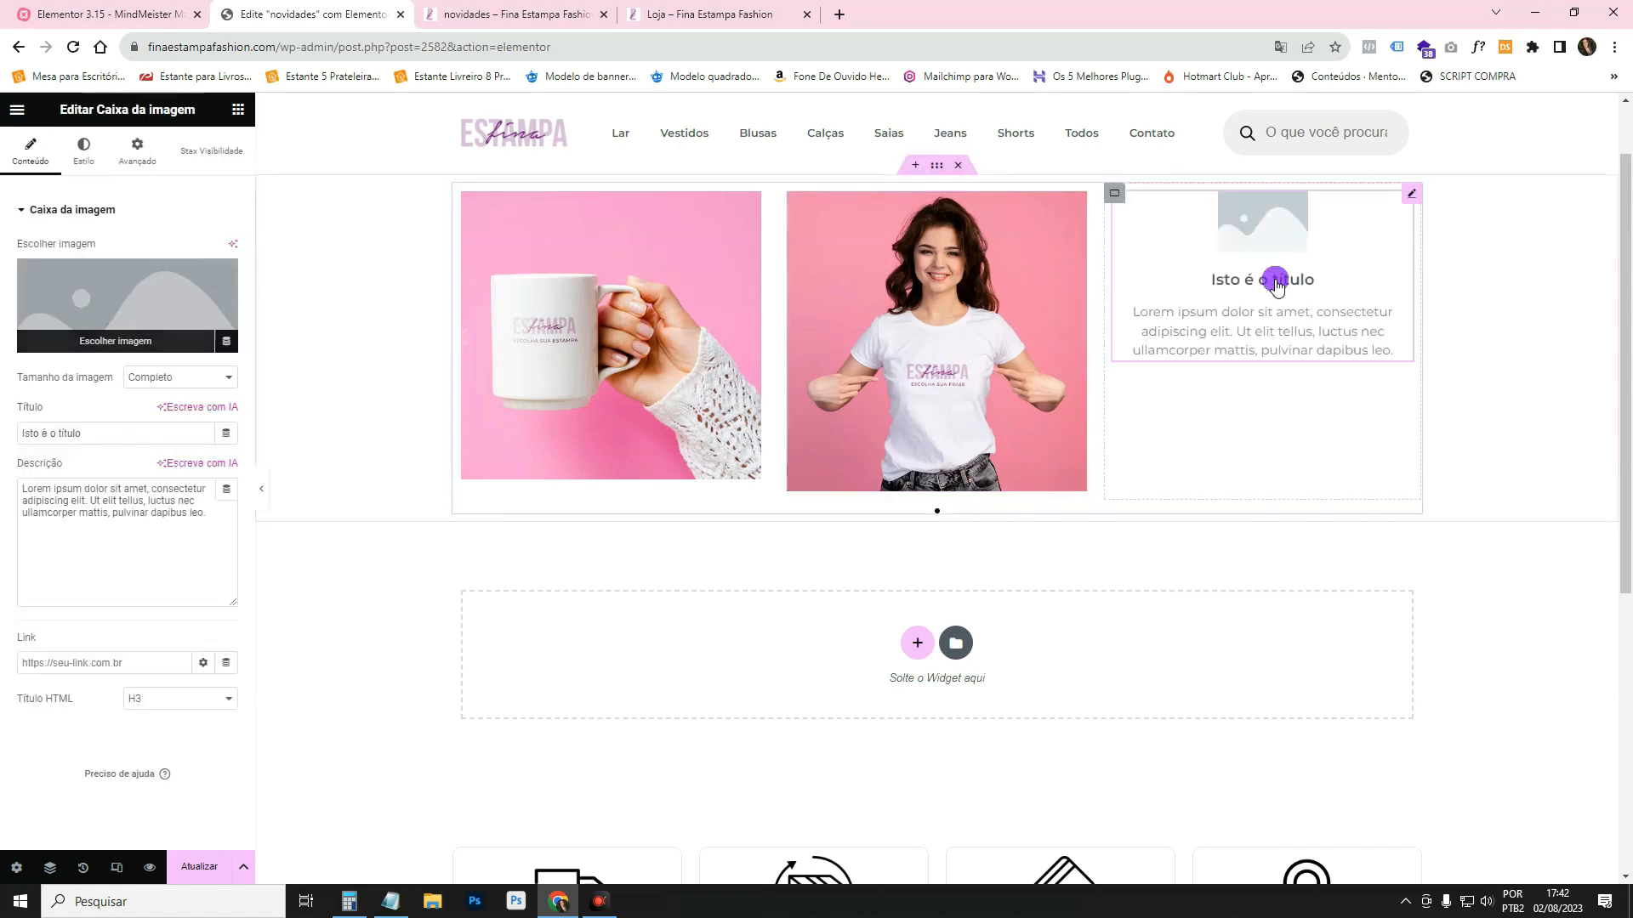
{"action": "left_click", "coordinate": [150, 299]}
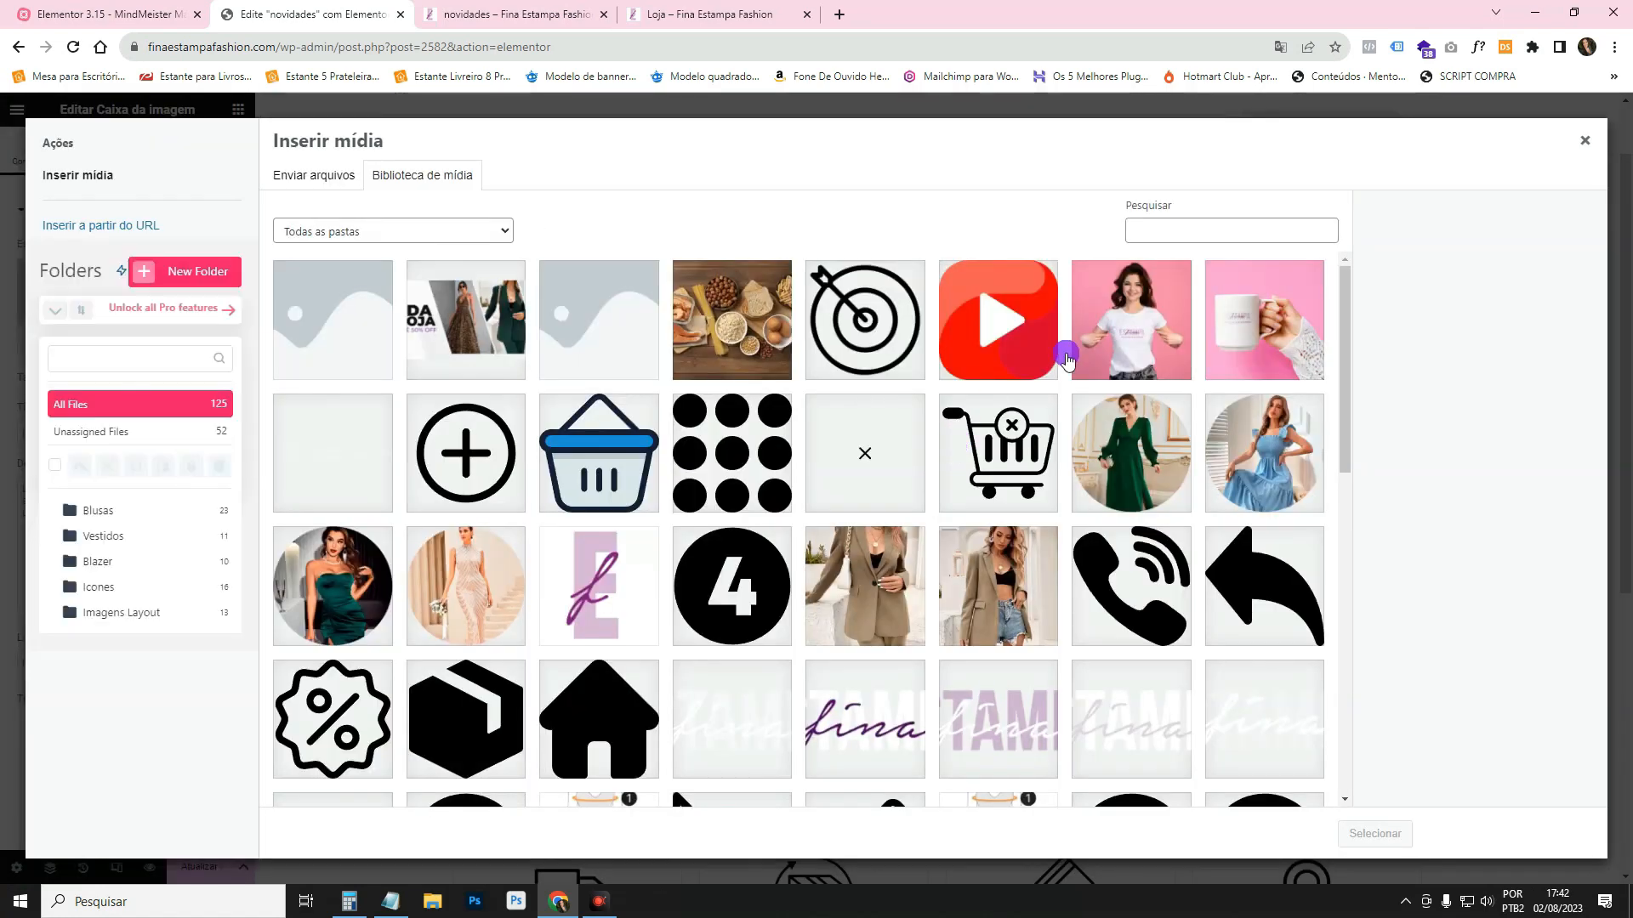
{"action": "left_click", "coordinate": [1170, 448]}
{"action": "left_click", "coordinate": [1395, 832]}
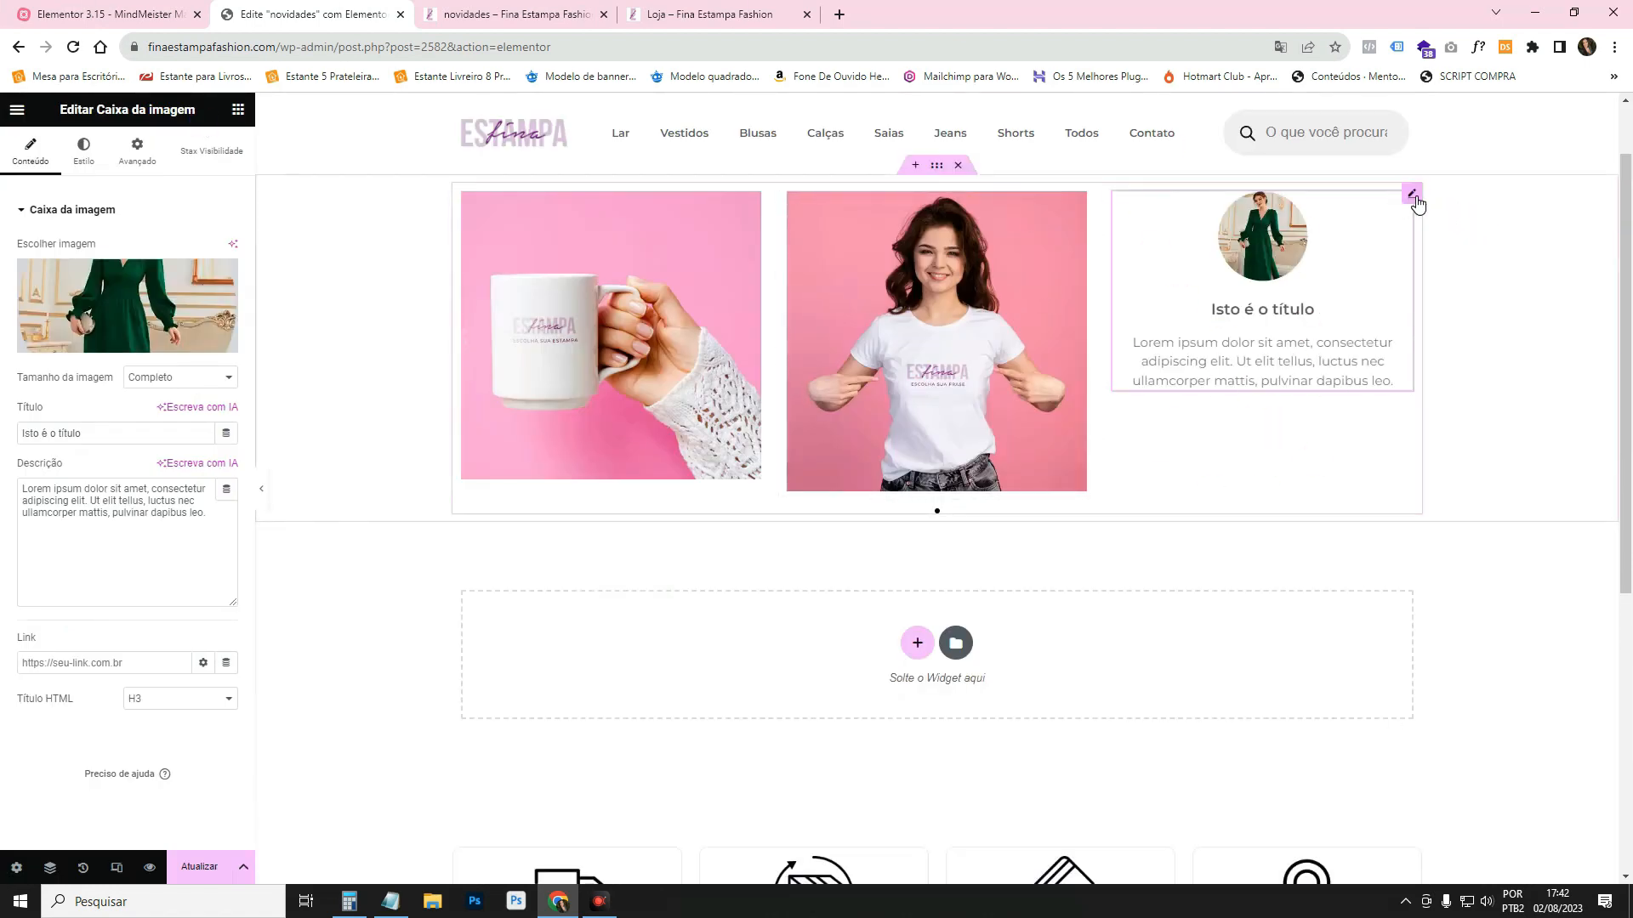
Select the carousel and set Lados Deslocados to Ambos in its Configurações.
{"action": "left_click", "coordinate": [1413, 195]}
{"action": "left_click", "coordinate": [285, 586]}
{"action": "left_click", "coordinate": [145, 591]}
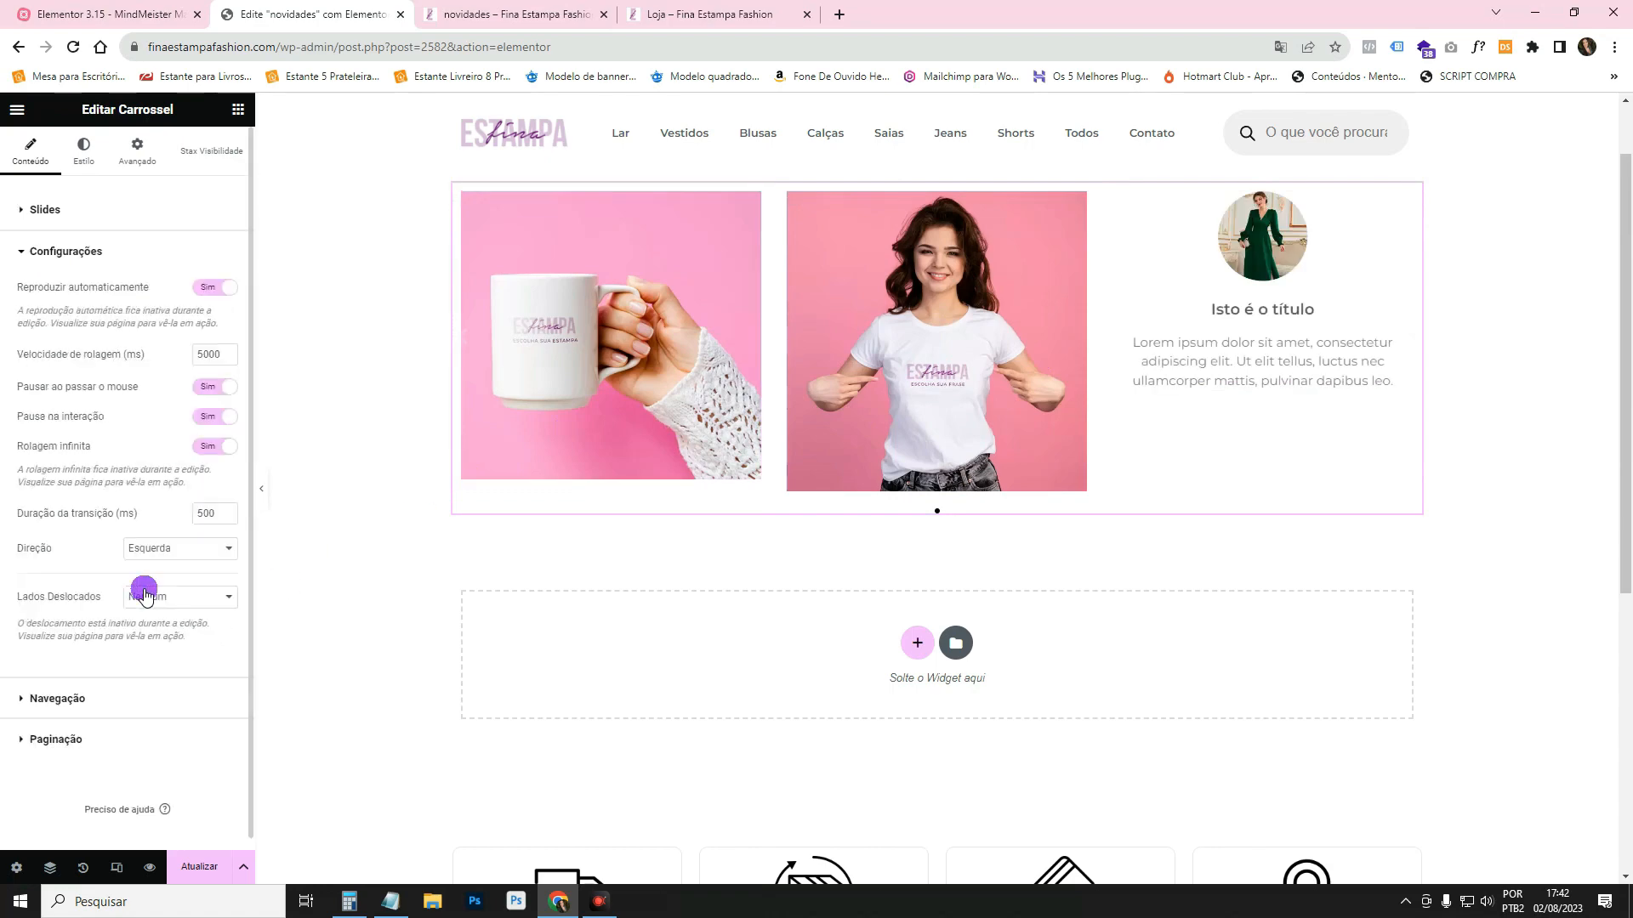
{"action": "left_click", "coordinate": [157, 606]}
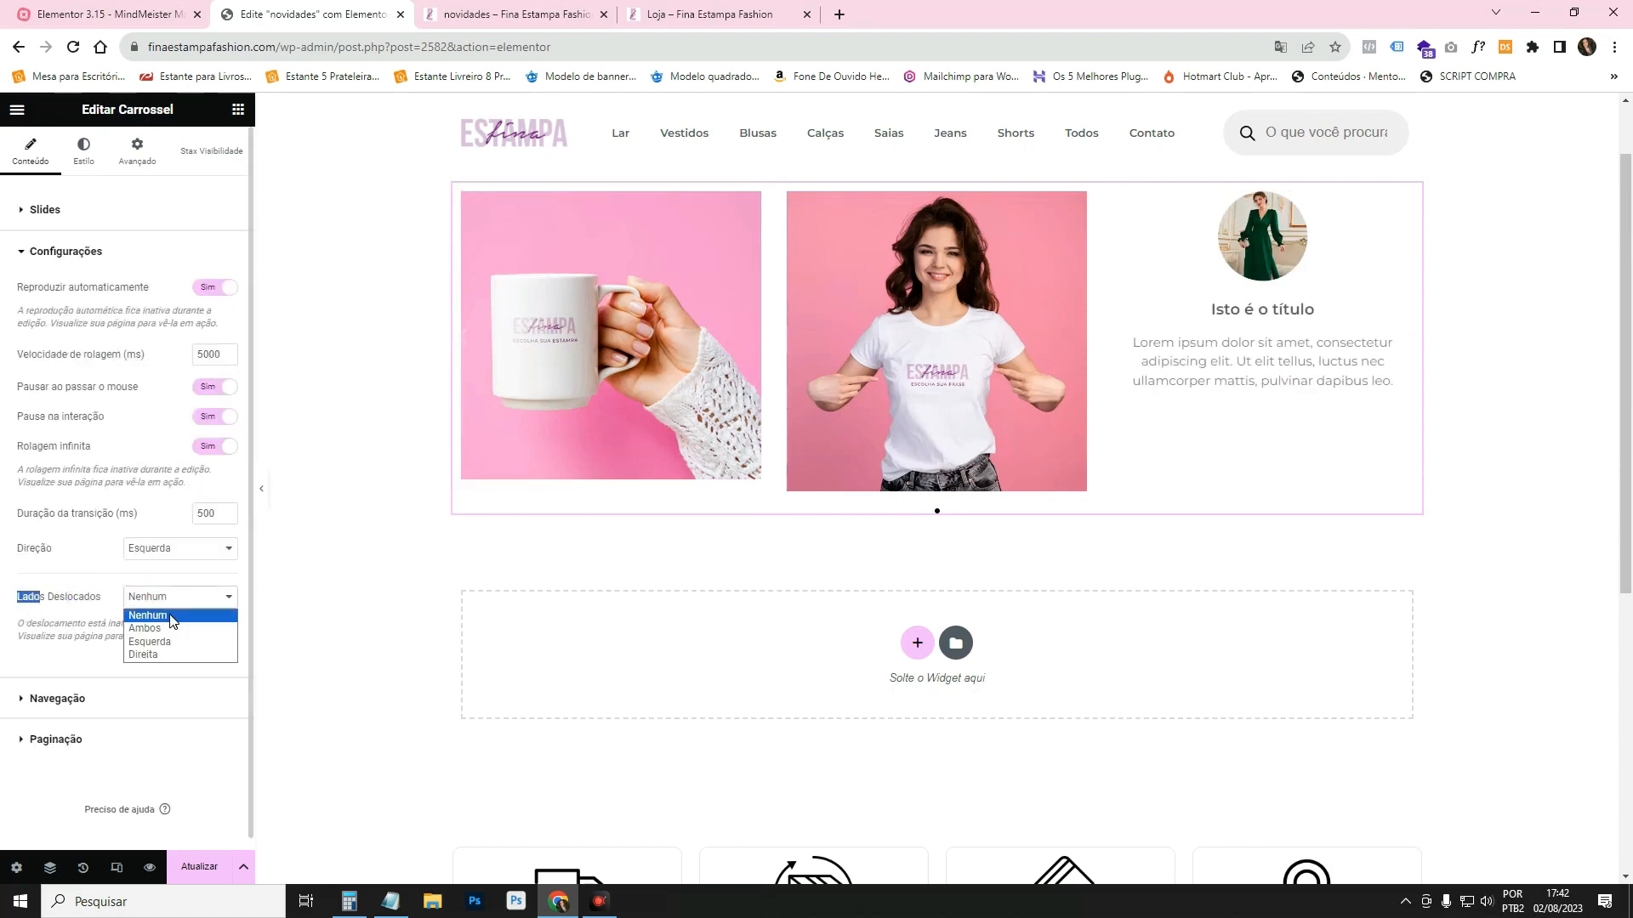
{"action": "left_click", "coordinate": [174, 629]}
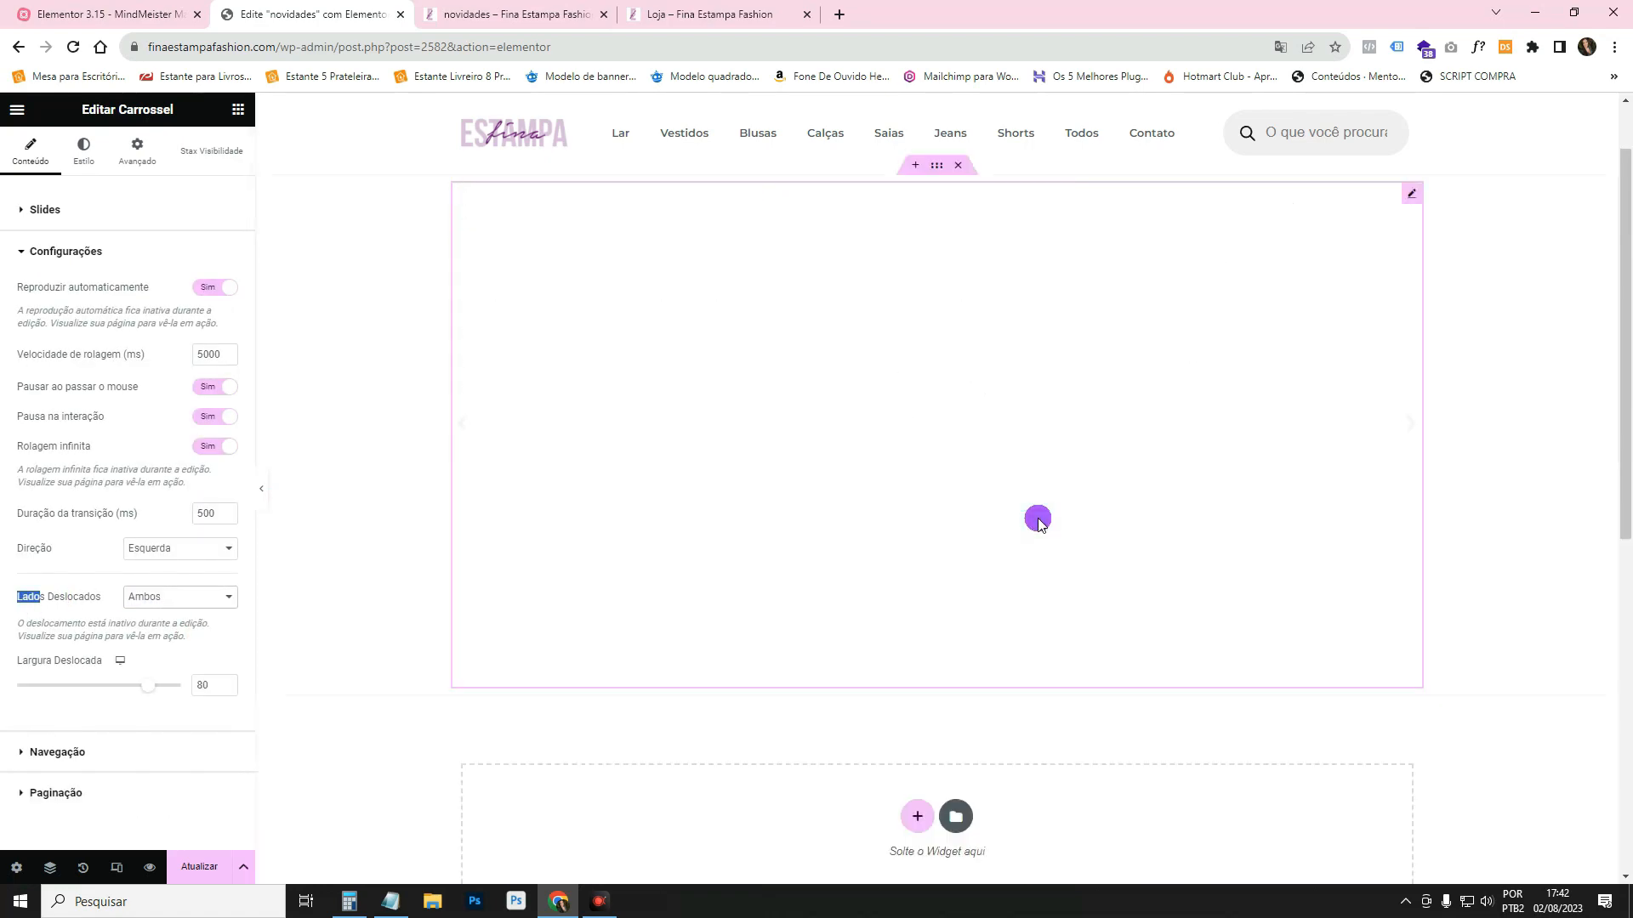
Duplicate the carousel's first slide three times and preview the result with the editing panel hidden.
{"action": "left_click", "coordinate": [1404, 199]}
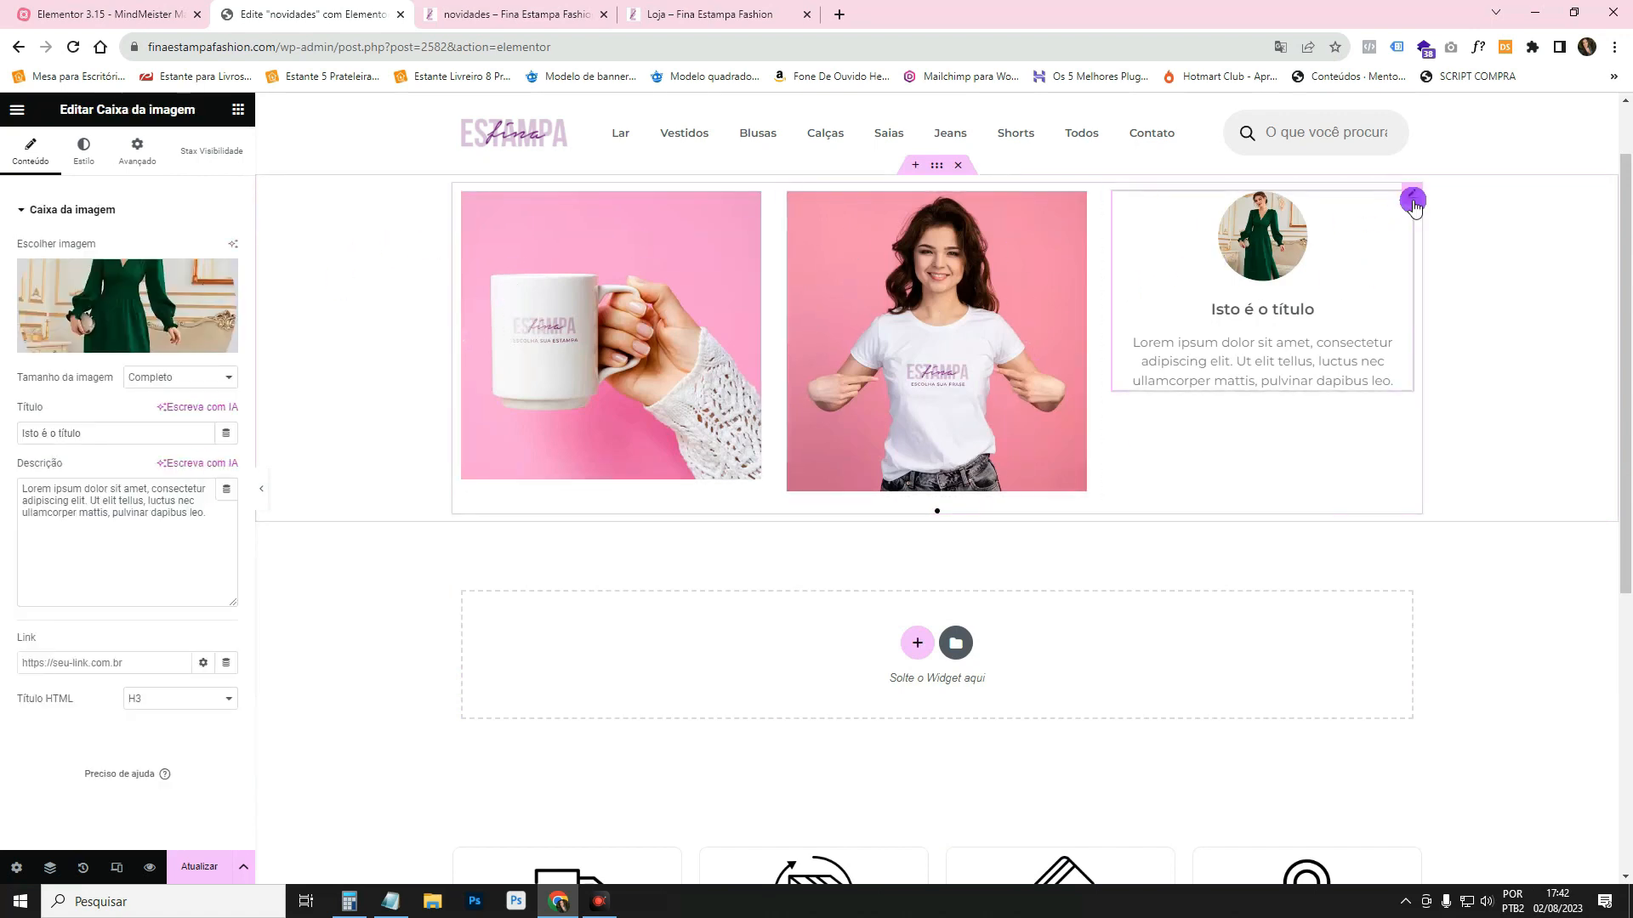
{"action": "left_click", "coordinate": [1416, 199]}
{"action": "left_click", "coordinate": [190, 276]}
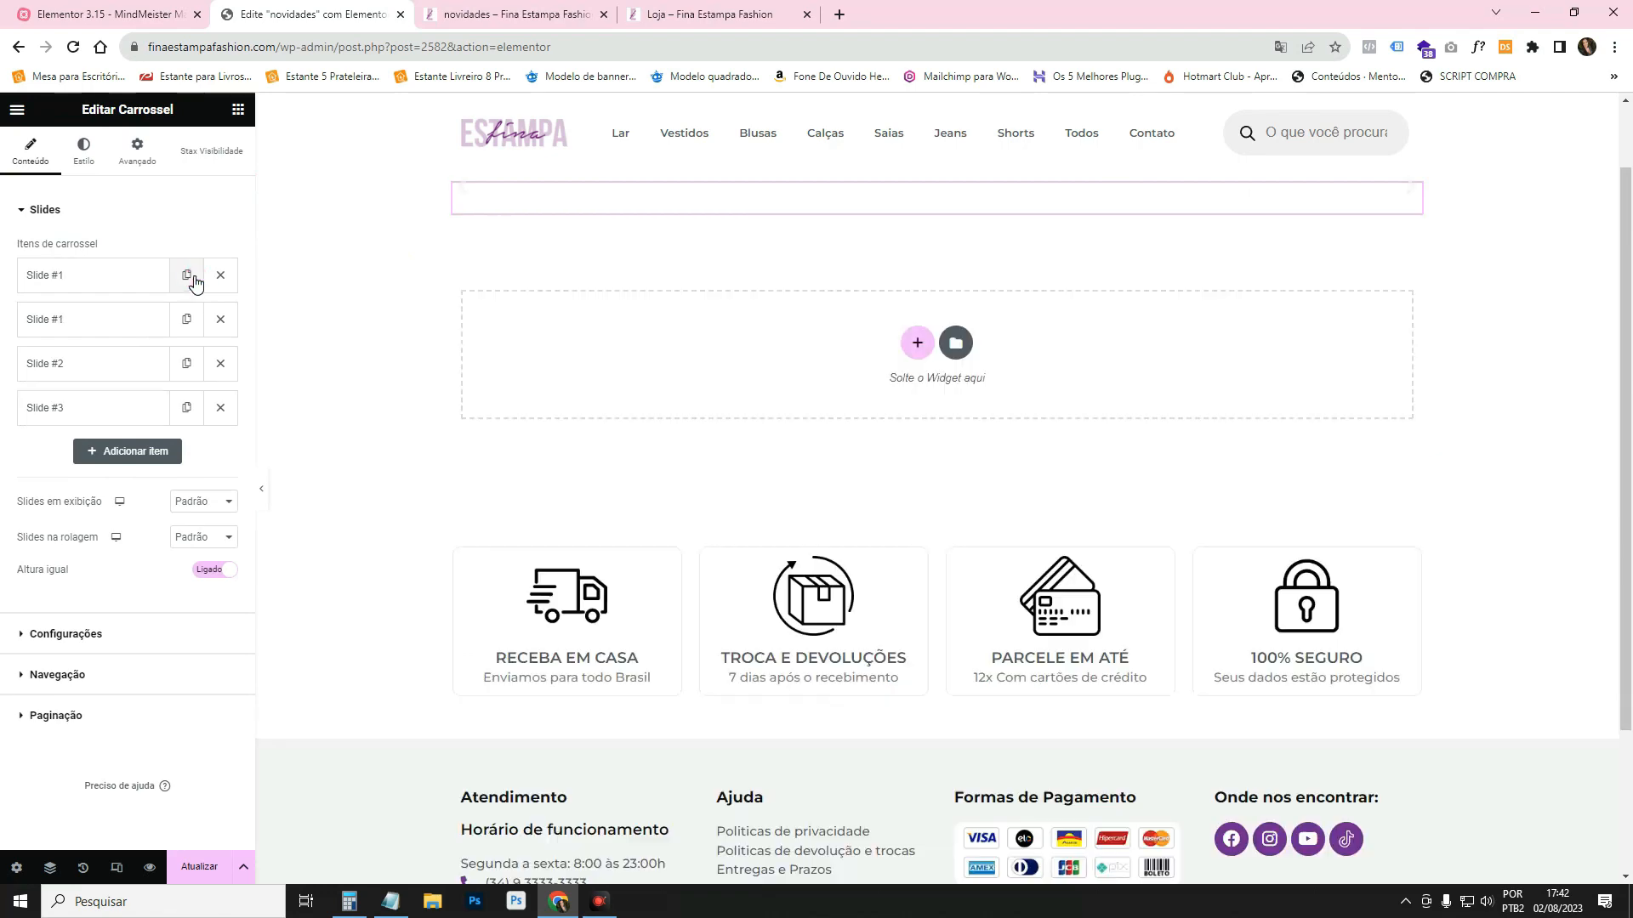
{"action": "left_click", "coordinate": [191, 277]}
{"action": "left_click", "coordinate": [190, 277]}
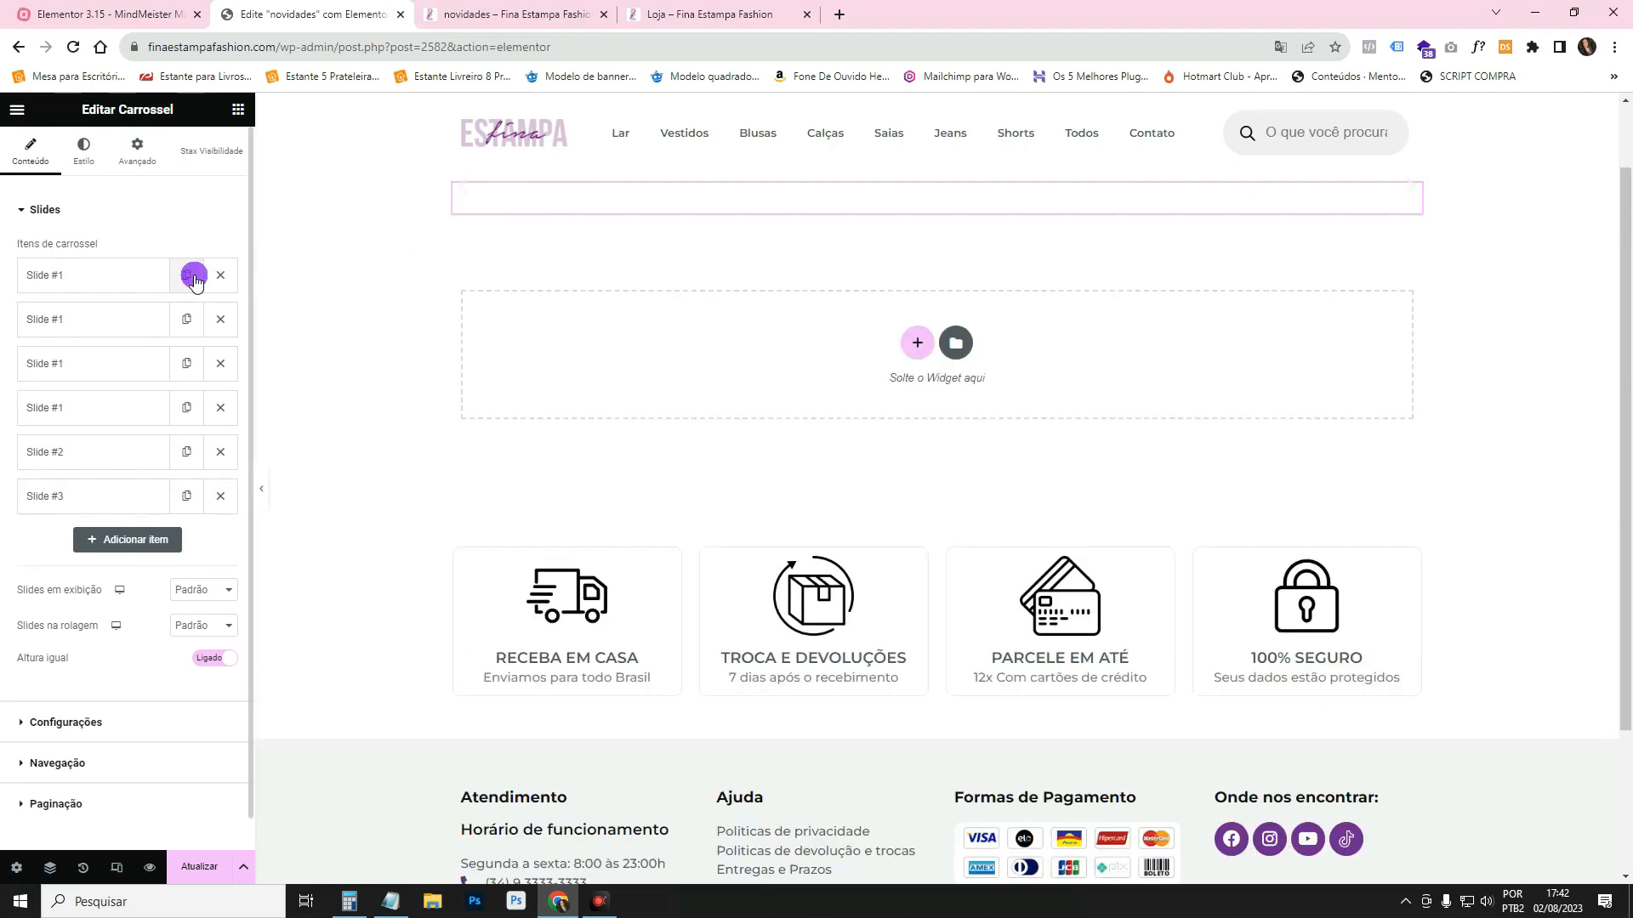
{"action": "left_click", "coordinate": [262, 488]}
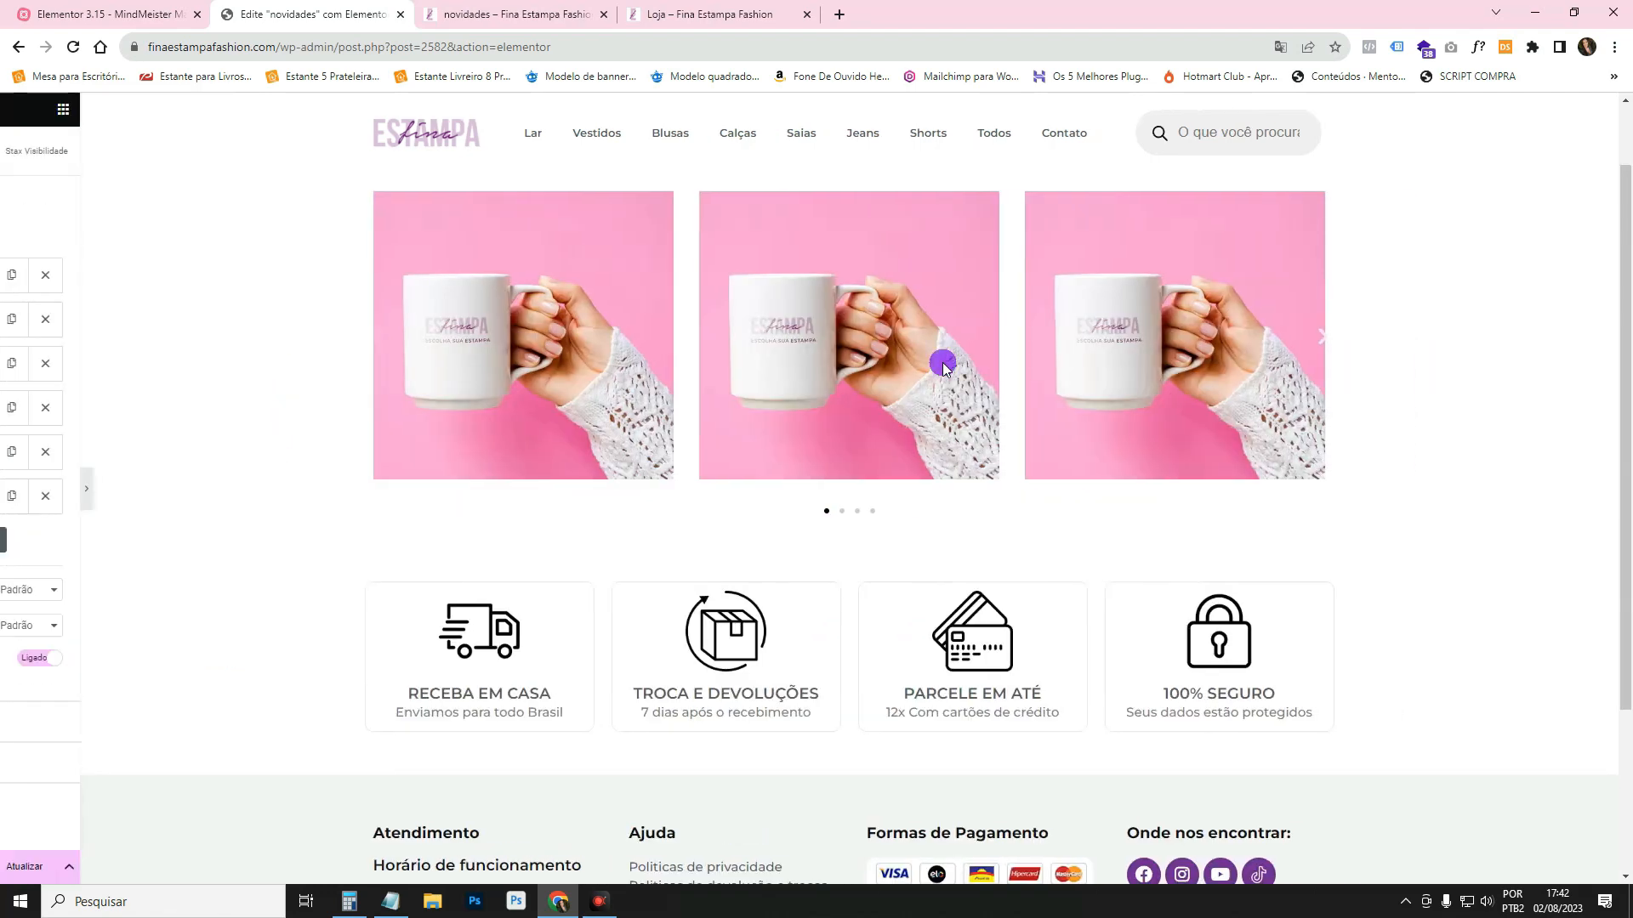
{"action": "left_click", "coordinate": [10, 483]}
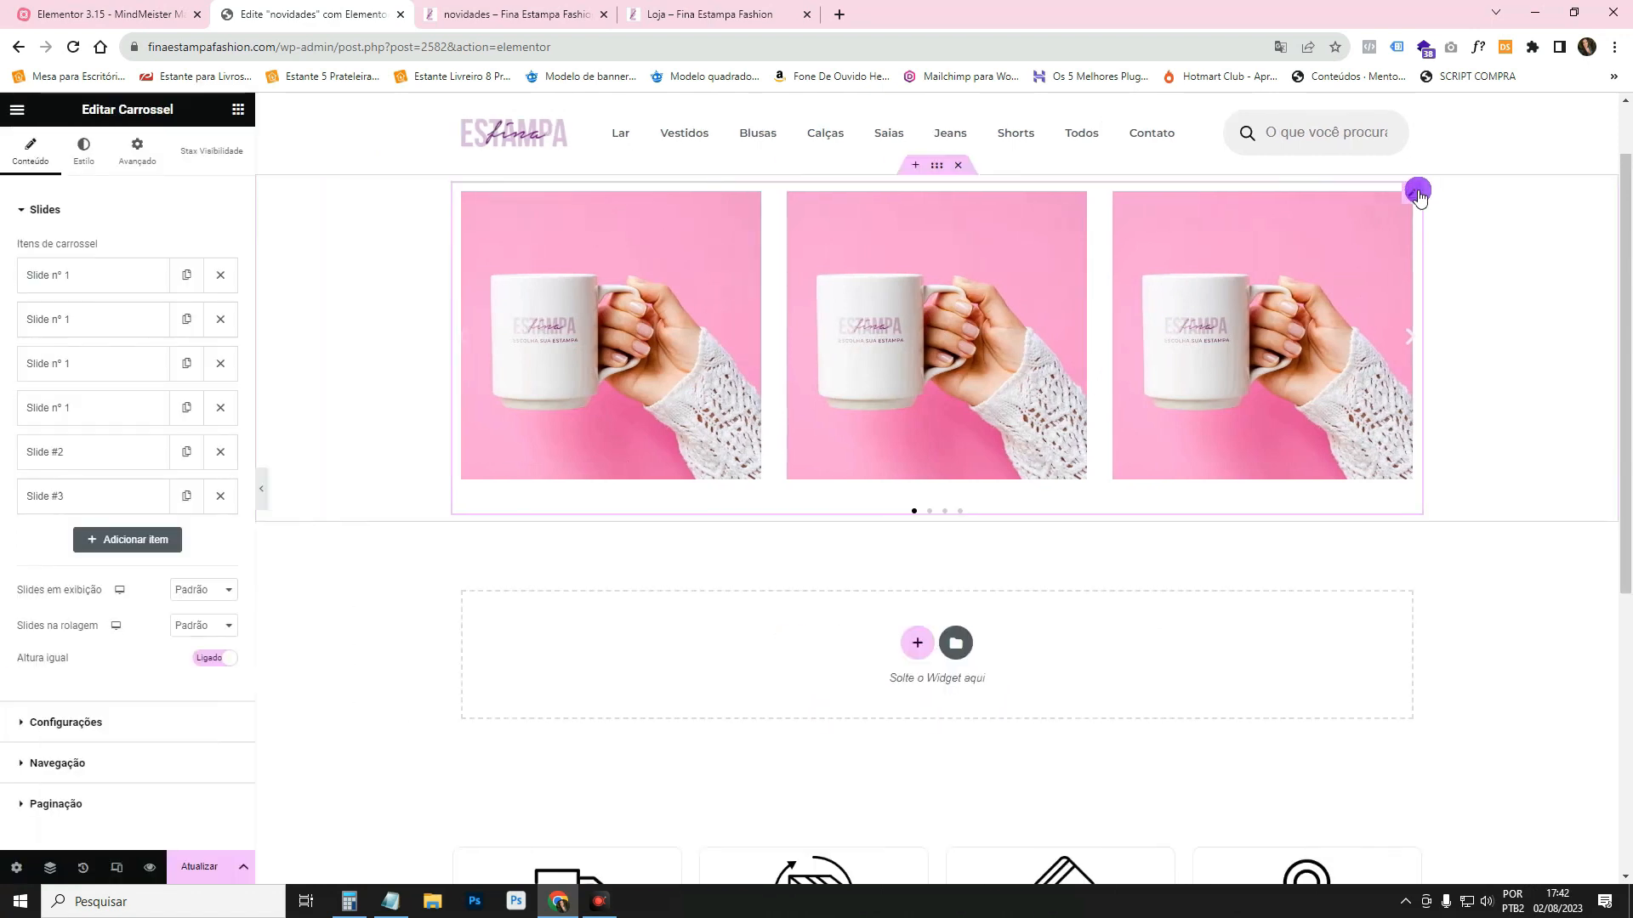
Review the carousel's offset sides options and reselect Ambos.
{"action": "left_click", "coordinate": [151, 719]}
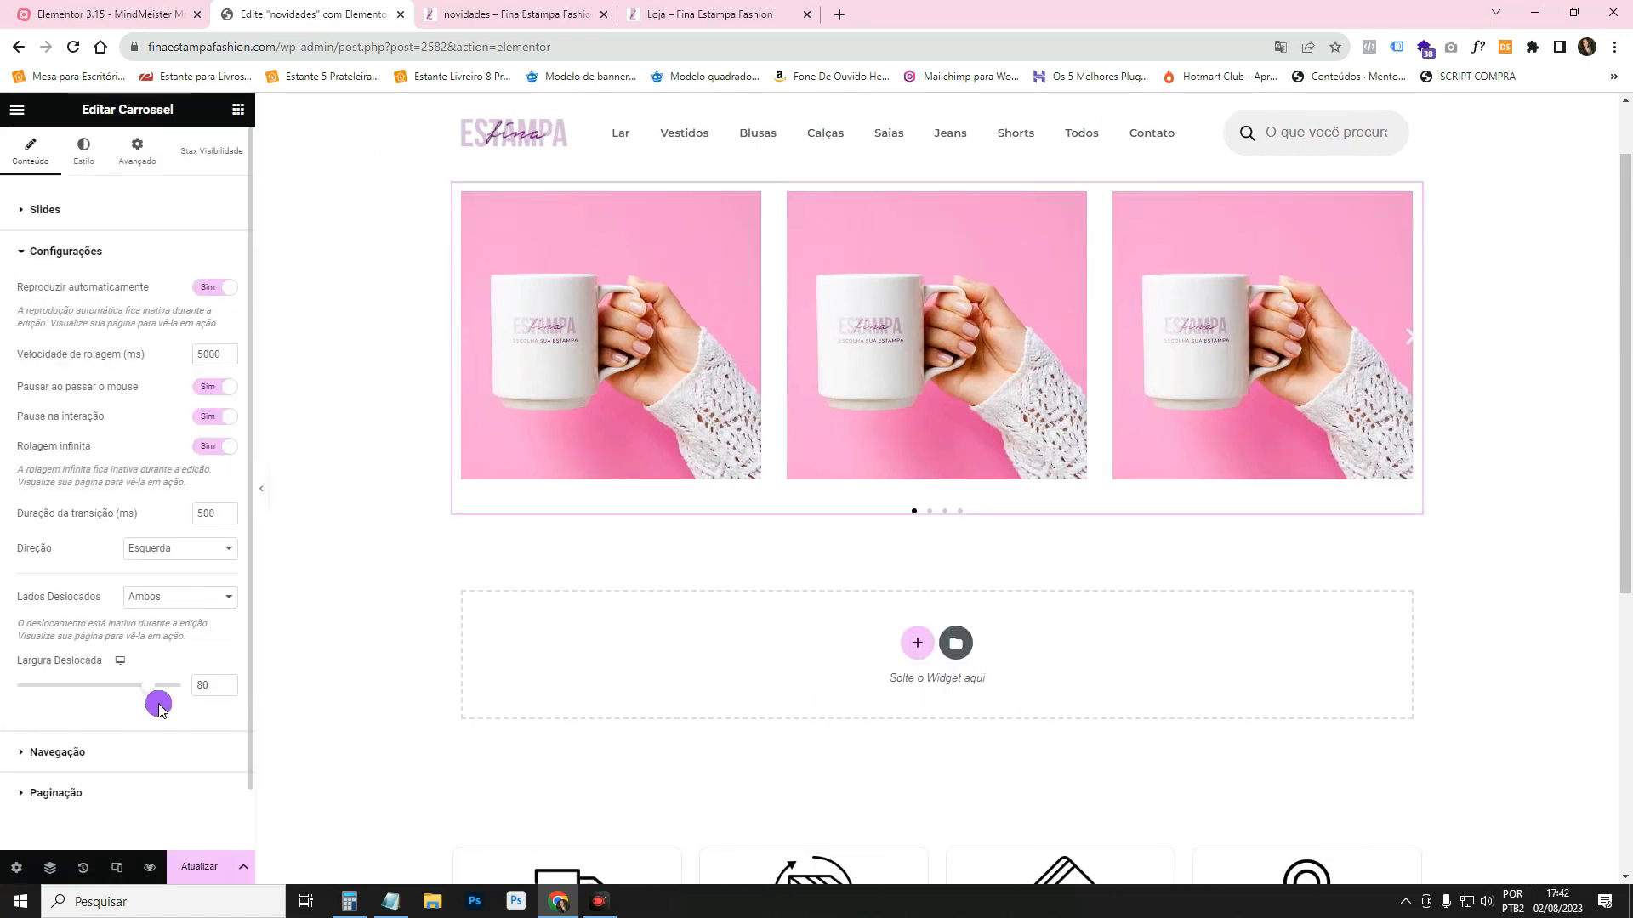
{"action": "left_click", "coordinate": [178, 602]}
{"action": "left_click", "coordinate": [160, 628]}
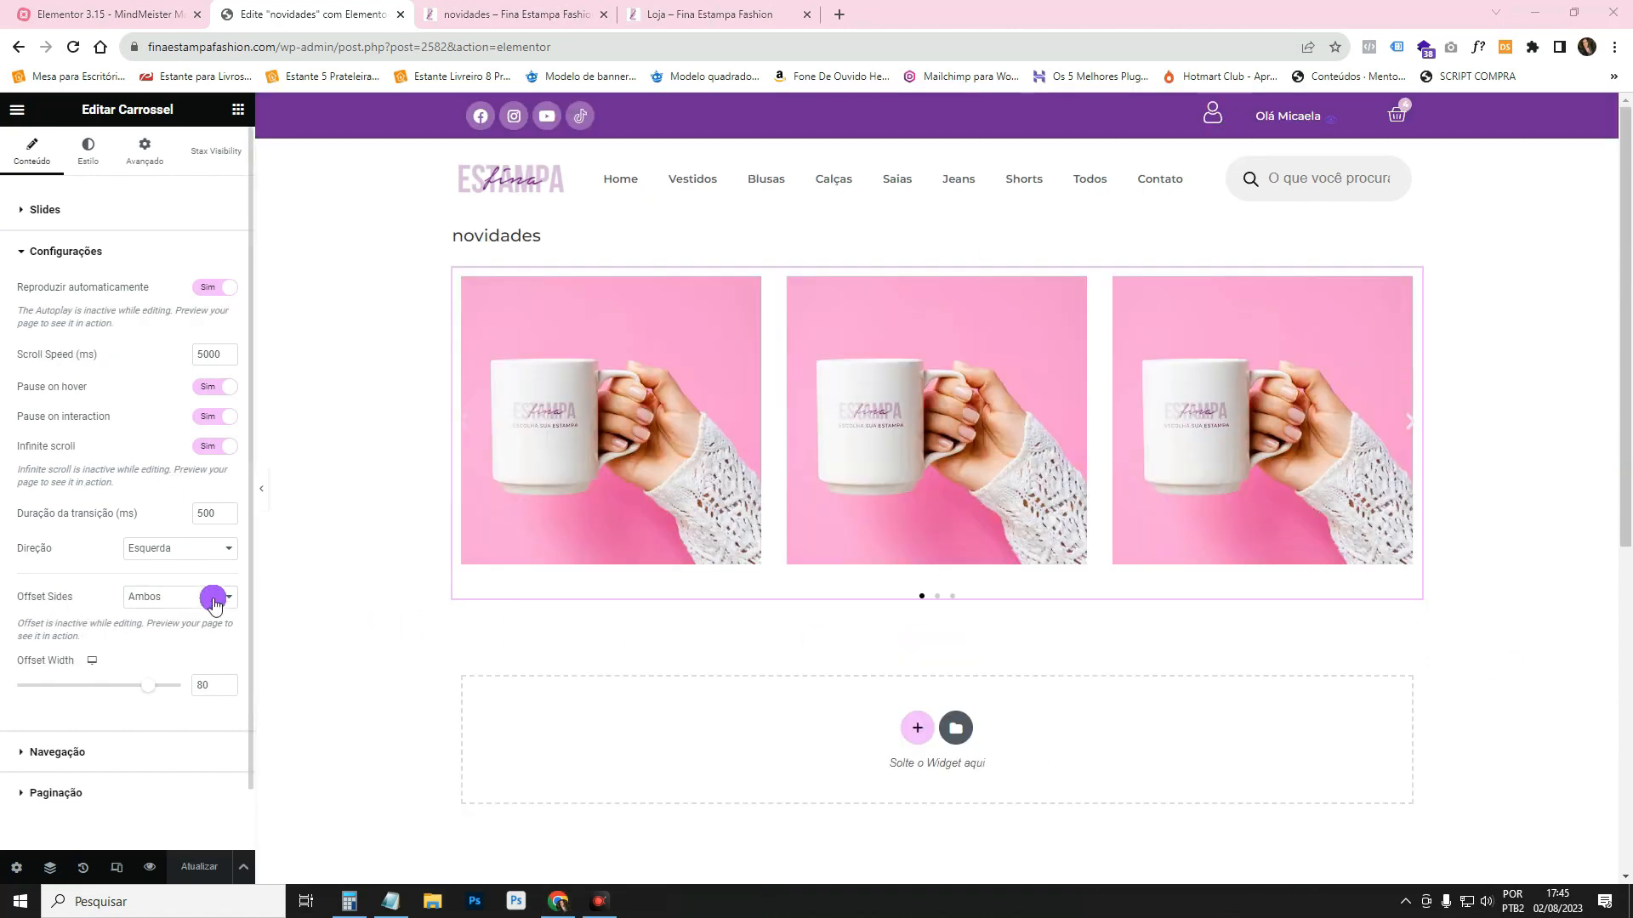
{"action": "left_click", "coordinate": [213, 599]}
{"action": "left_click", "coordinate": [186, 633]}
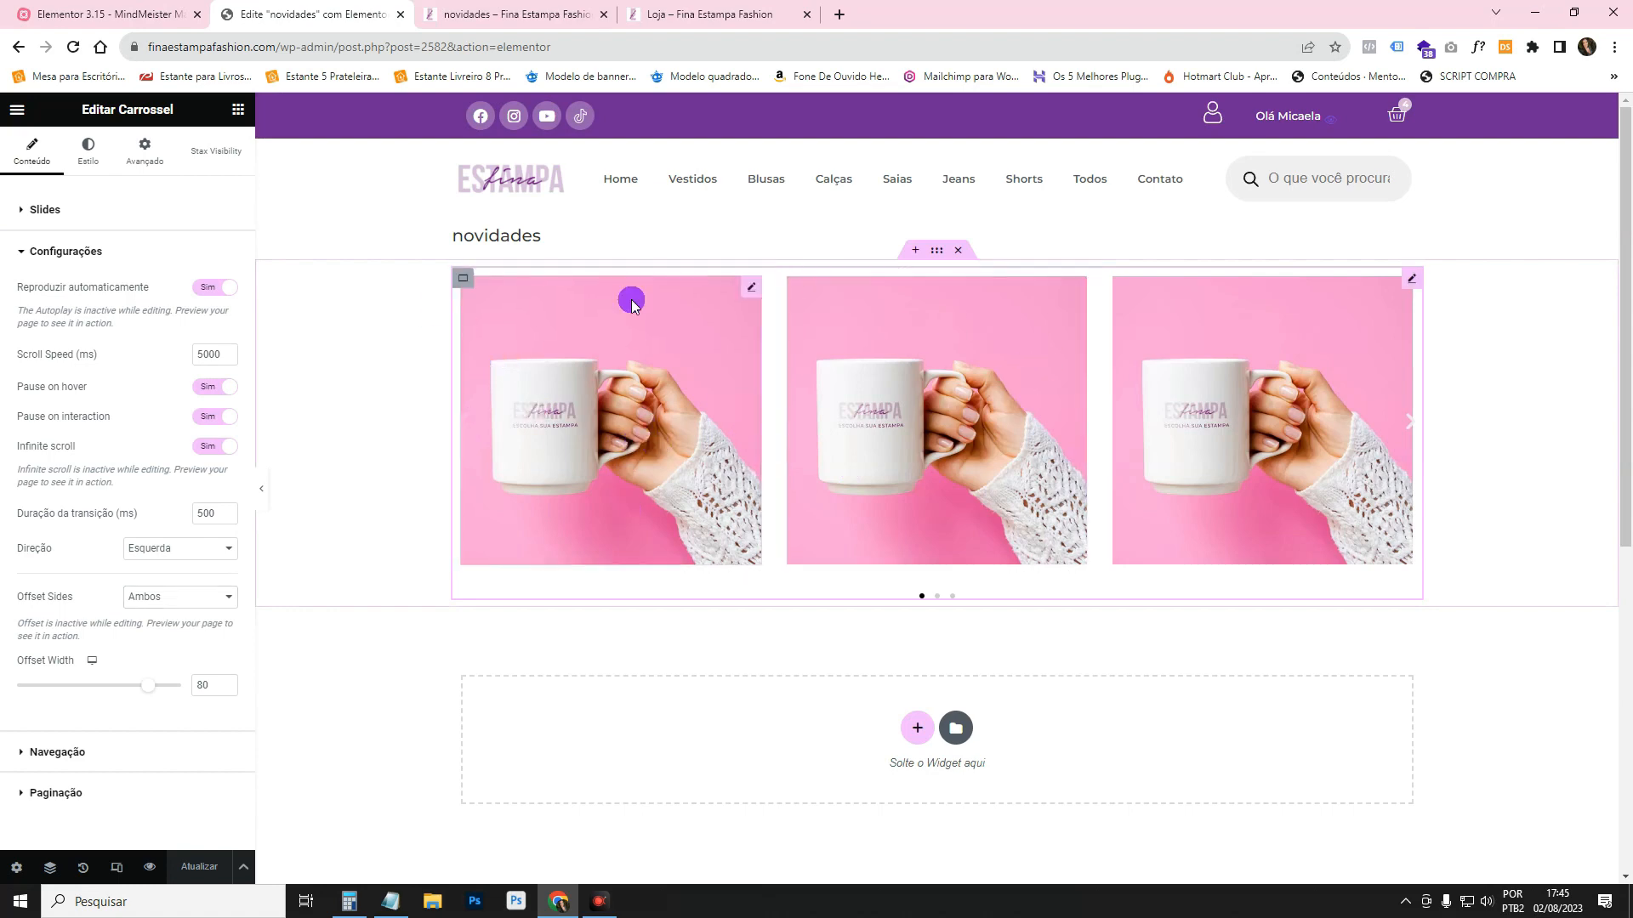
Open the novidades page preview, move backward through the carousel's slides, and return to the editor.
{"action": "left_click", "coordinate": [527, 13]}
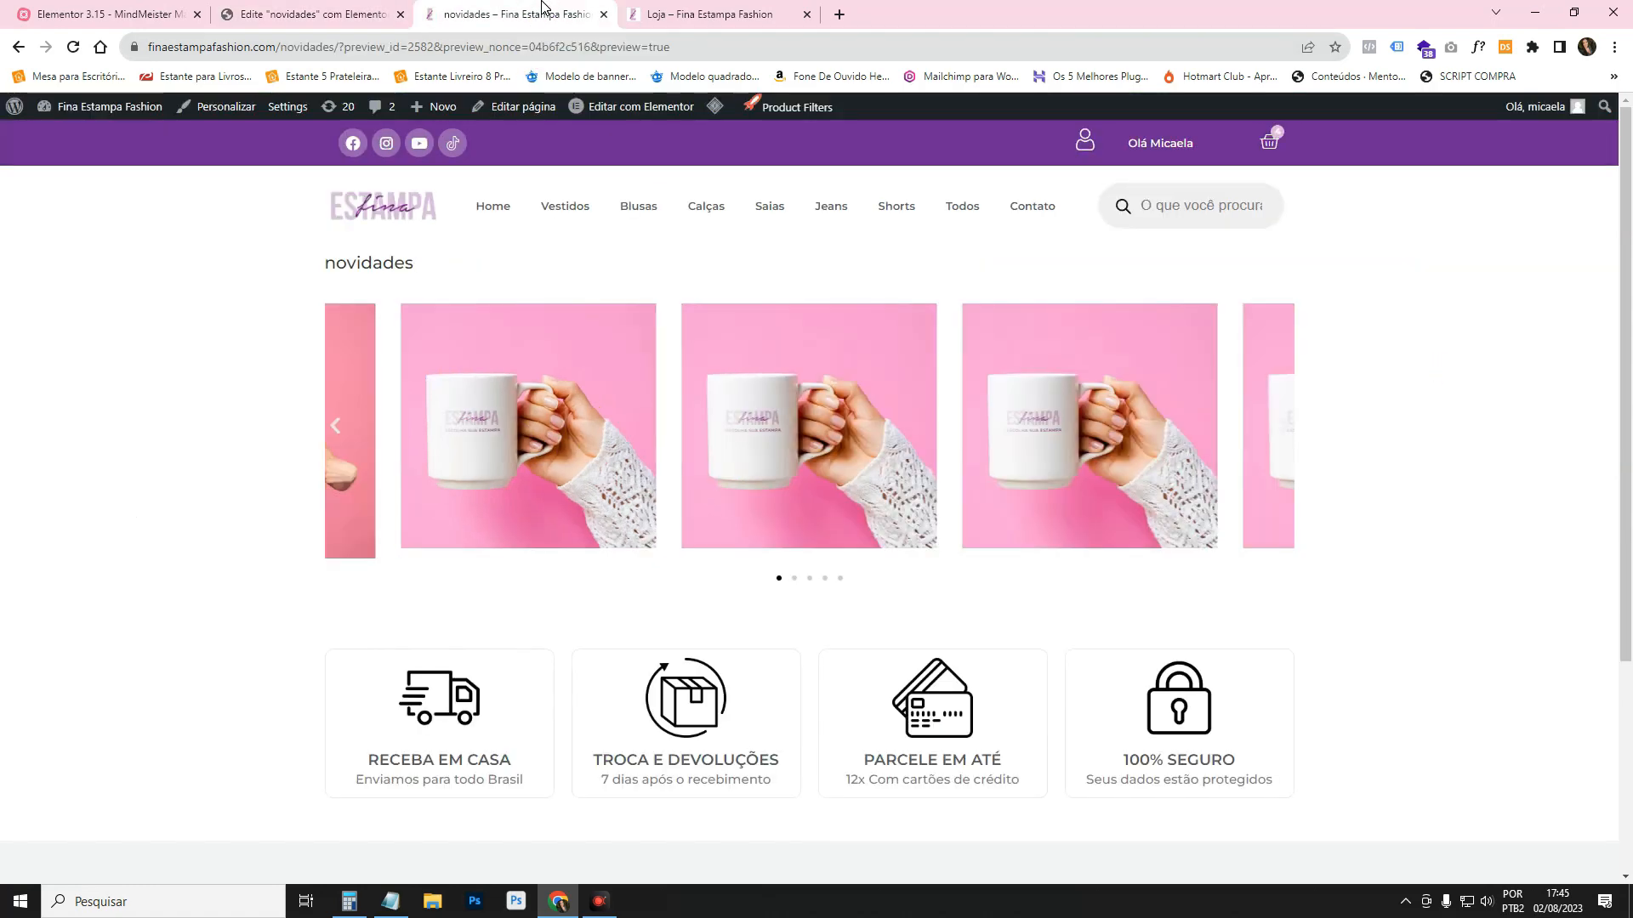
{"action": "left_click", "coordinate": [339, 429]}
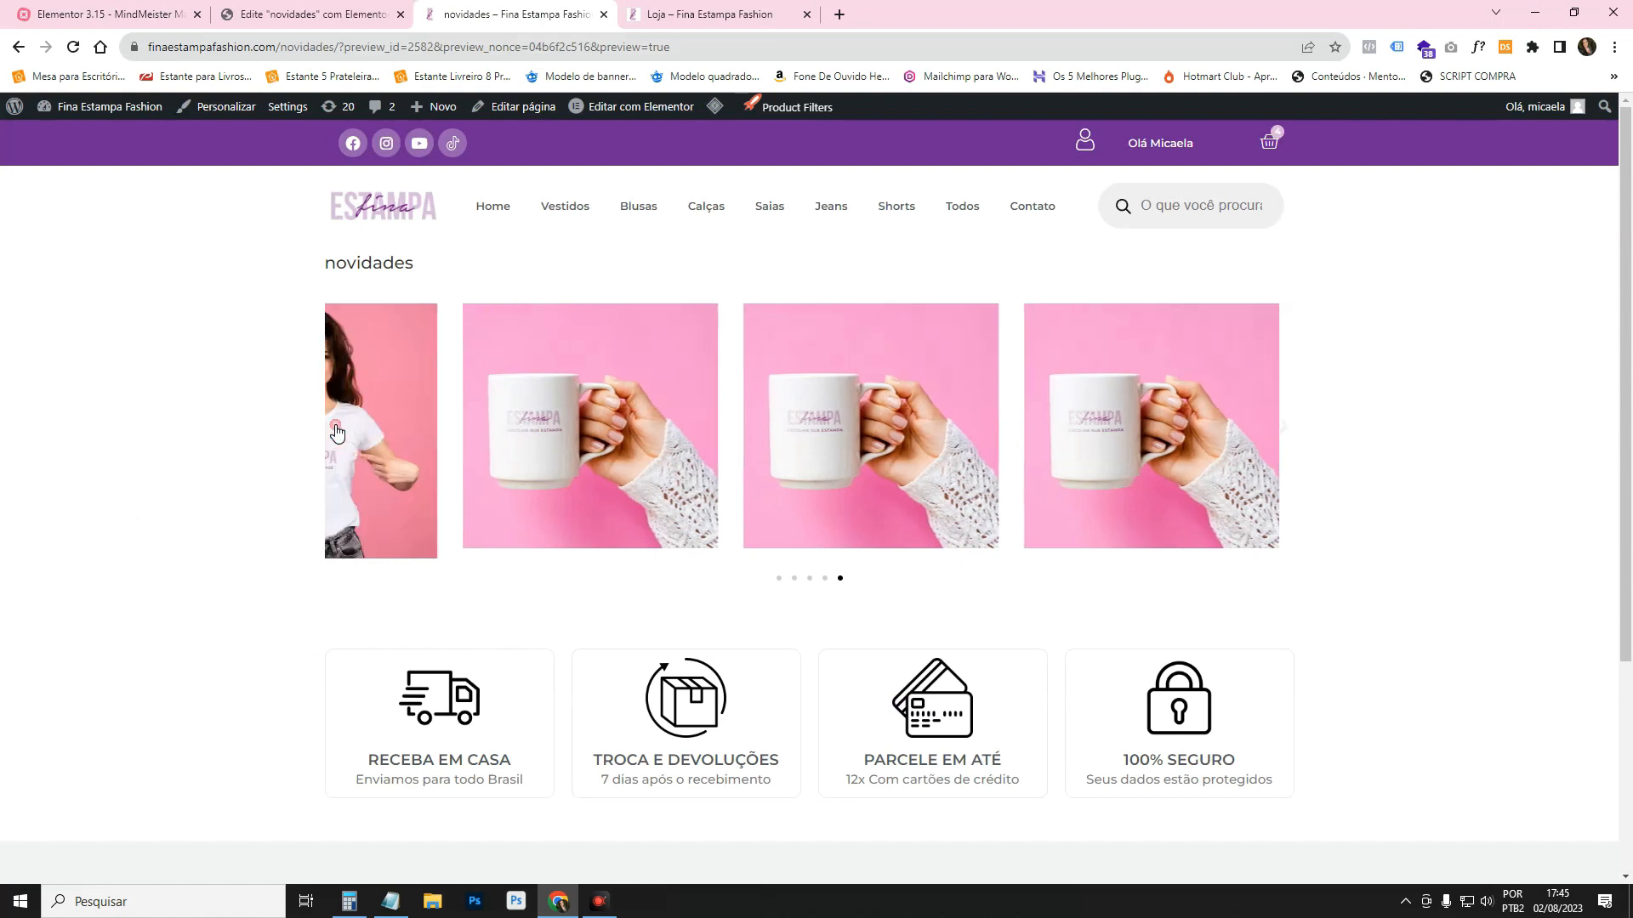
{"action": "left_click", "coordinate": [337, 429]}
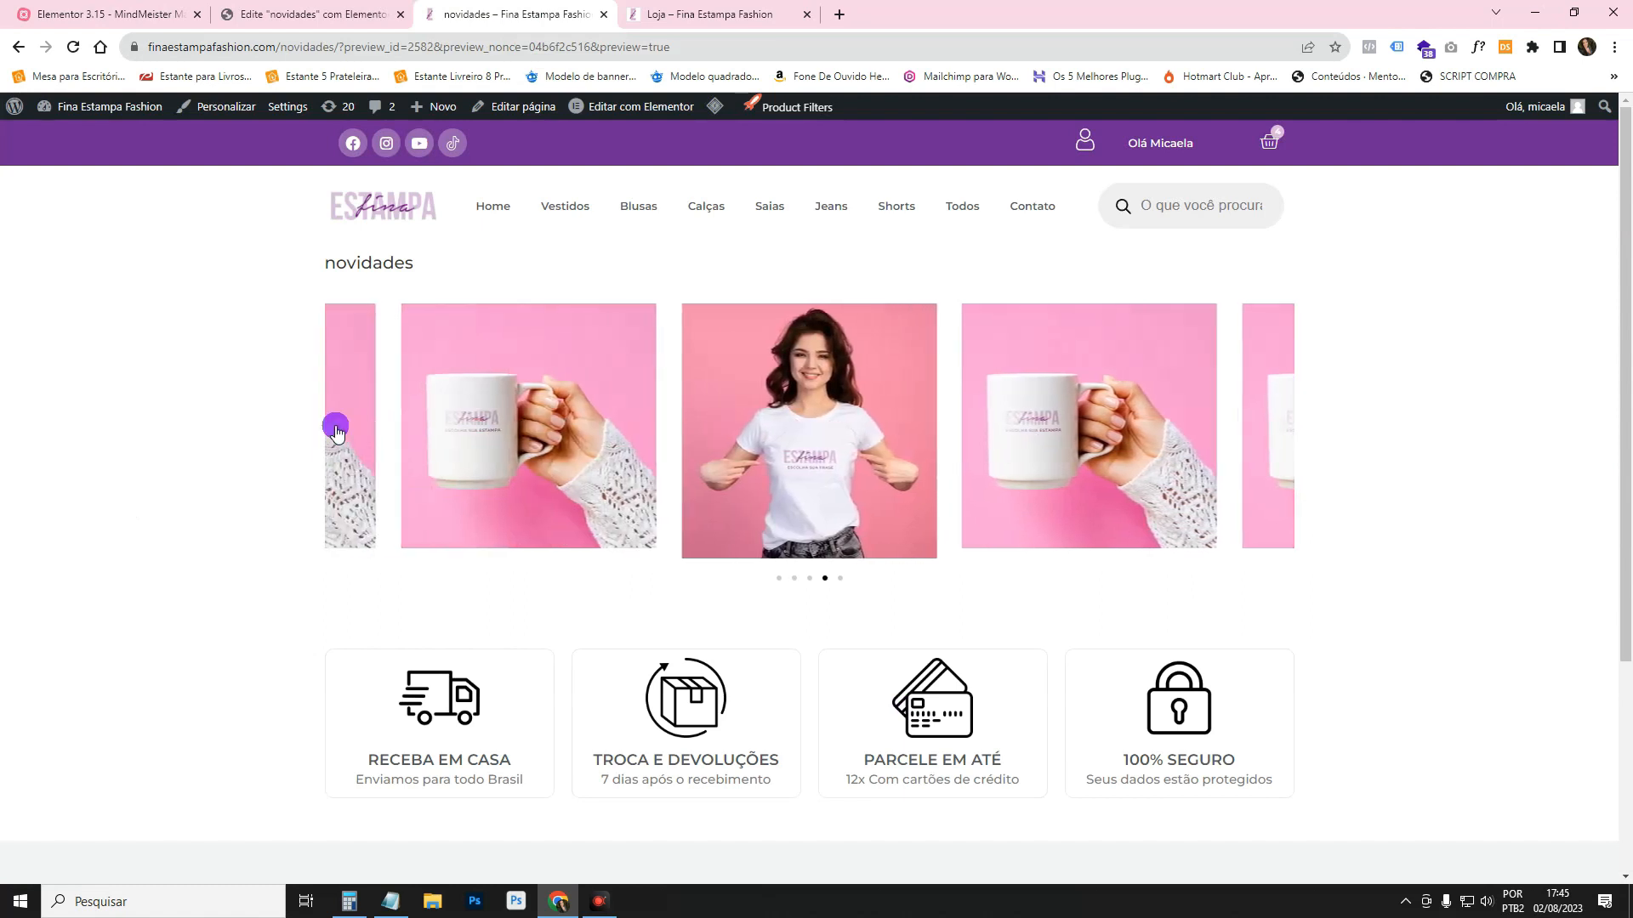
{"action": "left_click", "coordinate": [338, 427]}
{"action": "left_click", "coordinate": [409, 7]}
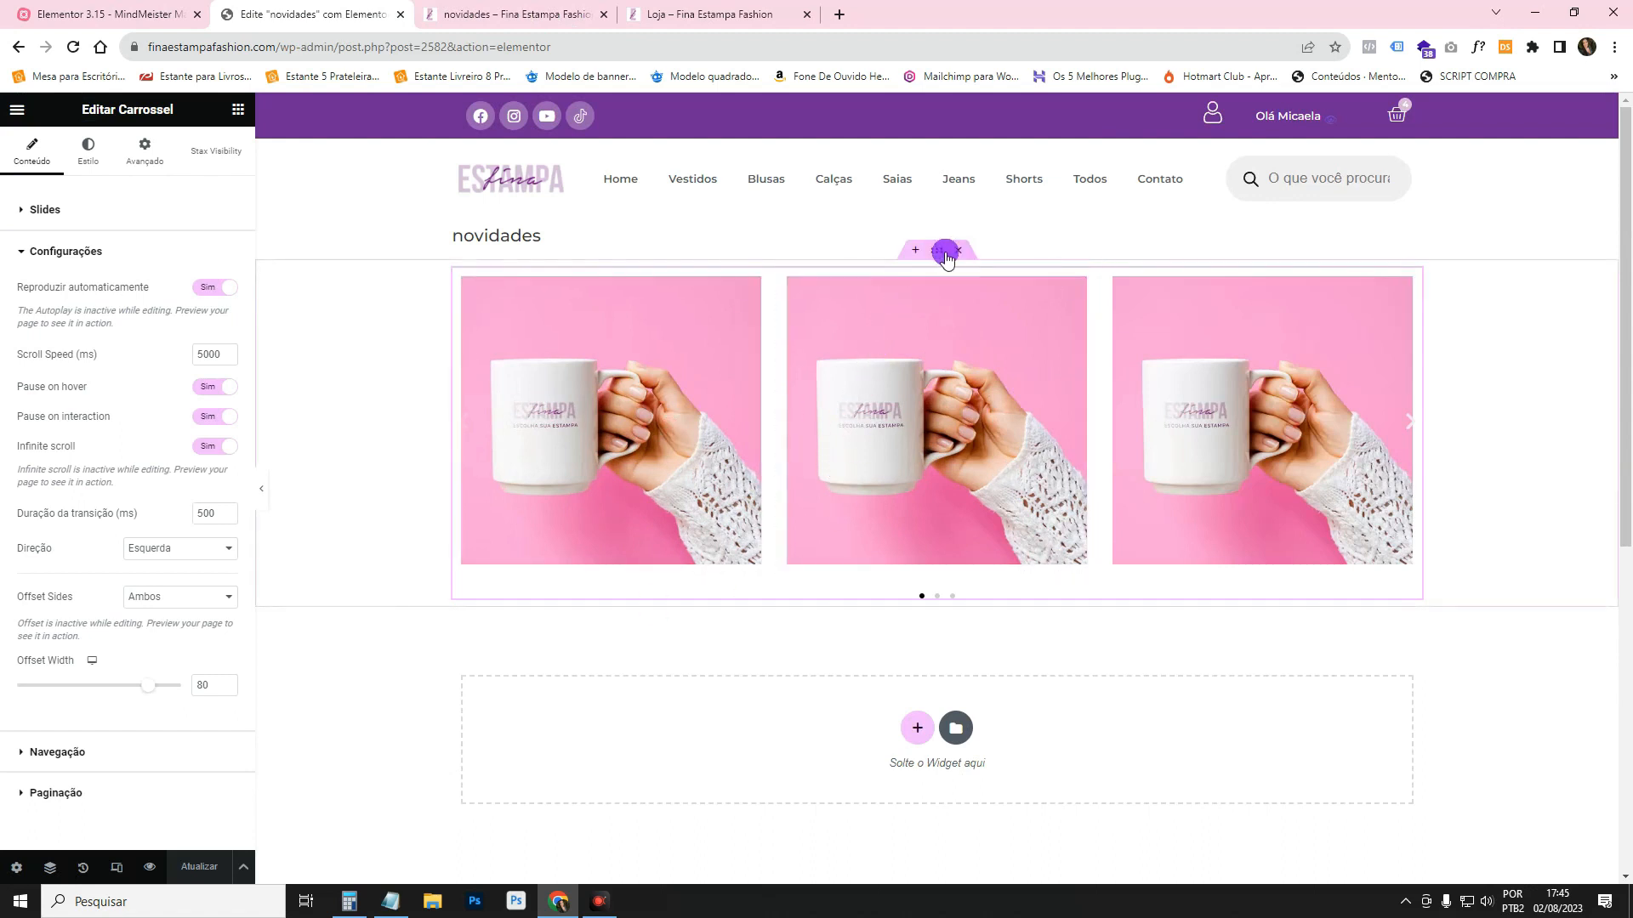
Check the Localização da Paginação topic in the MindMeister map and return to the Elementor editor.
{"action": "left_click", "coordinate": [187, 11]}
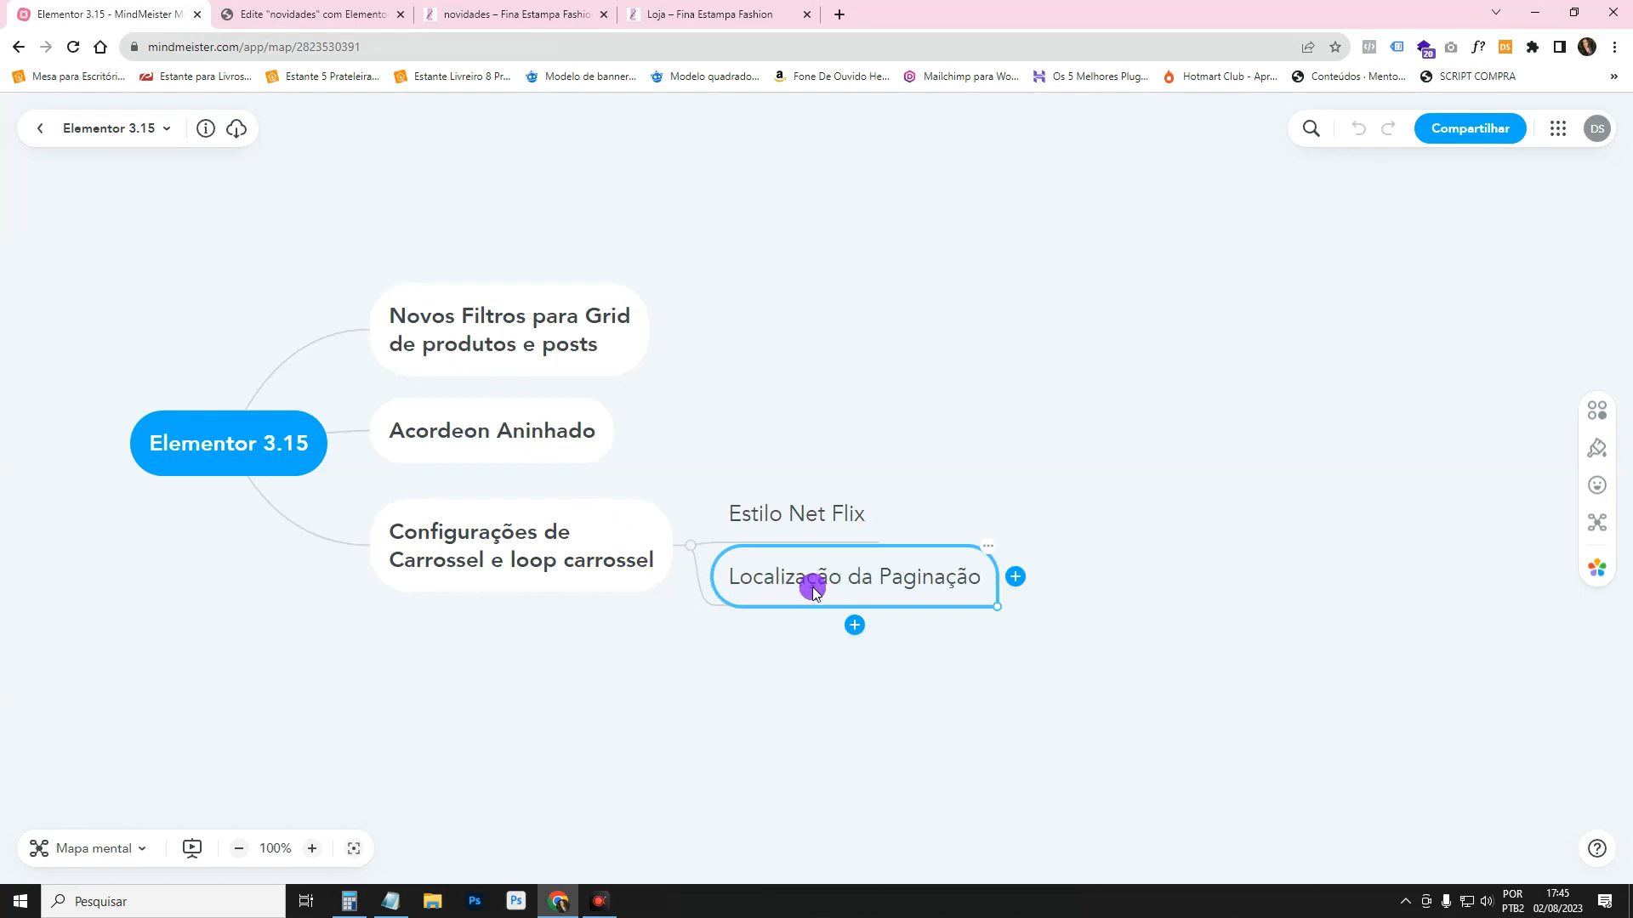
{"action": "left_click", "coordinate": [353, 14]}
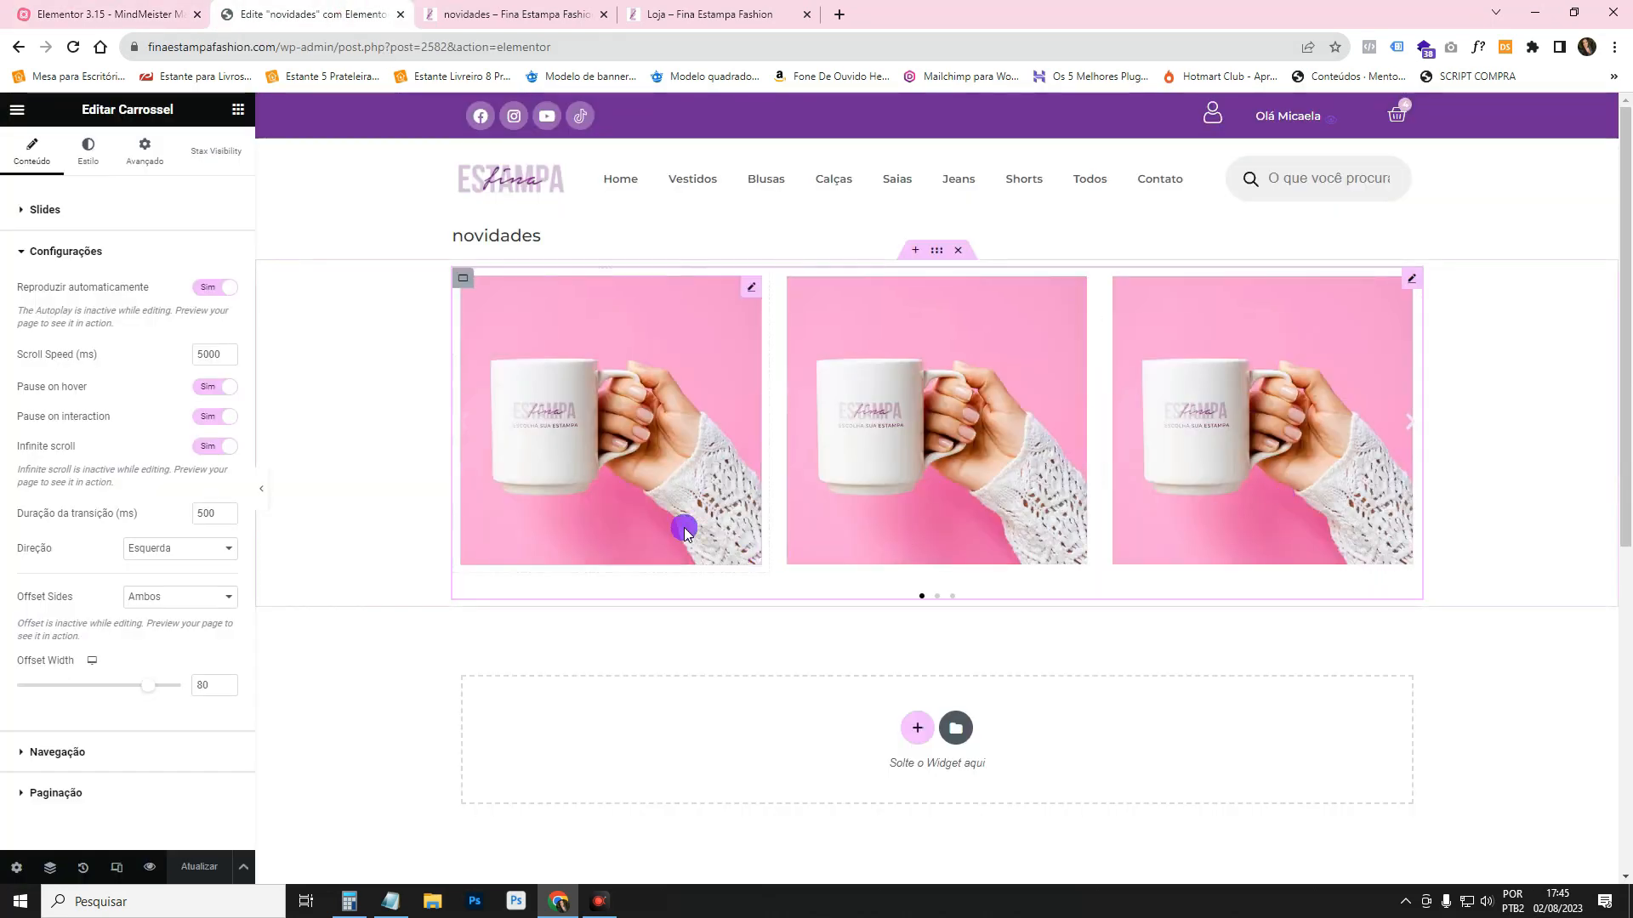
Style the carousel's pagination dots with the global color Roxo and a size of 18 px.
{"action": "left_click", "coordinate": [99, 173]}
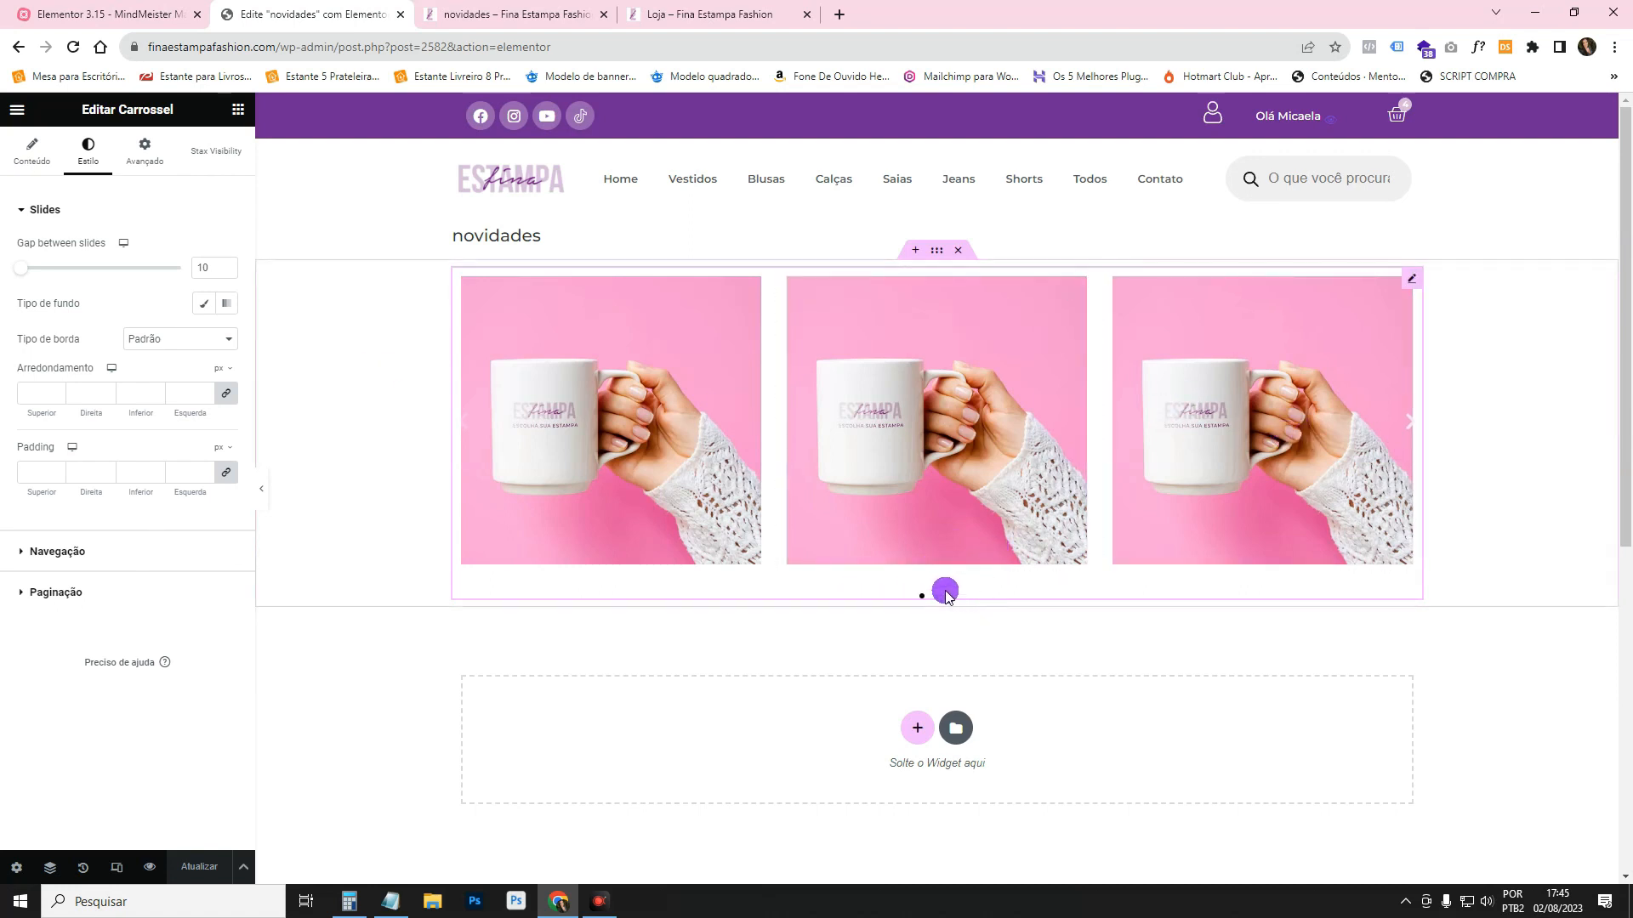
{"action": "left_click", "coordinate": [115, 600]}
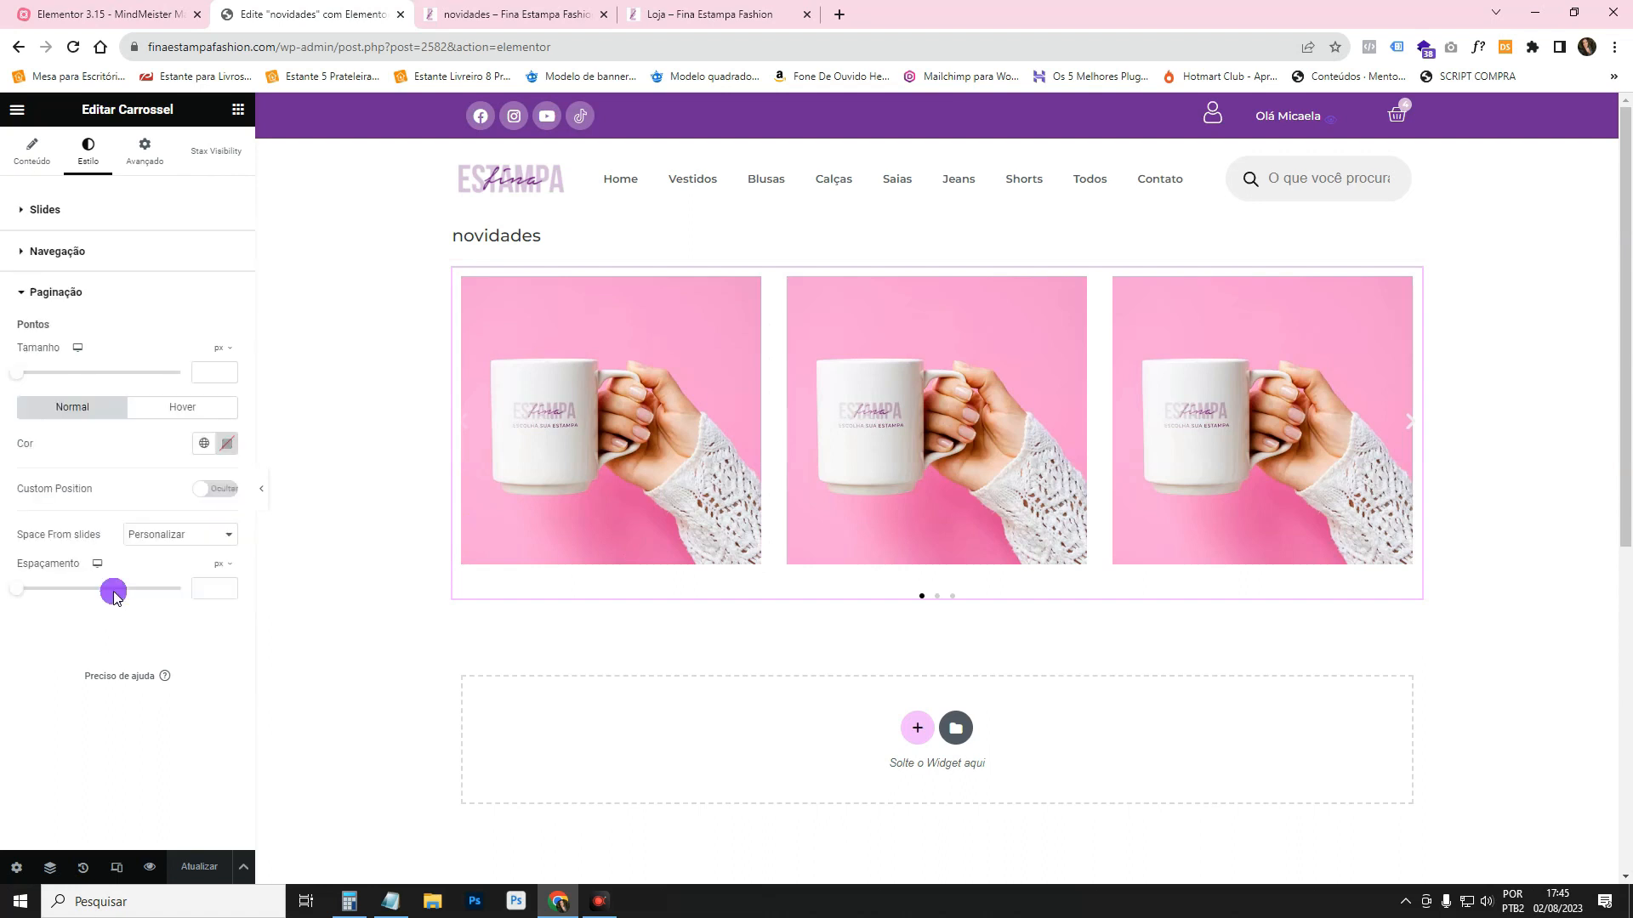
{"action": "left_click", "coordinate": [204, 443]}
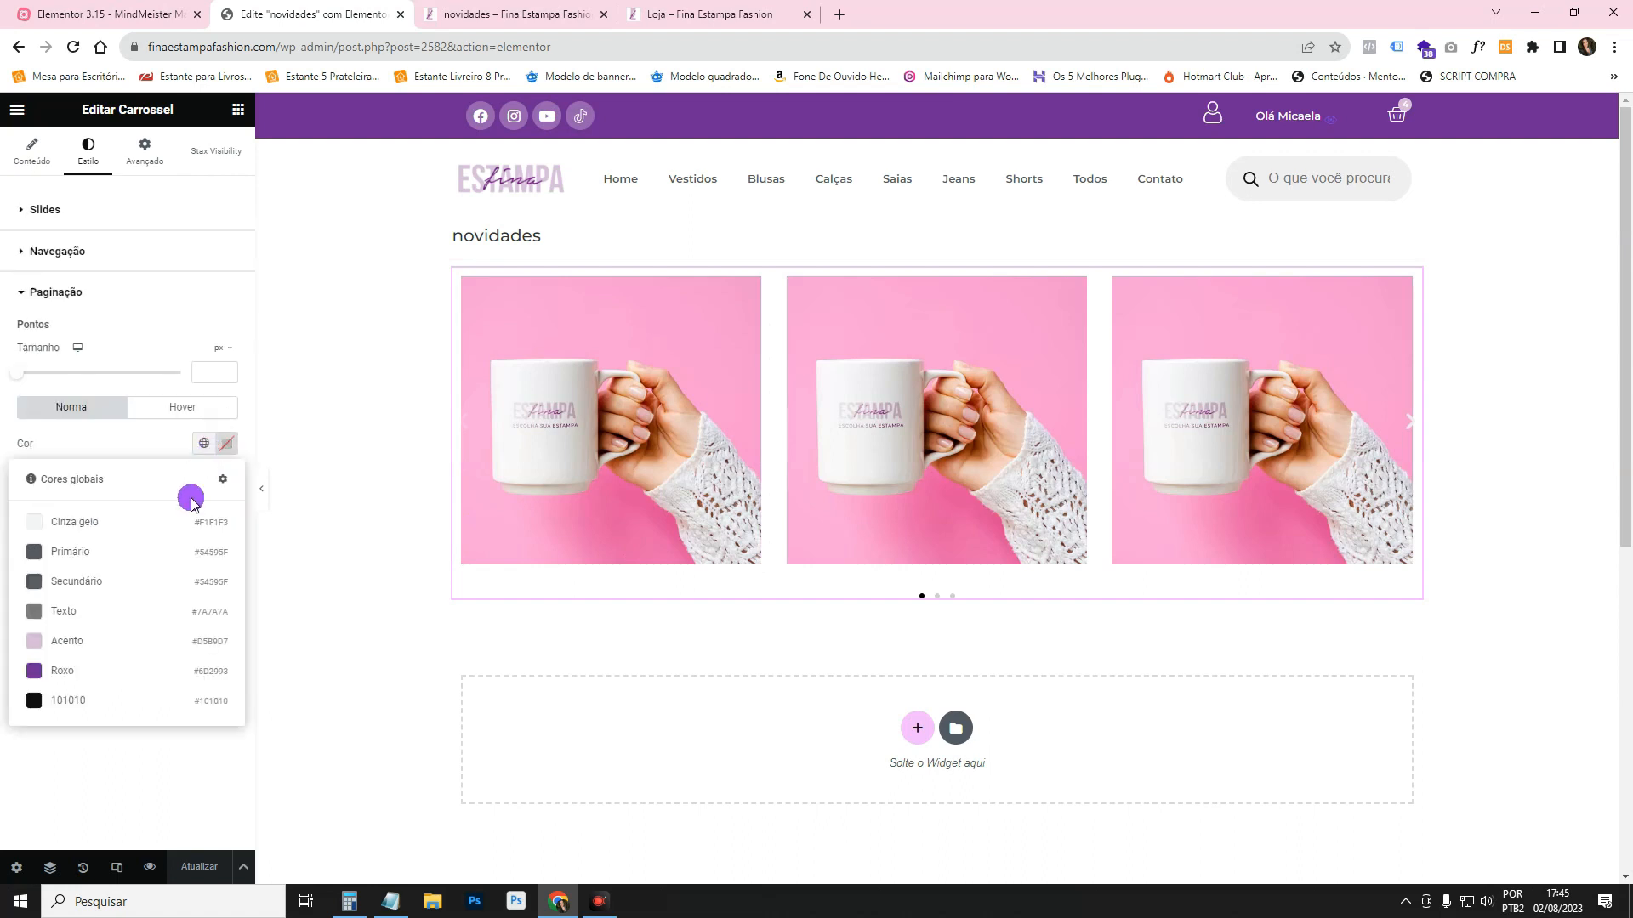
{"action": "left_click", "coordinate": [112, 678]}
{"action": "left_click", "coordinate": [224, 506]}
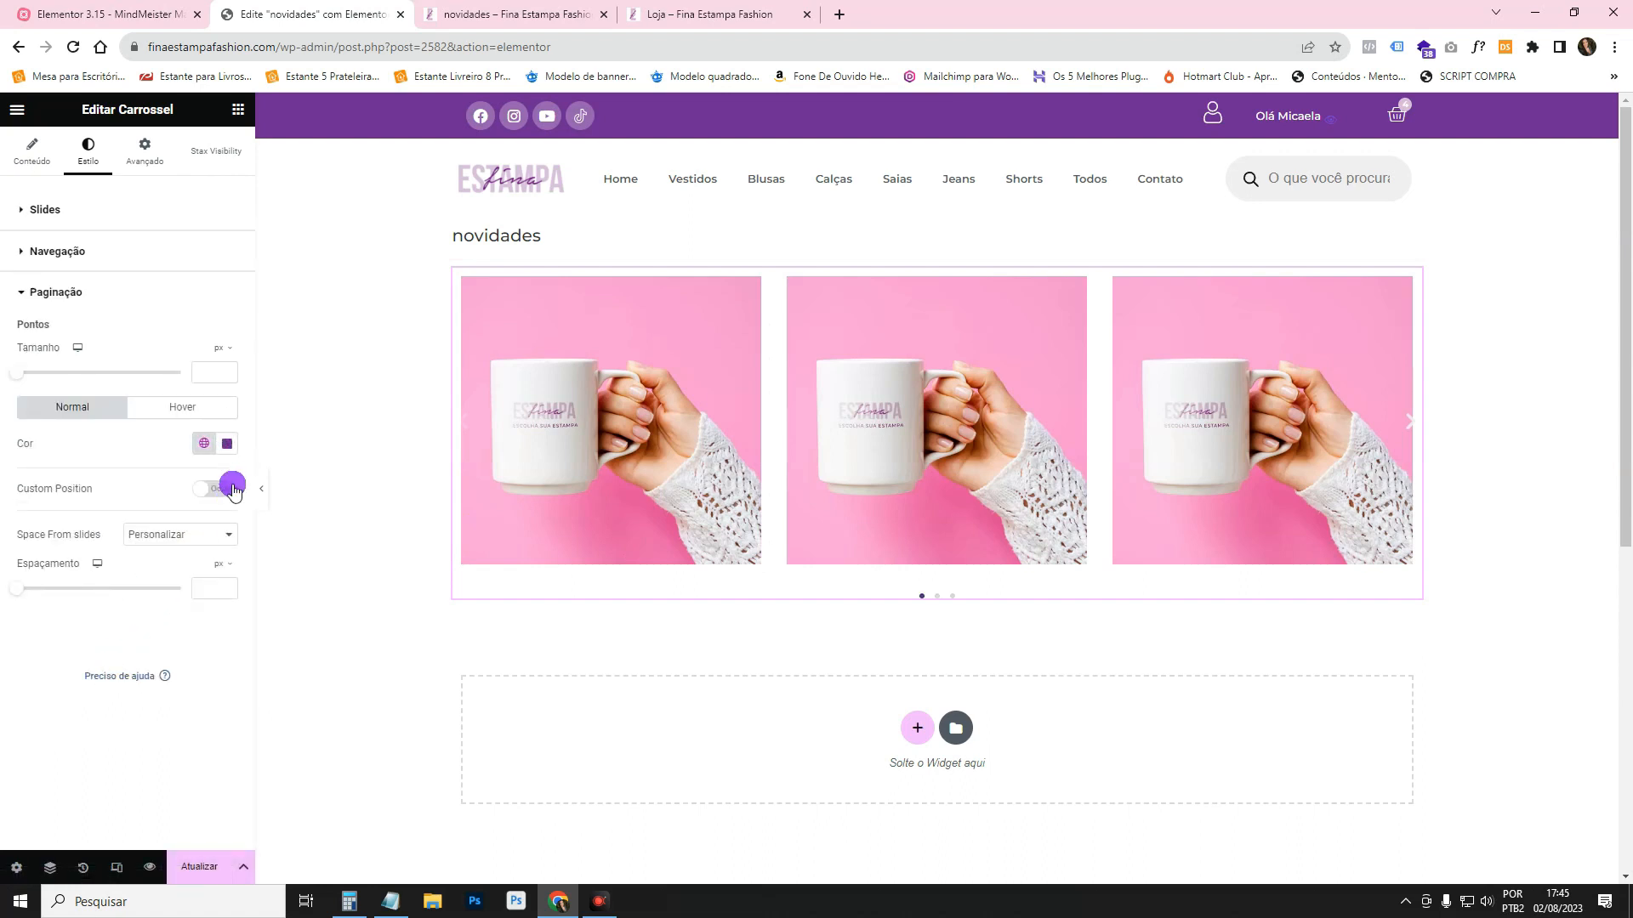
{"action": "left_click", "coordinate": [135, 537]}
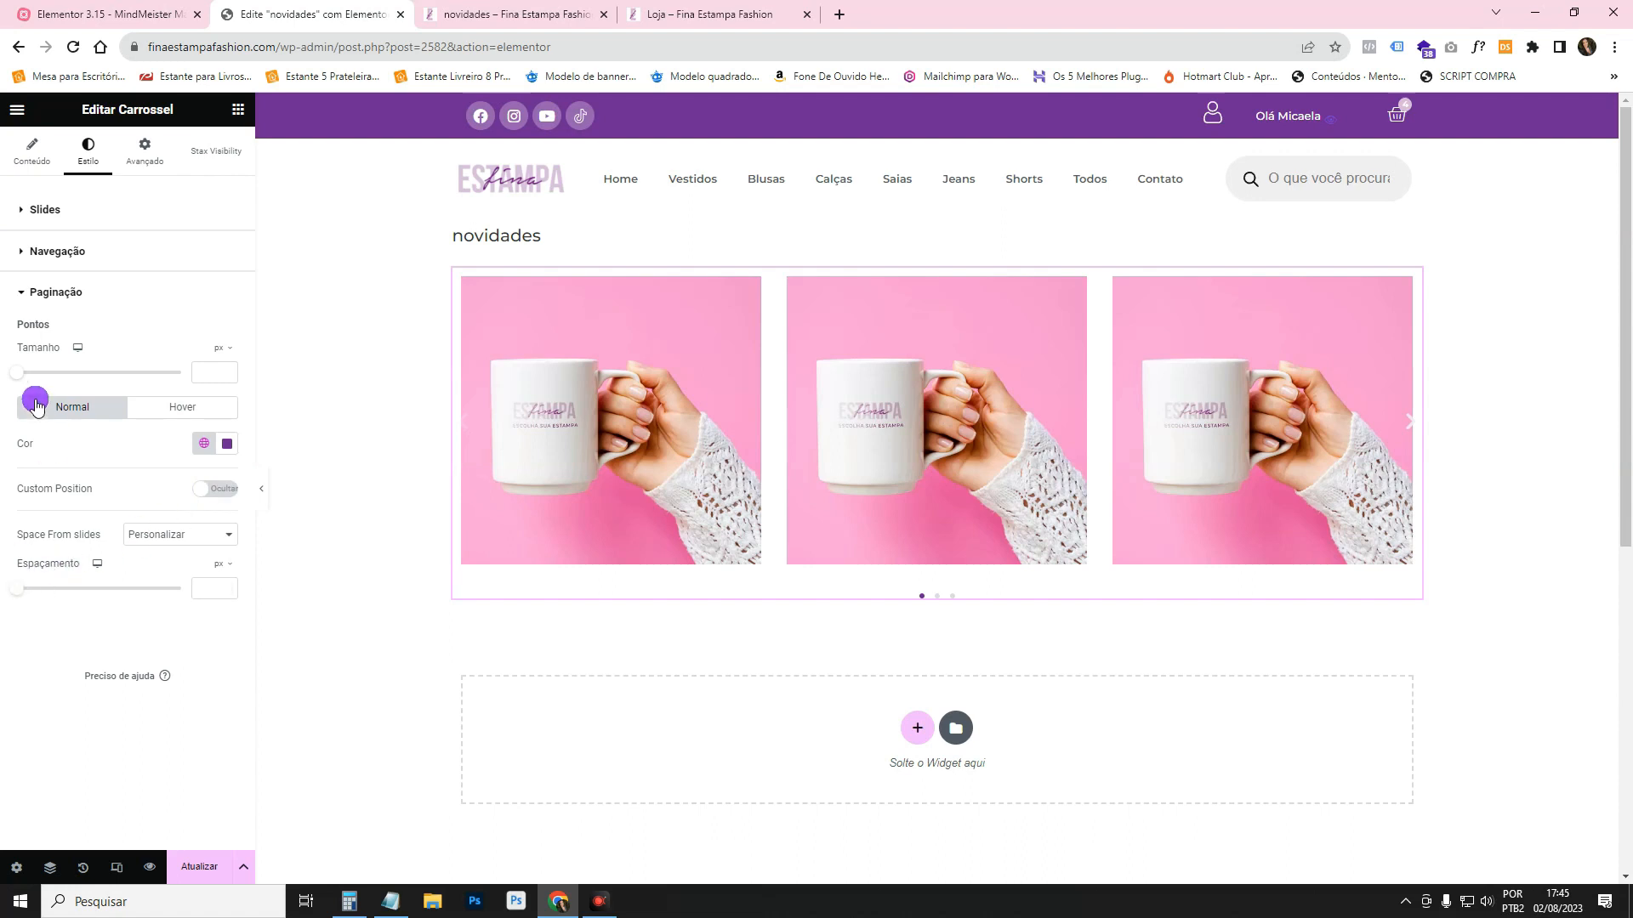
{"action": "left_click_drag", "start_coordinate": [18, 377], "coordinate": [30, 379]}
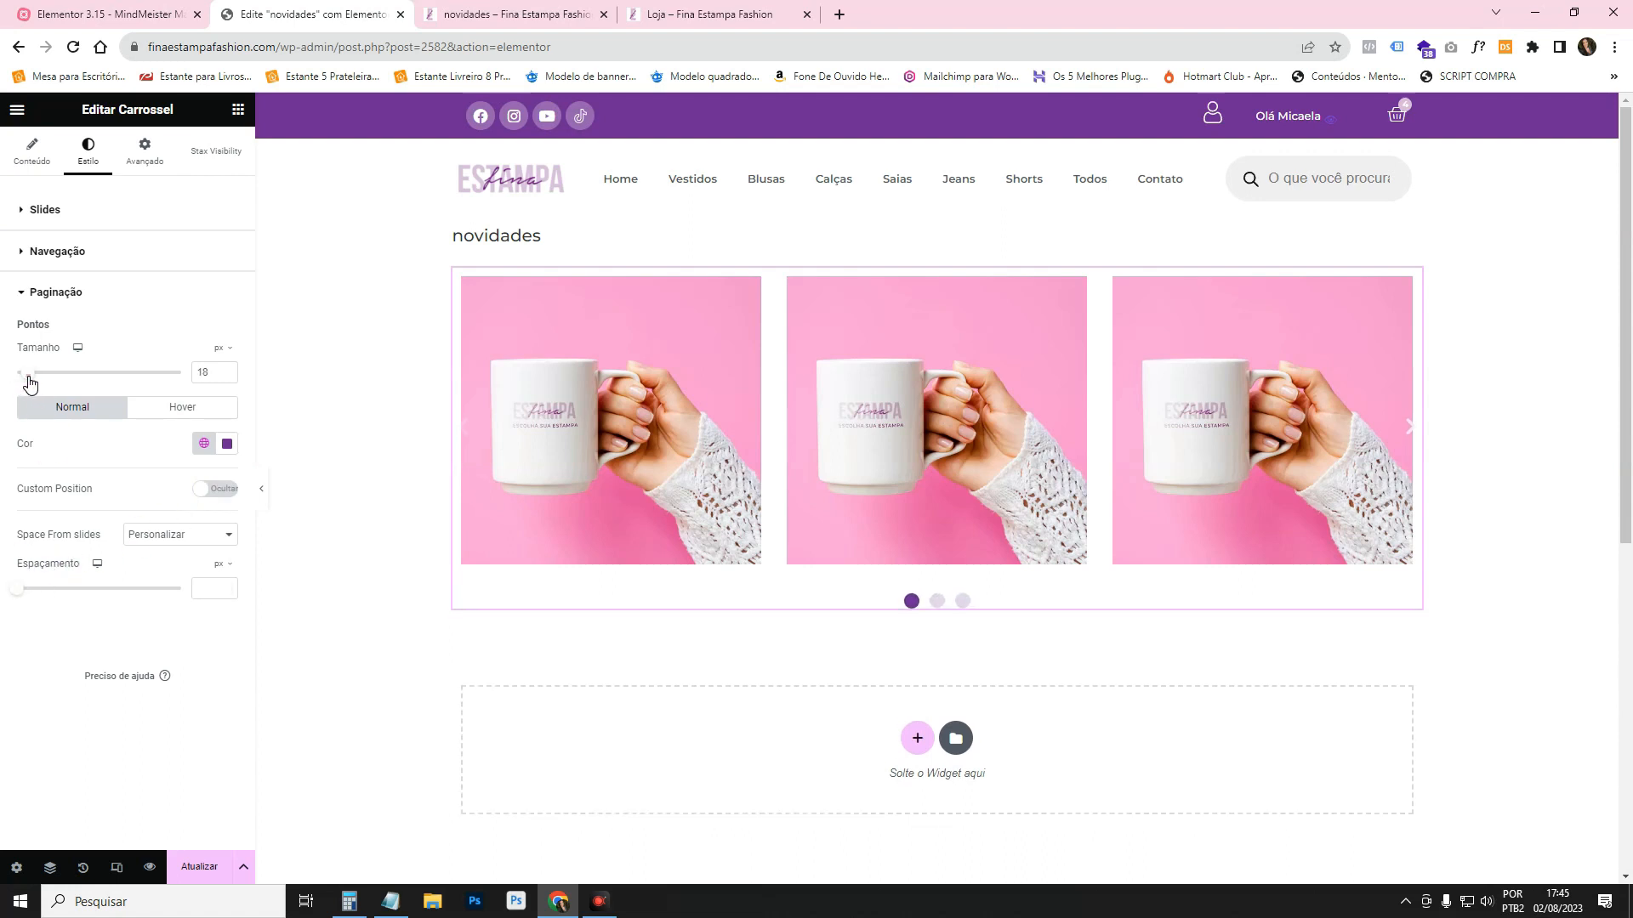
Enable Custom Position for the pagination dots and try the horizontal orientations, ending on Início.
{"action": "left_click", "coordinate": [219, 490]}
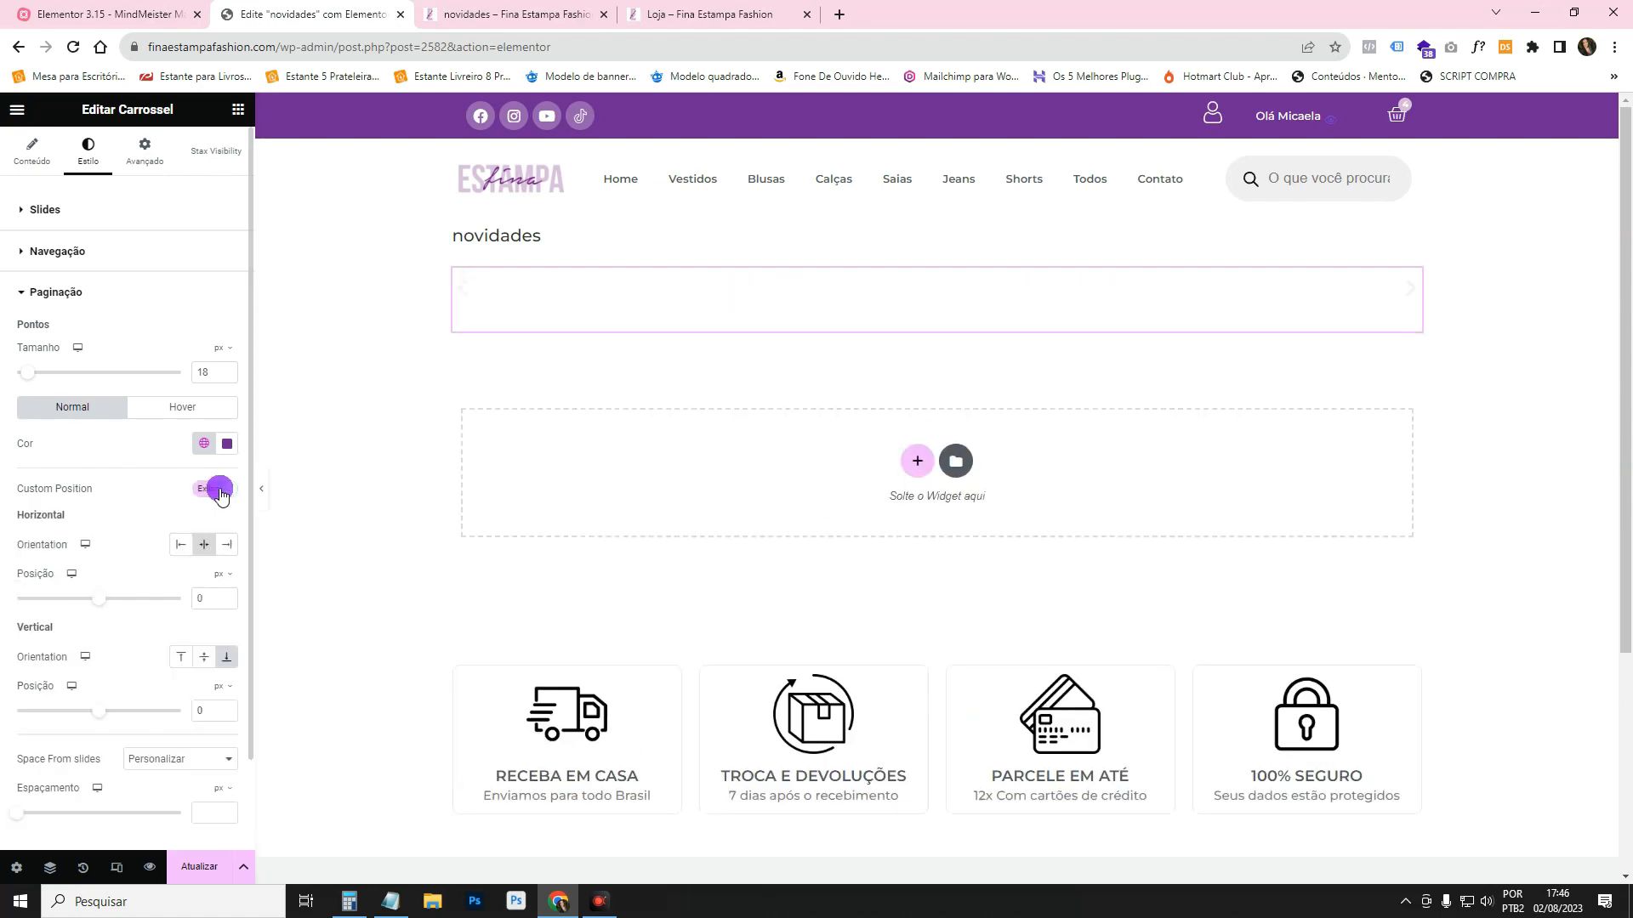
{"action": "scroll", "coordinate": [175, 627], "scroll_direction": "down", "scroll_amount": 3}
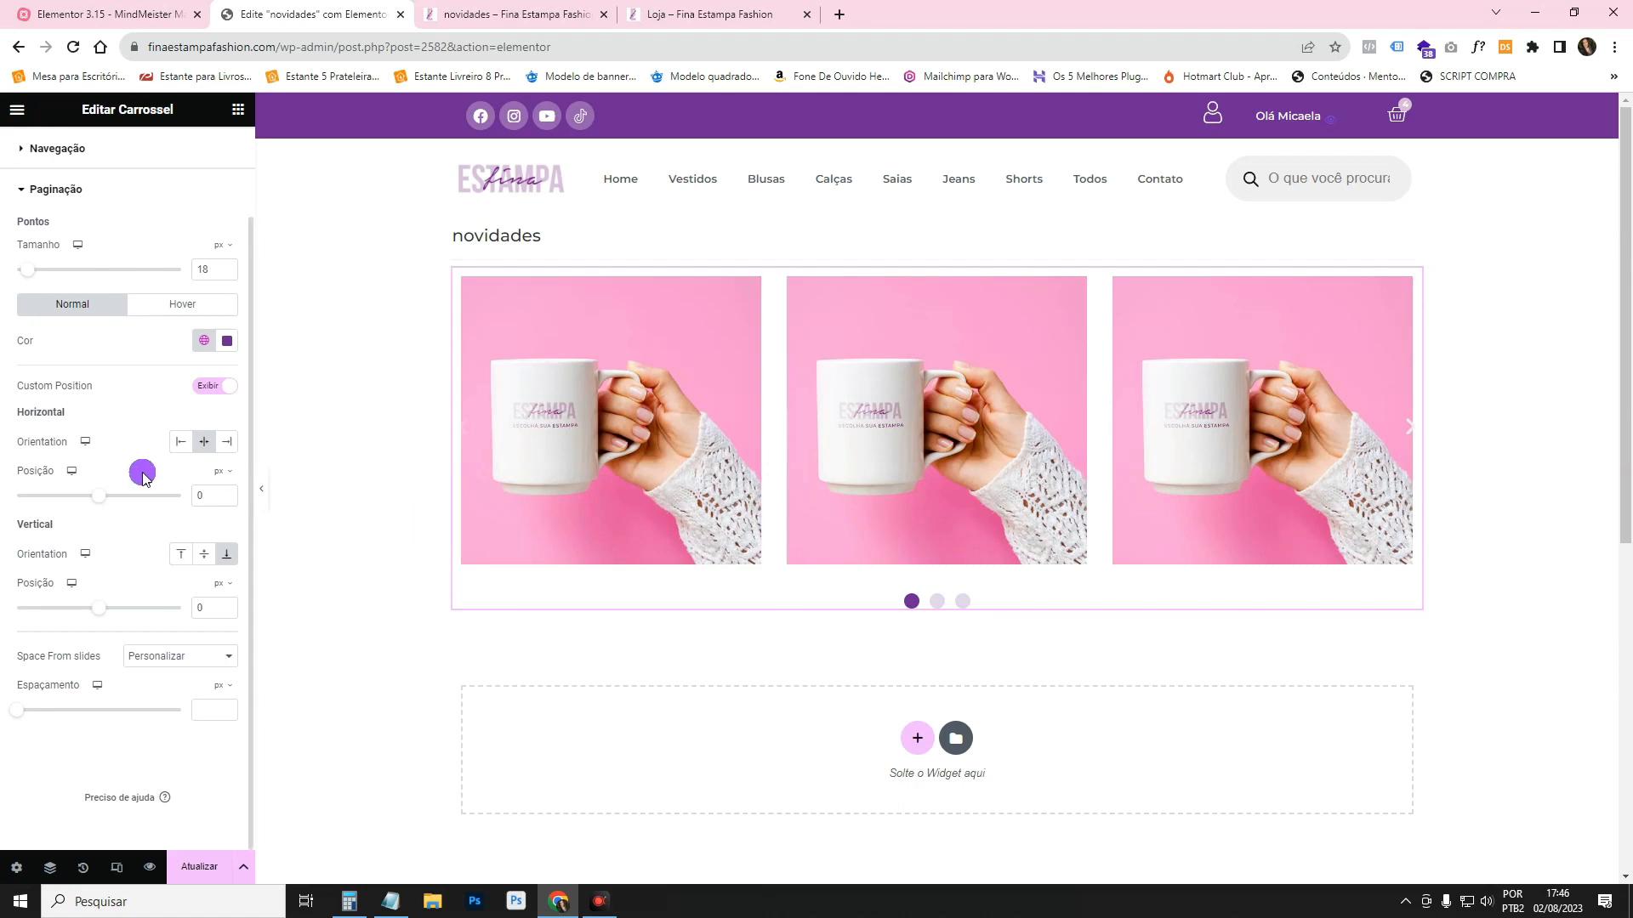
{"action": "left_click", "coordinate": [225, 442]}
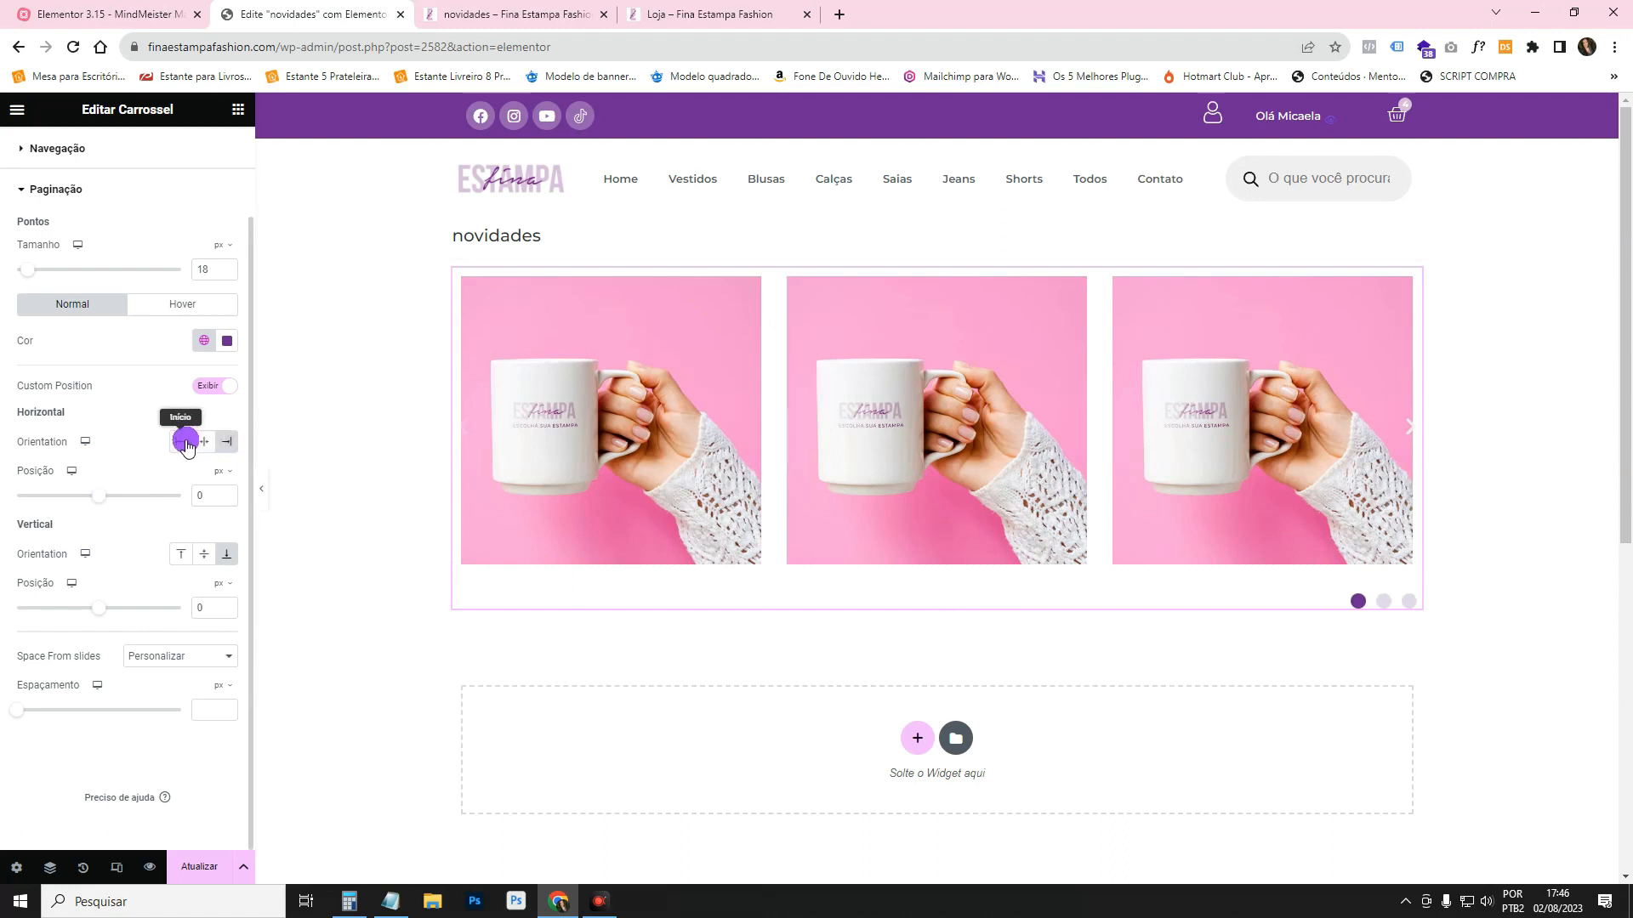
{"action": "left_click", "coordinate": [184, 443]}
{"action": "left_click", "coordinate": [205, 442]}
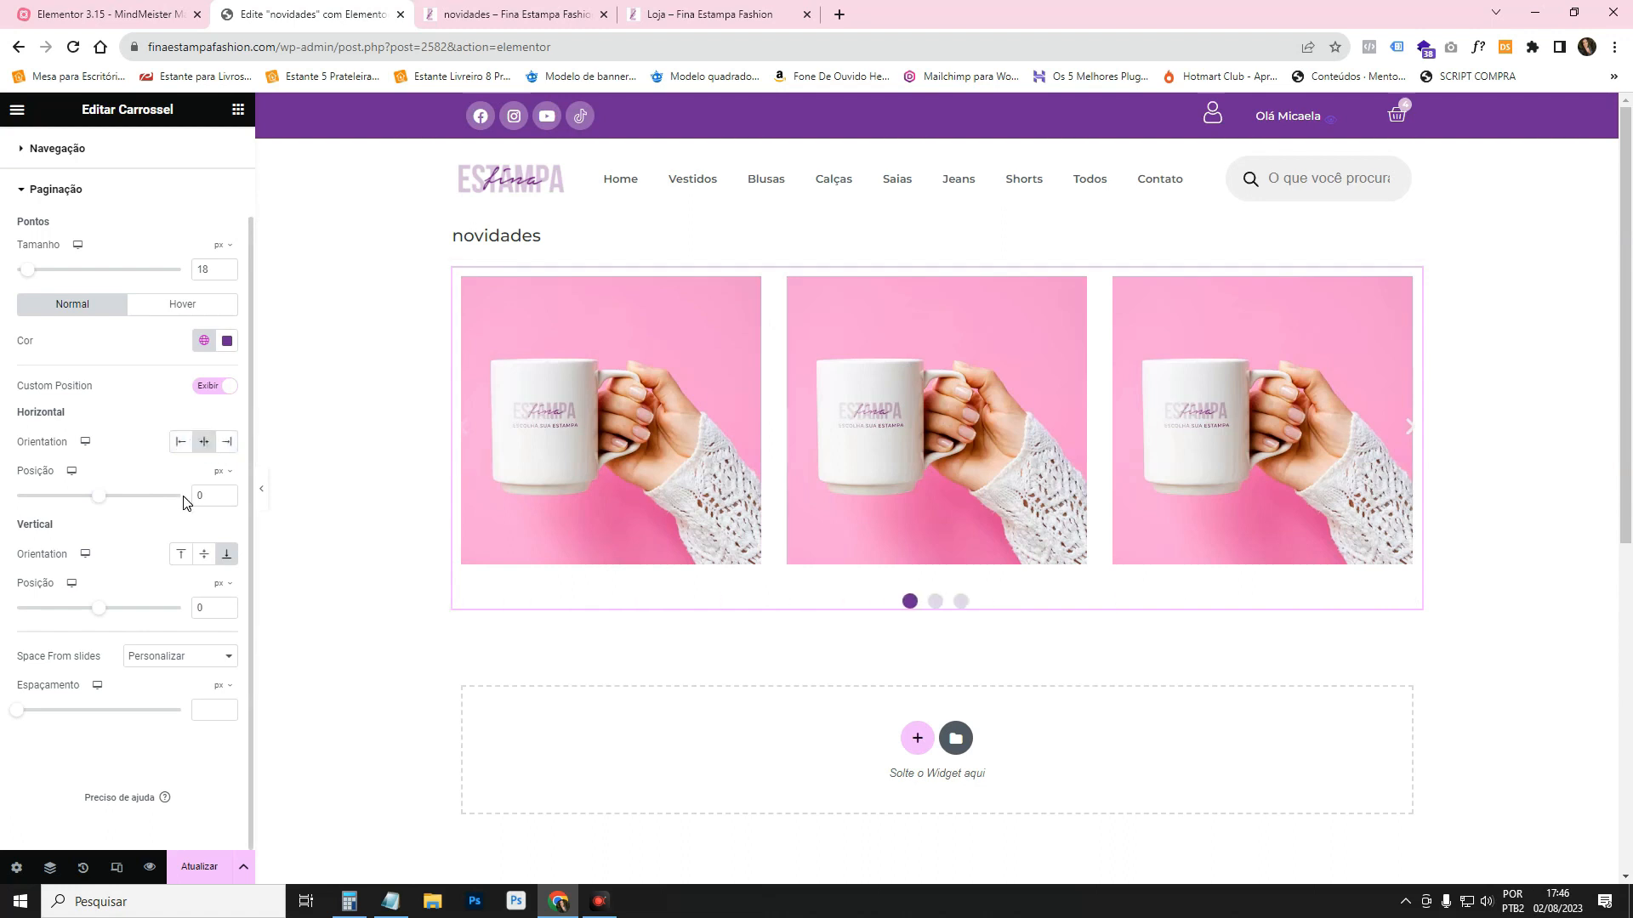
{"action": "mouse_move", "coordinate": [88, 498]}
{"action": "left_mouse_down"}
{"action": "mouse_move", "coordinate": [67, 497]}
{"action": "mouse_move", "coordinate": [100, 501]}
{"action": "left_mouse_up"}
{"action": "left_click", "coordinate": [200, 442]}
{"action": "left_click", "coordinate": [180, 443]}
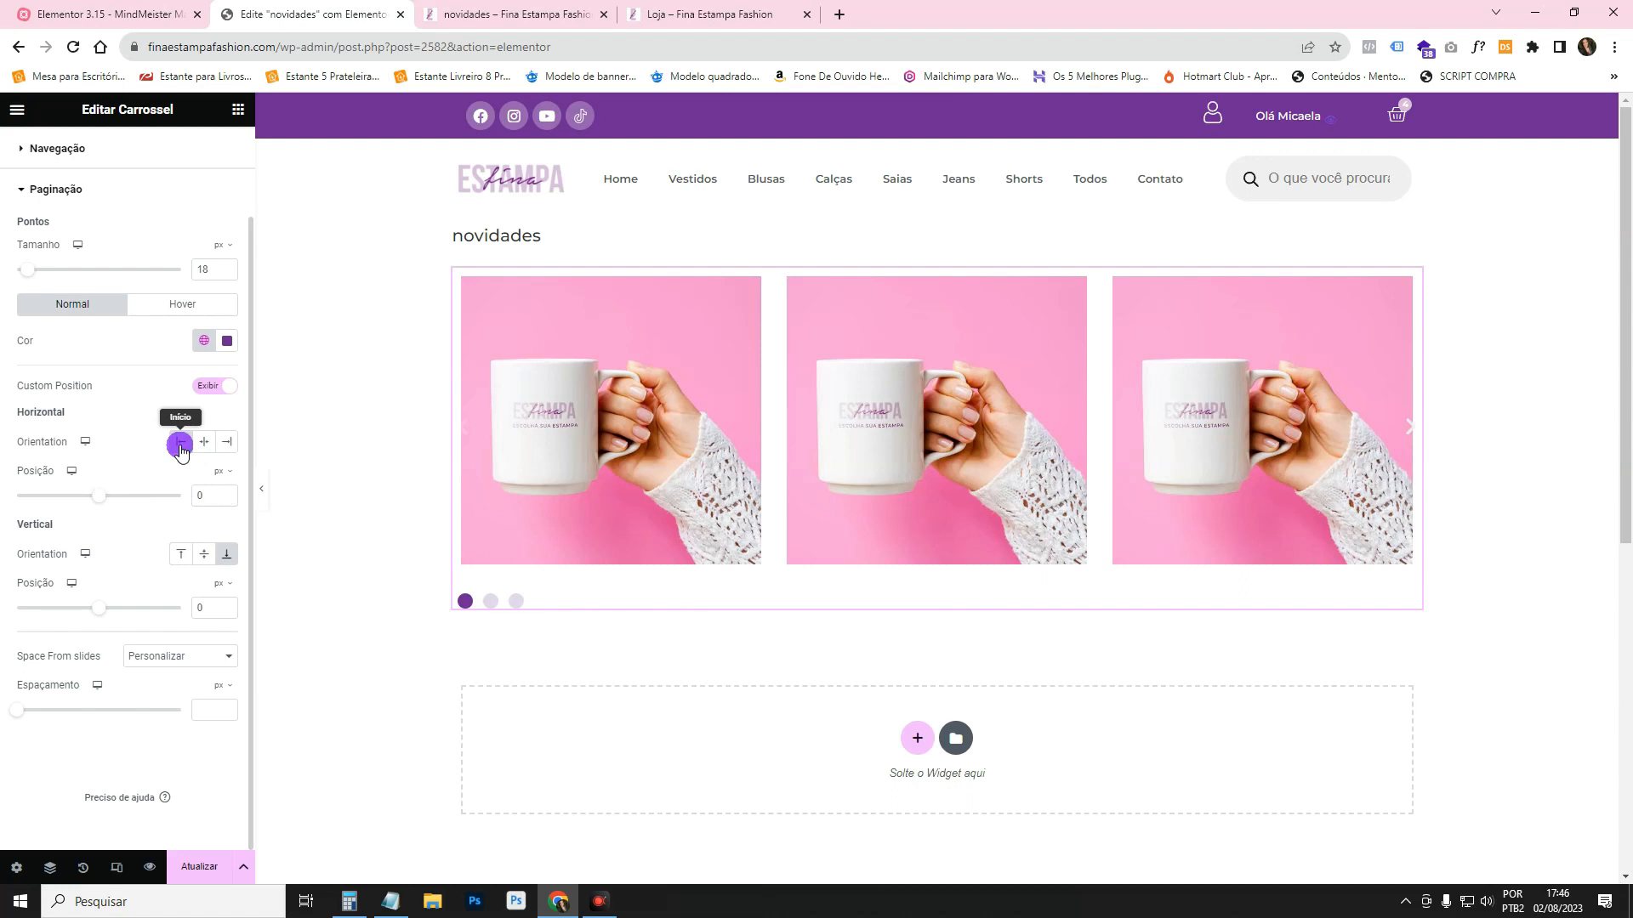
{"action": "left_click", "coordinate": [231, 443]}
{"action": "left_click", "coordinate": [190, 443]}
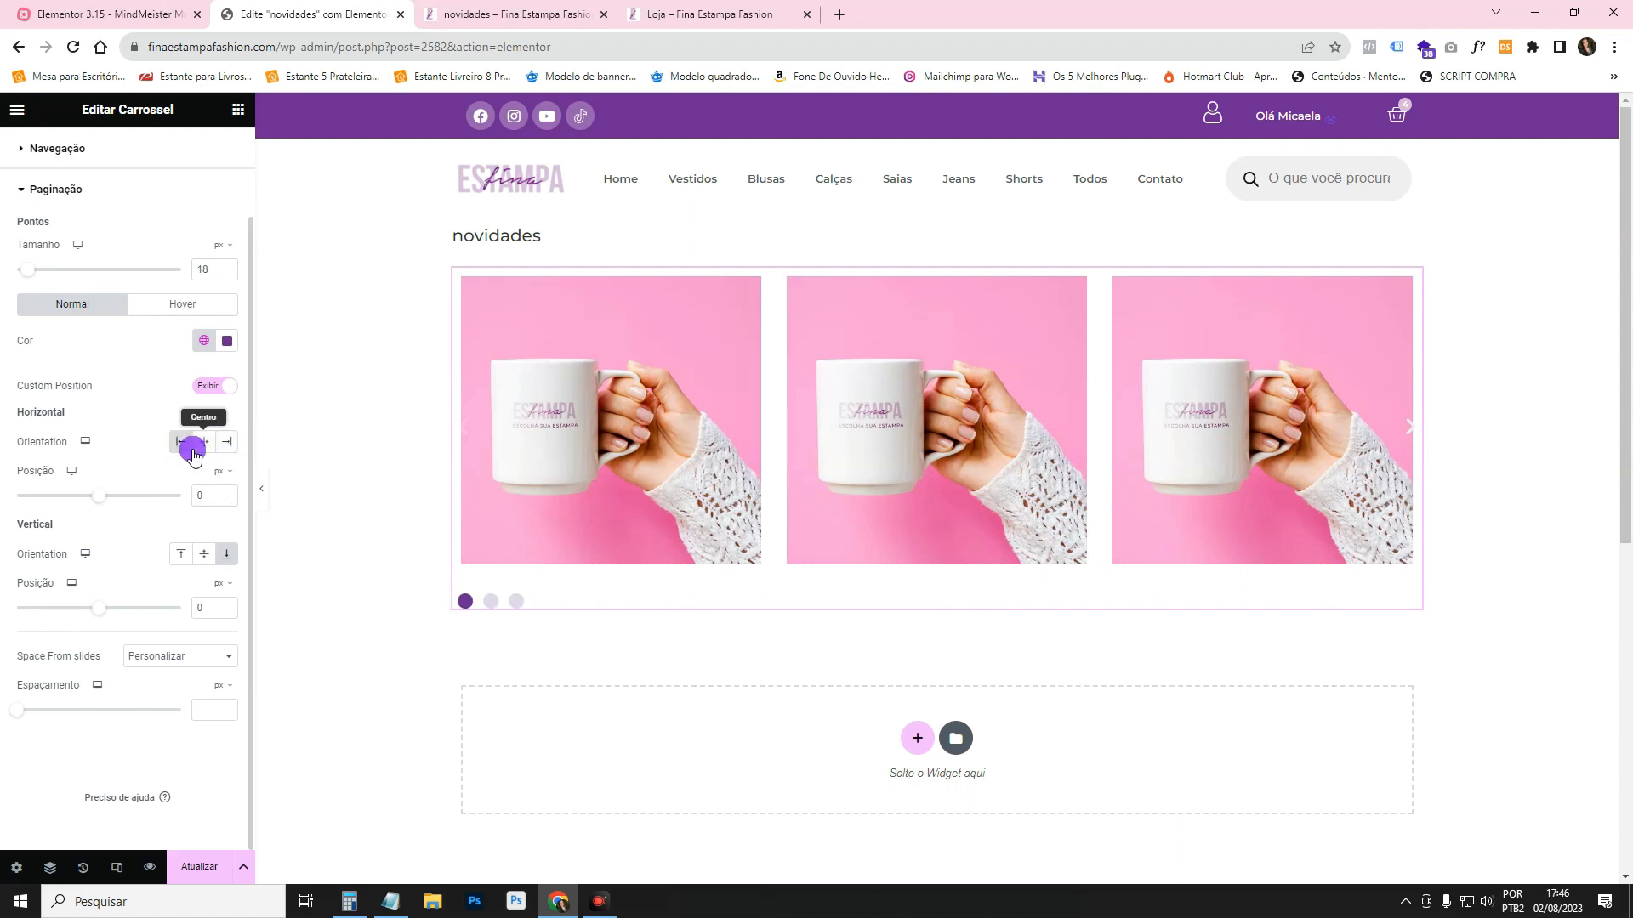
Try the center and top vertical orientations for the pagination dots and restore the bottom orientation.
{"action": "left_click", "coordinate": [205, 554]}
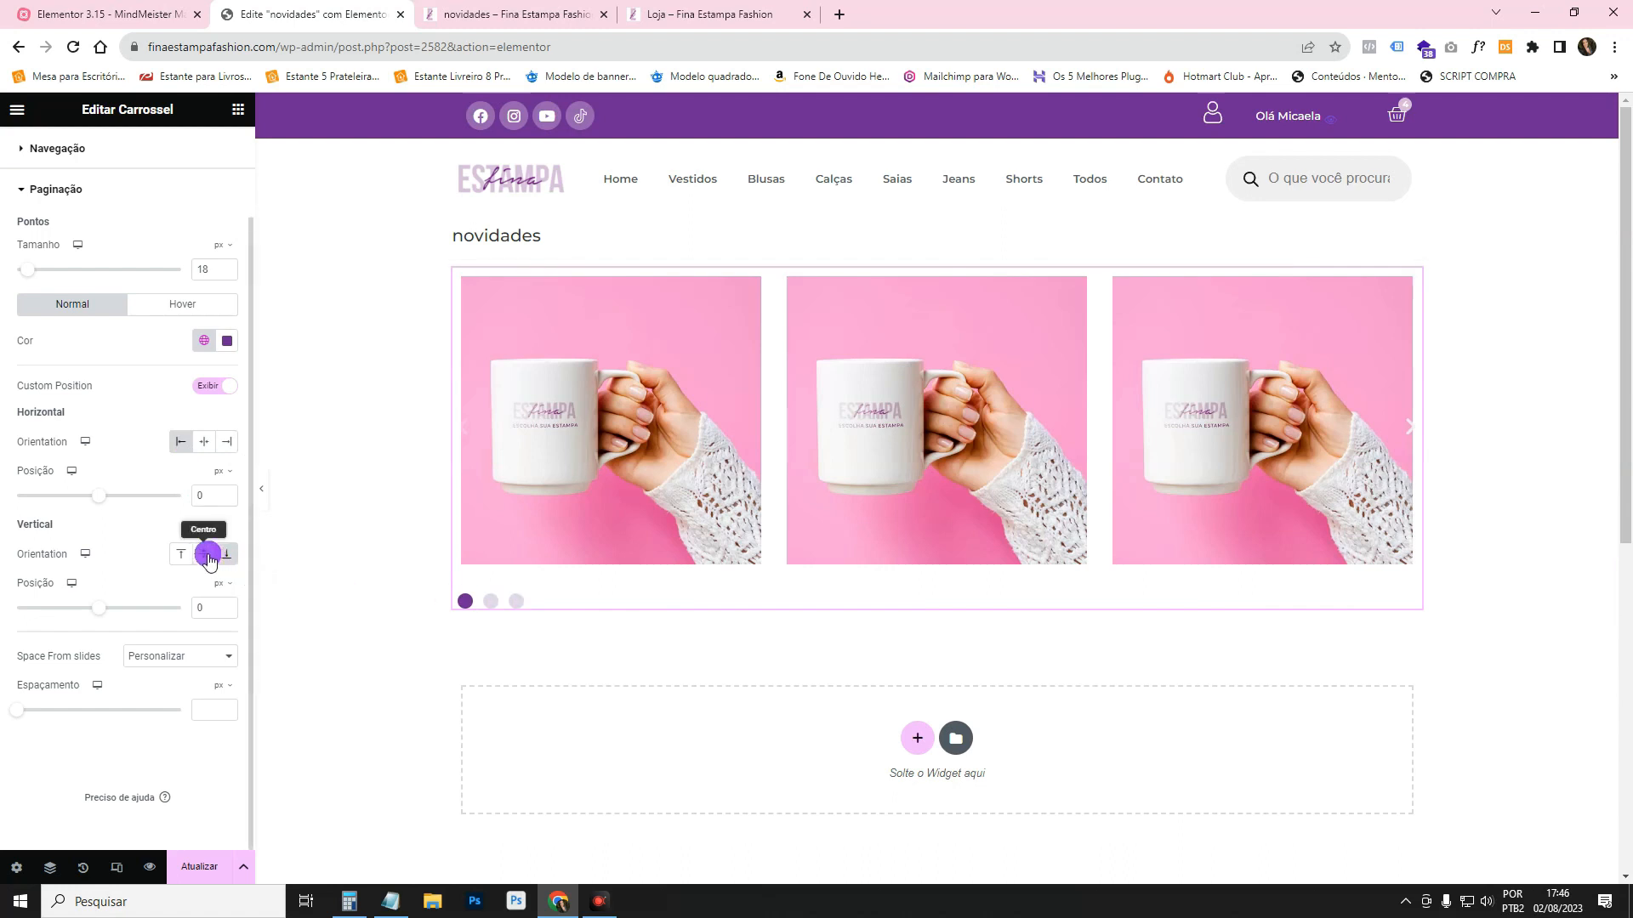
{"action": "left_click", "coordinate": [209, 555]}
{"action": "left_click", "coordinate": [185, 555]}
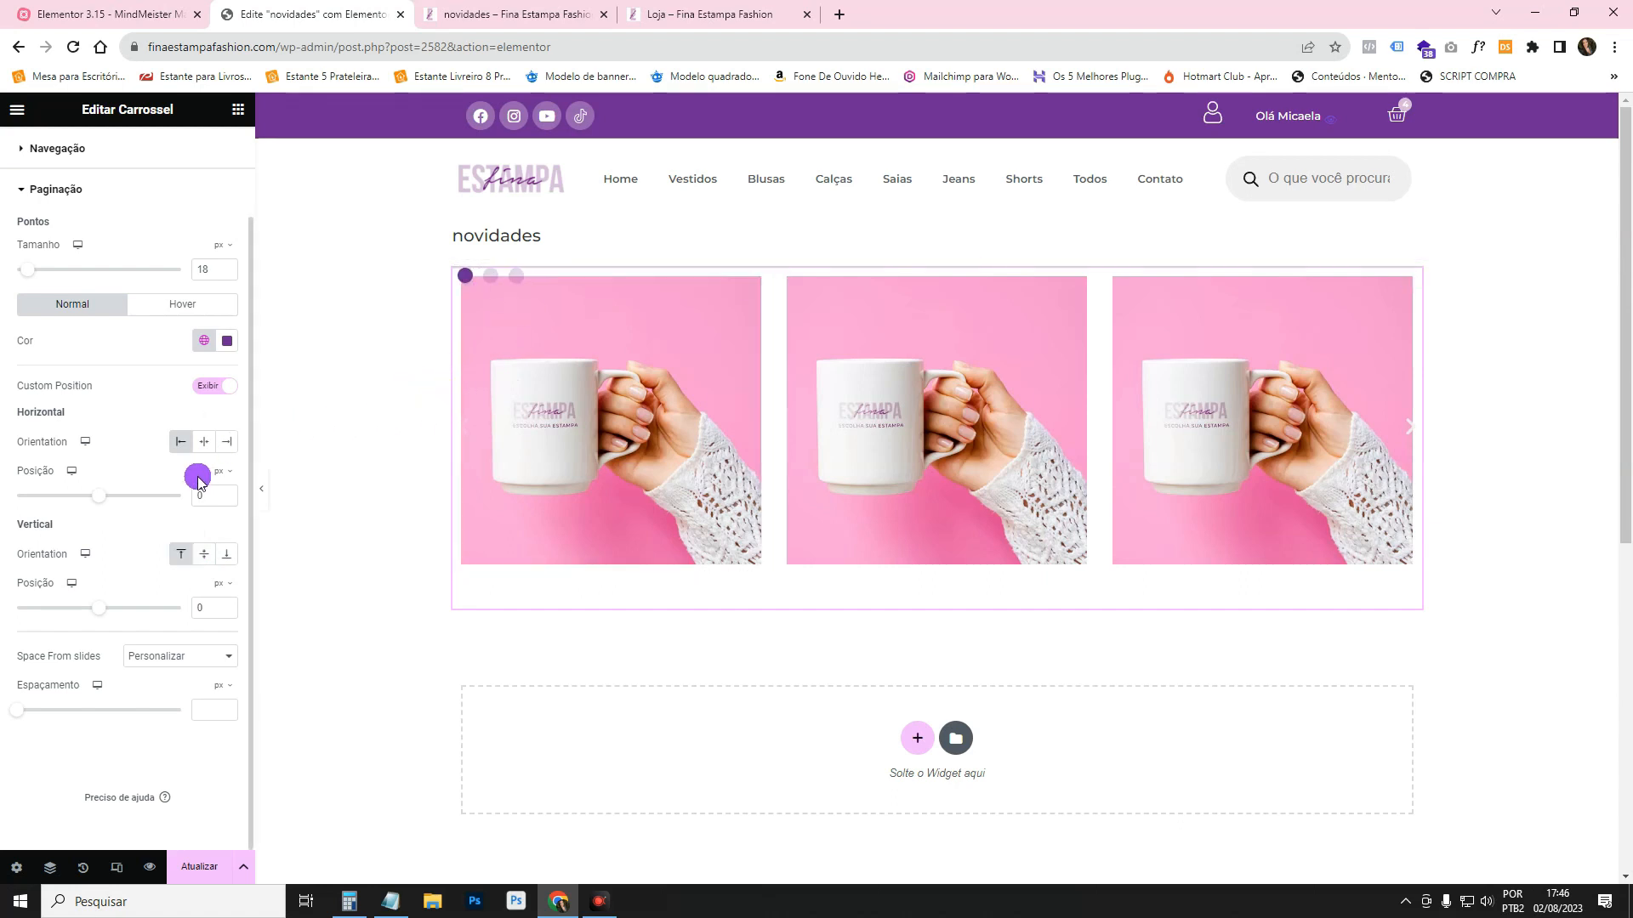
{"action": "scroll", "coordinate": [198, 480], "scroll_direction": "up", "scroll_amount": 2}
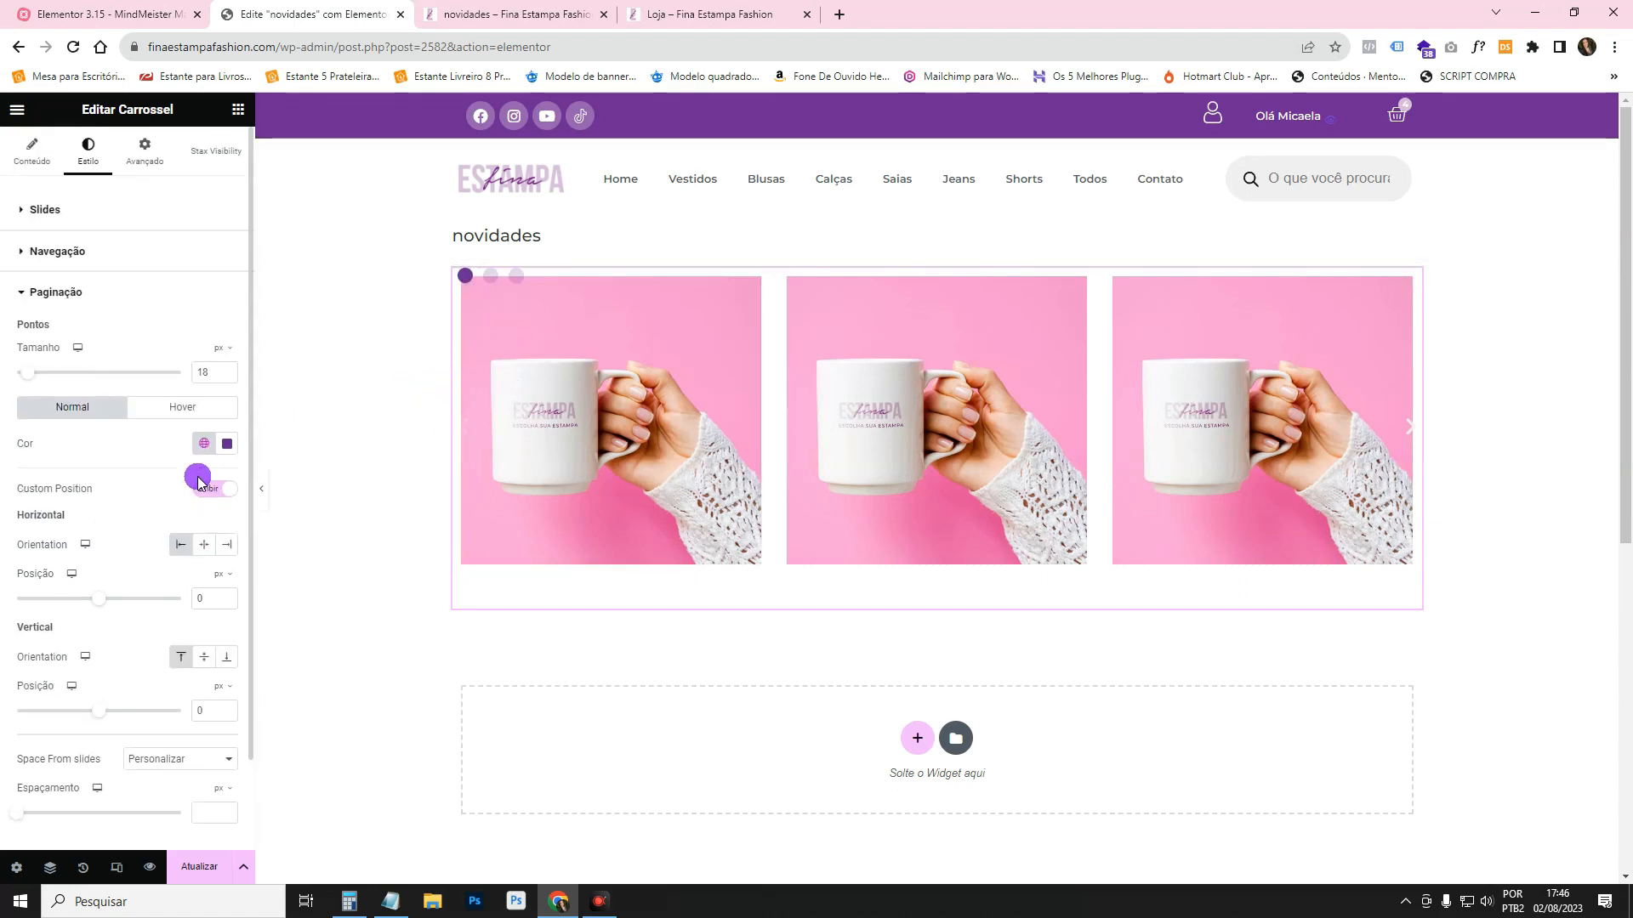
{"action": "left_click", "coordinate": [148, 261]}
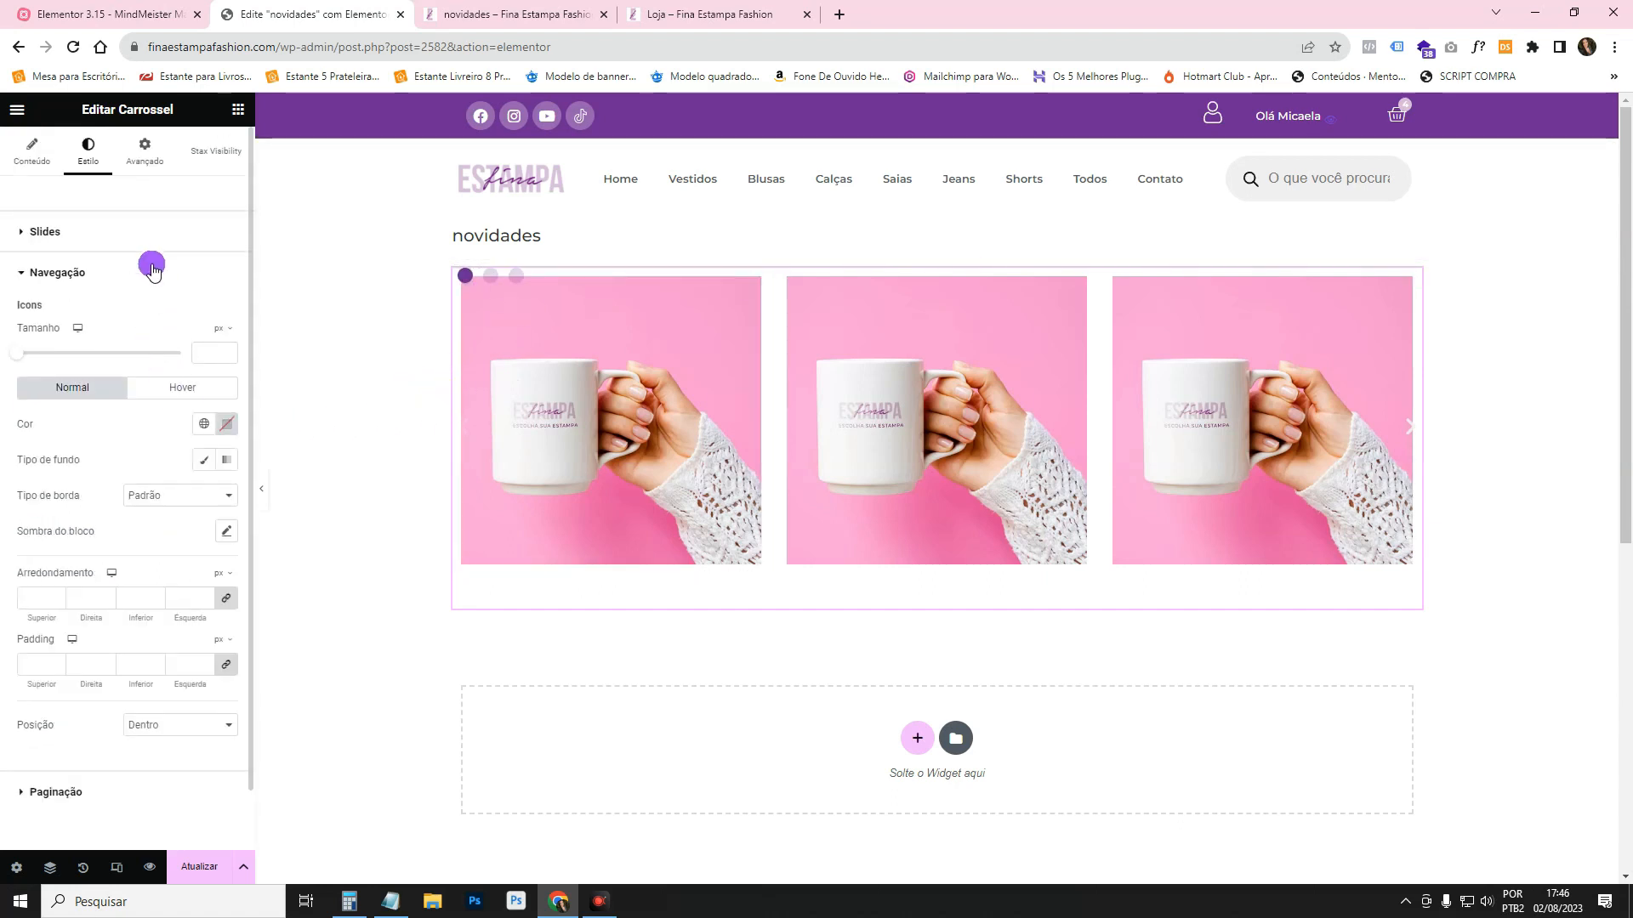
{"action": "left_click", "coordinate": [96, 804]}
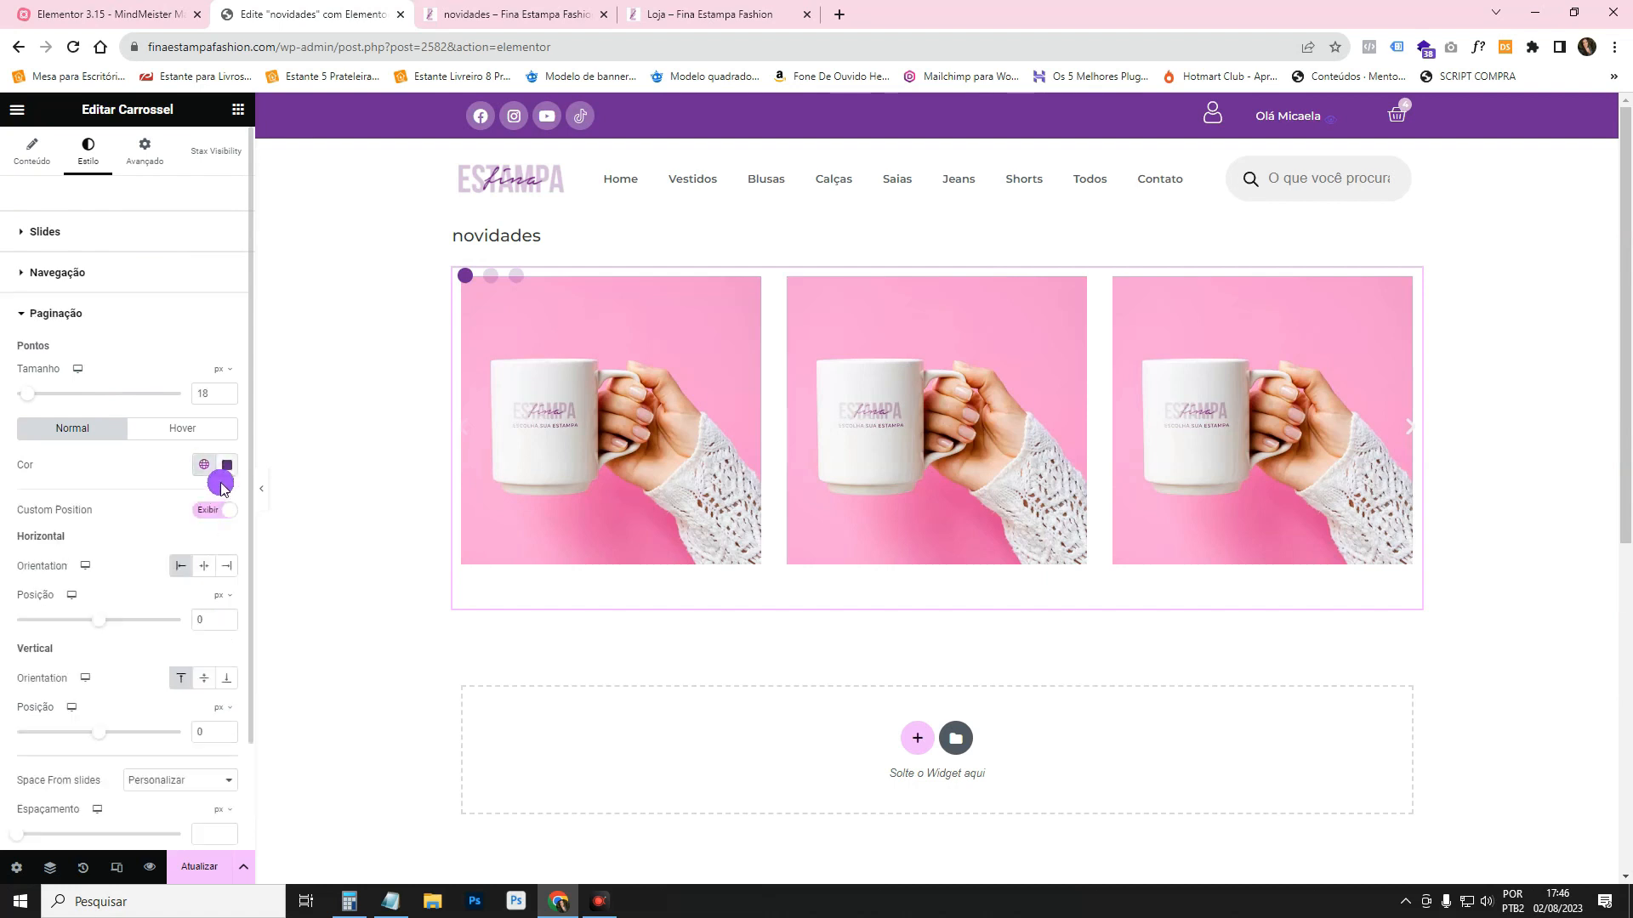
{"action": "left_click", "coordinate": [227, 678]}
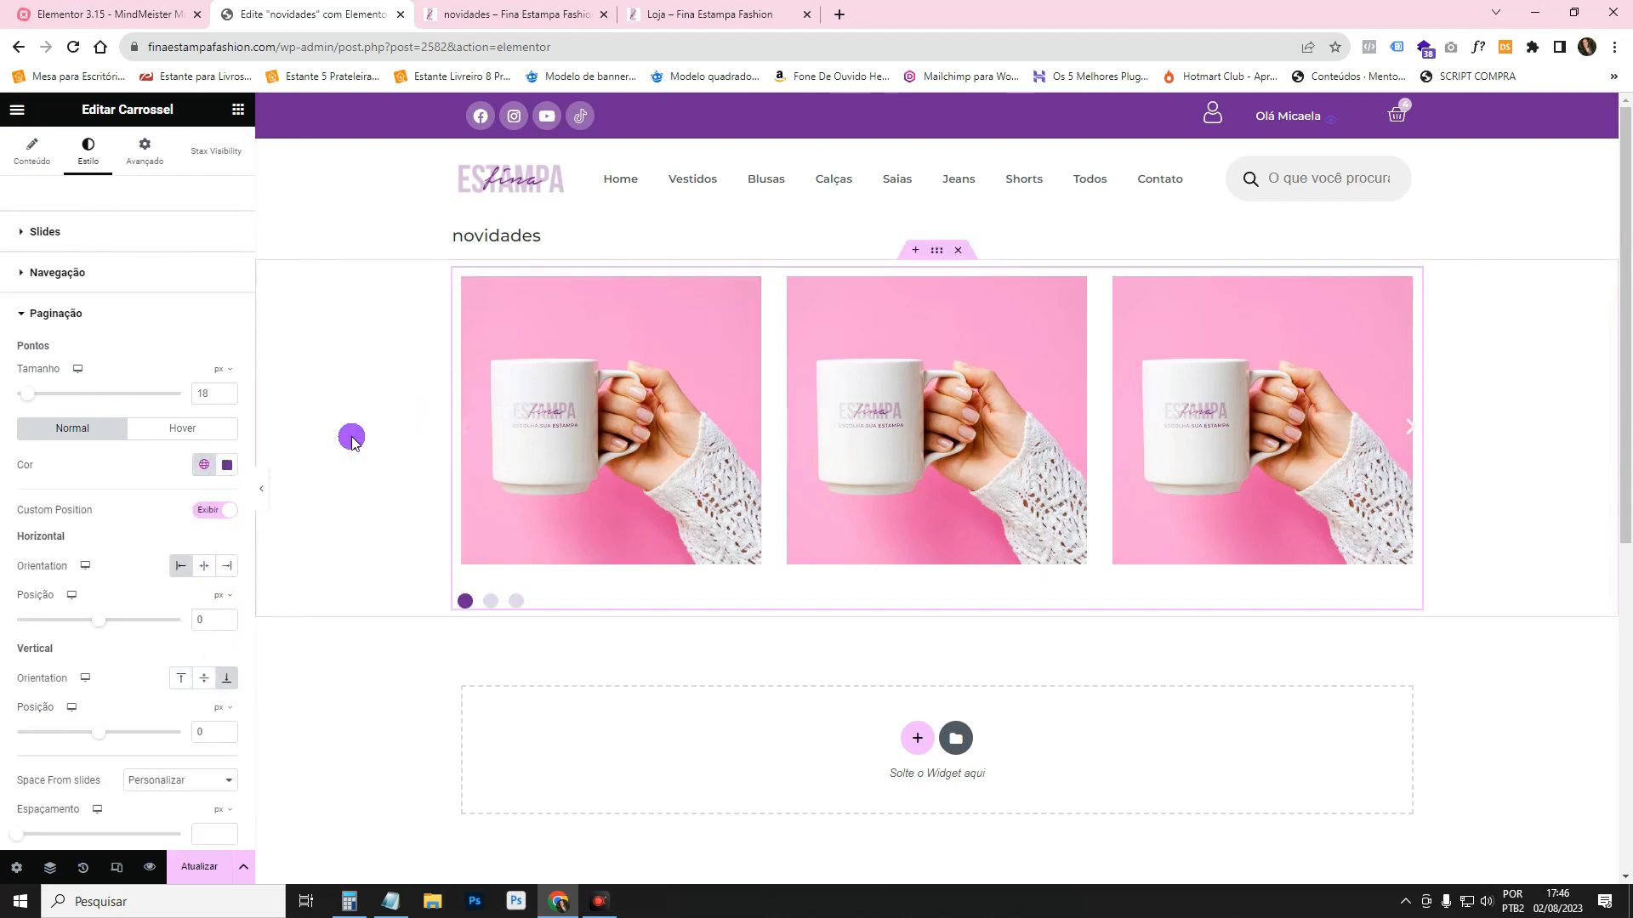
Set the carousel's navigation arrows to the global color Roxo.
{"action": "left_click", "coordinate": [154, 333]}
{"action": "left_click", "coordinate": [211, 423]}
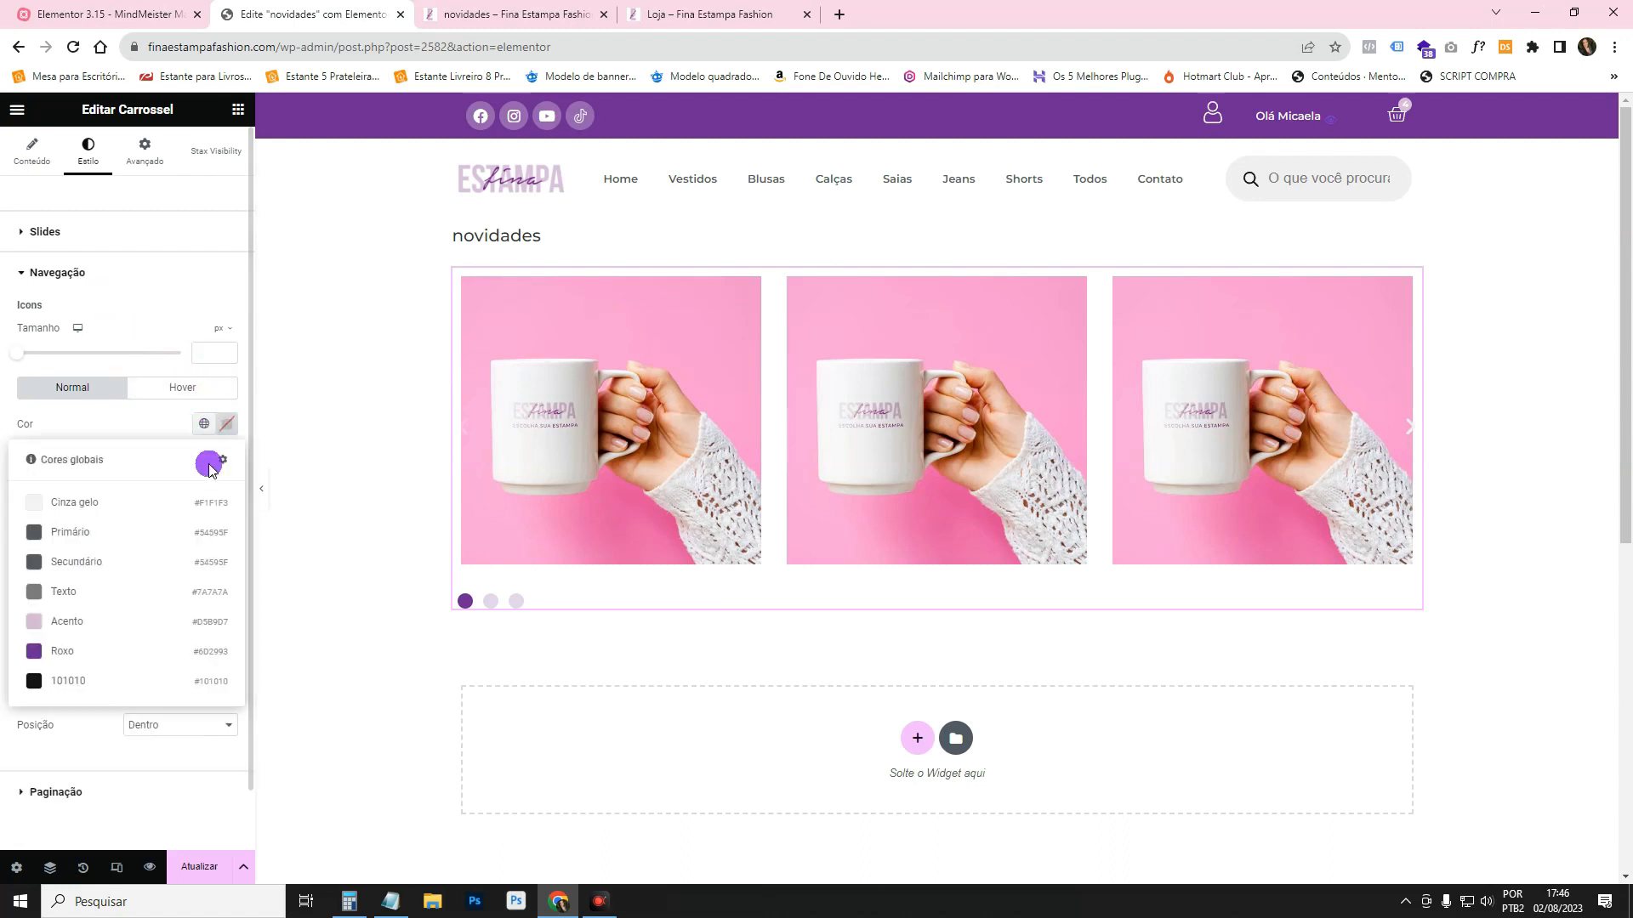
{"action": "left_click", "coordinate": [156, 646]}
{"action": "left_click", "coordinate": [205, 461]}
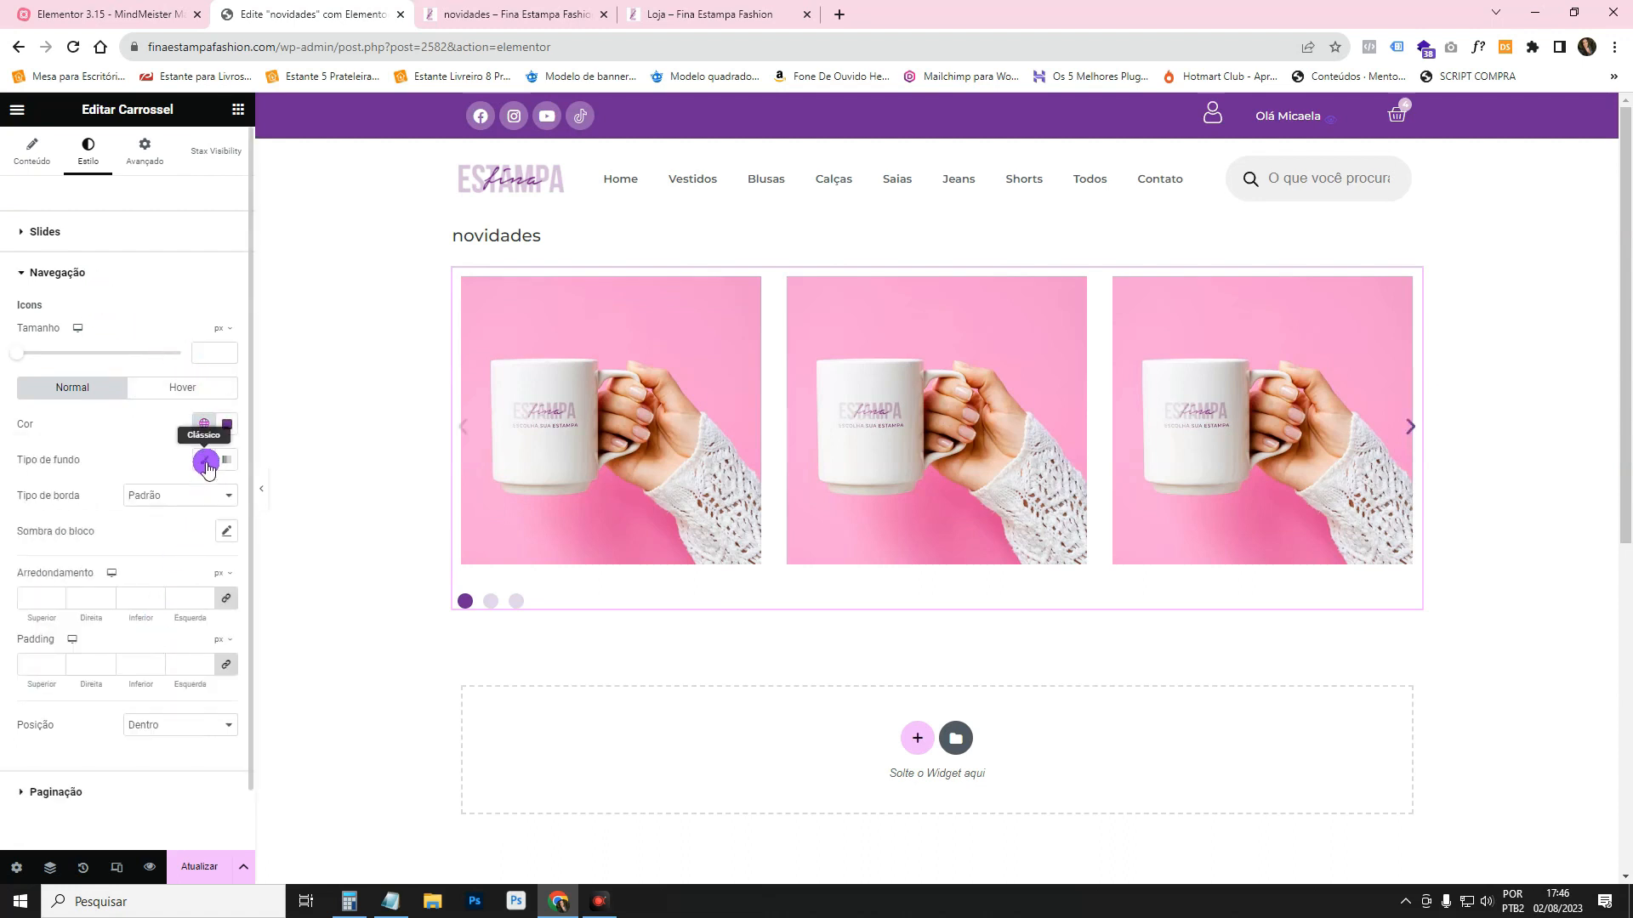
{"action": "left_click", "coordinate": [461, 429]}
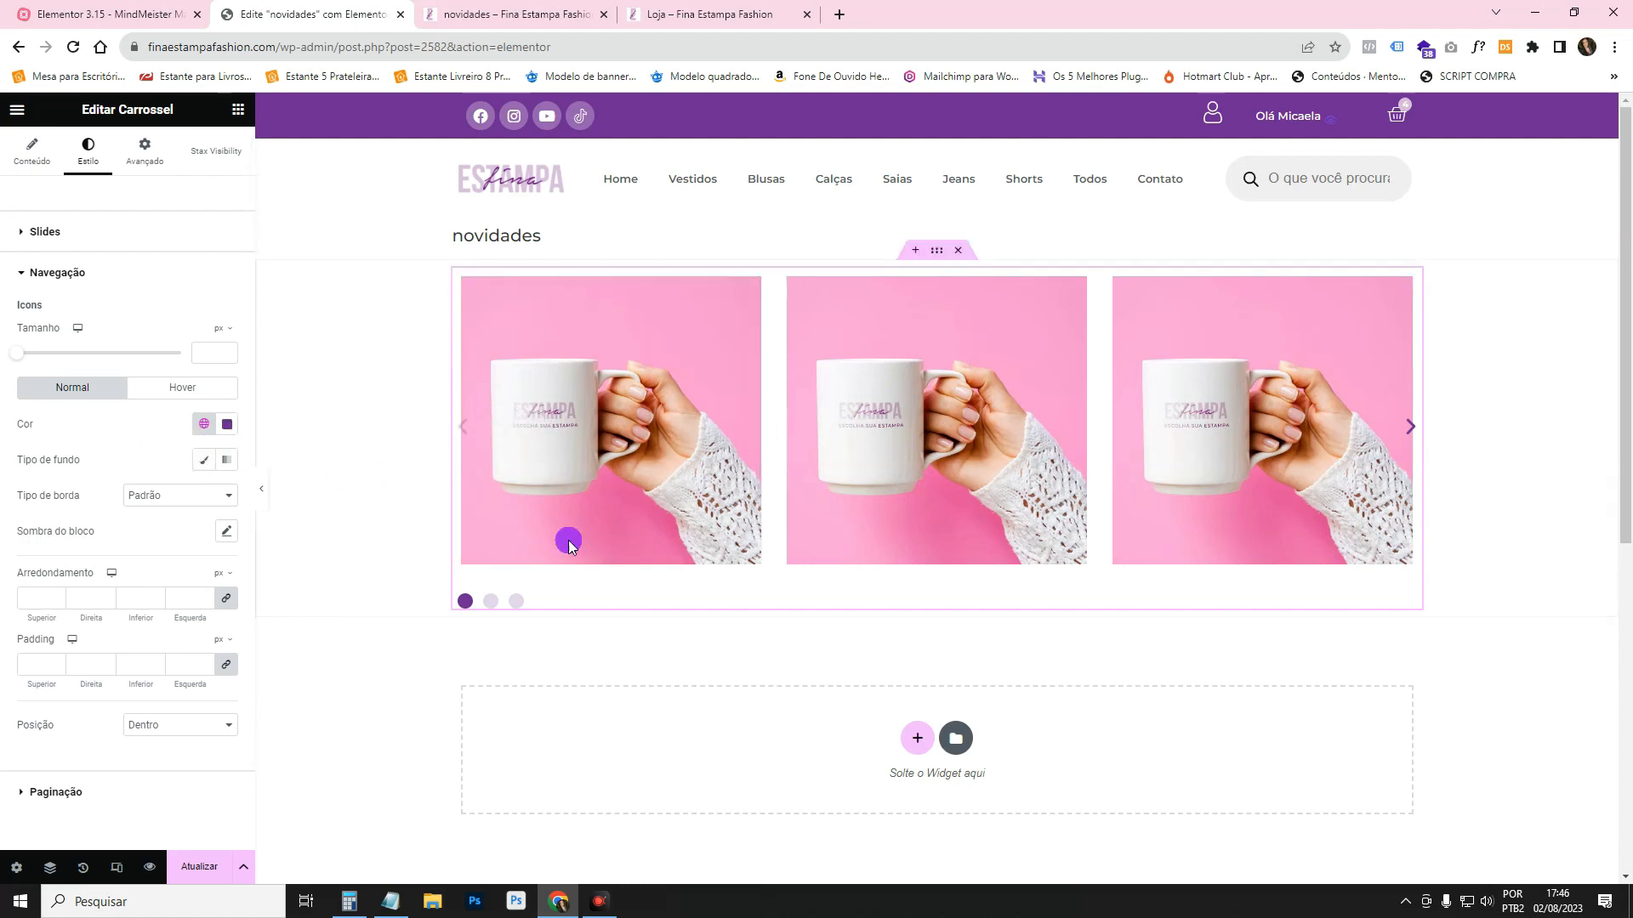
Make the navigation arrows white on a Clássico background in global Roxo, with Arredondamento of 30 px on all corners.
{"action": "left_click", "coordinate": [228, 425]}
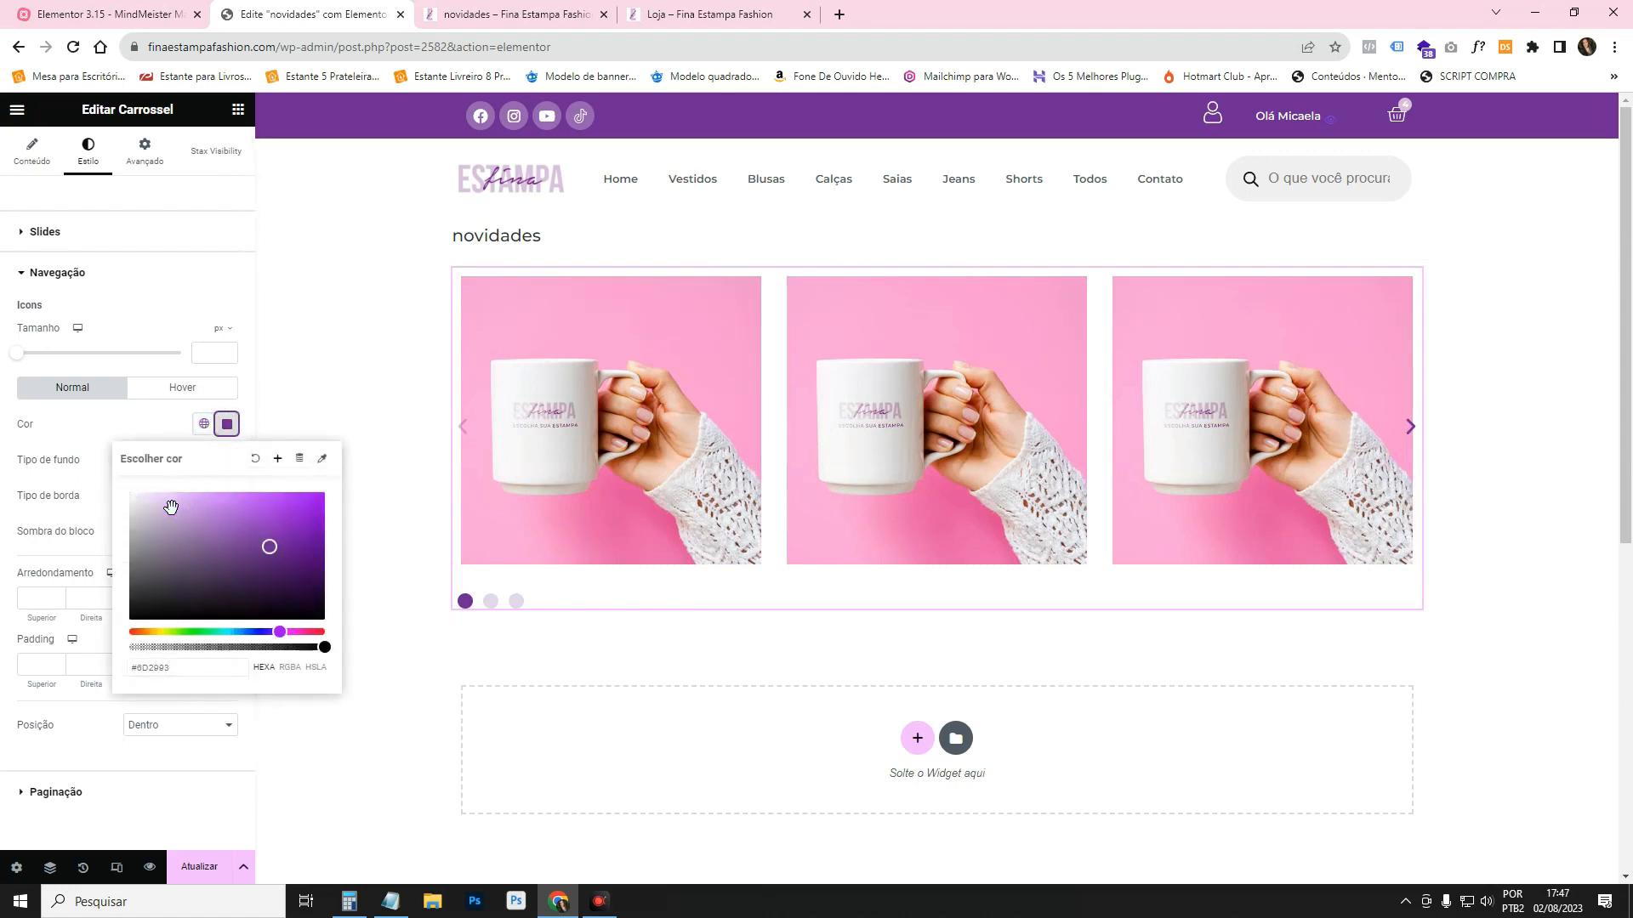
{"action": "left_click", "coordinate": [171, 508]}
{"action": "left_click", "coordinate": [227, 423]}
{"action": "left_click", "coordinate": [204, 459]}
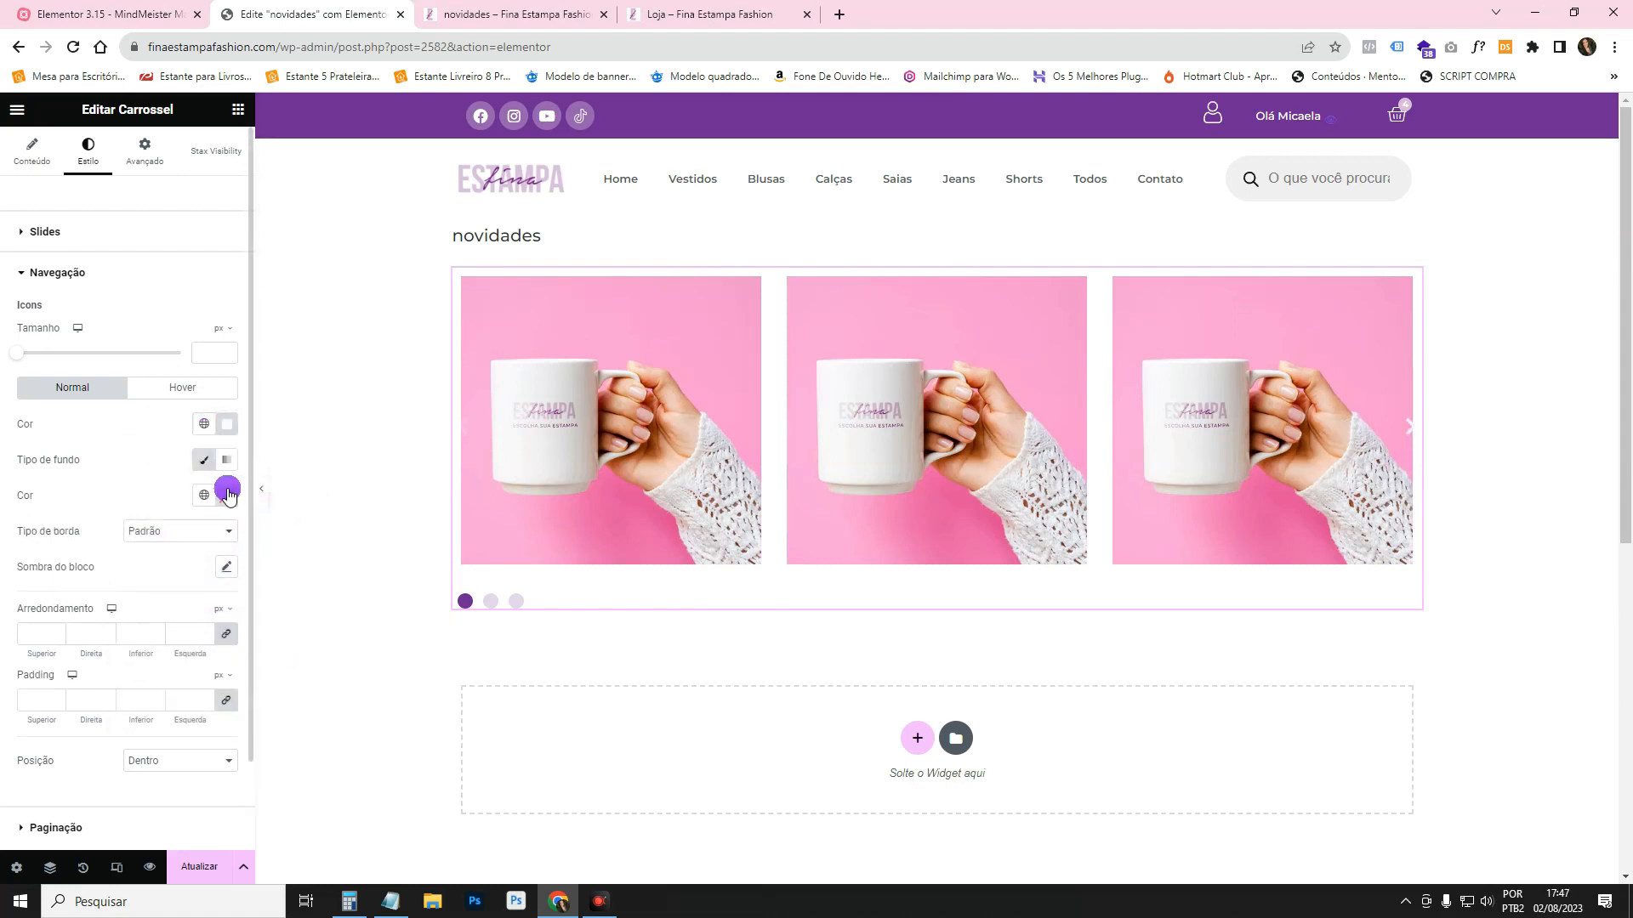
{"action": "left_click", "coordinate": [204, 495]}
{"action": "left_click", "coordinate": [140, 717]}
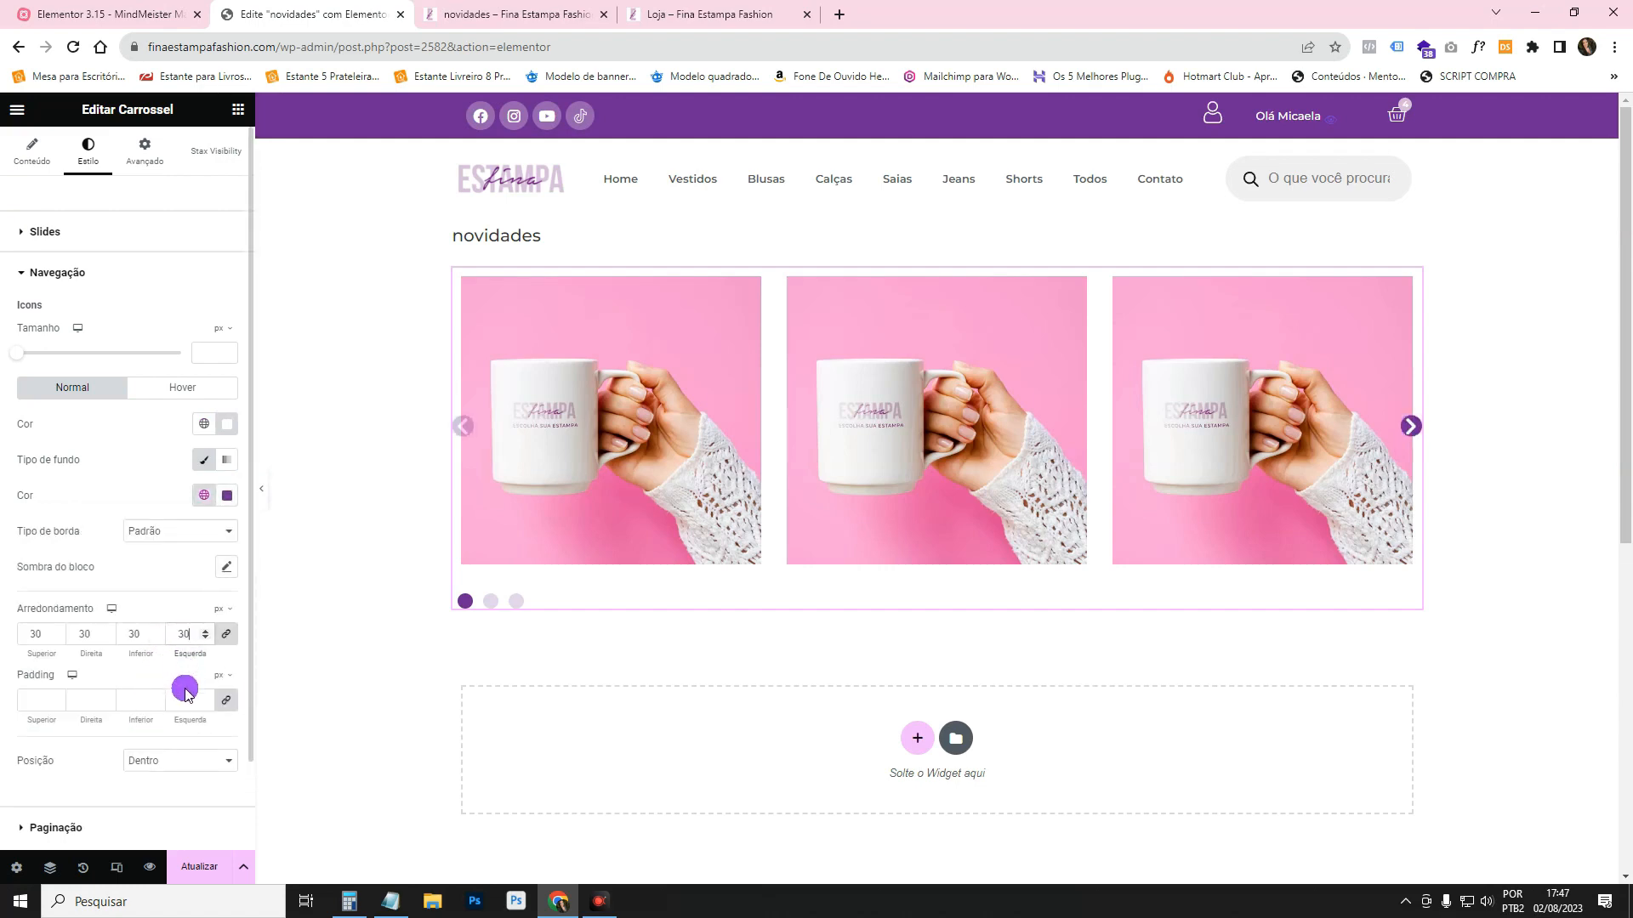
Set the navigation arrows' padding to 8 px on all sides and their icon size to 21 px.
{"action": "type", "text": "15"}
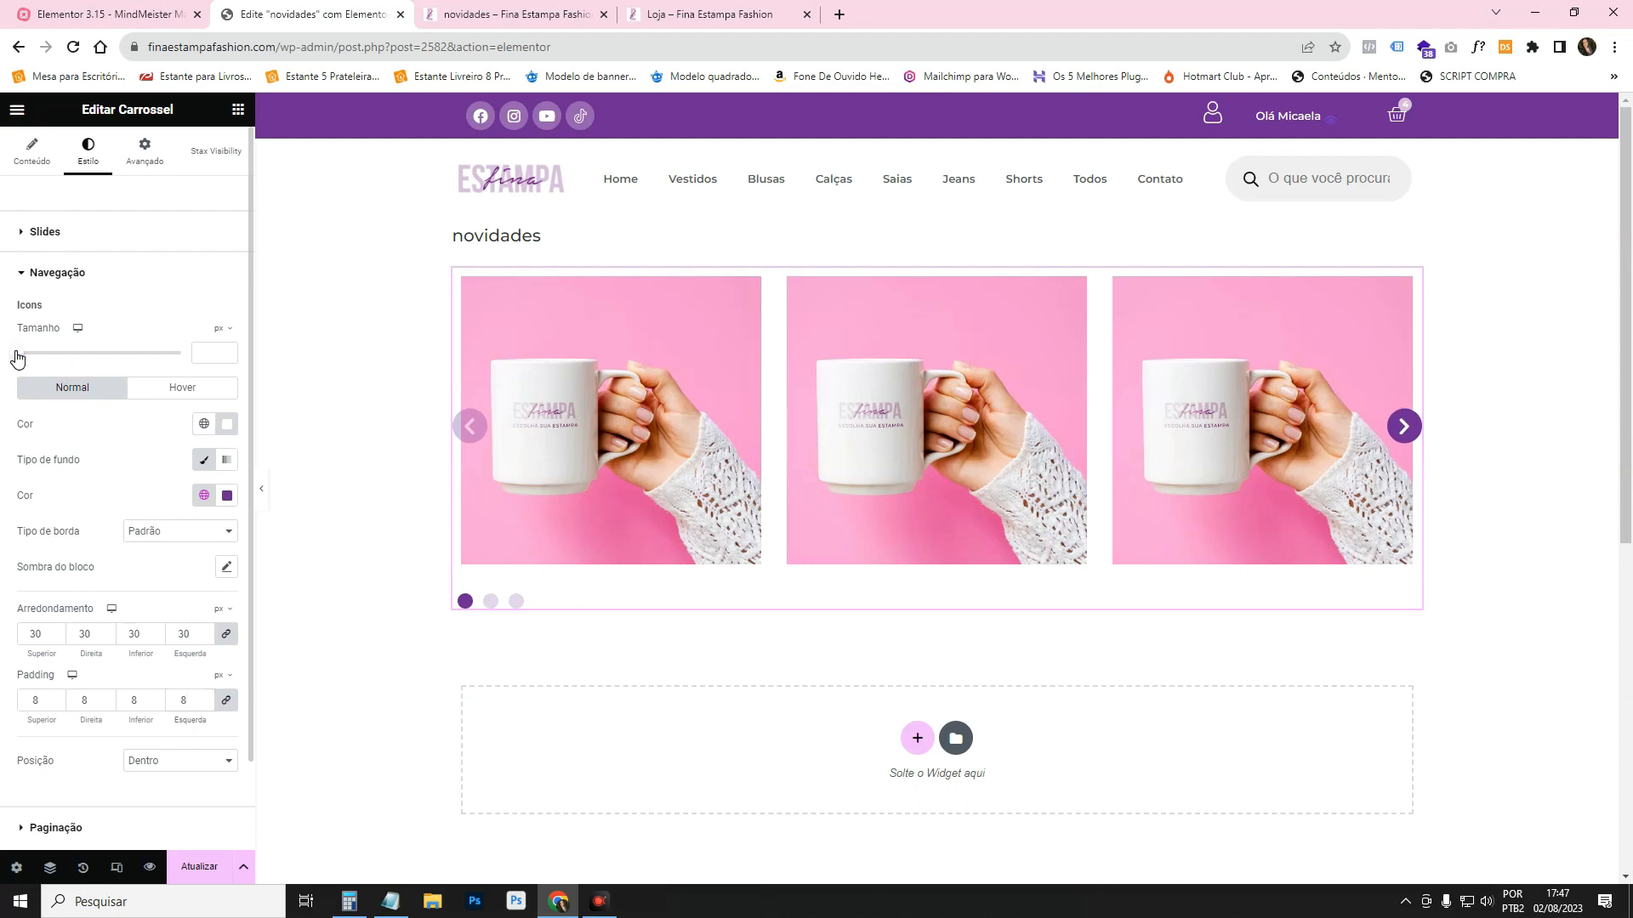
{"action": "left_click_drag", "start_coordinate": [16, 357], "coordinate": [30, 361]}
Give the navigation arrows a hover state with a white icon and a Clássico background in global Acento.
{"action": "left_click", "coordinate": [202, 389]}
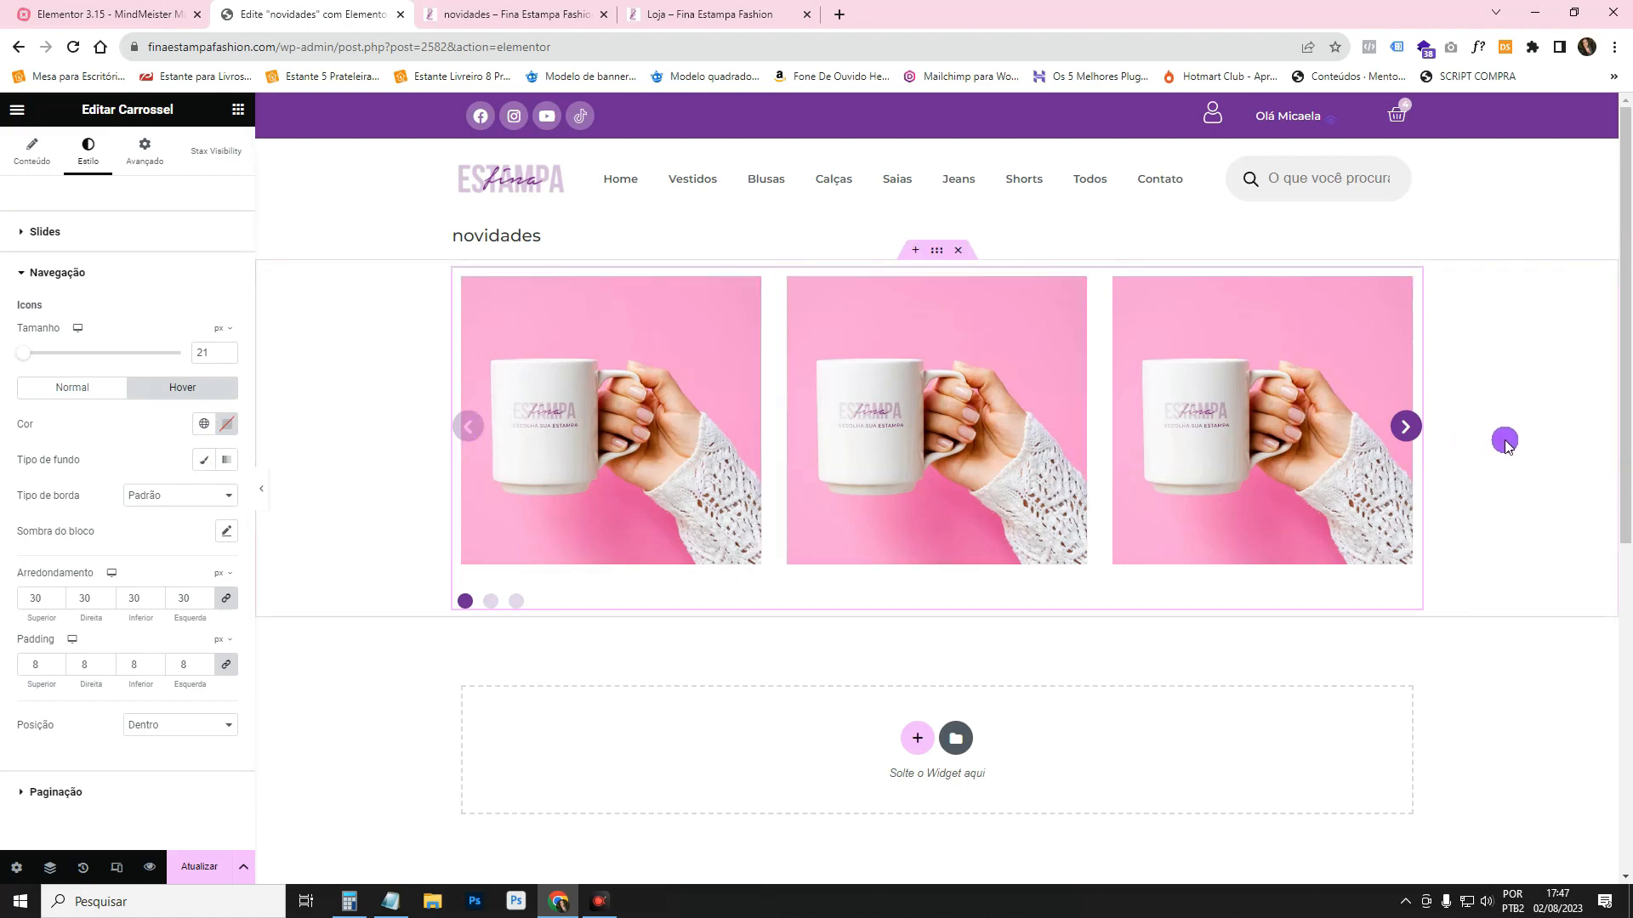
{"action": "left_click", "coordinate": [224, 426]}
{"action": "left_click", "coordinate": [136, 419]}
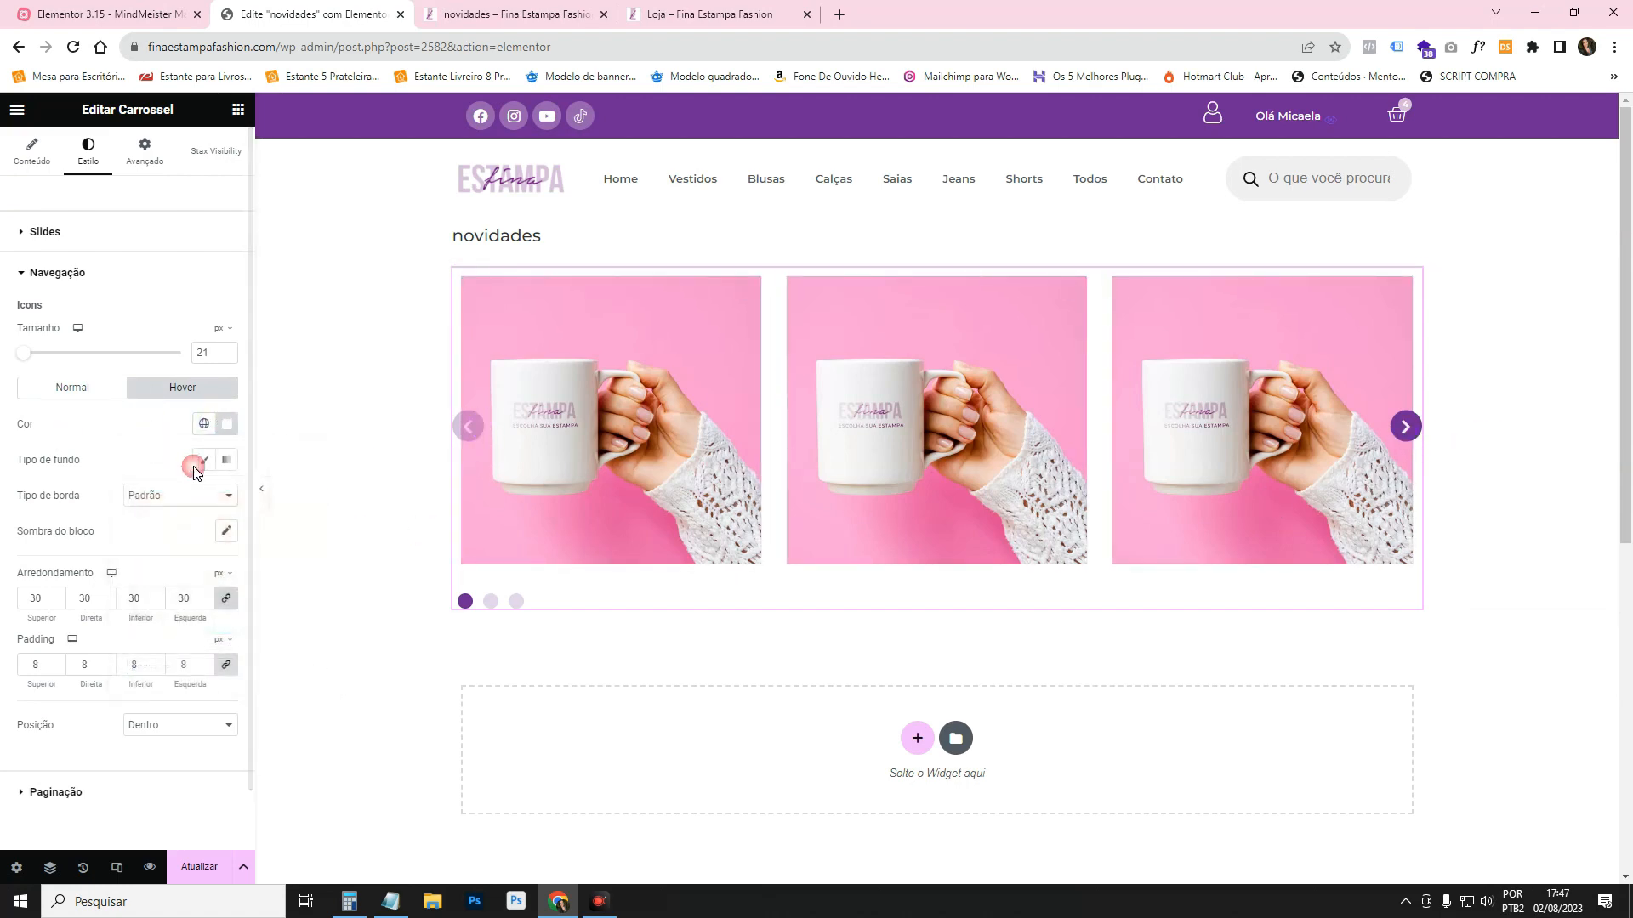
{"action": "left_click", "coordinate": [204, 460]}
{"action": "left_click", "coordinate": [204, 495]}
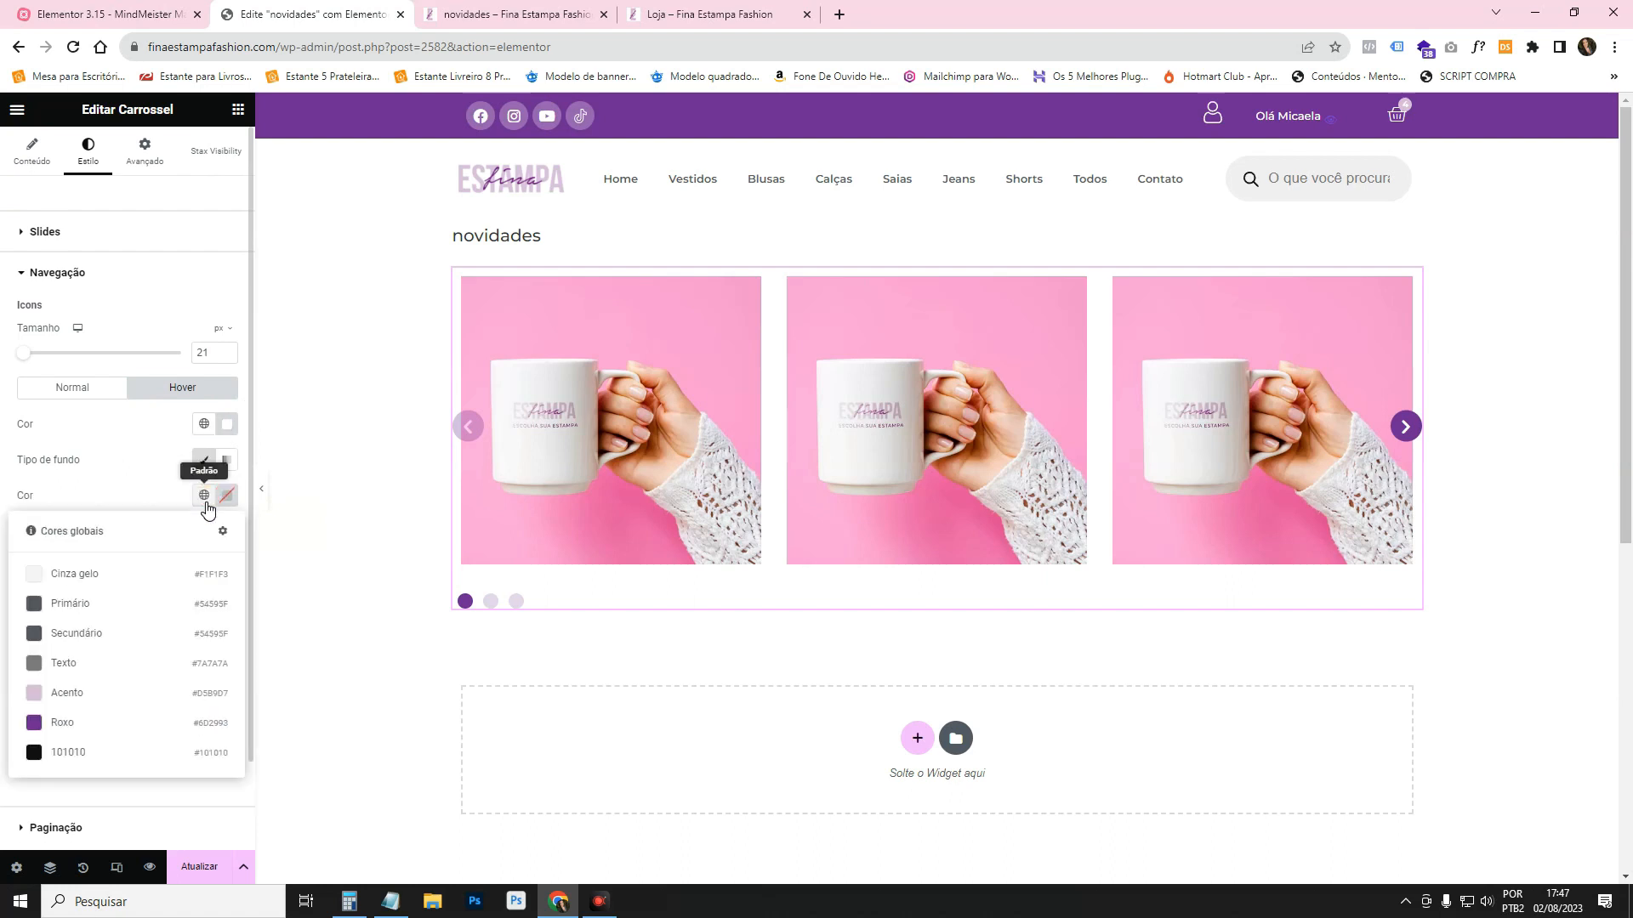
{"action": "left_click", "coordinate": [129, 693]}
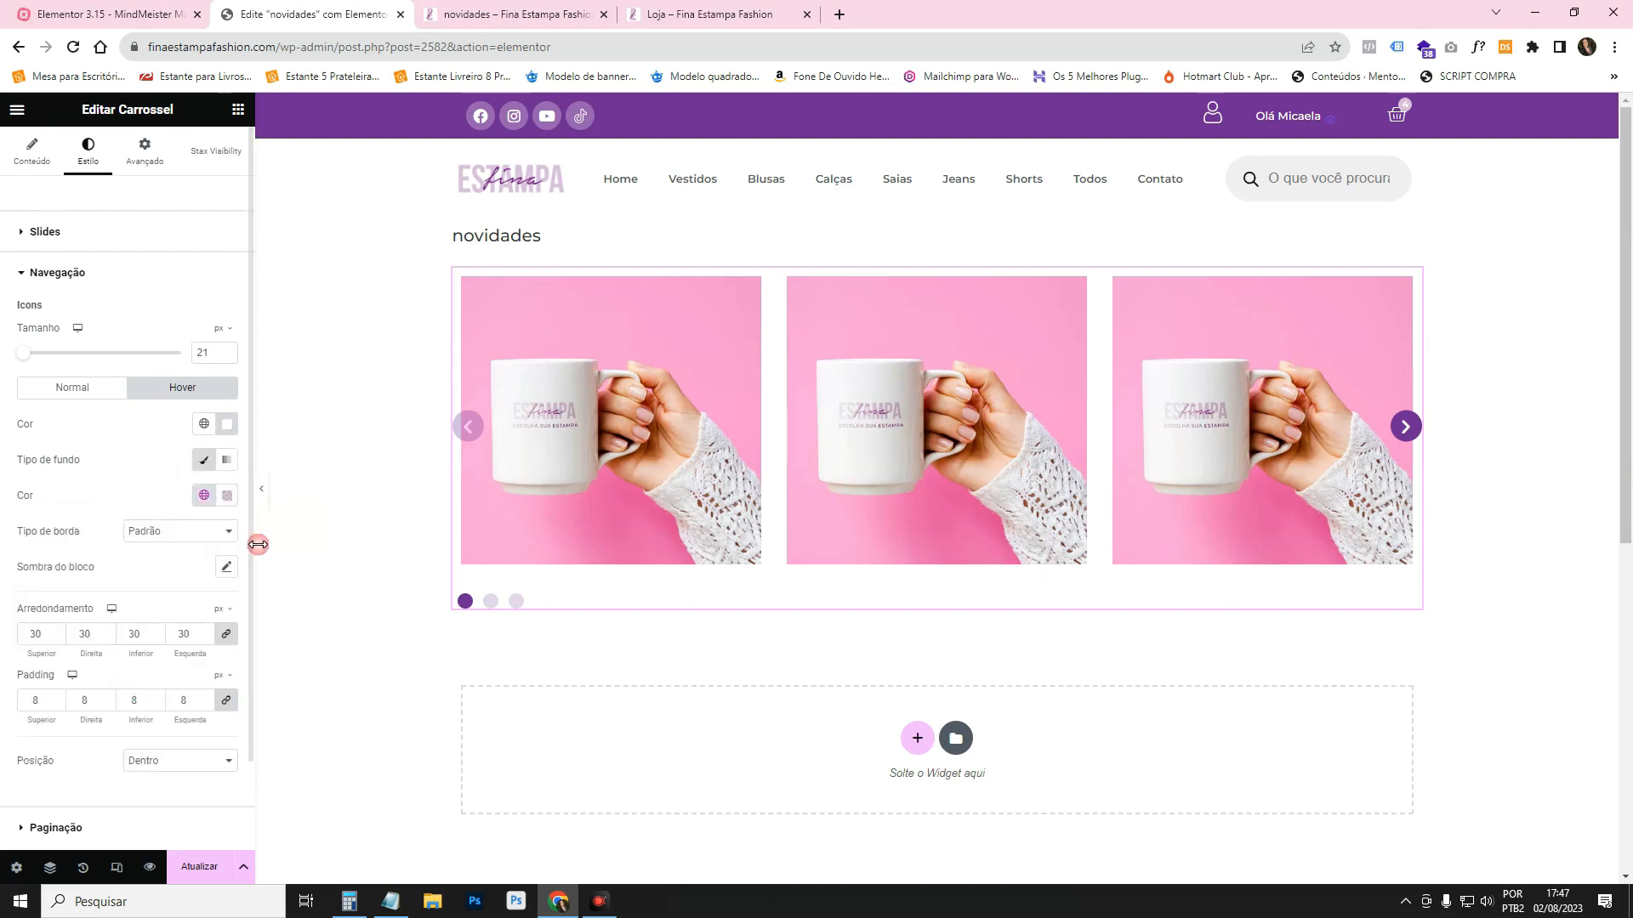
Preview the carousel with the editing panel hidden, move forward and back through its slides, and show the panel again.
{"action": "left_click", "coordinate": [262, 493]}
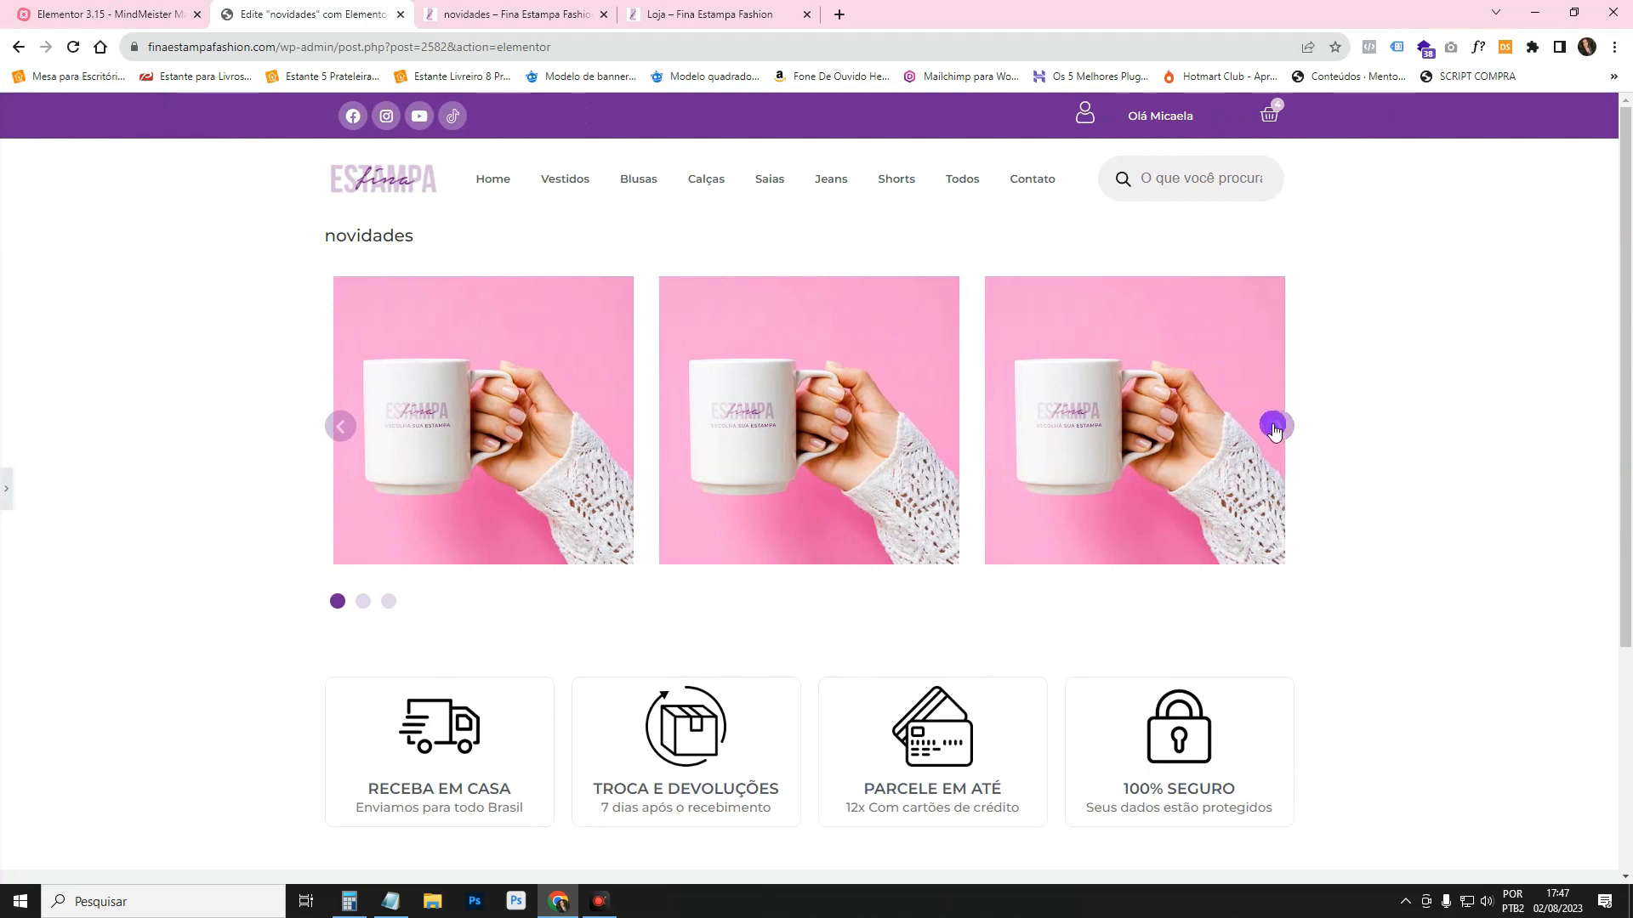
{"action": "left_click", "coordinate": [1289, 441]}
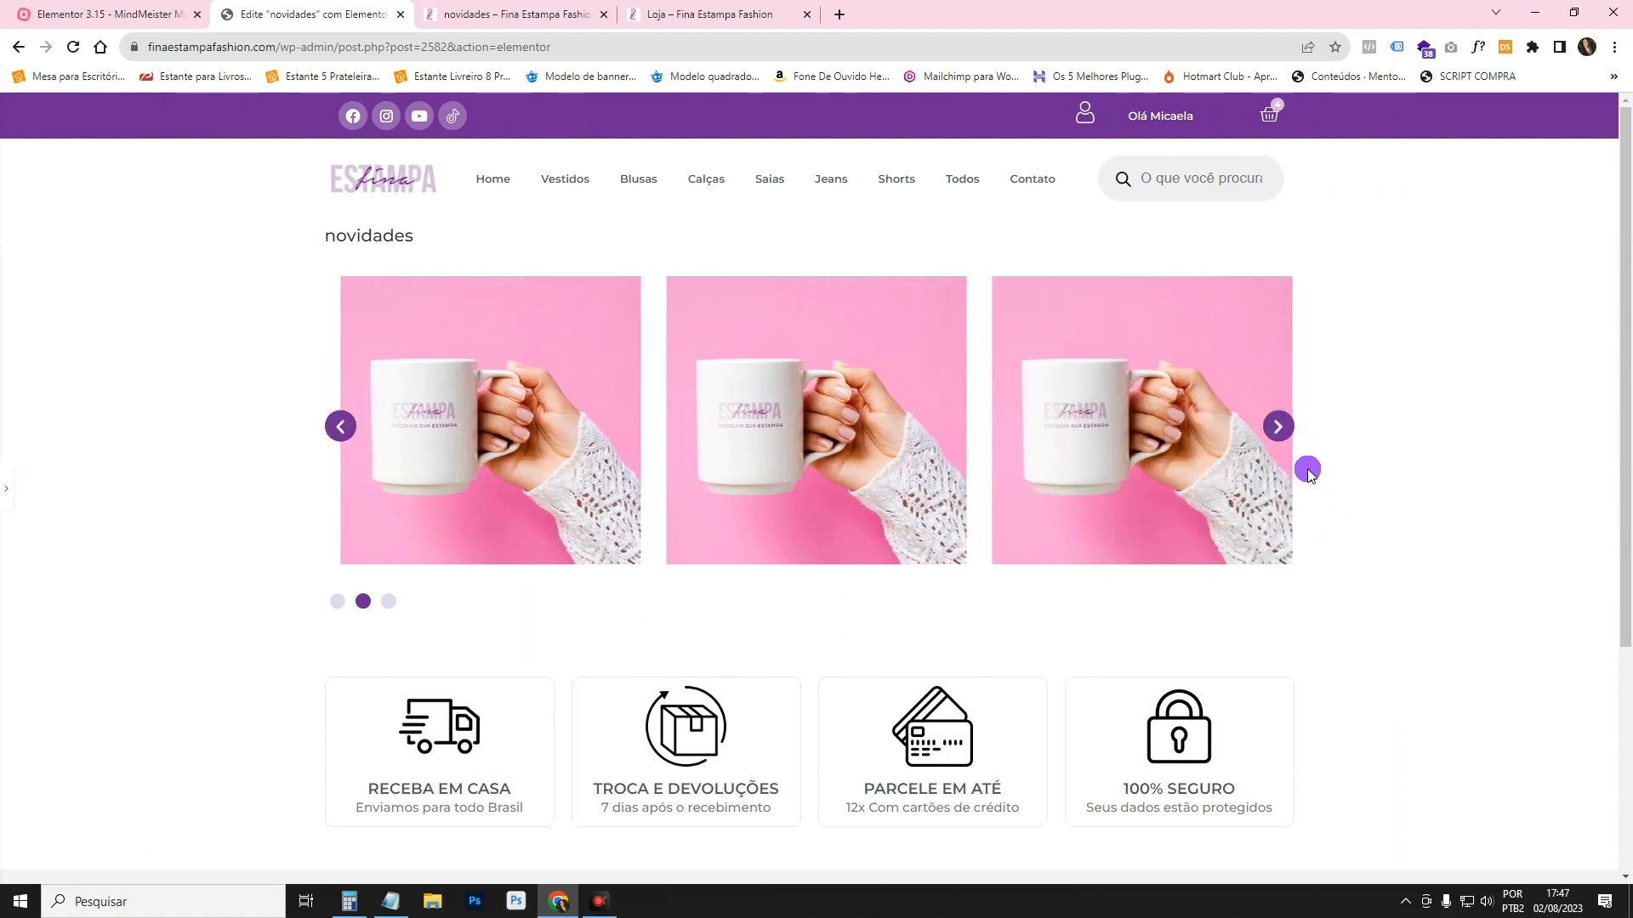
{"action": "left_click", "coordinate": [1293, 443]}
{"action": "left_click", "coordinate": [755, 514]}
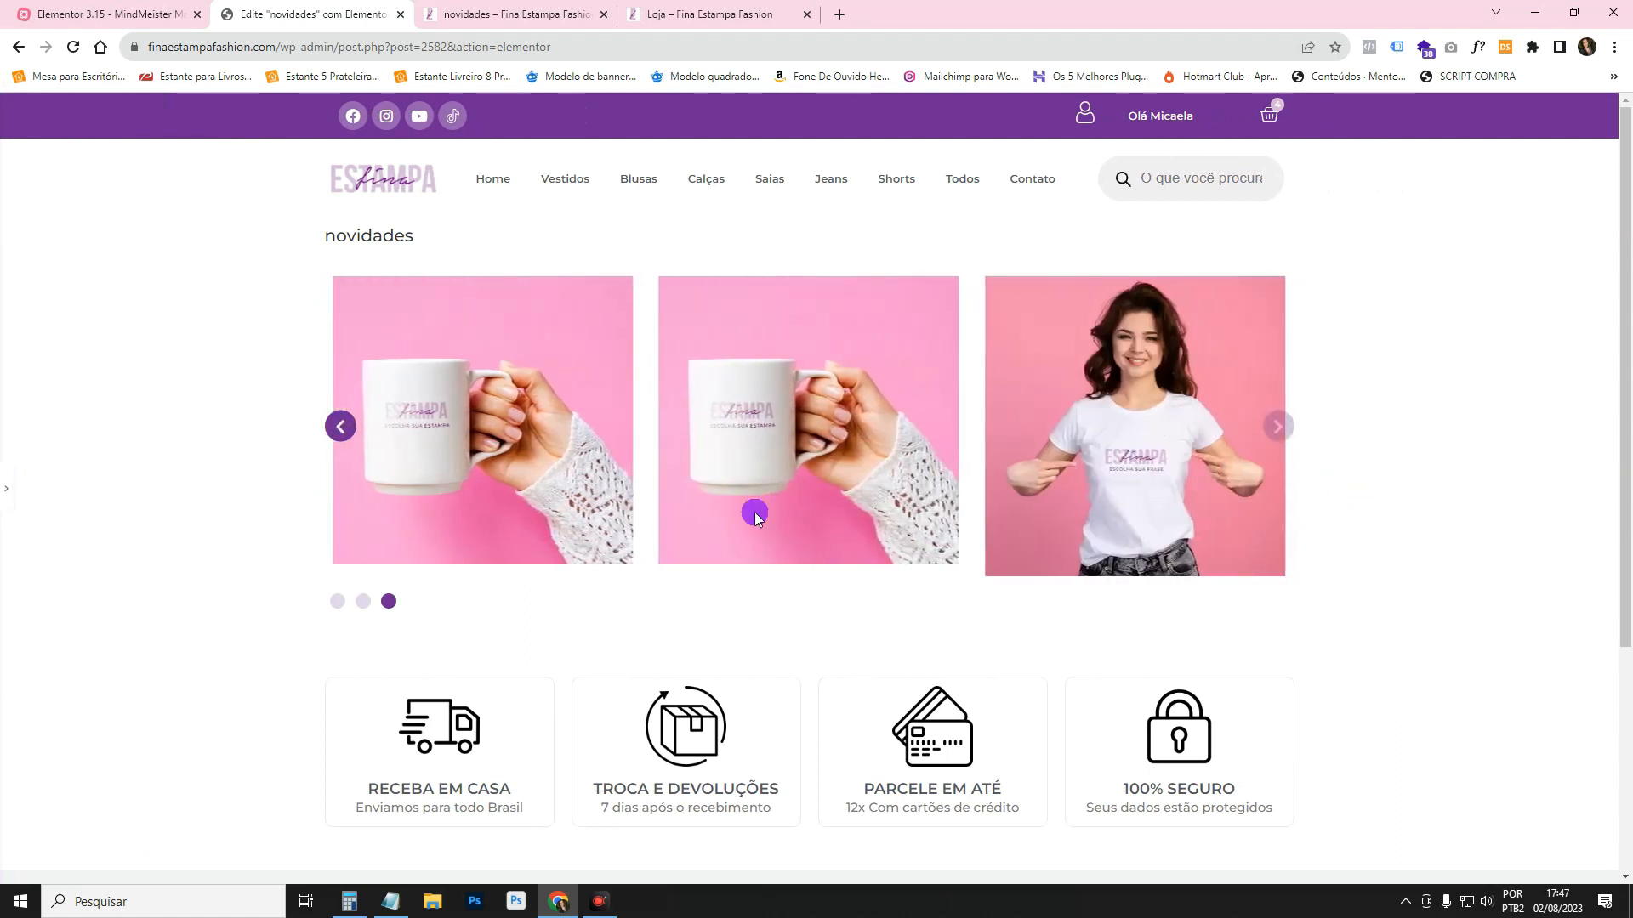
{"action": "left_click", "coordinate": [340, 426]}
{"action": "left_click", "coordinate": [7, 491]}
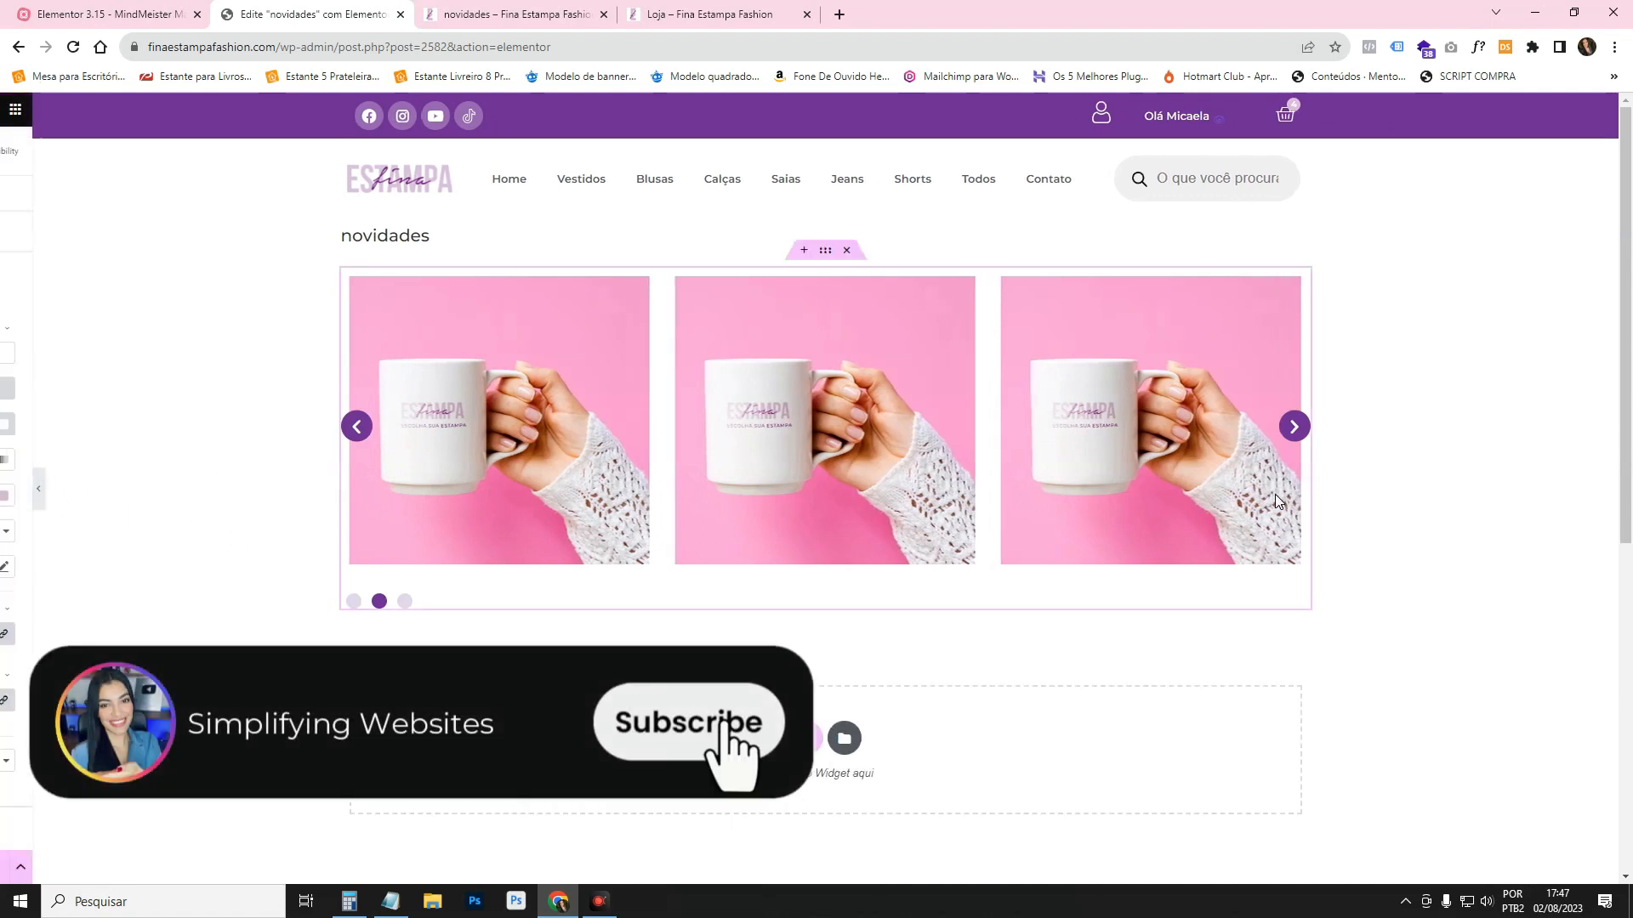
{"action": "left_click", "coordinate": [1429, 489]}
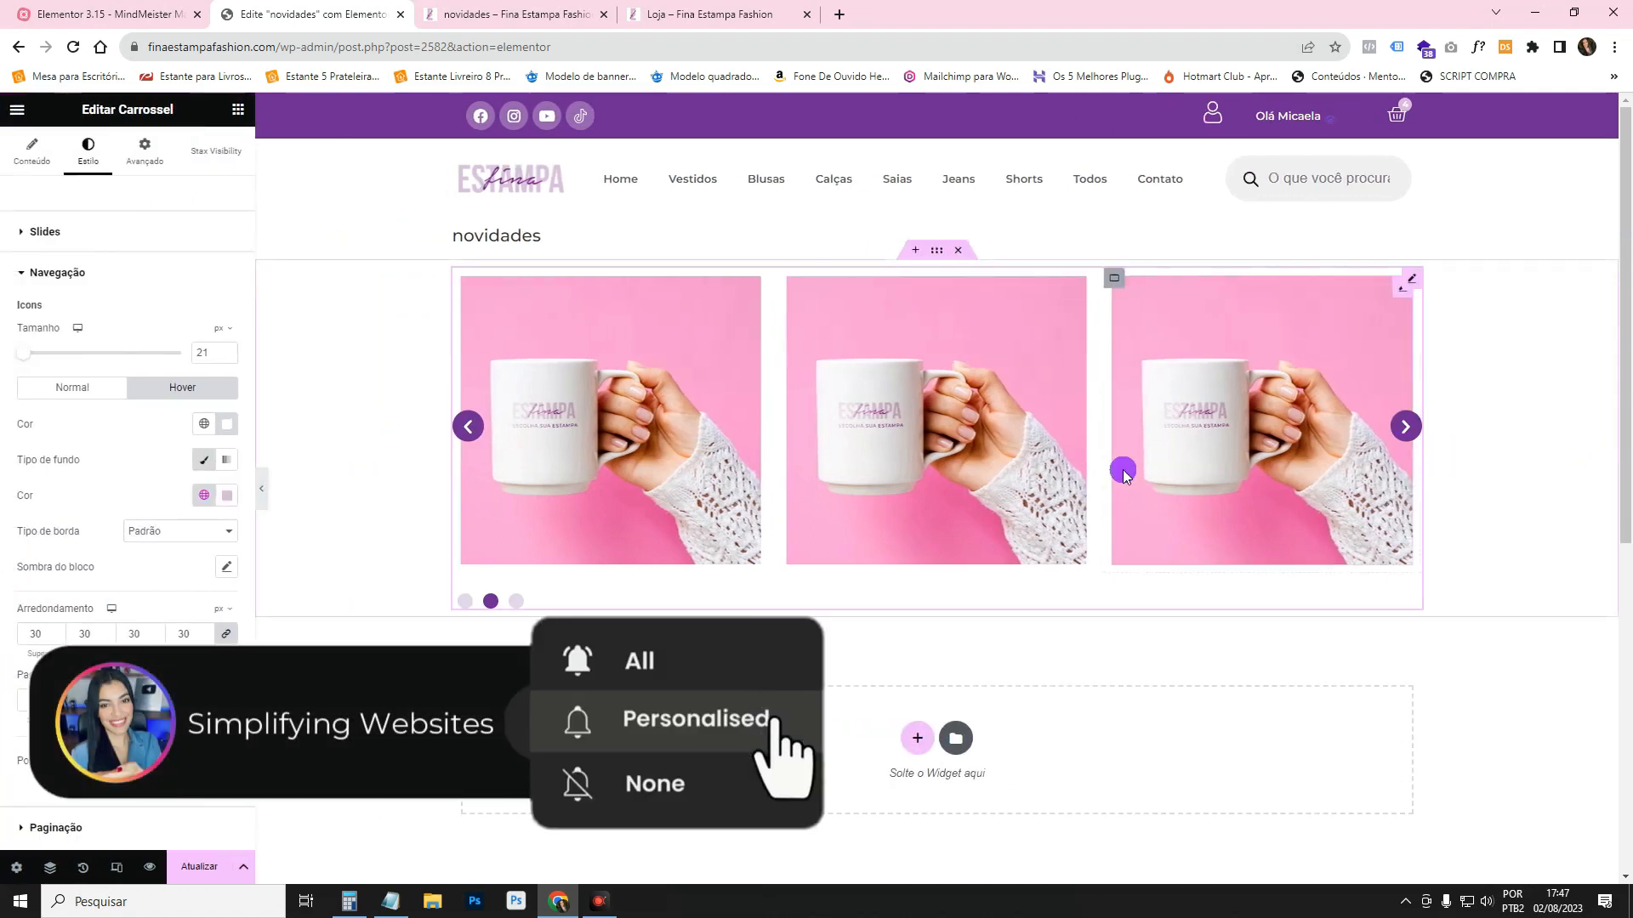